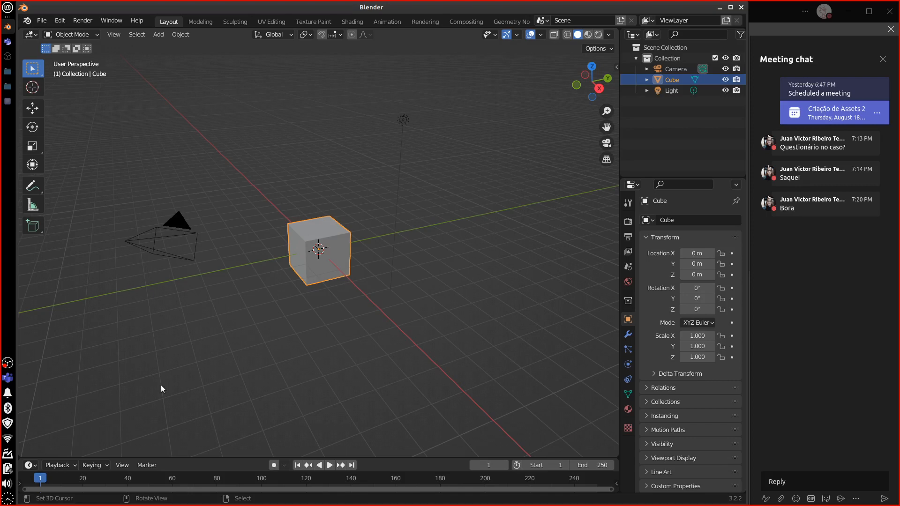
Step: Open the assets II.txt notes, review the Unidade 01 topics from references and objectives to grid, snap and tiles, and close them
{"action": "left_click", "coordinate": [8, 102]}
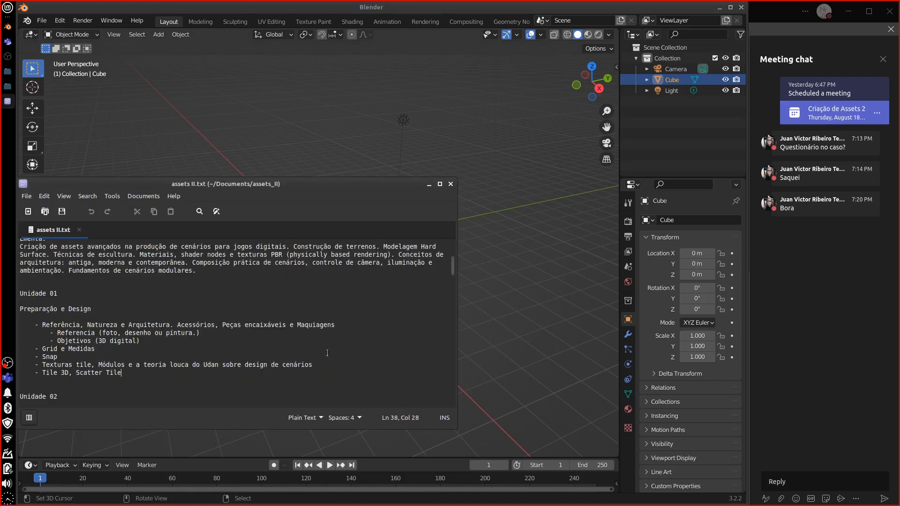
{"action": "left_click_drag", "start_coordinate": [310, 198], "coordinate": [358, 182]}
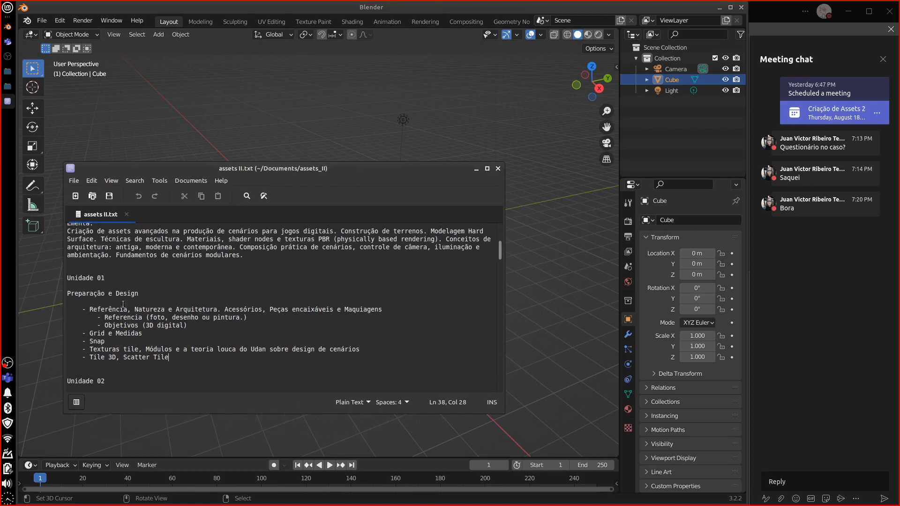
{"action": "left_click", "coordinate": [82, 309]}
{"action": "left_click_drag", "start_coordinate": [82, 309], "coordinate": [235, 324]}
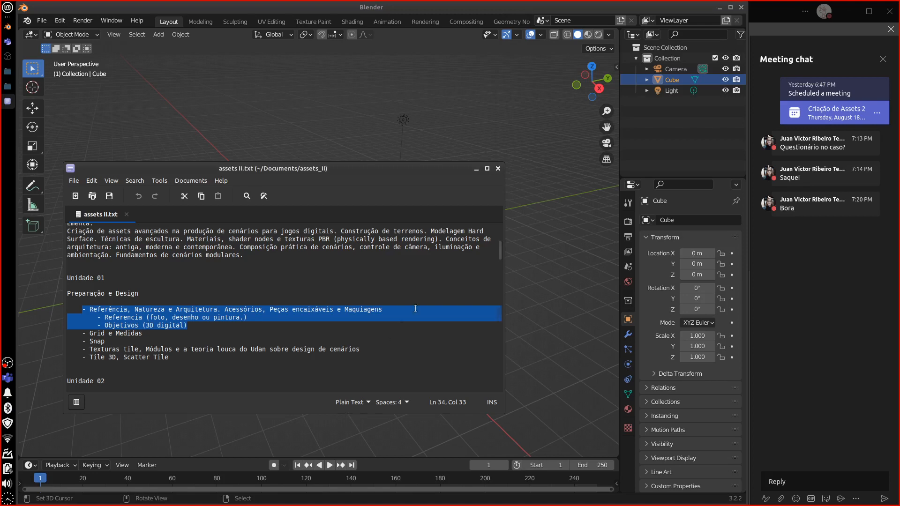
{"action": "left_click_drag", "start_coordinate": [464, 169], "coordinate": [459, 175]}
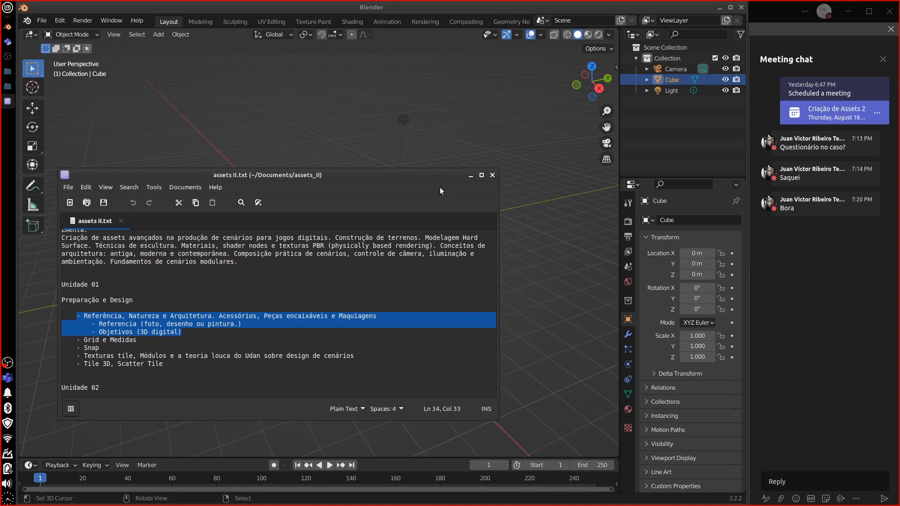
{"action": "left_click_drag", "start_coordinate": [427, 183], "coordinate": [424, 180]}
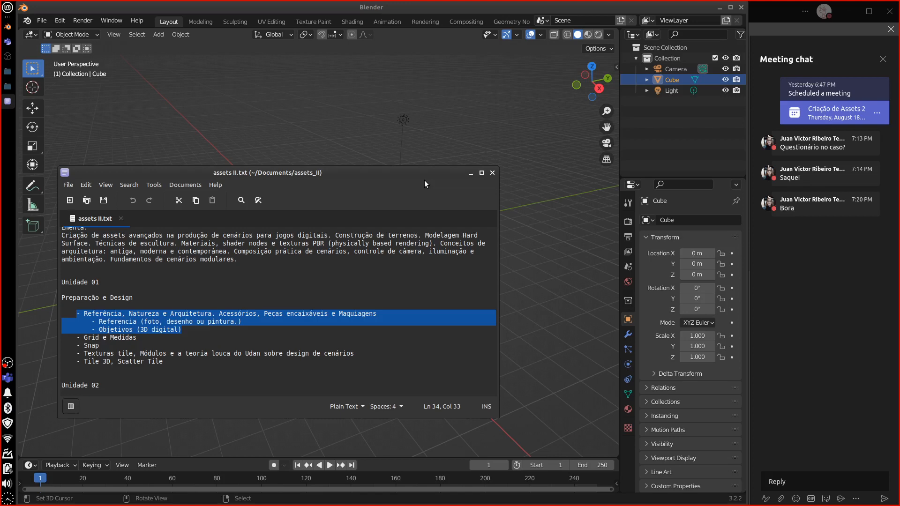
{"action": "key", "text": "Down"}
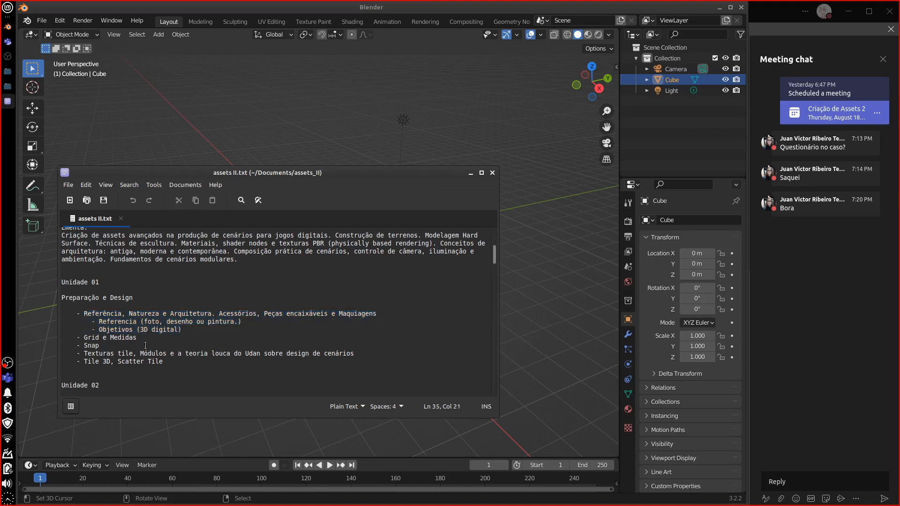
{"action": "left_click_drag", "start_coordinate": [78, 338], "coordinate": [221, 363]}
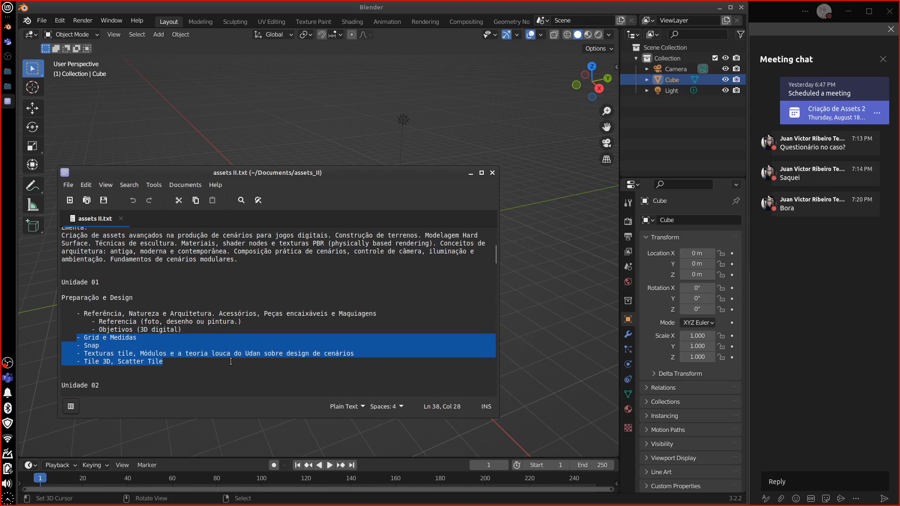
{"action": "left_click", "coordinate": [493, 173]}
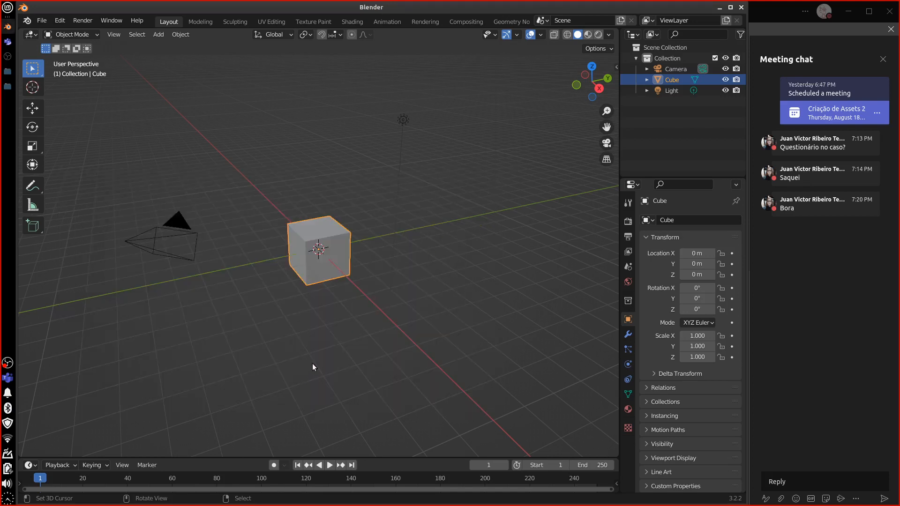
Step: Annotate an arrow at the cube and lines along the floor grid in both directions, and erase all the strokes
{"action": "middle_click_drag", "start_coordinate": [312, 364], "coordinate": [395, 370]}
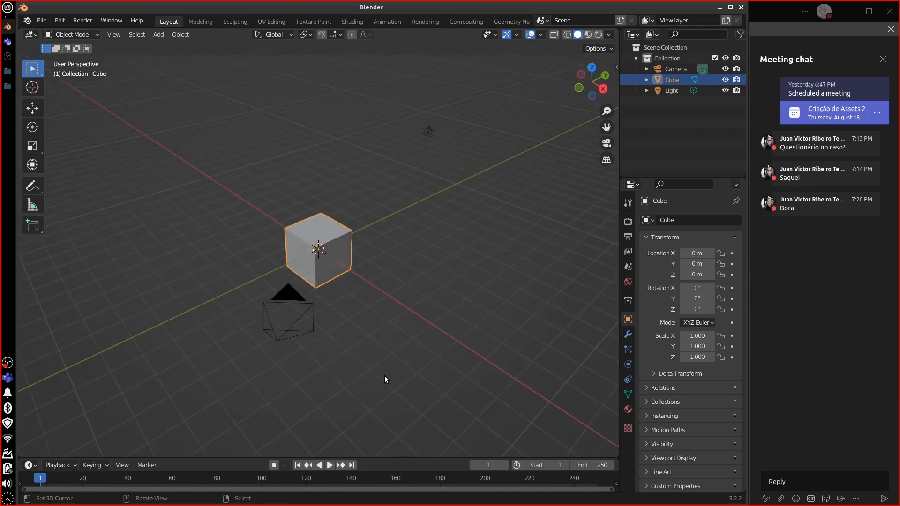
{"action": "key", "text": "d"}
{"action": "left_click_drag", "start_coordinate": [293, 179], "coordinate": [293, 215]}
{"action": "left_click_drag", "start_coordinate": [257, 381], "coordinate": [449, 253]}
{"action": "left_click_drag", "start_coordinate": [281, 395], "coordinate": [464, 273]}
{"action": "left_click_drag", "start_coordinate": [316, 406], "coordinate": [496, 285]}
{"action": "left_click_drag", "start_coordinate": [345, 424], "coordinate": [511, 309]}
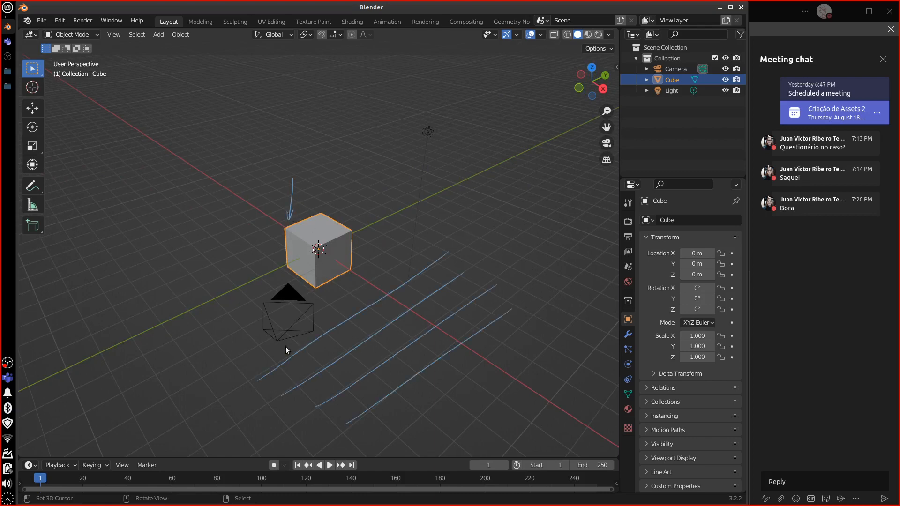
{"action": "left_click_drag", "start_coordinate": [245, 355], "coordinate": [422, 250]}
{"action": "left_click_drag", "start_coordinate": [217, 322], "coordinate": [374, 236]}
{"action": "left_click_drag", "start_coordinate": [220, 342], "coordinate": [410, 232]}
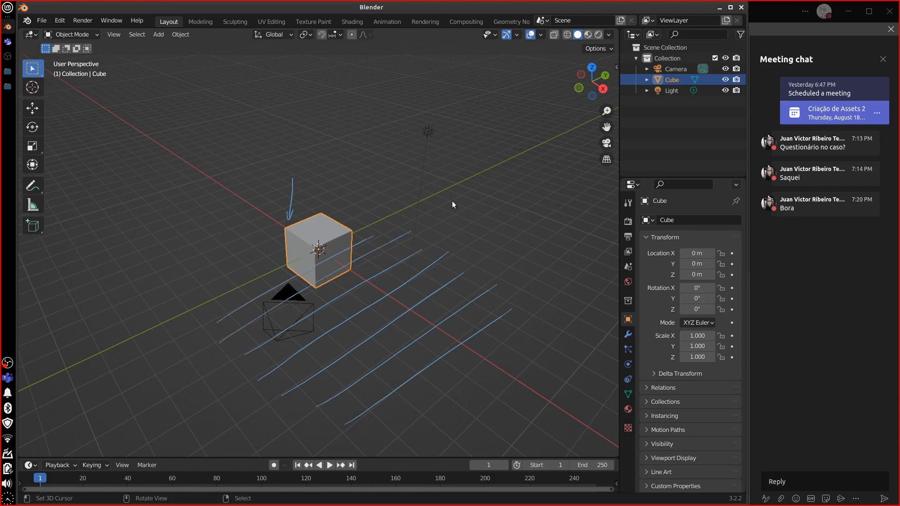
{"action": "left_click_drag", "start_coordinate": [185, 291], "coordinate": [350, 213]}
{"action": "left_click_drag", "start_coordinate": [212, 259], "coordinate": [355, 395]}
{"action": "mouse_move", "coordinate": [245, 249]}
{"action": "left_mouse_down"}
{"action": "mouse_move", "coordinate": [395, 403]}
{"action": "mouse_move", "coordinate": [412, 371]}
{"action": "left_mouse_up"}
{"action": "mouse_move", "coordinate": [464, 367]}
{"action": "right_mouse_down"}
{"action": "mouse_move", "coordinate": [452, 353]}
{"action": "mouse_move", "coordinate": [340, 408]}
{"action": "mouse_move", "coordinate": [376, 387]}
{"action": "mouse_move", "coordinate": [439, 304]}
{"action": "mouse_move", "coordinate": [381, 332]}
{"action": "mouse_move", "coordinate": [372, 362]}
{"action": "mouse_move", "coordinate": [317, 358]}
{"action": "mouse_move", "coordinate": [406, 273]}
{"action": "mouse_move", "coordinate": [408, 239]}
{"action": "mouse_move", "coordinate": [372, 279]}
{"action": "mouse_move", "coordinate": [239, 336]}
{"action": "mouse_move", "coordinate": [260, 307]}
{"action": "mouse_move", "coordinate": [207, 288]}
{"action": "mouse_move", "coordinate": [251, 283]}
{"action": "mouse_move", "coordinate": [317, 248]}
{"action": "mouse_move", "coordinate": [336, 262]}
{"action": "mouse_move", "coordinate": [289, 178]}
{"action": "mouse_move", "coordinate": [297, 305]}
{"action": "mouse_move", "coordinate": [218, 247]}
{"action": "mouse_move", "coordinate": [208, 349]}
{"action": "right_mouse_up"}
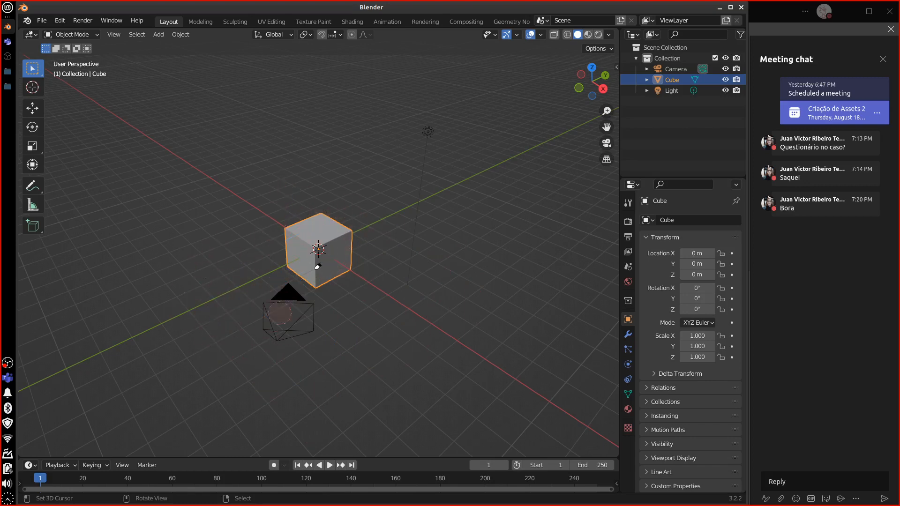
{"action": "mouse_move", "coordinate": [312, 176]}
{"action": "left_mouse_down"}
{"action": "mouse_move", "coordinate": [306, 149]}
{"action": "mouse_move", "coordinate": [333, 169]}
{"action": "mouse_move", "coordinate": [329, 139]}
{"action": "mouse_move", "coordinate": [336, 163]}
{"action": "mouse_move", "coordinate": [356, 155]}
{"action": "mouse_move", "coordinate": [362, 164]}
{"action": "left_mouse_up"}
{"action": "mouse_move", "coordinate": [357, 163]}
{"action": "right_mouse_down"}
{"action": "mouse_move", "coordinate": [357, 148]}
{"action": "mouse_move", "coordinate": [337, 129]}
{"action": "mouse_move", "coordinate": [321, 163]}
{"action": "right_mouse_up"}
Step: Delete all the default objects from the scene: the cube, camera and light
{"action": "middle_click_drag", "start_coordinate": [382, 310], "coordinate": [420, 299]}
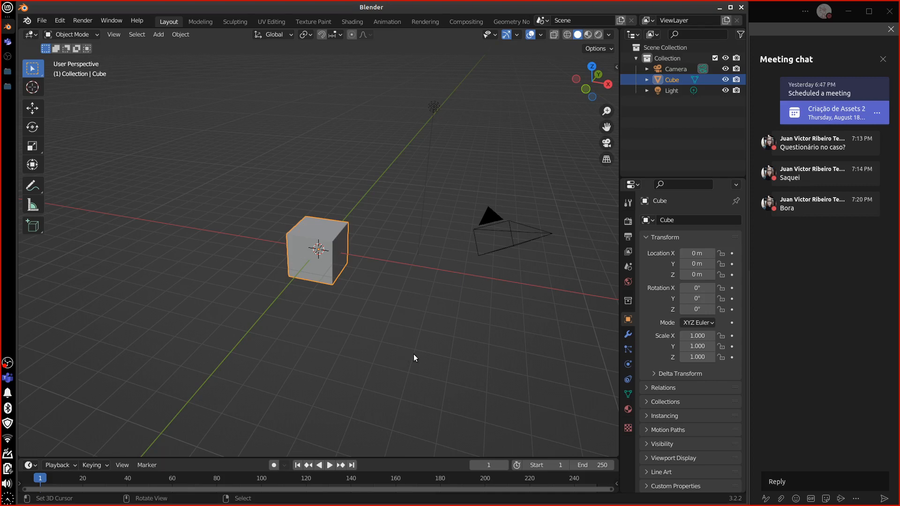
{"action": "key", "text": "a"}
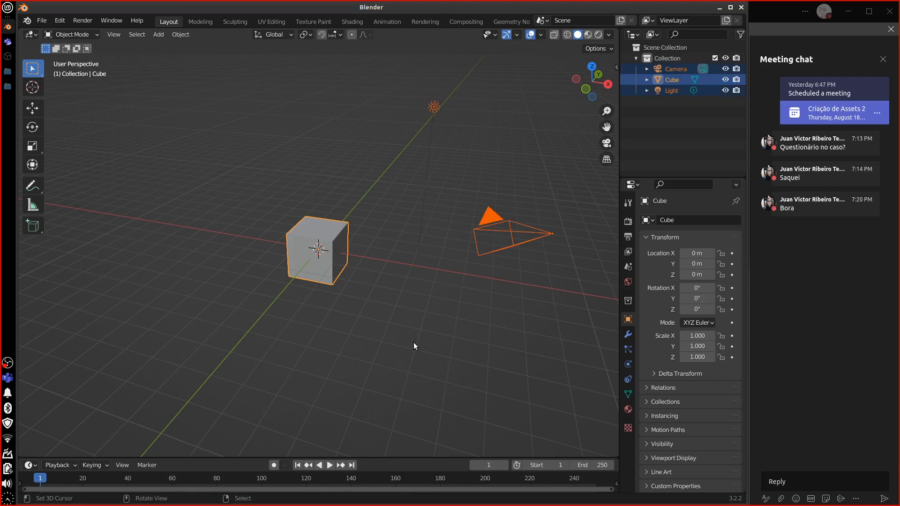
{"action": "key", "text": "Delete"}
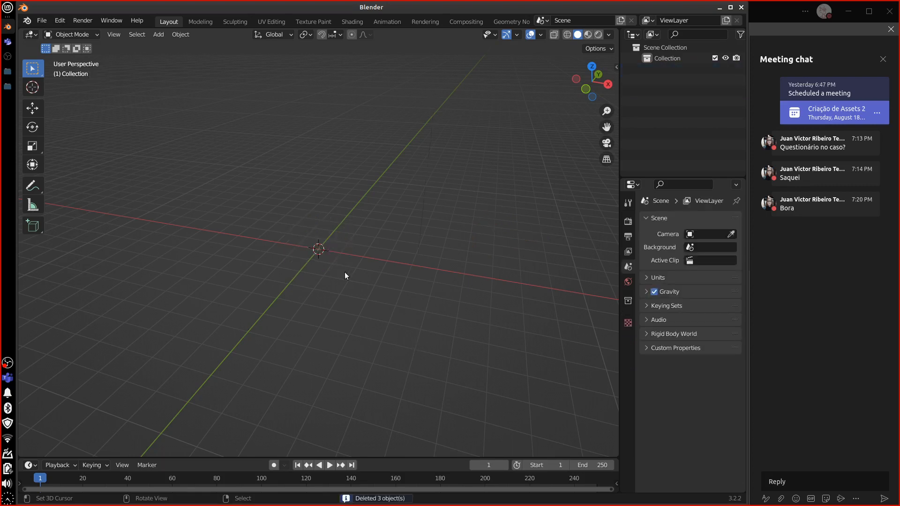
Step: Add ccbb_detail.jpg from Documents/assets_II/refs_photo/ccbb to the scene as a reference image
{"action": "left_click", "coordinate": [159, 35]}
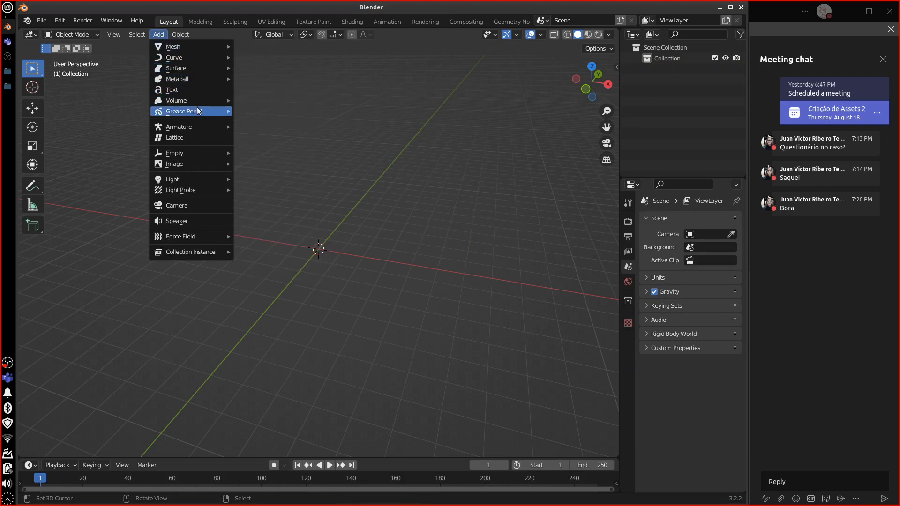
{"action": "mouse_move", "coordinate": [201, 158]}
{"action": "mouse_move", "coordinate": [202, 162]}
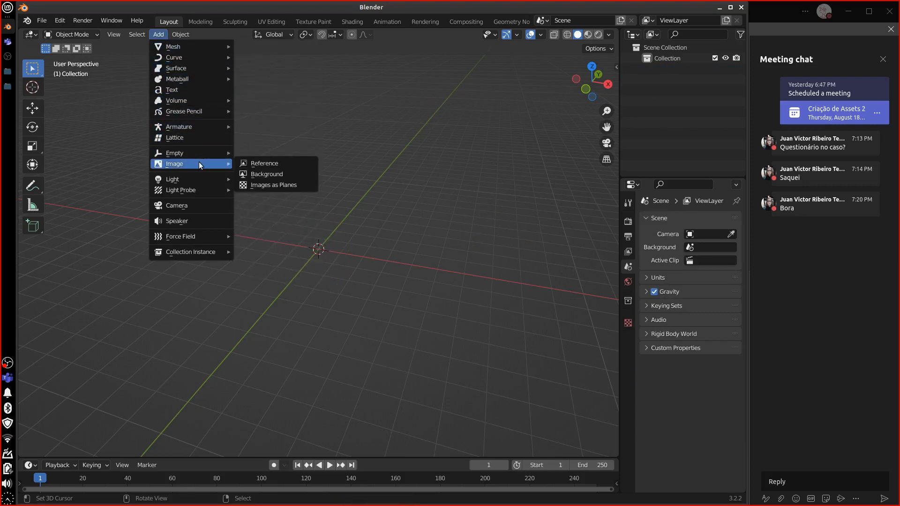
{"action": "left_click", "coordinate": [293, 164]}
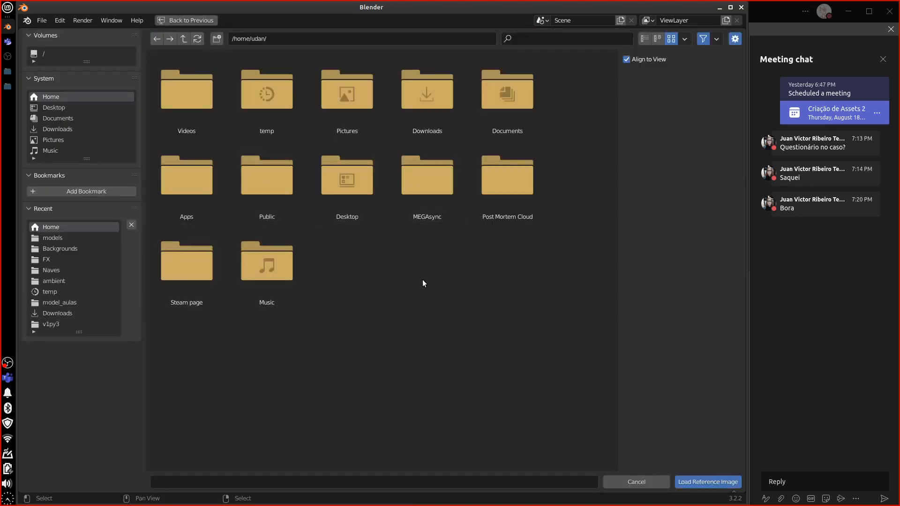
{"action": "left_click", "coordinate": [499, 96]}
{"action": "double_click", "coordinate": [499, 97]}
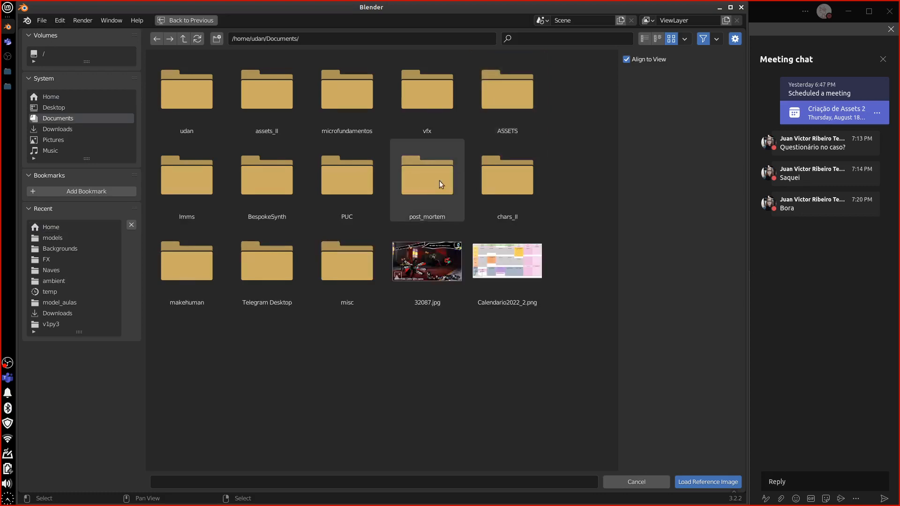
{"action": "double_click", "coordinate": [321, 72]}
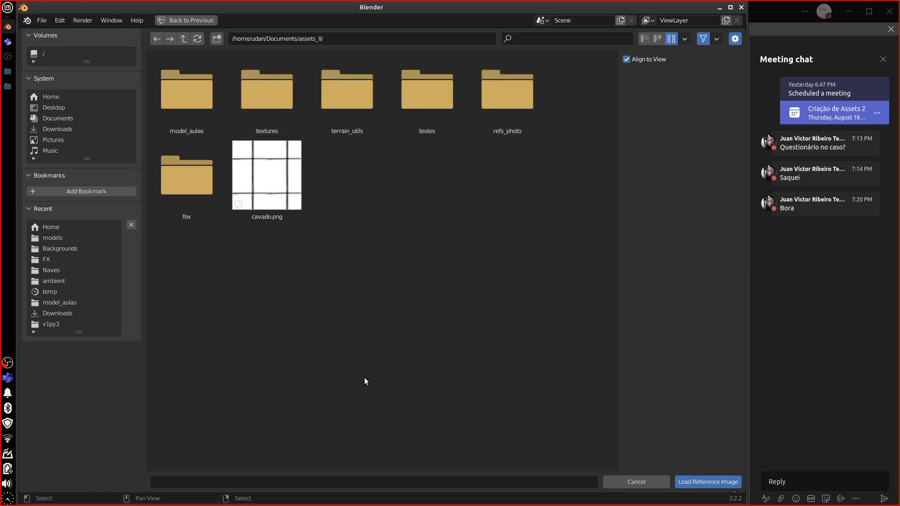
{"action": "double_click", "coordinate": [515, 102]}
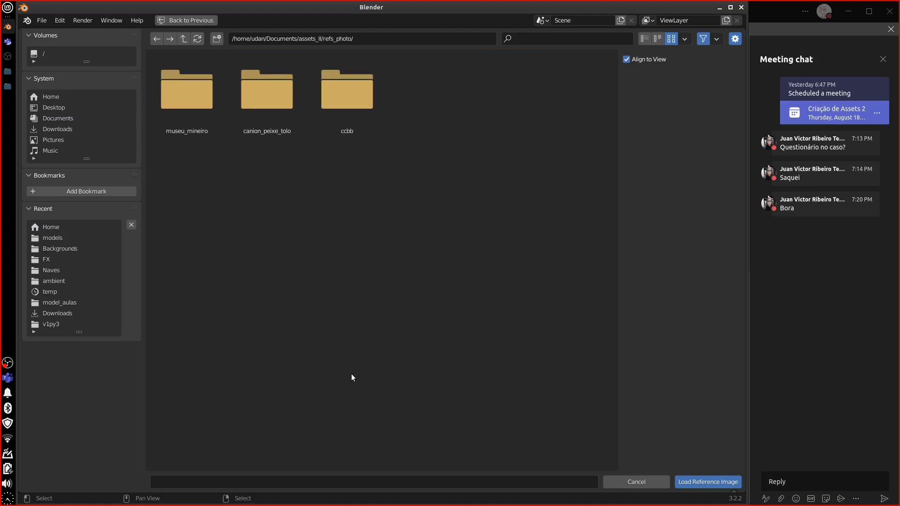
{"action": "double_click", "coordinate": [353, 94]}
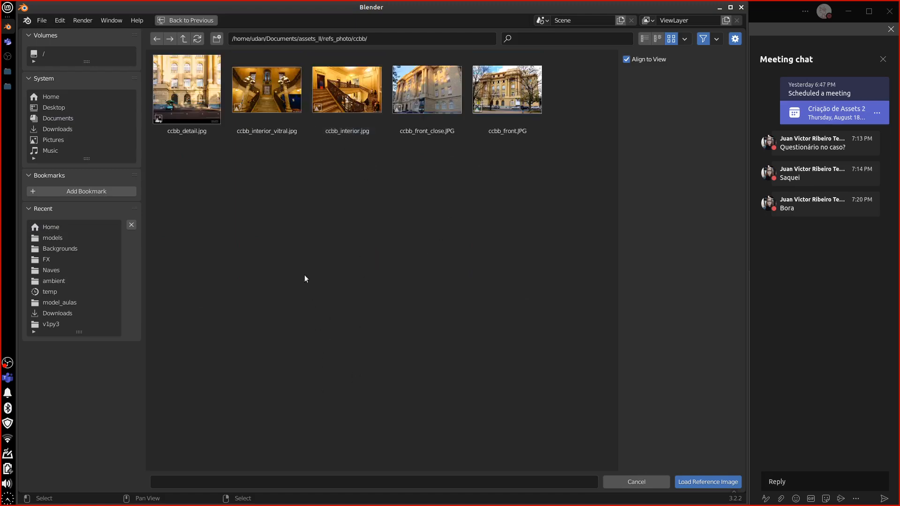
{"action": "left_click", "coordinate": [187, 89]}
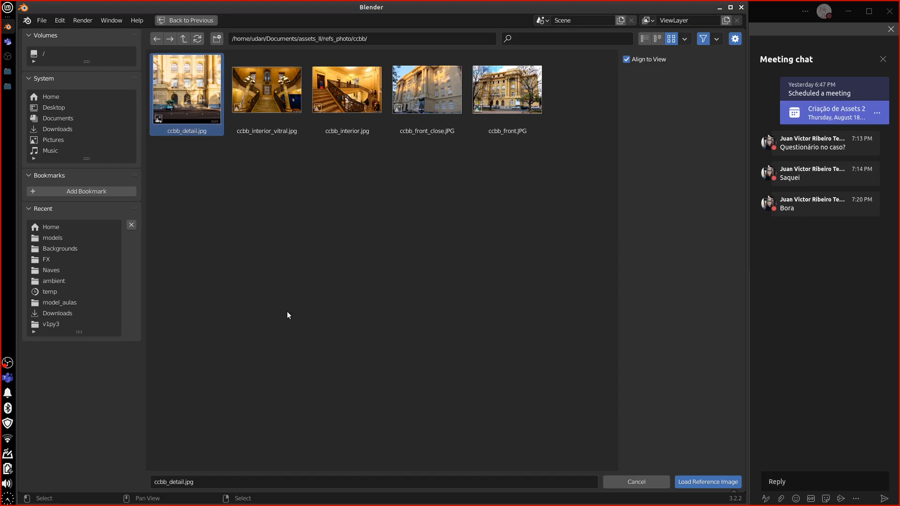
{"action": "key", "text": "Return"}
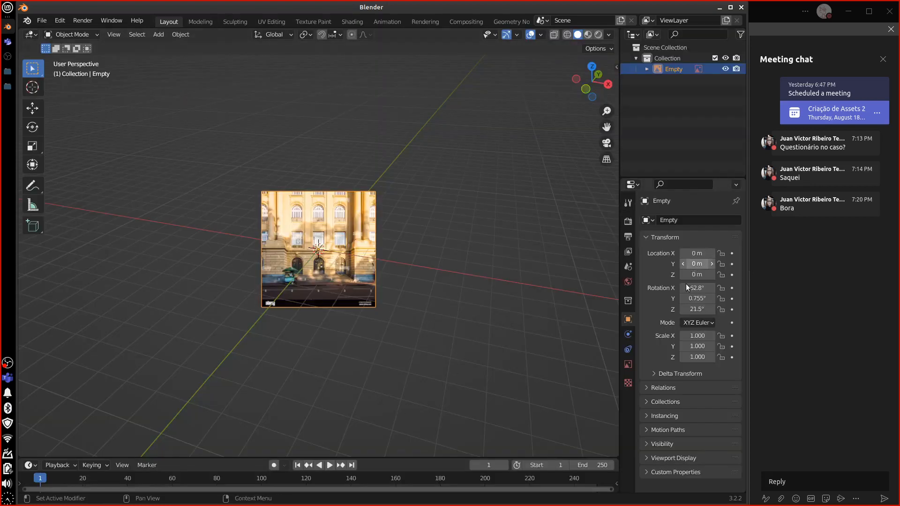
Step: Set the reference image's X, Y and Z rotation to 0° so it lies flat on the floor grid
{"action": "left_click", "coordinate": [697, 289]}
{"action": "type", "text": "0"}
{"action": "key", "text": "Tab"}
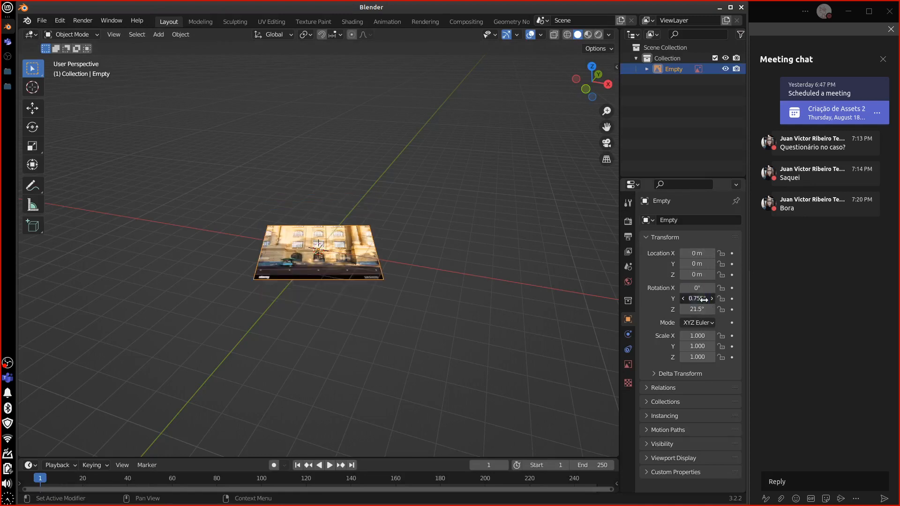
{"action": "type", "text": "0"}
{"action": "key", "text": "Tab"}
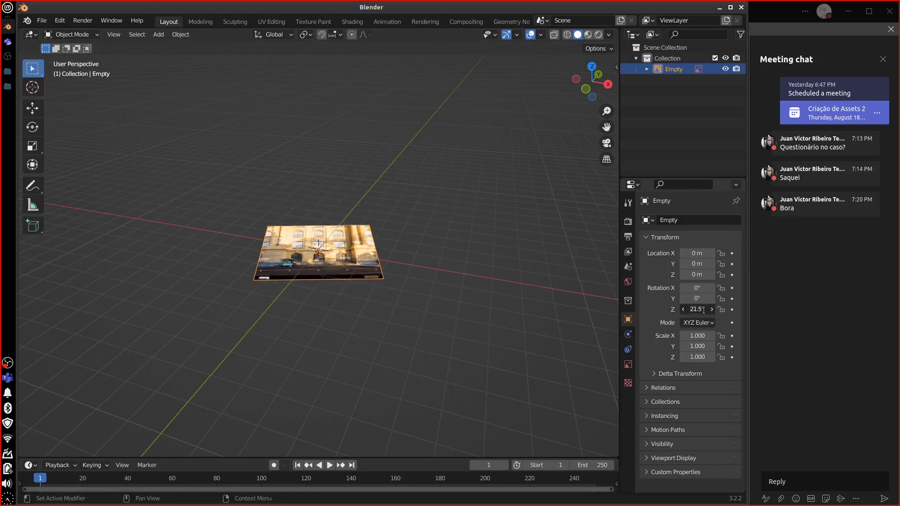
{"action": "type", "text": "9"}
{"action": "key", "text": "BackSpace"}
{"action": "type", "text": "0"}
{"action": "key", "text": "Return"}
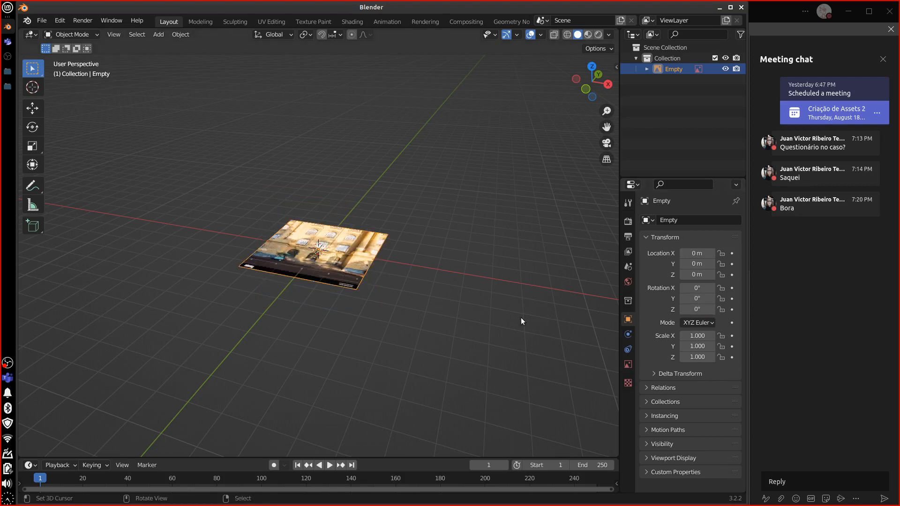
Step: Annotate a curly bracket labelled "1m" beside the reference image, spanning one grid square
{"action": "middle_click_drag", "start_coordinate": [423, 281], "coordinate": [424, 309]}
{"action": "scroll", "coordinate": [424, 310], "scroll_direction": "up", "scroll_amount": 5}
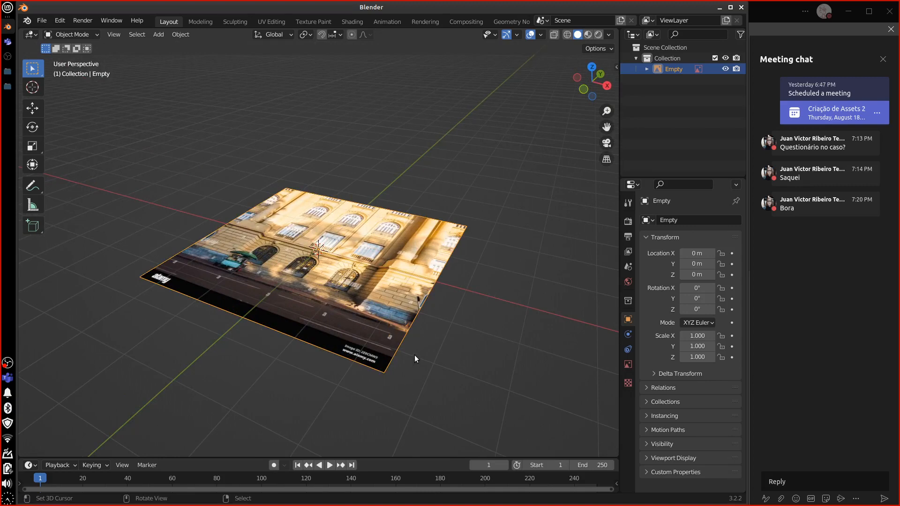
{"action": "middle_click_drag", "start_coordinate": [418, 356], "coordinate": [461, 368]}
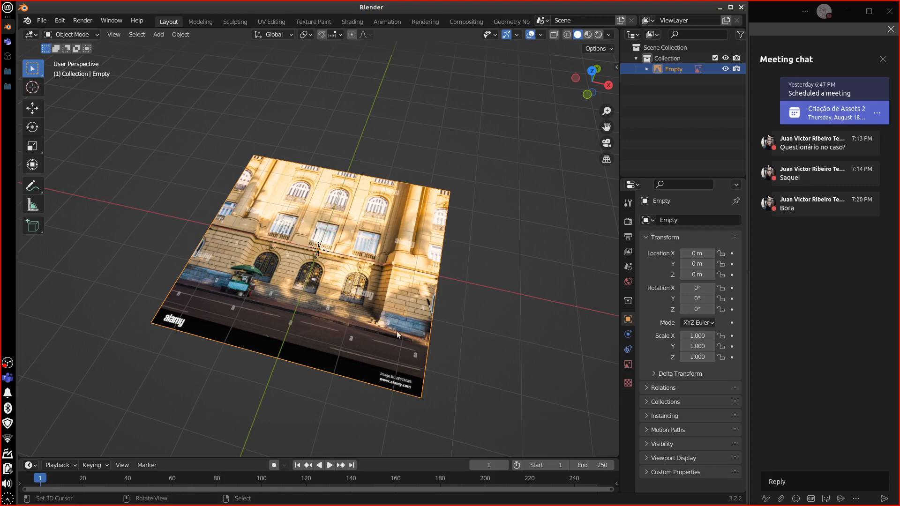
{"action": "mouse_move", "coordinate": [463, 347]}
{"action": "middle_mouse_down"}
{"action": "mouse_move", "coordinate": [477, 382]}
{"action": "mouse_move", "coordinate": [476, 338]}
{"action": "middle_mouse_up"}
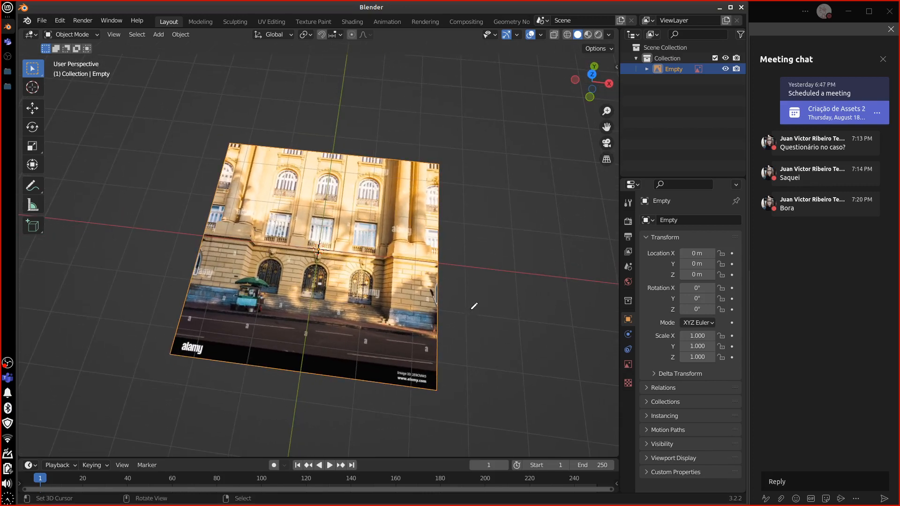
{"action": "mouse_move", "coordinate": [468, 312]}
{"action": "left_mouse_down"}
{"action": "mouse_move", "coordinate": [472, 275]}
{"action": "mouse_move", "coordinate": [499, 297]}
{"action": "left_mouse_up"}
Step: Try moving the reference image across the grid, and erase the "1m" bracket annotation beside it
{"action": "key", "text": "g"}
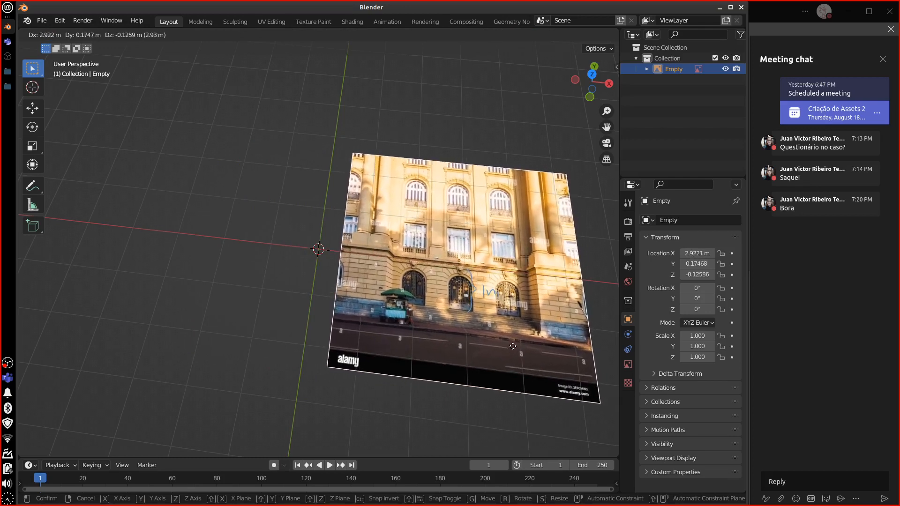
{"action": "key", "text": "Escape"}
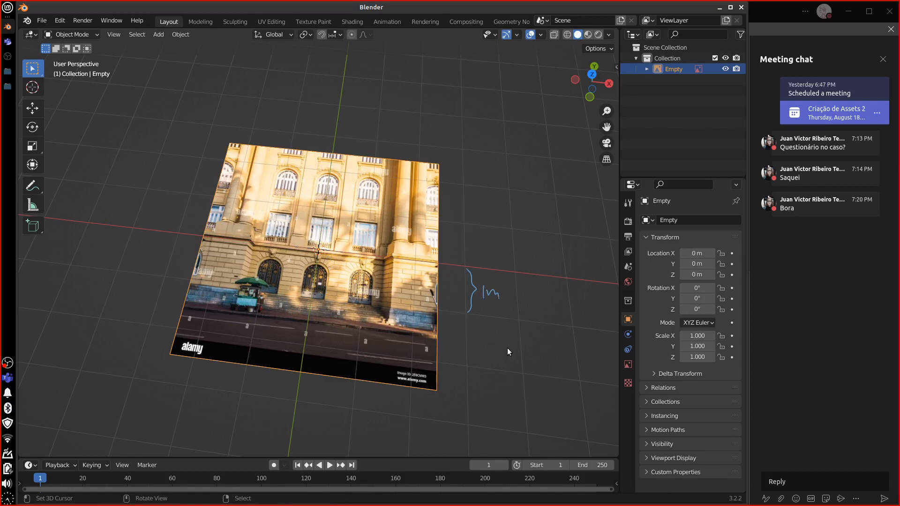
{"action": "middle_click_drag", "start_coordinate": [479, 367], "coordinate": [478, 329]}
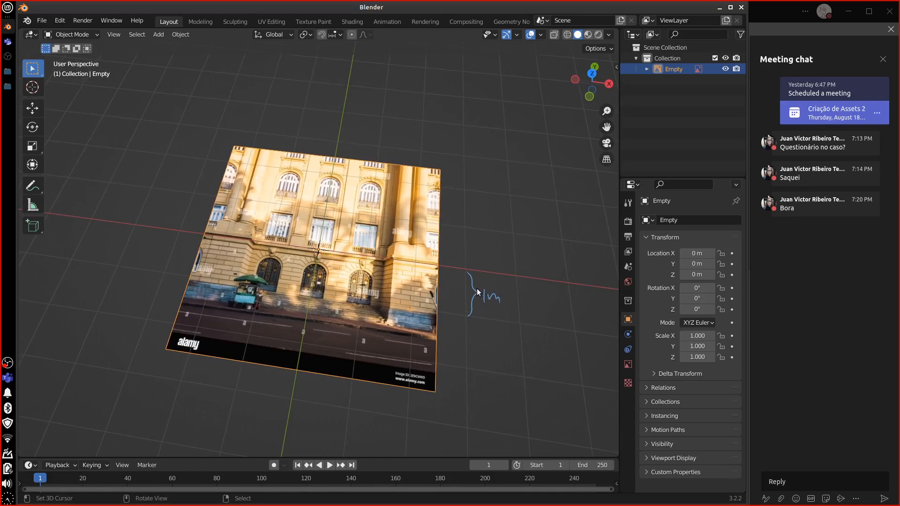
{"action": "mouse_move", "coordinate": [477, 289]}
{"action": "right_mouse_down"}
{"action": "mouse_move", "coordinate": [477, 307]}
{"action": "mouse_move", "coordinate": [475, 269]}
{"action": "mouse_move", "coordinate": [498, 307]}
{"action": "right_mouse_up"}
Step: Examine the flat reference image against the grid from the top view and from a low side angle
{"action": "key", "text": "KP_7"}
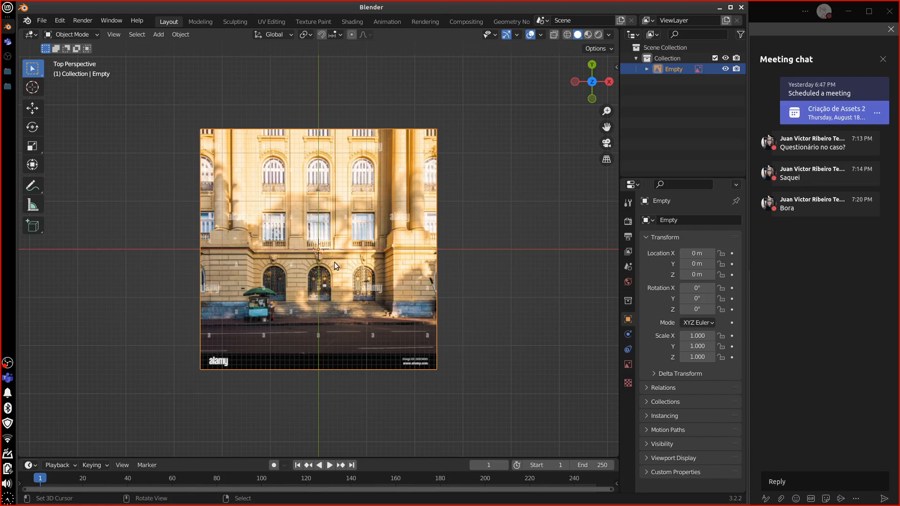
{"action": "middle_click_drag", "start_coordinate": [421, 333], "coordinate": [399, 261]}
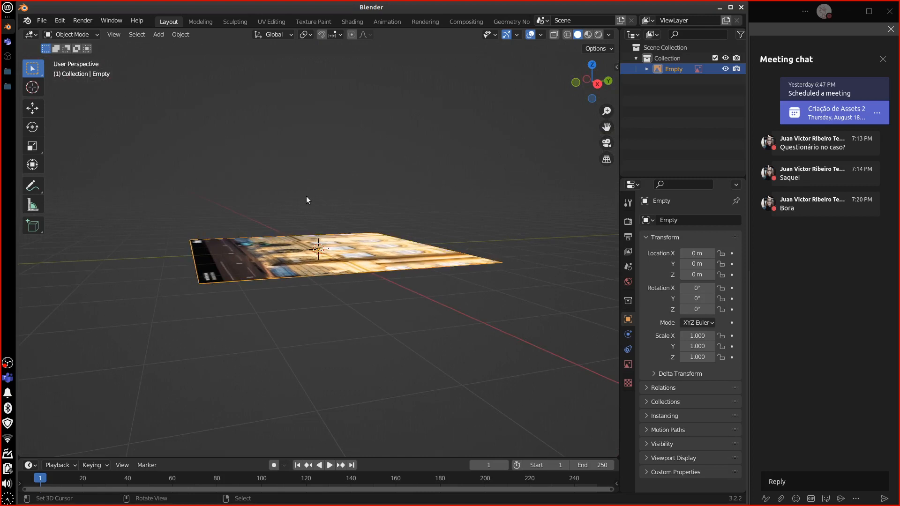
Step: Show the flat reference image edge-on in the right orthographic view, after sketching on it and clearing the annotations
{"action": "mouse_move", "coordinate": [308, 238]}
{"action": "left_mouse_down"}
{"action": "mouse_move", "coordinate": [318, 189]}
{"action": "mouse_move", "coordinate": [322, 248]}
{"action": "mouse_move", "coordinate": [326, 186]}
{"action": "mouse_move", "coordinate": [334, 243]}
{"action": "left_mouse_up"}
{"action": "mouse_move", "coordinate": [348, 192]}
{"action": "left_mouse_down"}
{"action": "mouse_move", "coordinate": [339, 215]}
{"action": "mouse_move", "coordinate": [384, 202]}
{"action": "left_mouse_up"}
{"action": "mouse_move", "coordinate": [385, 200]}
{"action": "right_mouse_down"}
{"action": "mouse_move", "coordinate": [326, 227]}
{"action": "mouse_move", "coordinate": [292, 207]}
{"action": "right_mouse_up"}
{"action": "key", "text": "KP_3"}
{"action": "key", "text": "KP_5"}
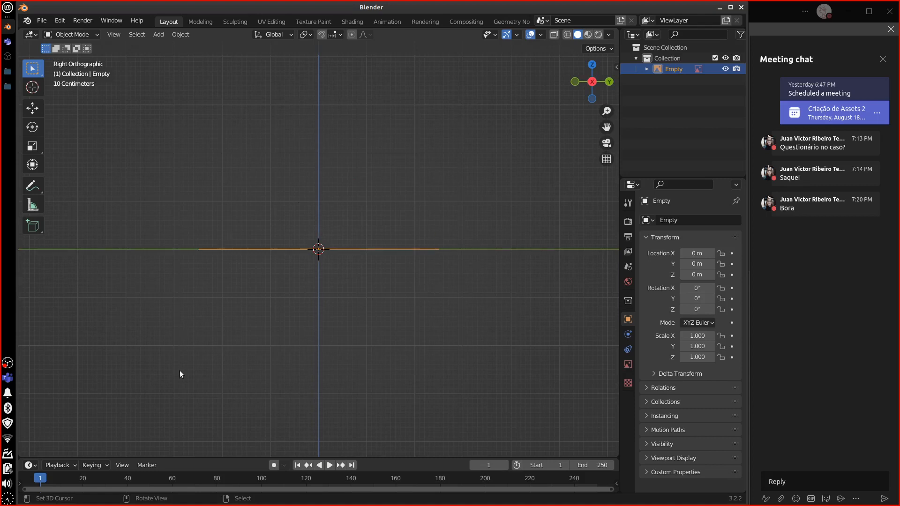
{"action": "middle_click_drag", "start_coordinate": [346, 354], "coordinate": [372, 355]}
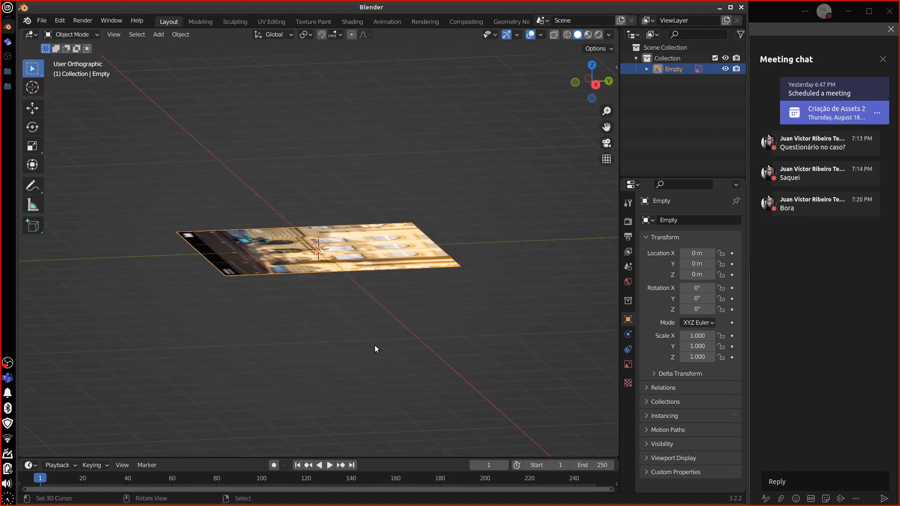
{"action": "key", "text": "KP_3"}
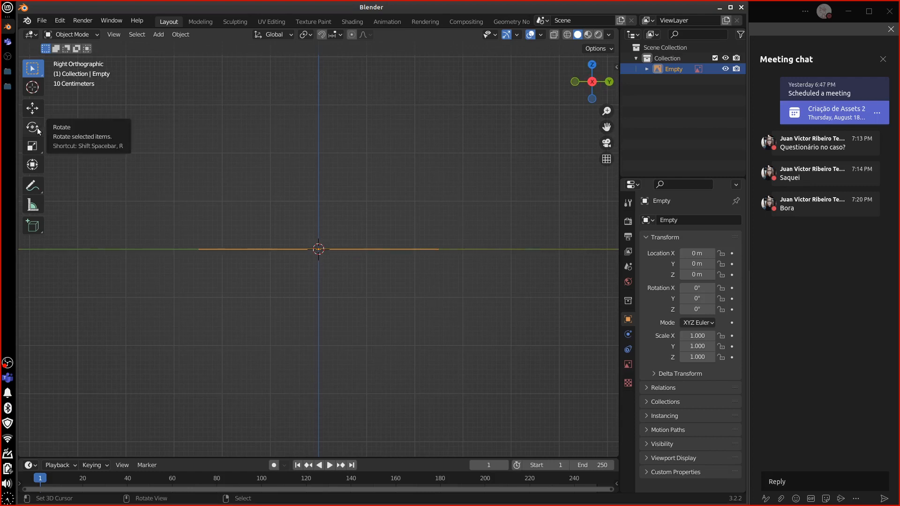
{"action": "key", "text": "r"}
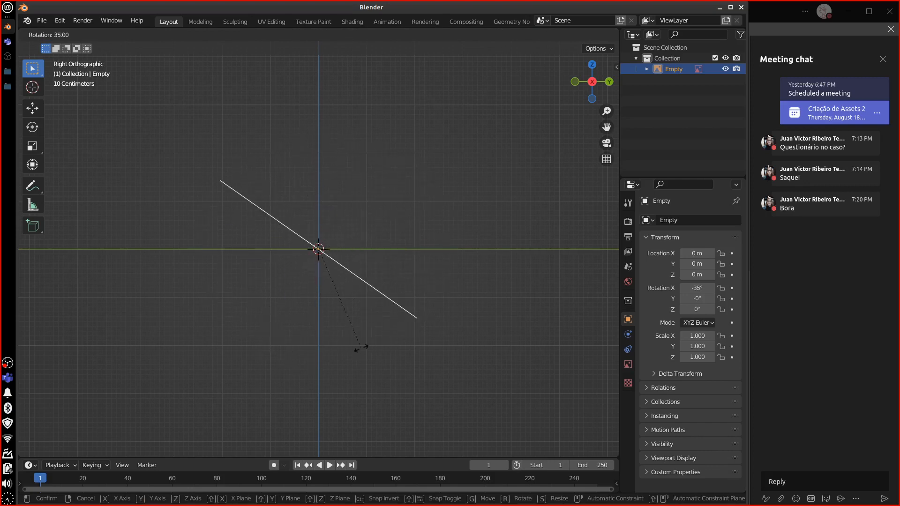
{"action": "right_click", "coordinate": [420, 323]}
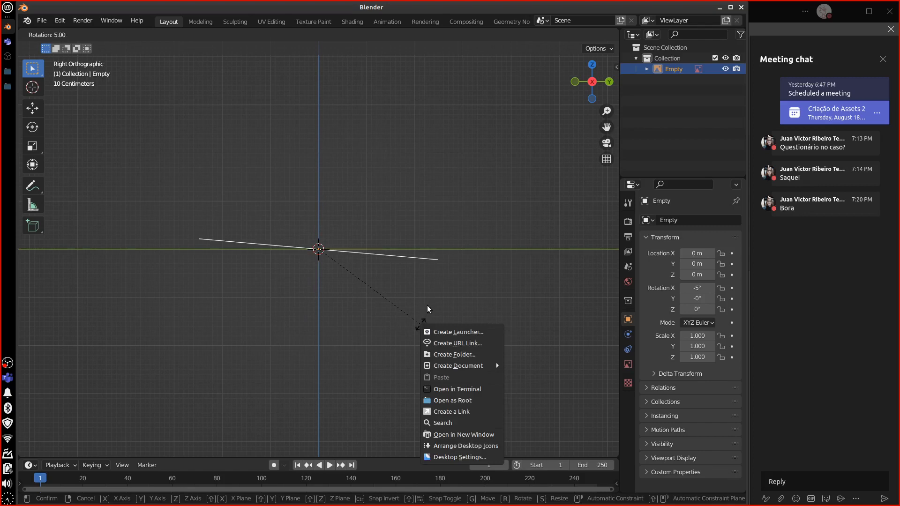
{"action": "left_click", "coordinate": [427, 306]}
{"action": "key", "text": "Escape"}
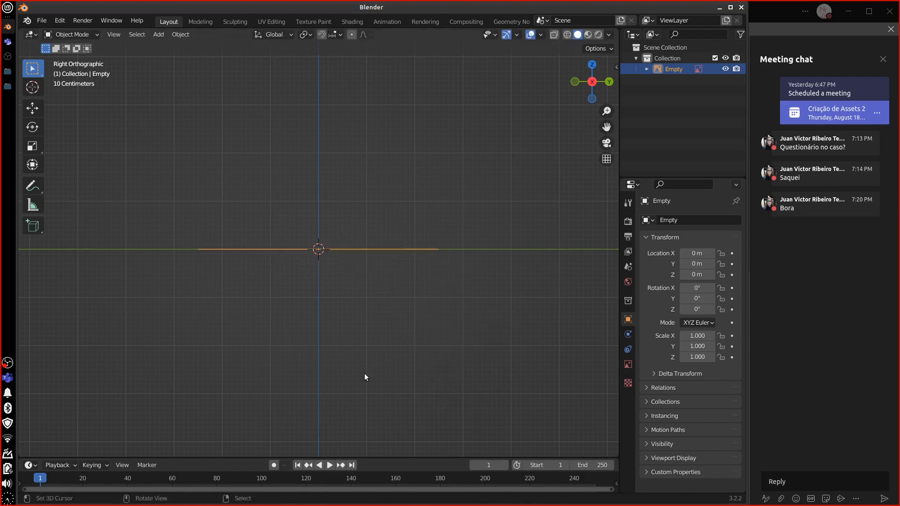
{"action": "mouse_move", "coordinate": [487, 156]}
{"action": "left_mouse_down"}
{"action": "mouse_move", "coordinate": [516, 180]}
{"action": "mouse_move", "coordinate": [483, 213]}
{"action": "left_mouse_up"}
{"action": "mouse_move", "coordinate": [501, 218]}
{"action": "left_mouse_down"}
{"action": "mouse_move", "coordinate": [512, 190]}
{"action": "mouse_move", "coordinate": [527, 212]}
{"action": "mouse_move", "coordinate": [538, 205]}
{"action": "mouse_move", "coordinate": [506, 206]}
{"action": "mouse_move", "coordinate": [521, 169]}
{"action": "mouse_move", "coordinate": [478, 160]}
{"action": "left_mouse_up"}
{"action": "key", "text": "r"}
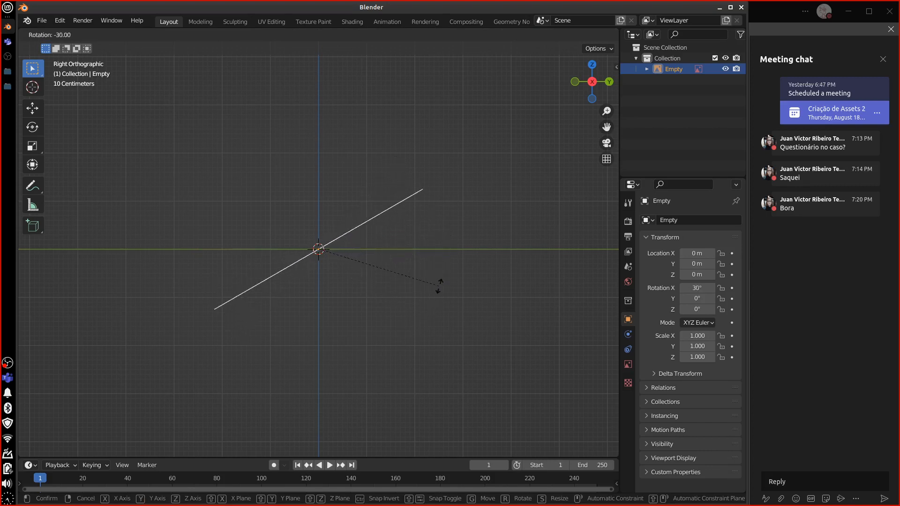
{"action": "key", "text": "Escape"}
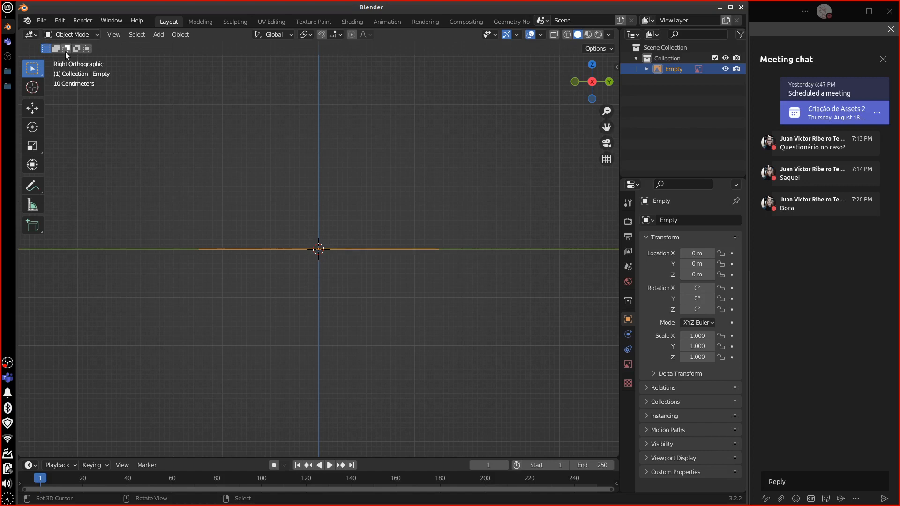
{"action": "key", "text": "r"}
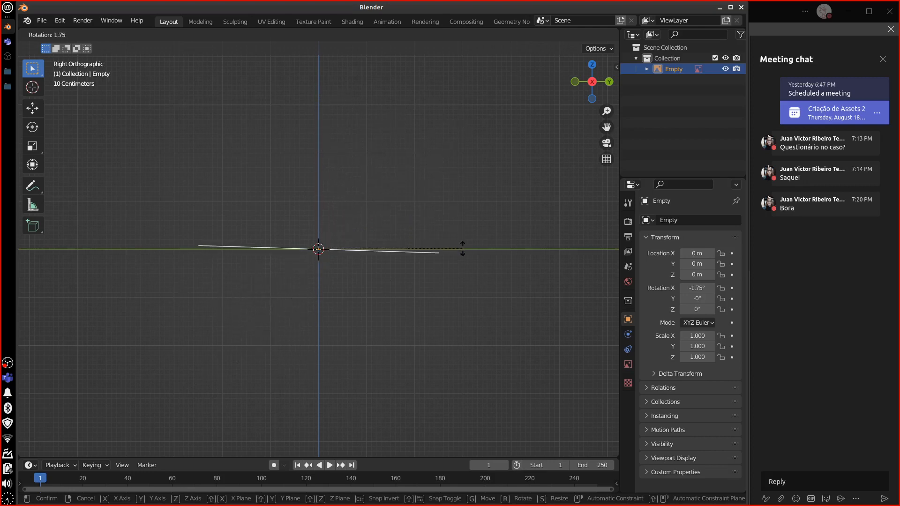
{"action": "right_click", "coordinate": [462, 244]}
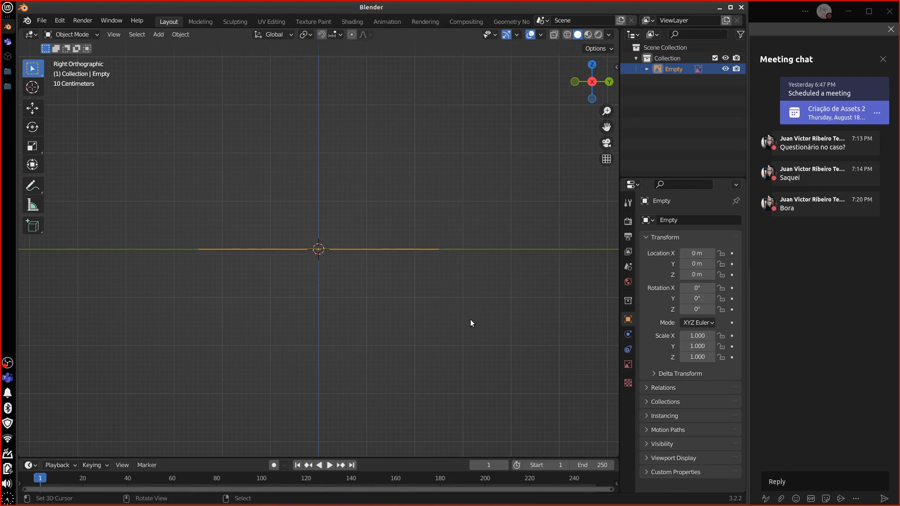
Step: Try rotating the reference image freely to 90° about the X axis, and undo the rotation
{"action": "key", "text": "r"}
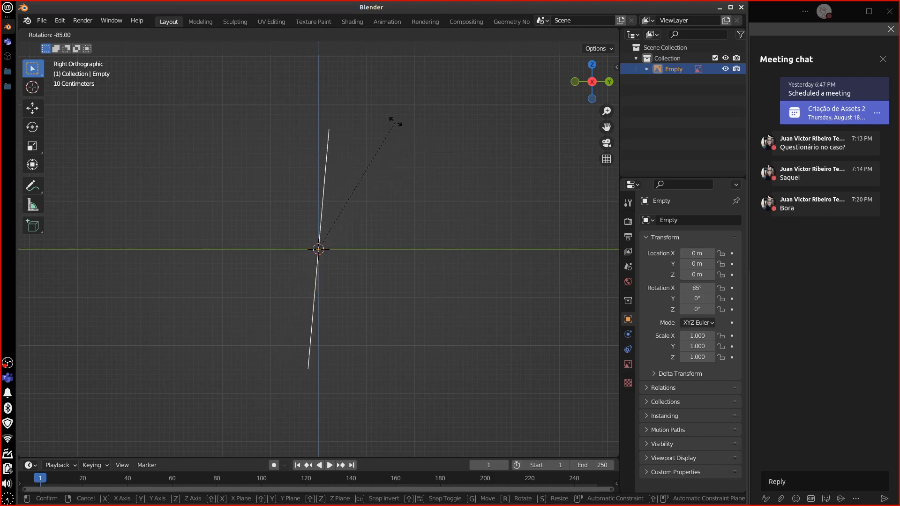
{"action": "left_click", "coordinate": [377, 127]}
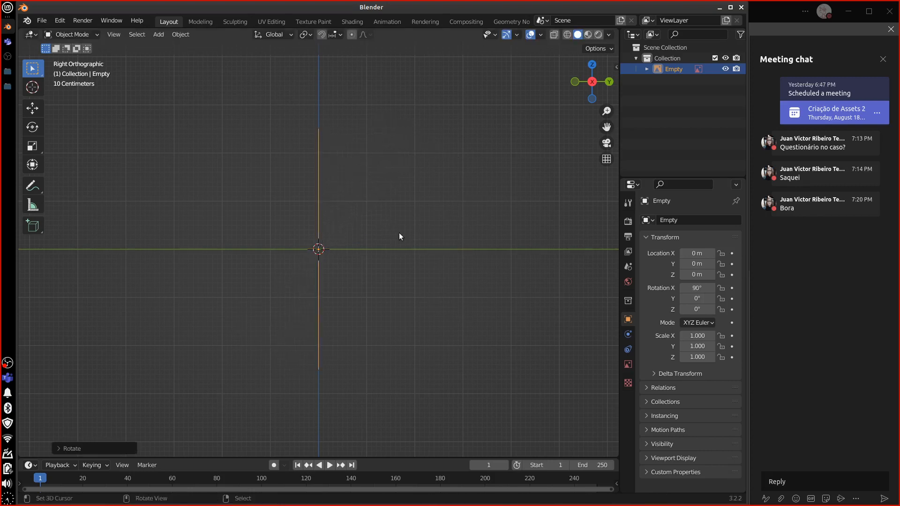
{"action": "key", "text": "ctrl+z"}
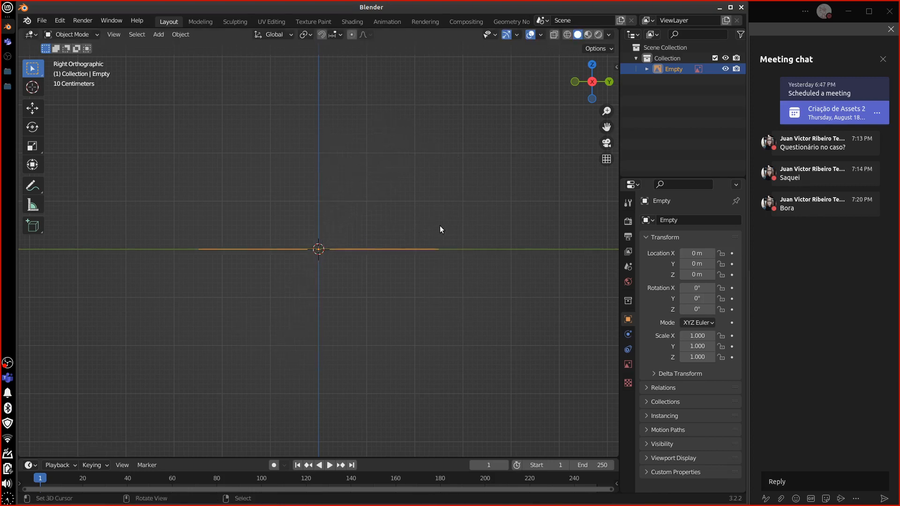
Step: Rotate the reference image by exactly -90° in the right orthographic view so it stands upright
{"action": "type", "text": "r90"}
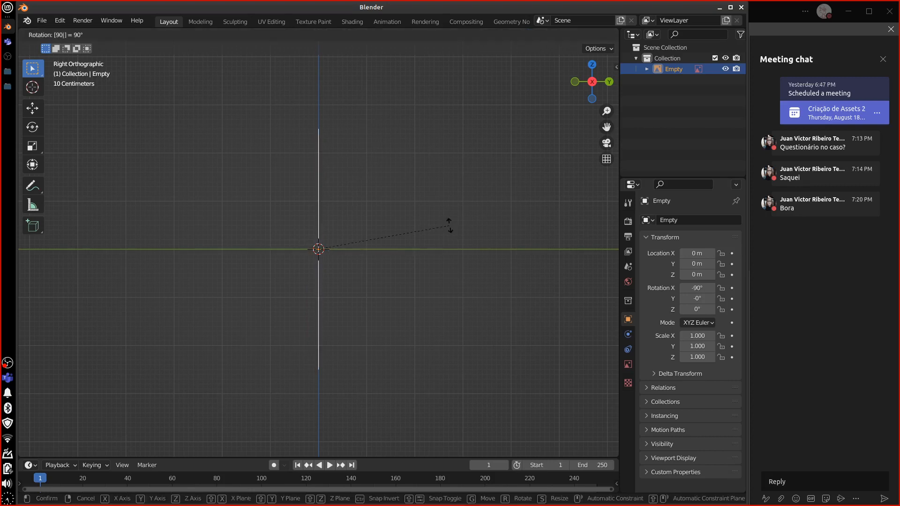
{"action": "type", "text": "-"}
{"action": "key", "text": "Return"}
{"action": "middle_click_drag", "start_coordinate": [422, 306], "coordinate": [499, 307]}
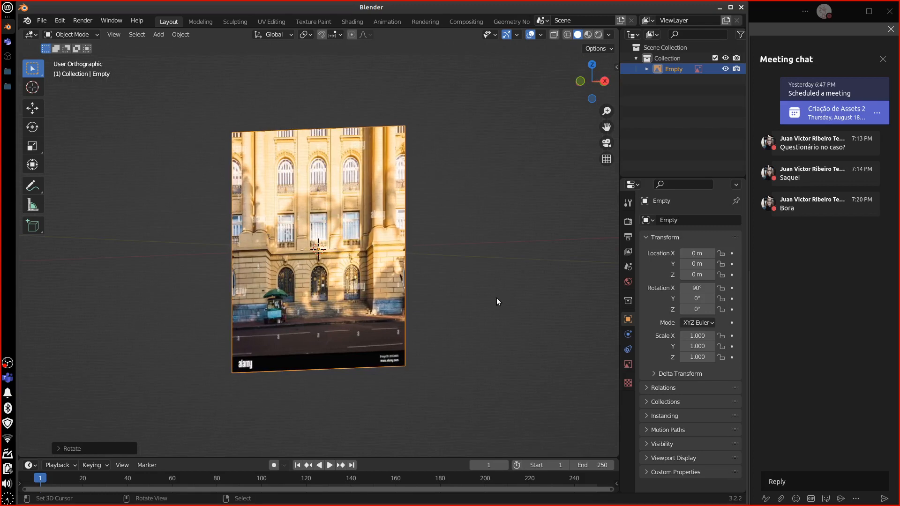
Step: Compare the upright reference image in front orthographic and perspective views, and mark the view name with an annotation
{"action": "key", "text": "KP_1"}
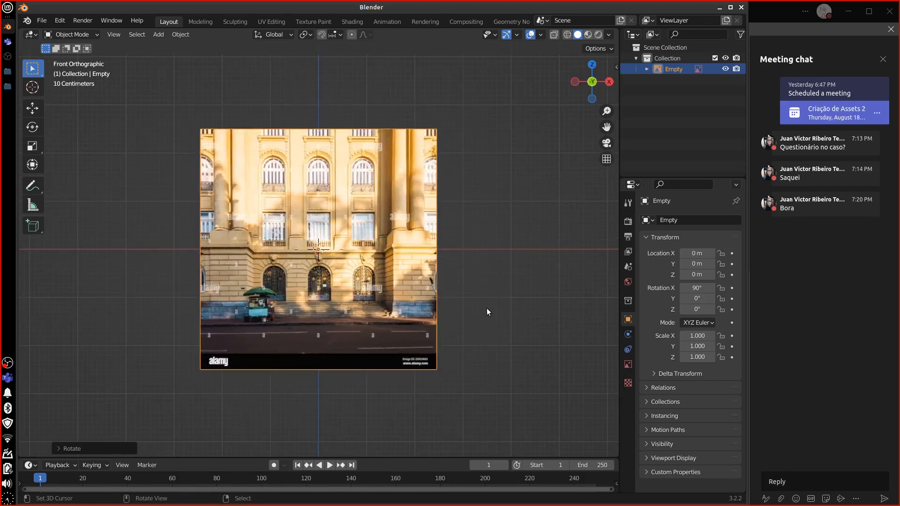
{"action": "mouse_move", "coordinate": [487, 312]}
{"action": "middle_mouse_down"}
{"action": "mouse_move", "coordinate": [496, 325]}
{"action": "mouse_move", "coordinate": [497, 288]}
{"action": "mouse_move", "coordinate": [500, 320]}
{"action": "middle_mouse_up"}
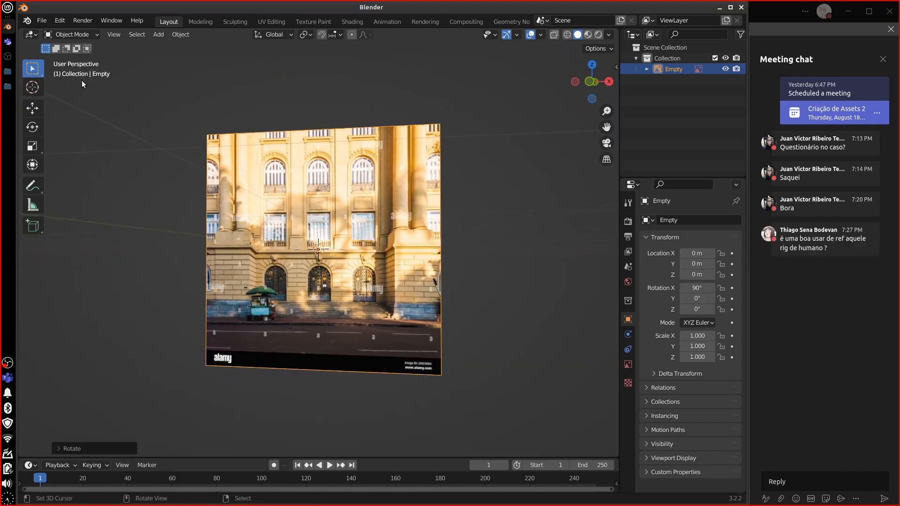
{"action": "mouse_move", "coordinate": [54, 83]}
{"action": "left_mouse_down"}
{"action": "mouse_move", "coordinate": [104, 87]}
{"action": "mouse_move", "coordinate": [121, 69]}
{"action": "mouse_move", "coordinate": [51, 85]}
{"action": "mouse_move", "coordinate": [118, 79]}
{"action": "left_mouse_up"}
{"action": "mouse_move", "coordinate": [489, 300]}
{"action": "middle_mouse_down"}
{"action": "mouse_move", "coordinate": [508, 321]}
{"action": "mouse_move", "coordinate": [505, 311]}
{"action": "mouse_move", "coordinate": [494, 314]}
{"action": "mouse_move", "coordinate": [409, 267]}
{"action": "mouse_move", "coordinate": [472, 359]}
{"action": "mouse_move", "coordinate": [456, 378]}
{"action": "middle_mouse_up"}
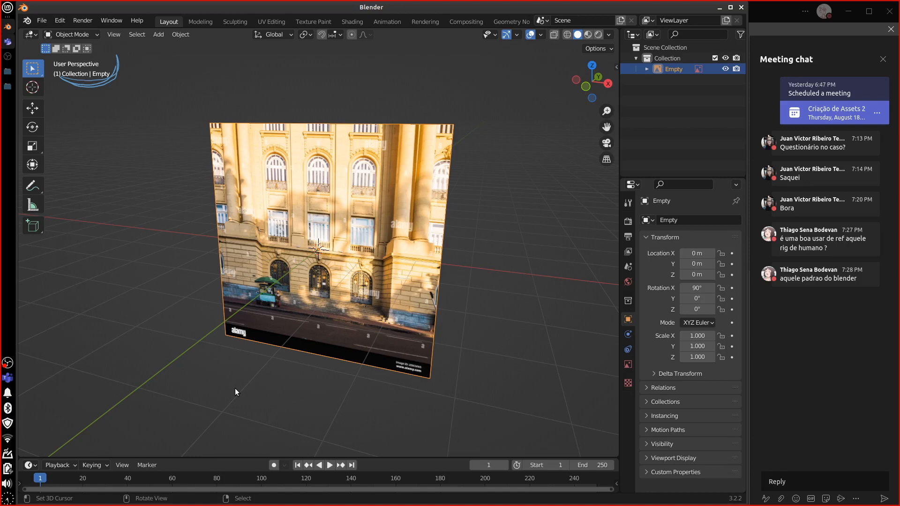
Step: Switch to the file manager and look through the assets_II/model_aulas folder for the male base mesh files, and minimize it
{"action": "left_click", "coordinate": [8, 71]}
{"action": "left_click", "coordinate": [239, 35]}
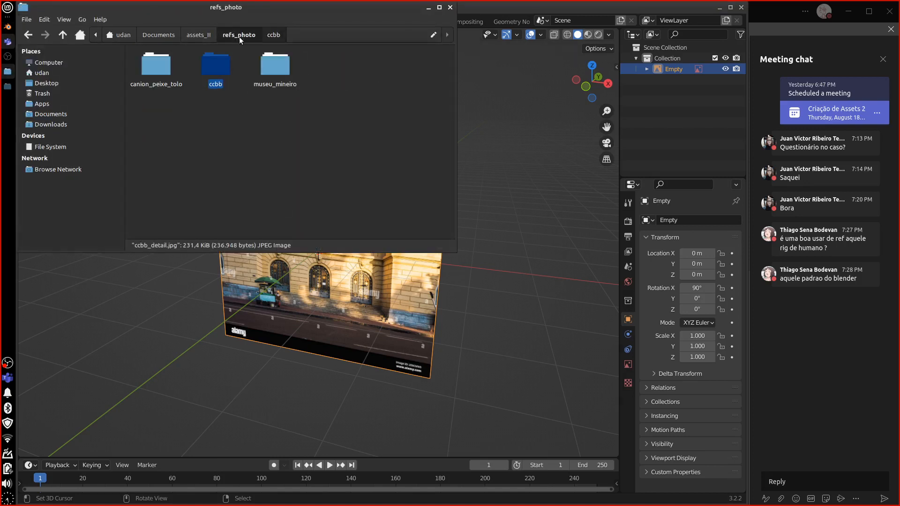
{"action": "left_click", "coordinate": [201, 35]}
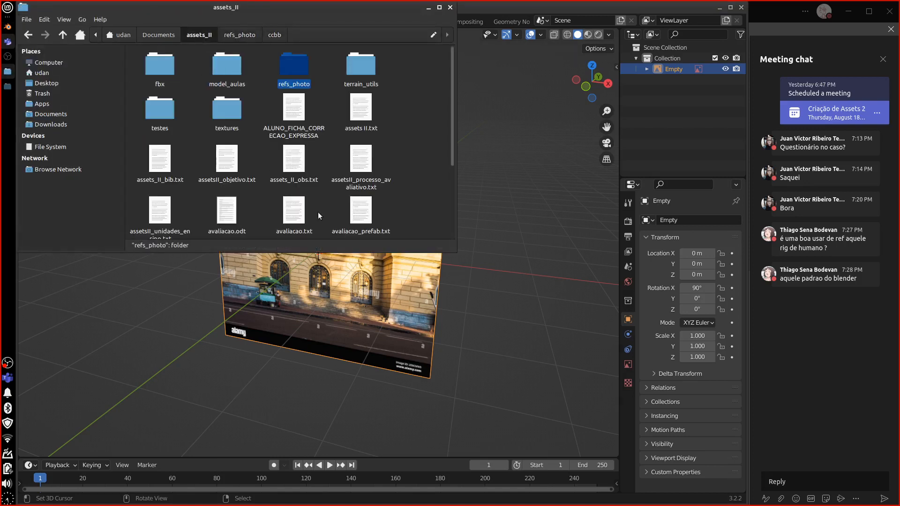
{"action": "double_click", "coordinate": [234, 69]}
{"action": "left_click_drag", "start_coordinate": [451, 93], "coordinate": [445, 170]}
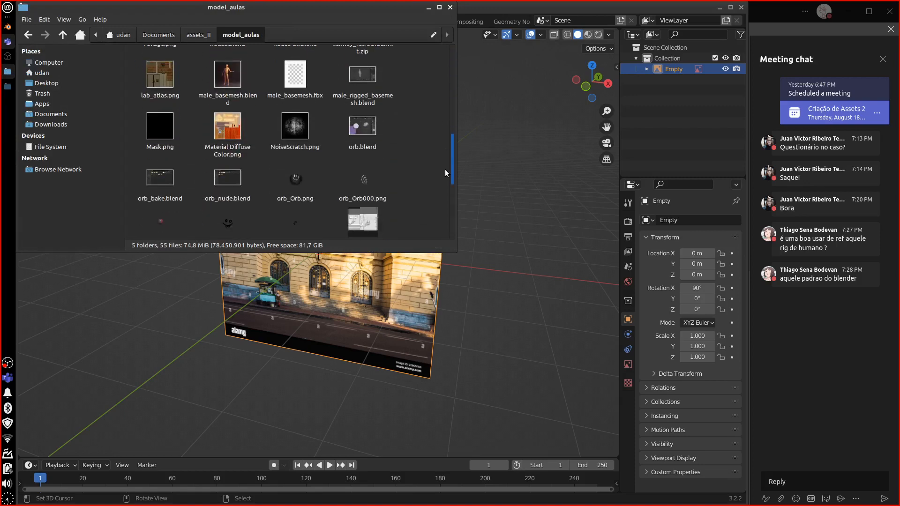
{"action": "scroll", "coordinate": [390, 140], "scroll_direction": "up", "scroll_amount": 1}
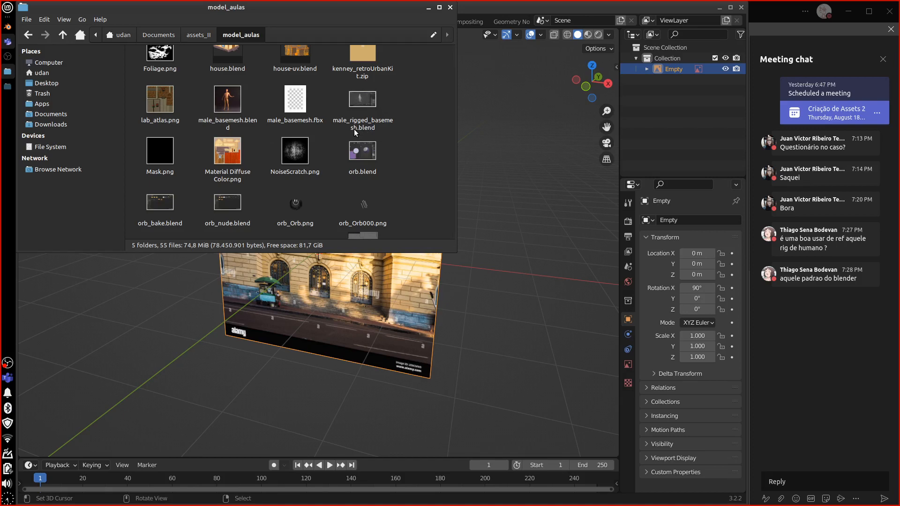
{"action": "left_click", "coordinate": [428, 9]}
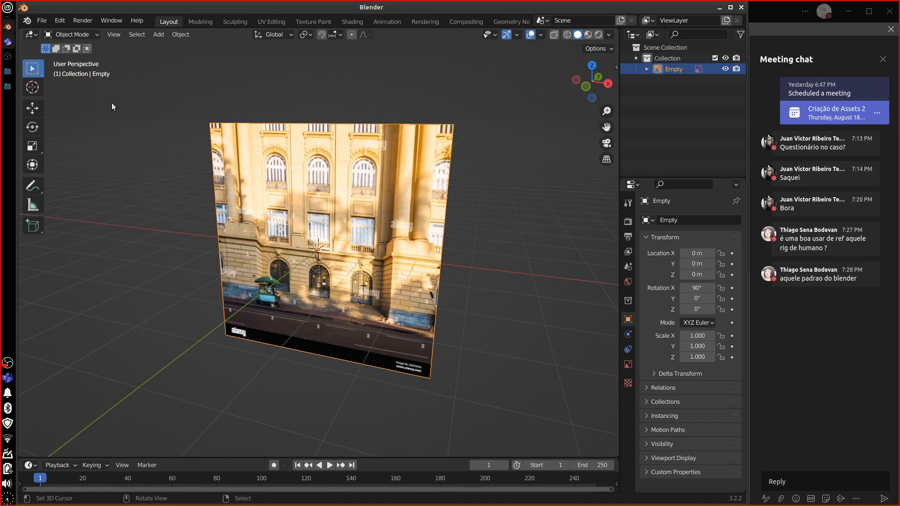
Step: Set the viewport to the front view of the reference image with orthographic projection
{"action": "key", "text": "KP_1"}
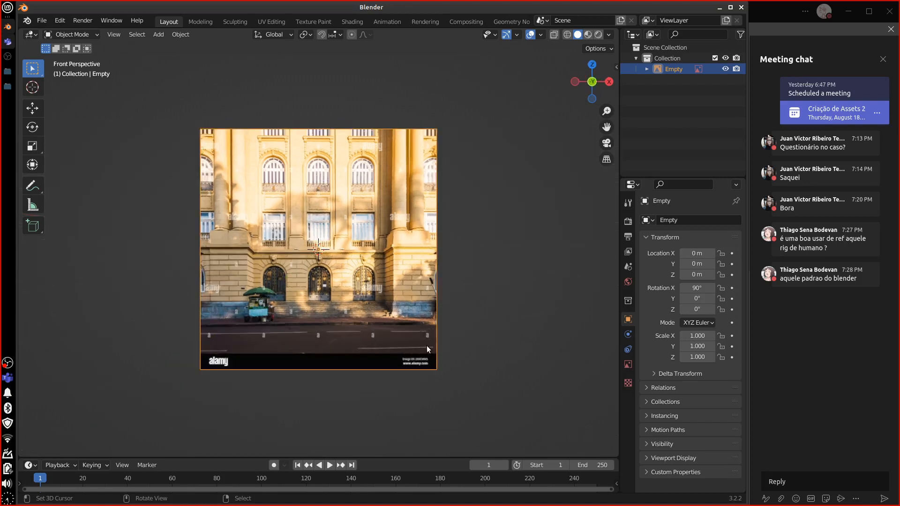
{"action": "middle_click_drag", "start_coordinate": [518, 322], "coordinate": [492, 333]}
{"action": "key", "text": "KP_1"}
{"action": "middle_click_drag", "start_coordinate": [507, 269], "coordinate": [474, 342]}
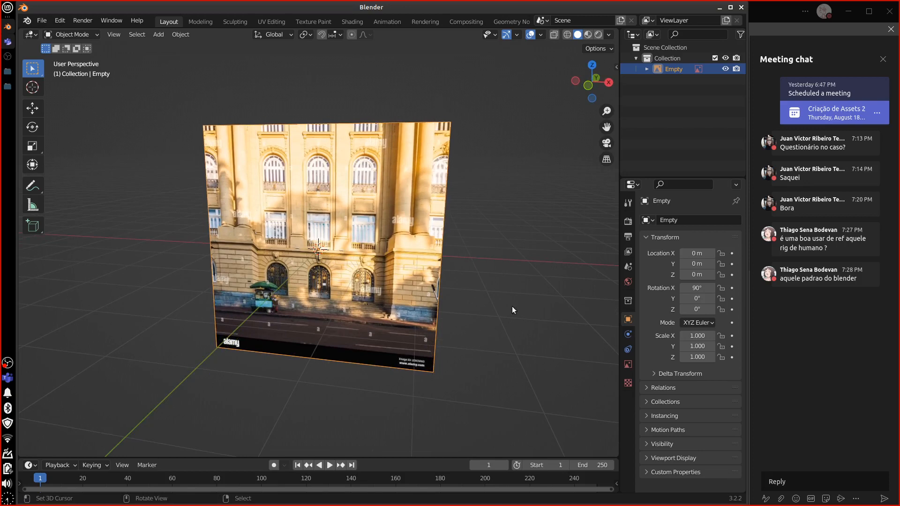
{"action": "middle_click_drag", "start_coordinate": [513, 309], "coordinate": [490, 289]}
{"action": "key", "text": "KP_1"}
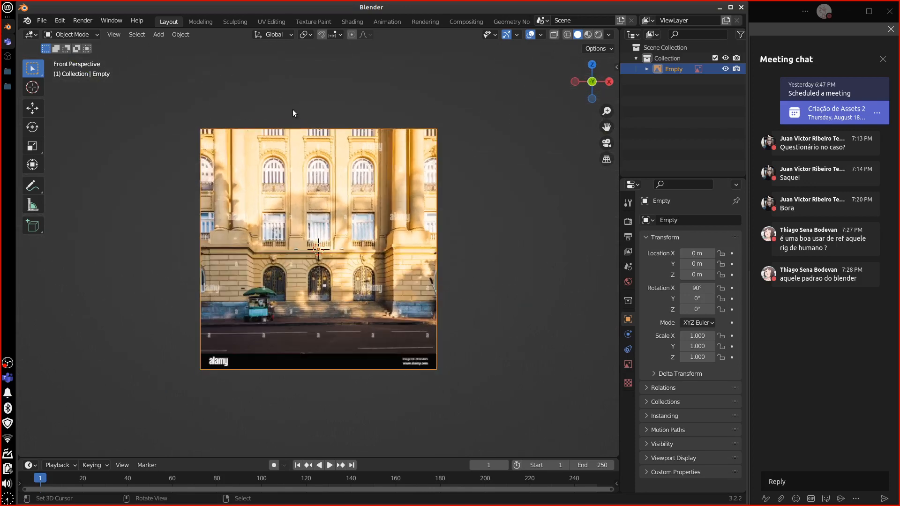
{"action": "left_click", "coordinate": [607, 161]}
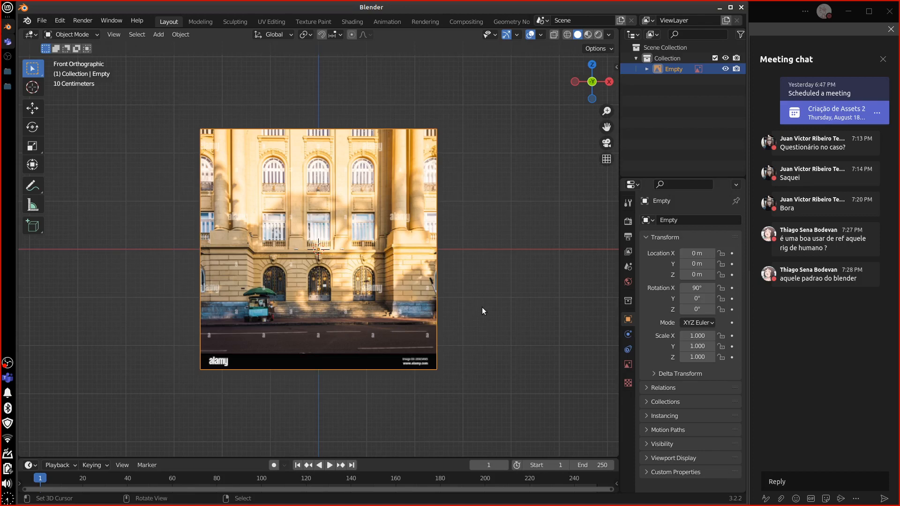
Step: Annotate the word "GRID" inside a circle on the empty grid beside the reference image
{"action": "middle_click_drag", "start_coordinate": [475, 318], "coordinate": [416, 341], "text": "shift"}
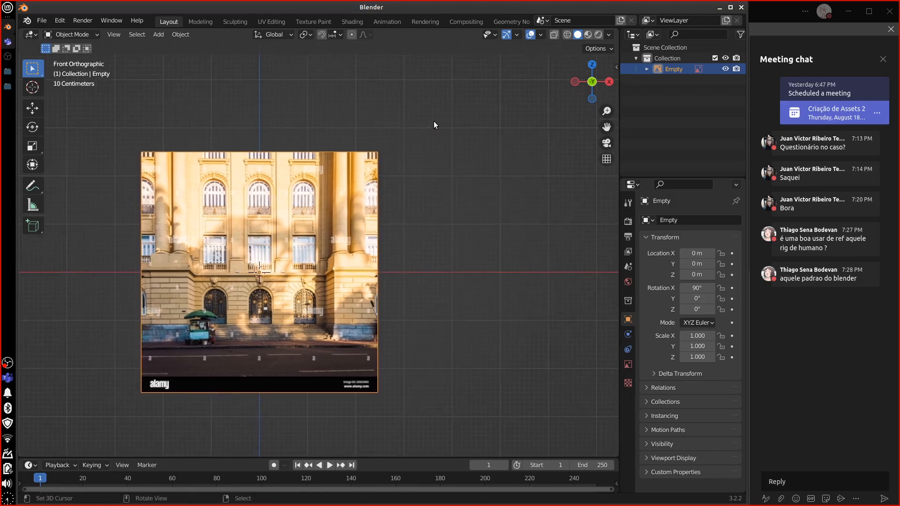
{"action": "mouse_move", "coordinate": [443, 106]}
{"action": "left_mouse_down"}
{"action": "mouse_move", "coordinate": [431, 123]}
{"action": "mouse_move", "coordinate": [442, 120]}
{"action": "left_mouse_up"}
{"action": "mouse_move", "coordinate": [447, 126]}
{"action": "left_mouse_down"}
{"action": "mouse_move", "coordinate": [449, 109]}
{"action": "mouse_move", "coordinate": [476, 120]}
{"action": "left_mouse_up"}
{"action": "left_click_drag", "start_coordinate": [477, 110], "coordinate": [483, 123]}
{"action": "left_click_drag", "start_coordinate": [428, 86], "coordinate": [451, 74]}
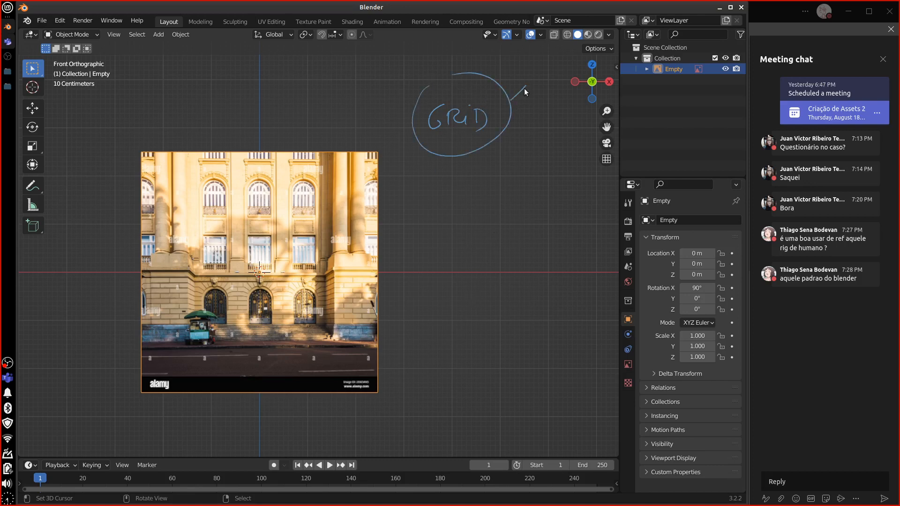
Step: Annotate branches from the GRID circle labelled "FRONT", "RIGHT", "LEFT", "BACK", "TOP" and "DOWN"
{"action": "left_click_drag", "start_coordinate": [533, 78], "coordinate": [573, 89]}
{"action": "mouse_move", "coordinate": [516, 125]}
{"action": "left_mouse_down"}
{"action": "mouse_move", "coordinate": [556, 124]}
{"action": "mouse_move", "coordinate": [561, 131]}
{"action": "mouse_move", "coordinate": [533, 154]}
{"action": "mouse_move", "coordinate": [555, 147]}
{"action": "left_mouse_up"}
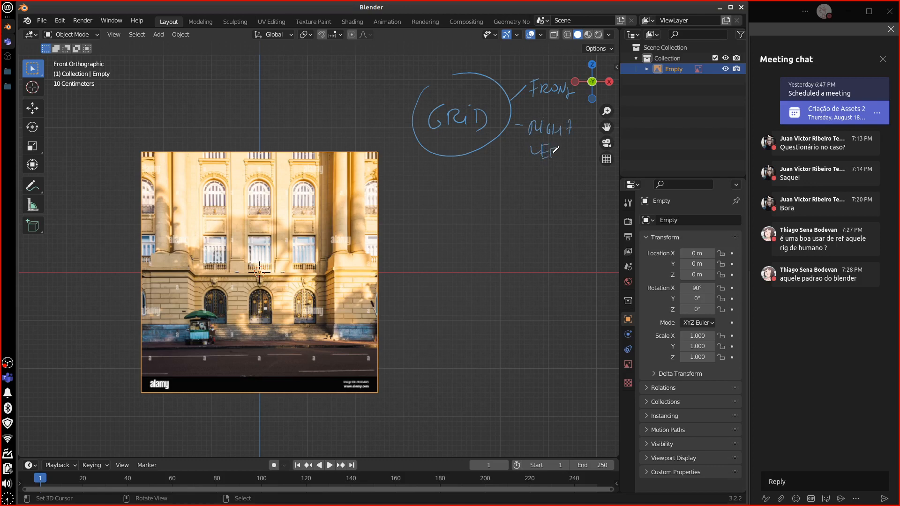
{"action": "left_click_drag", "start_coordinate": [507, 173], "coordinate": [555, 186]}
{"action": "left_click_drag", "start_coordinate": [470, 206], "coordinate": [500, 216]}
{"action": "left_click_drag", "start_coordinate": [447, 162], "coordinate": [445, 209]}
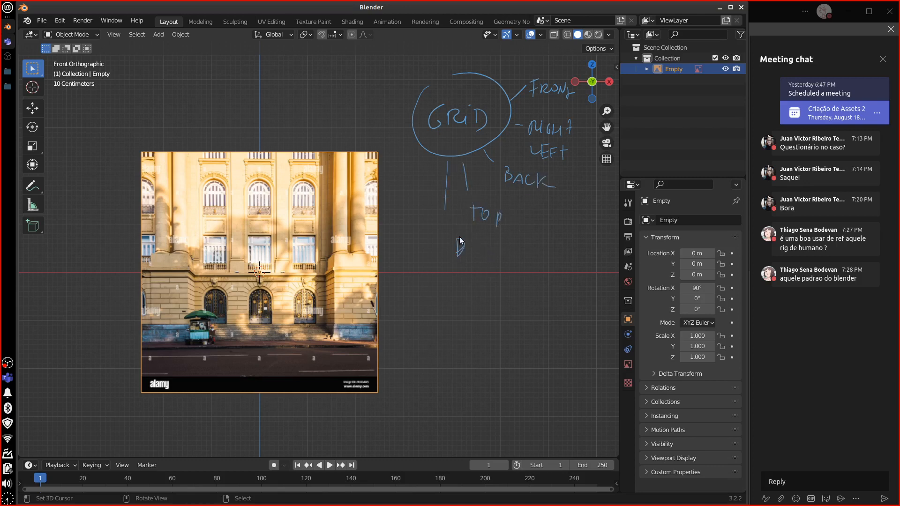
{"action": "left_click_drag", "start_coordinate": [480, 246], "coordinate": [493, 254]}
Step: Annotate "ORTHOGRAPHIC" above the GRID circle, and erase the whole diagram beside the reference image
{"action": "mouse_move", "coordinate": [375, 72]}
{"action": "left_mouse_down"}
{"action": "mouse_move", "coordinate": [399, 61]}
{"action": "mouse_move", "coordinate": [408, 75]}
{"action": "mouse_move", "coordinate": [434, 65]}
{"action": "mouse_move", "coordinate": [452, 72]}
{"action": "mouse_move", "coordinate": [479, 56]}
{"action": "mouse_move", "coordinate": [486, 68]}
{"action": "left_mouse_up"}
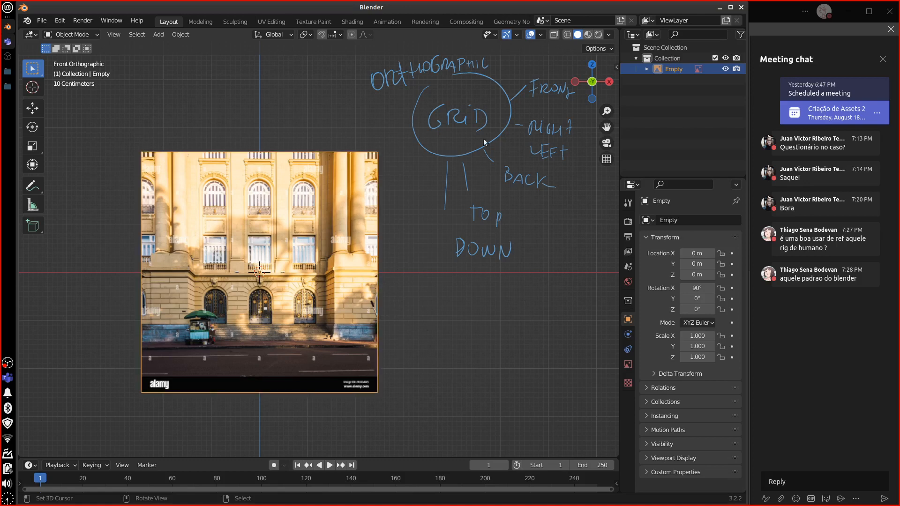
{"action": "mouse_move", "coordinate": [525, 243]}
{"action": "right_mouse_down"}
{"action": "mouse_move", "coordinate": [513, 207]}
{"action": "mouse_move", "coordinate": [470, 215]}
{"action": "mouse_move", "coordinate": [440, 174]}
{"action": "mouse_move", "coordinate": [544, 96]}
{"action": "mouse_move", "coordinate": [539, 136]}
{"action": "mouse_move", "coordinate": [565, 150]}
{"action": "mouse_move", "coordinate": [562, 103]}
{"action": "mouse_move", "coordinate": [501, 274]}
{"action": "mouse_move", "coordinate": [468, 149]}
{"action": "mouse_move", "coordinate": [436, 151]}
{"action": "mouse_move", "coordinate": [412, 114]}
{"action": "mouse_move", "coordinate": [462, 66]}
{"action": "mouse_move", "coordinate": [390, 75]}
{"action": "mouse_move", "coordinate": [462, 105]}
{"action": "mouse_move", "coordinate": [457, 140]}
{"action": "right_mouse_up"}
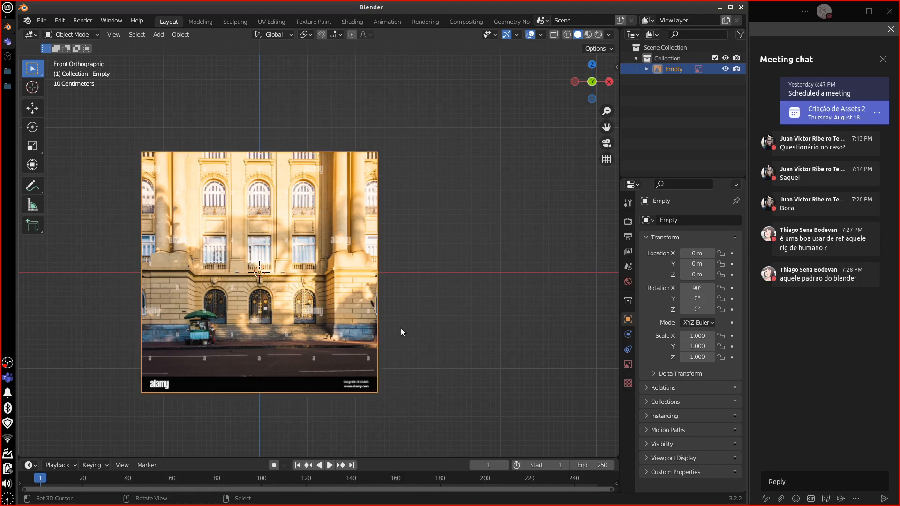
{"action": "middle_click_drag", "start_coordinate": [402, 326], "coordinate": [490, 314], "text": "shift"}
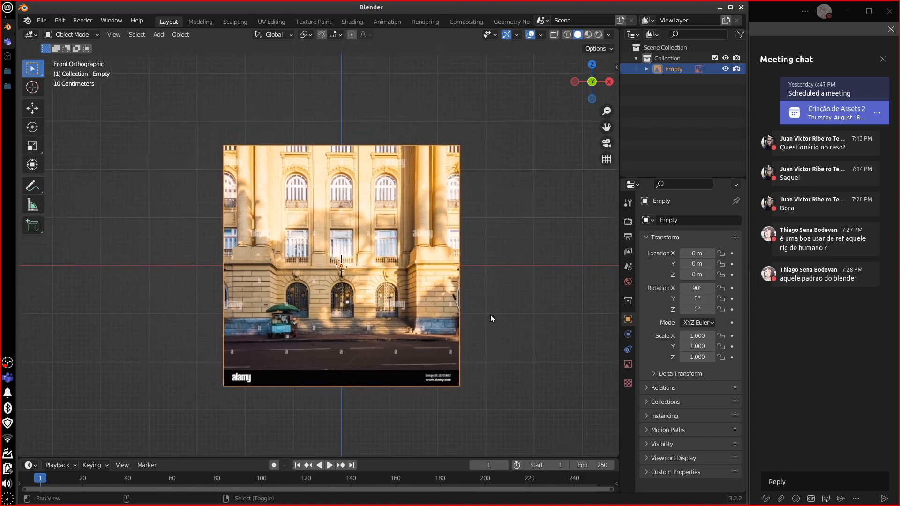
{"action": "scroll", "coordinate": [473, 337], "scroll_direction": "up", "scroll_amount": 2}
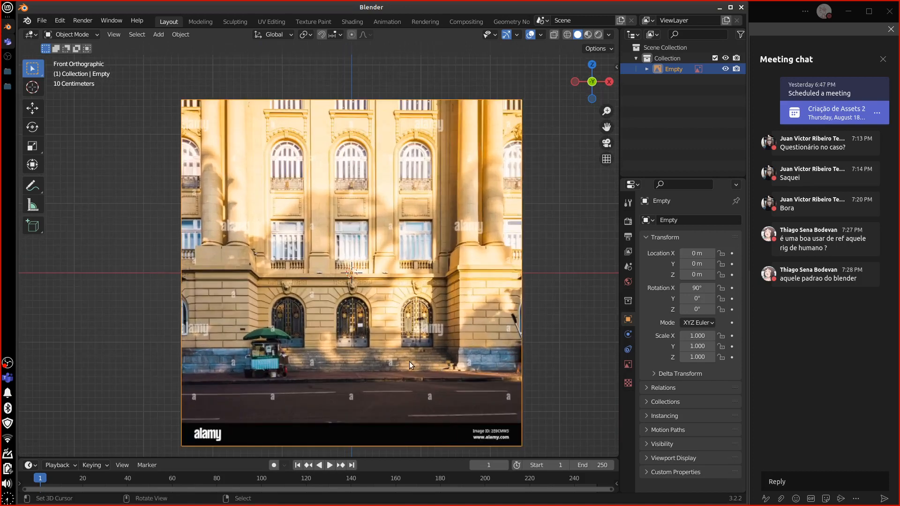
Step: Move the reference image up about 1.08 m along Z so the base of the doors meets the ground axis
{"action": "key", "text": "g"}
{"action": "key", "text": "z"}
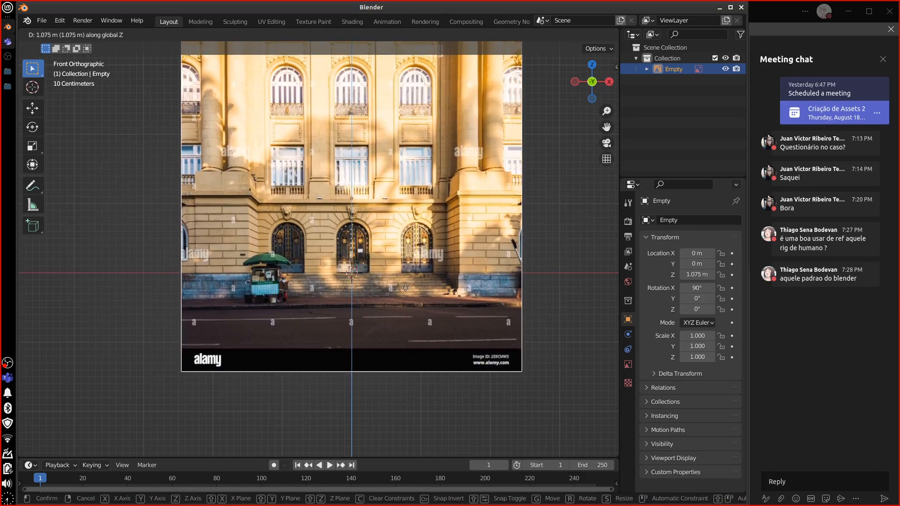
{"action": "left_click", "coordinate": [404, 289]}
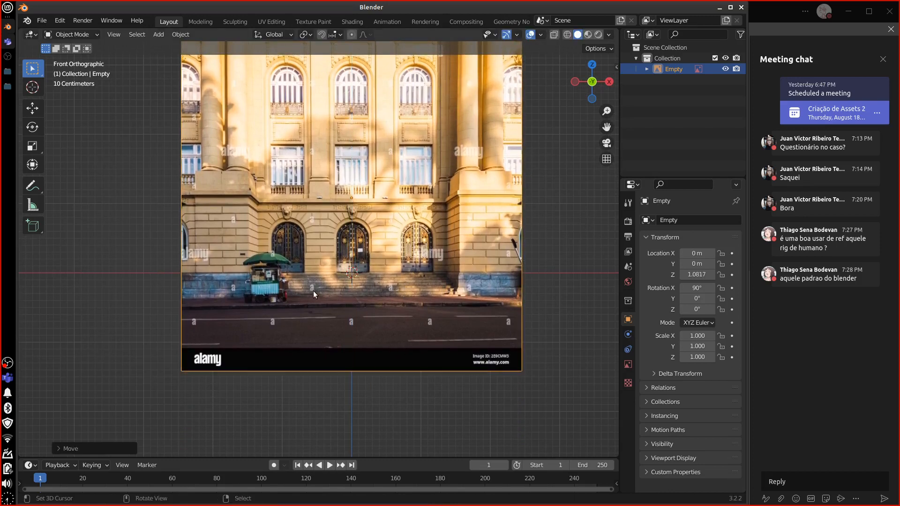
{"action": "key", "text": "g"}
{"action": "key", "text": "Escape"}
Step: Annotate a horizontal line along the ground axis across the reference image and mark the base of the middle door
{"action": "left_click_drag", "start_coordinate": [131, 276], "coordinate": [571, 271]}
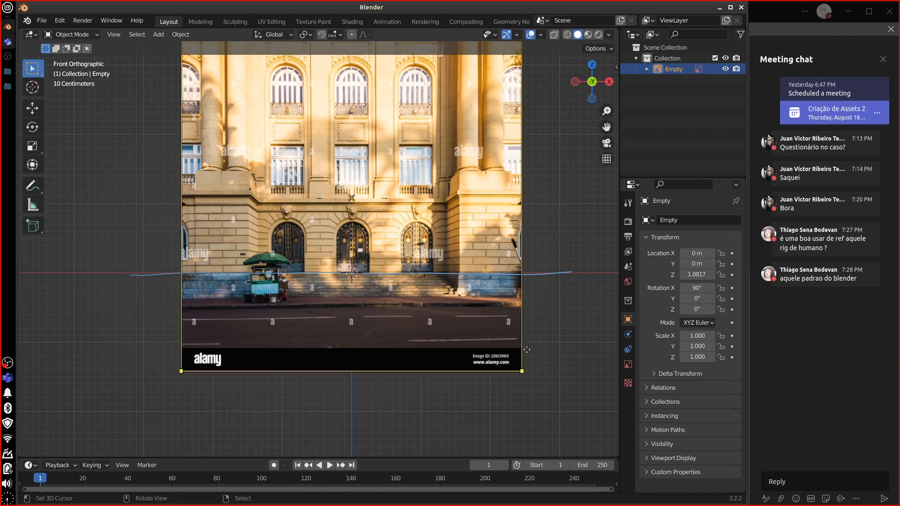
{"action": "middle_click_drag", "start_coordinate": [537, 344], "coordinate": [474, 403]}
{"action": "key", "text": "KP_1"}
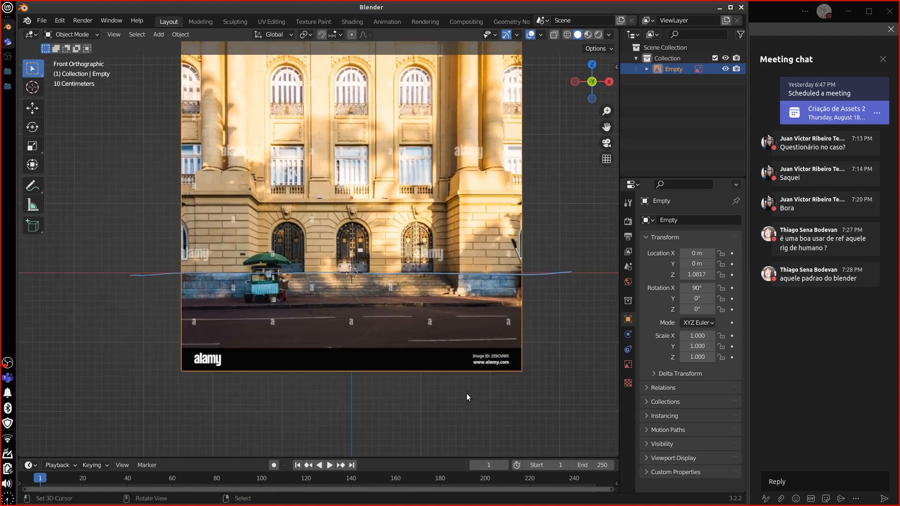
{"action": "scroll", "coordinate": [466, 393], "scroll_direction": "up", "scroll_amount": 5}
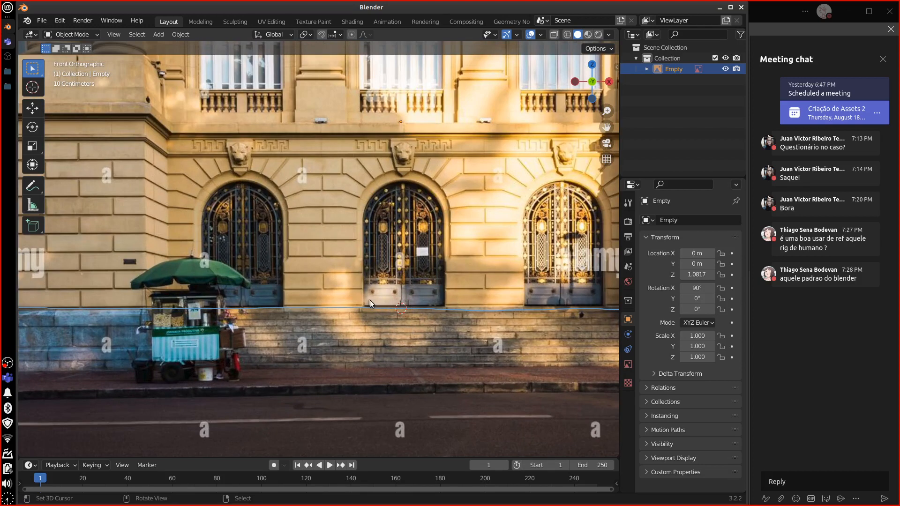
{"action": "mouse_move", "coordinate": [365, 291]}
{"action": "left_mouse_down"}
{"action": "mouse_move", "coordinate": [364, 227]}
{"action": "mouse_move", "coordinate": [404, 182]}
{"action": "mouse_move", "coordinate": [443, 294]}
{"action": "left_mouse_up"}
Step: Erase the ground line and door base annotations from the reference image
{"action": "mouse_move", "coordinate": [365, 308]}
{"action": "right_mouse_down"}
{"action": "mouse_move", "coordinate": [453, 305]}
{"action": "mouse_move", "coordinate": [440, 262]}
{"action": "mouse_move", "coordinate": [364, 241]}
{"action": "mouse_move", "coordinate": [375, 285]}
{"action": "right_mouse_up"}
{"action": "mouse_move", "coordinate": [117, 309]}
{"action": "right_mouse_down"}
{"action": "mouse_move", "coordinate": [644, 303]}
{"action": "mouse_move", "coordinate": [23, 310]}
{"action": "right_mouse_up"}
{"action": "scroll", "coordinate": [412, 352], "scroll_direction": "down", "scroll_amount": 3}
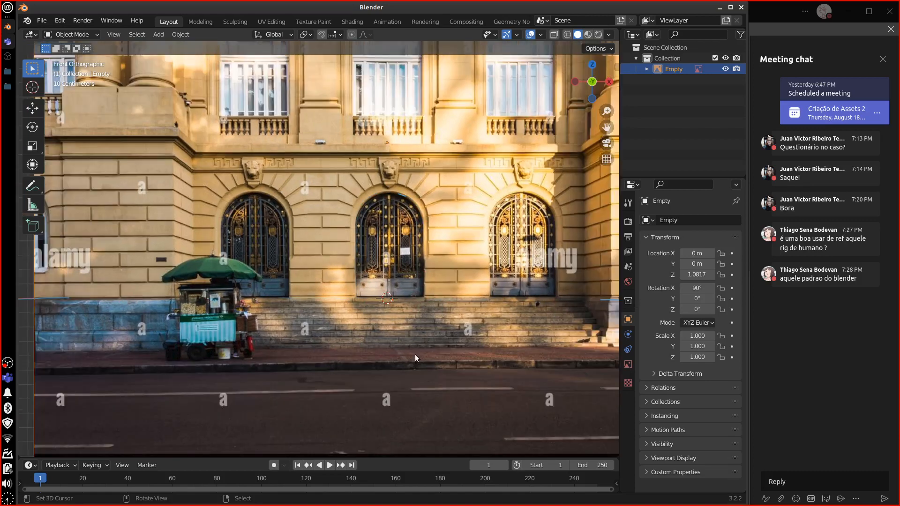
{"action": "right_click_drag", "start_coordinate": [49, 287], "coordinate": [197, 282]}
{"action": "mouse_move", "coordinate": [521, 367]}
{"action": "middle_mouse_down", "text": "shift"}
{"action": "mouse_move", "coordinate": [460, 347]}
{"action": "mouse_move", "coordinate": [394, 307]}
{"action": "middle_mouse_up", "text": "shift"}
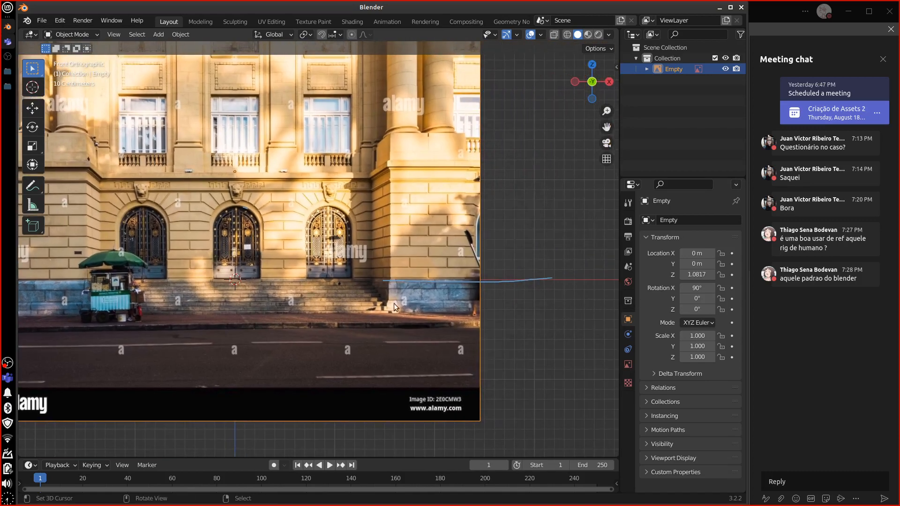
{"action": "right_click_drag", "start_coordinate": [381, 284], "coordinate": [552, 276]}
Step: View the reference image at an angle over the floor grid in perspective projection
{"action": "middle_click_drag", "start_coordinate": [536, 328], "coordinate": [521, 343]}
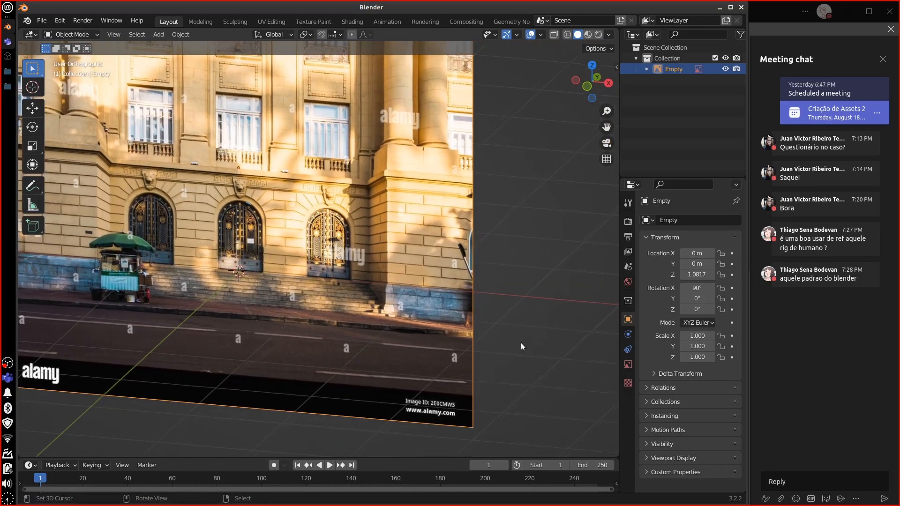
{"action": "key", "text": "KP_5"}
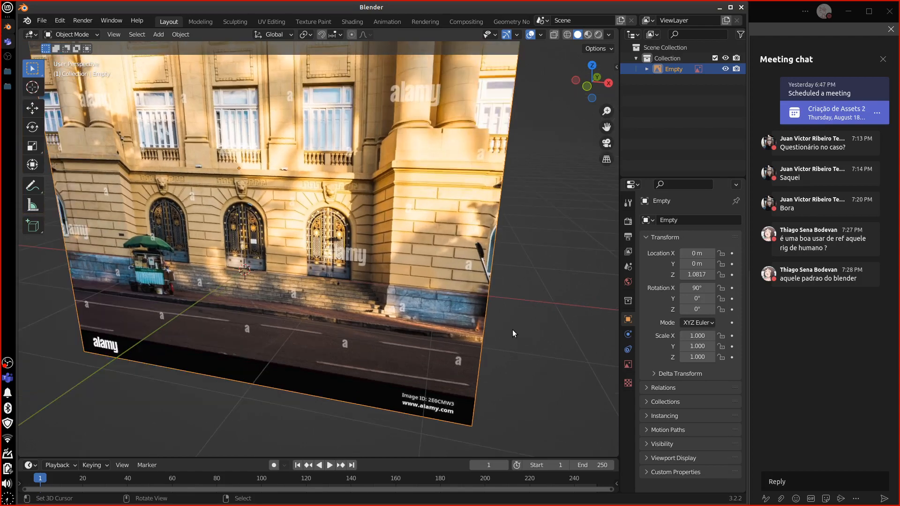
{"action": "scroll", "coordinate": [513, 333], "scroll_direction": "down", "scroll_amount": 3}
{"action": "middle_click_drag", "start_coordinate": [510, 334], "coordinate": [480, 345]}
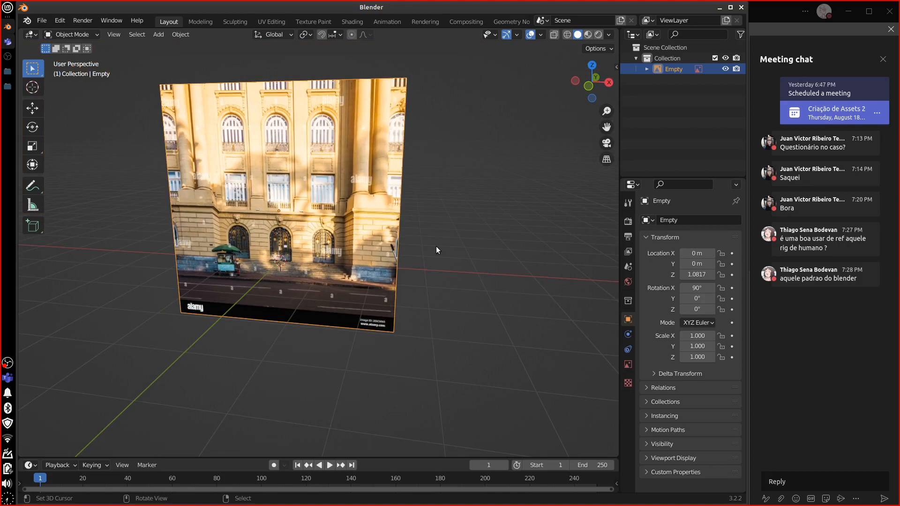
Step: Annotate a circled "FLOOR" label pointing to the floor grid beside the image, and erase it
{"action": "mouse_move", "coordinate": [435, 274]}
{"action": "left_mouse_down"}
{"action": "mouse_move", "coordinate": [471, 242]}
{"action": "mouse_move", "coordinate": [542, 239]}
{"action": "left_mouse_up"}
{"action": "left_click_drag", "start_coordinate": [542, 191], "coordinate": [525, 194]}
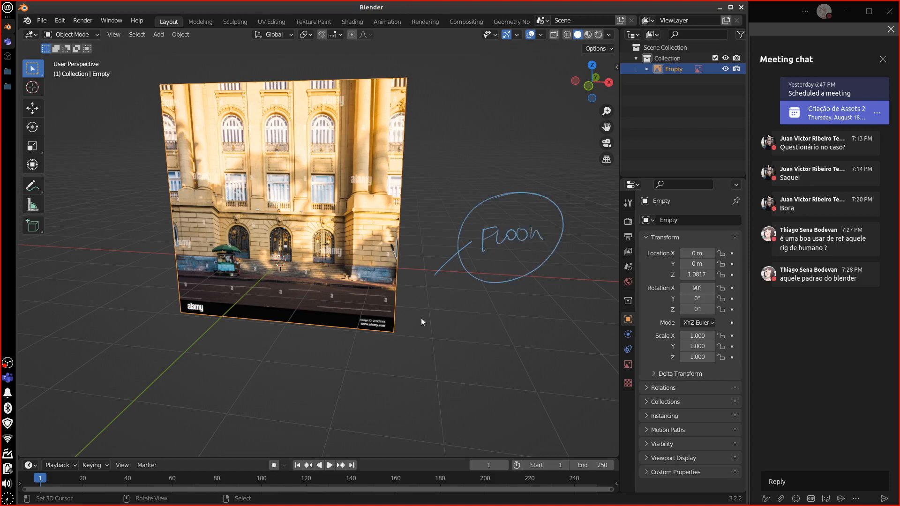
{"action": "mouse_move", "coordinate": [439, 270]}
{"action": "right_mouse_down"}
{"action": "mouse_move", "coordinate": [474, 239]}
{"action": "mouse_move", "coordinate": [555, 236]}
{"action": "mouse_move", "coordinate": [553, 208]}
{"action": "right_mouse_up"}
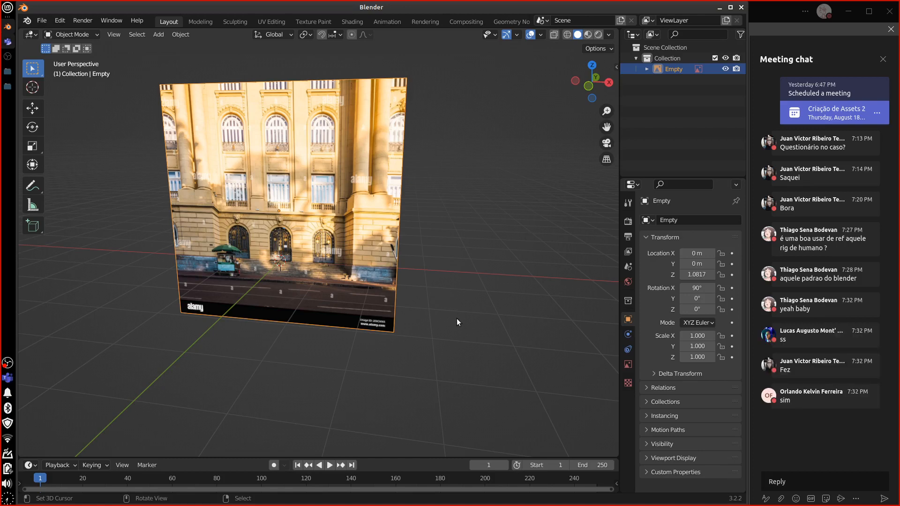
Step: Return the viewport to the front orthographic view, framing the lower part of the reference image
{"action": "middle_click_drag", "start_coordinate": [457, 319], "coordinate": [471, 313]}
{"action": "key", "text": "KP_1"}
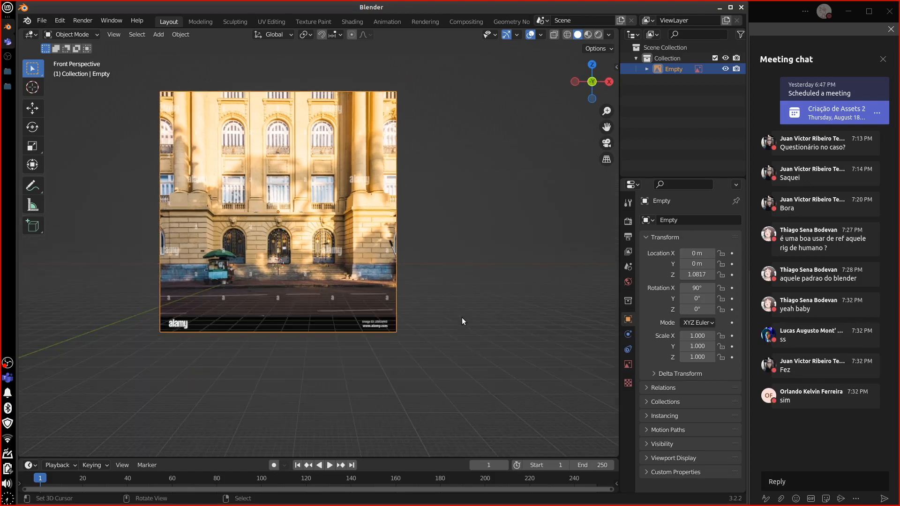
{"action": "key", "text": "KP_5"}
{"action": "middle_click_drag", "start_coordinate": [391, 359], "coordinate": [508, 314]}
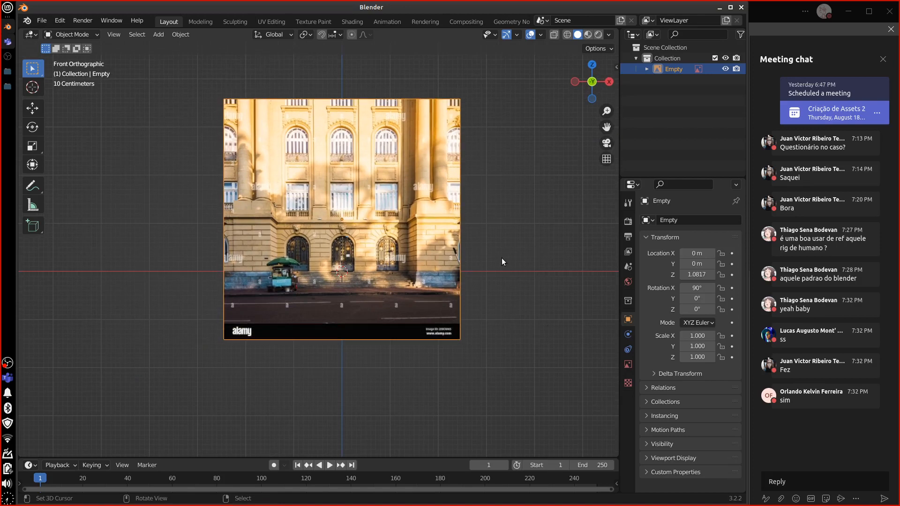
{"action": "middle_click_drag", "start_coordinate": [500, 259], "coordinate": [500, 307], "text": "shift"}
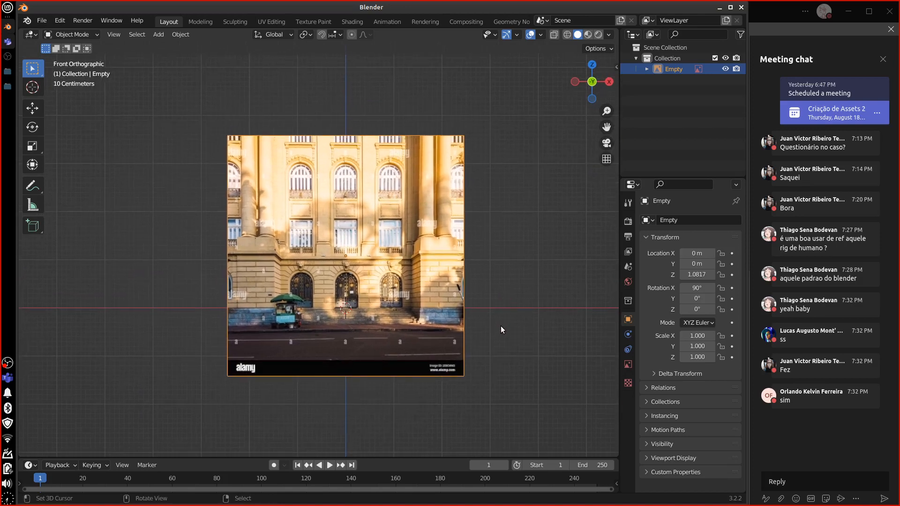
{"action": "scroll", "coordinate": [501, 326], "scroll_direction": "up", "scroll_amount": 3}
{"action": "middle_click_drag", "start_coordinate": [513, 347], "coordinate": [463, 319], "text": "shift"}
{"action": "middle_click_drag", "start_coordinate": [440, 366], "coordinate": [524, 362], "text": "shift"}
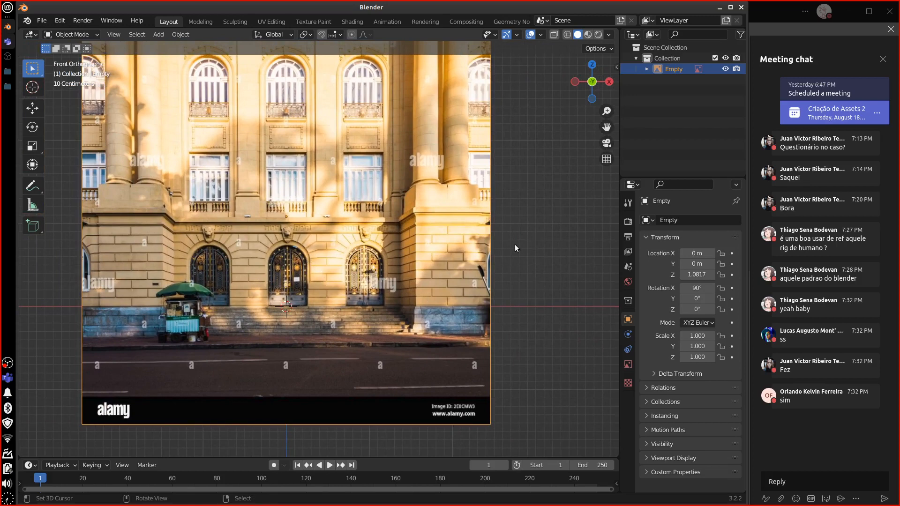
Step: Annotate a vertical height bar with a question mark beside the image at door level
{"action": "left_click_drag", "start_coordinate": [512, 226], "coordinate": [512, 302]}
{"action": "left_click_drag", "start_coordinate": [538, 263], "coordinate": [531, 286]}
Step: Enlarge the properties editor and show the unit settings of the scene
{"action": "left_click_drag", "start_coordinate": [648, 177], "coordinate": [653, 116]}
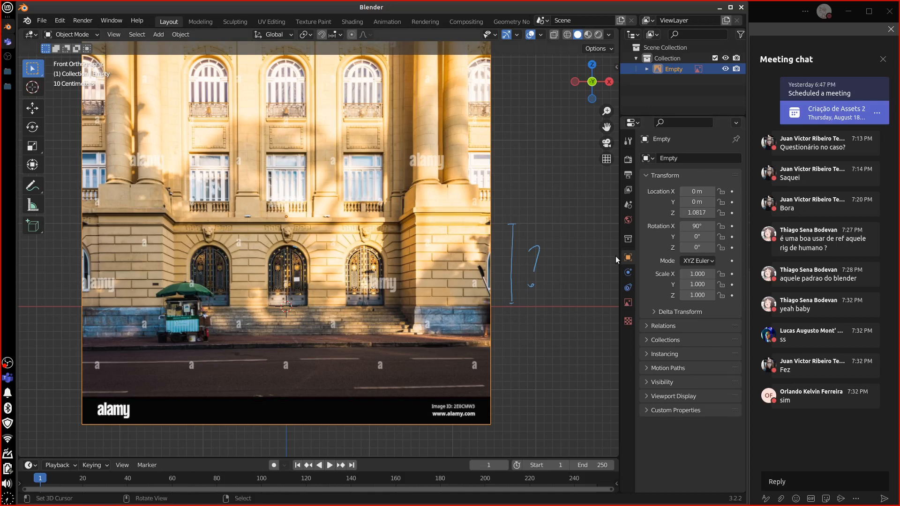
{"action": "left_click_drag", "start_coordinate": [616, 251], "coordinate": [601, 250]}
{"action": "left_click", "coordinate": [609, 205]}
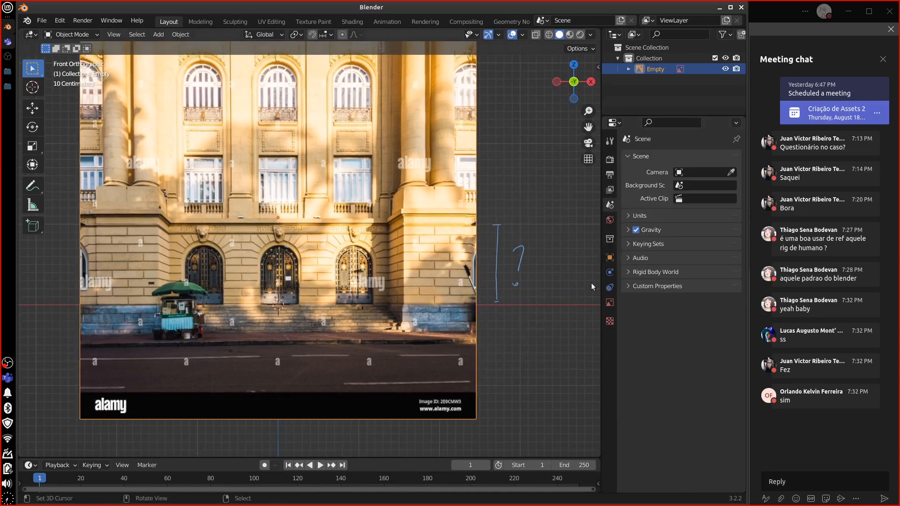
{"action": "left_click", "coordinate": [638, 217]}
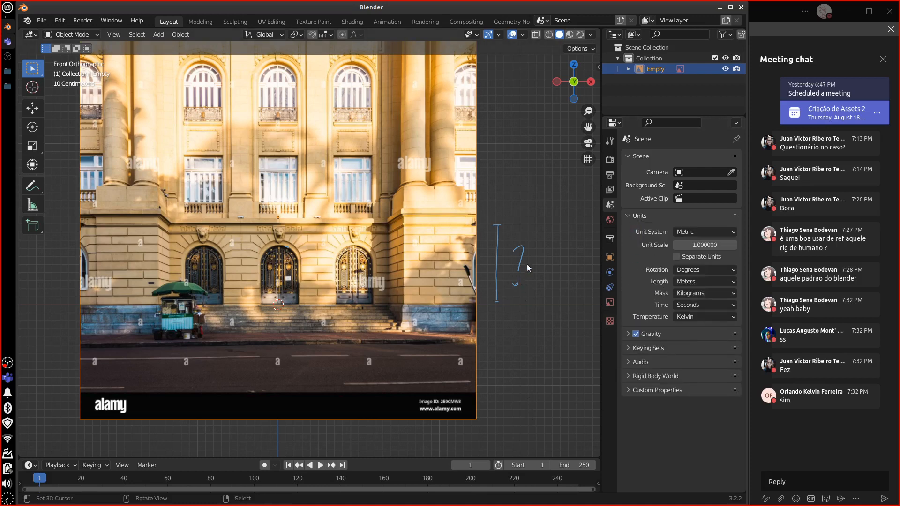
Step: Erase the height bar and question mark, and annotate an arrow pointing to the scene properties
{"action": "mouse_move", "coordinate": [524, 248]}
{"action": "right_mouse_down"}
{"action": "mouse_move", "coordinate": [500, 303]}
{"action": "mouse_move", "coordinate": [498, 238]}
{"action": "right_mouse_up"}
{"action": "left_click_drag", "start_coordinate": [532, 217], "coordinate": [576, 218]}
{"action": "left_click_drag", "start_coordinate": [530, 205], "coordinate": [589, 209]}
{"action": "key", "text": "ctrl+z"}
{"action": "mouse_move", "coordinate": [523, 205]}
{"action": "left_mouse_down"}
{"action": "mouse_move", "coordinate": [586, 205]}
{"action": "mouse_move", "coordinate": [581, 214]}
{"action": "left_mouse_up"}
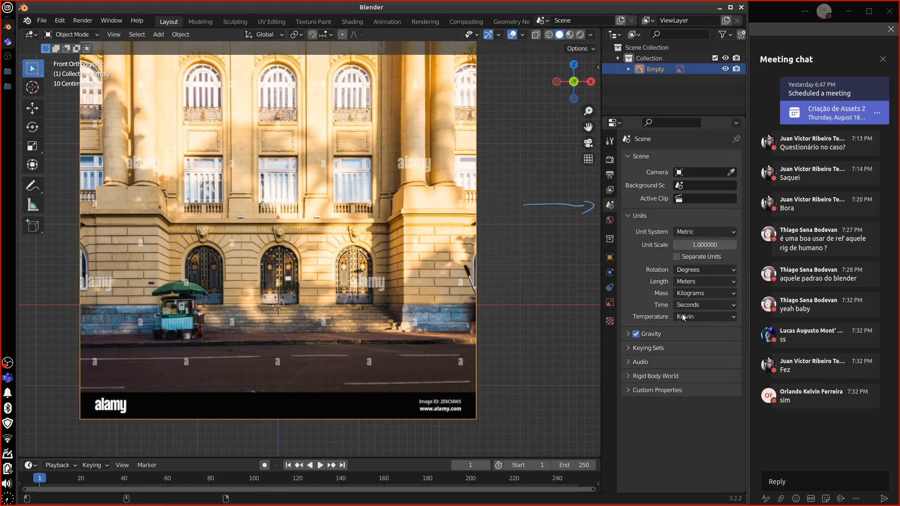
Step: Annotate the powers of two "2²" and "2³" beside the reference image, and erase them
{"action": "left_click", "coordinate": [705, 232]}
{"action": "mouse_move", "coordinate": [500, 284]}
{"action": "left_mouse_down"}
{"action": "mouse_move", "coordinate": [545, 303]}
{"action": "mouse_move", "coordinate": [557, 286]}
{"action": "left_mouse_up"}
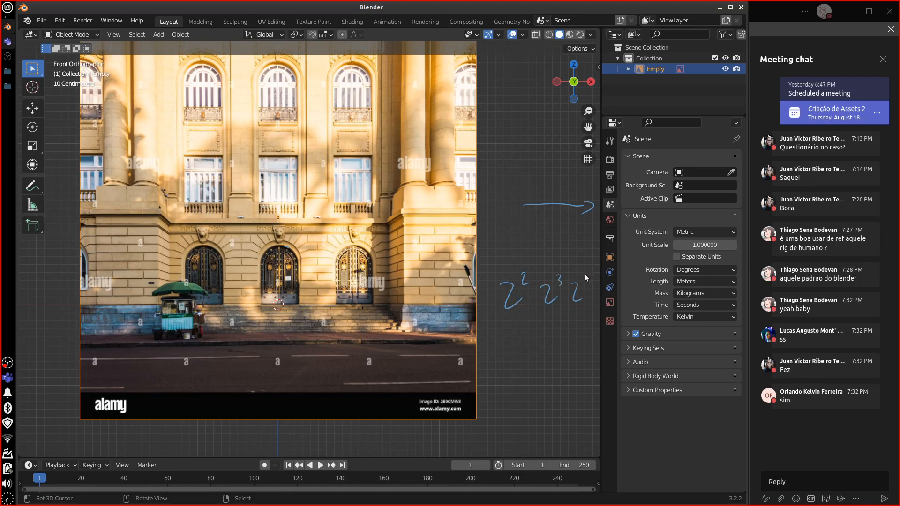
{"action": "mouse_move", "coordinate": [589, 278]}
{"action": "right_mouse_down"}
{"action": "mouse_move", "coordinate": [580, 300]}
{"action": "mouse_move", "coordinate": [512, 277]}
{"action": "mouse_move", "coordinate": [500, 313]}
{"action": "right_mouse_up"}
Step: Check the Teams meeting and the OBS recording, and switch back to Blender
{"action": "left_click", "coordinate": [761, 9]}
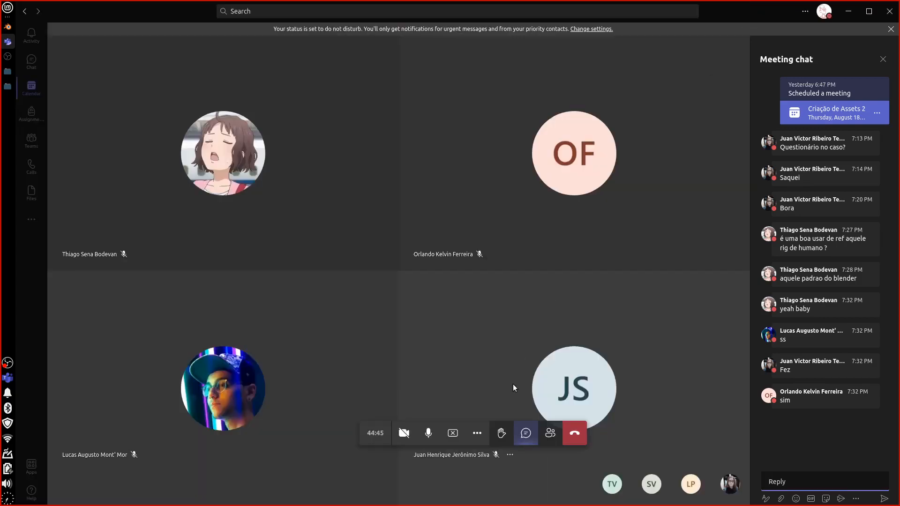
{"action": "left_click", "coordinate": [7, 57]}
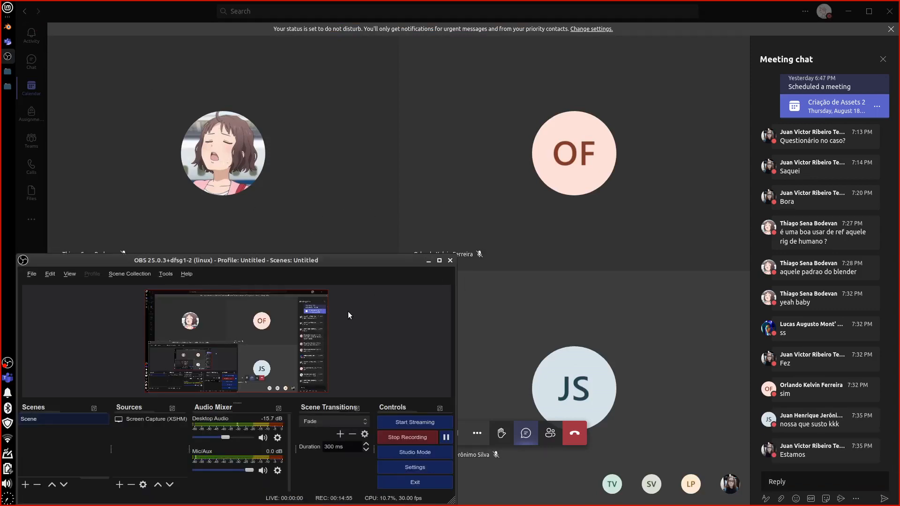
{"action": "left_click", "coordinate": [428, 261]}
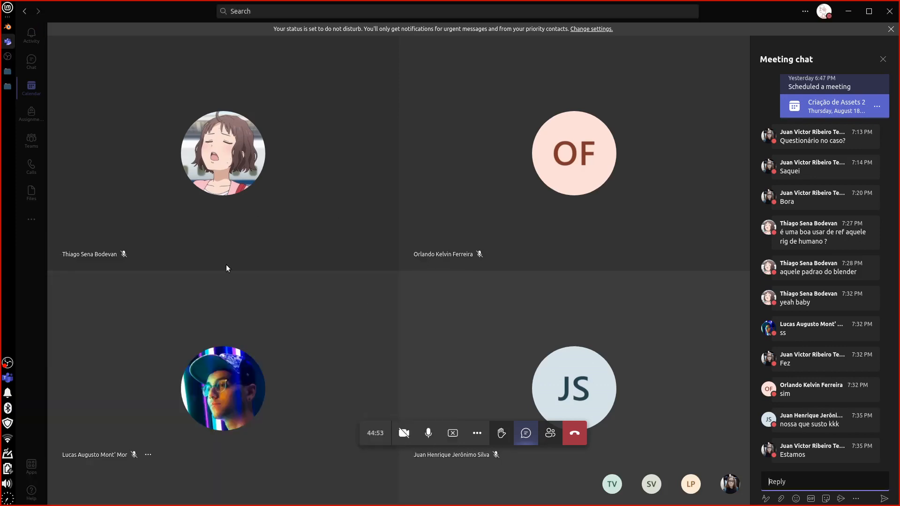
{"action": "left_click", "coordinate": [8, 27]}
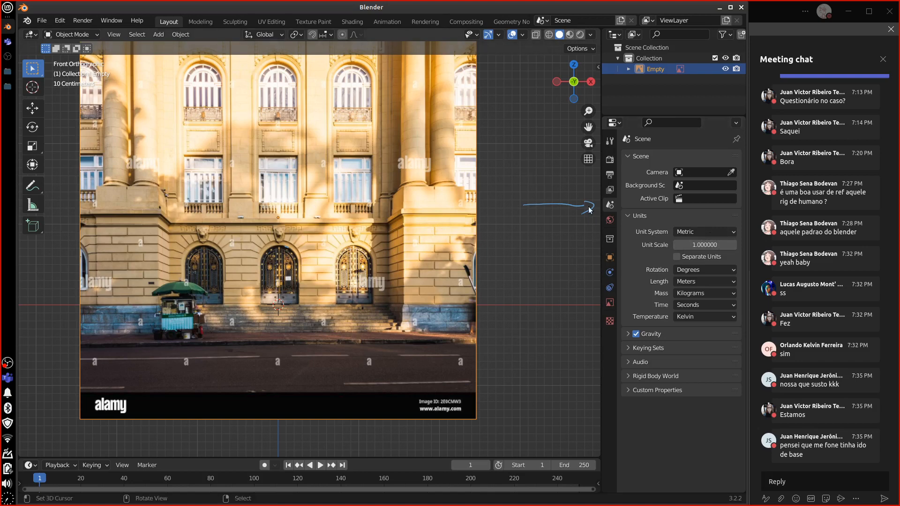
Step: Complete the annotated arrow's head and set the scene's unit system to None
{"action": "mouse_move", "coordinate": [581, 199]}
{"action": "left_mouse_down"}
{"action": "mouse_move", "coordinate": [596, 205]}
{"action": "mouse_move", "coordinate": [586, 218]}
{"action": "left_mouse_up"}
{"action": "mouse_move", "coordinate": [477, 415]}
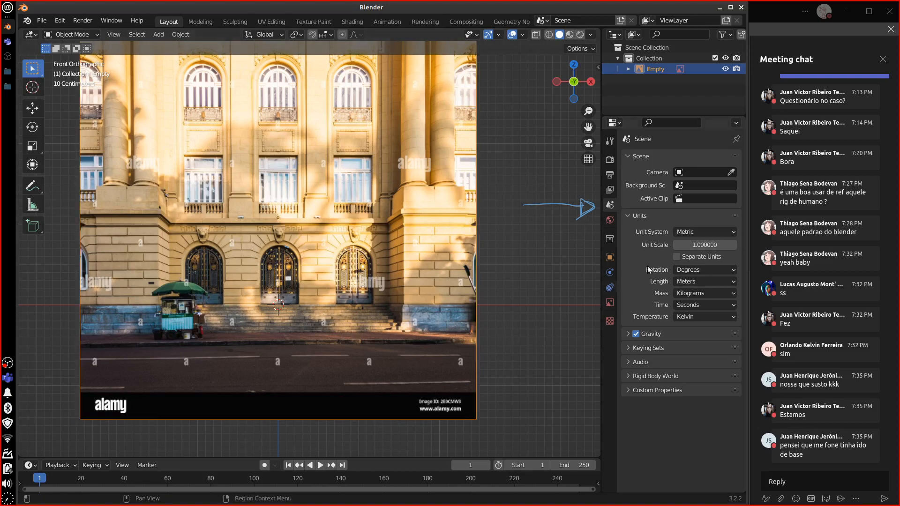
{"action": "left_click", "coordinate": [699, 229]}
{"action": "left_click", "coordinate": [696, 238]}
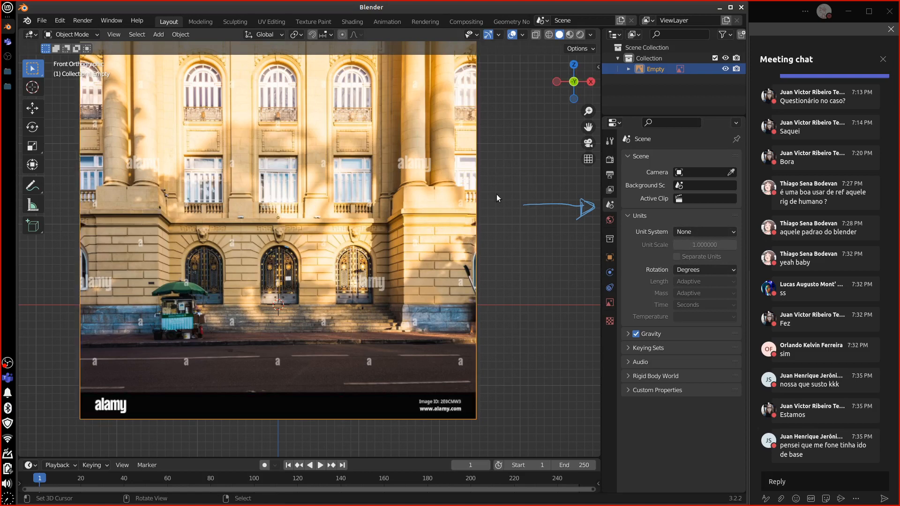
Step: Set the grid subdivisions to 5 in the viewport overlays
{"action": "left_click", "coordinate": [591, 35]}
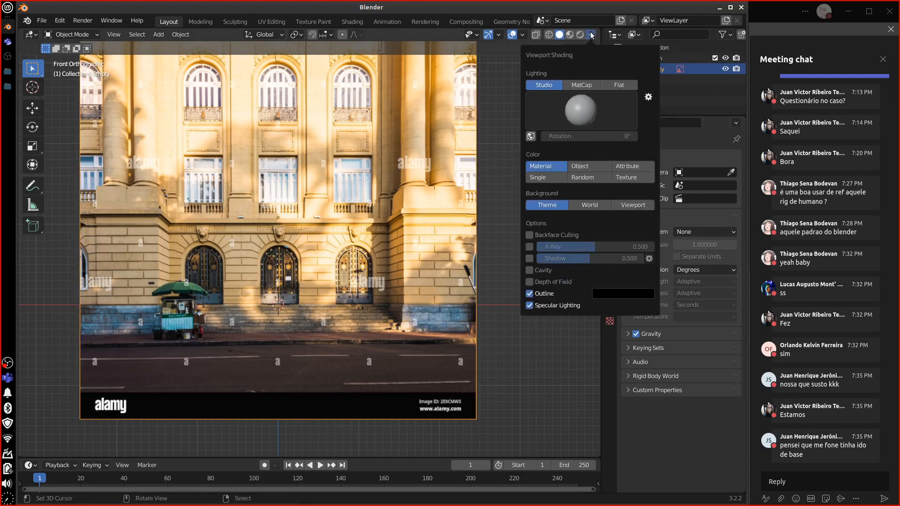
{"action": "left_click", "coordinate": [524, 35]}
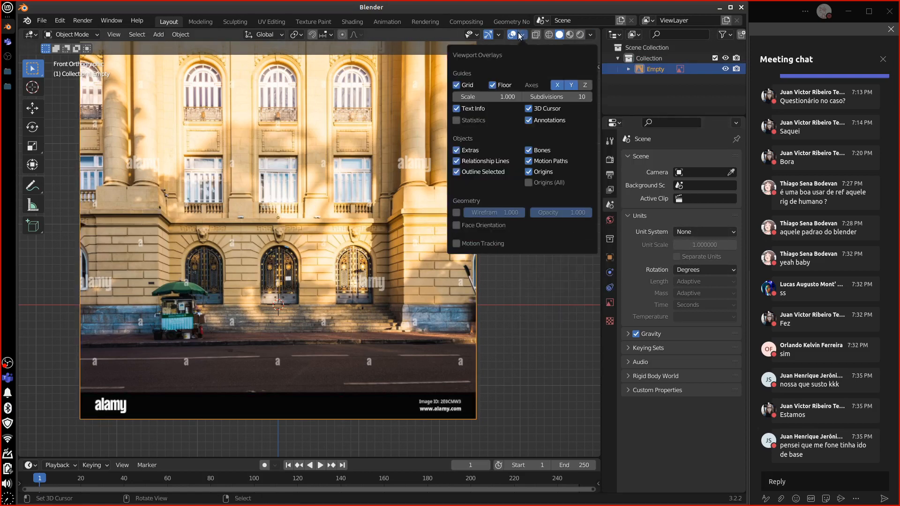
{"action": "left_click", "coordinate": [525, 34]}
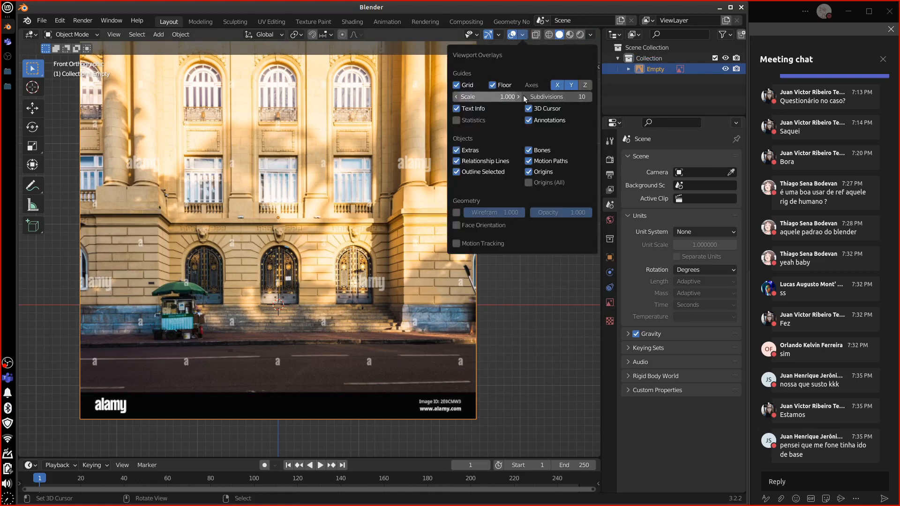
{"action": "left_click", "coordinate": [571, 97]}
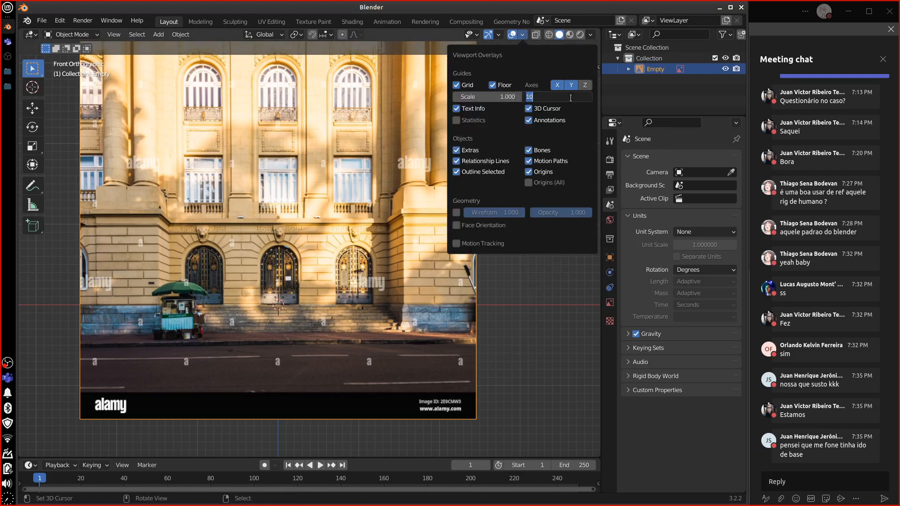
{"action": "type", "text": "5"}
{"action": "key", "text": "Return"}
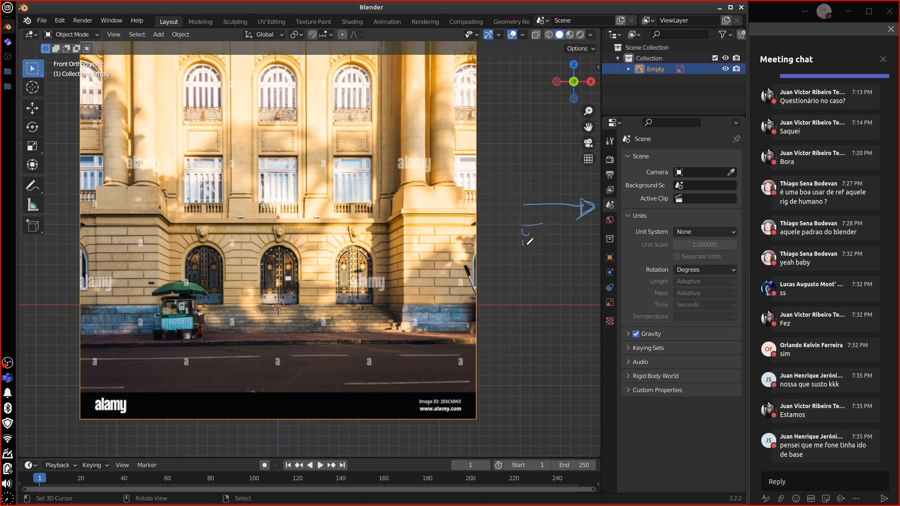
Step: Erase the arrow and stray strokes beside the image, and sketch and erase another small mark there
{"action": "mouse_move", "coordinate": [529, 242]}
{"action": "left_mouse_down", "text": "ctrl"}
{"action": "mouse_move", "coordinate": [530, 225]}
{"action": "mouse_move", "coordinate": [594, 210]}
{"action": "left_mouse_up", "text": "ctrl"}
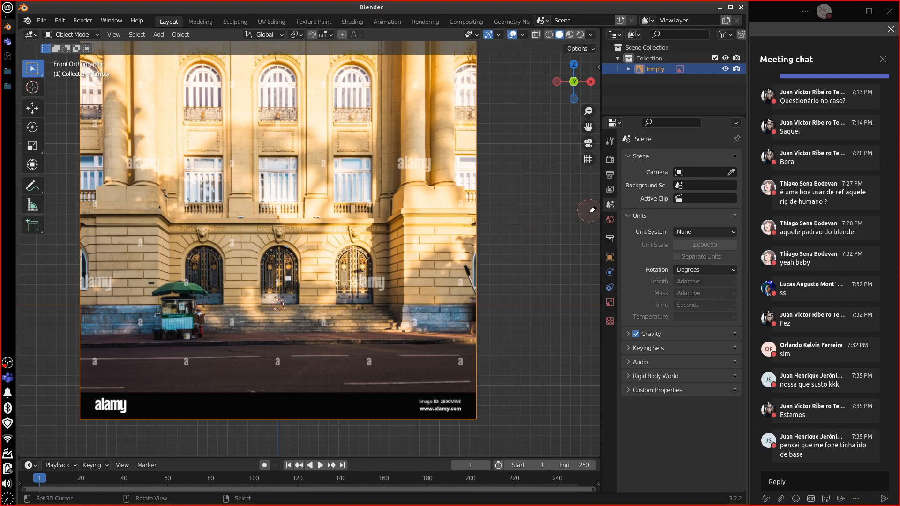
{"action": "left_click_drag", "start_coordinate": [521, 302], "coordinate": [537, 312]}
{"action": "left_click_drag", "start_coordinate": [540, 313], "coordinate": [543, 309]}
{"action": "right_click_drag", "start_coordinate": [544, 319], "coordinate": [549, 288]}
Step: Set the scene's unit system to Imperial and try to edit the grid subdivisions in the viewport overlays
{"action": "left_click", "coordinate": [523, 34]}
{"action": "left_click", "coordinate": [695, 232]}
{"action": "left_click", "coordinate": [689, 256]}
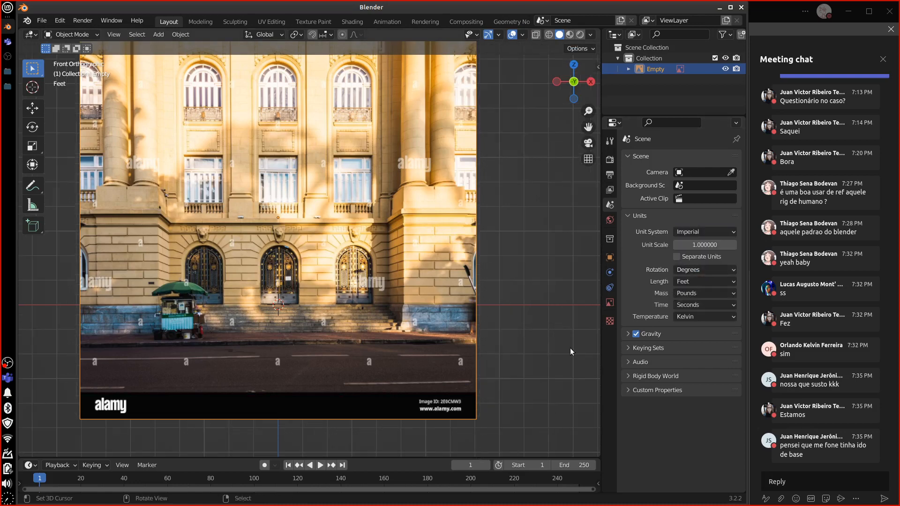
{"action": "left_click", "coordinate": [523, 34]}
{"action": "left_click", "coordinate": [581, 98]}
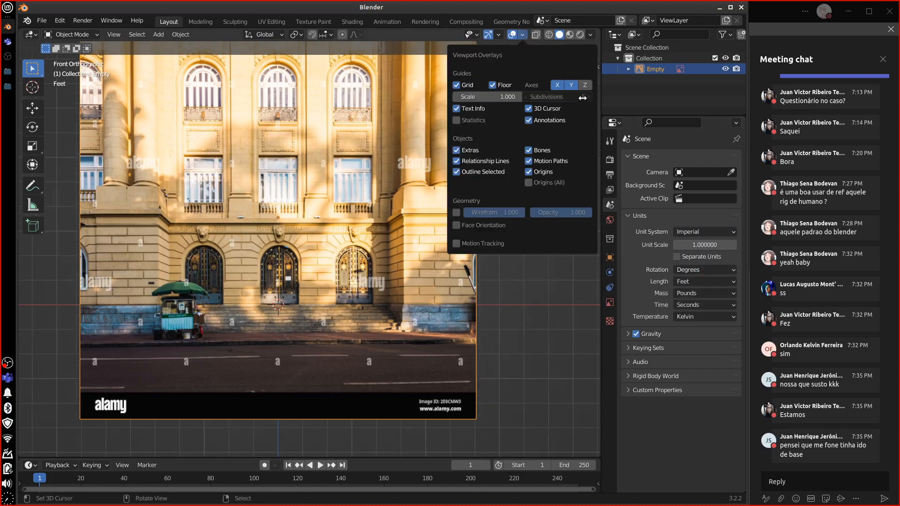
Step: Try to set the grid subdivisions to 10, and set the scene's unit system to Metric
{"action": "type", "text": "10"}
{"action": "key", "text": "Return"}
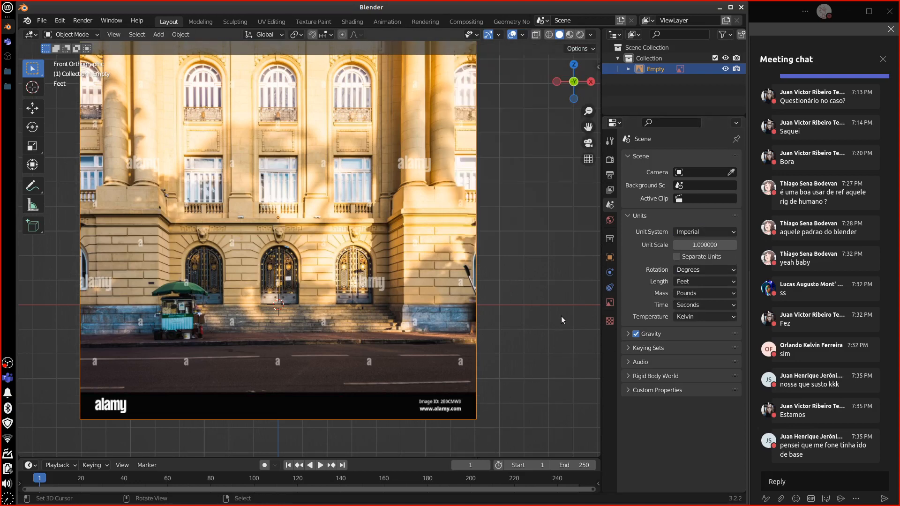
{"action": "left_click", "coordinate": [698, 231]}
{"action": "left_click", "coordinate": [699, 250]}
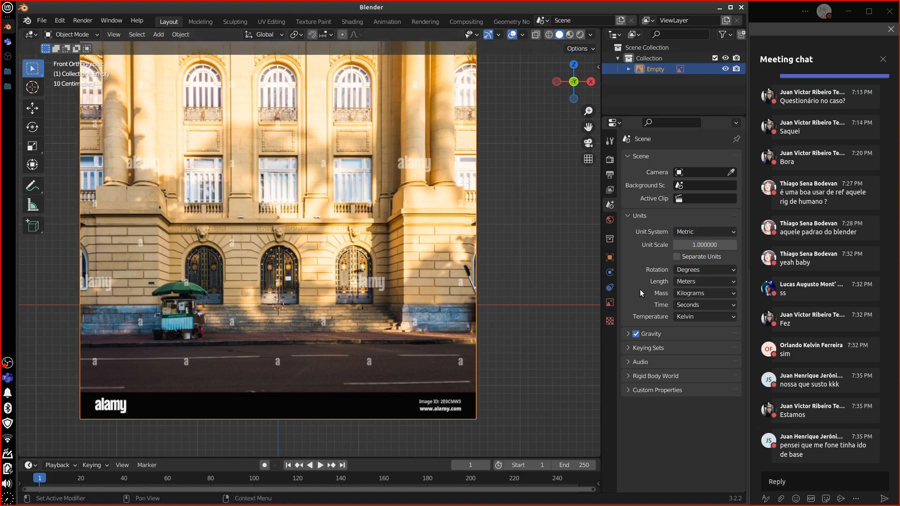
{"action": "left_click", "coordinate": [702, 231]}
{"action": "scroll", "coordinate": [479, 333], "scroll_direction": "up", "scroll_amount": 3}
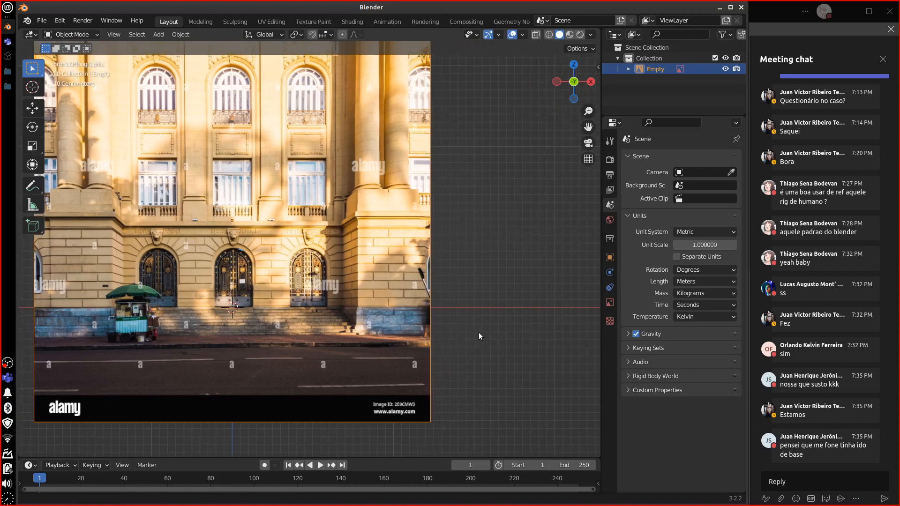
{"action": "scroll", "coordinate": [487, 342], "scroll_direction": "up", "scroll_amount": 1}
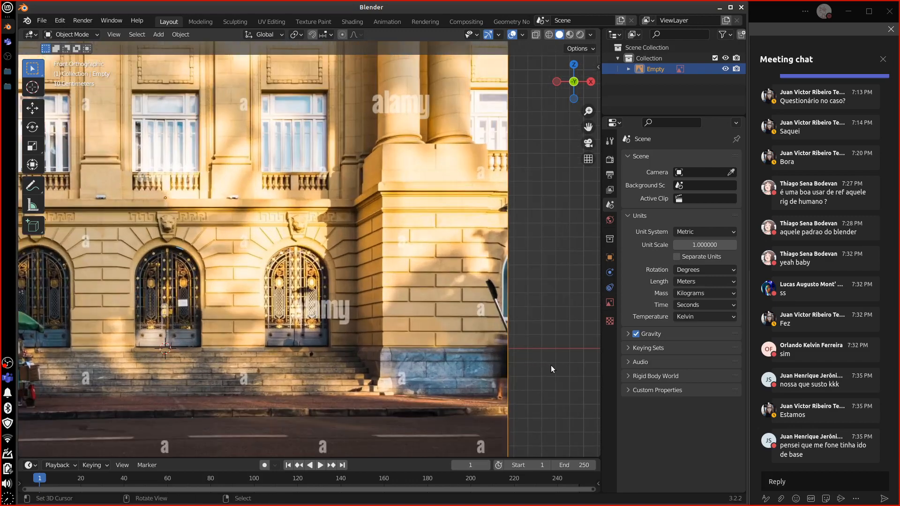
{"action": "middle_click_drag", "start_coordinate": [551, 366], "coordinate": [506, 321], "text": "shift"}
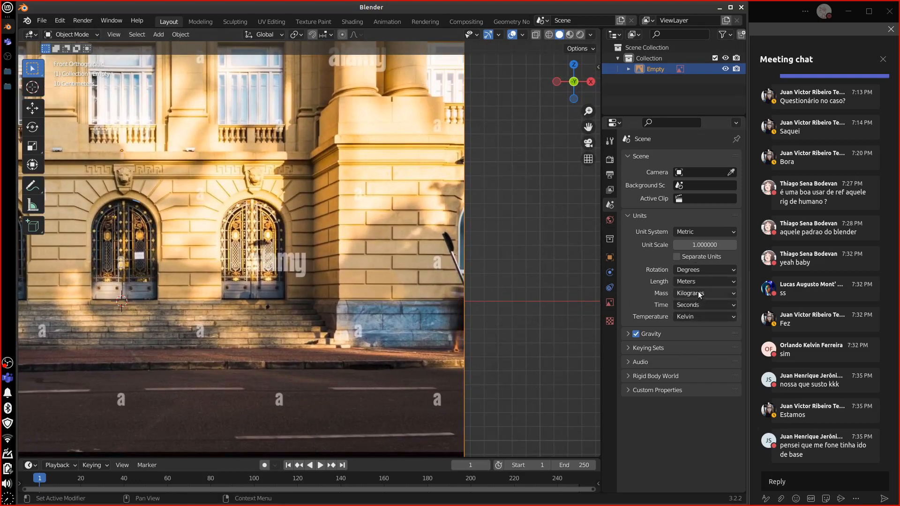
Step: Switch the scene's temperature unit to Celsius and back to Kelvin
{"action": "left_click", "coordinate": [712, 317]}
{"action": "left_click", "coordinate": [673, 355]}
{"action": "left_click", "coordinate": [711, 315]}
{"action": "left_click", "coordinate": [691, 340]}
Step: Set the scene's unit scale to 10 and its temperature unit to Celsius
{"action": "left_click", "coordinate": [705, 245]}
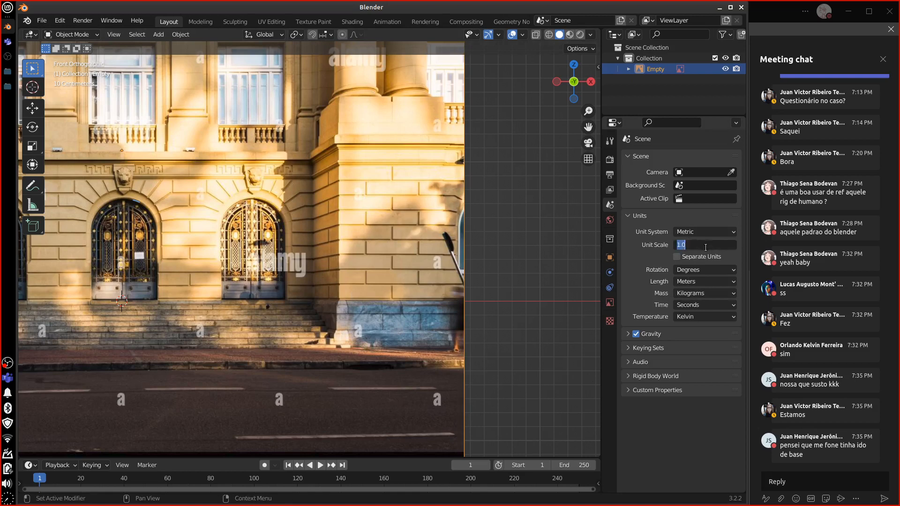
{"action": "type", "text": "10"}
{"action": "key", "text": "Return"}
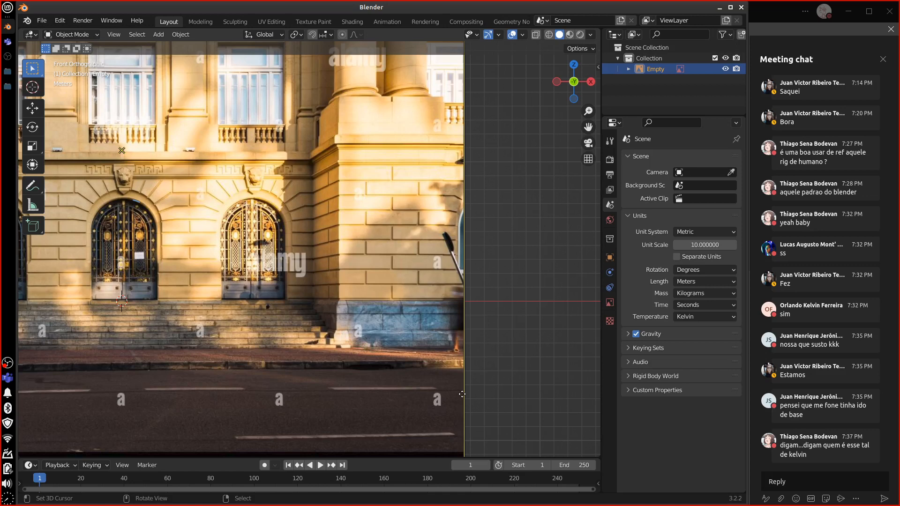
{"action": "left_click", "coordinate": [705, 317]}
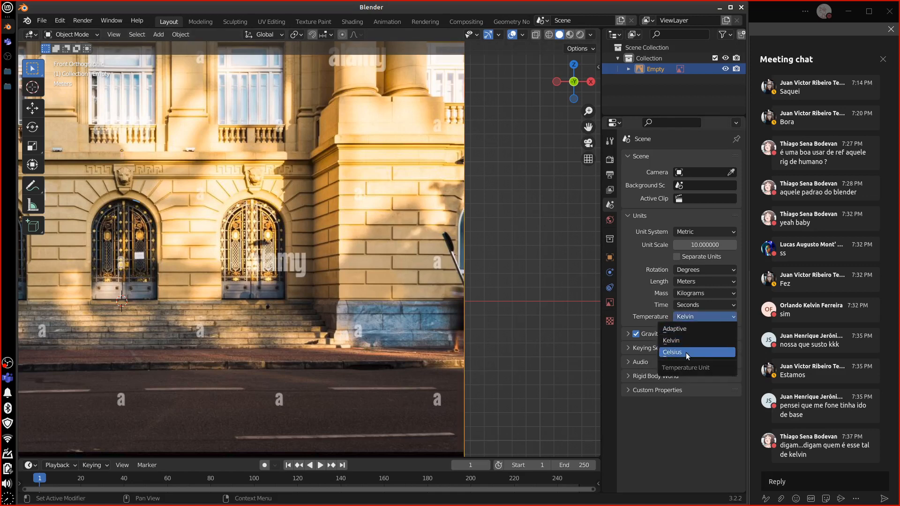
{"action": "left_click", "coordinate": [685, 353]}
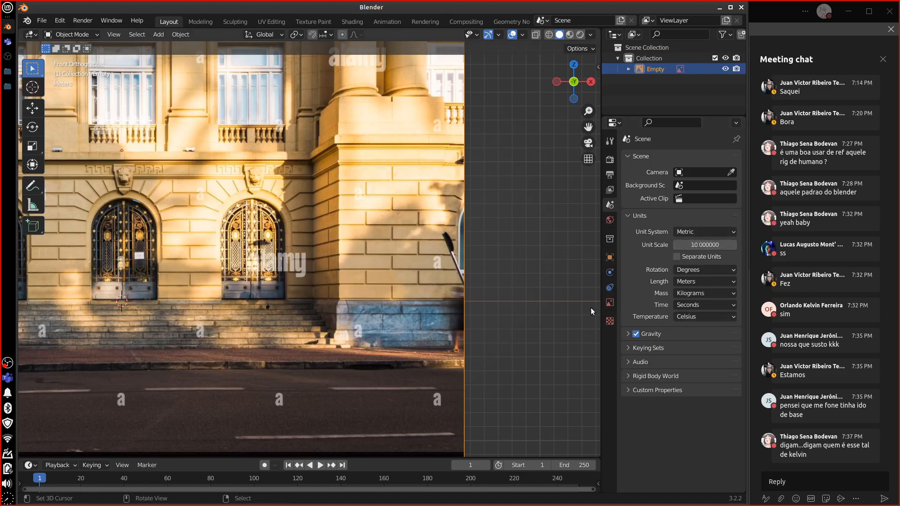
Step: Try unit scales of 5 and 0.1 for the scene, and set the value back to 10
{"action": "left_click", "coordinate": [703, 246]}
{"action": "type", "text": "5"}
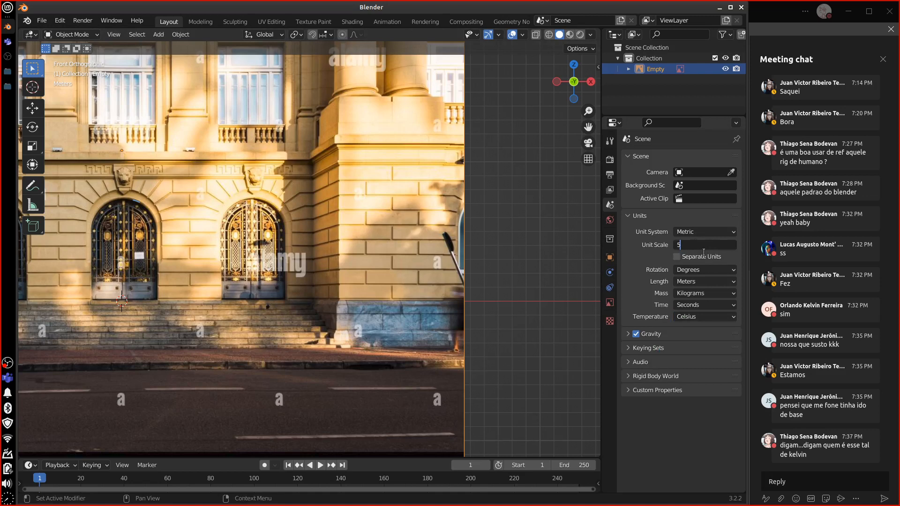
{"action": "key", "text": "Return"}
{"action": "left_click", "coordinate": [708, 247]}
{"action": "type", "text": "0.1"}
{"action": "key", "text": "Return"}
{"action": "left_click", "coordinate": [708, 247]}
{"action": "type", "text": "10"}
{"action": "key", "text": "Return"}
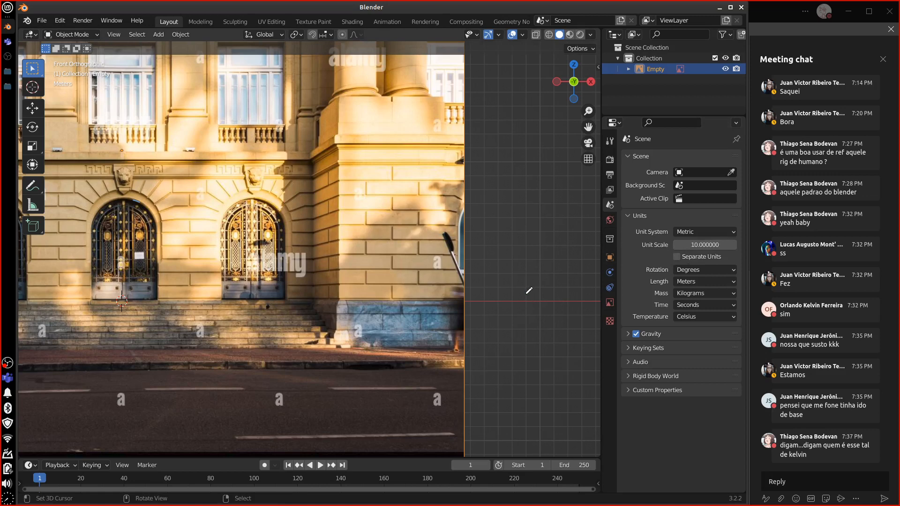
Step: Add a cube and move it about 27 m along X and 1 m up, beside the reference image
{"action": "left_click_drag", "start_coordinate": [540, 287], "coordinate": [526, 301]}
{"action": "key", "text": "shift+a"}
{"action": "mouse_move", "coordinate": [500, 287]}
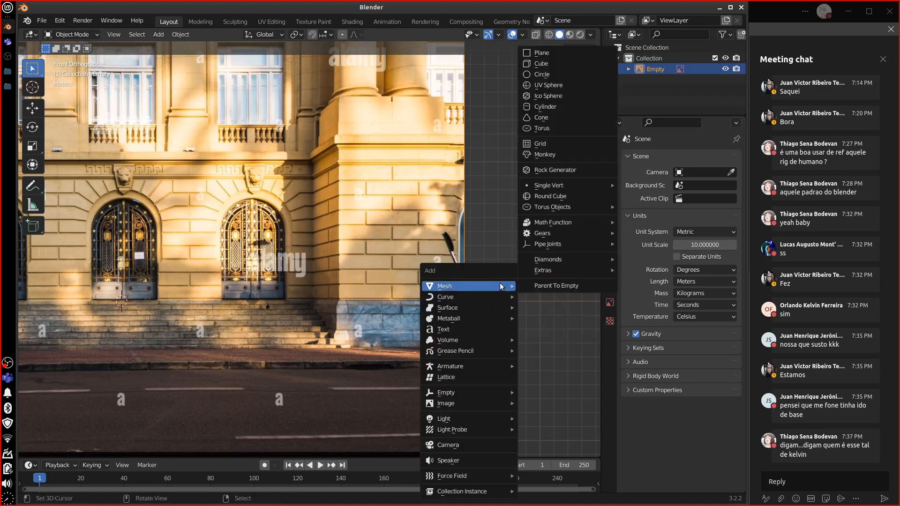
{"action": "left_click", "coordinate": [548, 64]}
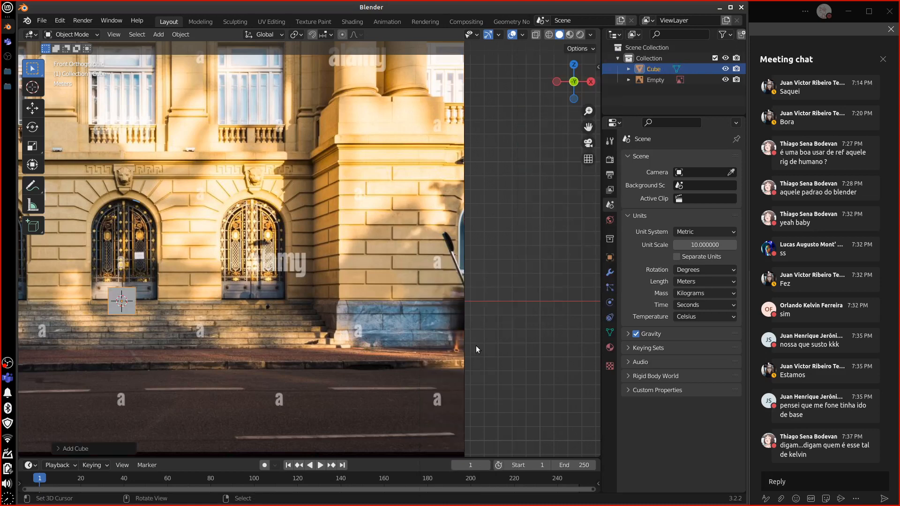
{"action": "key", "text": "g"}
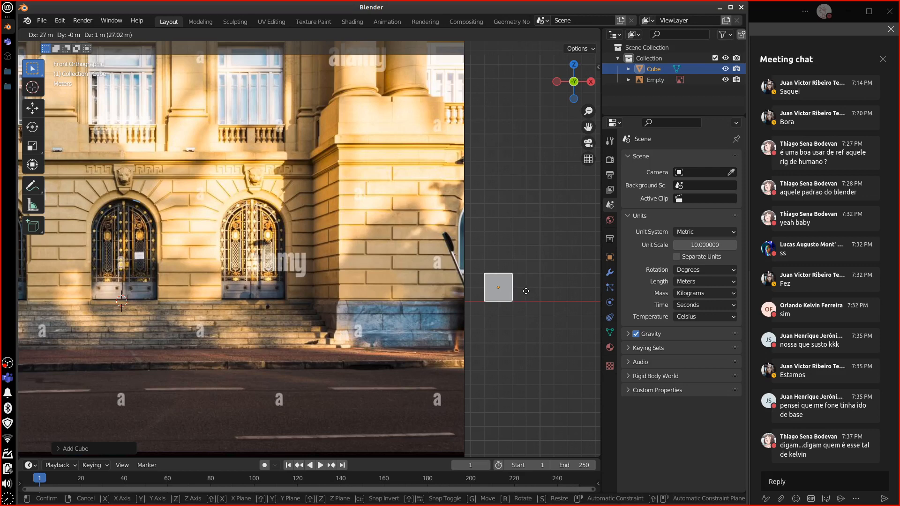
{"action": "left_click", "coordinate": [520, 300]}
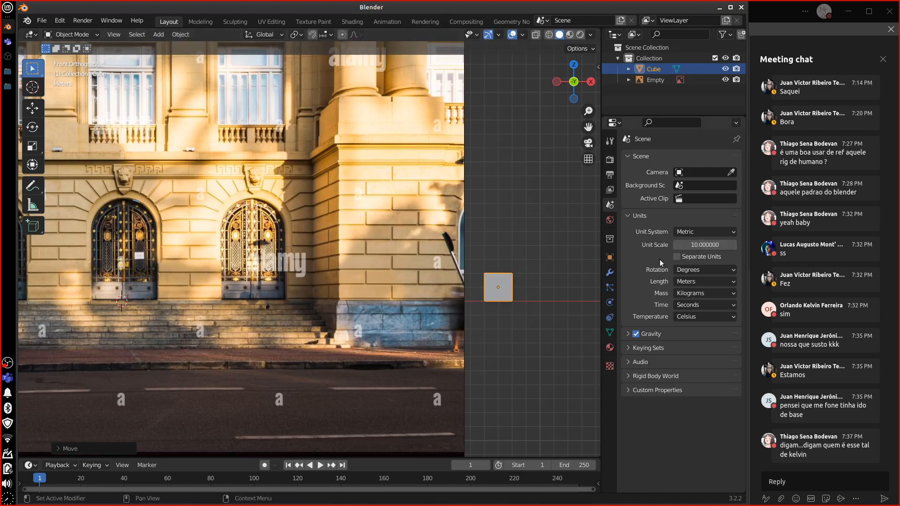
Step: Check the cube's dimensions before and after setting the scene's unit scale to 1
{"action": "left_click", "coordinate": [594, 64]}
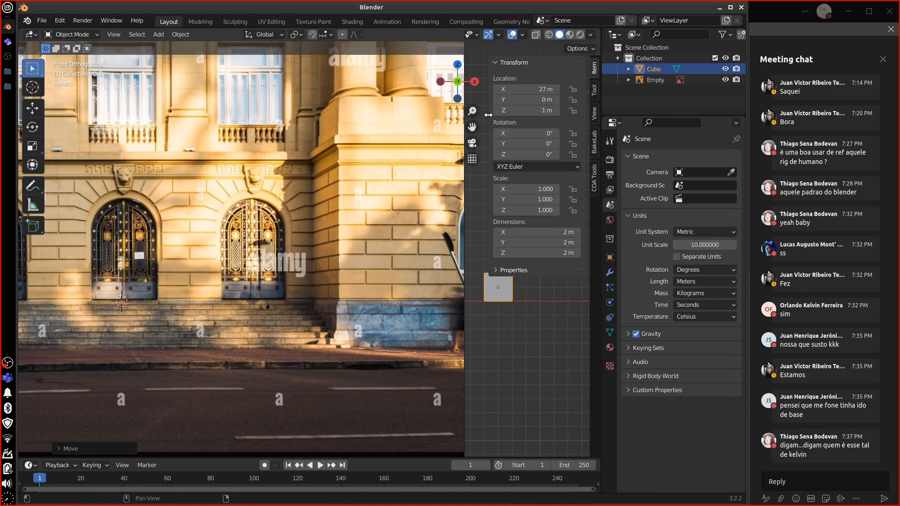
{"action": "left_click_drag", "start_coordinate": [489, 115], "coordinate": [586, 117]}
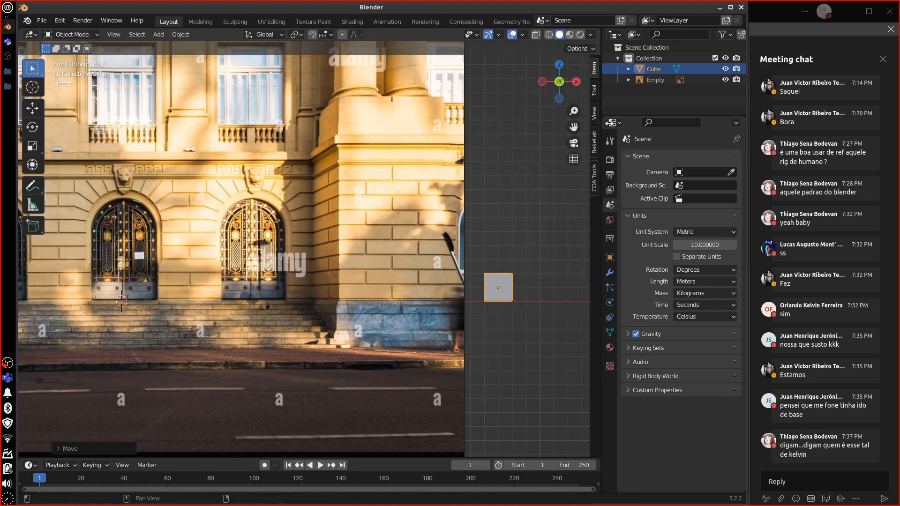
{"action": "double_click", "coordinate": [696, 246]}
{"action": "type", "text": "1"}
{"action": "key", "text": "Return"}
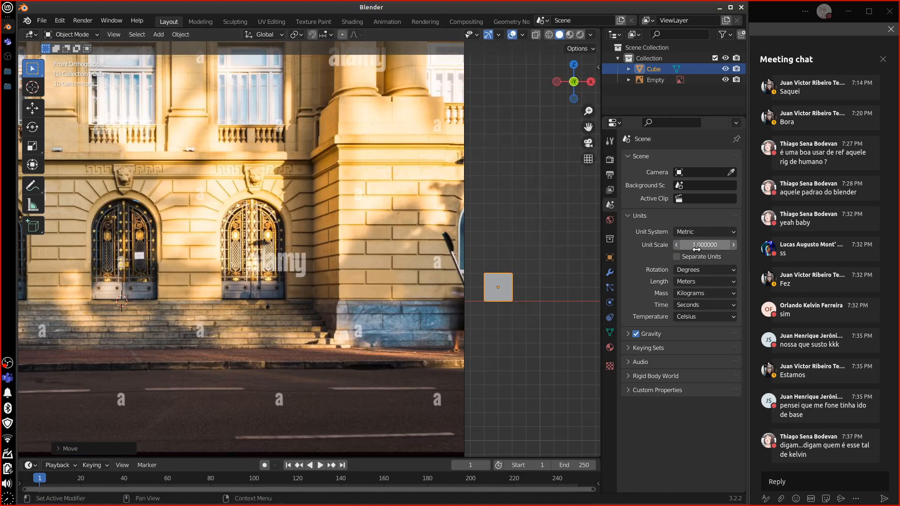
{"action": "left_click", "coordinate": [598, 67]}
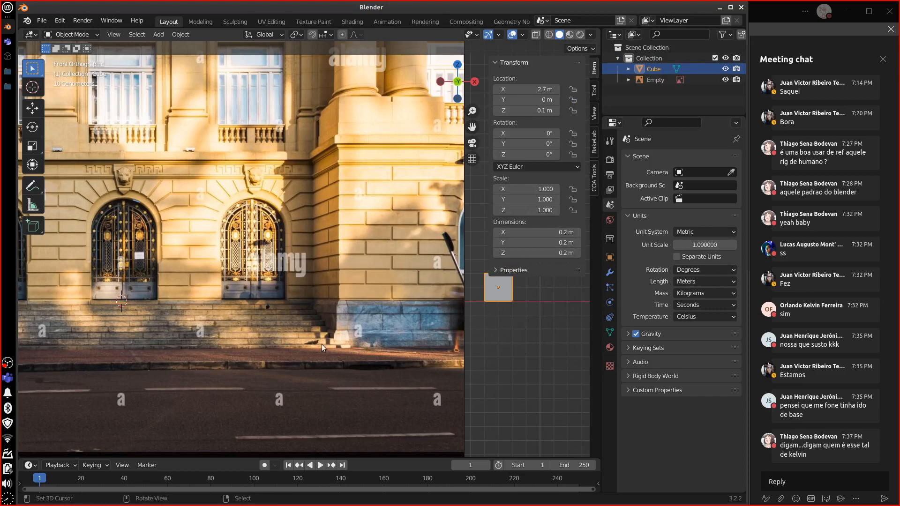
{"action": "left_click", "coordinate": [485, 366]}
Step: Set the scene's unit scale to 0.1 to compare the cube's dimensions, and restore it to 1
{"action": "double_click", "coordinate": [696, 248]}
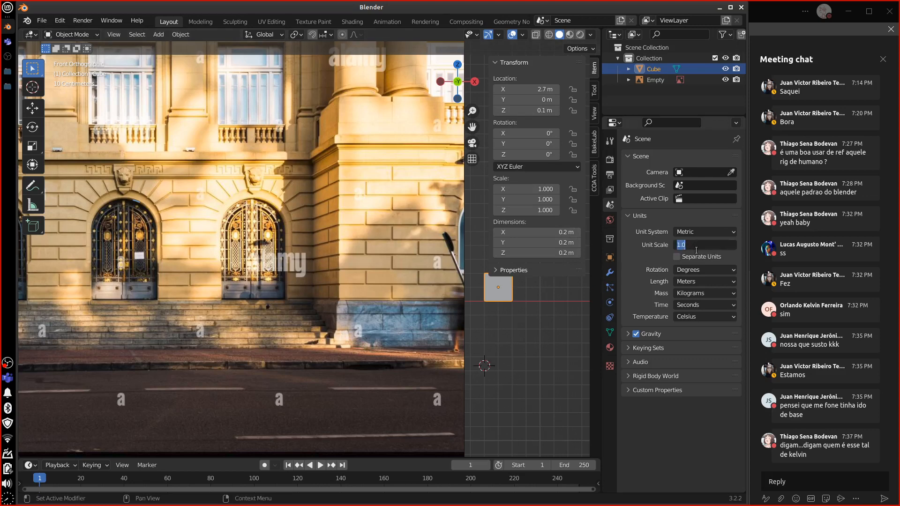
{"action": "type", "text": "0.1"}
{"action": "key", "text": "Return"}
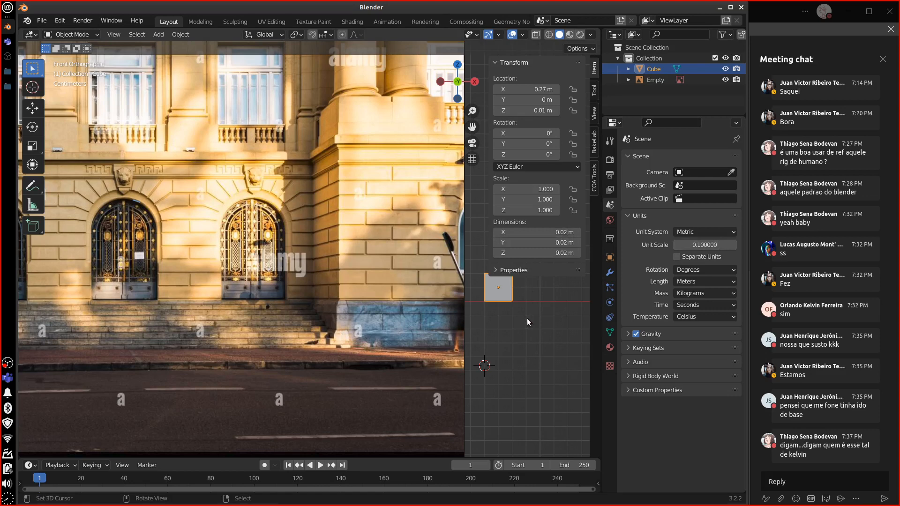
{"action": "left_click", "coordinate": [699, 247]}
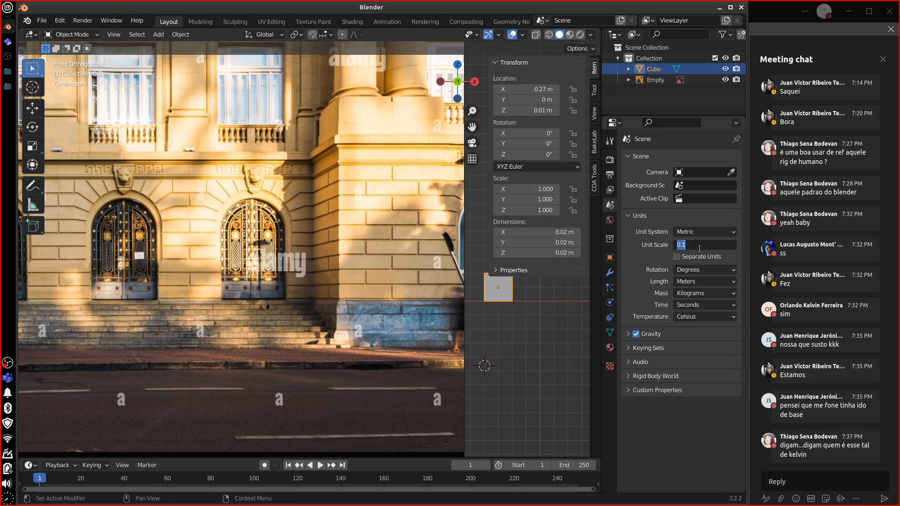
{"action": "type", "text": "1"}
{"action": "key", "text": "Return"}
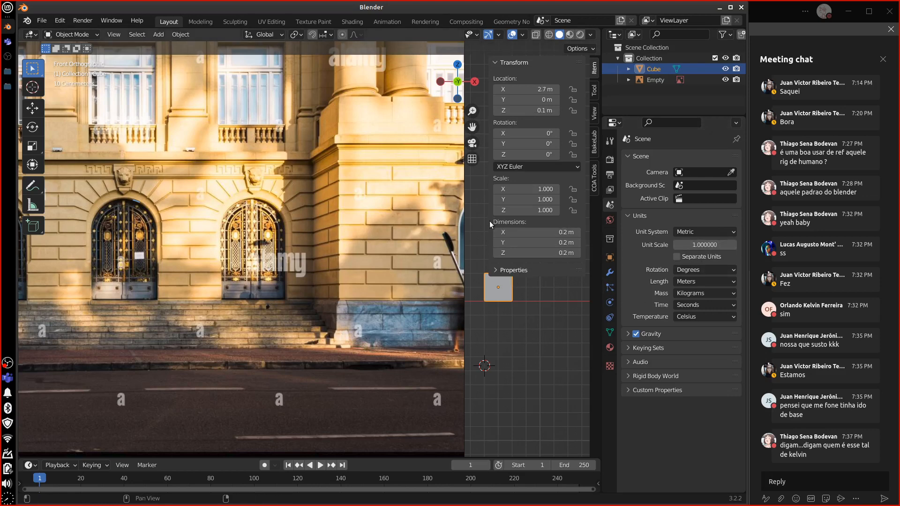
Step: Delete the cube, and sketch and erase a short annotation mark beside the reference image
{"action": "left_click_drag", "start_coordinate": [488, 224], "coordinate": [584, 234]}
{"action": "key", "text": "Delete"}
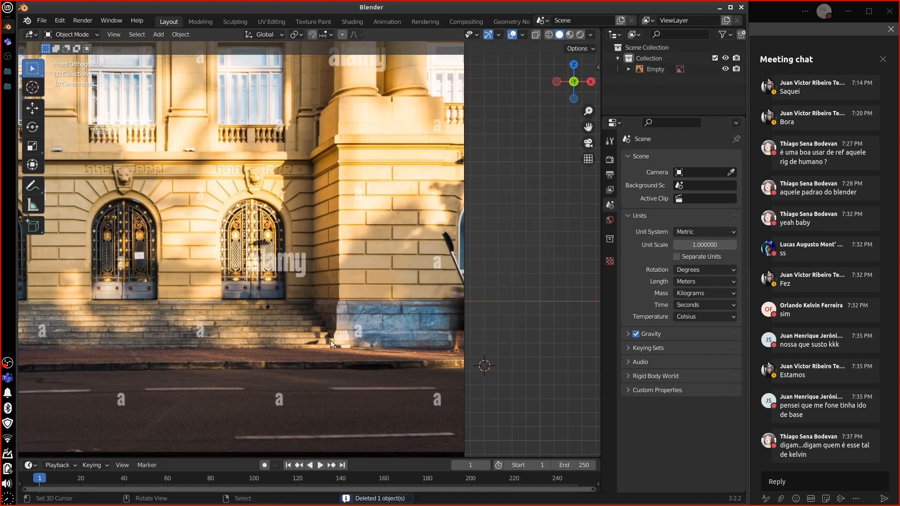
{"action": "key", "text": "d"}
{"action": "left_click_drag", "start_coordinate": [518, 389], "coordinate": [508, 341]}
{"action": "key", "text": "d"}
{"action": "mouse_move", "coordinate": [519, 388]}
{"action": "right_mouse_down"}
{"action": "mouse_move", "coordinate": [495, 324]}
{"action": "mouse_move", "coordinate": [514, 357]}
{"action": "right_mouse_up"}
{"action": "left_click", "coordinate": [166, 34]}
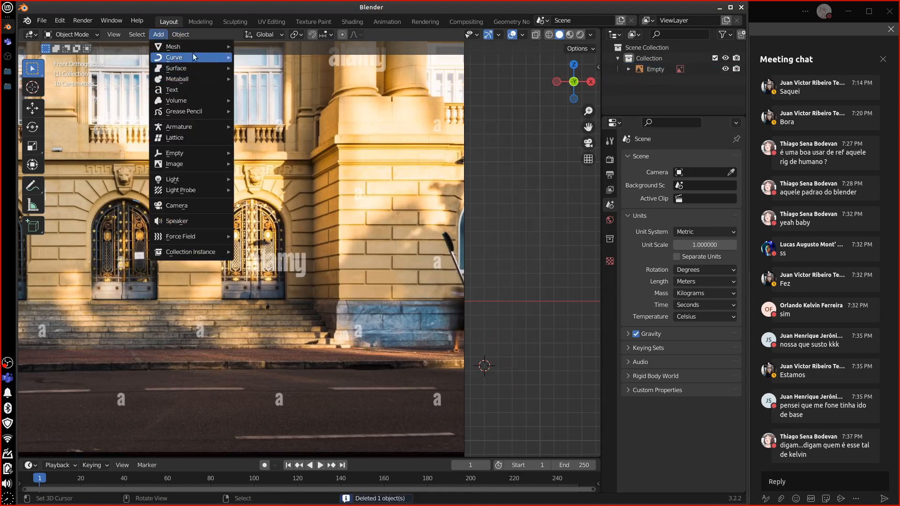
{"action": "mouse_move", "coordinate": [193, 47]}
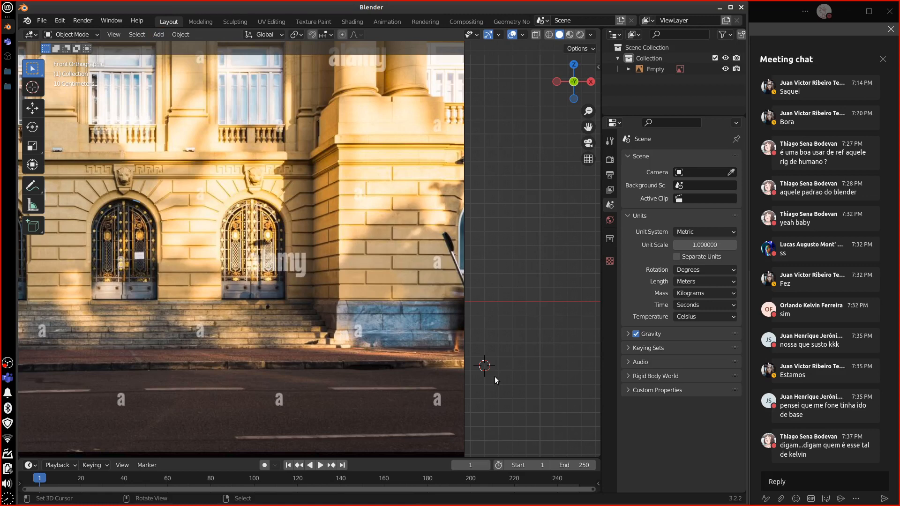
Step: Set the scene's unit scale to 10 to compare the grid, and return it to 1
{"action": "left_click", "coordinate": [695, 246]}
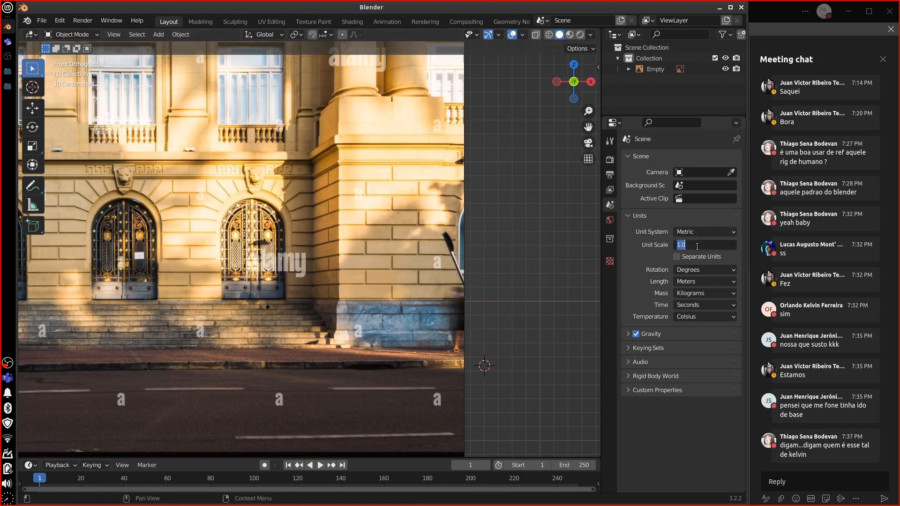
{"action": "type", "text": "10"}
{"action": "key", "text": "Return"}
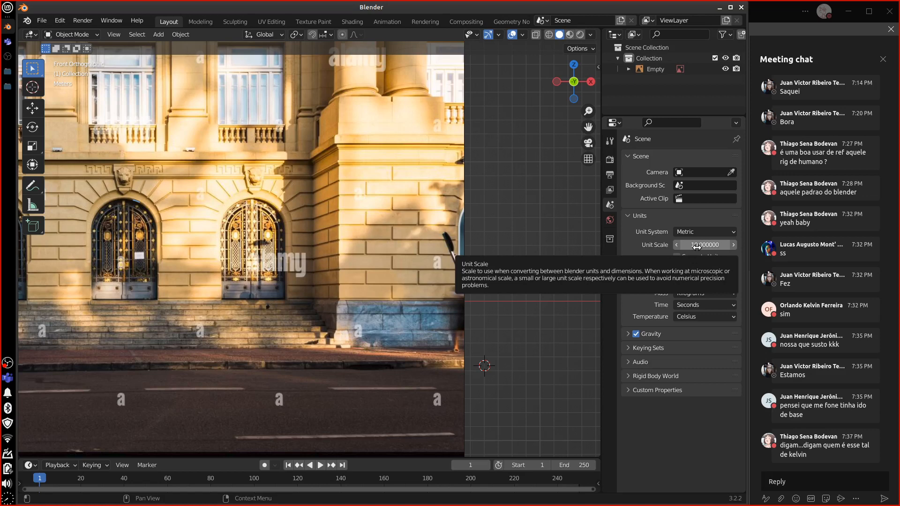
{"action": "left_click", "coordinate": [697, 248]}
{"action": "type", "text": "1"}
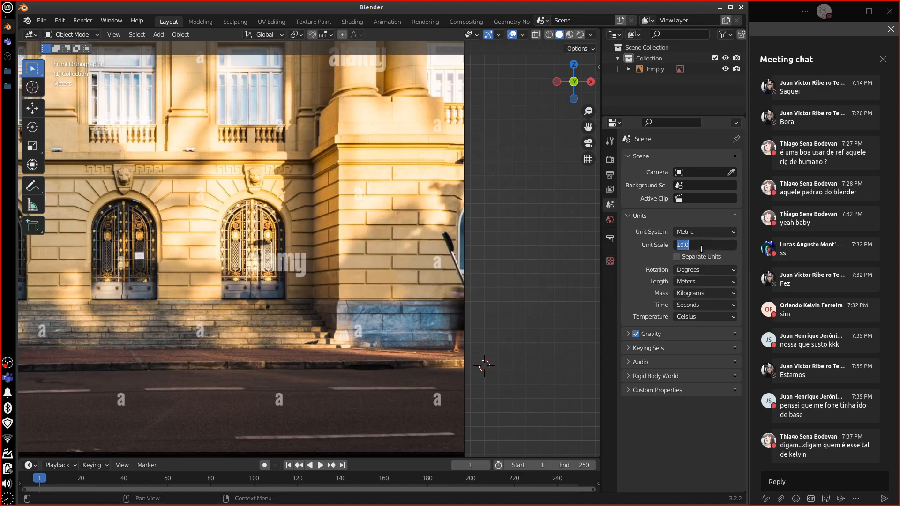
{"action": "key", "text": "Return"}
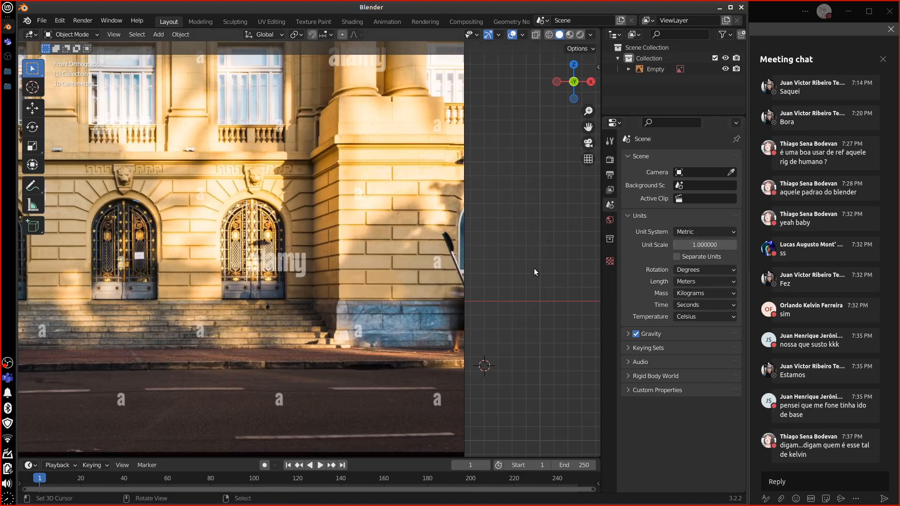
Step: Sketch tall vertical annotation strokes on the grid beside the image and erase them
{"action": "left_click_drag", "start_coordinate": [537, 299], "coordinate": [543, 163]}
{"action": "mouse_move", "coordinate": [548, 214]}
{"action": "left_mouse_down"}
{"action": "mouse_move", "coordinate": [549, 233]}
{"action": "mouse_move", "coordinate": [564, 225]}
{"action": "left_mouse_up"}
{"action": "mouse_move", "coordinate": [538, 145]}
{"action": "right_mouse_down"}
{"action": "mouse_move", "coordinate": [536, 298]}
{"action": "mouse_move", "coordinate": [567, 295]}
{"action": "right_mouse_up"}
{"action": "left_click_drag", "start_coordinate": [541, 297], "coordinate": [535, 66]}
{"action": "right_click_drag", "start_coordinate": [535, 107], "coordinate": [542, 306]}
Step: Place the 3D cursor at the base of the building's central door, add a cube there and check its dimensions
{"action": "left_click", "coordinate": [126, 301]}
{"action": "key", "text": "shift+a"}
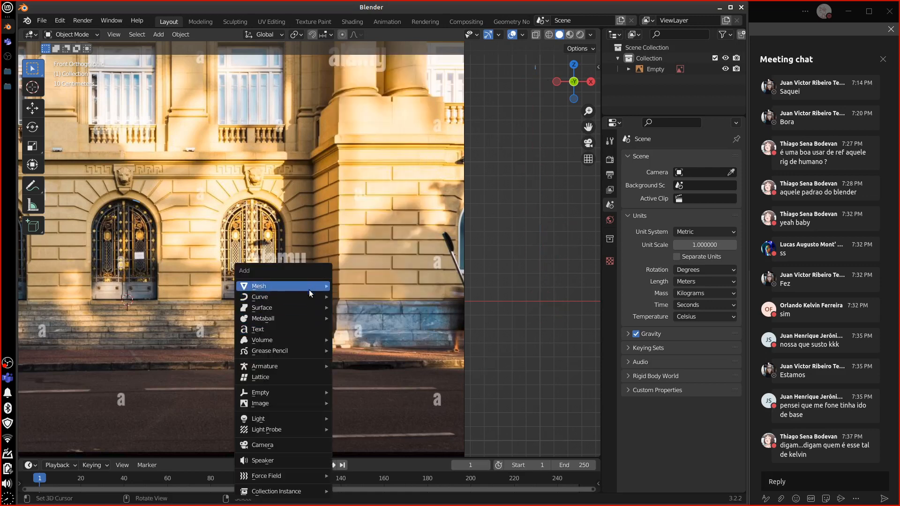
{"action": "mouse_move", "coordinate": [308, 287]}
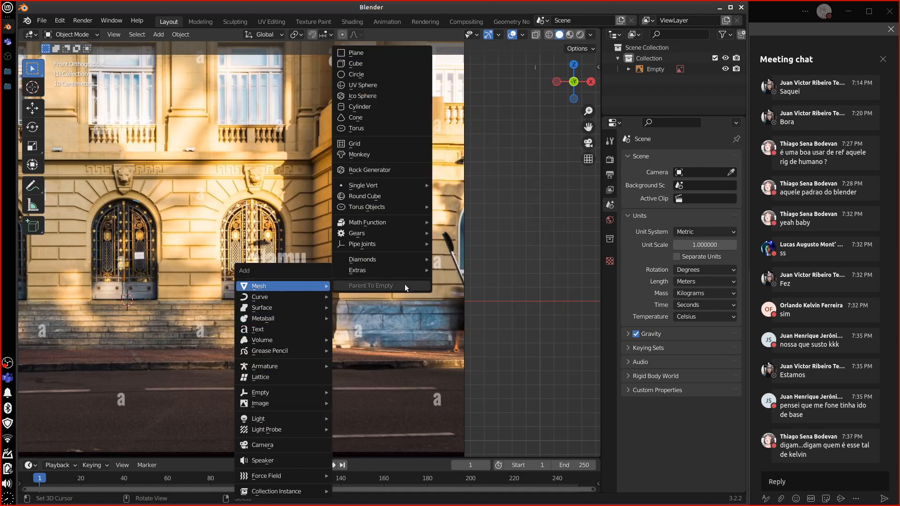
{"action": "left_click", "coordinate": [384, 60]}
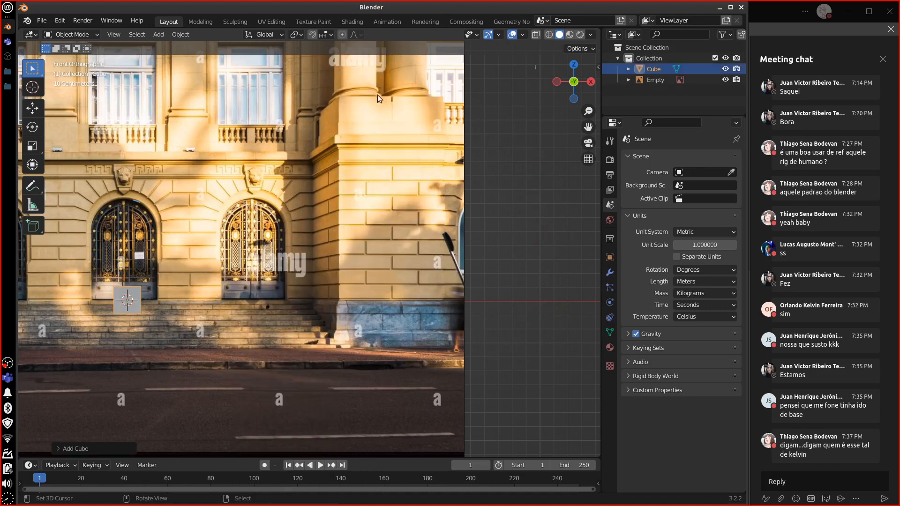
{"action": "left_click", "coordinate": [598, 68]}
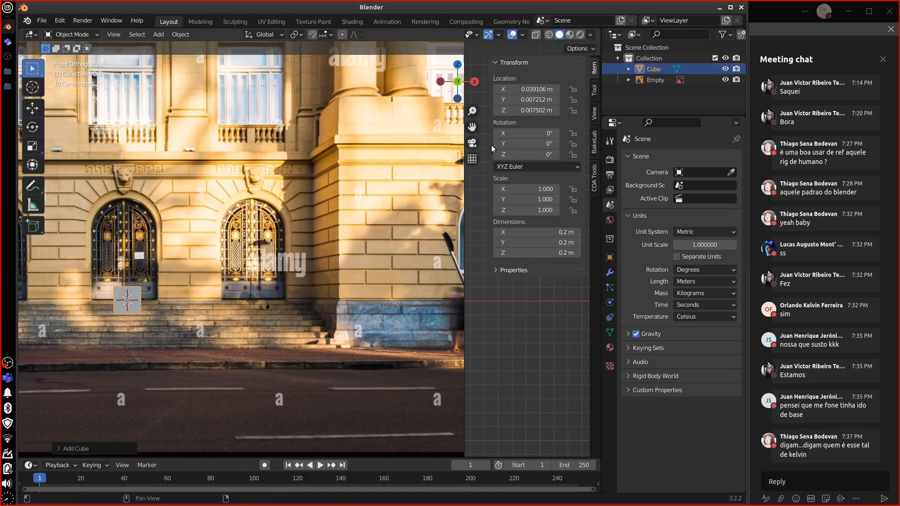
{"action": "left_click_drag", "start_coordinate": [490, 147], "coordinate": [589, 138]}
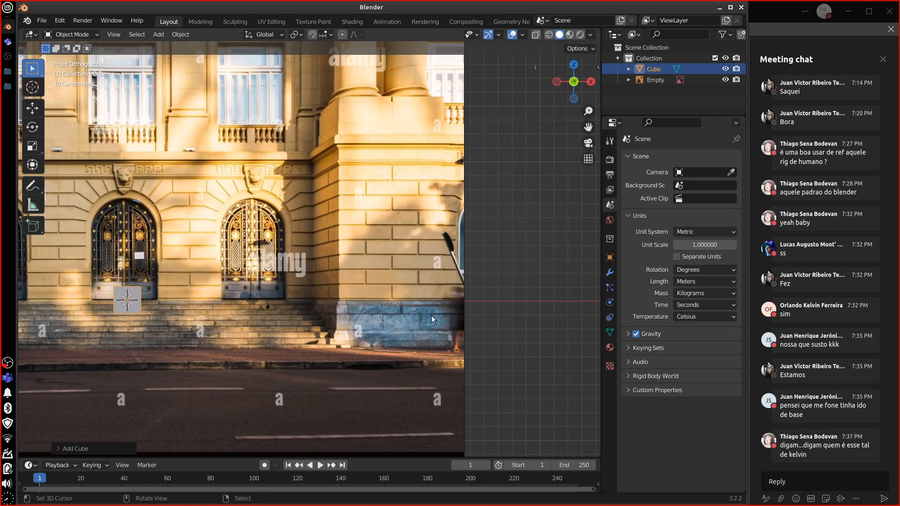
Step: Try the Centimeters, Adaptive and Kilometers length units for the scene, and return to Centimeters
{"action": "left_click", "coordinate": [722, 284]}
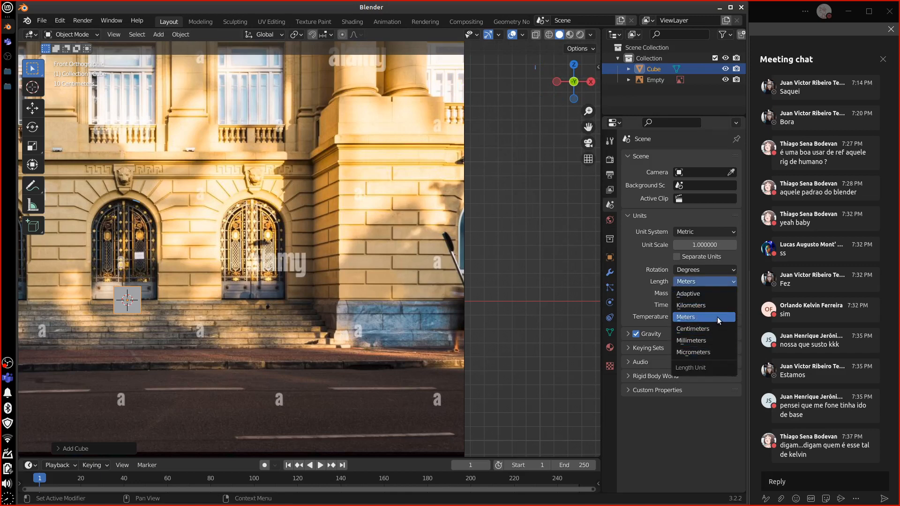
{"action": "left_click", "coordinate": [717, 283]}
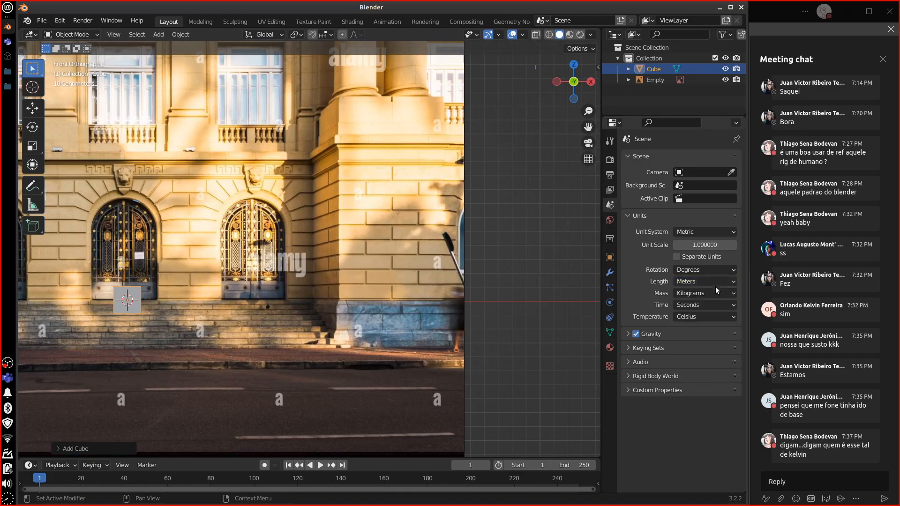
{"action": "left_click", "coordinate": [722, 279]}
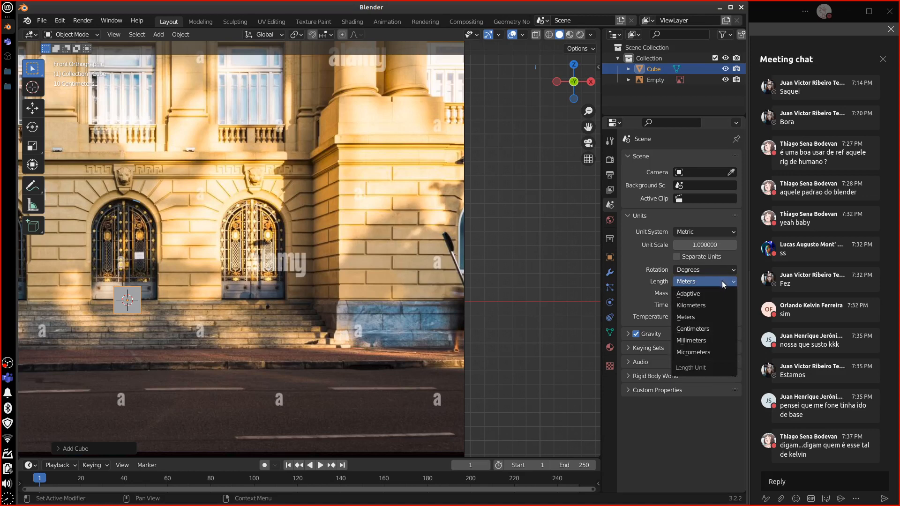
{"action": "left_click", "coordinate": [711, 329]}
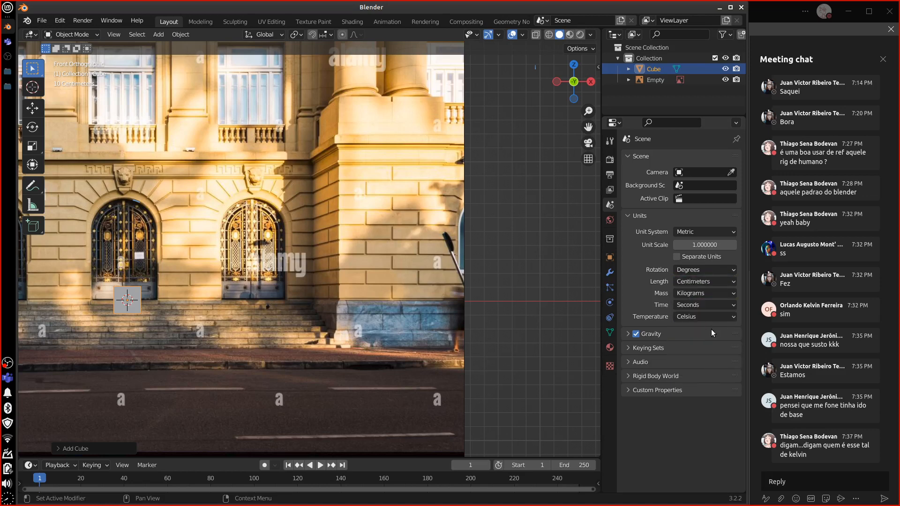
{"action": "left_click", "coordinate": [726, 282]}
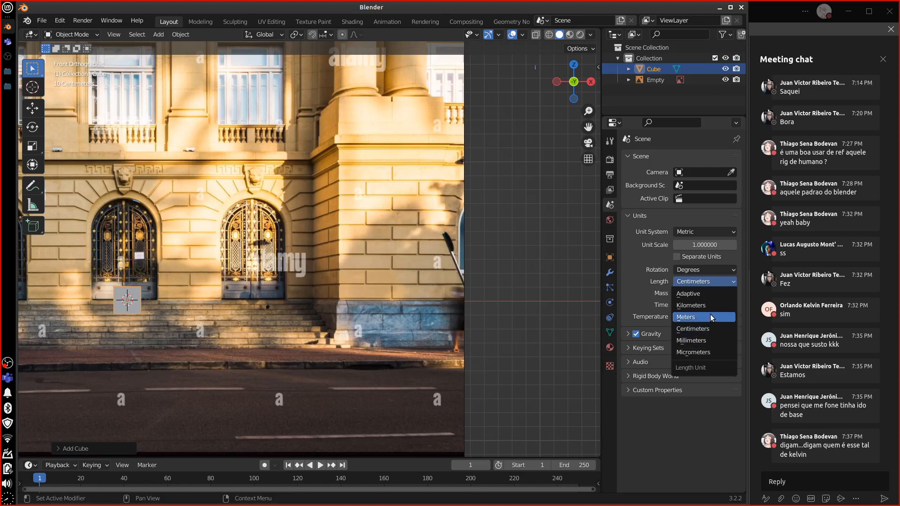
{"action": "left_click", "coordinate": [710, 294]}
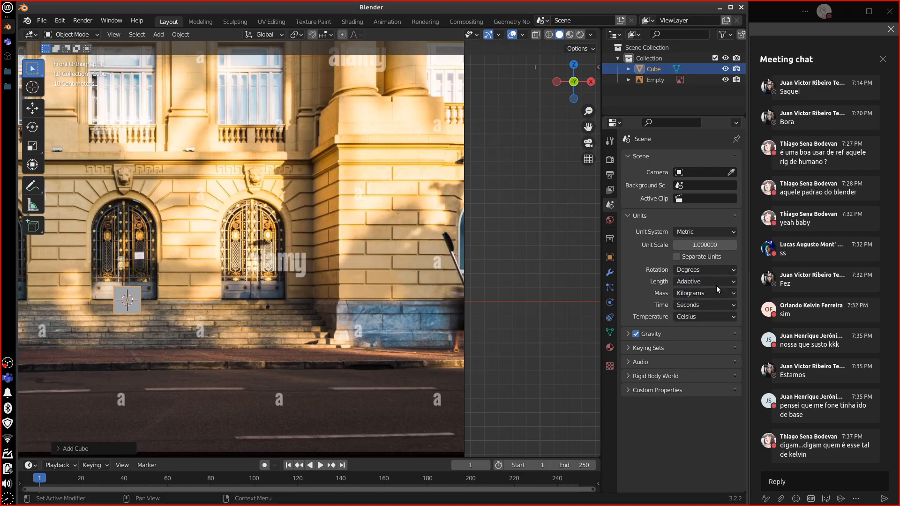
{"action": "left_click", "coordinate": [717, 286]}
{"action": "left_click", "coordinate": [710, 304]}
{"action": "left_click", "coordinate": [717, 286]}
{"action": "left_click", "coordinate": [707, 328]}
Step: Delete the cube, add a new one at the 3D cursor and check its dimensions
{"action": "key", "text": "Delete"}
{"action": "key", "text": "shift+a"}
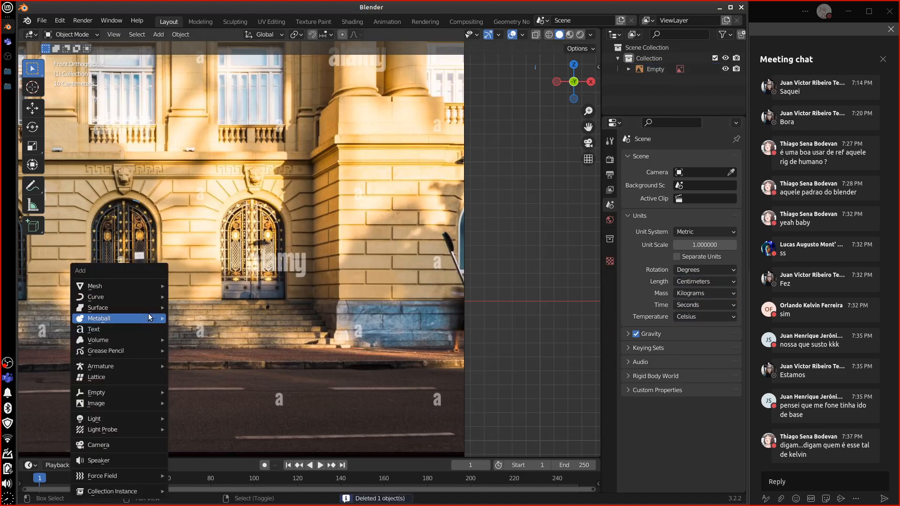
{"action": "mouse_move", "coordinate": [151, 287]}
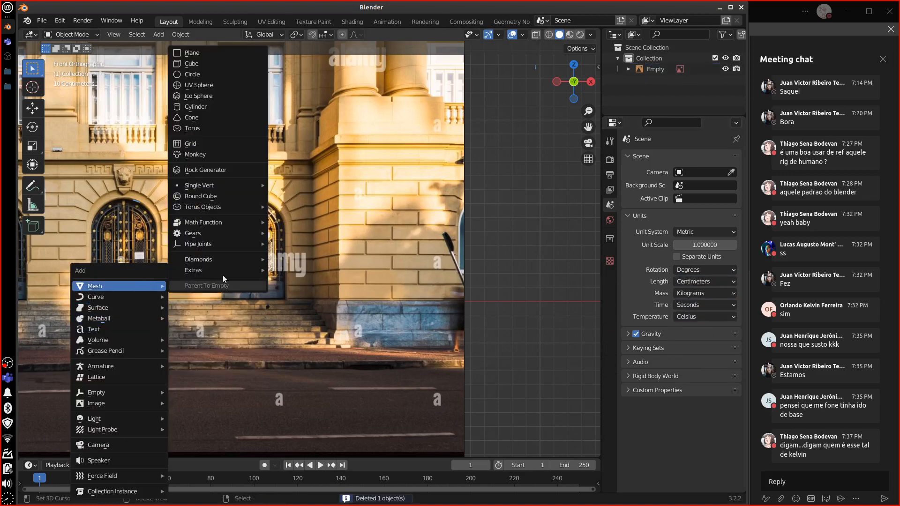
{"action": "left_click", "coordinate": [223, 65]}
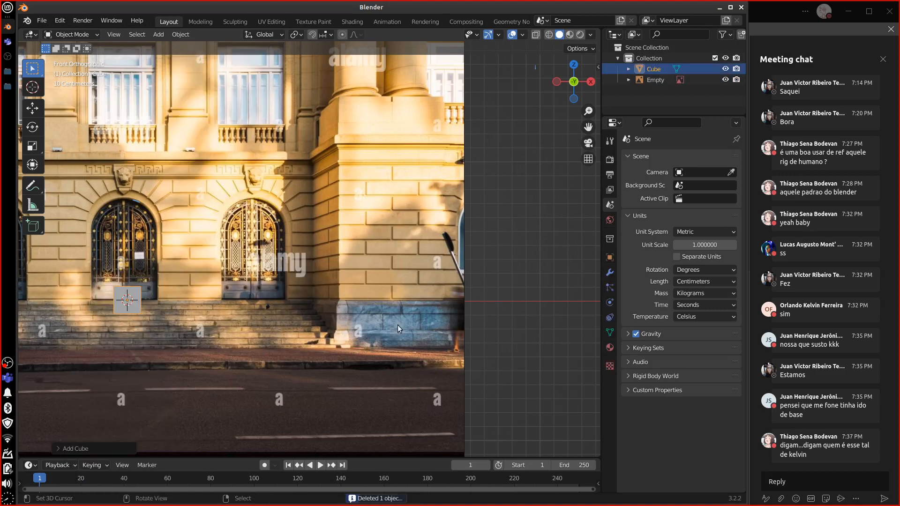
{"action": "left_click", "coordinate": [597, 69]}
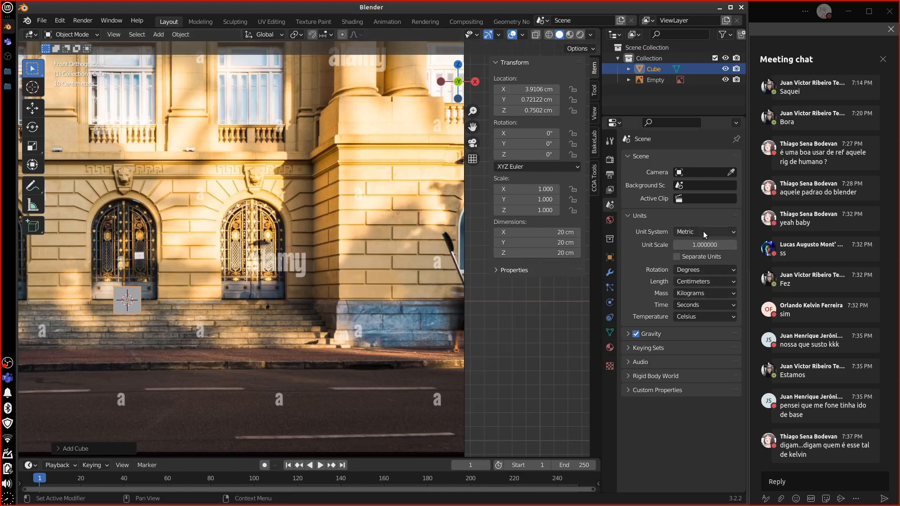
Step: Set the scene's length unit to Meters and add a second cube on the steps between the two doors
{"action": "left_click", "coordinate": [689, 281]}
{"action": "left_click", "coordinate": [698, 315]}
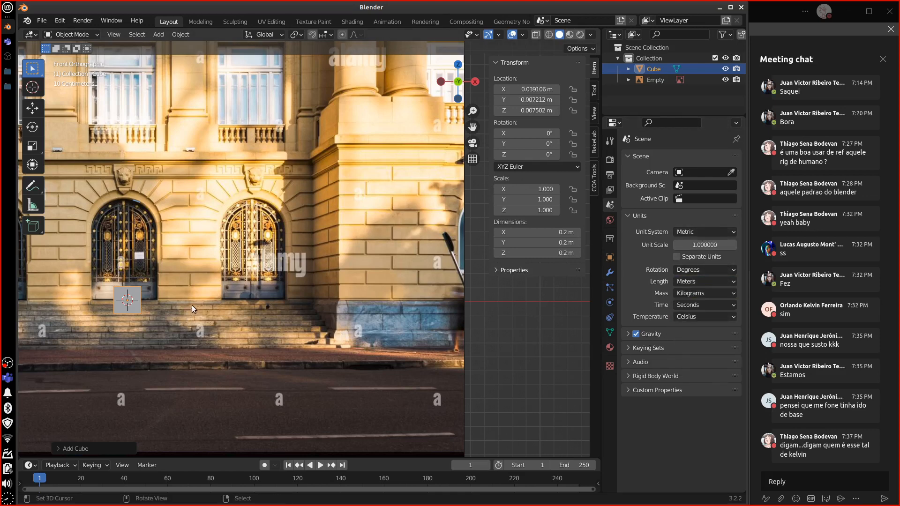
{"action": "key", "text": "shift+a"}
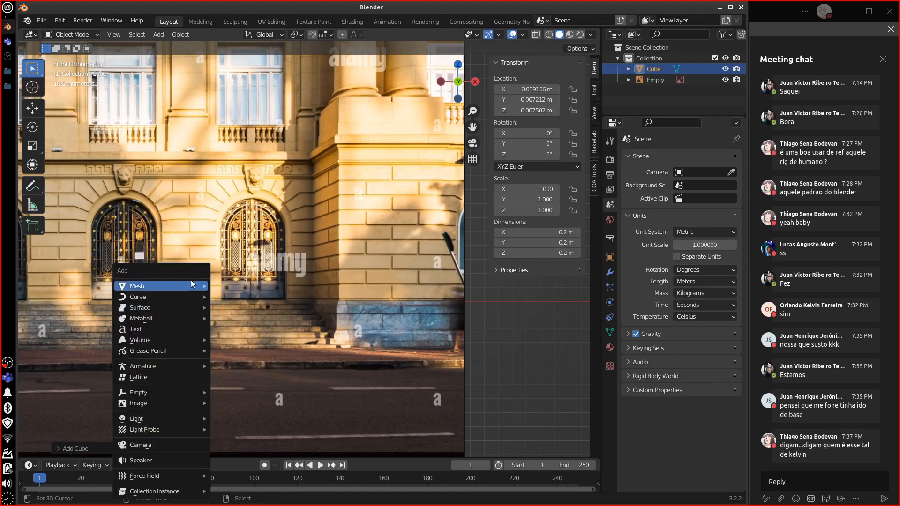
{"action": "mouse_move", "coordinate": [169, 311]}
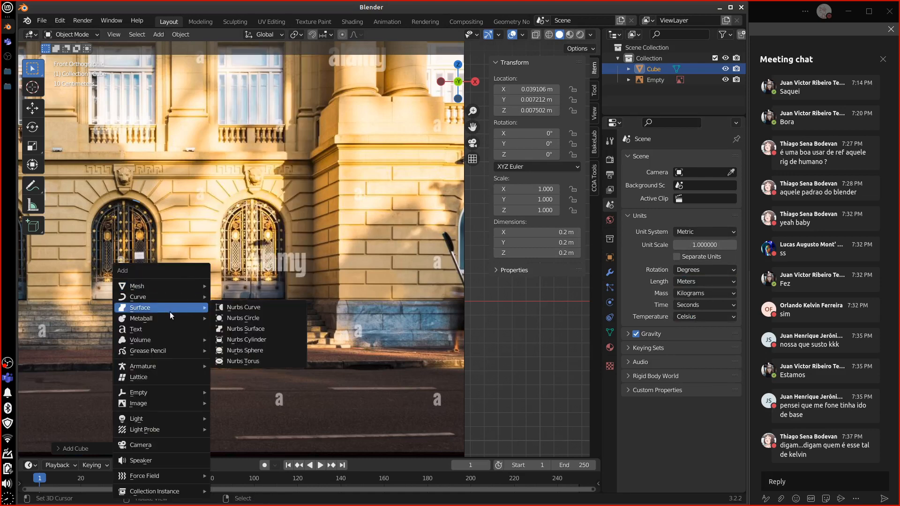
{"action": "mouse_move", "coordinate": [175, 285]}
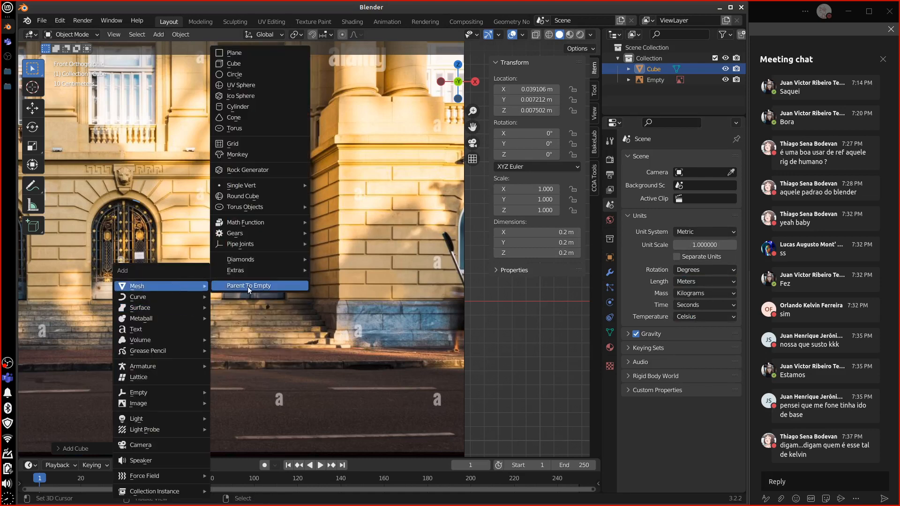
{"action": "left_click", "coordinate": [257, 63]}
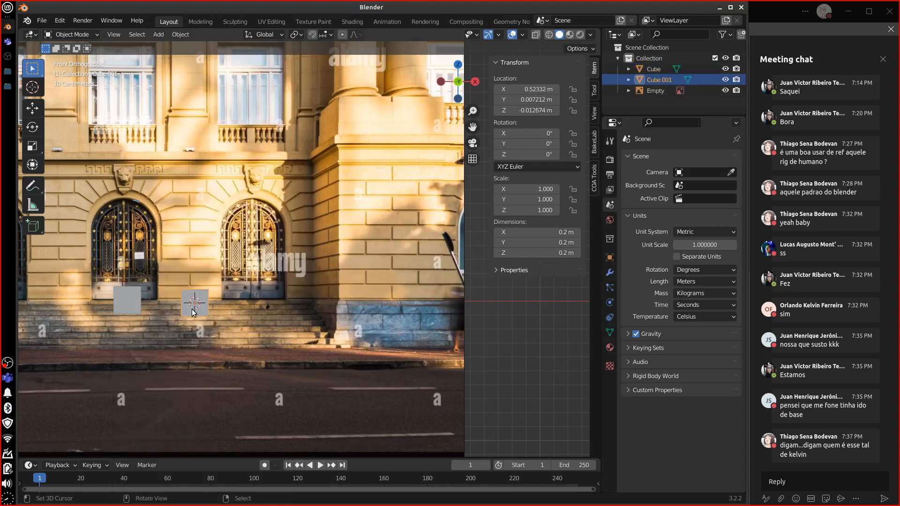
Step: Delete both cubes from the scene and hide the object properties beside the view
{"action": "scroll", "coordinate": [191, 311], "scroll_direction": "up", "scroll_amount": 1}
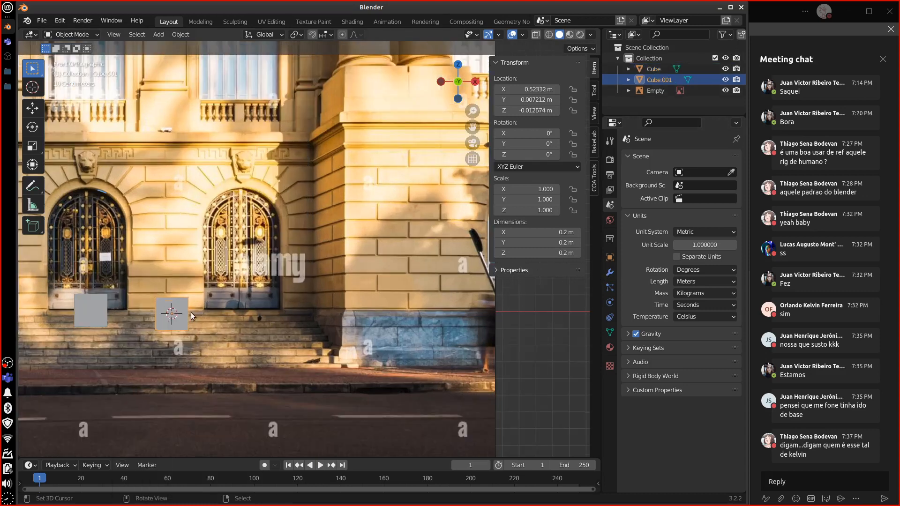
{"action": "key", "text": "Delete"}
{"action": "left_click", "coordinate": [97, 315]}
{"action": "key", "text": "Delete"}
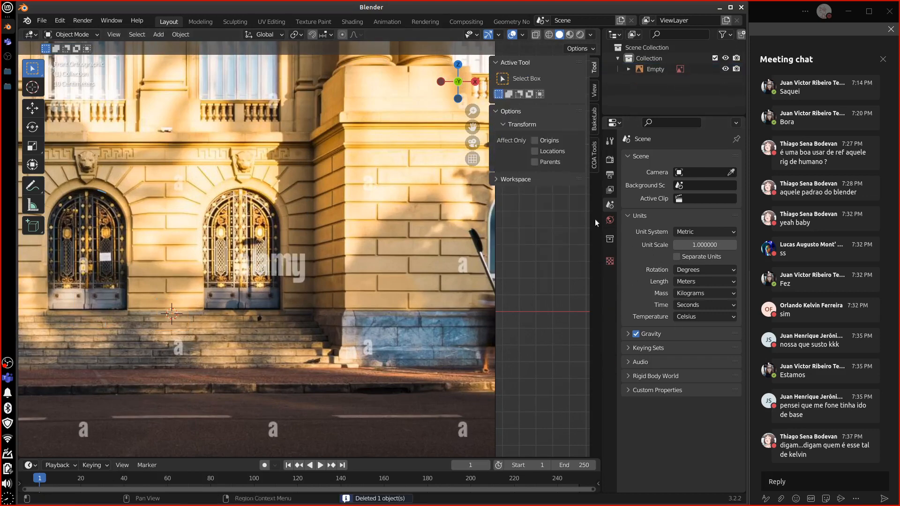
{"action": "key", "text": "n"}
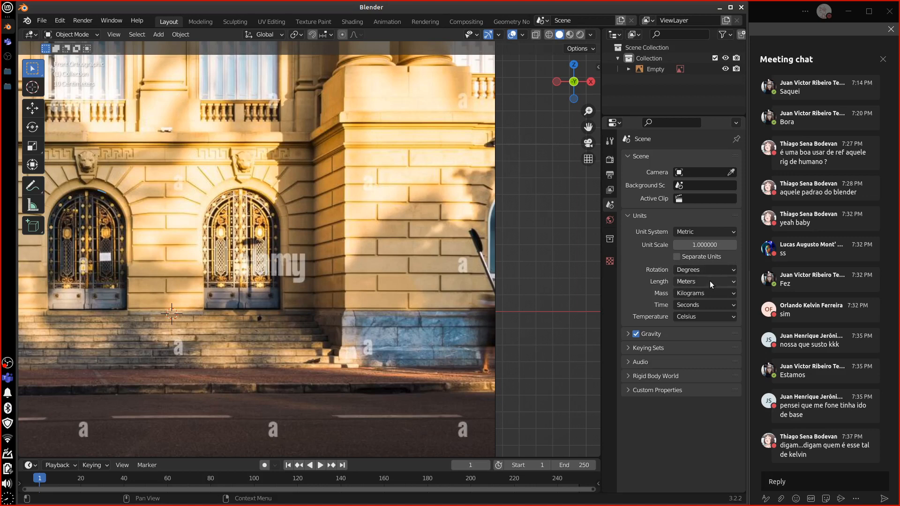
Step: Set the scene's unit scale to 0.1 and return it to 1
{"action": "left_click", "coordinate": [708, 248]}
{"action": "type", "text": "0.1"}
{"action": "key", "text": "Return"}
{"action": "left_click", "coordinate": [717, 245]}
{"action": "type", "text": "1"}
{"action": "key", "text": "Return"}
{"action": "left_click", "coordinate": [709, 281]}
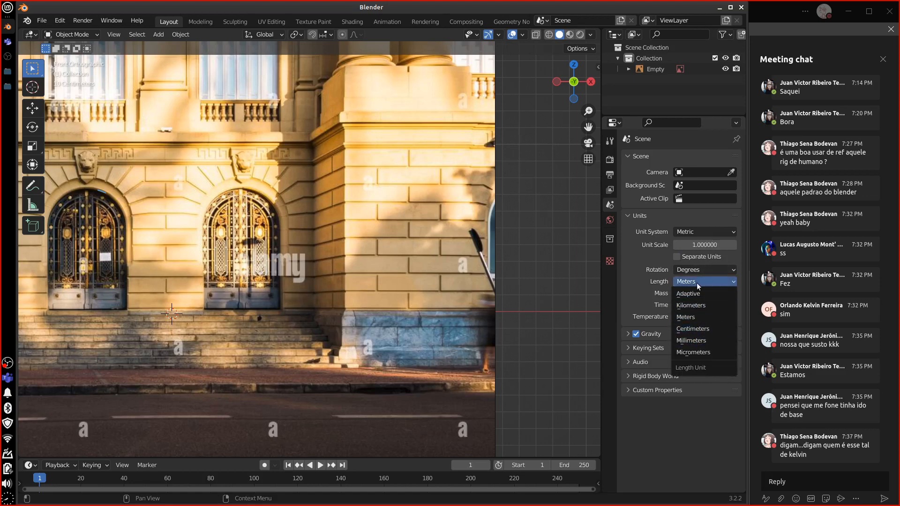
Step: Start a new General file without saving the current one, and show the new scene's unit settings
{"action": "left_click", "coordinate": [42, 20]}
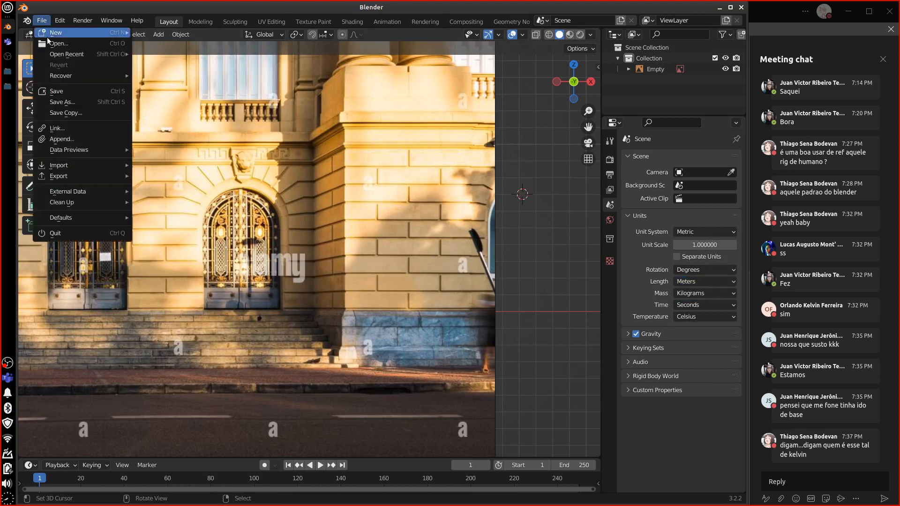
{"action": "mouse_move", "coordinate": [65, 35]}
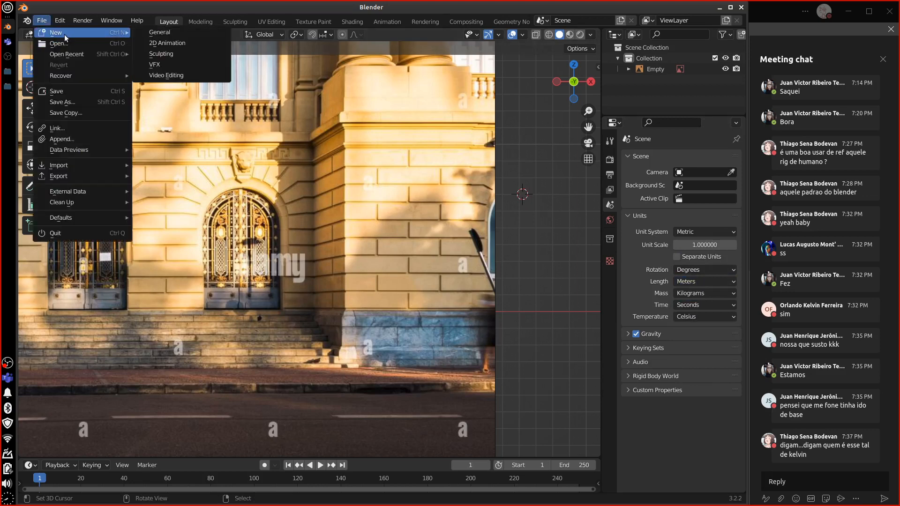
{"action": "left_click", "coordinate": [184, 34]}
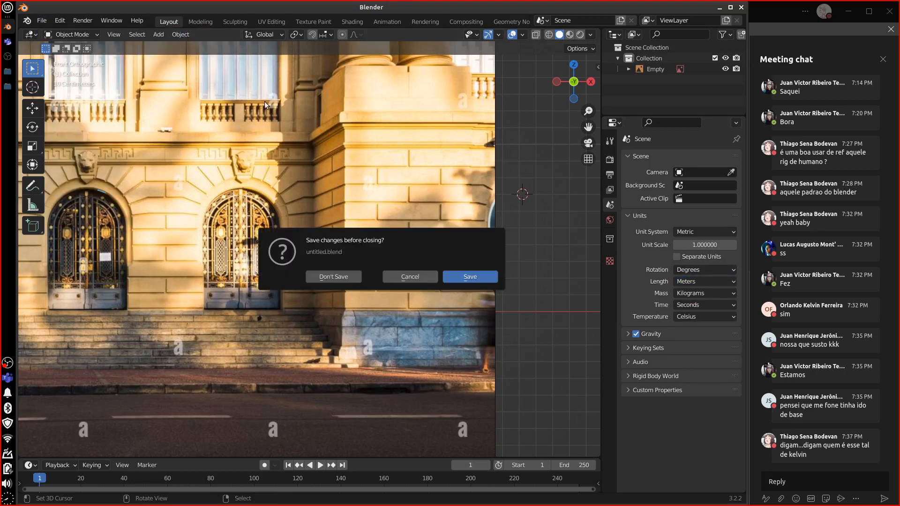
{"action": "left_click", "coordinate": [360, 277]}
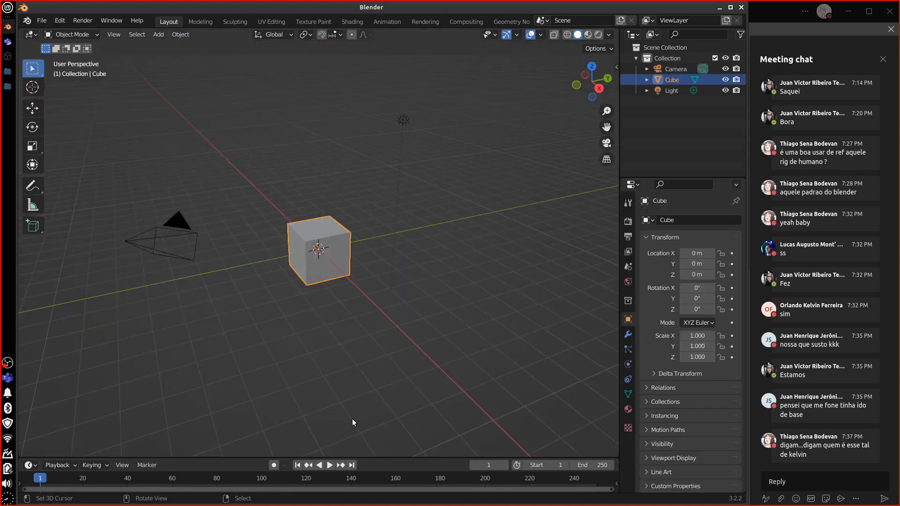
{"action": "left_click", "coordinate": [630, 266]}
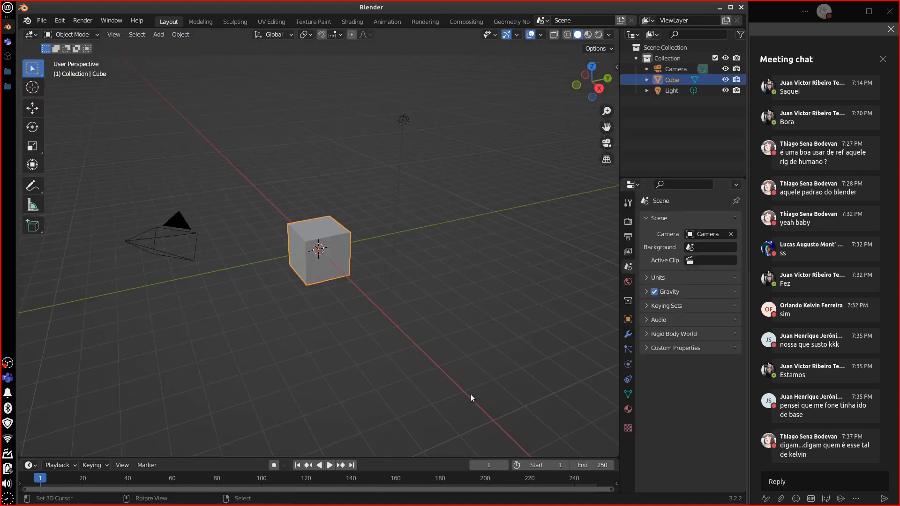
{"action": "left_click", "coordinate": [647, 277]}
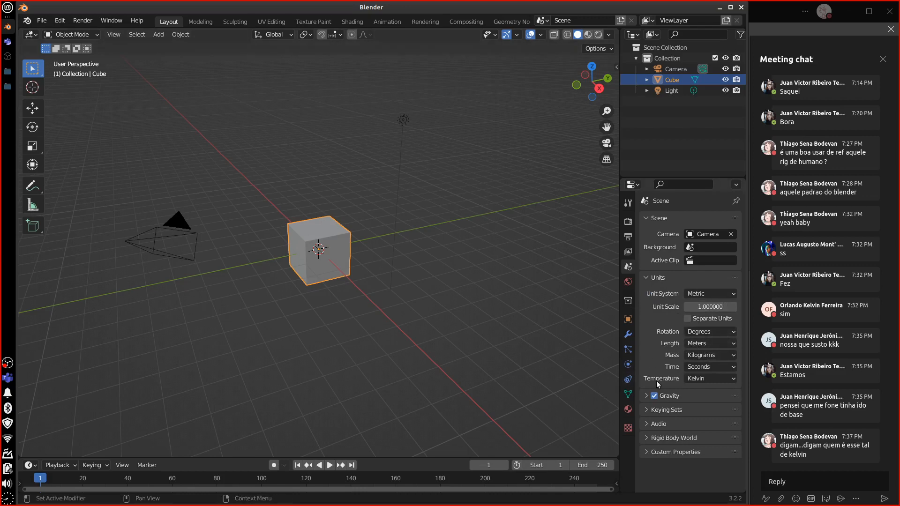
Step: Delete the default camera, cube and light, and switch to the front orthographic view
{"action": "middle_click_drag", "start_coordinate": [347, 355], "coordinate": [381, 353]}
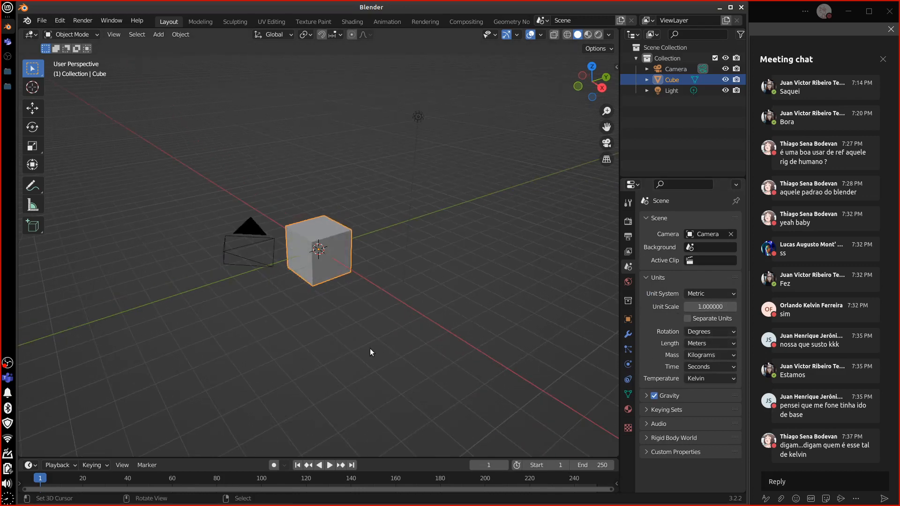
{"action": "key", "text": "a"}
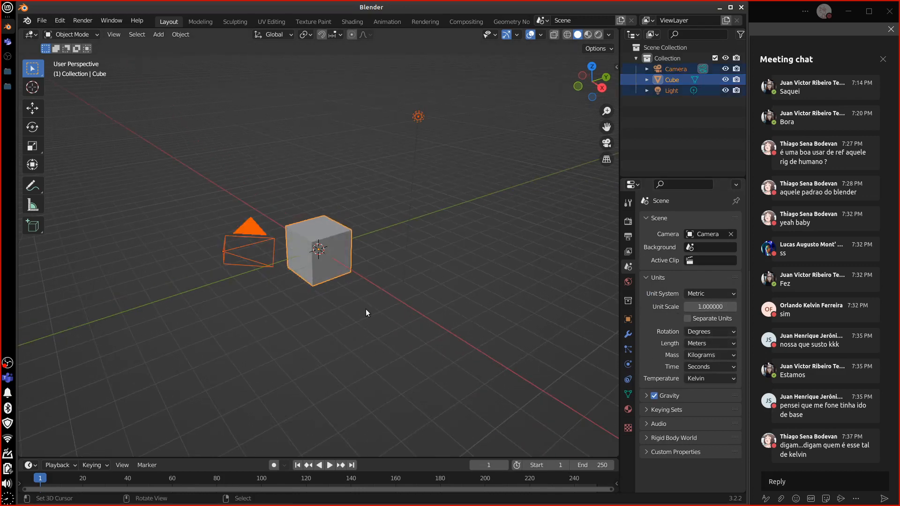
{"action": "key", "text": "Delete"}
{"action": "key", "text": "KP_1"}
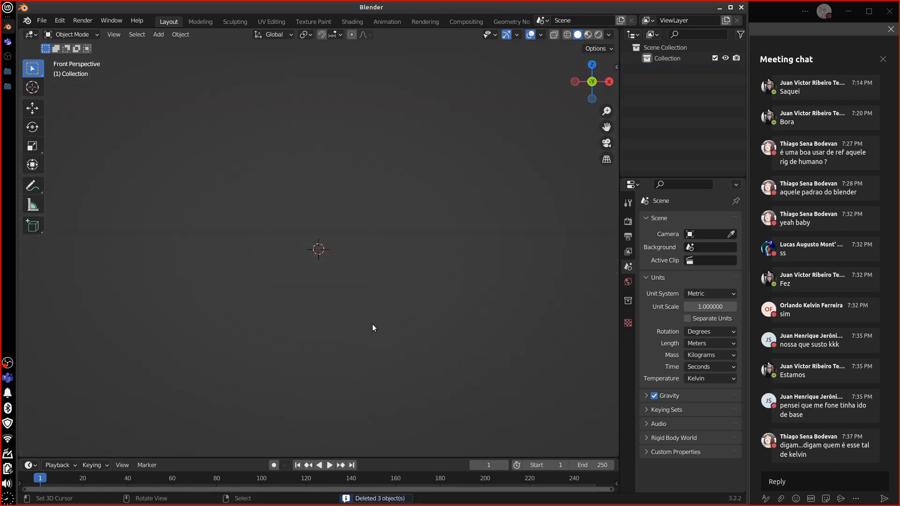
{"action": "key", "text": "KP_5"}
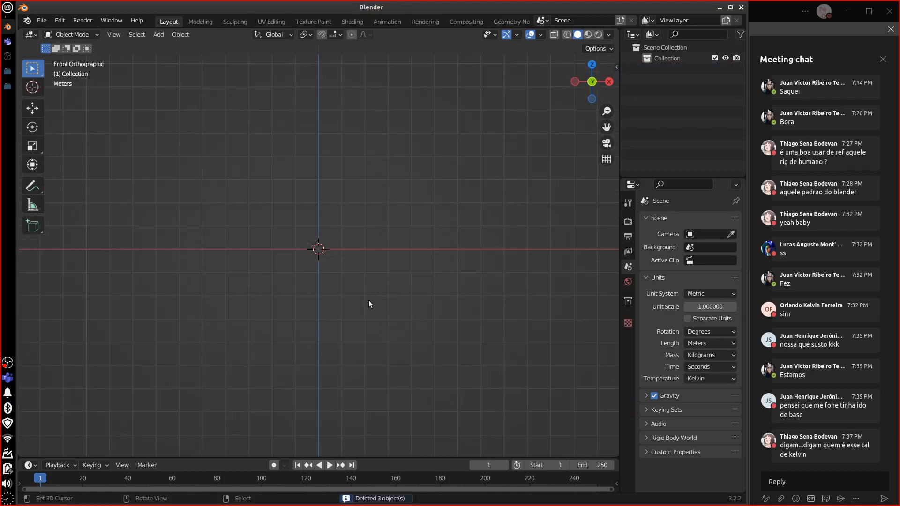
Step: Add ccbb_detail.jpg from the ccbb folder as a reference image aligned to the view
{"action": "left_click", "coordinate": [158, 34]}
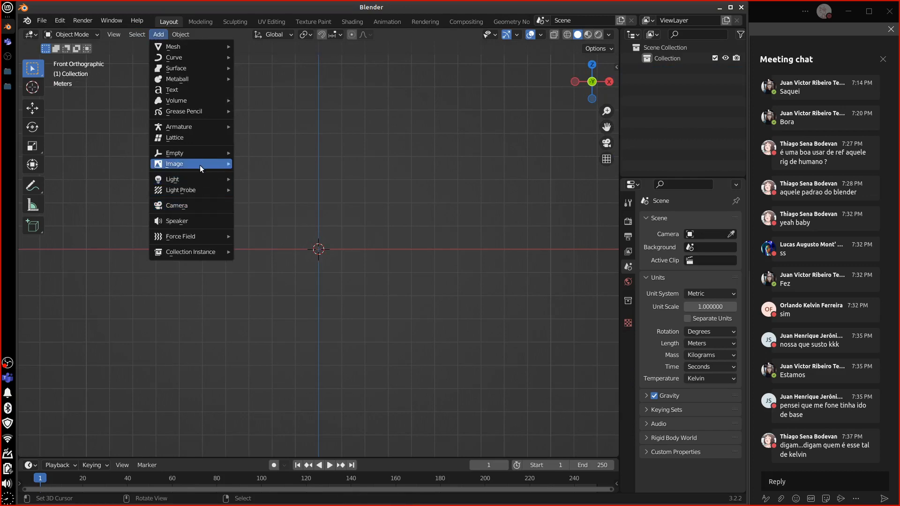
{"action": "mouse_move", "coordinate": [200, 165]}
{"action": "left_click", "coordinate": [291, 164]}
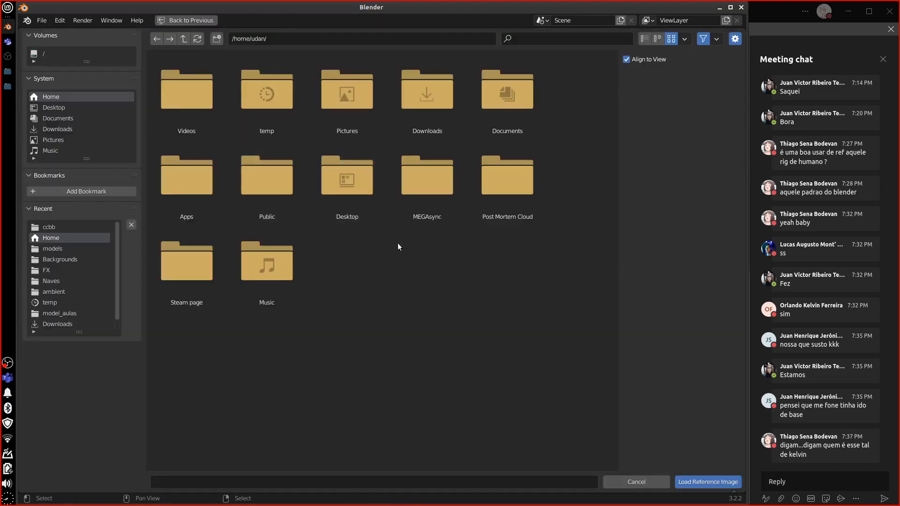
{"action": "left_click", "coordinate": [85, 228]}
{"action": "double_click", "coordinate": [187, 89]}
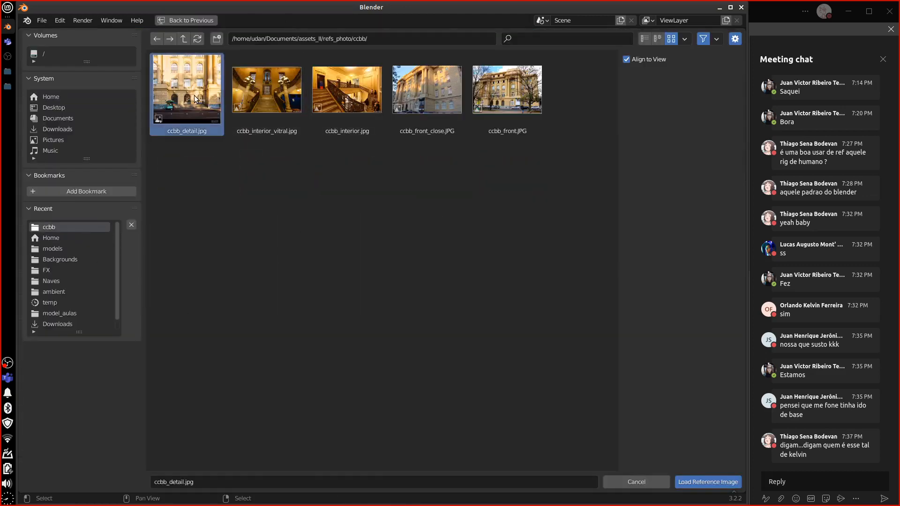
Step: Move the reference image up along the Z axis until the base of the building's doors meets the X axis
{"action": "scroll", "coordinate": [372, 332], "scroll_direction": "up", "scroll_amount": 3}
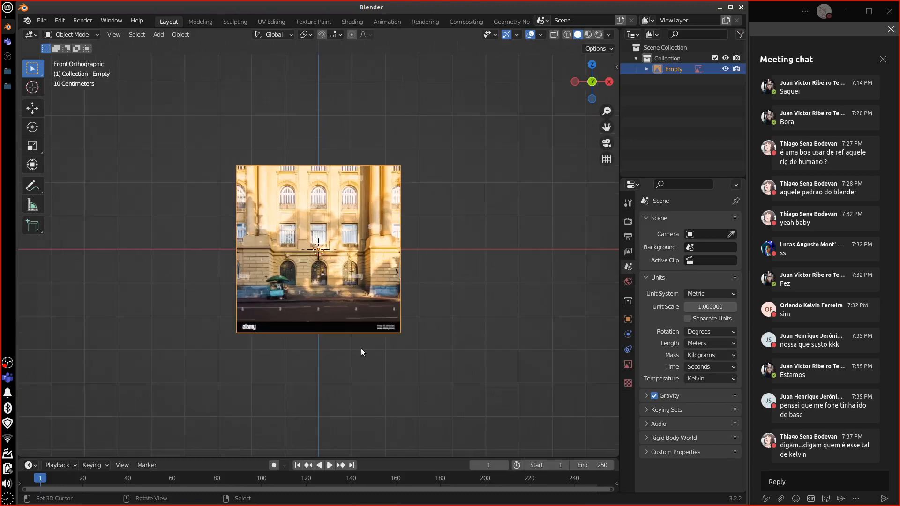
{"action": "key", "text": "g"}
{"action": "key", "text": "z"}
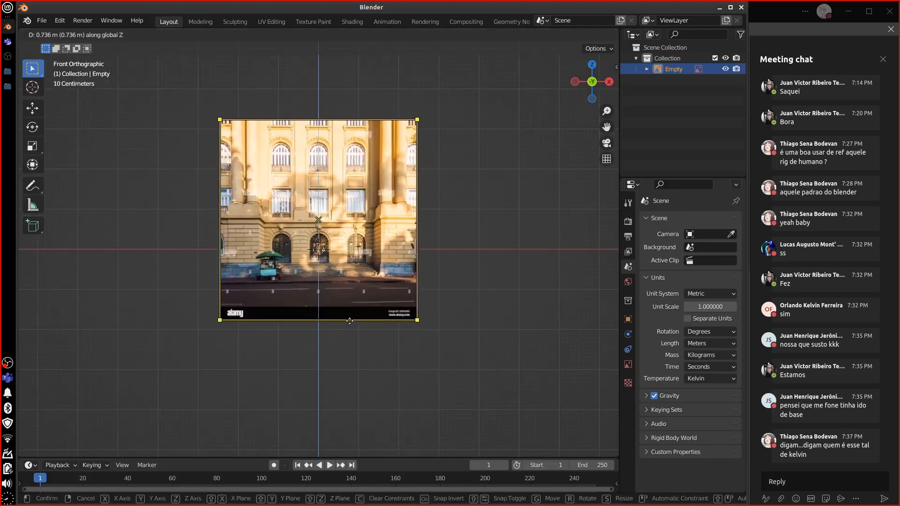
{"action": "left_click", "coordinate": [347, 309]}
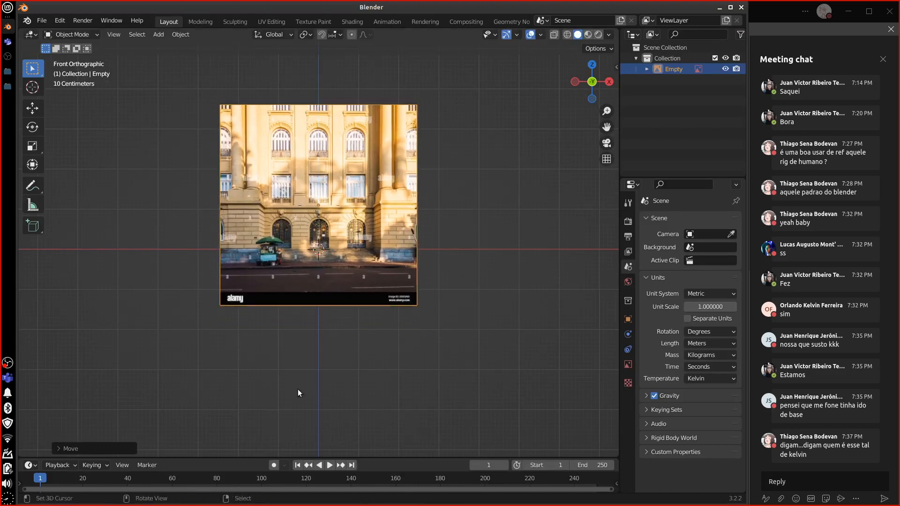
Step: Place a temporary cube beside the reference image, moved 4 m along X and 1 m up onto the X axis, and delete it
{"action": "middle_click_drag", "start_coordinate": [440, 330], "coordinate": [450, 402], "text": "shift"}
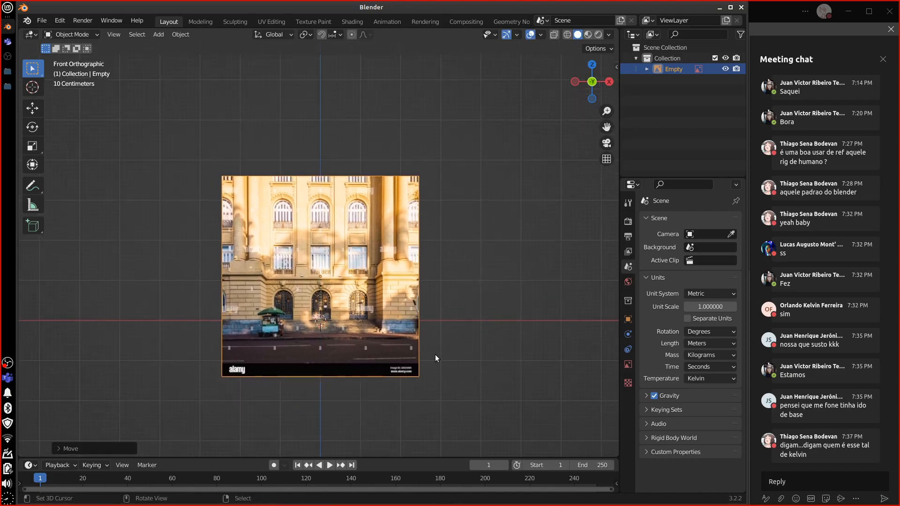
{"action": "key", "text": "shift+a"}
{"action": "mouse_move", "coordinate": [441, 286]}
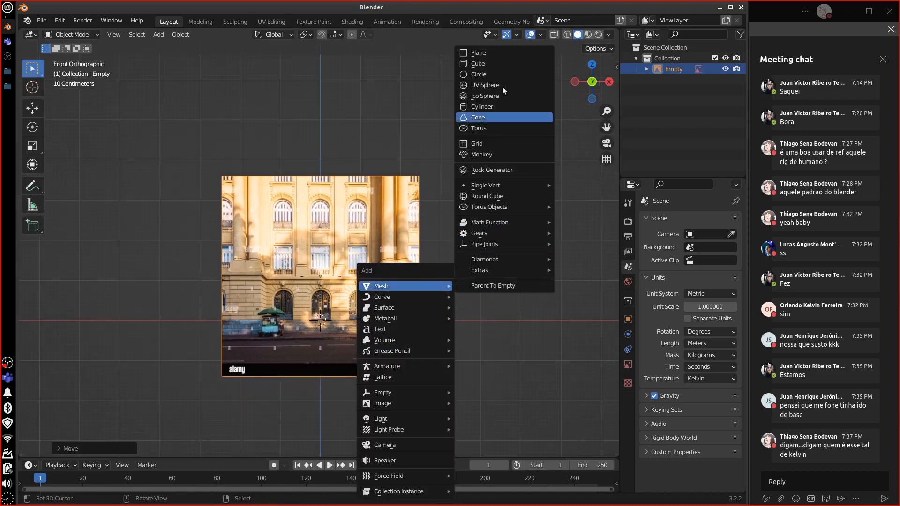
{"action": "left_click", "coordinate": [499, 65]}
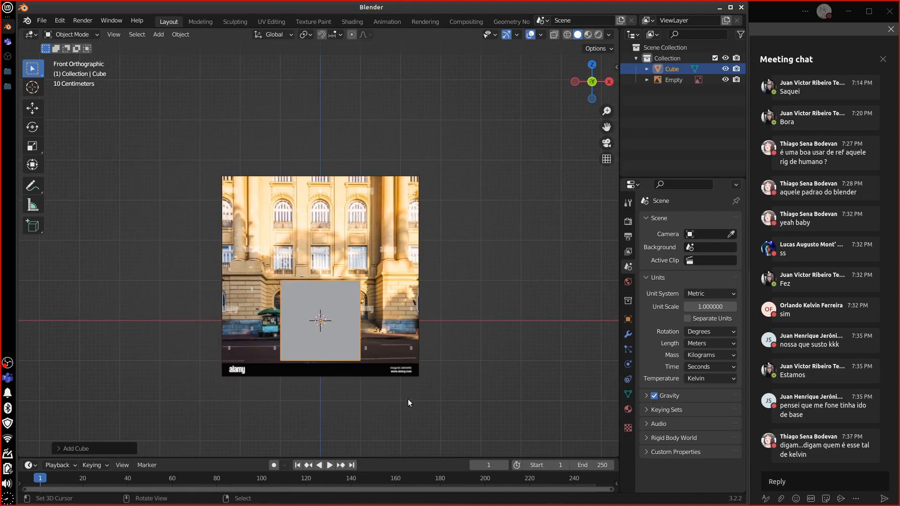
{"action": "scroll", "coordinate": [411, 413], "scroll_direction": "up", "scroll_amount": 2}
{"action": "middle_click_drag", "start_coordinate": [511, 374], "coordinate": [446, 302], "text": "shift"}
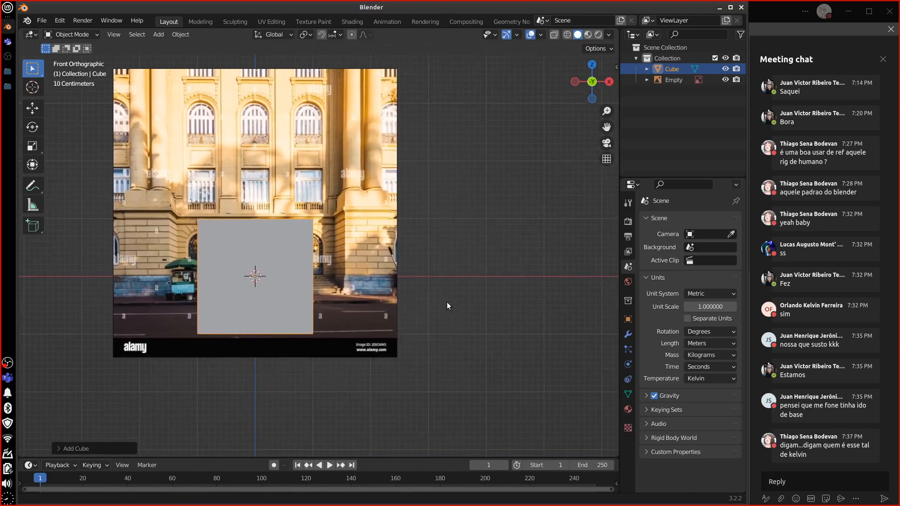
{"action": "key", "text": "g"}
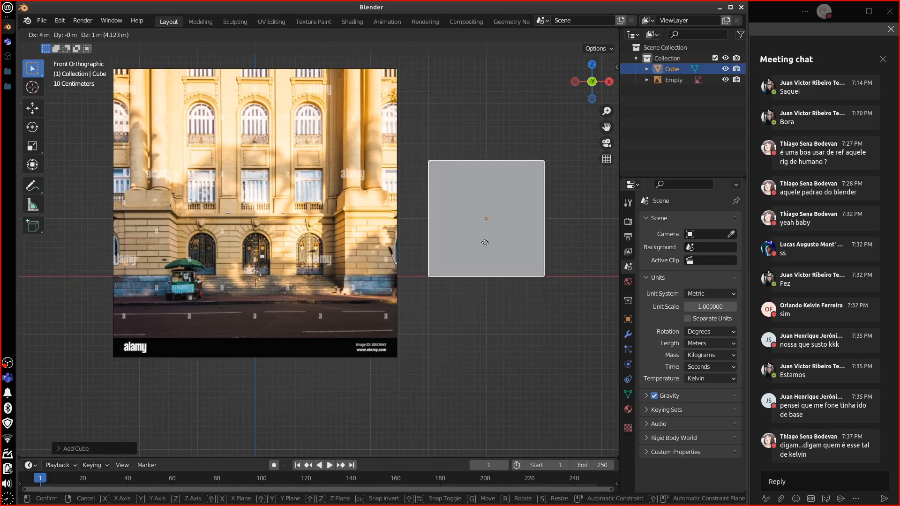
{"action": "left_click", "coordinate": [485, 244]}
{"action": "scroll", "coordinate": [426, 314], "scroll_direction": "up", "scroll_amount": 2}
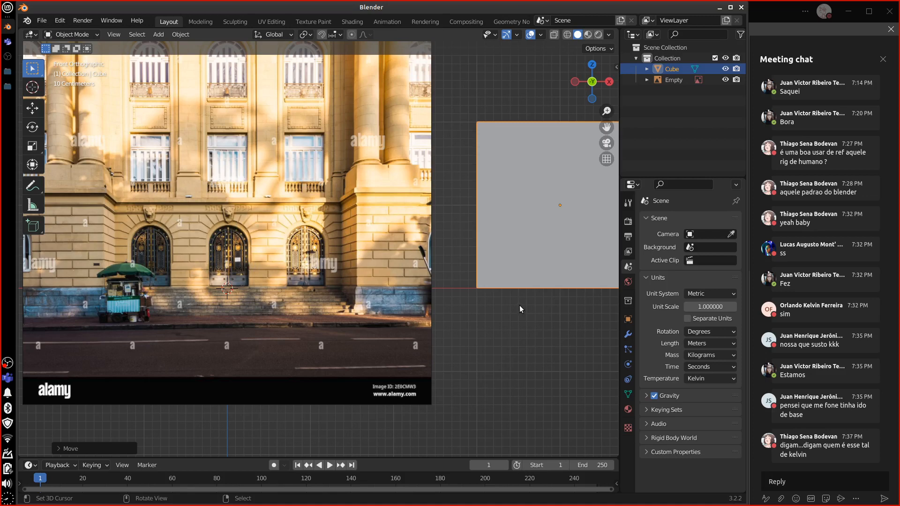
{"action": "key", "text": "Delete"}
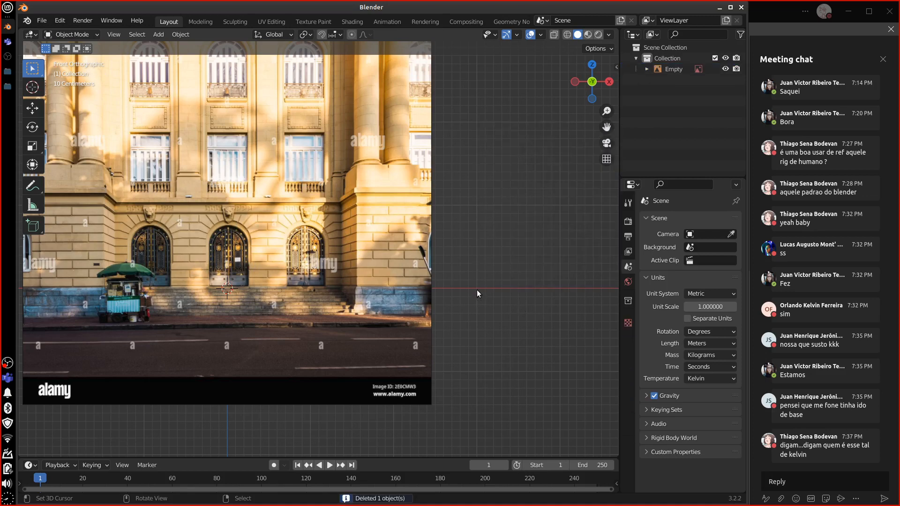
Step: Annotate a vertical height line with tick marks at its base and middle beside the building photo, and erase the strokes
{"action": "left_click_drag", "start_coordinate": [476, 289], "coordinate": [479, 131]}
{"action": "left_click_drag", "start_coordinate": [471, 288], "coordinate": [479, 287]}
{"action": "left_click_drag", "start_coordinate": [471, 207], "coordinate": [478, 208]}
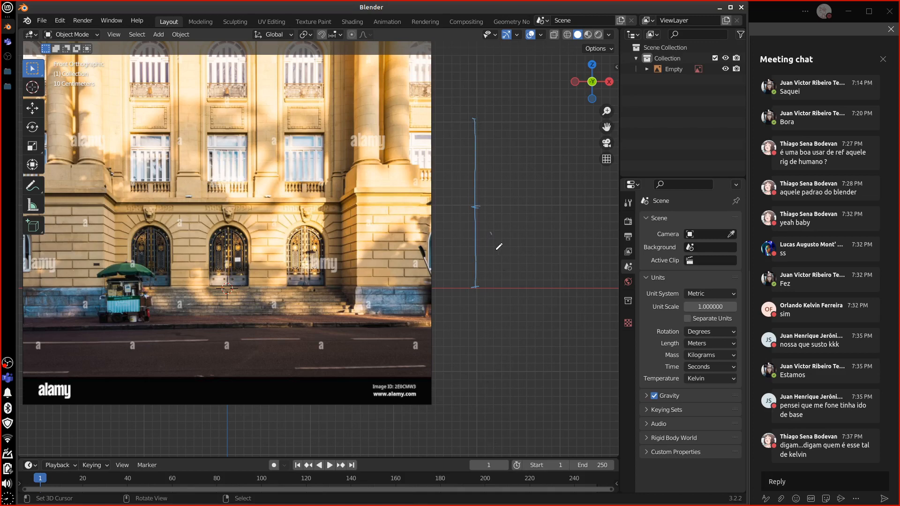
{"action": "mouse_move", "coordinate": [491, 233]}
{"action": "left_mouse_down"}
{"action": "mouse_move", "coordinate": [495, 251]}
{"action": "mouse_move", "coordinate": [520, 247]}
{"action": "left_mouse_up"}
{"action": "mouse_move", "coordinate": [498, 220]}
{"action": "left_mouse_down"}
{"action": "mouse_move", "coordinate": [510, 266]}
{"action": "mouse_move", "coordinate": [516, 258]}
{"action": "left_mouse_up"}
{"action": "left_click_drag", "start_coordinate": [479, 295], "coordinate": [480, 145], "text": "ctrl"}
{"action": "left_click_drag", "start_coordinate": [397, 412], "coordinate": [512, 414], "text": "shift"}
{"action": "left_click_drag", "start_coordinate": [455, 418], "coordinate": [444, 422], "text": "shift"}
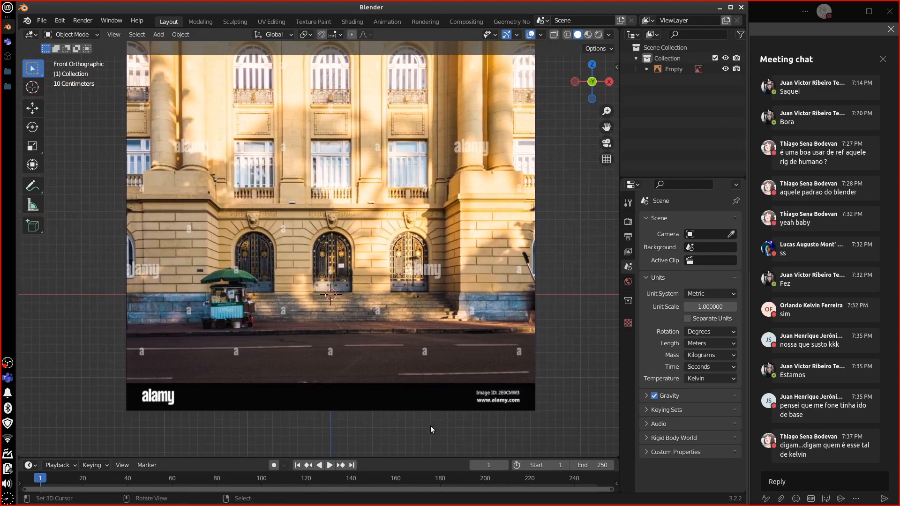
{"action": "middle_click_drag", "start_coordinate": [536, 378], "coordinate": [538, 388], "text": "shift"}
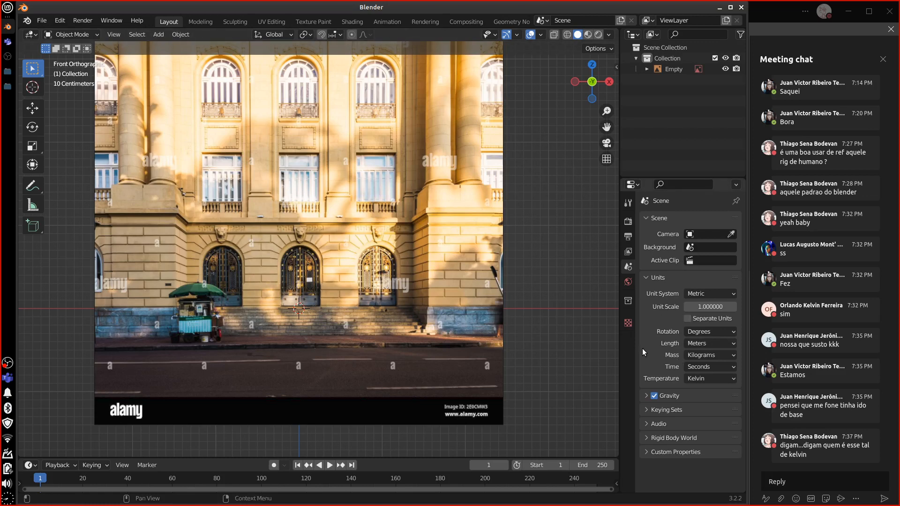
Step: Enlarge the Properties editor by shrinking the Outliner above it
{"action": "left_click", "coordinate": [797, 485]}
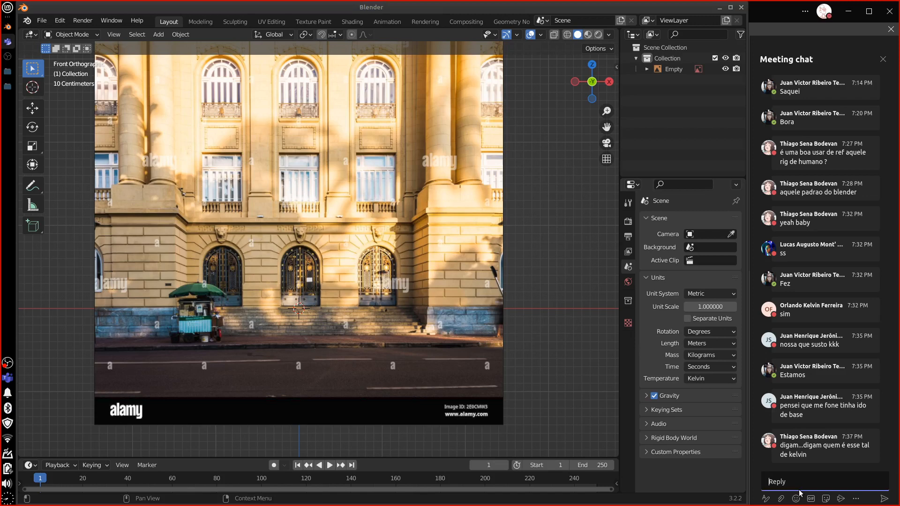
{"action": "left_click", "coordinate": [680, 355]}
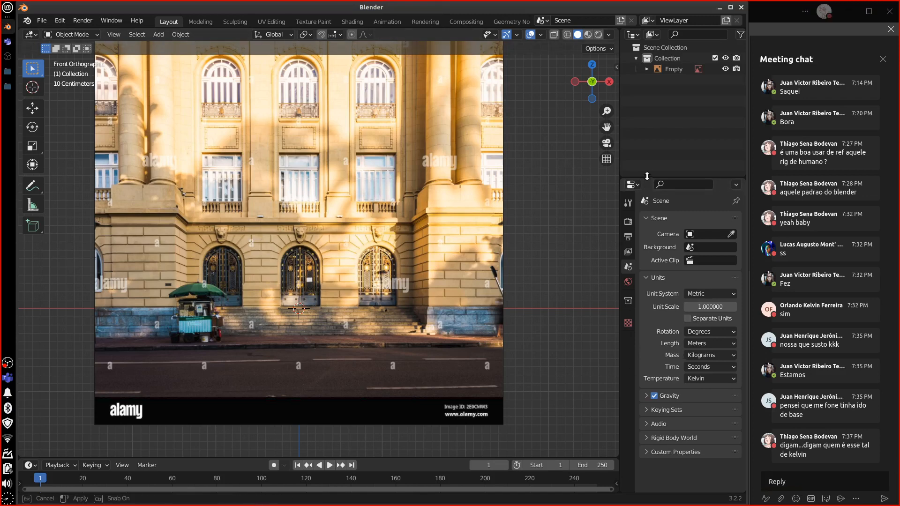
{"action": "left_click_drag", "start_coordinate": [646, 179], "coordinate": [646, 108]}
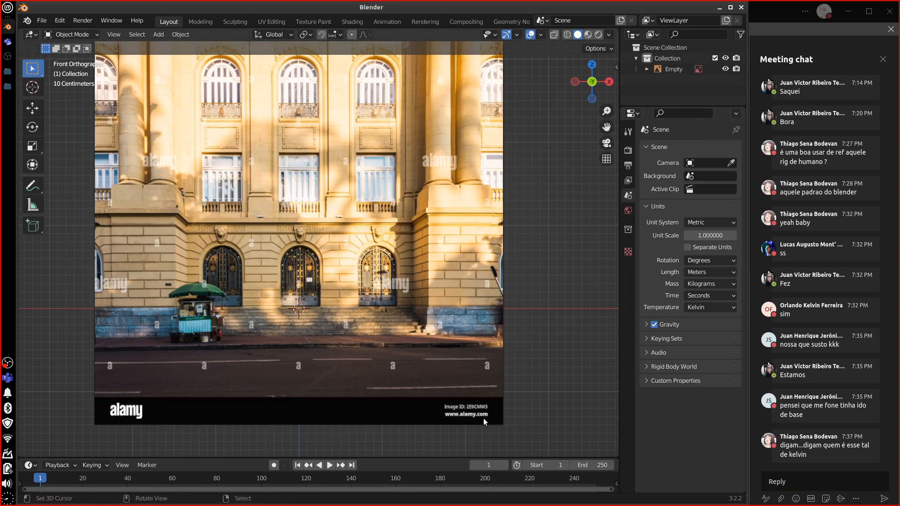
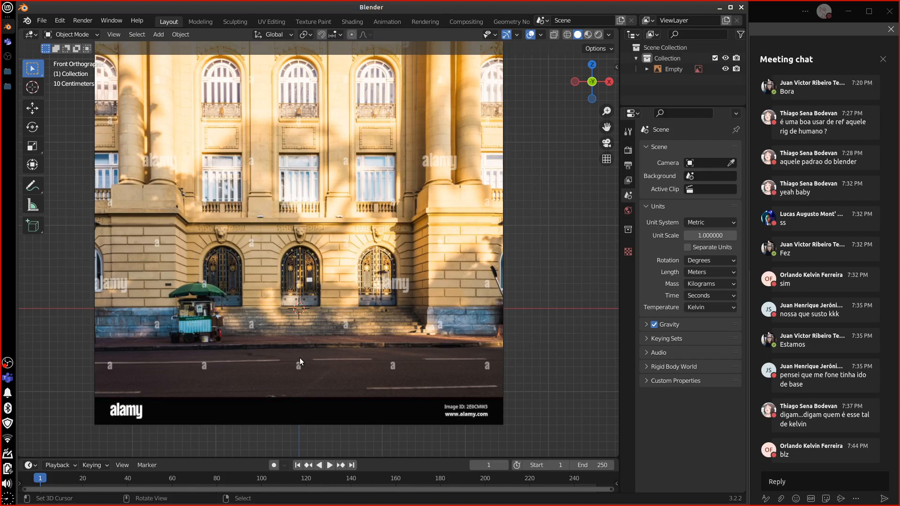
Step: Append the male_basemesh and male_metarig objects from male_rigged_basemesh.blend in the assets' model_aulas folder
{"action": "left_click", "coordinate": [42, 20]}
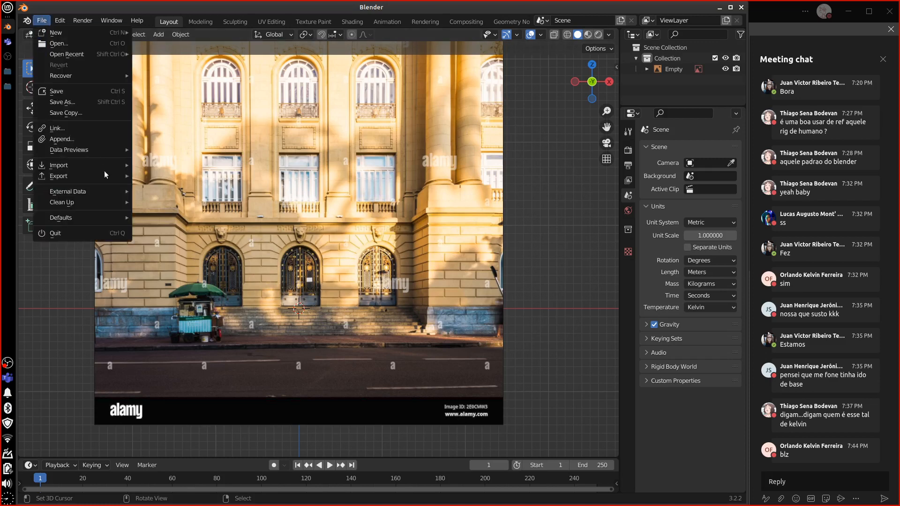
{"action": "left_click", "coordinate": [101, 140]}
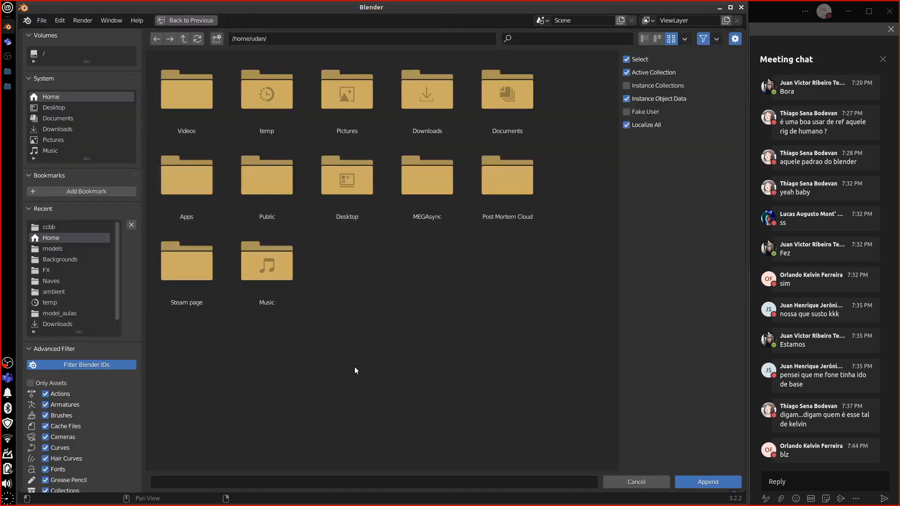
{"action": "left_click", "coordinate": [74, 226]}
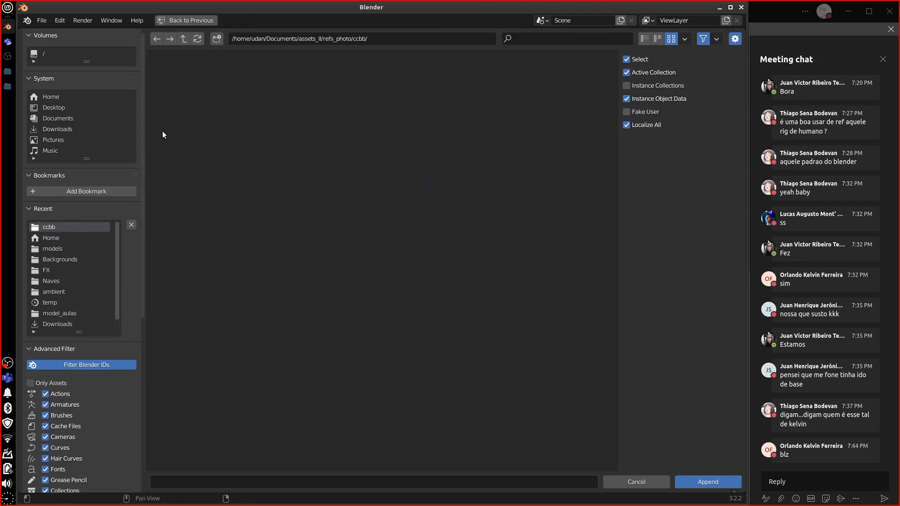
{"action": "left_click", "coordinate": [184, 38]}
{"action": "left_click", "coordinate": [183, 38]}
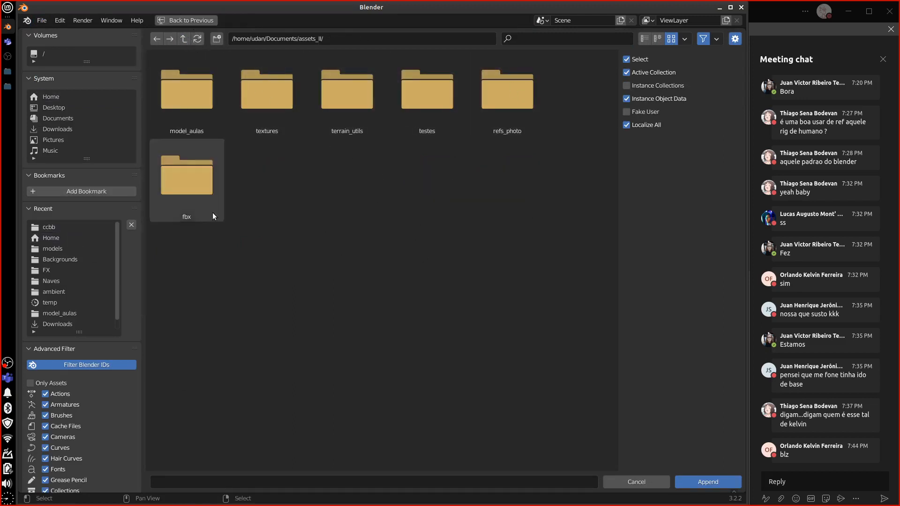
{"action": "left_click", "coordinate": [199, 105]}
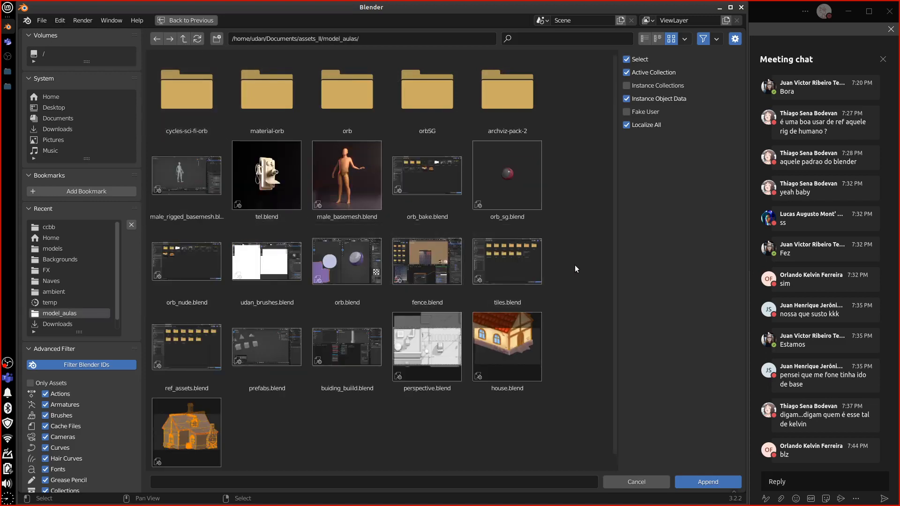
{"action": "left_click", "coordinate": [199, 177]}
{"action": "double_click", "coordinate": [199, 176]}
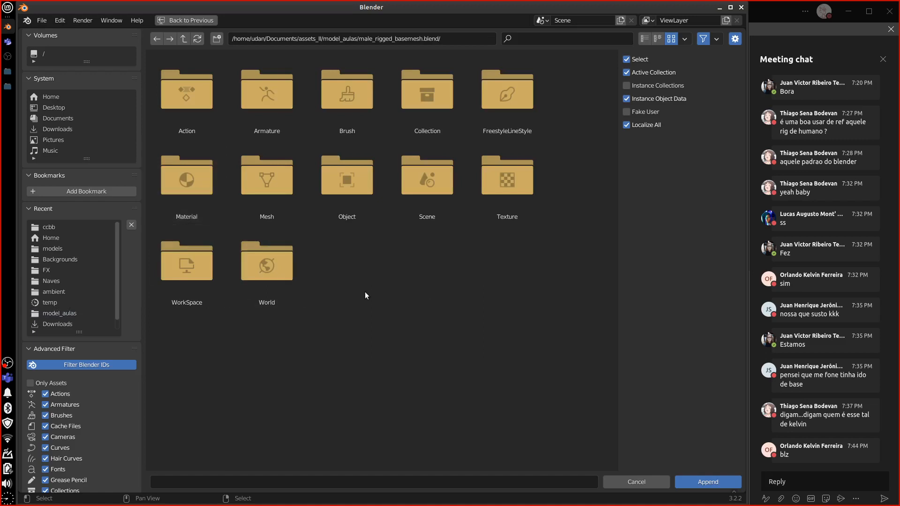
{"action": "double_click", "coordinate": [353, 194]}
{"action": "left_click_drag", "start_coordinate": [290, 162], "coordinate": [167, 103]}
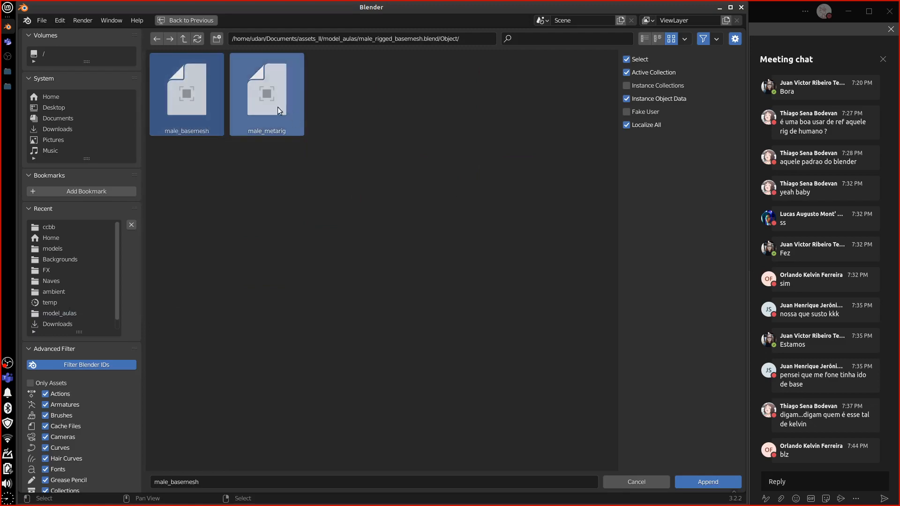
{"action": "left_click", "coordinate": [708, 481]}
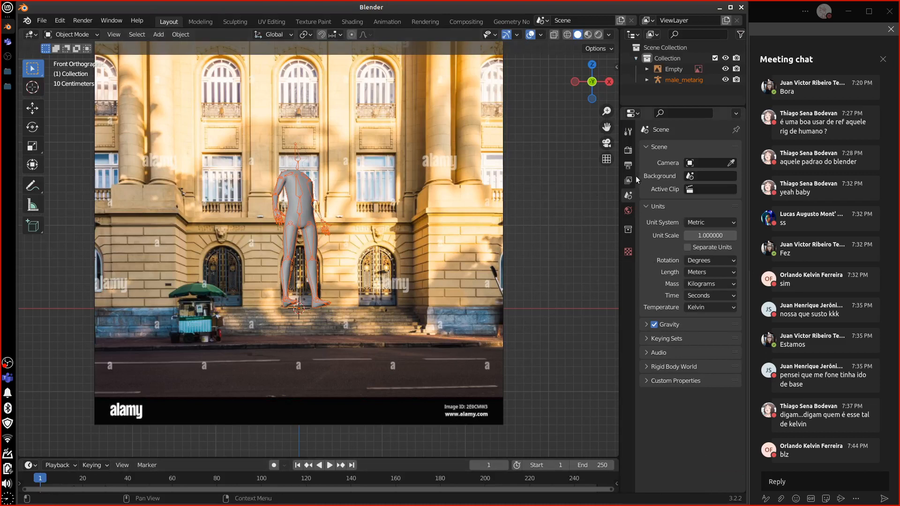
Step: Select the male_metarig rig, enter Pose Mode and clear the user transforms of its selected bones
{"action": "left_click", "coordinate": [296, 217]}
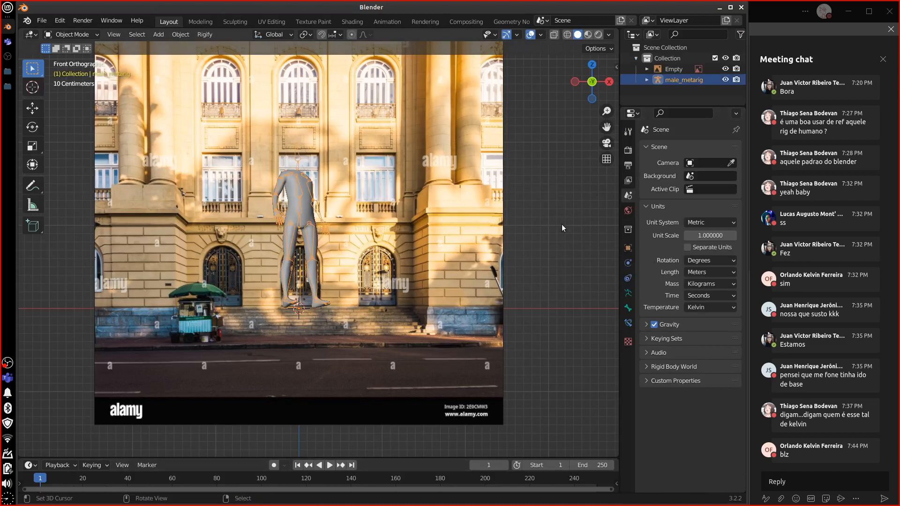
{"action": "left_click", "coordinate": [629, 248]}
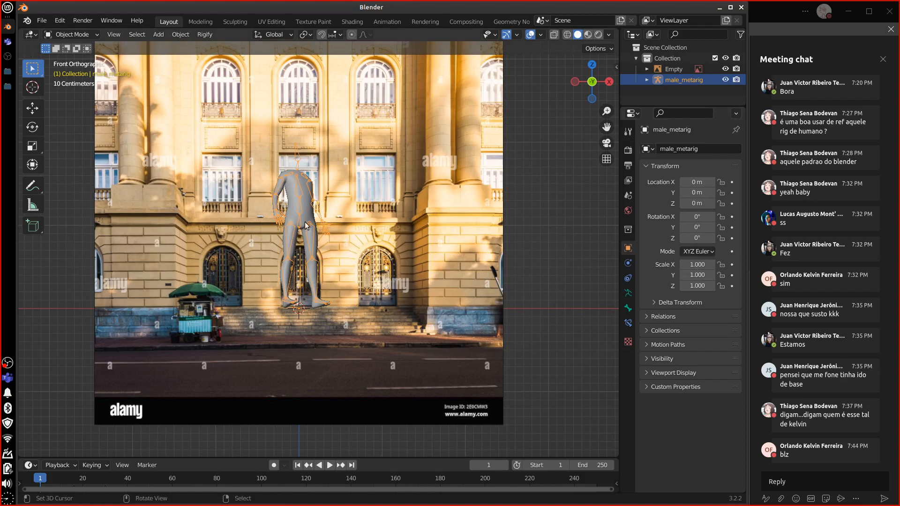
{"action": "middle_click_drag", "start_coordinate": [443, 308], "coordinate": [378, 299]}
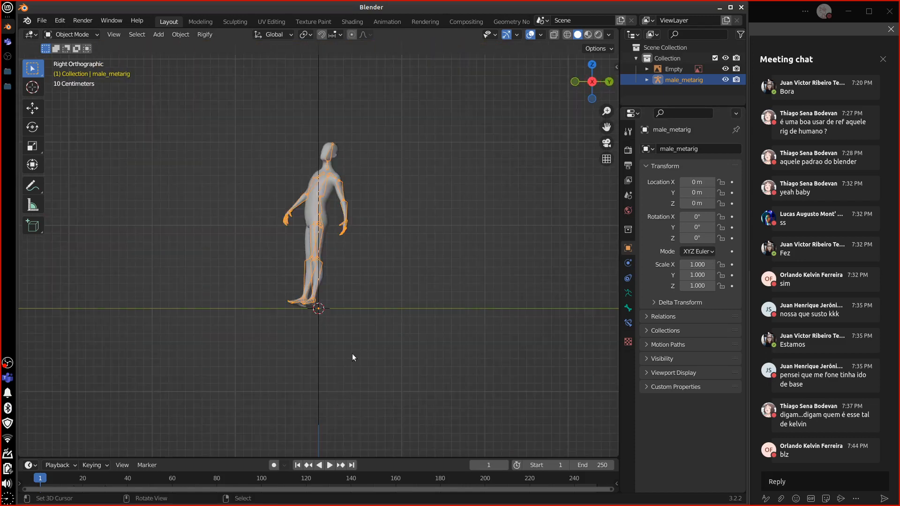
{"action": "left_click", "coordinate": [71, 34]}
{"action": "left_click", "coordinate": [59, 71]}
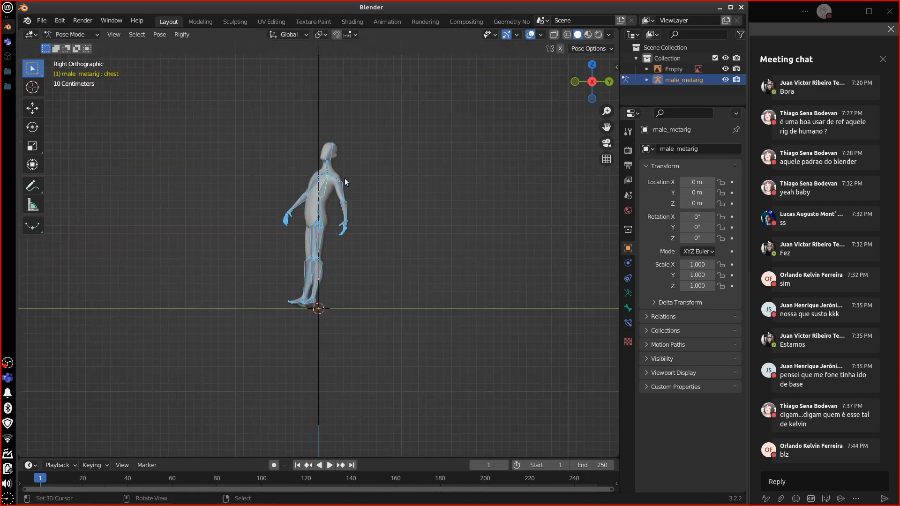
{"action": "right_click", "coordinate": [378, 269]}
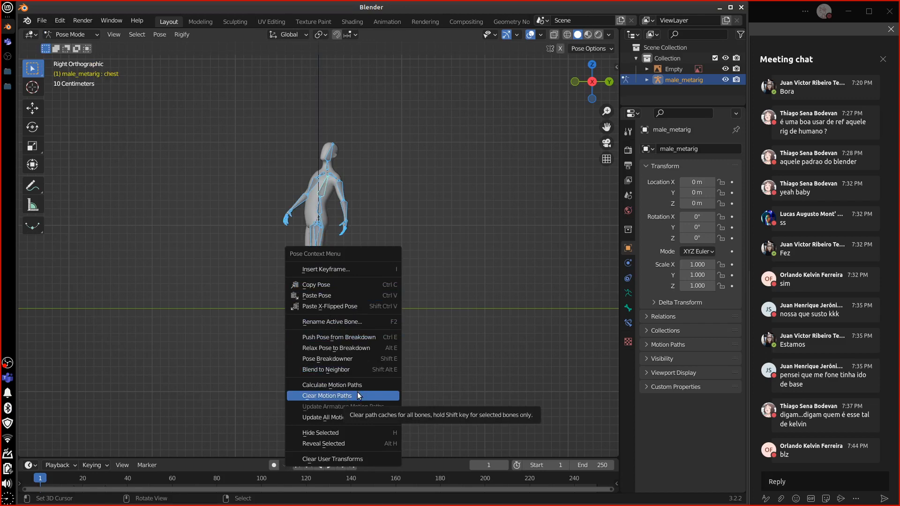
{"action": "left_click", "coordinate": [358, 460]}
Step: Set the male_metarig armature to Rest Position and deselect all of its bones
{"action": "middle_click_drag", "start_coordinate": [385, 350], "coordinate": [442, 335]}
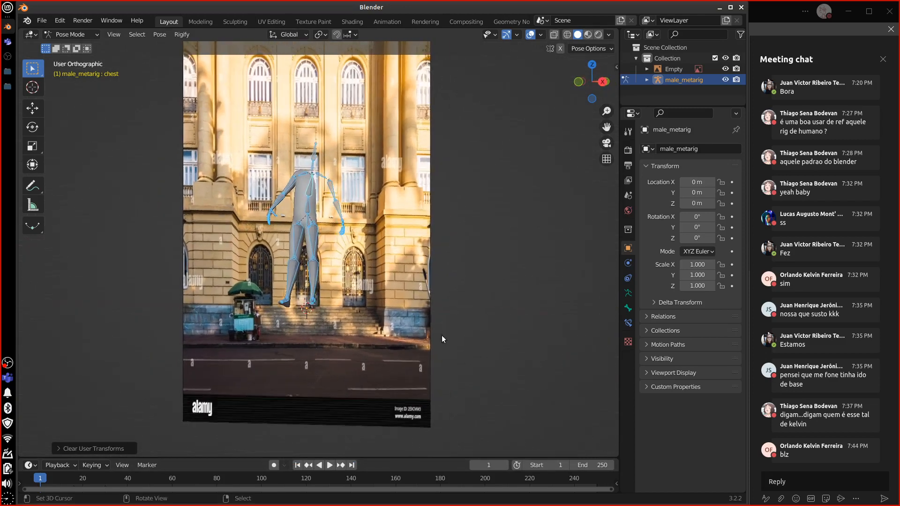
{"action": "left_click", "coordinate": [629, 293]}
{"action": "left_click", "coordinate": [714, 182]}
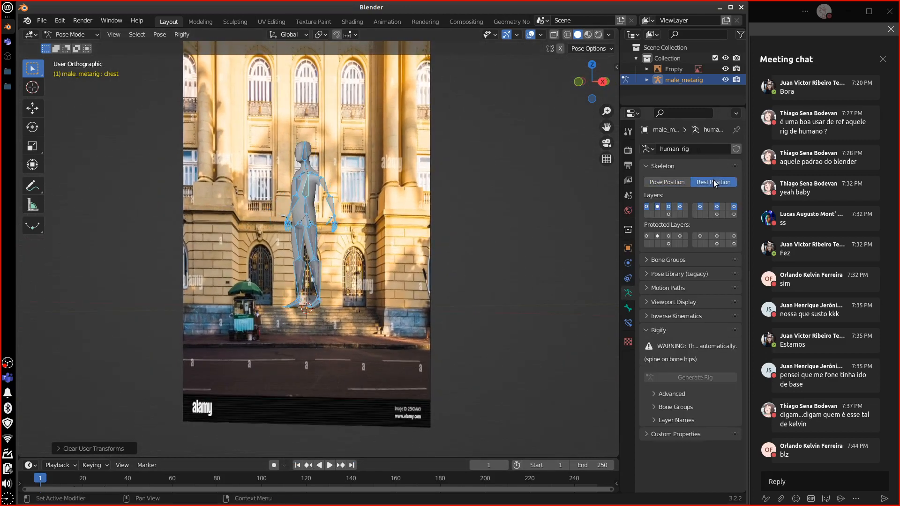
{"action": "middle_click_drag", "start_coordinate": [491, 302], "coordinate": [511, 366]}
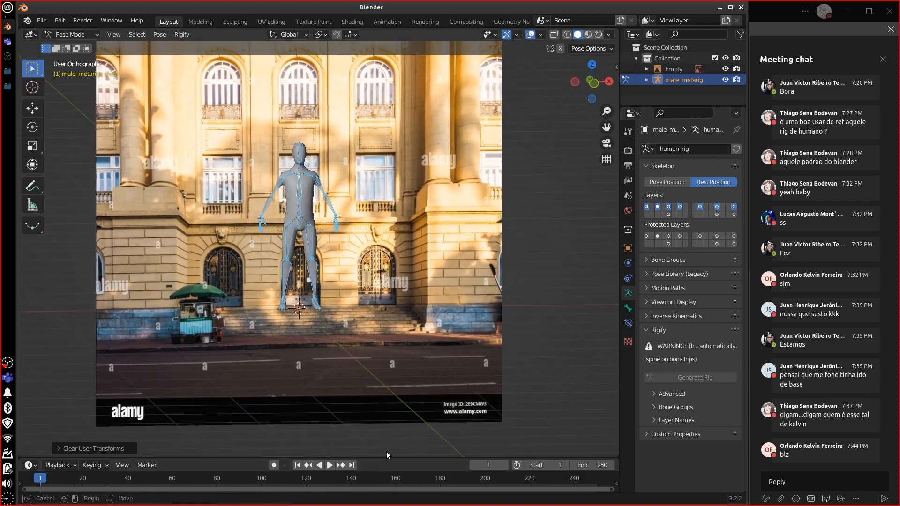
{"action": "key", "text": "alt+a"}
Step: Enlarge the timeline area, change it to the Action Editor and unlink the LeftMove action from male_metarig
{"action": "left_click_drag", "start_coordinate": [385, 459], "coordinate": [381, 433]}
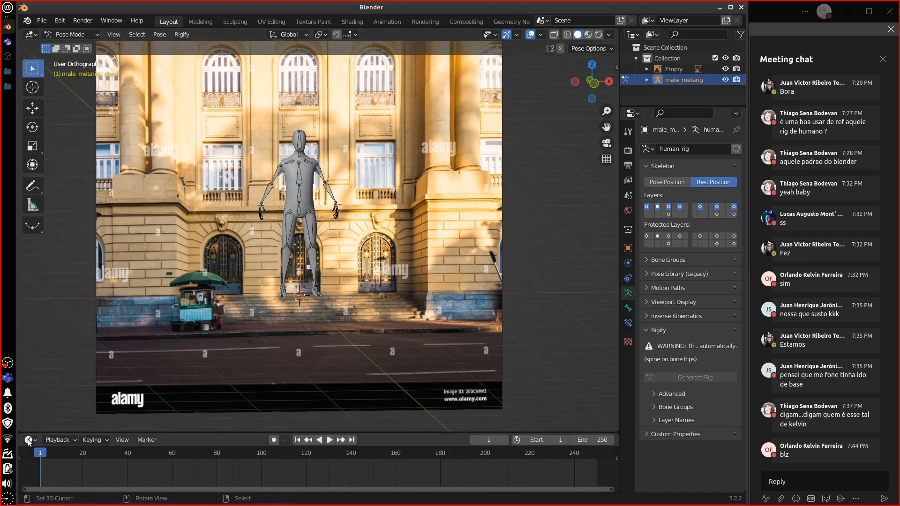
{"action": "left_click", "coordinate": [29, 440]}
{"action": "left_click", "coordinate": [171, 334]}
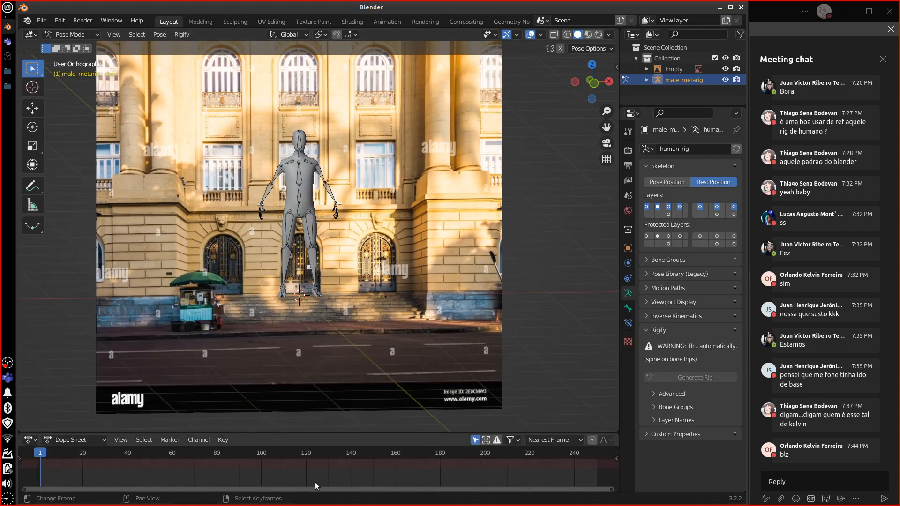
{"action": "left_click", "coordinate": [101, 440]}
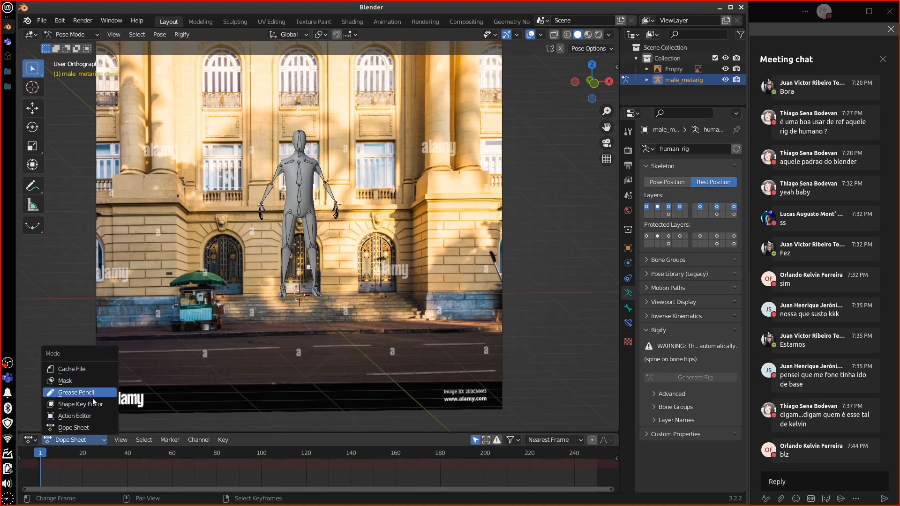
{"action": "left_click", "coordinate": [94, 415]}
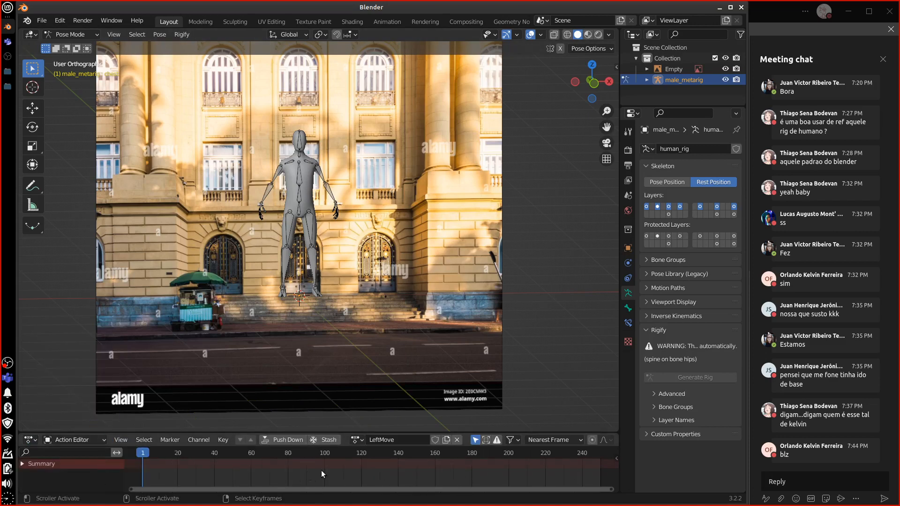
{"action": "left_click", "coordinate": [458, 440]}
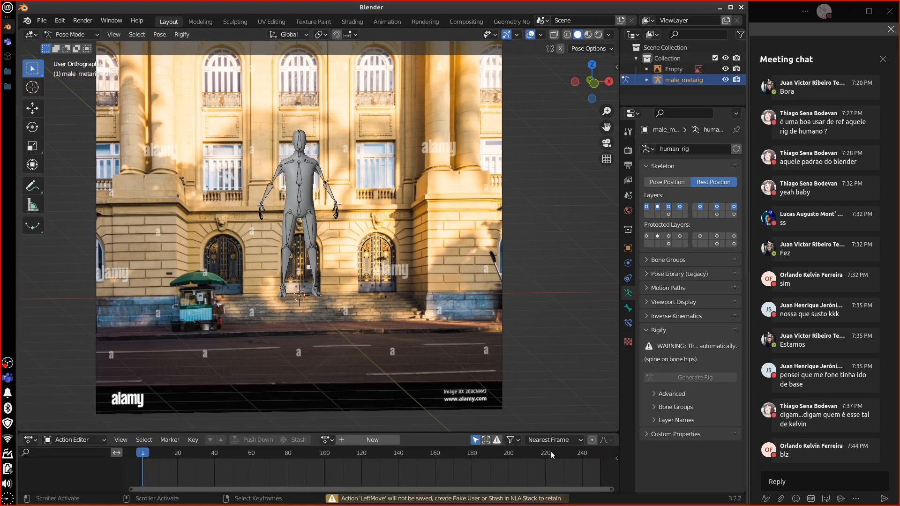
Step: Select the left thigh bone in the rig and switch the animation editor from Action Editor to Dope Sheet
{"action": "left_click", "coordinate": [311, 224]}
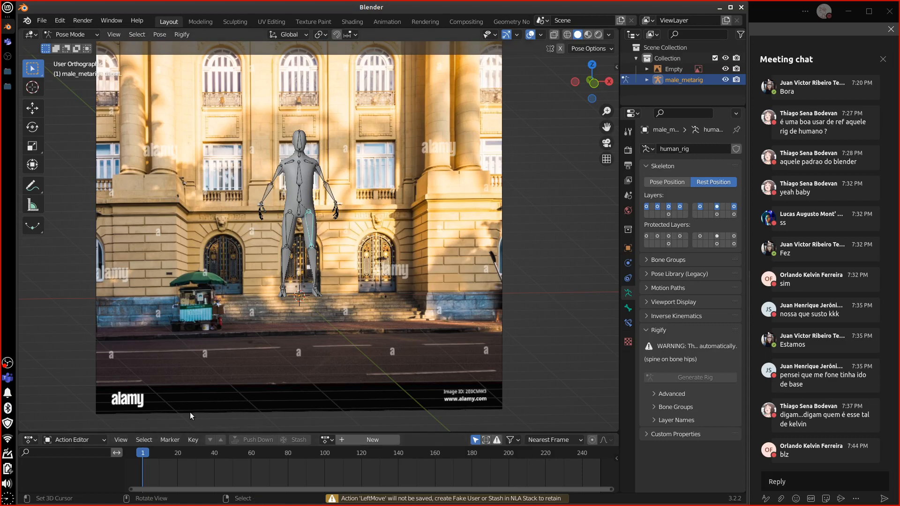
{"action": "left_click", "coordinate": [69, 441]}
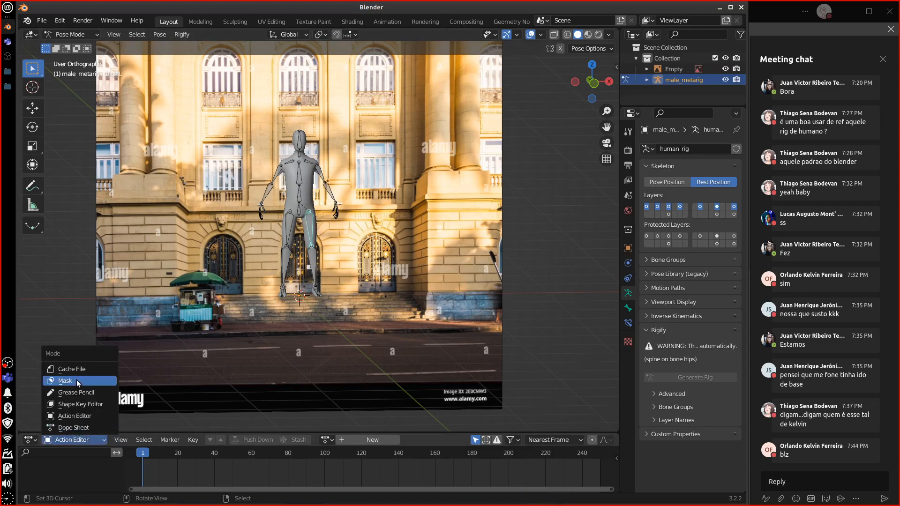
{"action": "left_click", "coordinate": [84, 426]}
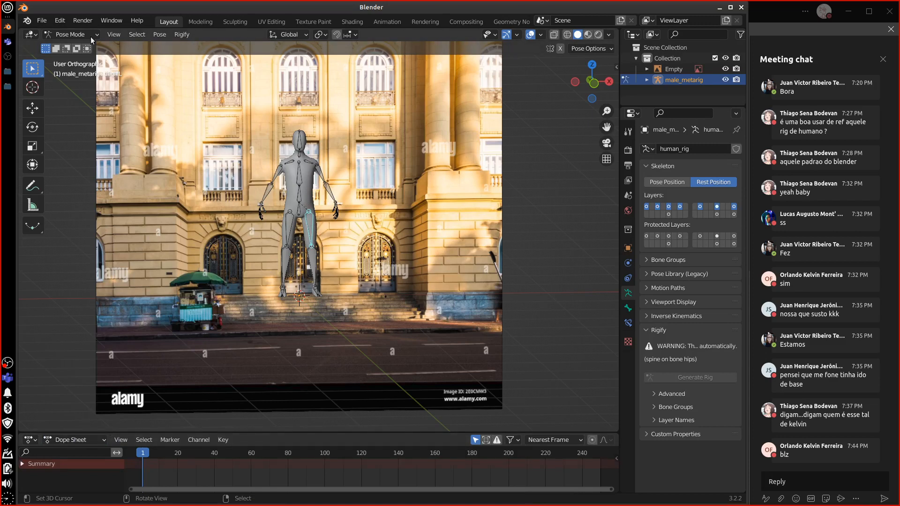
Step: Select all bones of male_metarig, set the armature to Pose Position and clear the bones' user transforms
{"action": "key", "text": "a"}
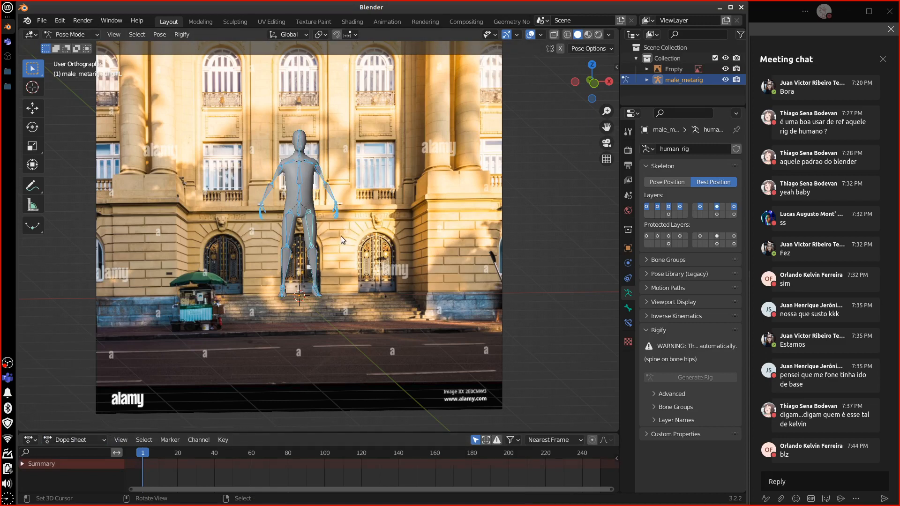
{"action": "left_click", "coordinate": [670, 182]}
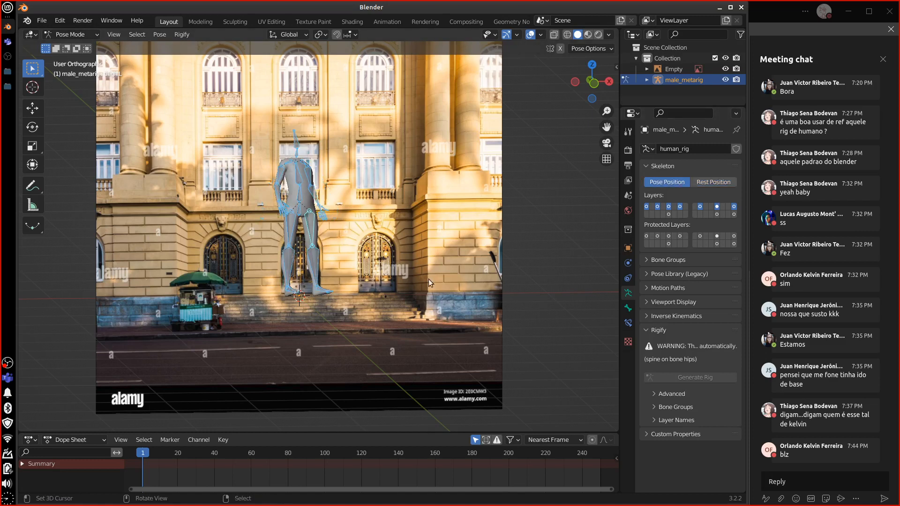
{"action": "right_click", "coordinate": [350, 255]}
{"action": "left_click", "coordinate": [350, 255]}
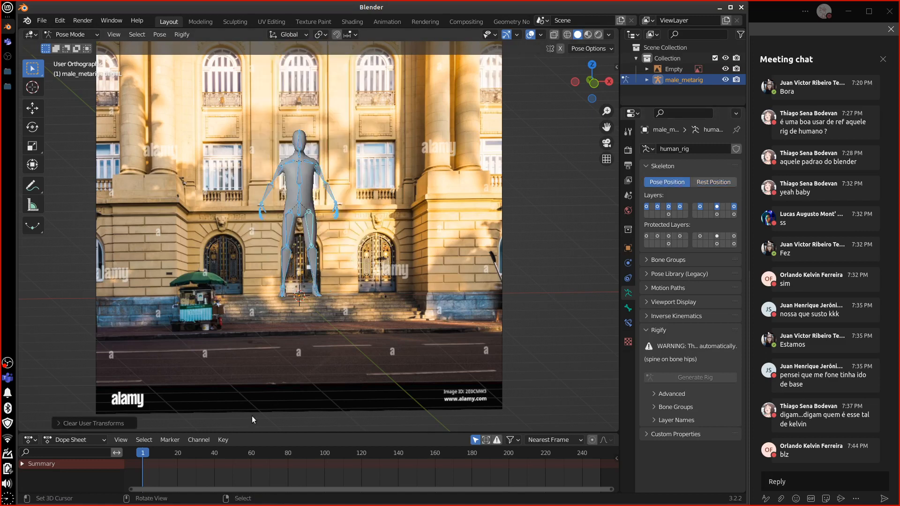
Step: Move the playhead to frame 11 and change the dope sheet area back to a Timeline
{"action": "left_click_drag", "start_coordinate": [196, 452], "coordinate": [160, 455]}
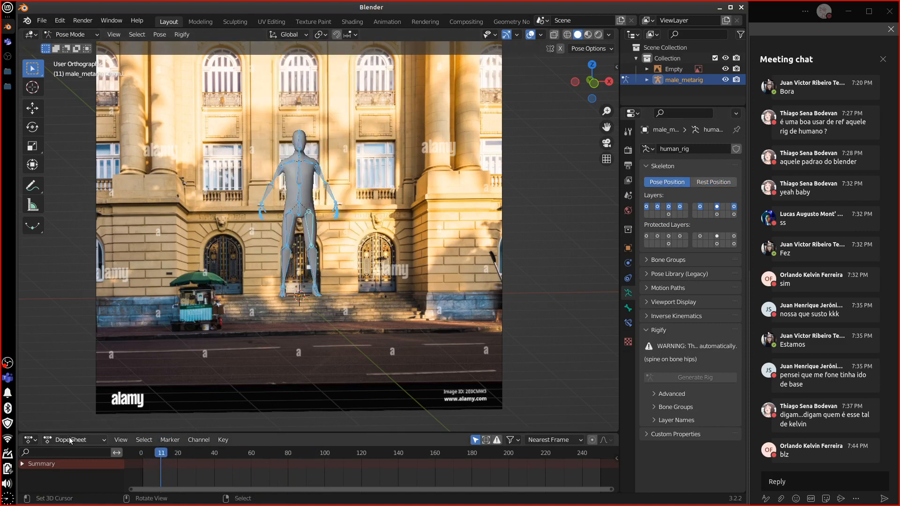
{"action": "left_click", "coordinate": [31, 439]}
{"action": "left_click", "coordinate": [154, 348]}
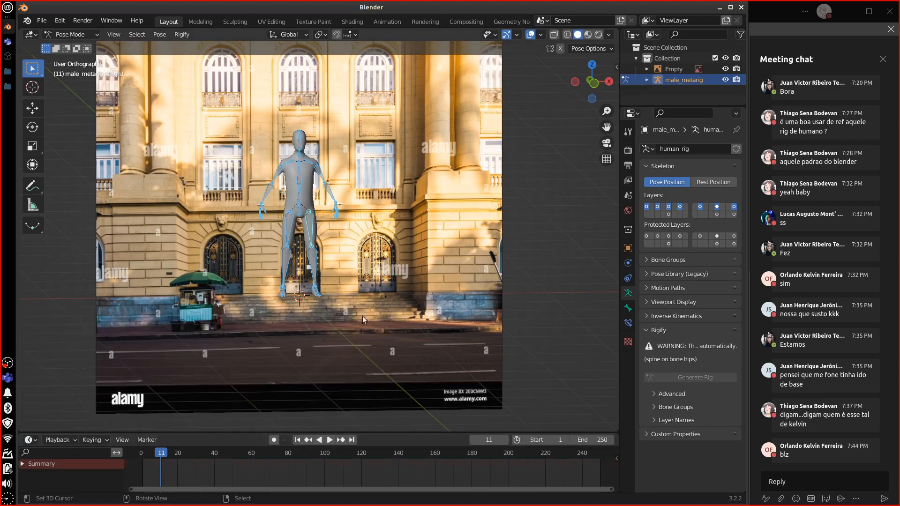
Step: Deselect the bones in front view, switch to Object Mode and select the male_metarig rig
{"action": "key", "text": "KP_1"}
{"action": "middle_click_drag", "start_coordinate": [409, 279], "coordinate": [452, 303], "text": "shift"}
{"action": "right_click", "coordinate": [491, 339]}
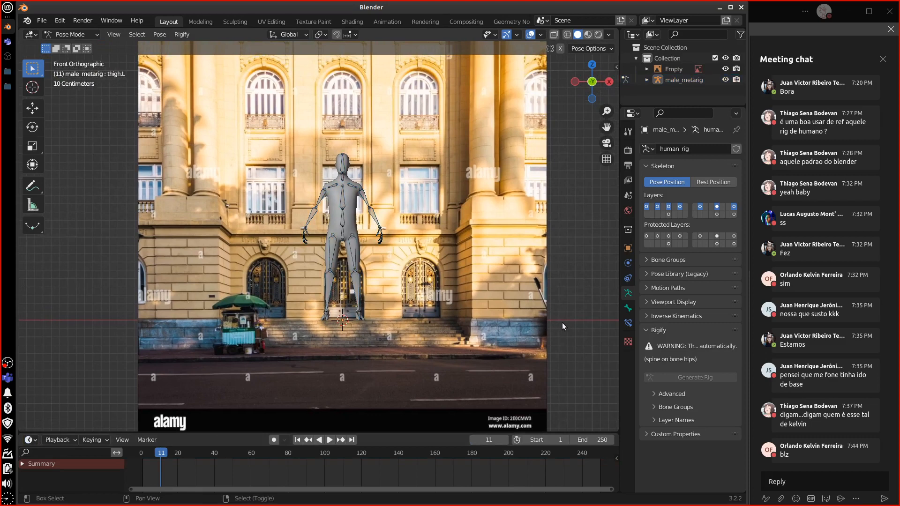
{"action": "middle_click_drag", "start_coordinate": [562, 323], "coordinate": [536, 300], "text": "shift"}
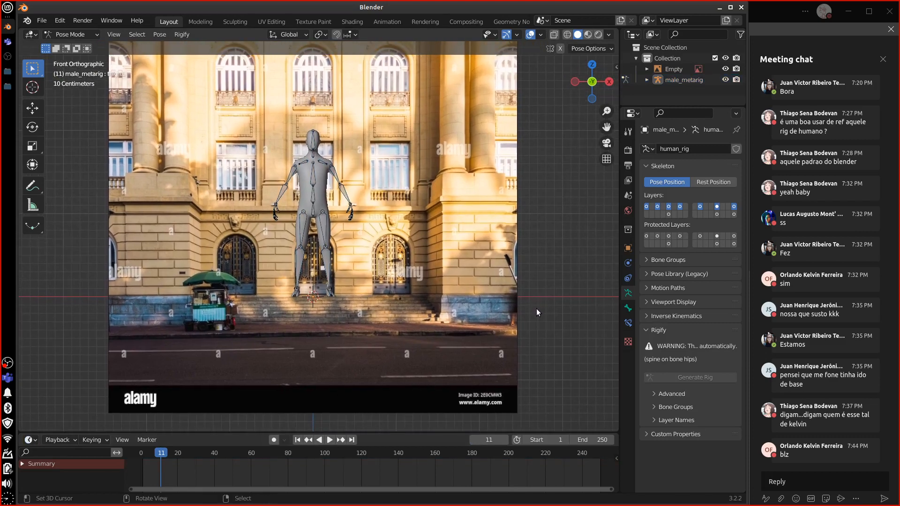
{"action": "scroll", "coordinate": [528, 314], "scroll_direction": "down", "scroll_amount": 2}
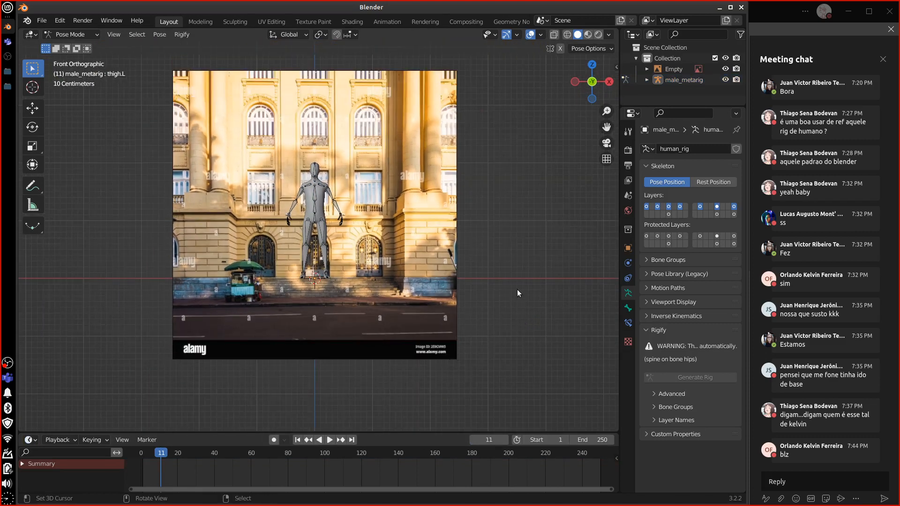
{"action": "left_click", "coordinate": [676, 70]}
{"action": "left_click", "coordinate": [99, 34]}
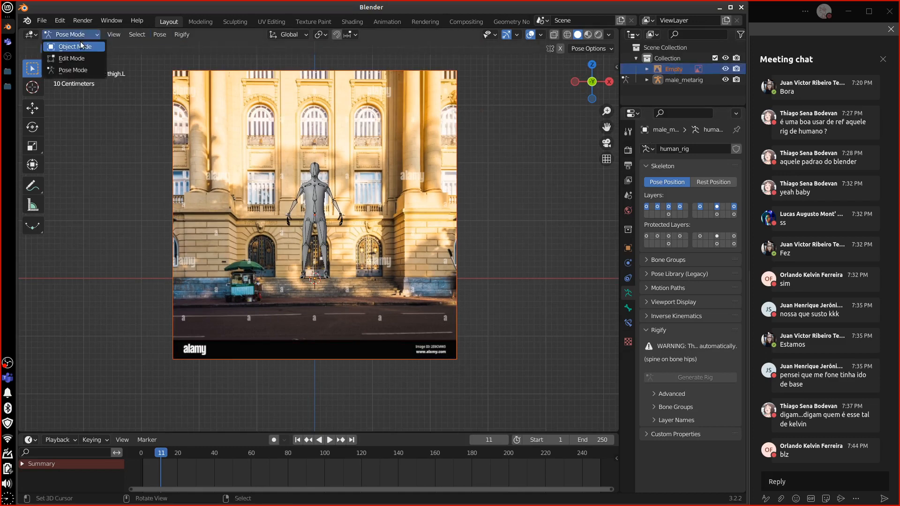
{"action": "left_click", "coordinate": [70, 45]}
{"action": "right_click", "coordinate": [323, 244]}
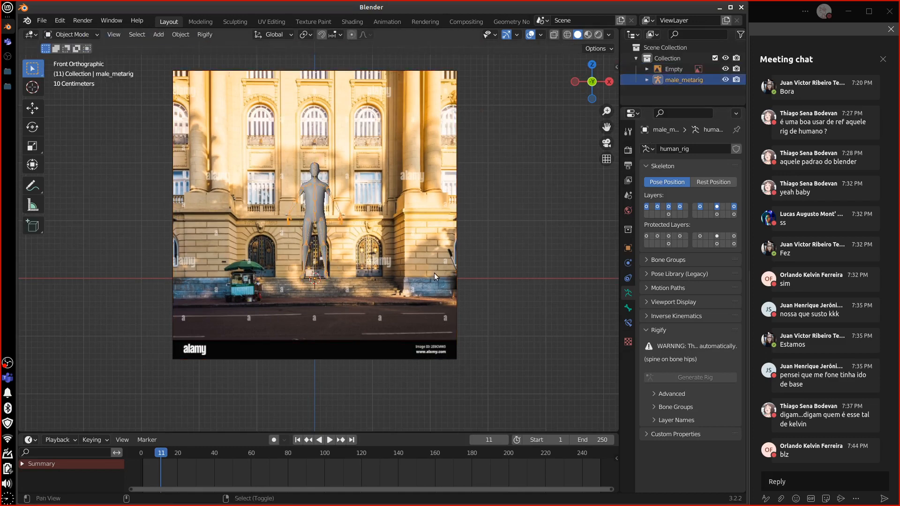
Step: Move the male_metarig rig about 3 m along X so it stands just outside the building photo
{"action": "middle_click_drag", "start_coordinate": [435, 274], "coordinate": [416, 279], "text": "shift"}
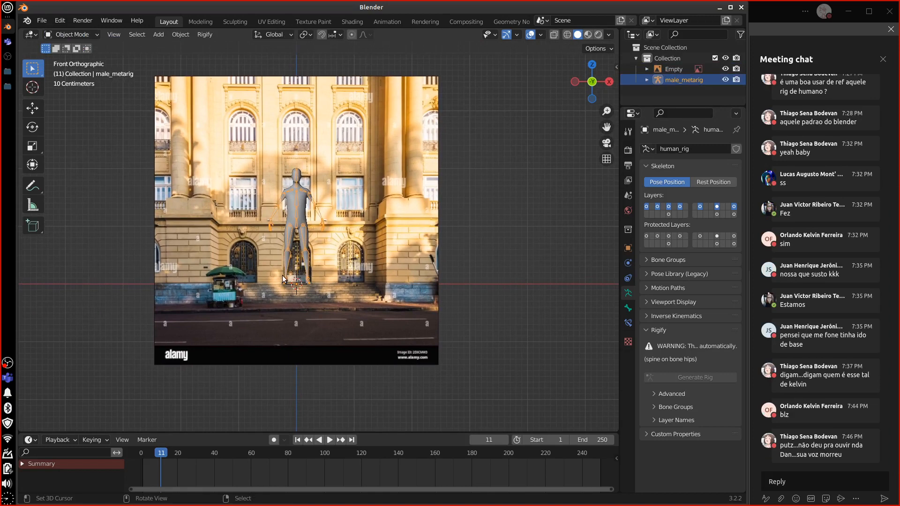
{"action": "key", "text": "g"}
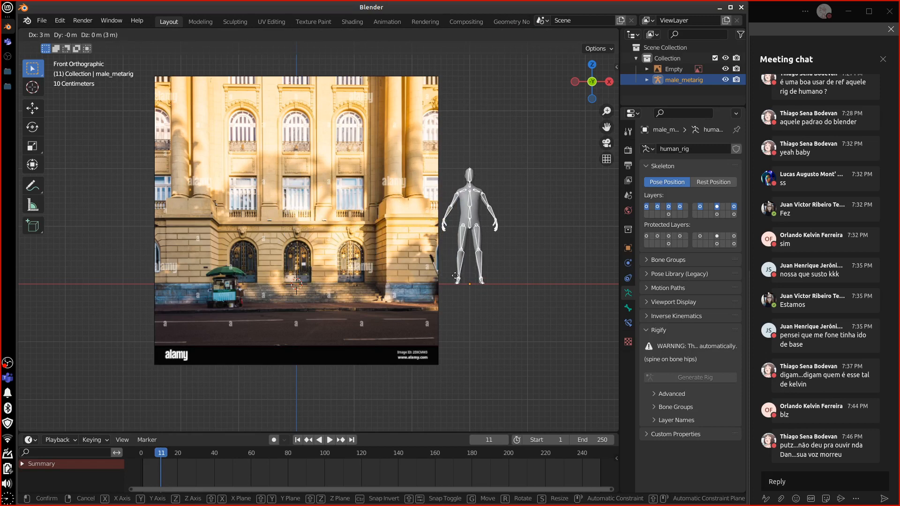
{"action": "left_click", "coordinate": [456, 277]}
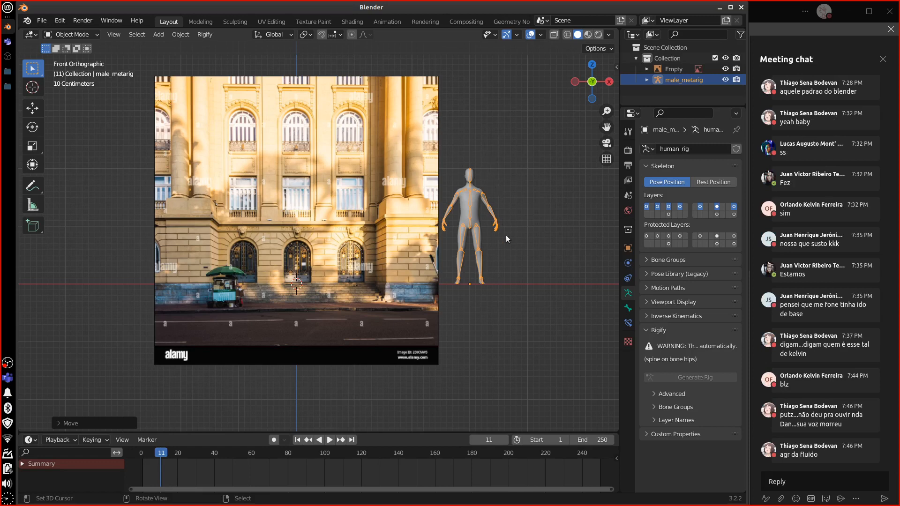
Step: Place the 3D cursor beside the human figure and annotate a vertical head-to-feet dimension line labelled 2m
{"action": "right_click", "coordinate": [522, 224], "text": "shift"}
{"action": "middle_click_drag", "start_coordinate": [520, 249], "coordinate": [438, 262], "text": "shift"}
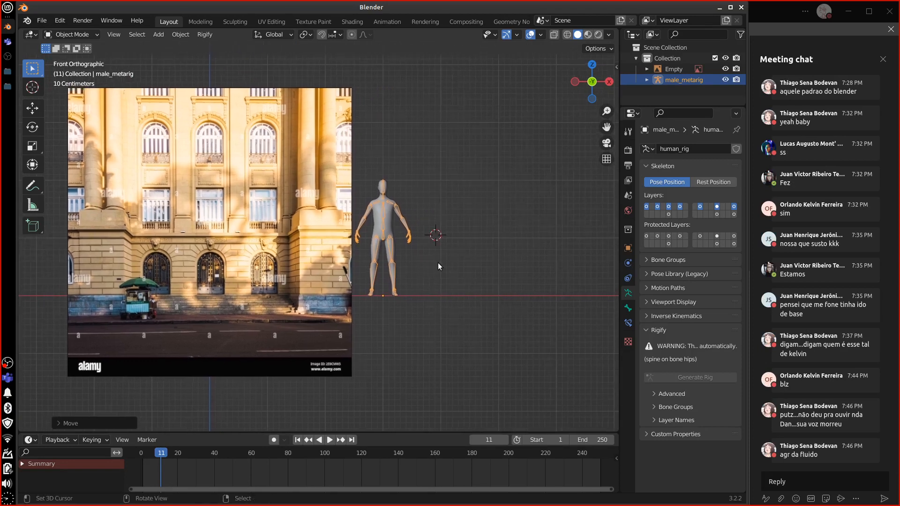
{"action": "scroll", "coordinate": [440, 262], "scroll_direction": "up", "scroll_amount": 3}
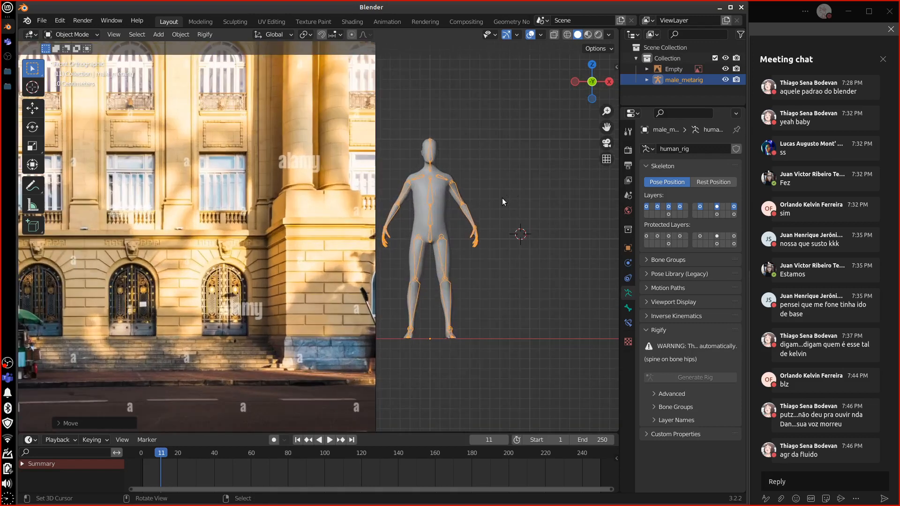
{"action": "middle_click_drag", "start_coordinate": [502, 202], "coordinate": [433, 150], "text": "shift"}
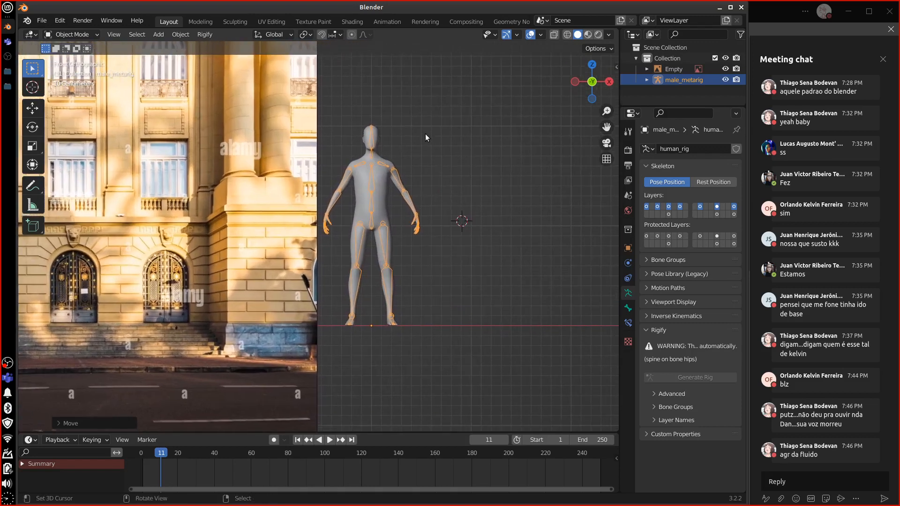
{"action": "mouse_move", "coordinate": [434, 124]}
{"action": "left_mouse_down"}
{"action": "mouse_move", "coordinate": [433, 318]}
{"action": "mouse_move", "coordinate": [424, 324]}
{"action": "left_mouse_up"}
{"action": "mouse_move", "coordinate": [449, 212]}
{"action": "left_mouse_down"}
{"action": "mouse_move", "coordinate": [465, 223]}
{"action": "mouse_move", "coordinate": [493, 214]}
{"action": "left_mouse_up"}
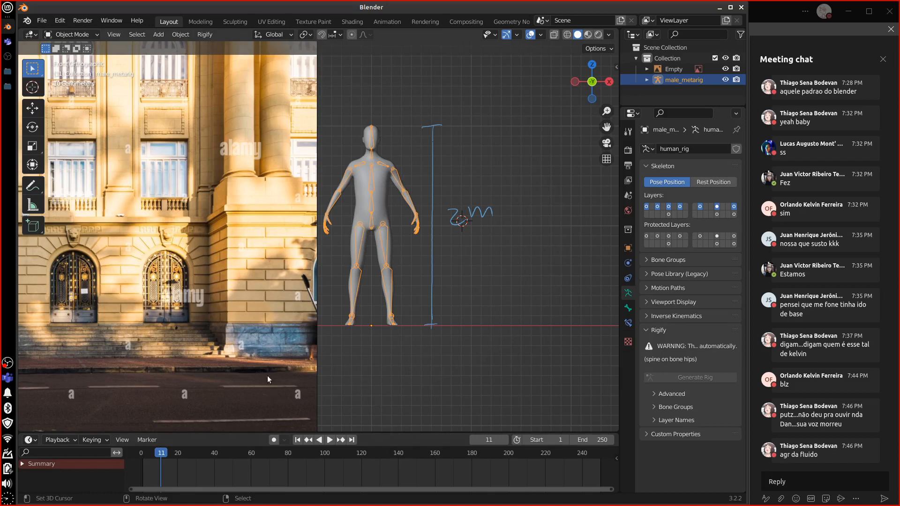
Step: Review the Armature and Object contents of male_rigged_basemesh.blend through Append, selecting male_basemesh and male_metarig without importing them again
{"action": "left_click", "coordinate": [42, 20]}
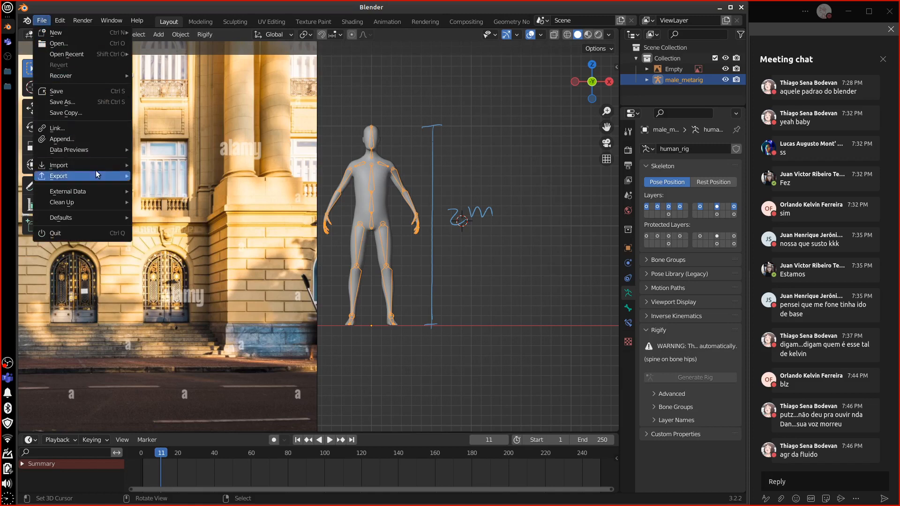
{"action": "left_click", "coordinate": [93, 140]}
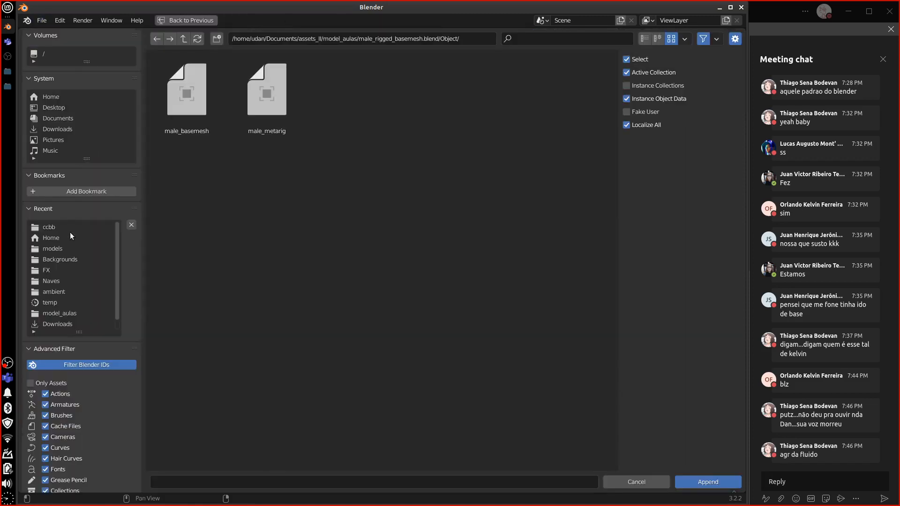
{"action": "double_click", "coordinate": [184, 39]}
{"action": "left_click", "coordinate": [188, 179]}
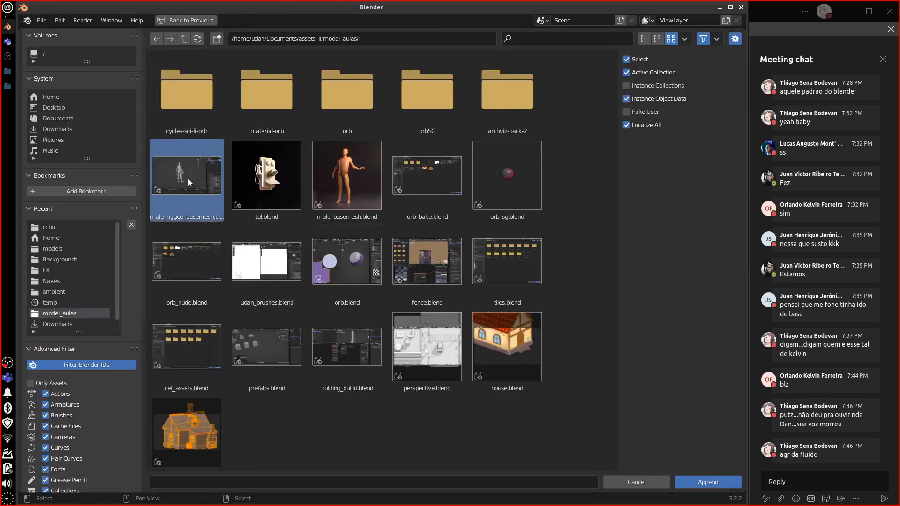
{"action": "double_click", "coordinate": [187, 180]}
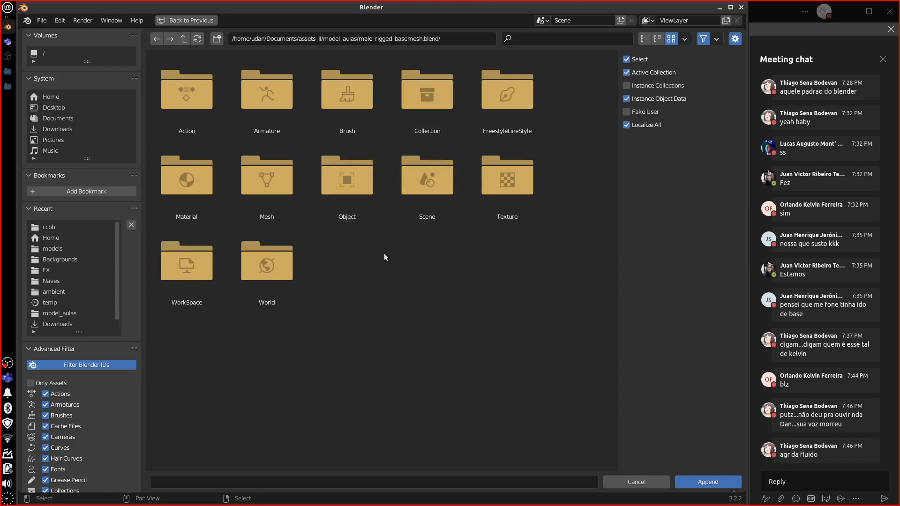
{"action": "double_click", "coordinate": [274, 100]}
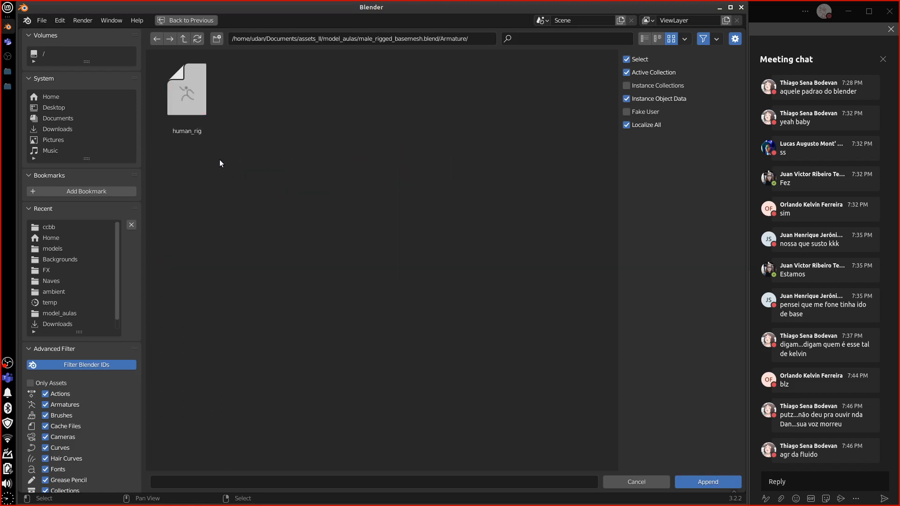
{"action": "left_click", "coordinate": [184, 38]}
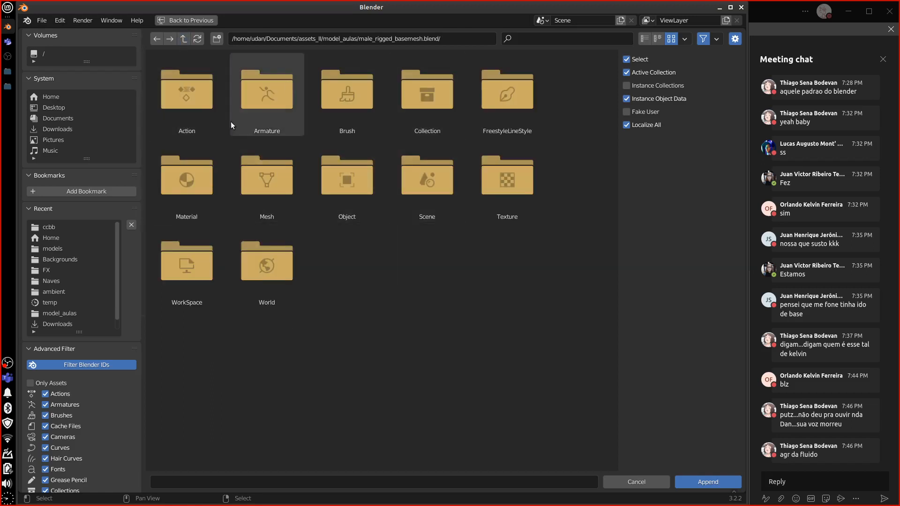
{"action": "double_click", "coordinate": [351, 199]}
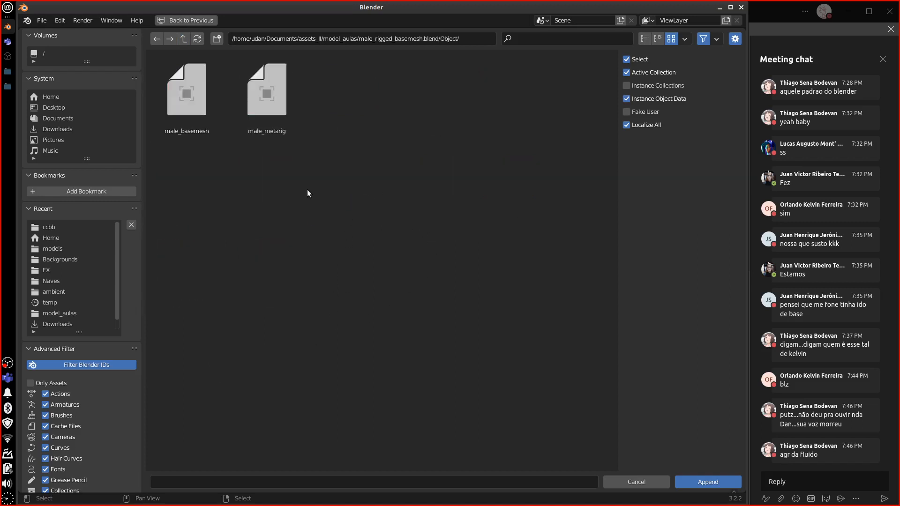
{"action": "left_click_drag", "start_coordinate": [308, 192], "coordinate": [168, 104]}
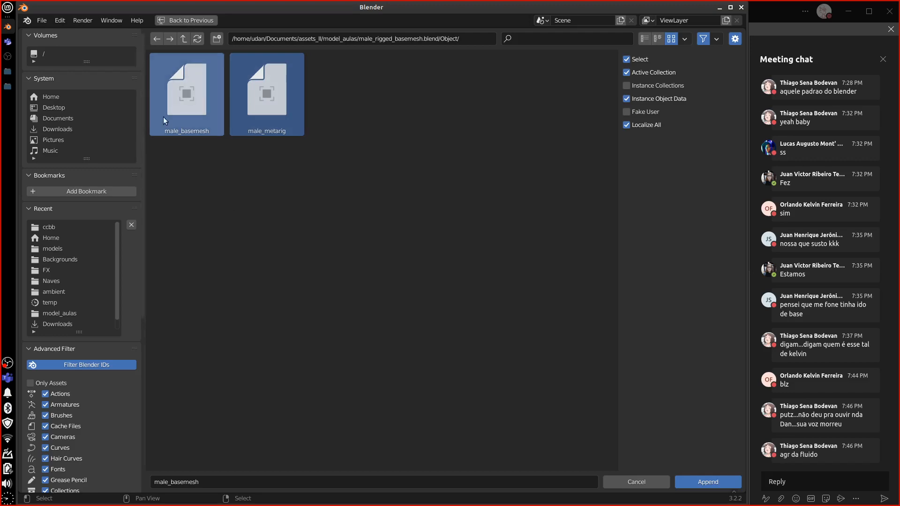
{"action": "left_click", "coordinate": [640, 482]}
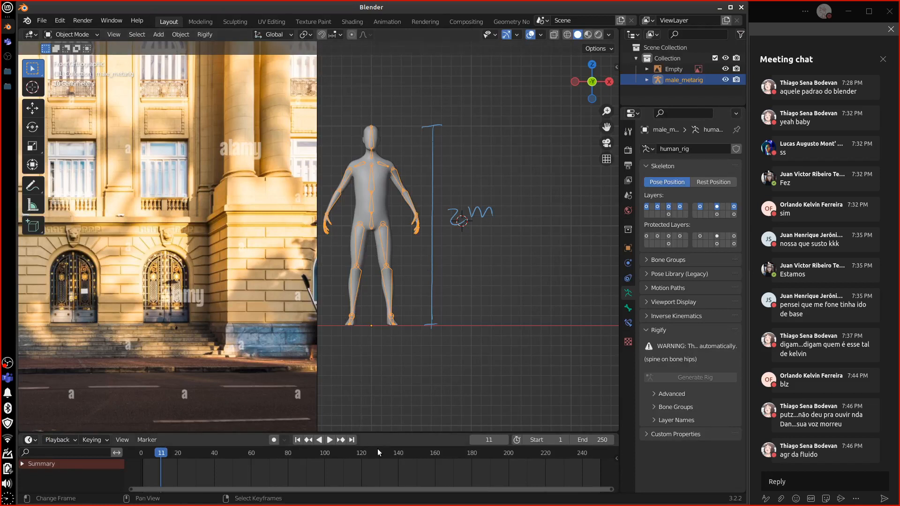
Step: Shrink the timeline area and annotate a horizontal mark across the 2m dimension line at about the figure's chin height
{"action": "left_click_drag", "start_coordinate": [411, 431], "coordinate": [411, 478]}
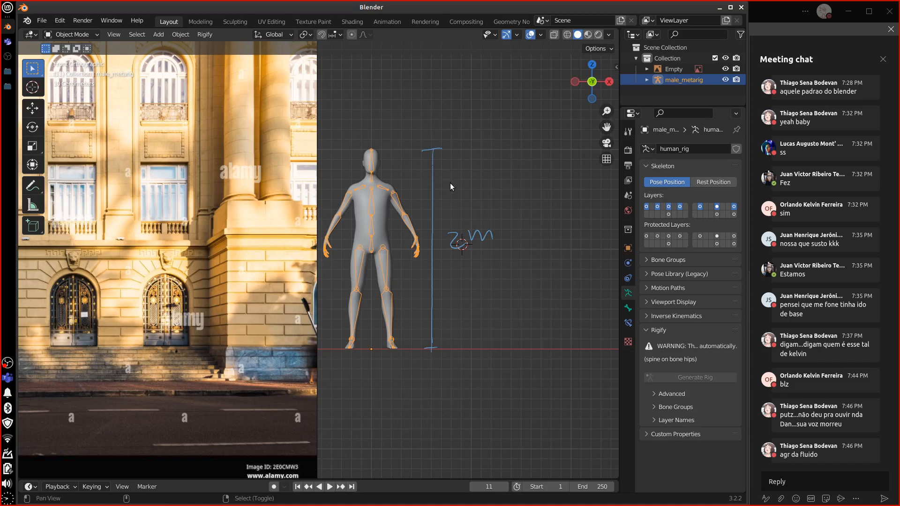
{"action": "middle_click_drag", "start_coordinate": [449, 183], "coordinate": [461, 186], "text": "shift"}
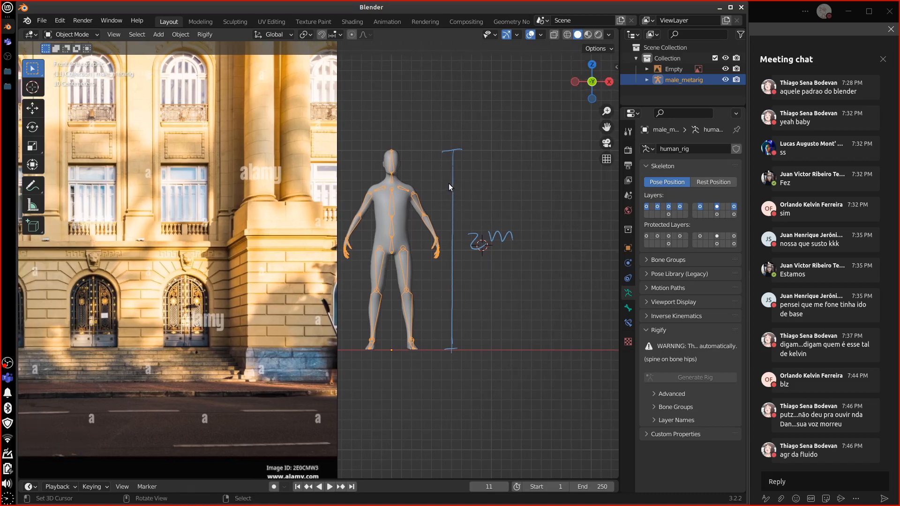
{"action": "left_click_drag", "start_coordinate": [467, 179], "coordinate": [437, 181]}
Step: Scale the male_metarig rig uniformly to 0.85 to match the lower annotation mark and leave the rig selected
{"action": "key", "text": "s"}
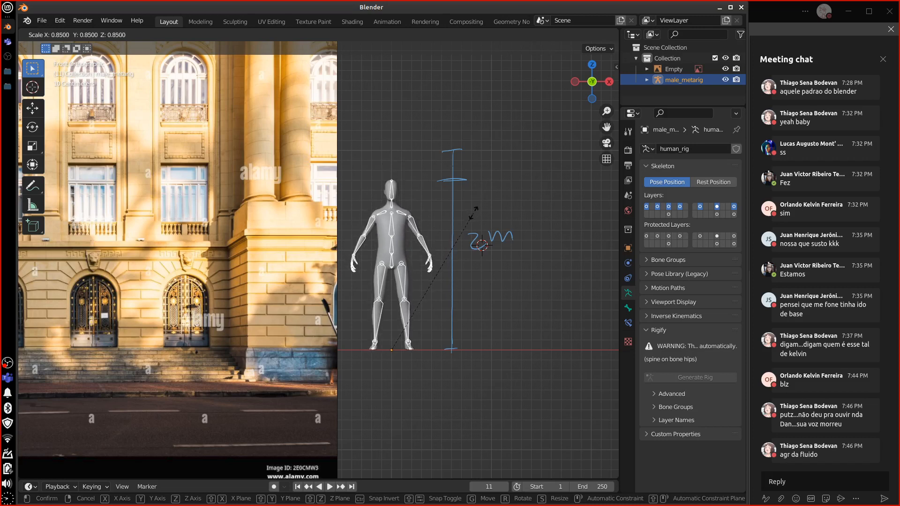
{"action": "left_click", "coordinate": [475, 211]}
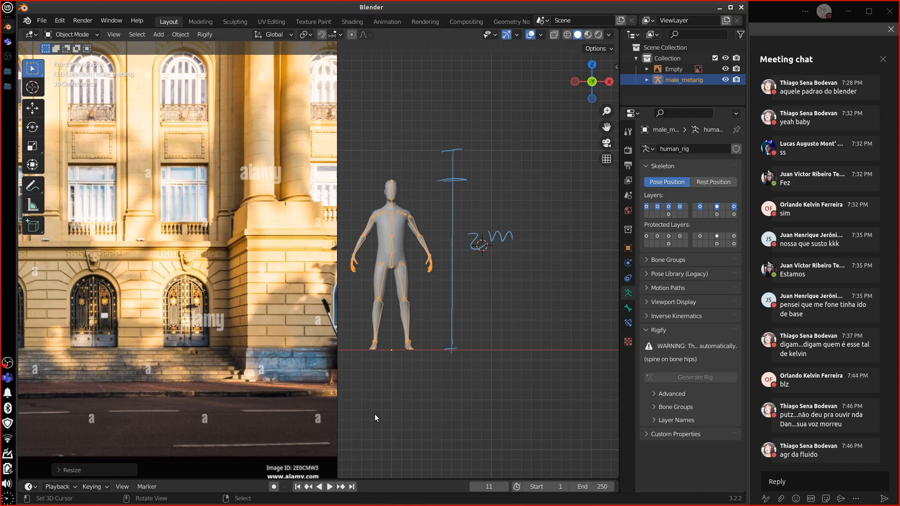
{"action": "left_click", "coordinate": [406, 243]}
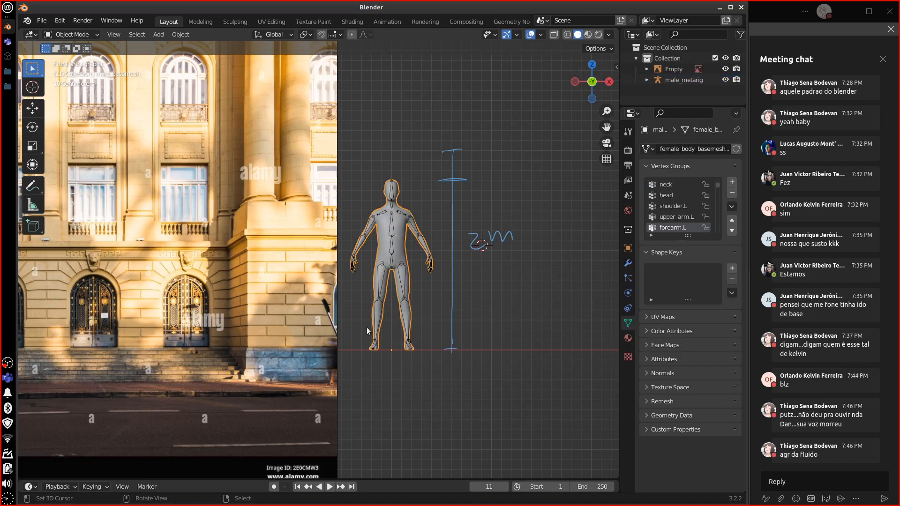
{"action": "left_click", "coordinate": [392, 232]}
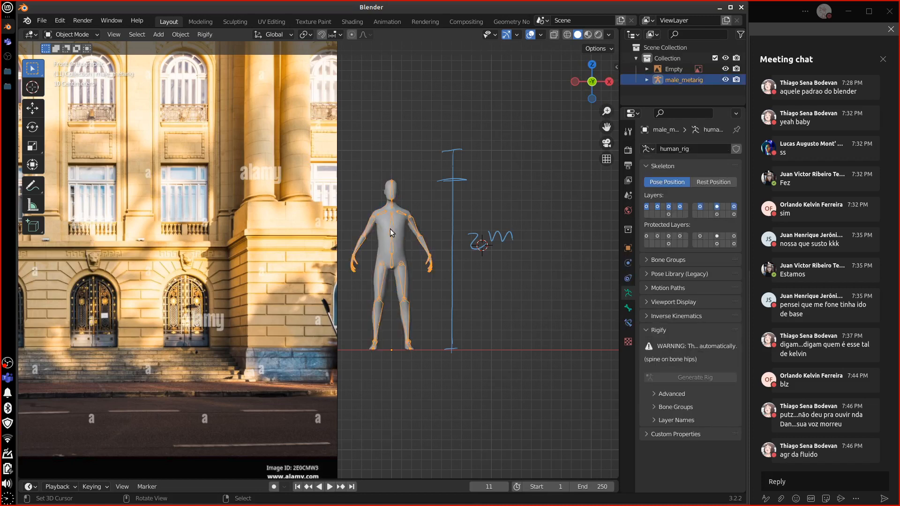
Step: Inspect the transform and dimension values of the male_metarig rig and its body mesh
{"action": "left_click", "coordinate": [616, 66]}
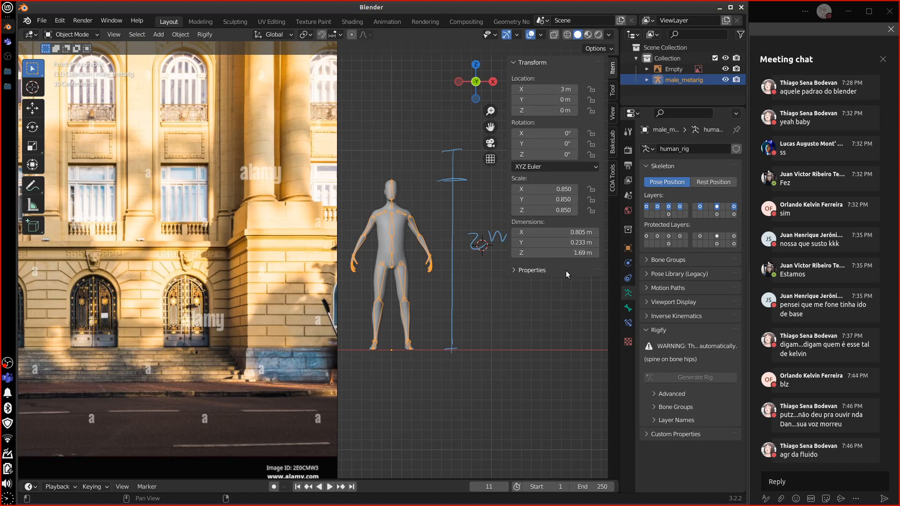
{"action": "left_click", "coordinate": [407, 292]}
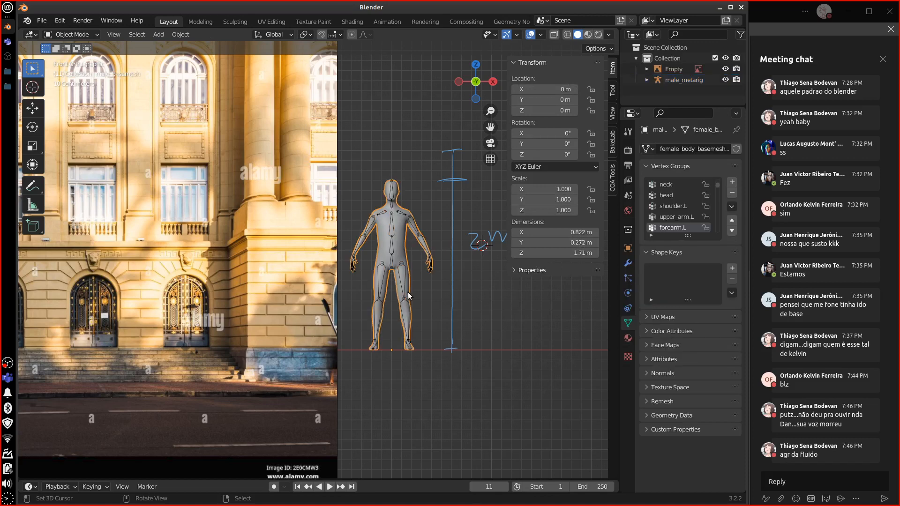
{"action": "left_click", "coordinate": [406, 289]}
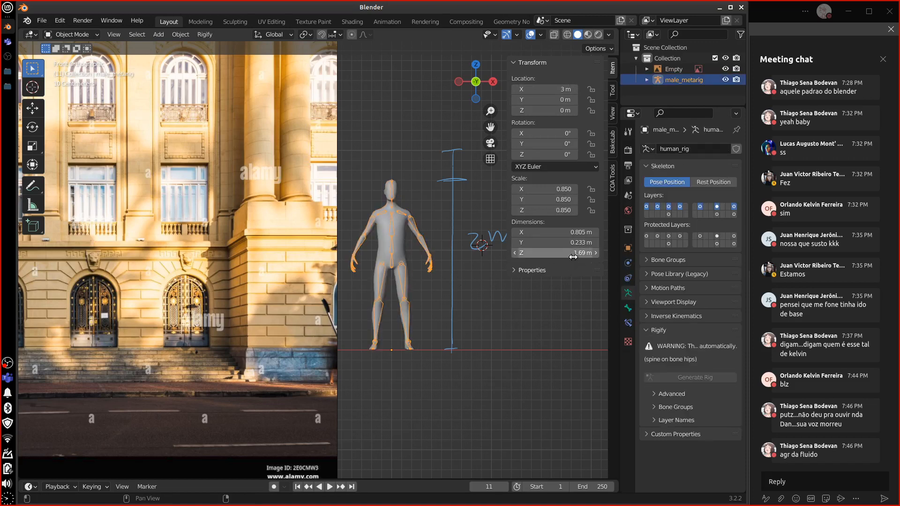
Step: Select the body mesh together with male_metarig and apply Rotation & Scale to both, leaving only the rig selected
{"action": "left_click", "coordinate": [407, 285]}
{"action": "left_click", "coordinate": [407, 287]}
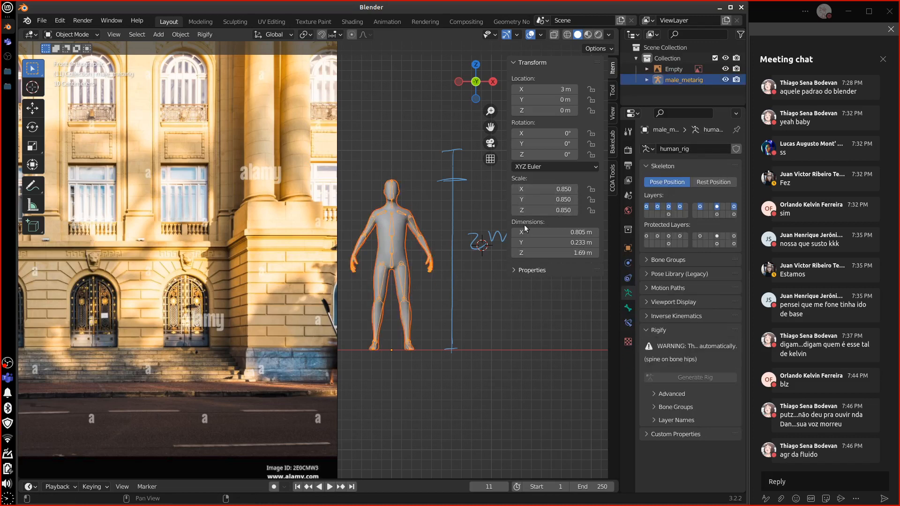
{"action": "left_click", "coordinate": [187, 36]}
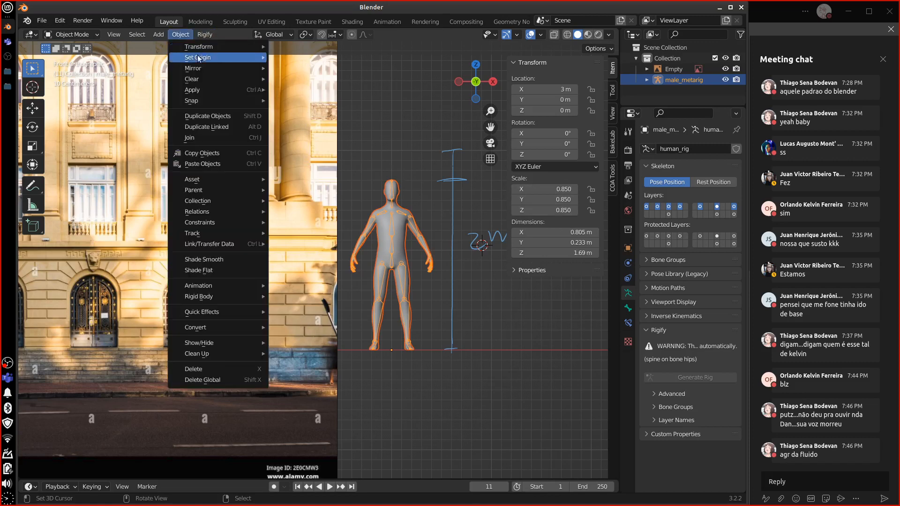
{"action": "mouse_move", "coordinate": [264, 95]}
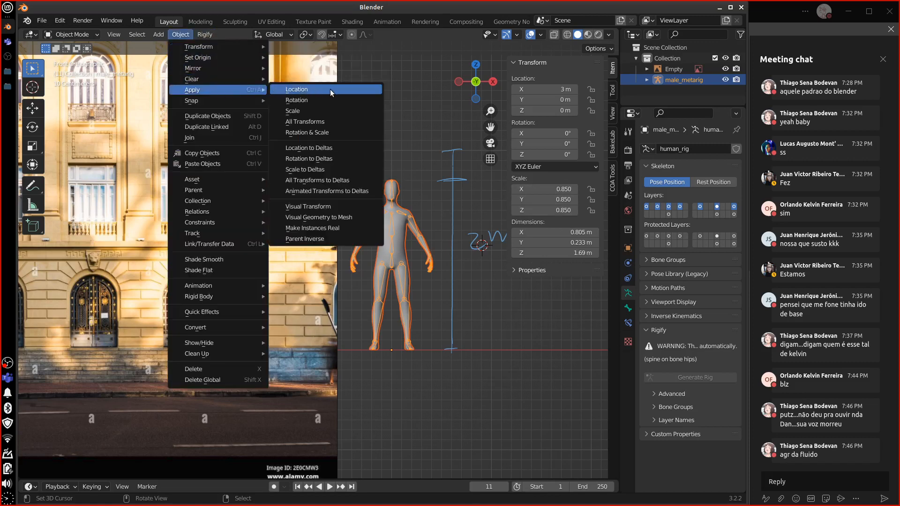
{"action": "left_click", "coordinate": [329, 133]}
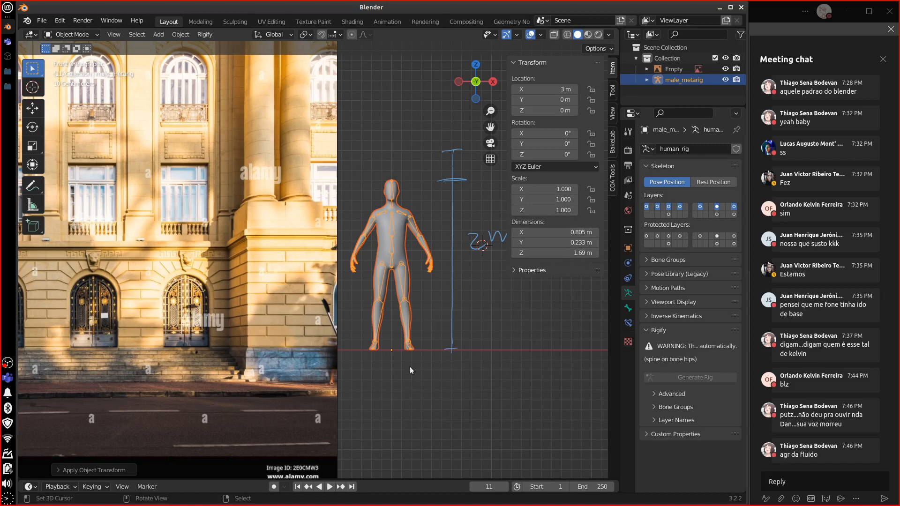
{"action": "left_click", "coordinate": [407, 311]}
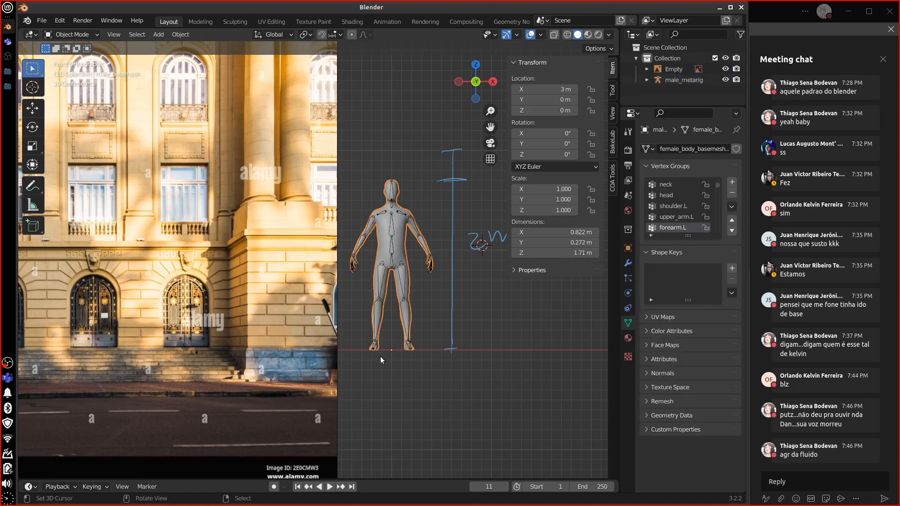
{"action": "left_click", "coordinate": [407, 306]}
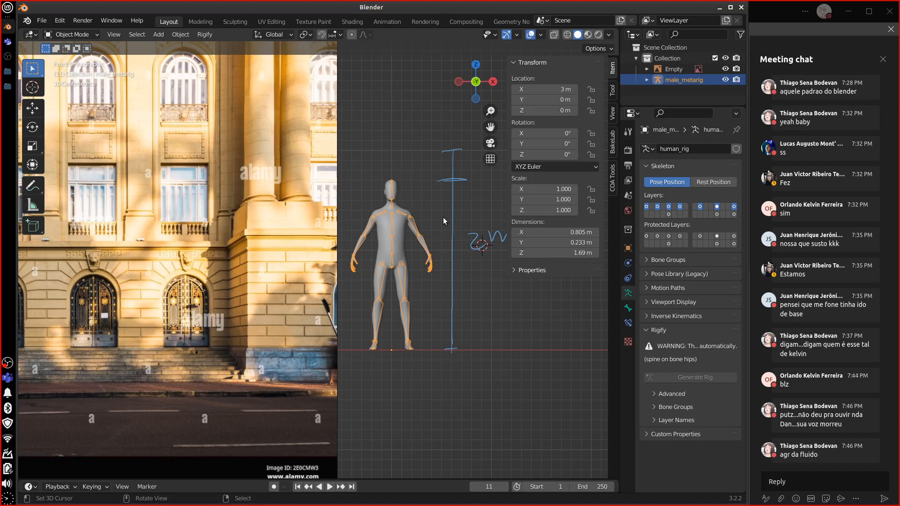
Step: Erase the 2m dimension annotations beside the figure and select the building reference image
{"action": "mouse_move", "coordinate": [452, 152]}
{"action": "right_mouse_down"}
{"action": "mouse_move", "coordinate": [455, 332]}
{"action": "mouse_move", "coordinate": [454, 226]}
{"action": "mouse_move", "coordinate": [484, 244]}
{"action": "mouse_move", "coordinate": [457, 217]}
{"action": "mouse_move", "coordinate": [488, 277]}
{"action": "right_mouse_up"}
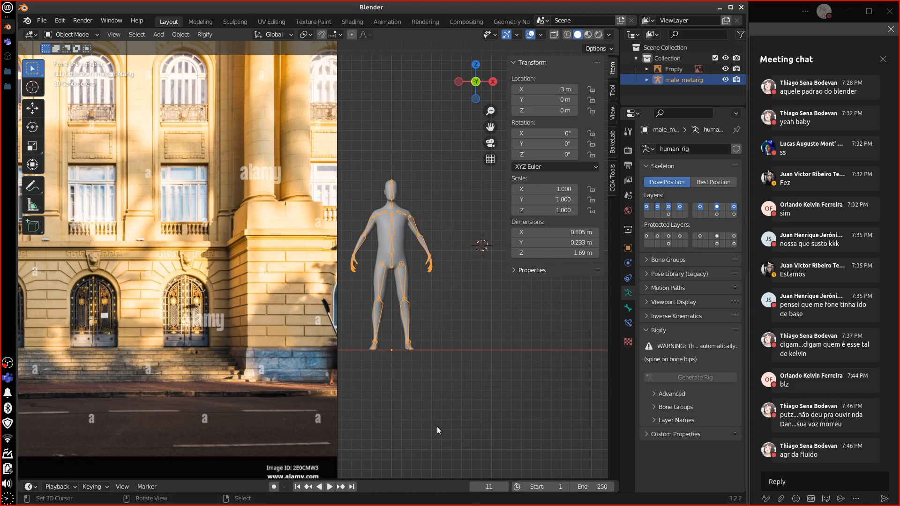
{"action": "left_click", "coordinate": [317, 392]}
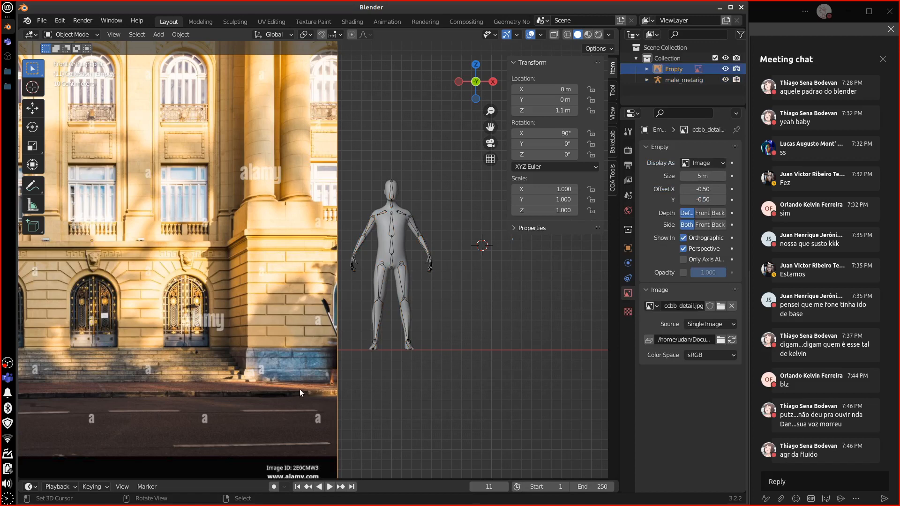
{"action": "middle_click_drag", "start_coordinate": [299, 389], "coordinate": [393, 400], "text": "shift"}
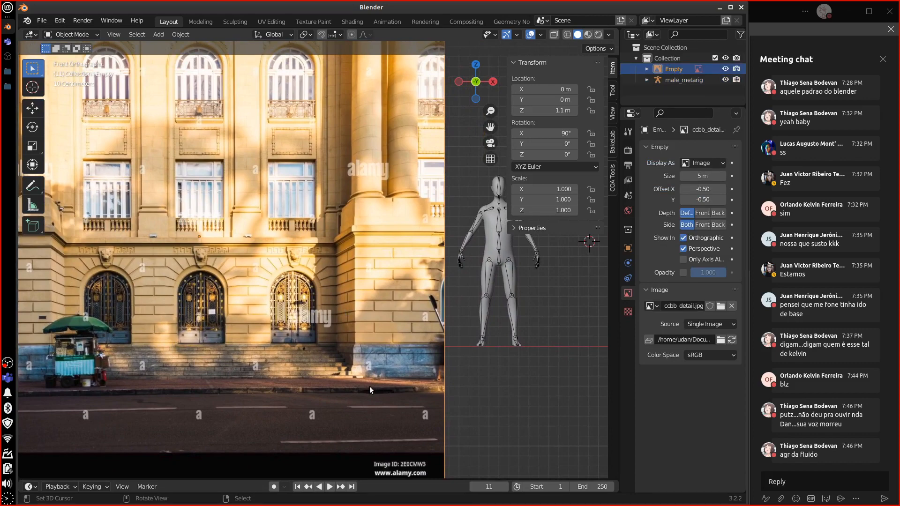
{"action": "scroll", "coordinate": [372, 386], "scroll_direction": "down", "scroll_amount": 6}
{"action": "scroll", "coordinate": [375, 388], "scroll_direction": "up", "scroll_amount": 2}
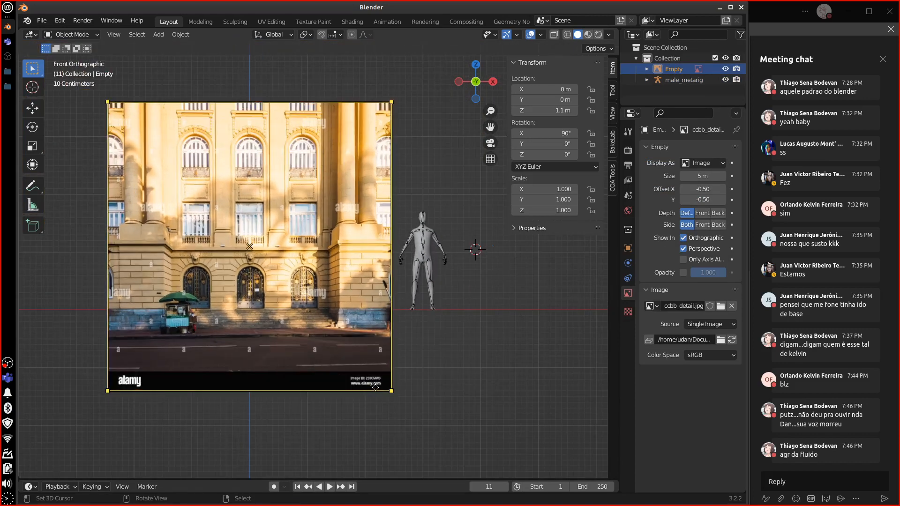
{"action": "key", "text": "g"}
{"action": "key", "text": "Escape"}
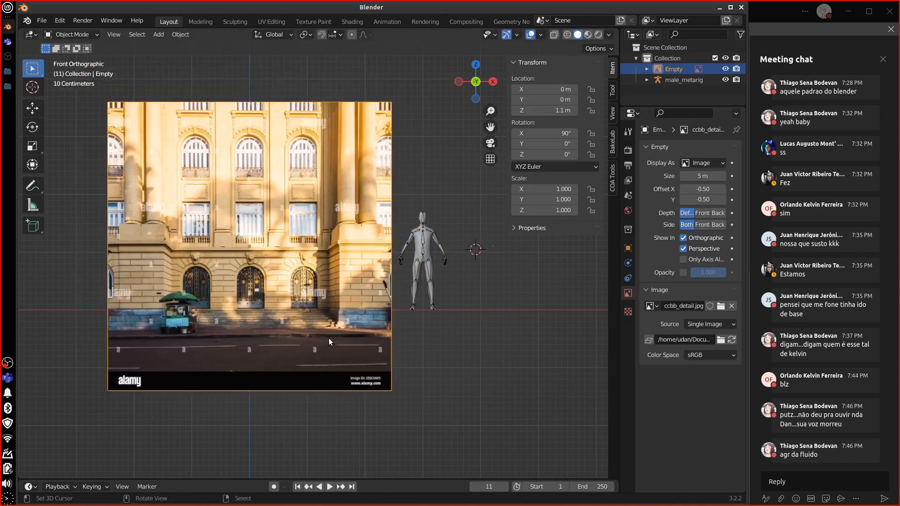
{"action": "middle_click_drag", "start_coordinate": [298, 334], "coordinate": [348, 352], "text": "shift"}
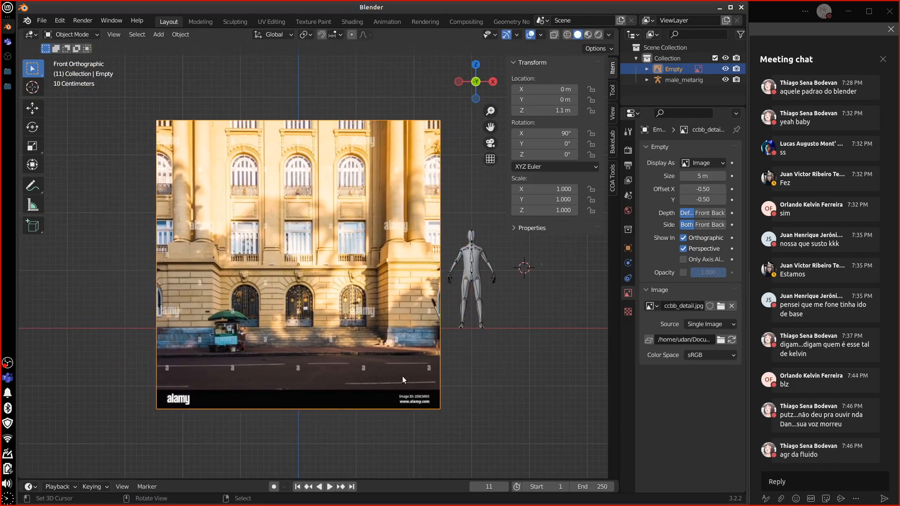
Step: Set the 3D cursor's X, Y and Z location to 0 m and hide the sidebar
{"action": "left_click", "coordinate": [611, 115]}
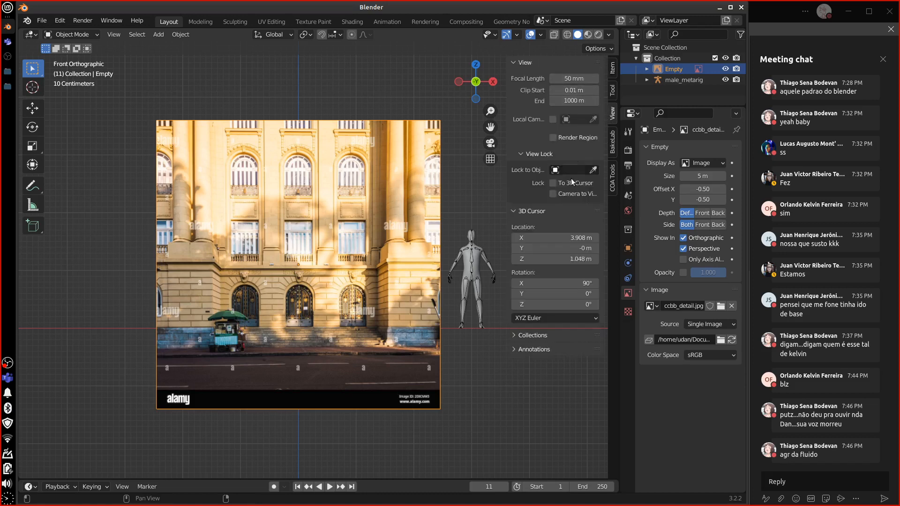
{"action": "left_click", "coordinate": [579, 237]}
{"action": "type", "text": "0"}
{"action": "key", "text": "Return"}
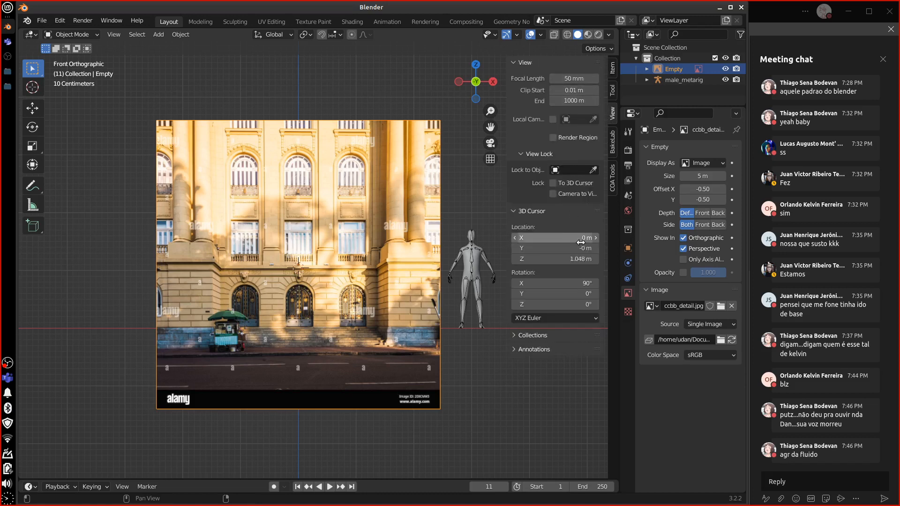
{"action": "left_click", "coordinate": [581, 248]}
{"action": "type", "text": "0"}
{"action": "key", "text": "Return"}
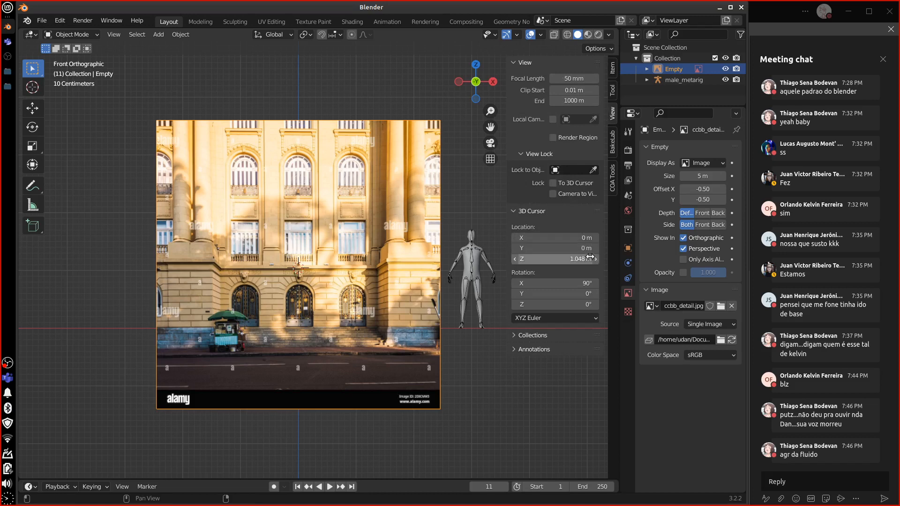
{"action": "left_click", "coordinate": [589, 258]}
{"action": "type", "text": "0"}
{"action": "key", "text": "Return"}
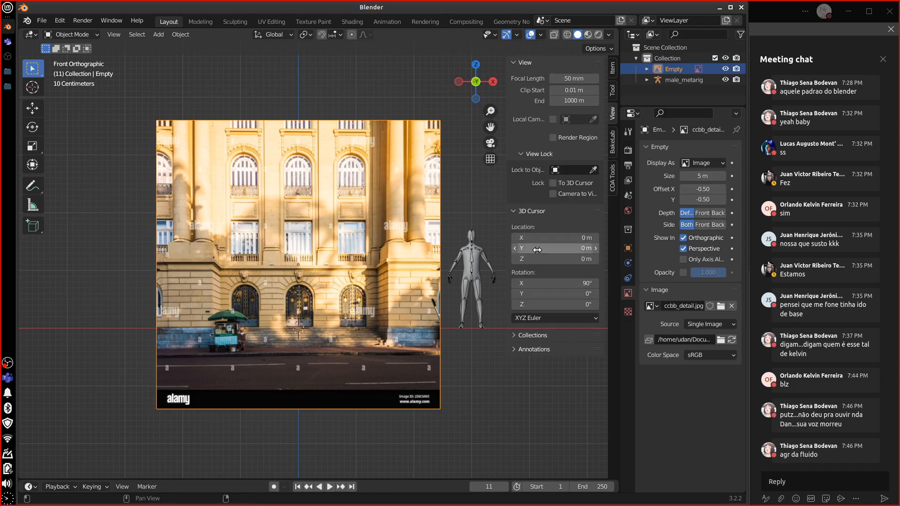
{"action": "left_click_drag", "start_coordinate": [508, 231], "coordinate": [659, 238]}
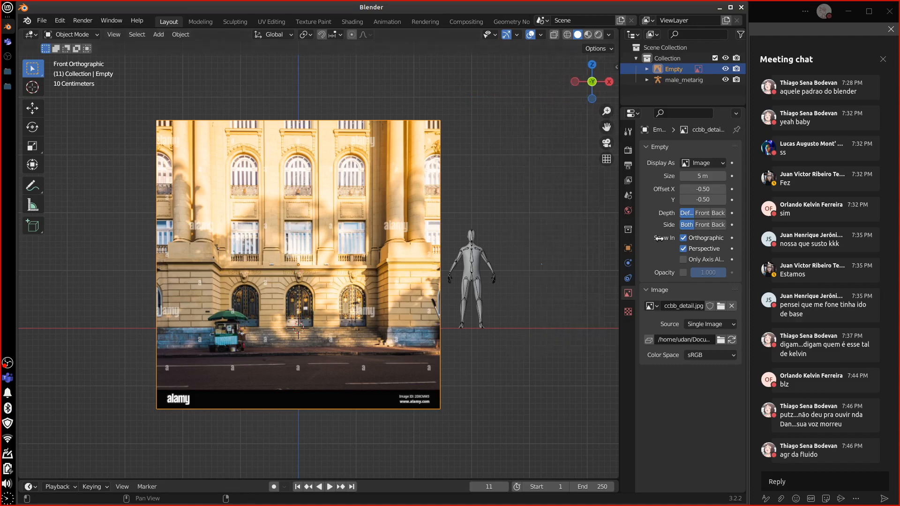
Step: Move male_metarig along the global X axis to the world origin, in line with the building's central door
{"action": "scroll", "coordinate": [446, 387], "scroll_direction": "up", "scroll_amount": 3}
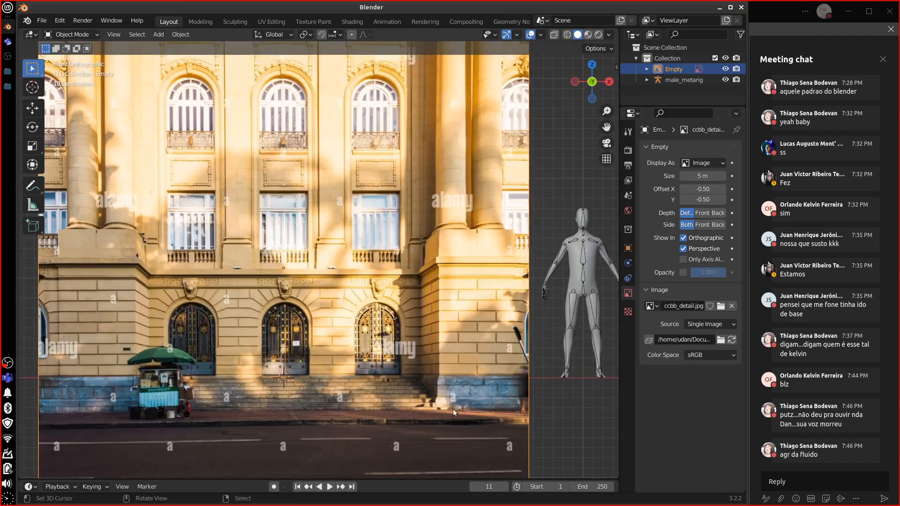
{"action": "middle_click_drag", "start_coordinate": [460, 404], "coordinate": [438, 343], "text": "shift"}
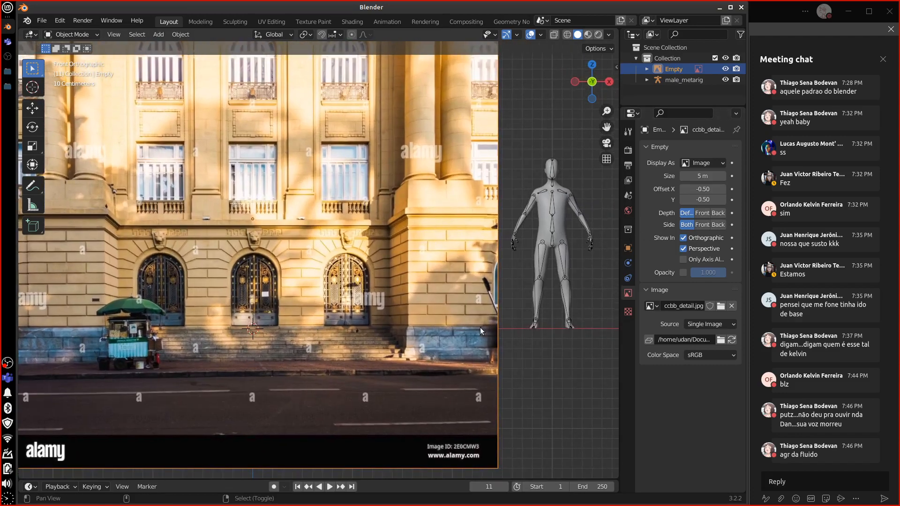
{"action": "left_click", "coordinate": [570, 306]}
{"action": "key", "text": "g"}
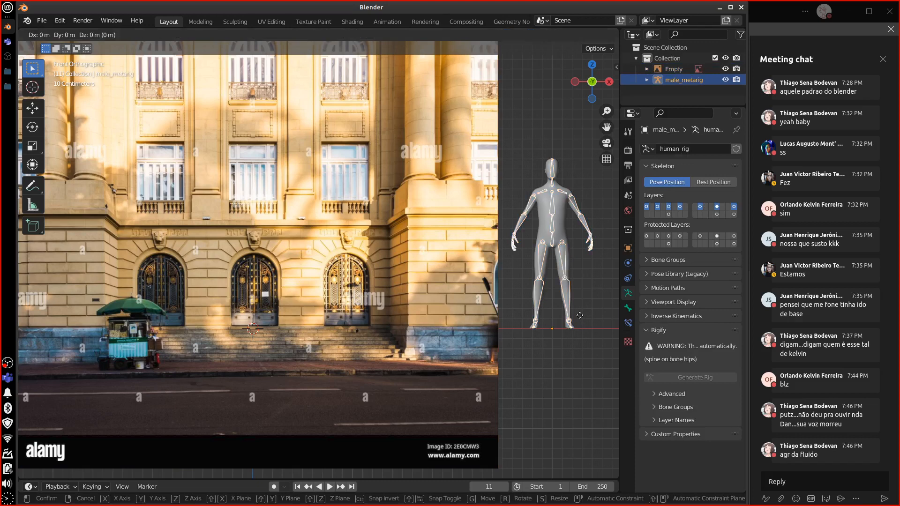
{"action": "key", "text": "x"}
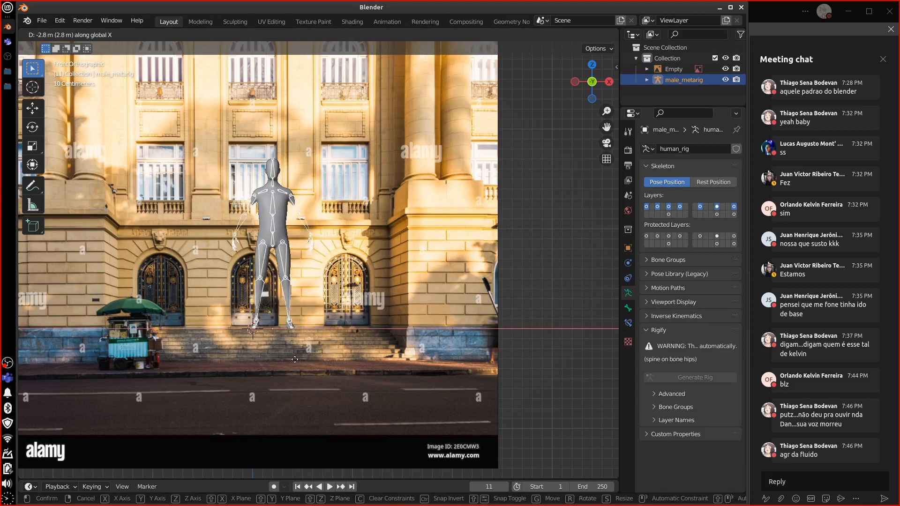
{"action": "left_click", "coordinate": [277, 360]}
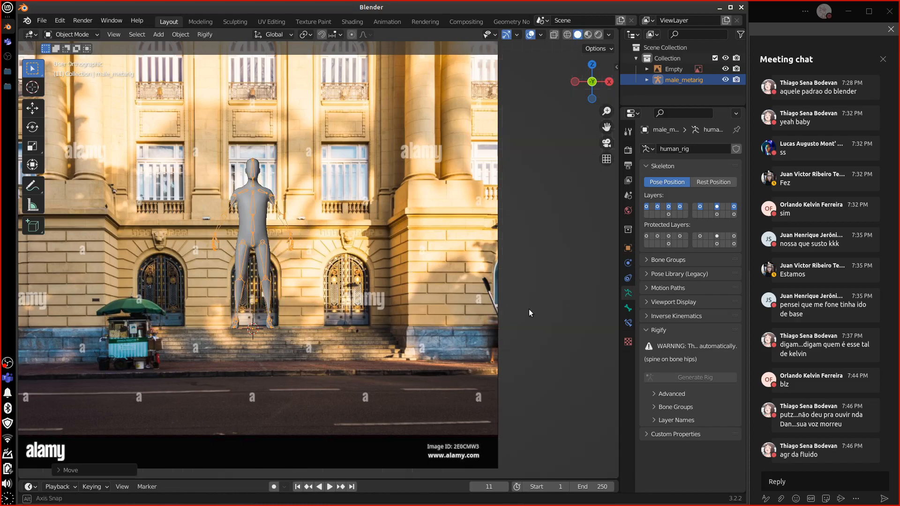
Step: Set the building reference image's depth to Back so the figure displays in front, and return to the front view
{"action": "middle_click_drag", "start_coordinate": [529, 309], "coordinate": [423, 324]}
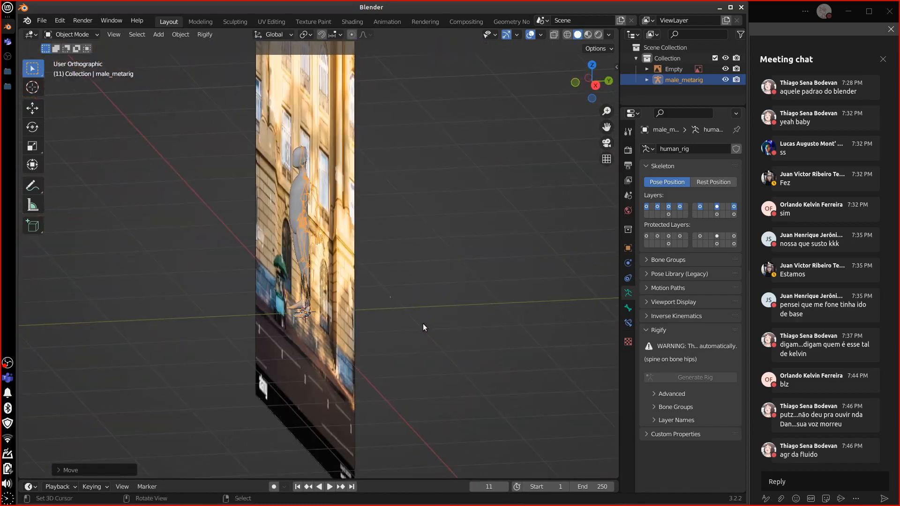
{"action": "left_click", "coordinate": [353, 347]}
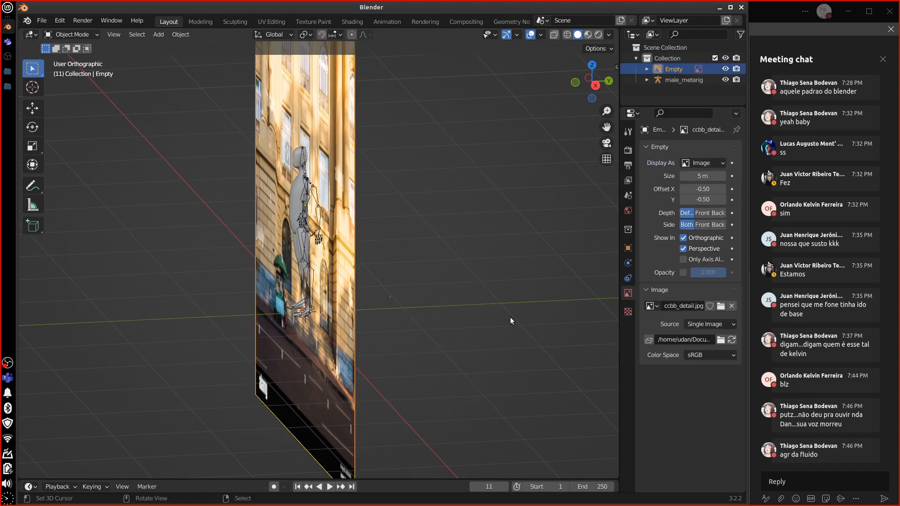
{"action": "left_click_drag", "start_coordinate": [617, 296], "coordinate": [583, 299]}
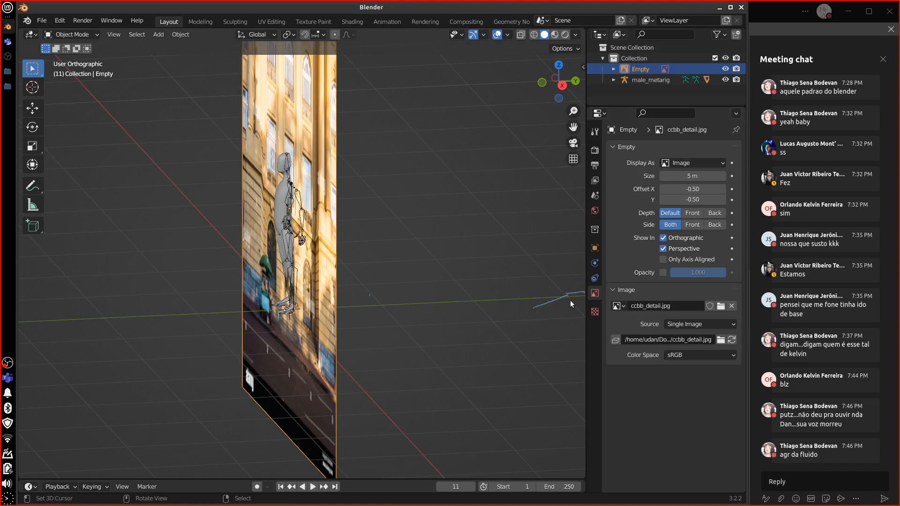
{"action": "left_click", "coordinate": [715, 213]}
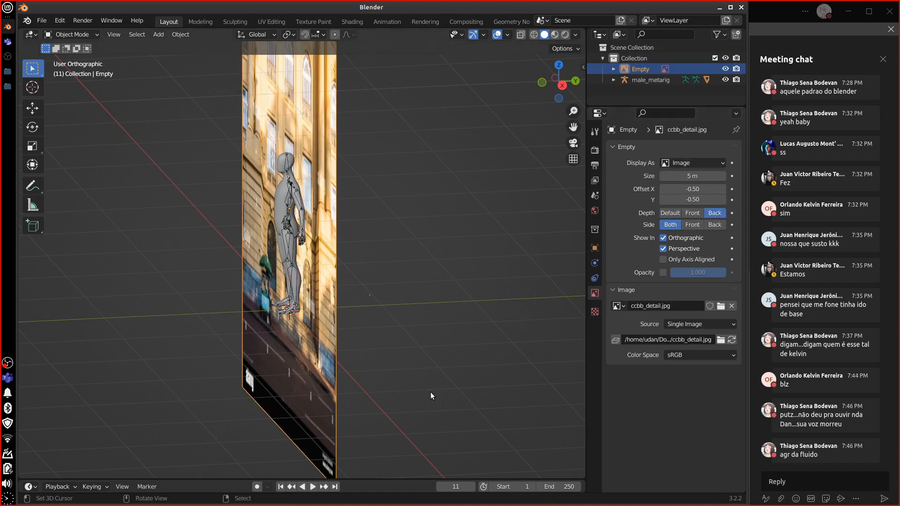
{"action": "key", "text": "KP_1"}
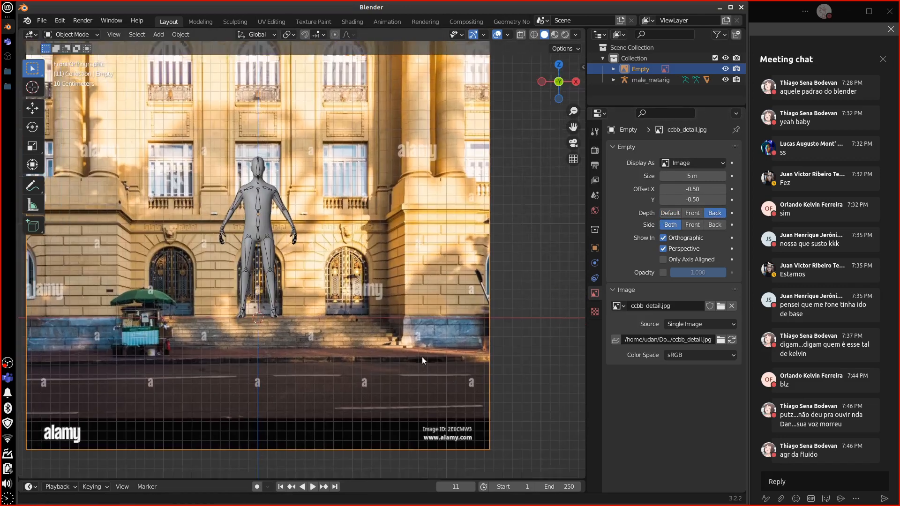
{"action": "scroll", "coordinate": [468, 358], "scroll_direction": "down", "scroll_amount": 1}
{"action": "scroll", "coordinate": [466, 359], "scroll_direction": "down", "scroll_amount": 1}
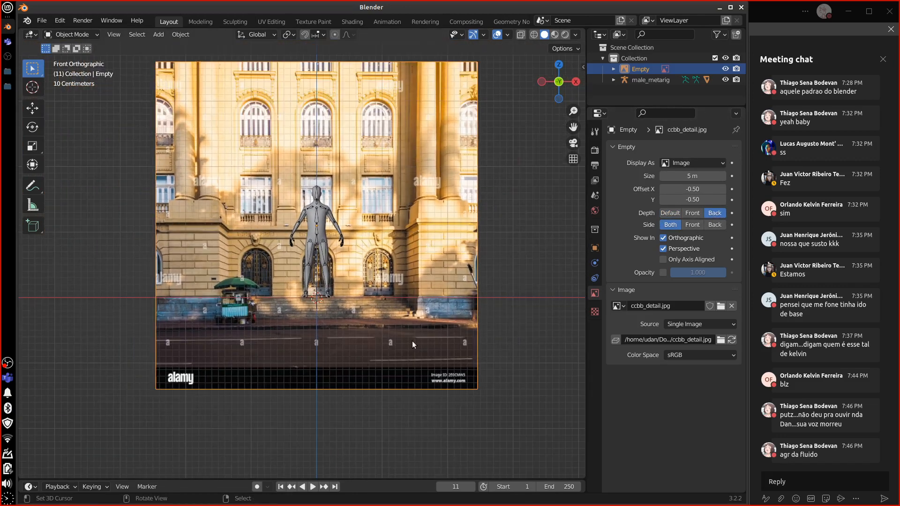
{"action": "middle_click_drag", "start_coordinate": [395, 281], "coordinate": [420, 320], "text": "shift"}
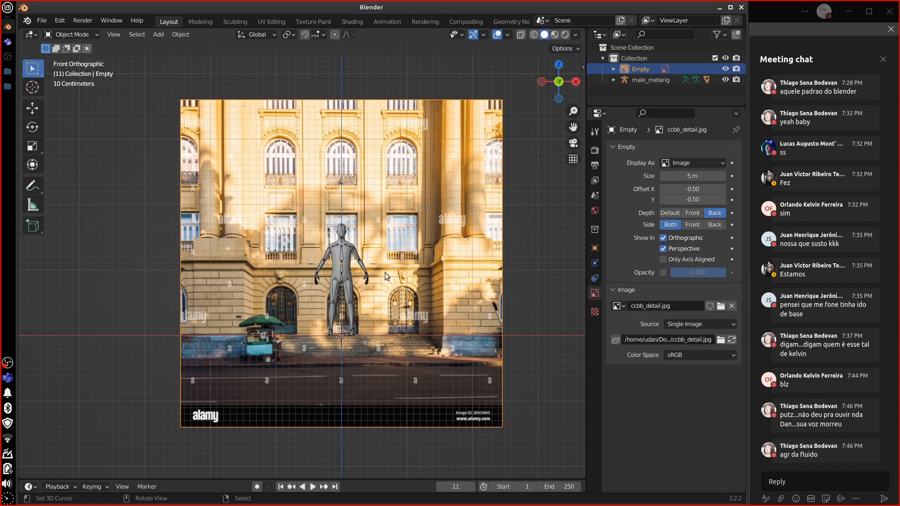
{"action": "key", "text": "s"}
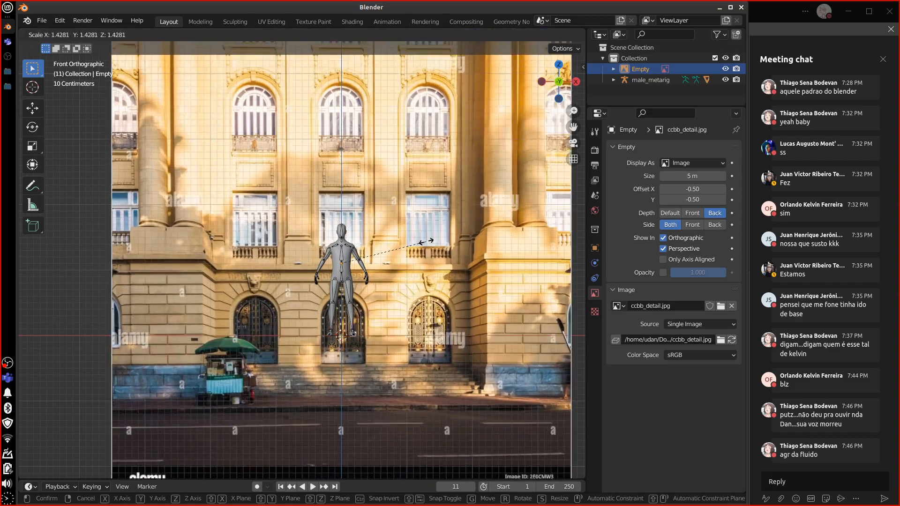
{"action": "key", "text": "Escape"}
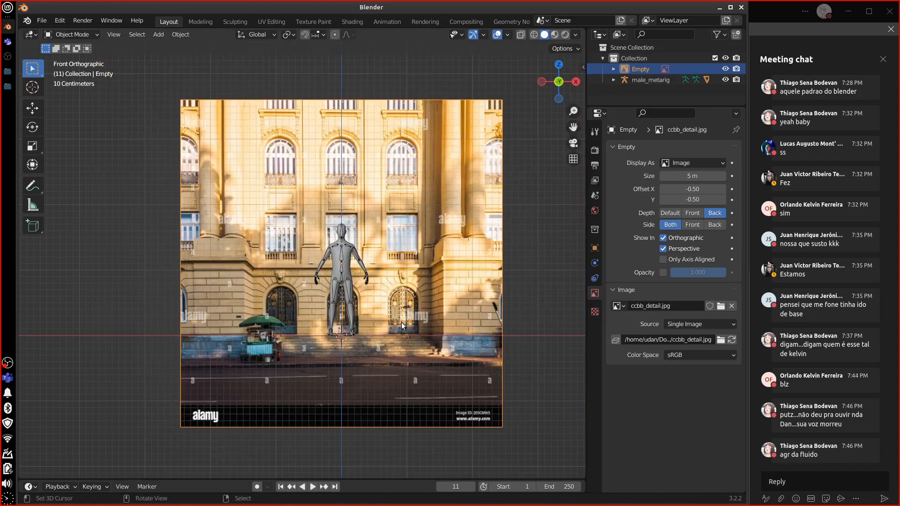
{"action": "key", "text": "s"}
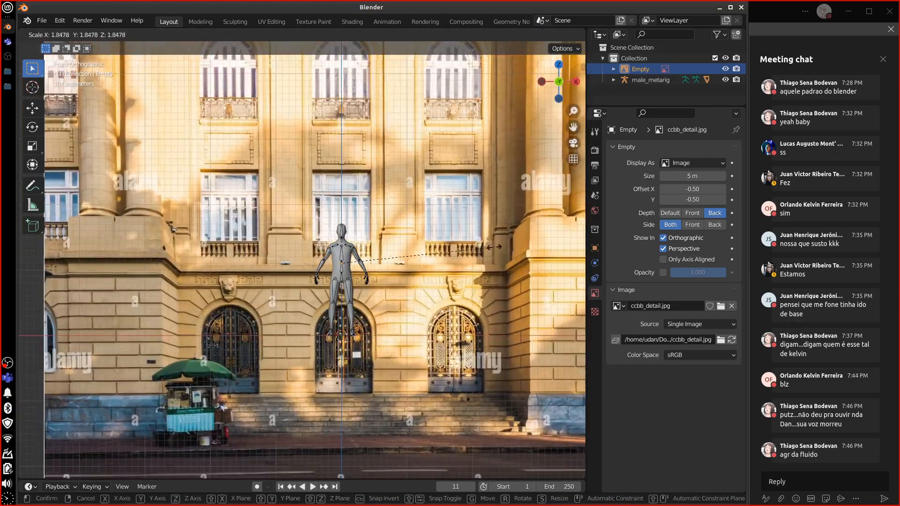
{"action": "key", "text": "Escape"}
Step: Set the transform pivot point to 3D Cursor so scaling happens about the base of the central door
{"action": "scroll", "coordinate": [383, 392], "scroll_direction": "up", "scroll_amount": 3}
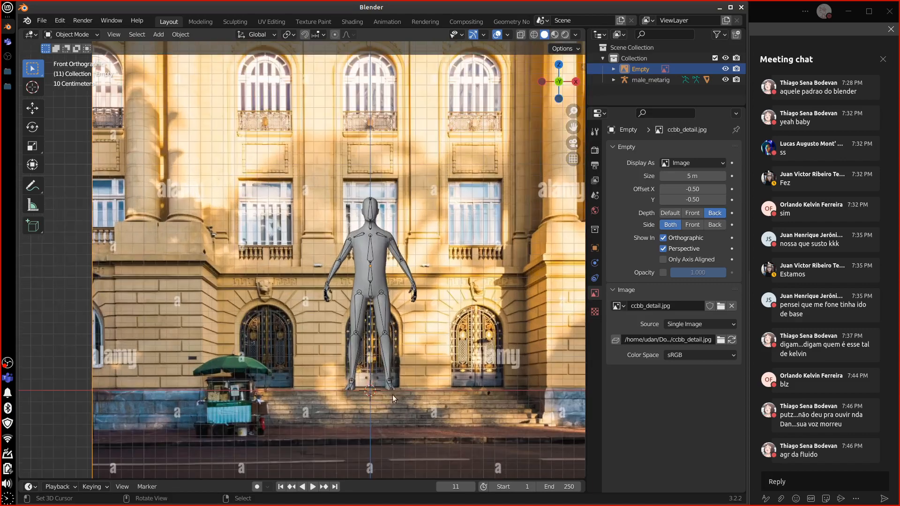
{"action": "middle_click_drag", "start_coordinate": [431, 368], "coordinate": [401, 265], "text": "shift"}
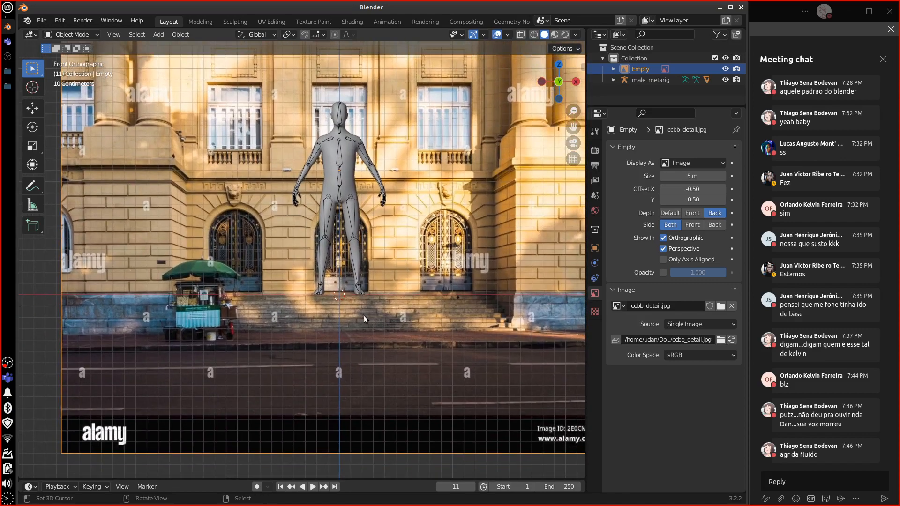
{"action": "scroll", "coordinate": [364, 316], "scroll_direction": "up", "scroll_amount": 3}
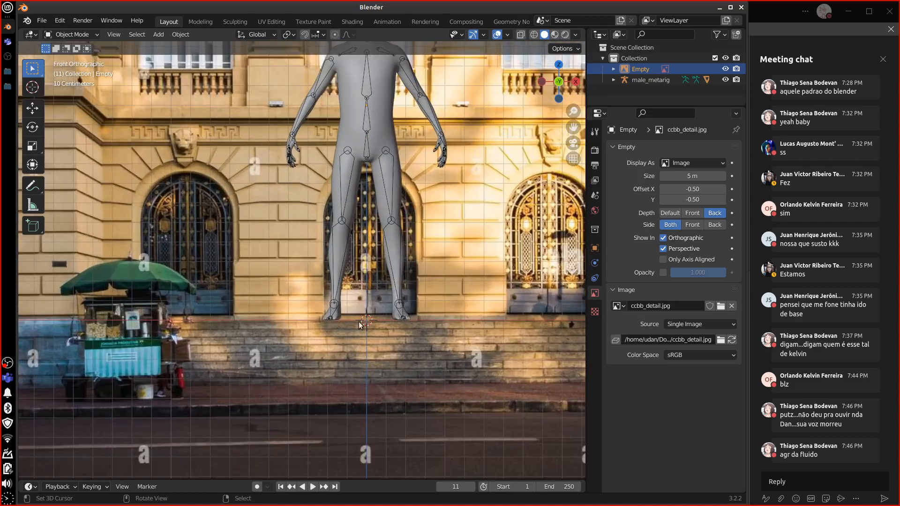
{"action": "left_click", "coordinate": [289, 35]}
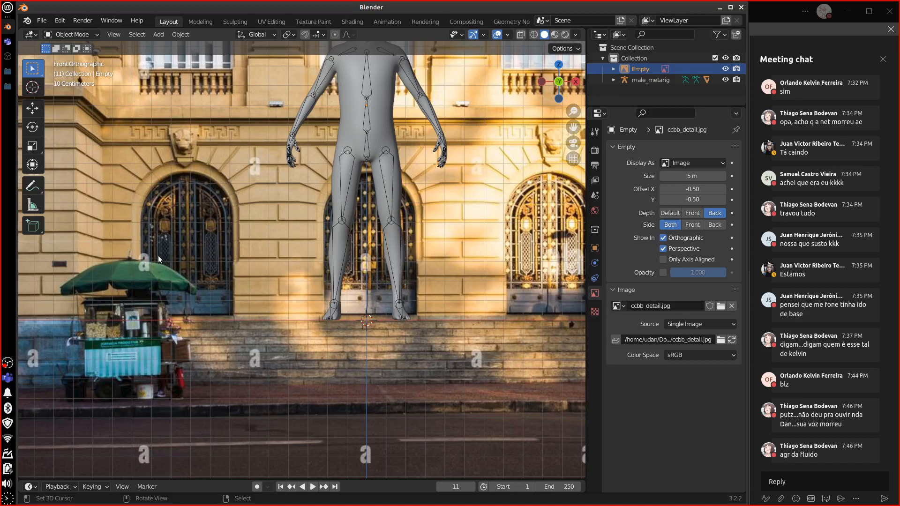
{"action": "left_click", "coordinate": [291, 34]}
{"action": "left_click", "coordinate": [289, 34]}
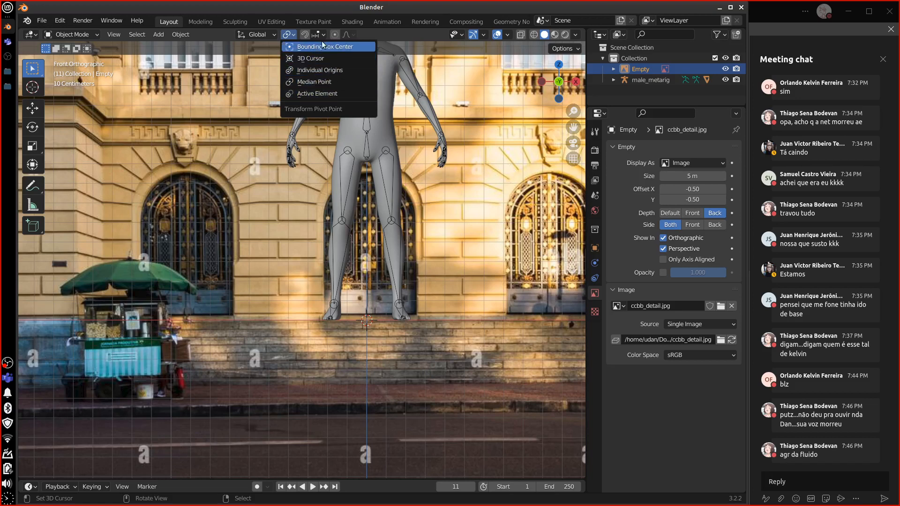
{"action": "left_click", "coordinate": [322, 42]}
{"action": "left_click", "coordinate": [289, 35]}
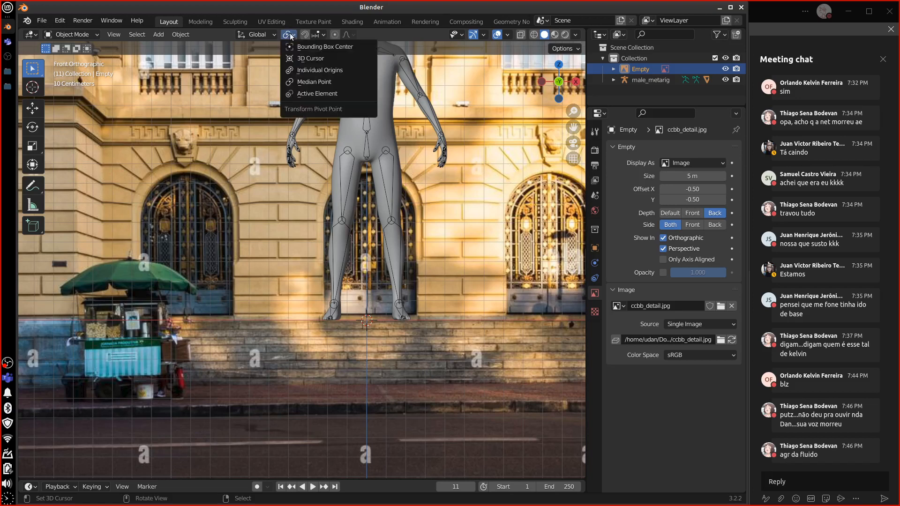
{"action": "left_click", "coordinate": [321, 58]}
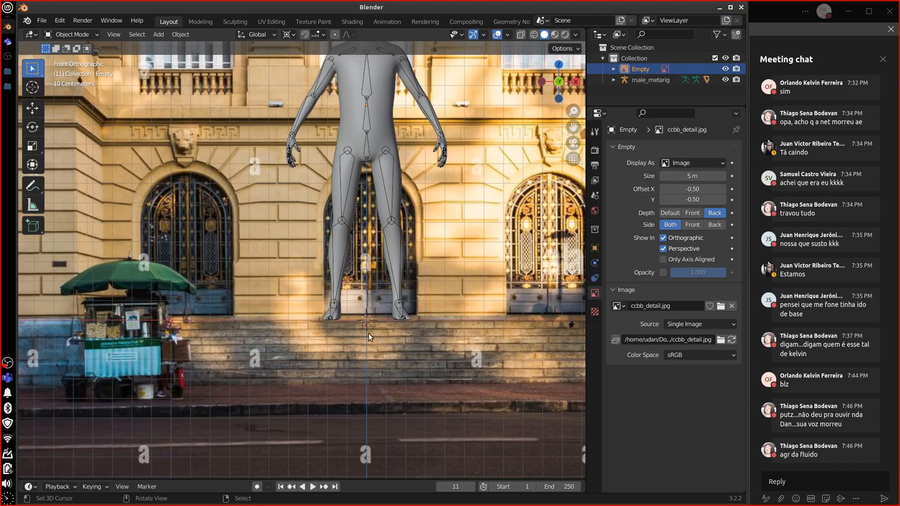
{"action": "key", "text": "r"}
{"action": "right_click", "coordinate": [446, 266]}
{"action": "key", "text": "s"}
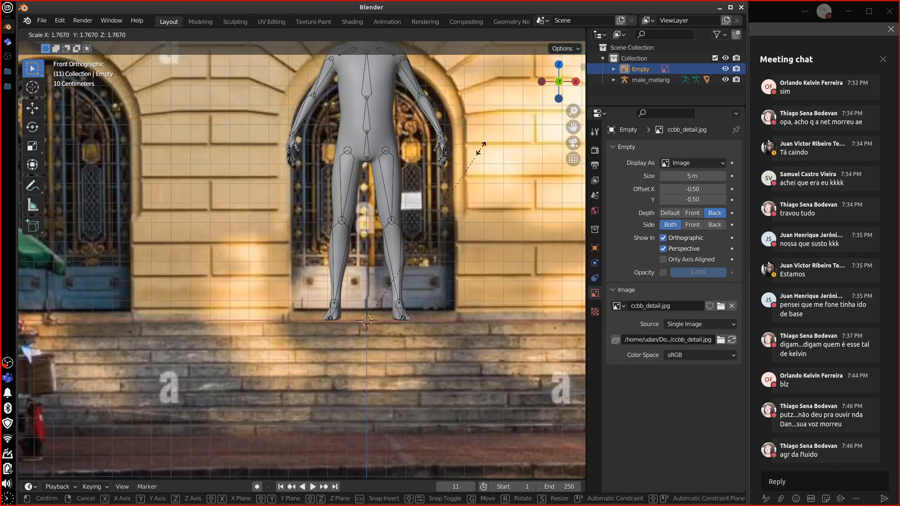
{"action": "key", "text": "Escape"}
Step: Scale the building reference image uniformly about the 3D cursor by a factor of 2.5 and again by 1.5
{"action": "scroll", "coordinate": [459, 286], "scroll_direction": "down", "scroll_amount": 3}
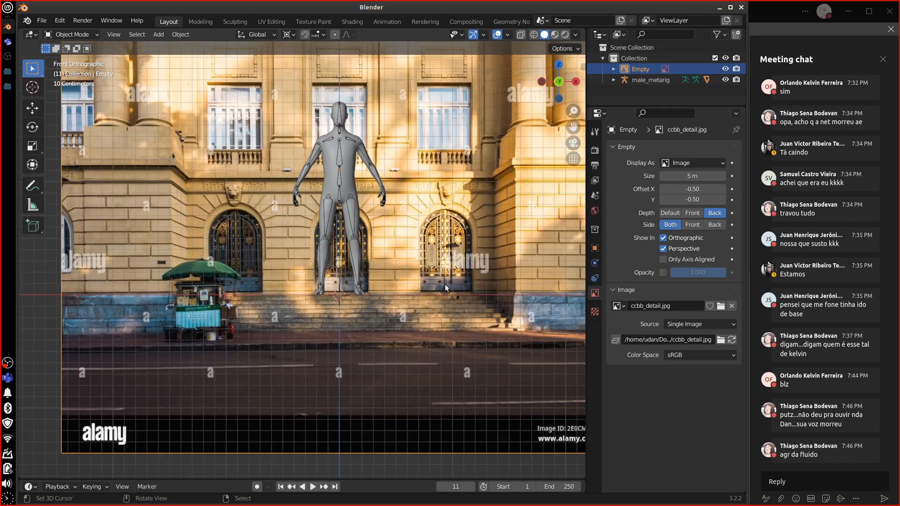
{"action": "middle_click_drag", "start_coordinate": [445, 284], "coordinate": [412, 374], "text": "shift"}
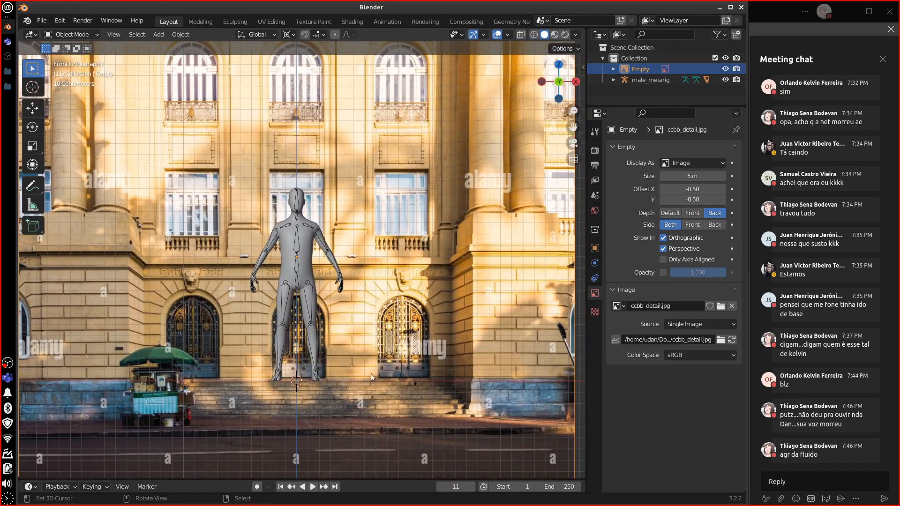
{"action": "key", "text": "s"}
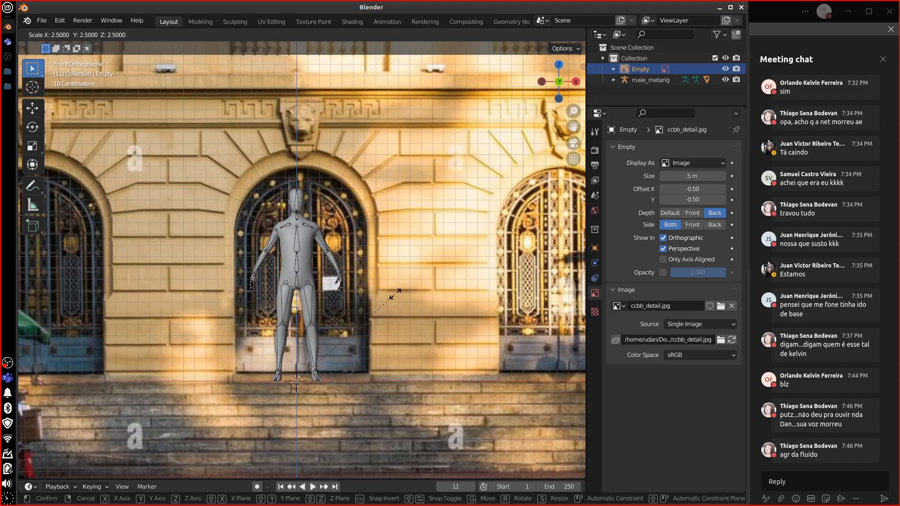
{"action": "left_click", "coordinate": [395, 294]}
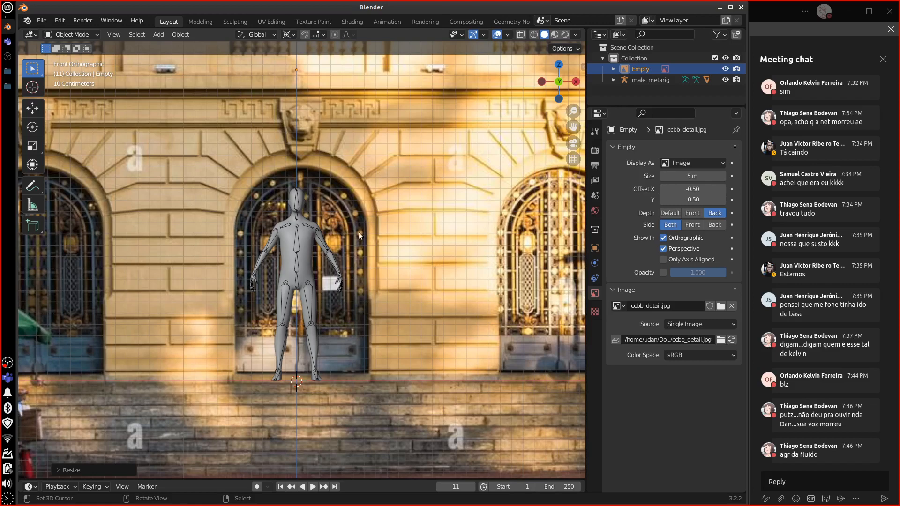
{"action": "key", "text": "s"}
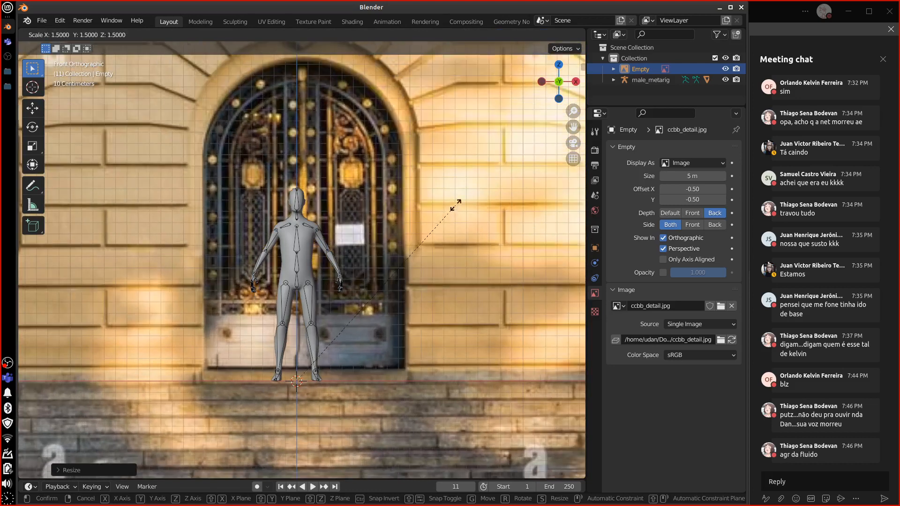
{"action": "left_click", "coordinate": [448, 209]}
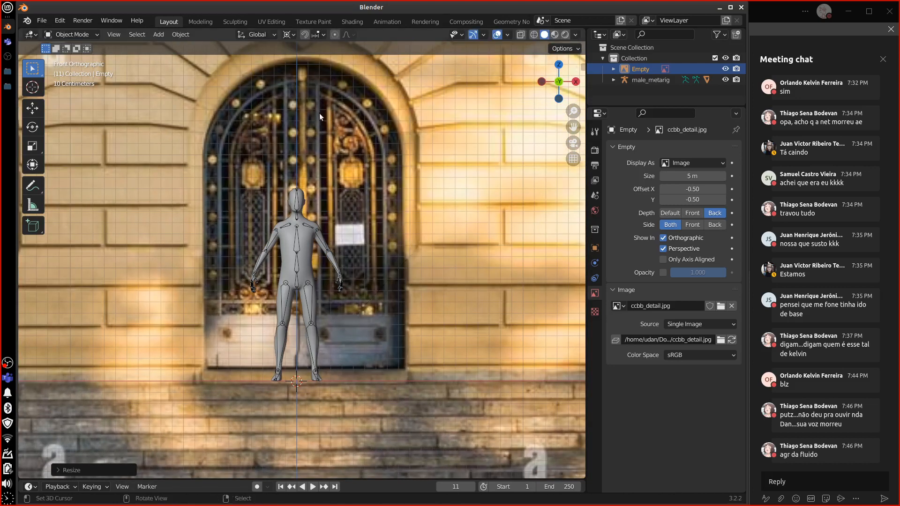
Step: Annotate the door's height above the figure with a vertical line from the head to the arch, and try moving male_metarig upward
{"action": "key", "text": "d"}
{"action": "left_click_drag", "start_coordinate": [301, 166], "coordinate": [299, 81]}
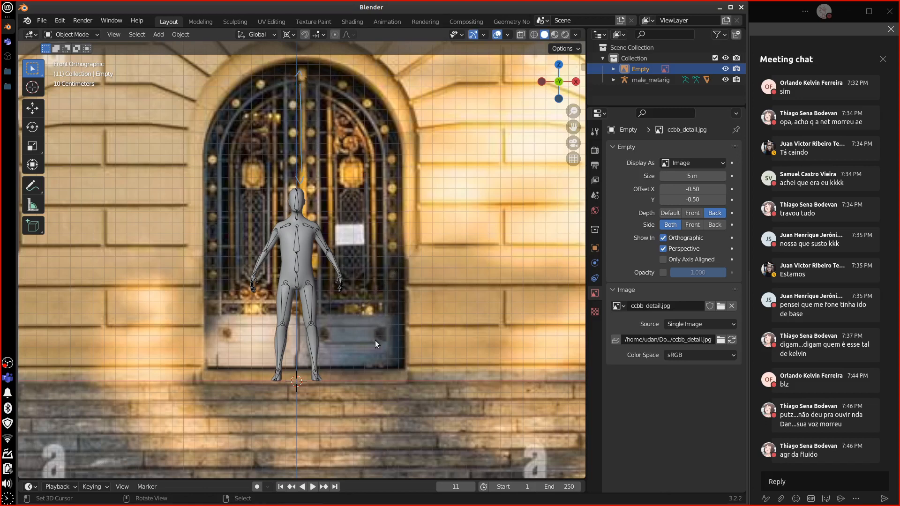
{"action": "left_click", "coordinate": [300, 294]}
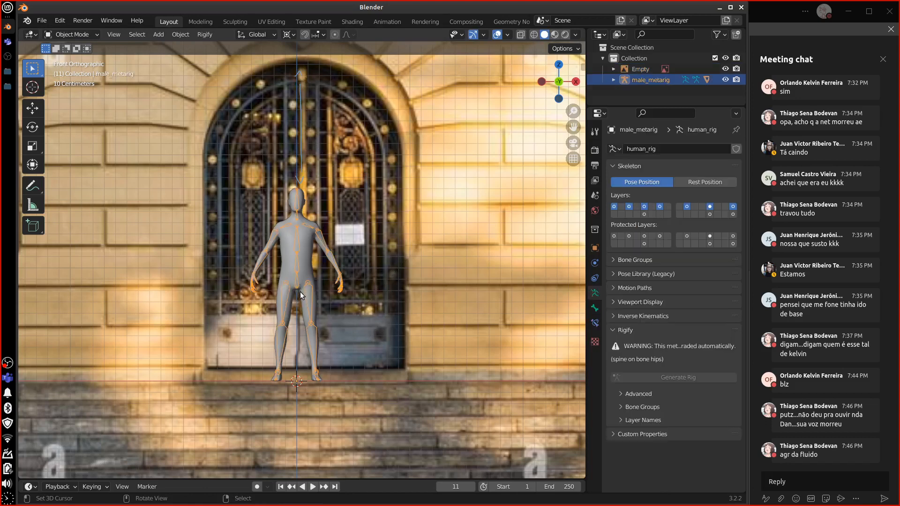
{"action": "key", "text": "g"}
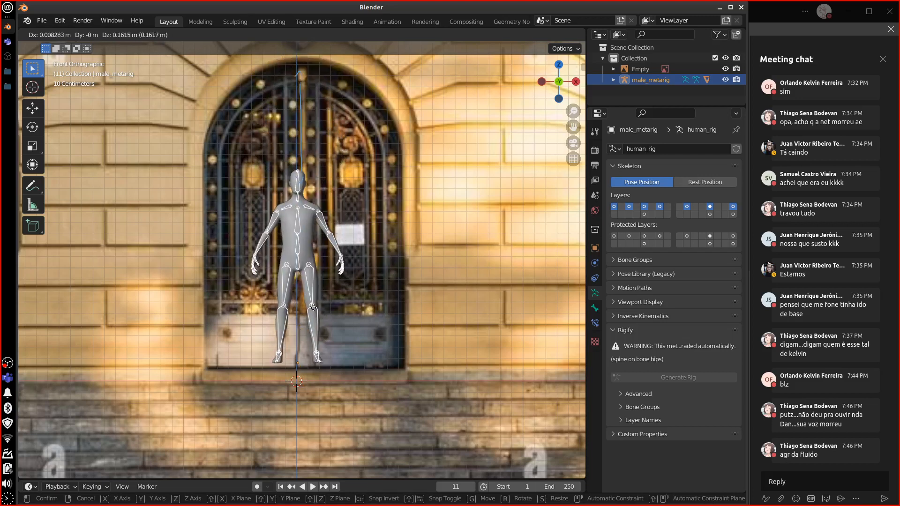
{"action": "right_click", "coordinate": [313, 307]}
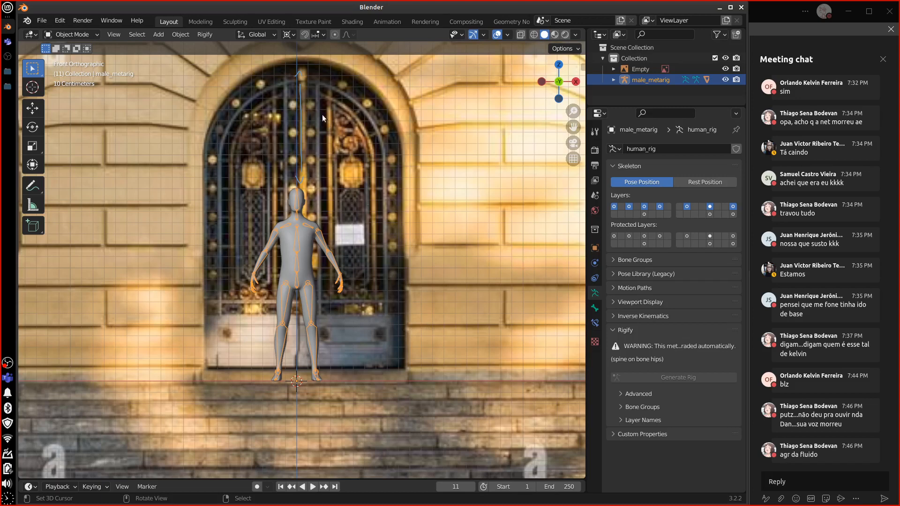
Step: Annotate the door's left leaf with six parallel diagonal hatch strokes
{"action": "left_click_drag", "start_coordinate": [290, 75], "coordinate": [215, 151]}
{"action": "left_click_drag", "start_coordinate": [289, 92], "coordinate": [205, 182]}
{"action": "left_click_drag", "start_coordinate": [285, 143], "coordinate": [204, 227]}
{"action": "left_click_drag", "start_coordinate": [297, 181], "coordinate": [205, 275]}
{"action": "left_click_drag", "start_coordinate": [286, 230], "coordinate": [189, 340]}
{"action": "left_click_drag", "start_coordinate": [287, 277], "coordinate": [215, 359]}
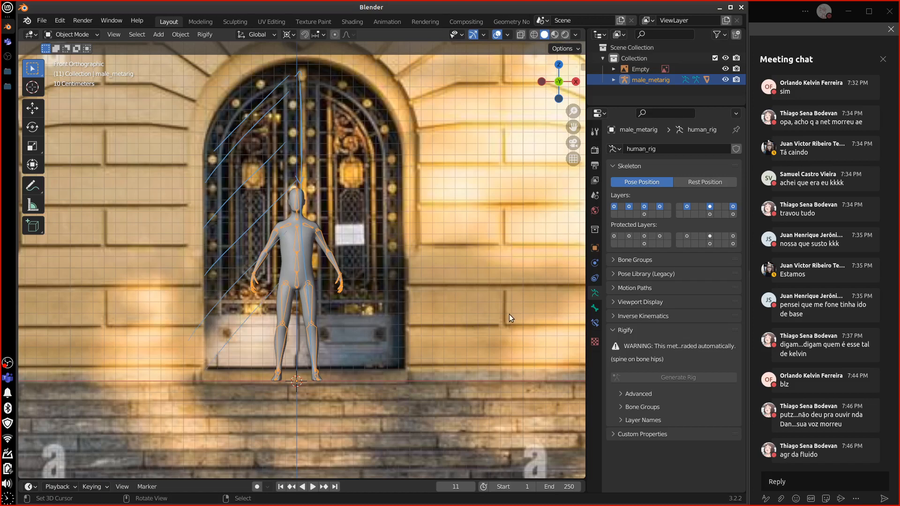
{"action": "key", "text": "g"}
{"action": "key", "text": "x"}
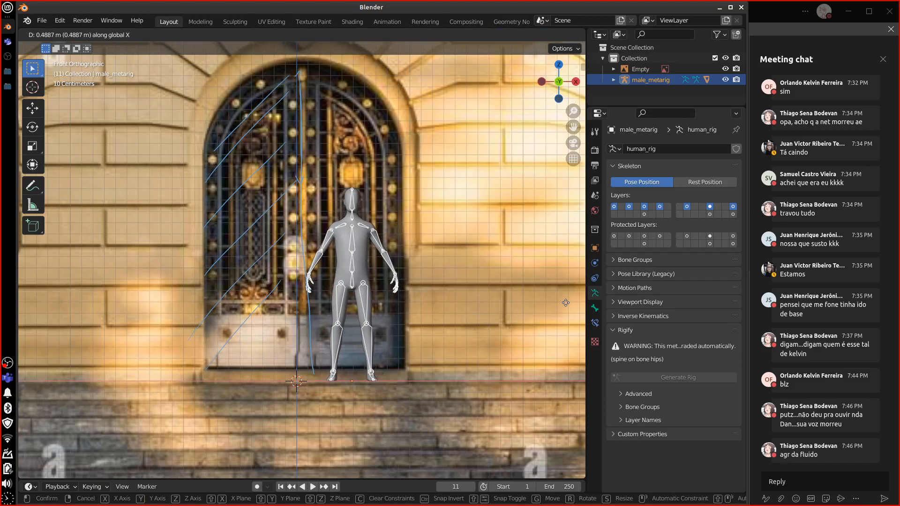
{"action": "right_click", "coordinate": [566, 303]}
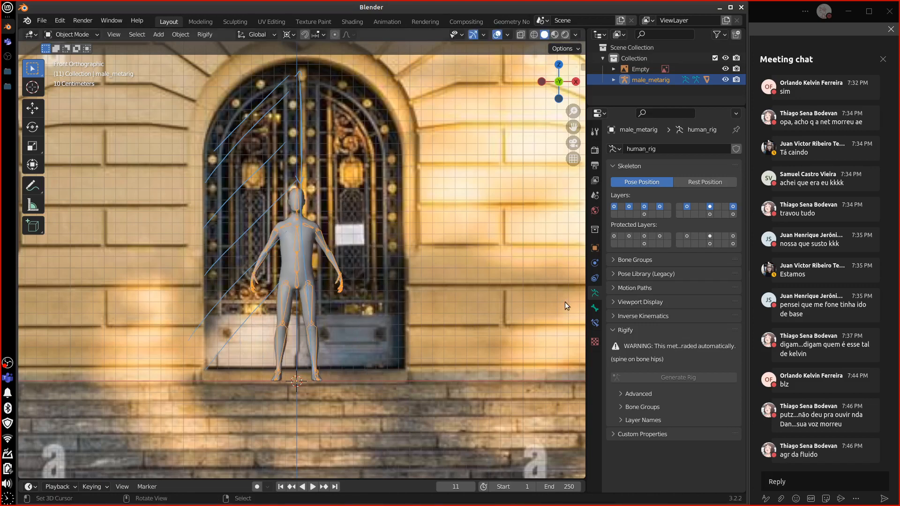
Step: Select the building reference image and enlarge it slightly about the 3D cursor so the door suits the figure's height
{"action": "left_click", "coordinate": [469, 252]}
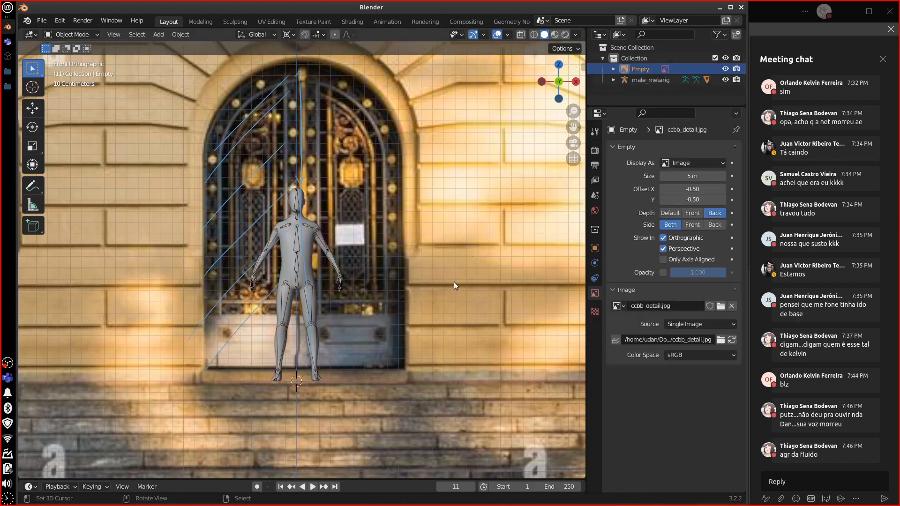
{"action": "key", "text": "s"}
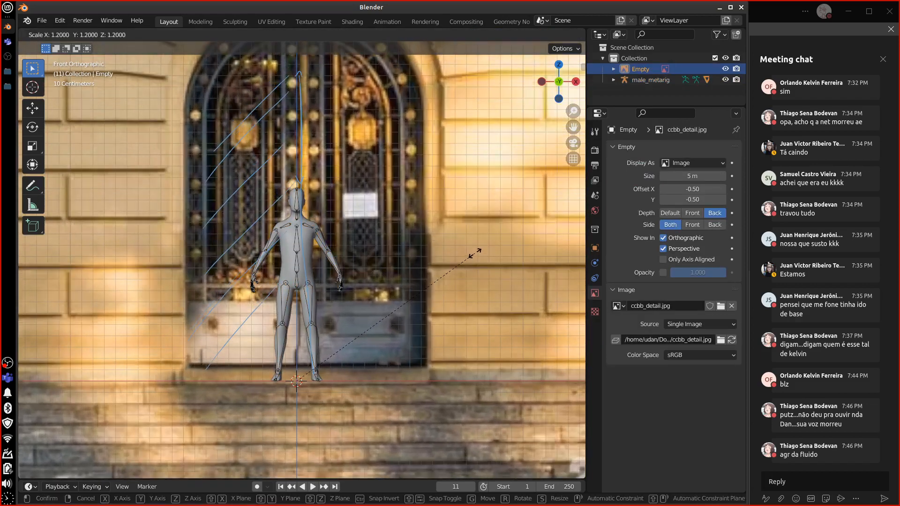
{"action": "left_click", "coordinate": [472, 259]}
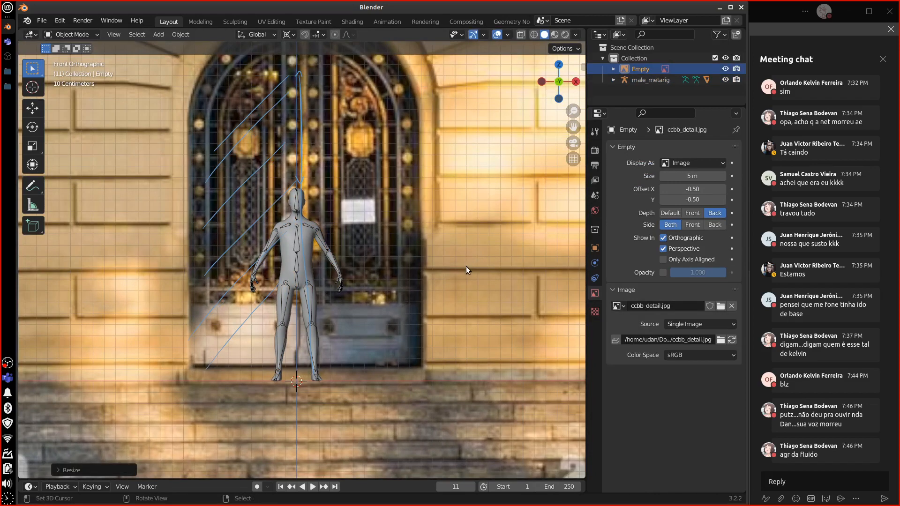
{"action": "scroll", "coordinate": [465, 268], "scroll_direction": "down", "scroll_amount": 3}
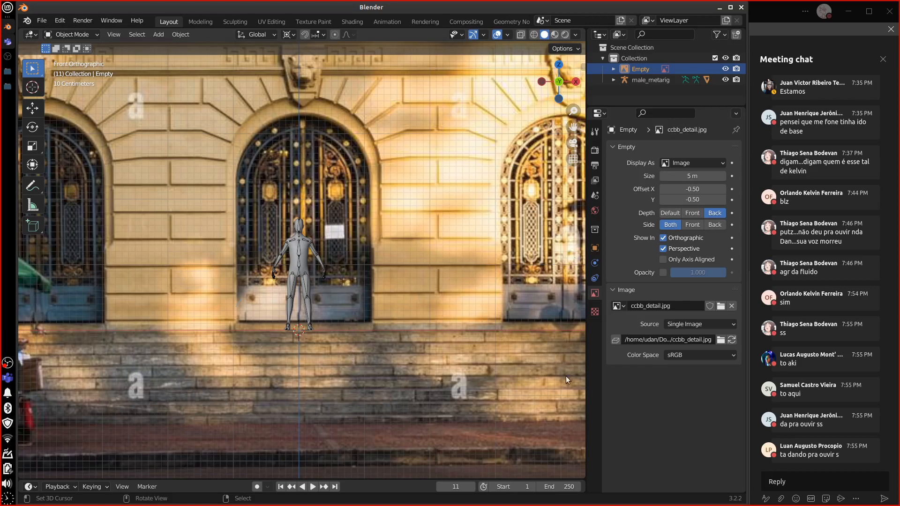
Step: Check the scene's unit settings and set the viewport overlay's grid scale to 1.326
{"action": "left_click", "coordinate": [595, 131]}
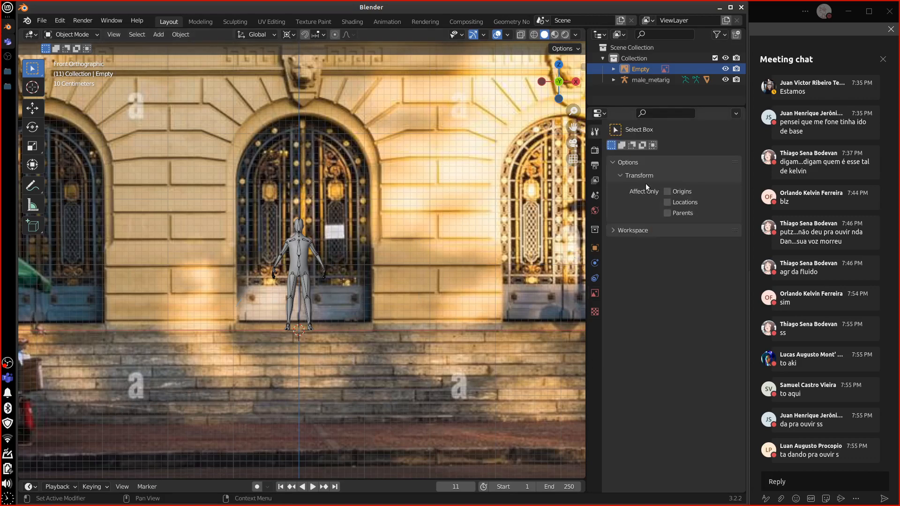
{"action": "left_click", "coordinate": [595, 195]}
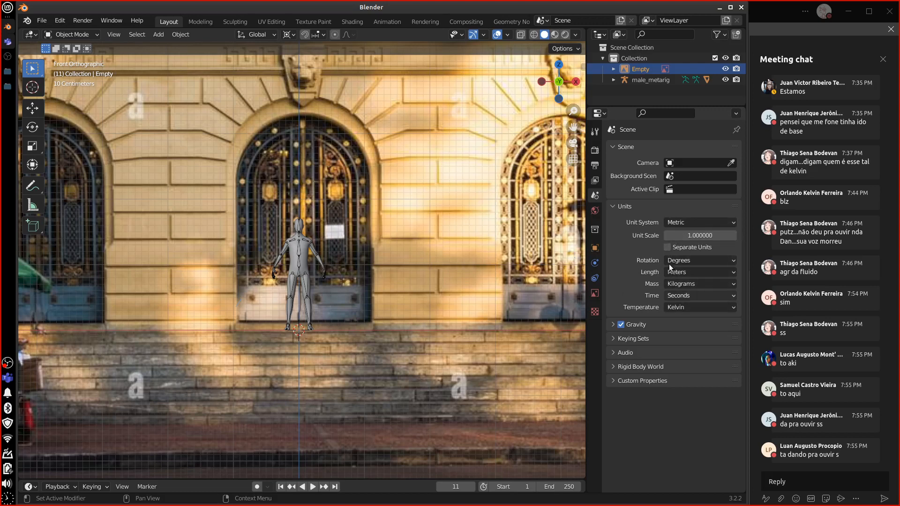
{"action": "left_click", "coordinate": [613, 206]}
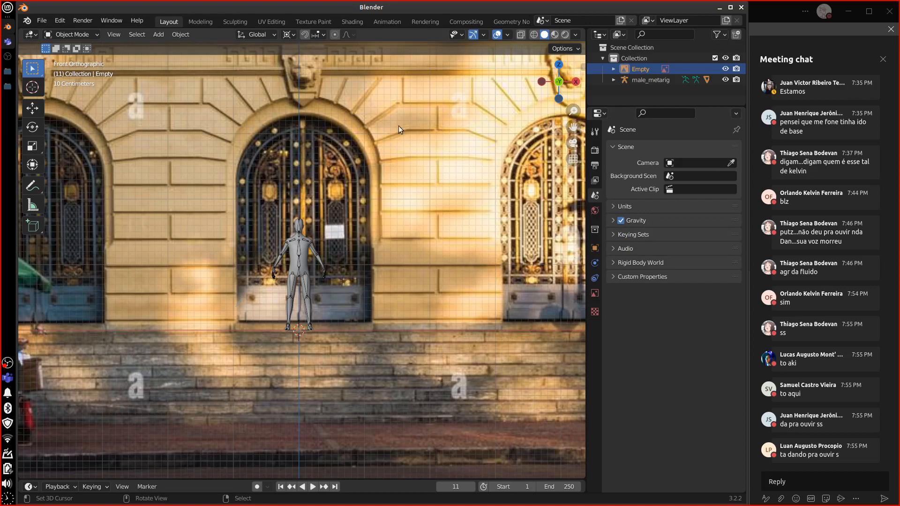
{"action": "left_click", "coordinate": [507, 34]}
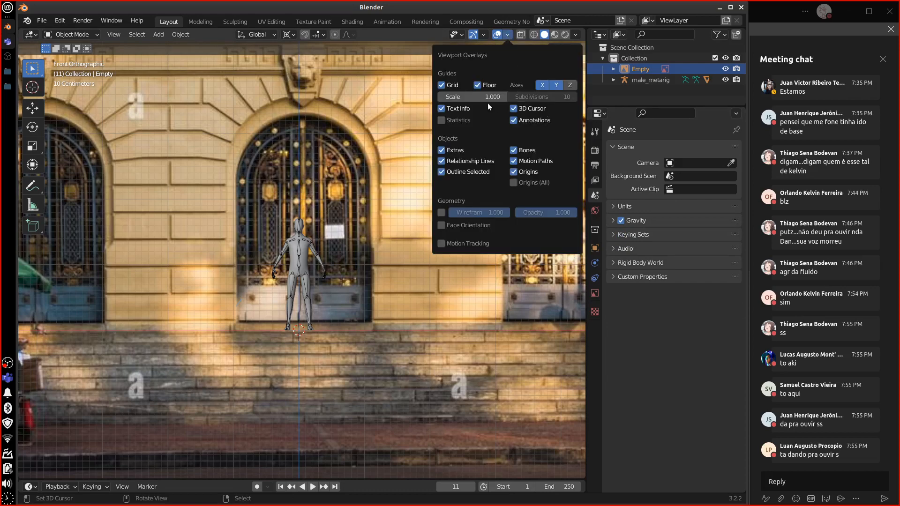
{"action": "mouse_move", "coordinate": [487, 96]}
{"action": "left_mouse_down"}
{"action": "mouse_move", "coordinate": [534, 97]}
{"action": "mouse_move", "coordinate": [514, 111]}
{"action": "mouse_move", "coordinate": [491, 111]}
{"action": "left_mouse_up"}
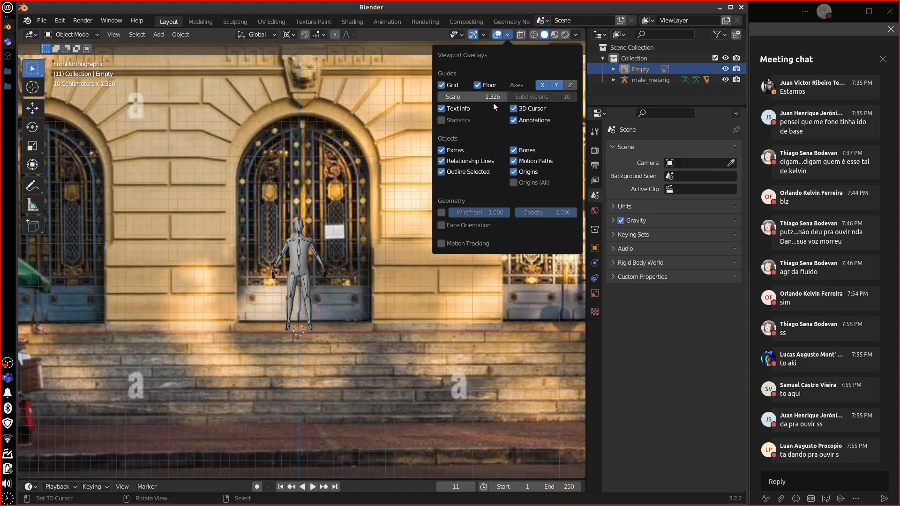
Step: Set the viewport overlay's grid scale to 1
{"action": "double_click", "coordinate": [493, 101]}
{"action": "type", "text": "1"}
{"action": "key", "text": "Return"}
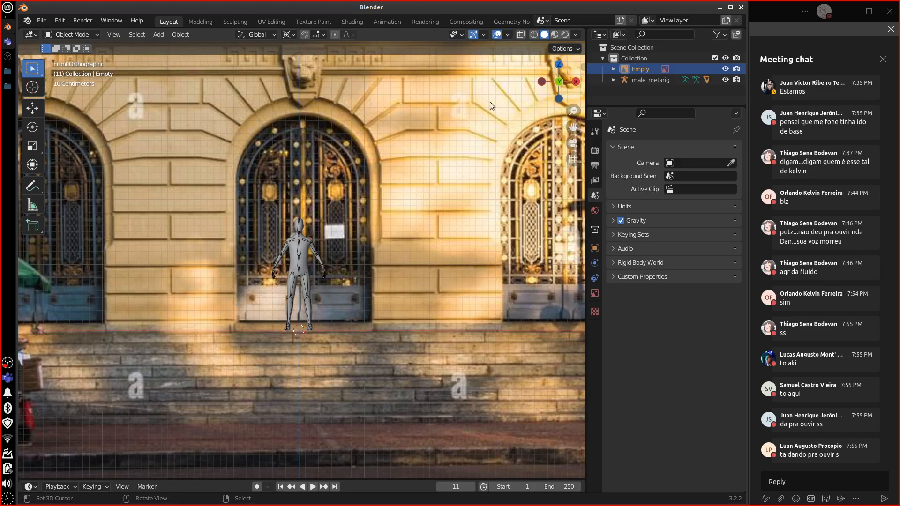
Step: Try viewport grid scales of 0.1 and 0.05
{"action": "left_click", "coordinate": [508, 35]}
{"action": "left_click", "coordinate": [507, 34]}
{"action": "left_click", "coordinate": [508, 34]}
{"action": "left_click", "coordinate": [508, 33]}
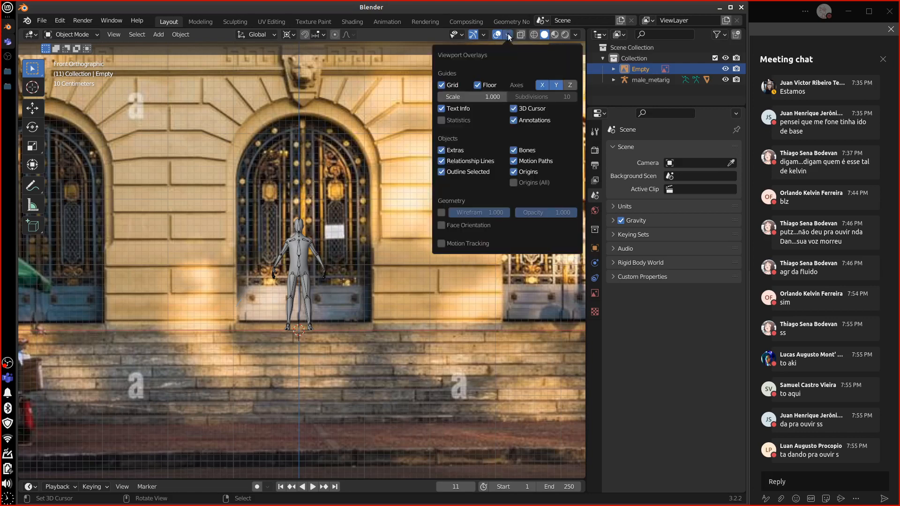
{"action": "left_click", "coordinate": [488, 97]}
{"action": "type", "text": "0.1"}
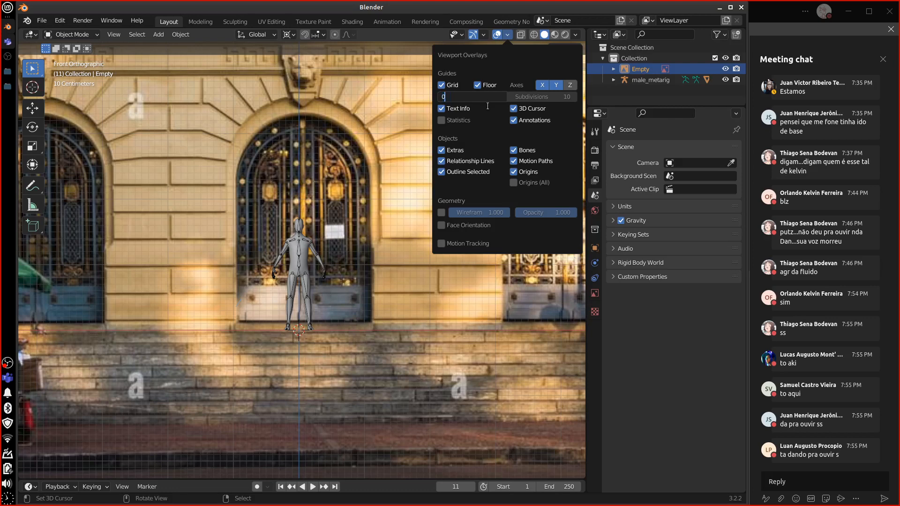
{"action": "key", "text": "Return"}
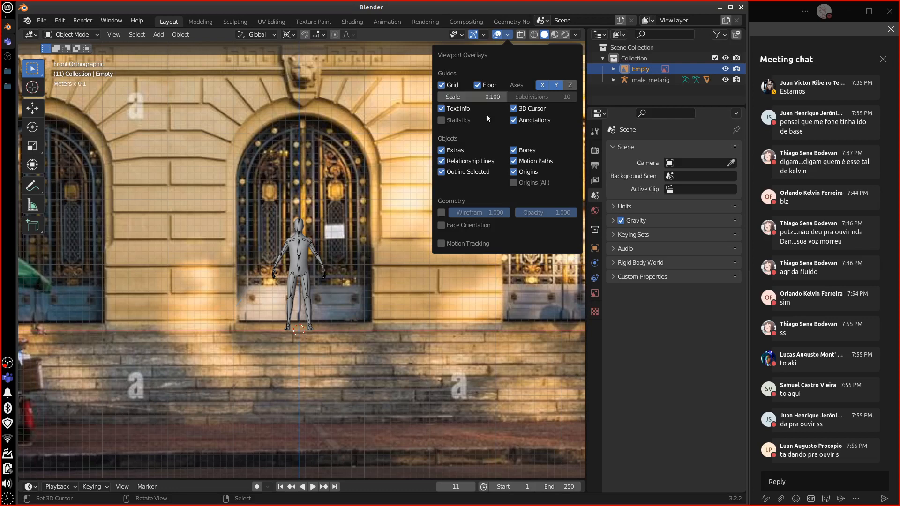
{"action": "left_click", "coordinate": [489, 98]}
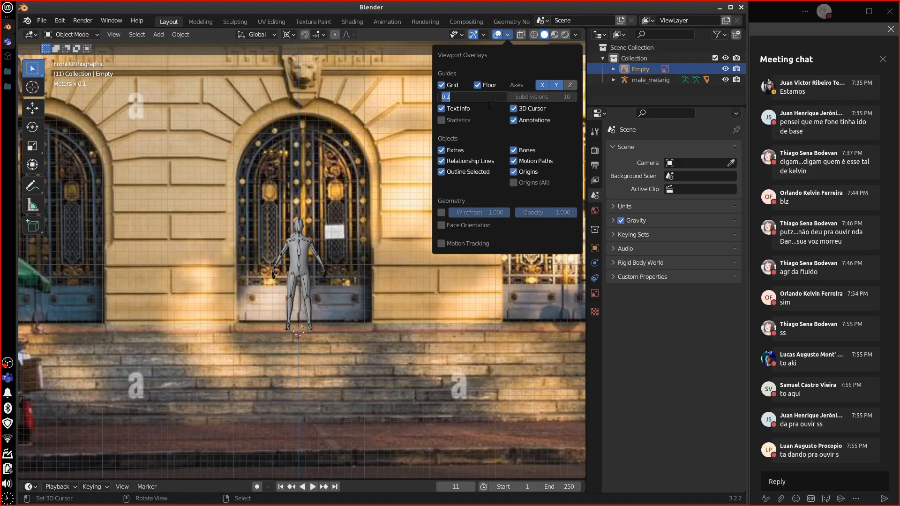
{"action": "type", "text": "0.05"}
{"action": "key", "text": "Return"}
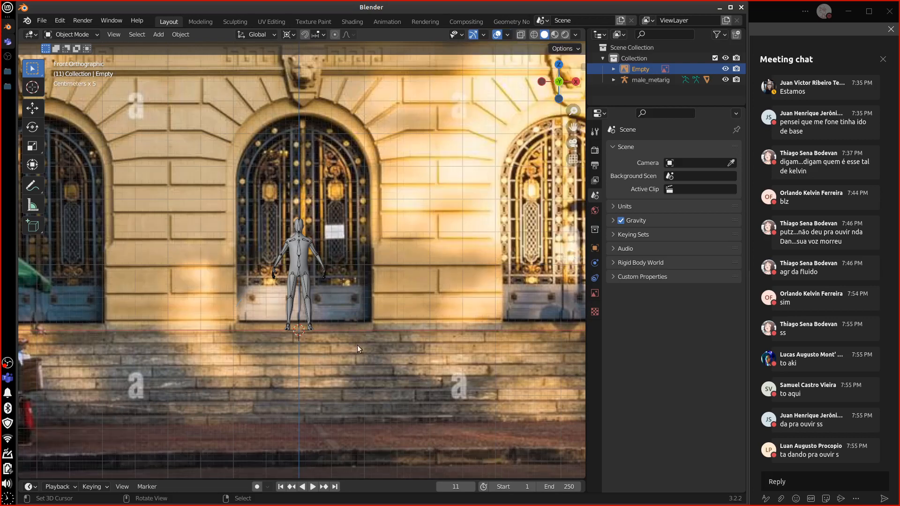
Step: Set the viewport grid scale back to 1 and toggle the grid display off and on
{"action": "left_click", "coordinate": [507, 35]}
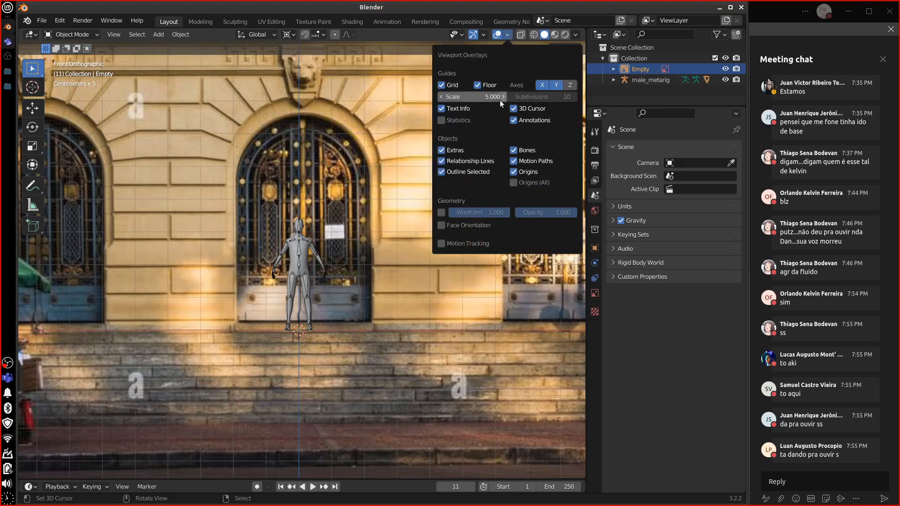
{"action": "left_click", "coordinate": [478, 98]}
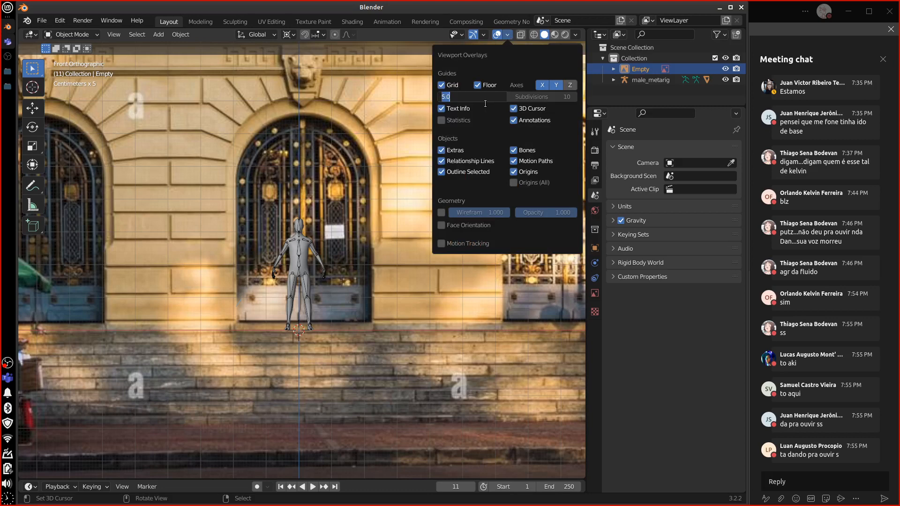
{"action": "type", "text": "1"}
{"action": "key", "text": "Return"}
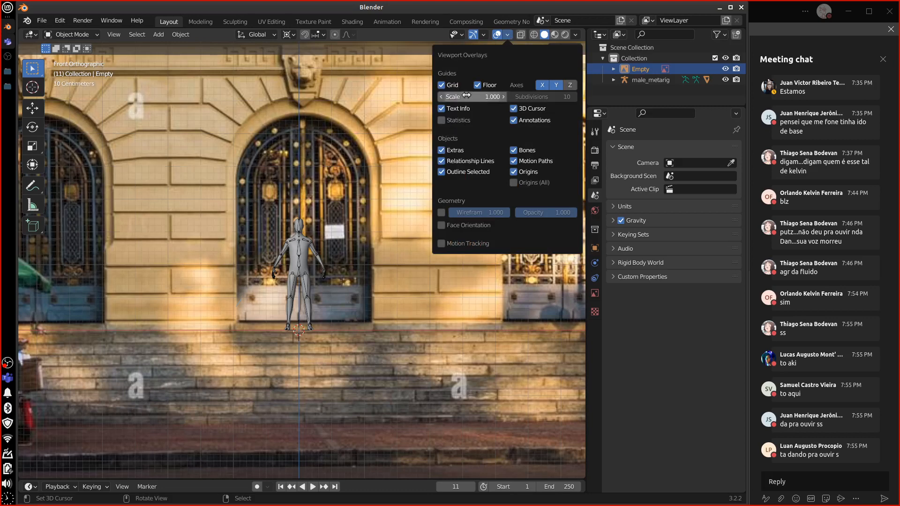
{"action": "left_click", "coordinate": [442, 86]}
{"action": "left_click", "coordinate": [442, 85]}
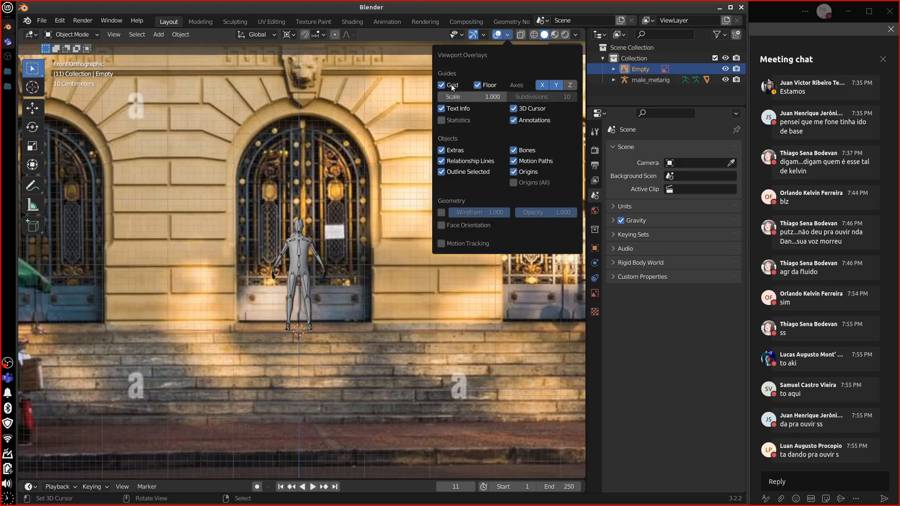
Step: In an angled view, toggle the floor and the X and Y axis lines off and on, and show the Z axis line
{"action": "middle_click_drag", "start_coordinate": [435, 362], "coordinate": [490, 218]}
{"action": "left_click", "coordinate": [510, 35]}
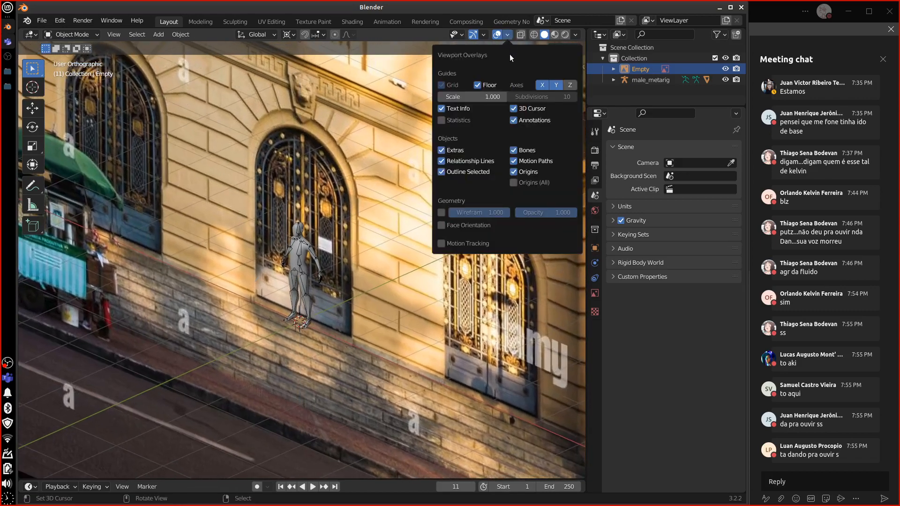
{"action": "left_click", "coordinate": [479, 85]}
{"action": "left_click", "coordinate": [480, 84]}
{"action": "left_click", "coordinate": [545, 85]}
{"action": "left_click", "coordinate": [557, 86]}
{"action": "left_click", "coordinate": [543, 86]}
{"action": "left_click", "coordinate": [556, 86]}
{"action": "left_click", "coordinate": [570, 85]}
{"action": "middle_click_drag", "start_coordinate": [389, 360], "coordinate": [438, 341]}
{"action": "scroll", "coordinate": [438, 342], "scroll_direction": "down", "scroll_amount": 8}
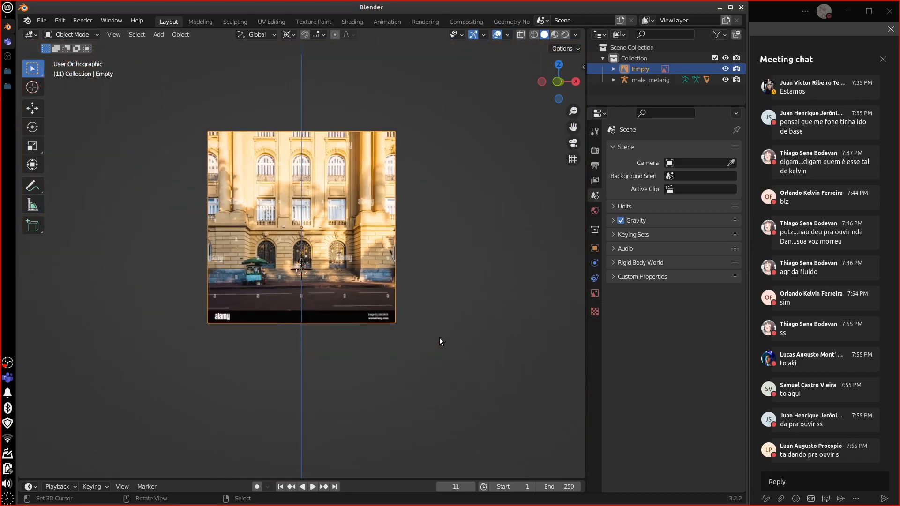
{"action": "middle_click_drag", "start_coordinate": [440, 338], "coordinate": [406, 359]}
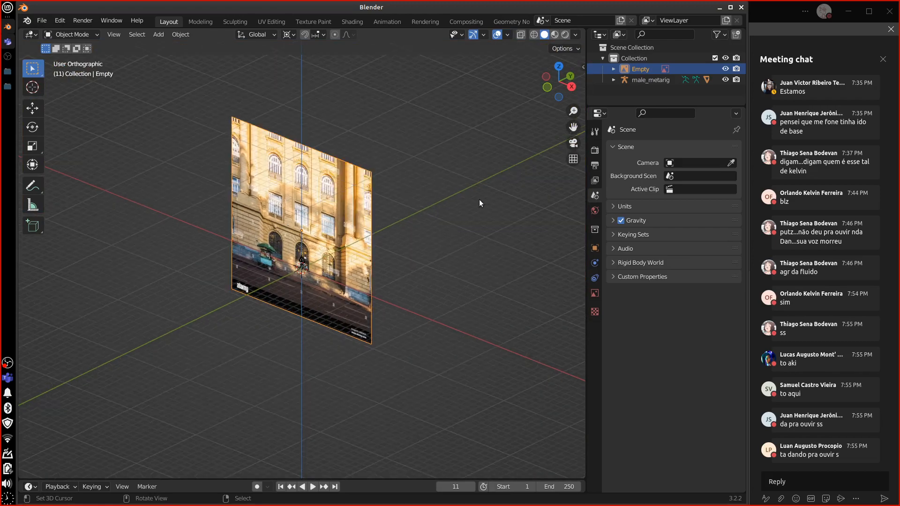
Step: Toggle the X and Y axis lines in the viewport overlays and hide the Z axis line
{"action": "left_click", "coordinate": [575, 34]}
{"action": "left_click", "coordinate": [507, 34]}
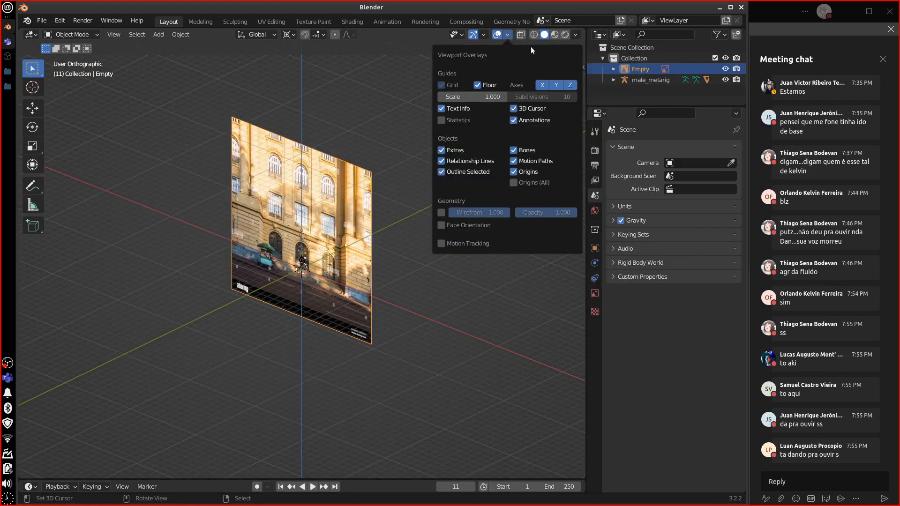
{"action": "left_click", "coordinate": [572, 85]}
{"action": "left_click", "coordinate": [560, 86]}
{"action": "left_click_drag", "start_coordinate": [544, 87], "coordinate": [568, 86]}
{"action": "left_click", "coordinate": [567, 85]}
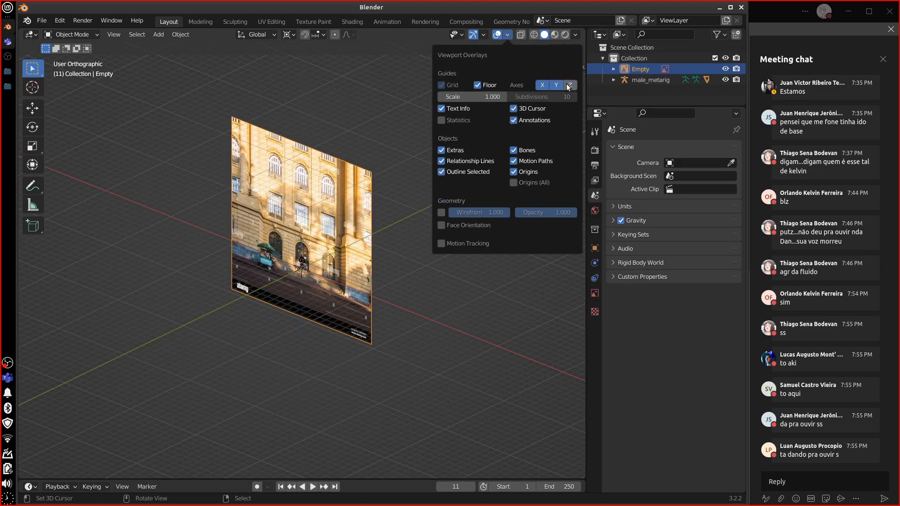
Step: Toggle the floor grid off and on several times, leaving it displayed
{"action": "left_click", "coordinate": [480, 85]}
{"action": "left_click", "coordinate": [479, 85]}
{"action": "left_click", "coordinate": [479, 85]}
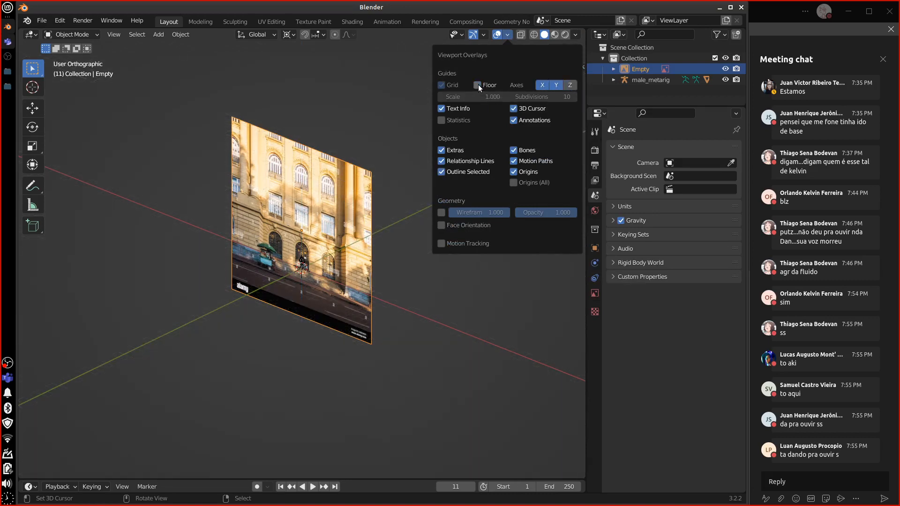
{"action": "left_click", "coordinate": [479, 85]}
{"action": "left_click", "coordinate": [477, 83]}
{"action": "left_click", "coordinate": [477, 83]}
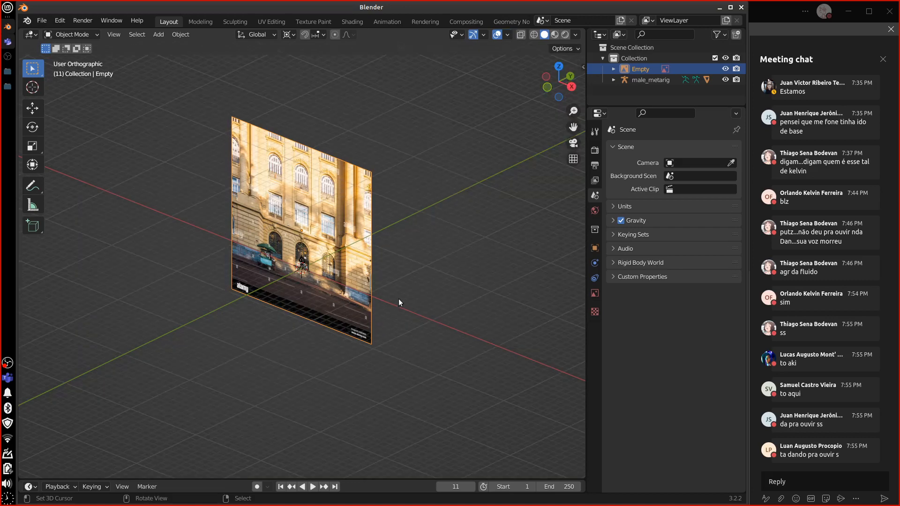
Step: Switch the viewport to perspective projection and toggle the Z axis line on and off
{"action": "middle_click_drag", "start_coordinate": [399, 299], "coordinate": [402, 287]}
{"action": "key", "text": "KP_5"}
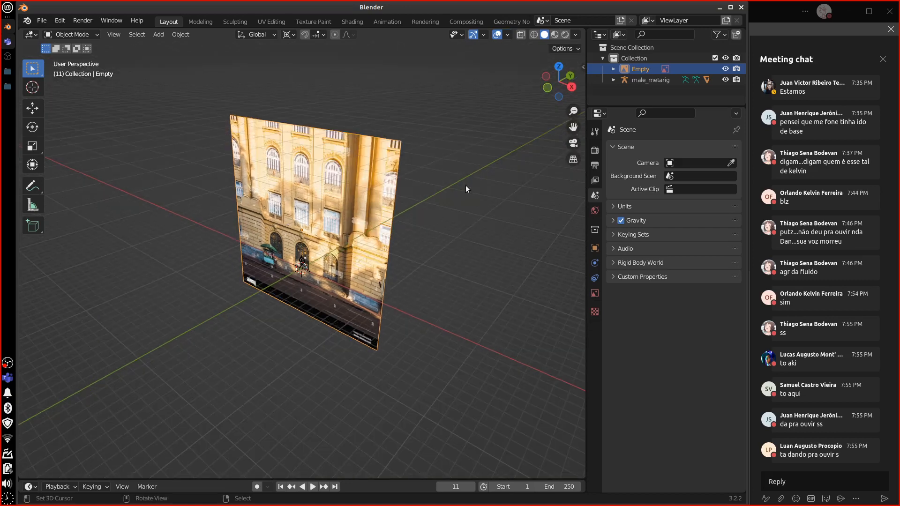
{"action": "left_click", "coordinate": [508, 35]}
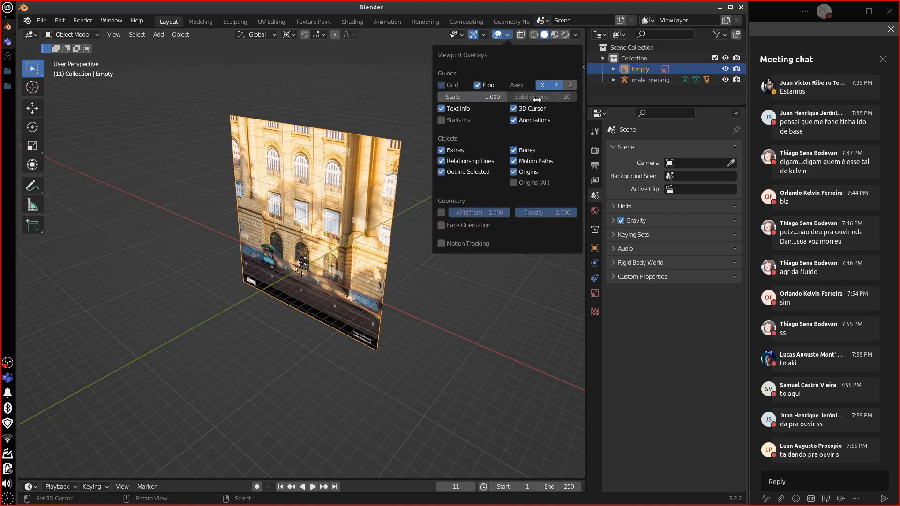
{"action": "left_click", "coordinate": [569, 85]}
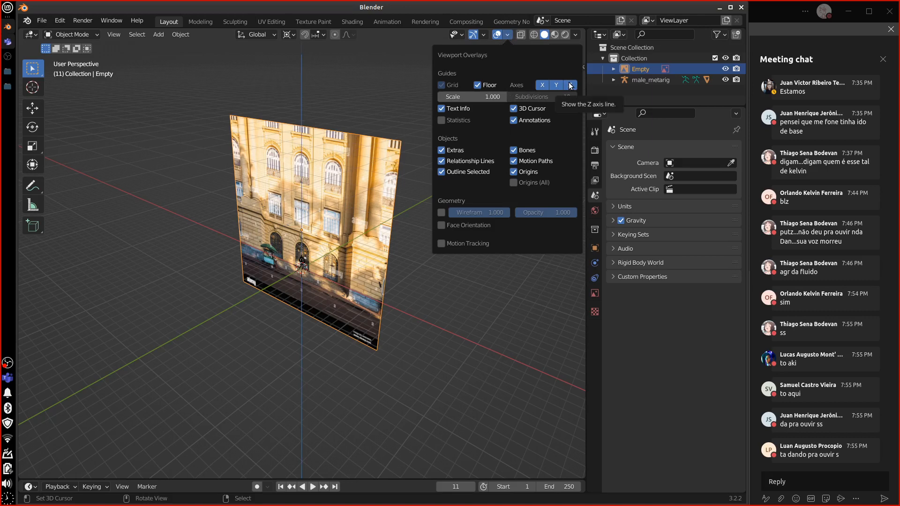
{"action": "left_click", "coordinate": [570, 85]}
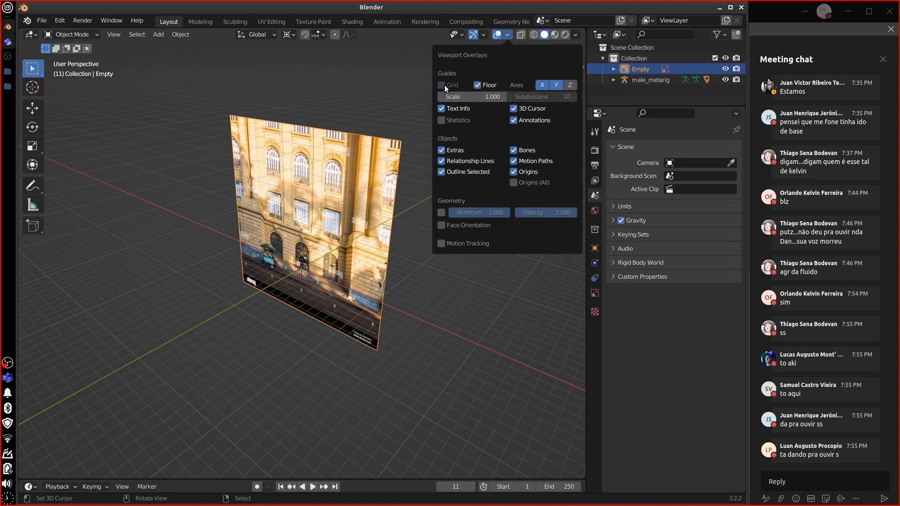
Step: Return to the front orthographic view and toggle the grid overlay off and on repeatedly, leaving it enabled
{"action": "middle_click_drag", "start_coordinate": [311, 331], "coordinate": [413, 331]}
{"action": "key", "text": "KP_1"}
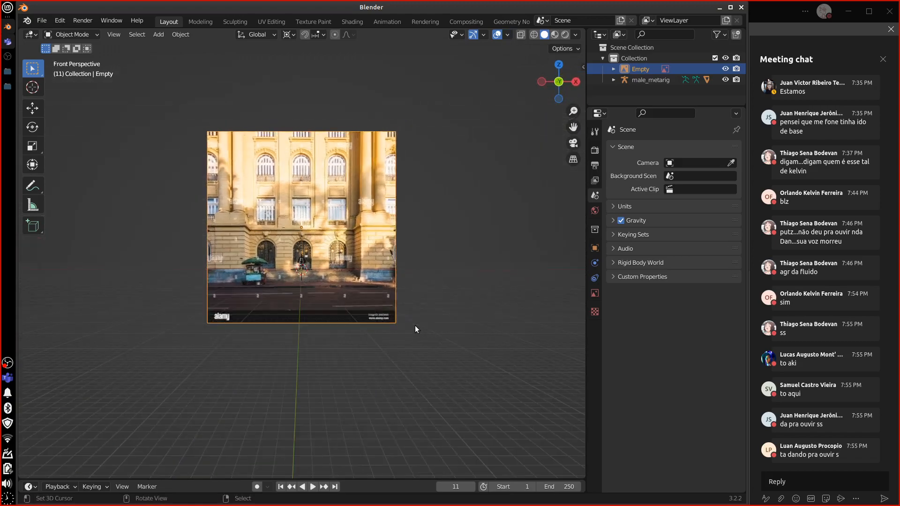
{"action": "key", "text": "KP_5"}
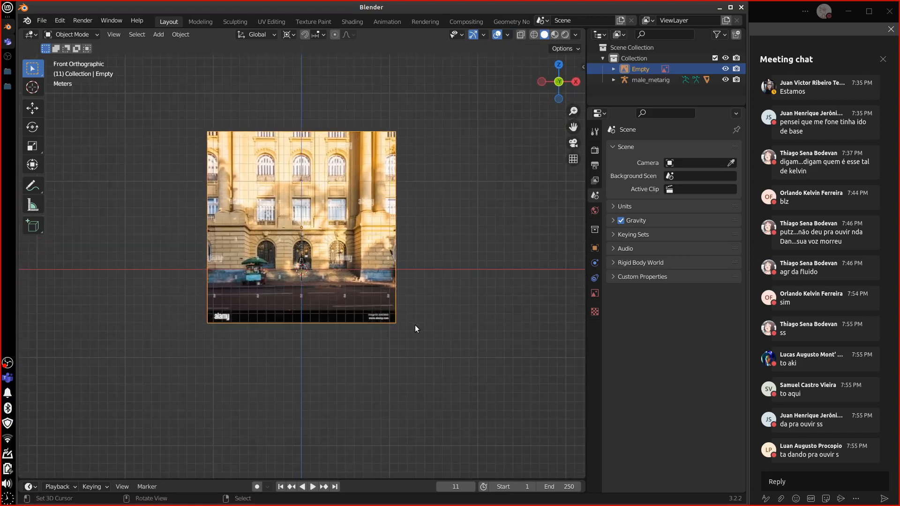
{"action": "left_click", "coordinate": [507, 35]}
{"action": "left_click", "coordinate": [442, 85]}
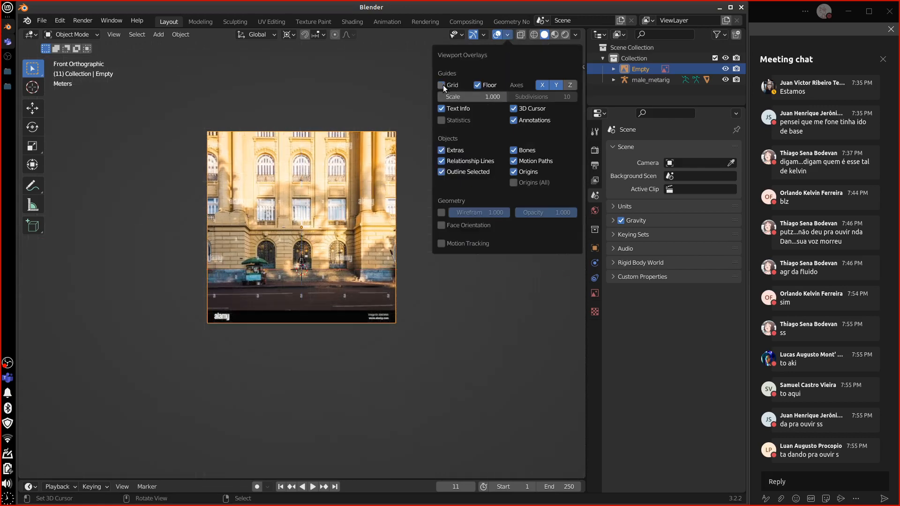
{"action": "left_click", "coordinate": [443, 86]}
{"action": "left_click", "coordinate": [442, 85]}
{"action": "left_click", "coordinate": [440, 85]}
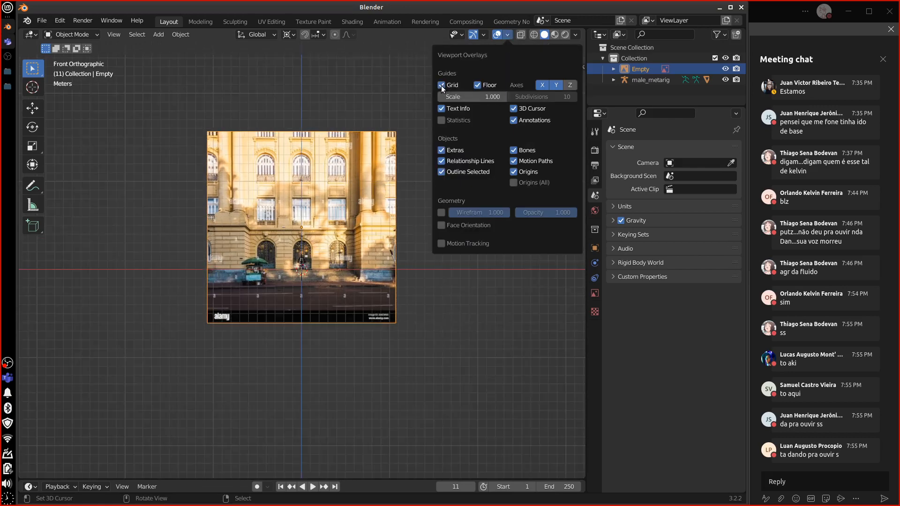
{"action": "left_click", "coordinate": [440, 85]}
{"action": "left_click", "coordinate": [441, 85]}
Step: Examine the overlay guide options from an angled orthographic view and return to the front view
{"action": "middle_click_drag", "start_coordinate": [452, 238], "coordinate": [421, 327]}
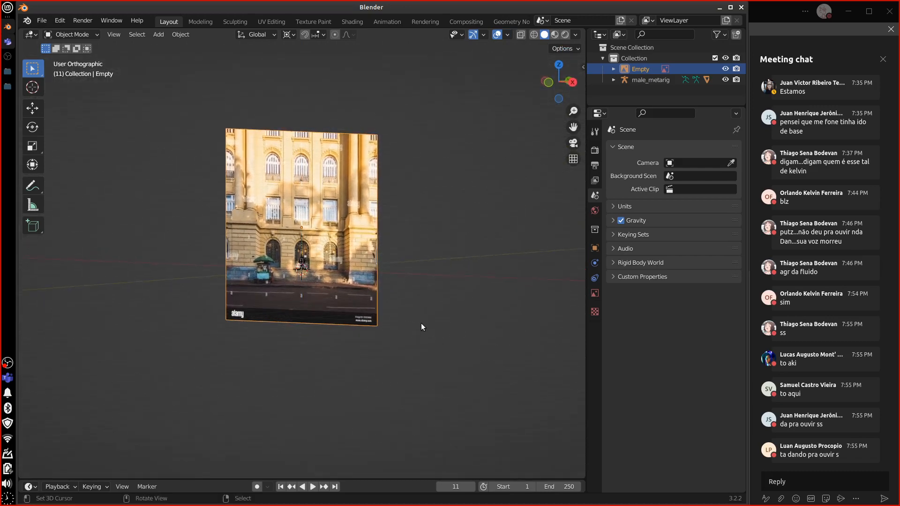
{"action": "middle_click_drag", "start_coordinate": [434, 254], "coordinate": [435, 245]}
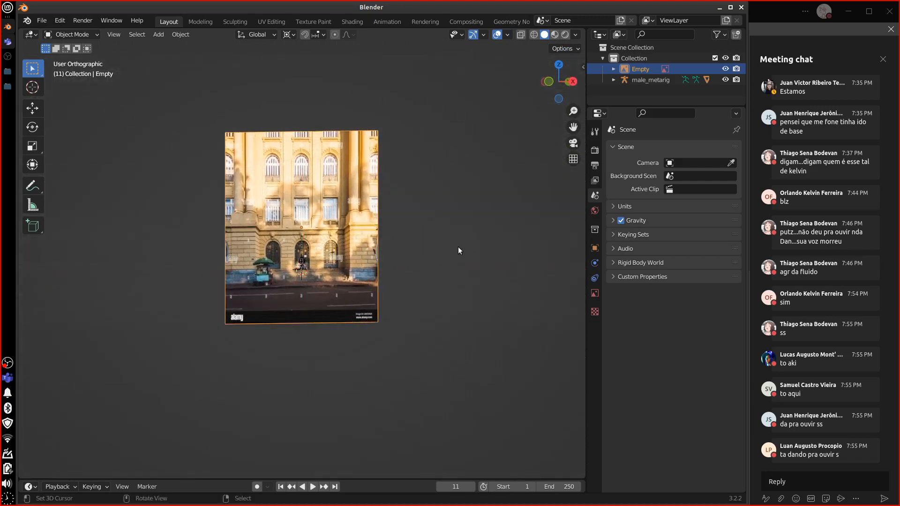
{"action": "middle_click_drag", "start_coordinate": [252, 316], "coordinate": [300, 375]}
{"action": "left_click", "coordinate": [508, 34]}
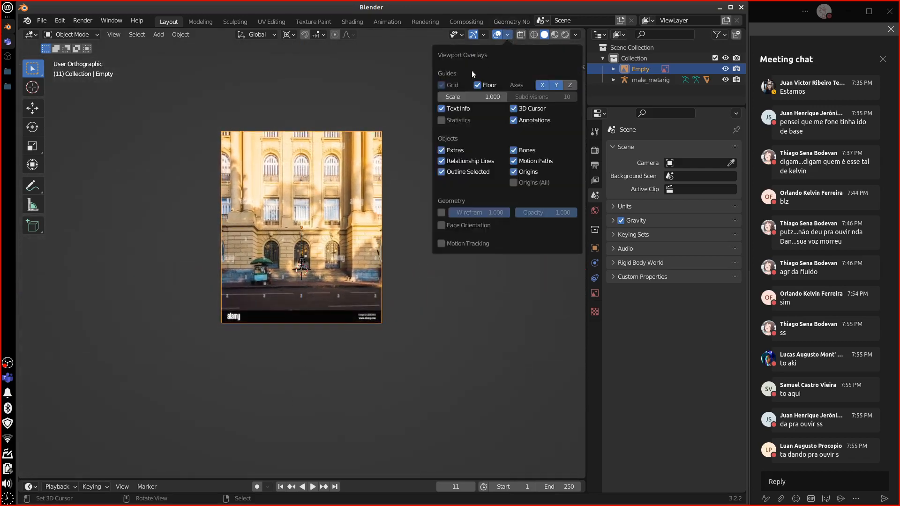
{"action": "key", "text": "KP_1"}
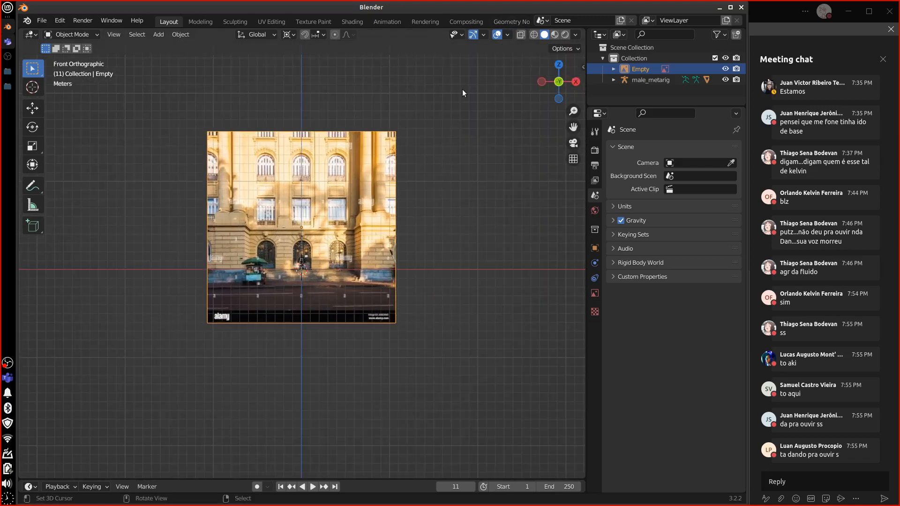
Step: Review the viewport overlay's grid options and expand the scene's unit settings
{"action": "left_click", "coordinate": [483, 34]}
{"action": "left_click", "coordinate": [507, 34]}
{"action": "left_click", "coordinate": [508, 34]}
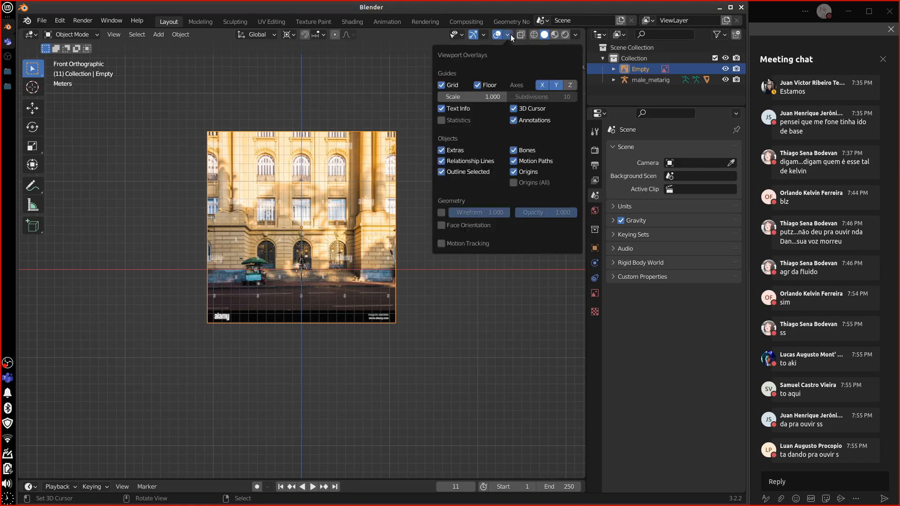
{"action": "left_click", "coordinate": [615, 206]}
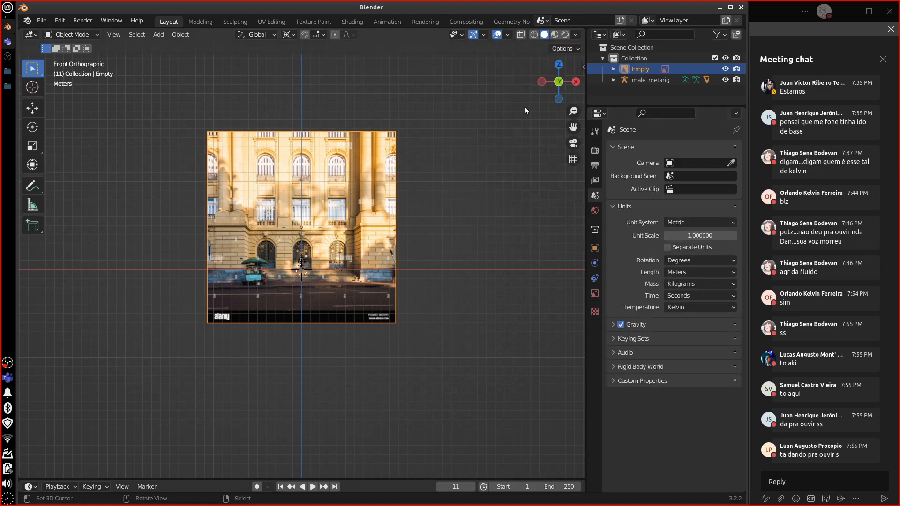
{"action": "left_click", "coordinate": [508, 35]}
Step: Examine the central door and the human figure up close in front view and open the reference image's data properties
{"action": "scroll", "coordinate": [377, 361], "scroll_direction": "up", "scroll_amount": 5}
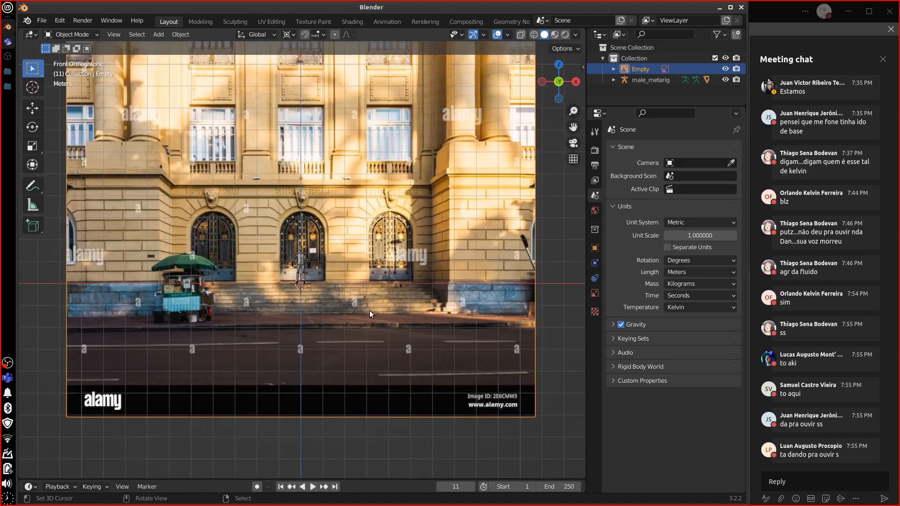
{"action": "scroll", "coordinate": [383, 370], "scroll_direction": "up", "scroll_amount": 1}
{"action": "mouse_move", "coordinate": [418, 313]}
{"action": "middle_mouse_down"}
{"action": "mouse_move", "coordinate": [397, 340]}
{"action": "mouse_move", "coordinate": [419, 316]}
{"action": "middle_mouse_up"}
{"action": "key", "text": "KP_1"}
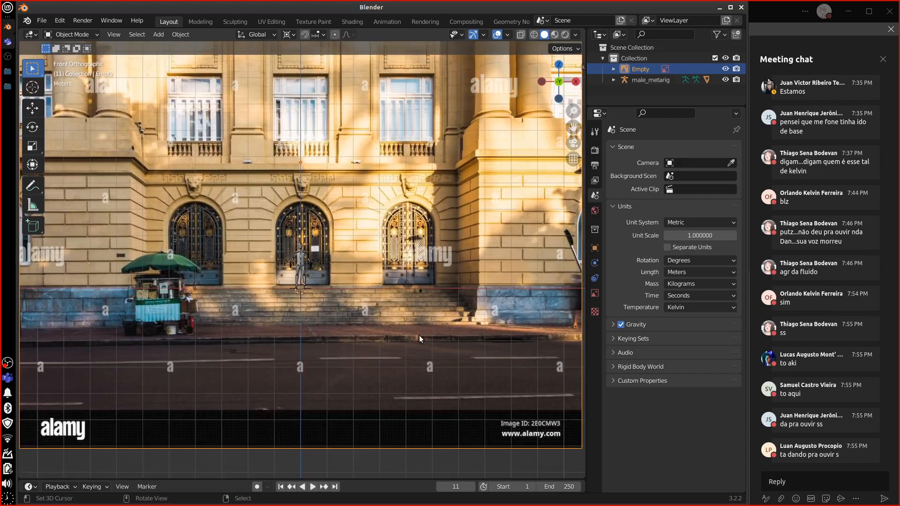
{"action": "scroll", "coordinate": [419, 336], "scroll_direction": "up", "scroll_amount": 5}
{"action": "scroll", "coordinate": [412, 344], "scroll_direction": "up", "scroll_amount": 2}
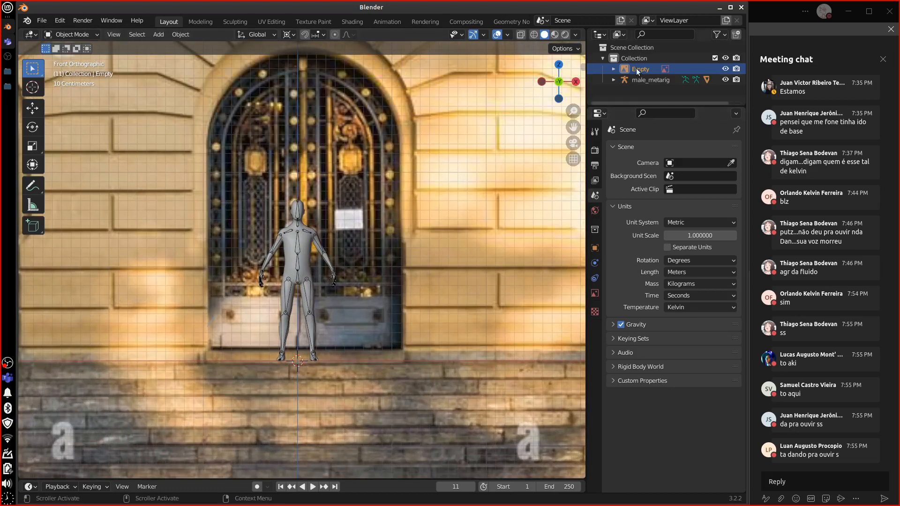
{"action": "left_click", "coordinate": [595, 293]}
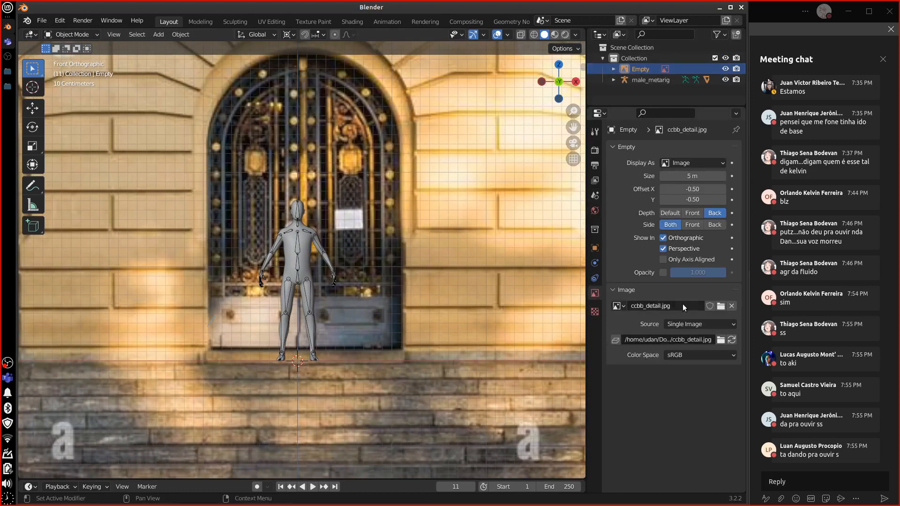
Step: Lower the reference image's opacity to 0.050 and annotate vertical lines along both side edges of the central door
{"action": "left_click", "coordinate": [663, 273]}
{"action": "left_click_drag", "start_coordinate": [720, 273], "coordinate": [662, 281]}
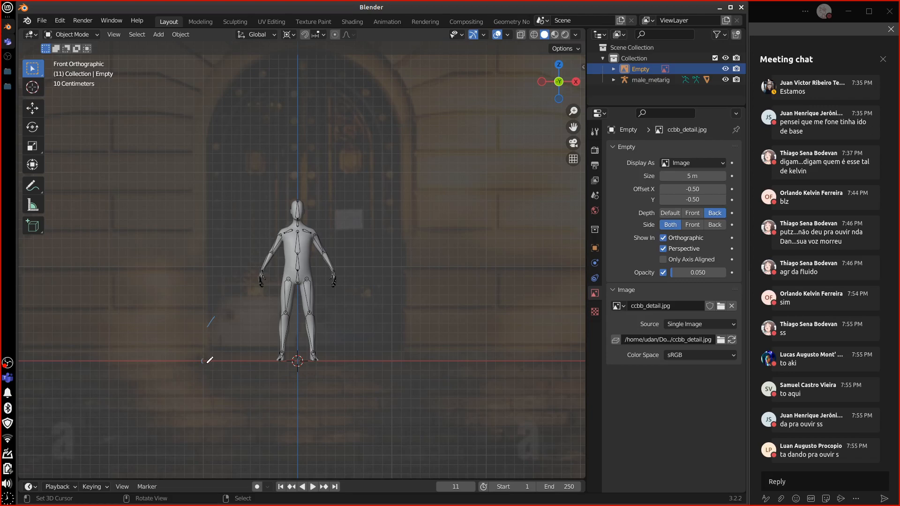
{"action": "left_click_drag", "start_coordinate": [207, 362], "coordinate": [205, 360]}
{"action": "left_click_drag", "start_coordinate": [203, 361], "coordinate": [207, 159]}
{"action": "left_click_drag", "start_coordinate": [393, 361], "coordinate": [395, 165]}
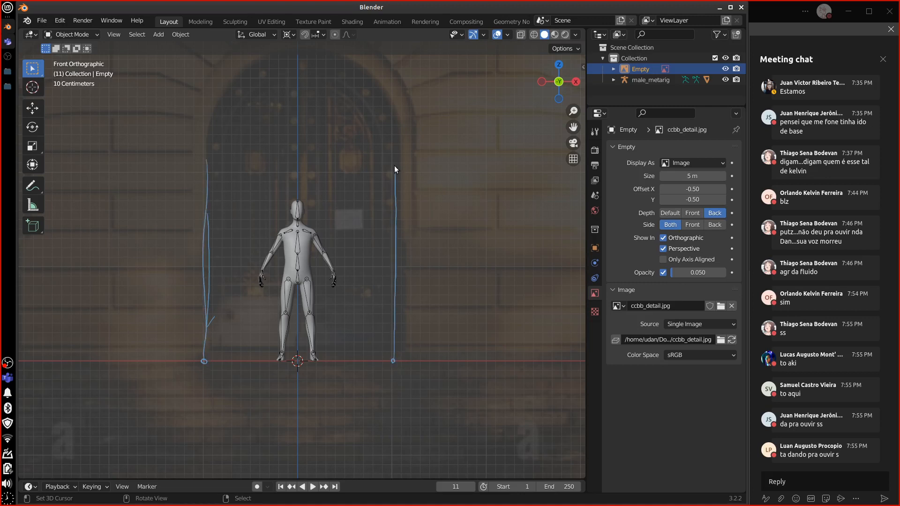
{"action": "left_click_drag", "start_coordinate": [396, 214], "coordinate": [390, 313]}
Step: Annotate a horizontal line along the door's base between the two verticals and write "2 M" beneath it
{"action": "middle_click_drag", "start_coordinate": [426, 329], "coordinate": [431, 340], "text": "shift"}
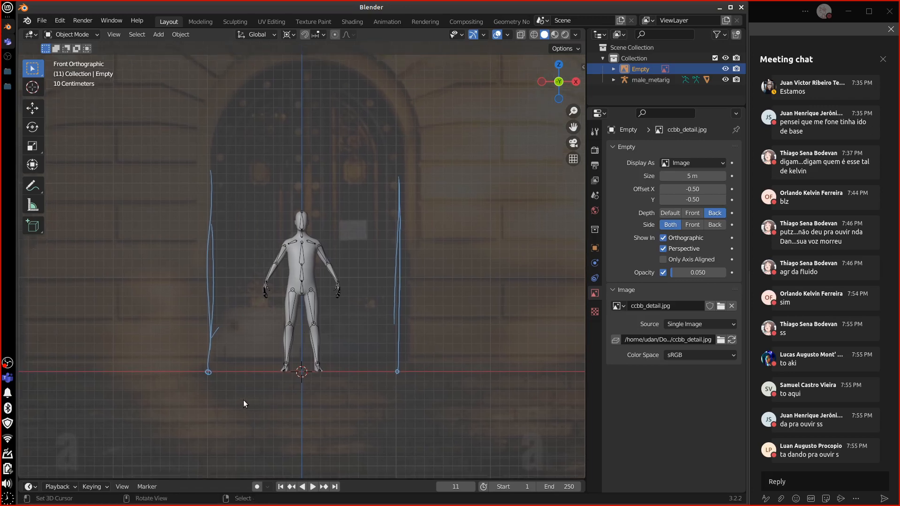
{"action": "left_click_drag", "start_coordinate": [216, 380], "coordinate": [415, 375]}
{"action": "mouse_move", "coordinate": [263, 402]}
{"action": "left_mouse_down"}
{"action": "mouse_move", "coordinate": [270, 420]}
{"action": "mouse_move", "coordinate": [303, 411]}
{"action": "left_mouse_up"}
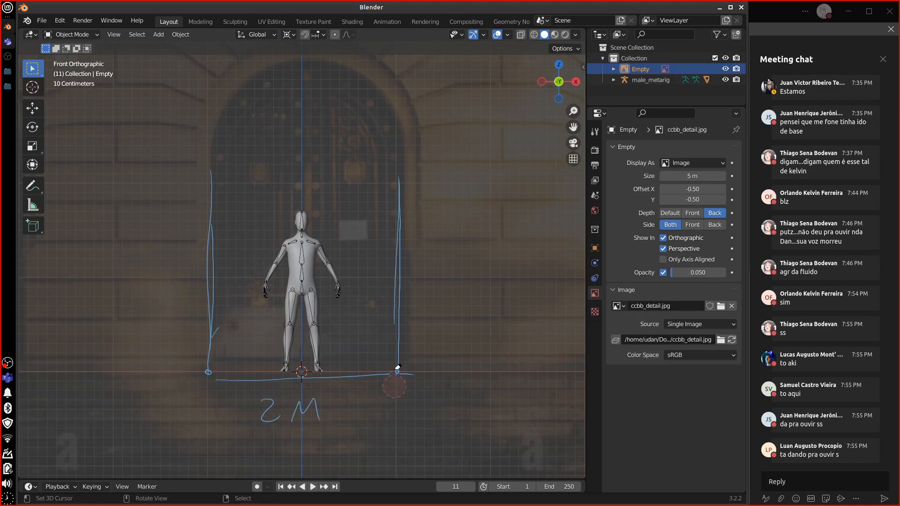
Step: Replace the door's right vertical annotation with one slightly farther out, labelled "2.10" and crossed out
{"action": "right_click_drag", "start_coordinate": [396, 370], "coordinate": [402, 283]}
{"action": "left_click_drag", "start_coordinate": [410, 373], "coordinate": [412, 296]}
{"action": "left_click_drag", "start_coordinate": [402, 401], "coordinate": [404, 417]}
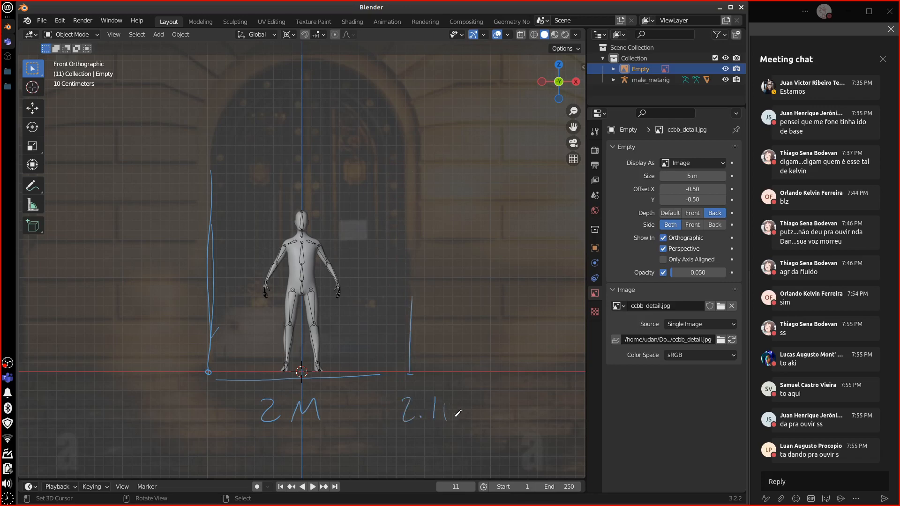
{"action": "left_click_drag", "start_coordinate": [471, 386], "coordinate": [380, 437]}
Step: Scale the building reference image by about 1.0047 and shift it slightly in front view
{"action": "key", "text": "s"}
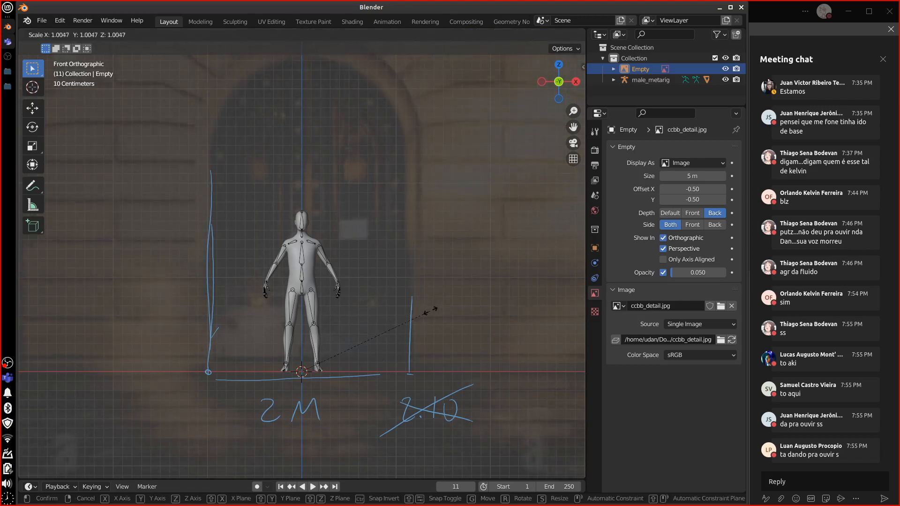
{"action": "left_click", "coordinate": [429, 311]}
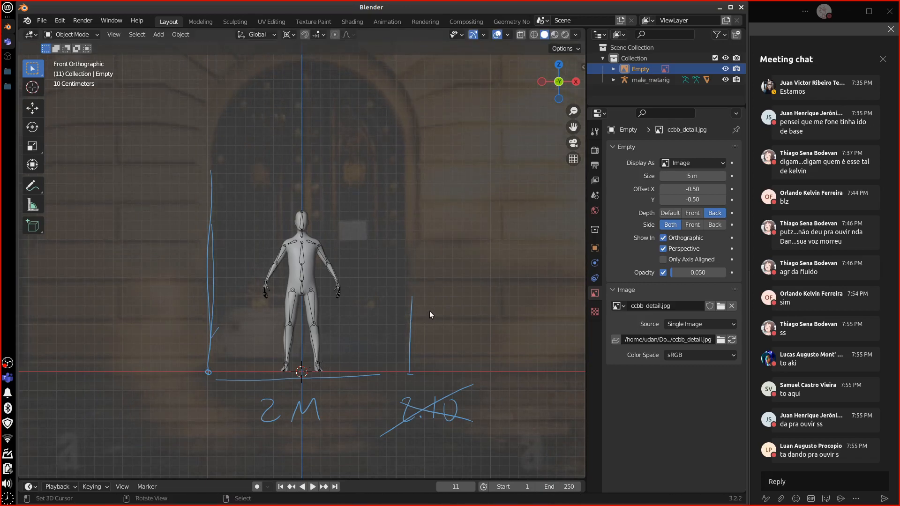
{"action": "key", "text": "g"}
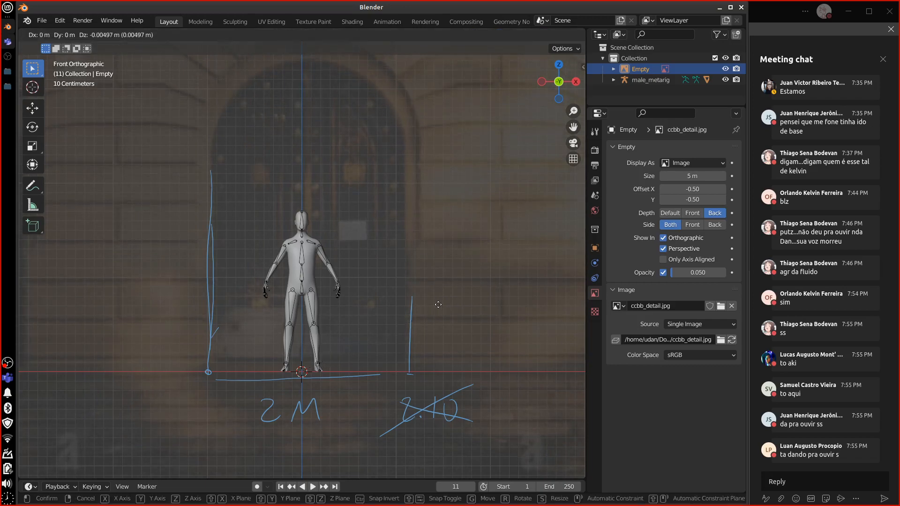
Step: Move the reference image about 0.074 m in negative X and erase the old guide strokes beside and below the figure
{"action": "key", "text": "x"}
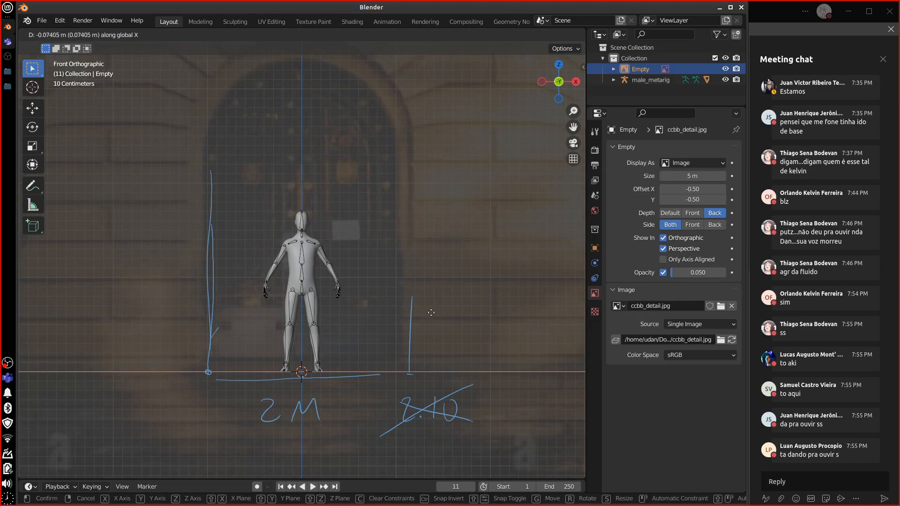
{"action": "left_click", "coordinate": [431, 312]}
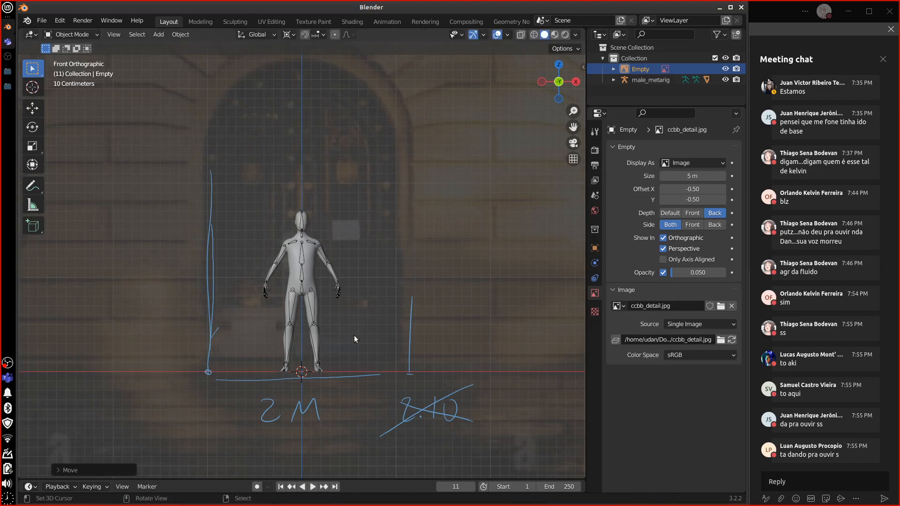
{"action": "mouse_move", "coordinate": [411, 315]}
{"action": "right_mouse_down"}
{"action": "mouse_move", "coordinate": [399, 365]}
{"action": "mouse_move", "coordinate": [453, 400]}
{"action": "mouse_move", "coordinate": [392, 431]}
{"action": "mouse_move", "coordinate": [305, 377]}
{"action": "mouse_move", "coordinate": [212, 194]}
{"action": "mouse_move", "coordinate": [225, 334]}
{"action": "mouse_move", "coordinate": [359, 310]}
{"action": "mouse_move", "coordinate": [475, 402]}
{"action": "mouse_move", "coordinate": [445, 358]}
{"action": "mouse_move", "coordinate": [466, 437]}
{"action": "right_mouse_up"}
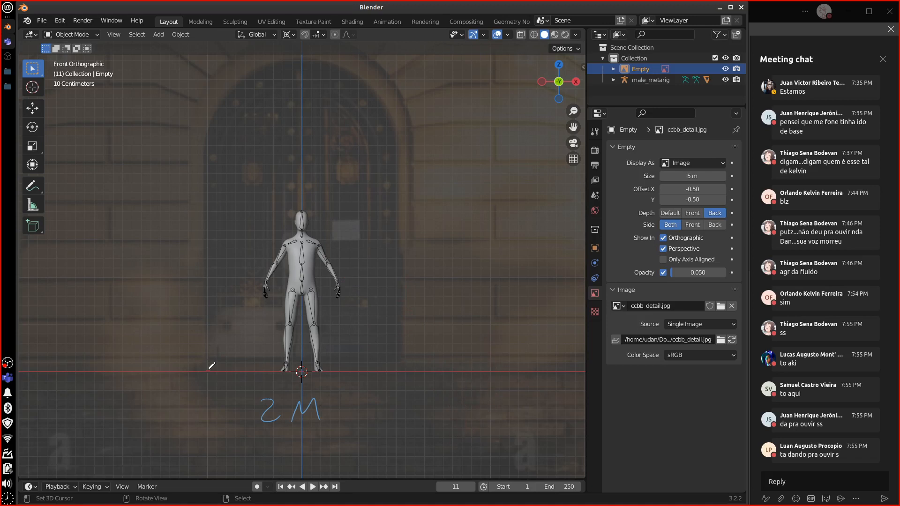
Step: Annotate the doorway outline around the figure with two jambs, a rounded arch on top and a base line at ground level
{"action": "left_click_drag", "start_coordinate": [209, 370], "coordinate": [208, 276]}
{"action": "left_click_drag", "start_coordinate": [398, 371], "coordinate": [399, 274]}
{"action": "mouse_move", "coordinate": [208, 277]}
{"action": "left_mouse_down"}
{"action": "mouse_move", "coordinate": [234, 92]}
{"action": "mouse_move", "coordinate": [355, 70]}
{"action": "mouse_move", "coordinate": [394, 210]}
{"action": "mouse_move", "coordinate": [398, 275]}
{"action": "left_mouse_up"}
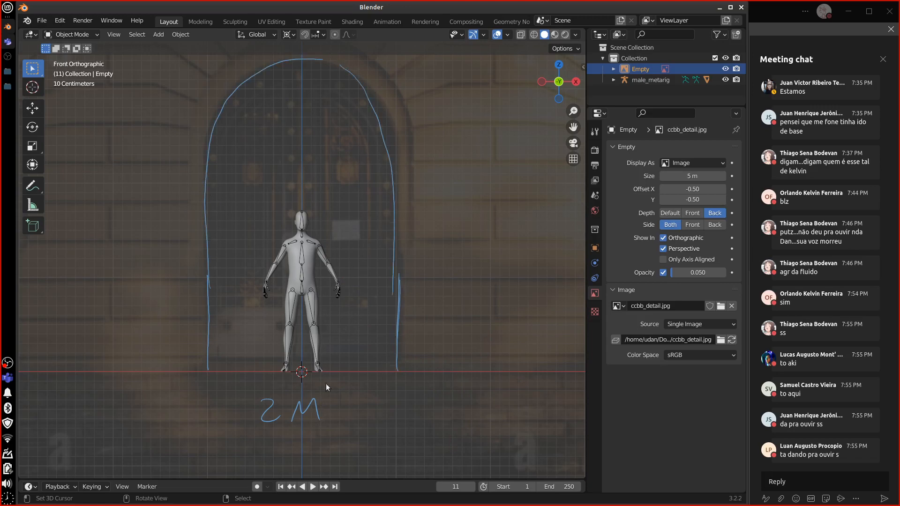
{"action": "left_click_drag", "start_coordinate": [209, 371], "coordinate": [401, 371]}
Step: Annotate vertical limits on both sides of the door, label each side gap 1 m, and underline the full width as 4 m
{"action": "left_click_drag", "start_coordinate": [115, 373], "coordinate": [112, 84]}
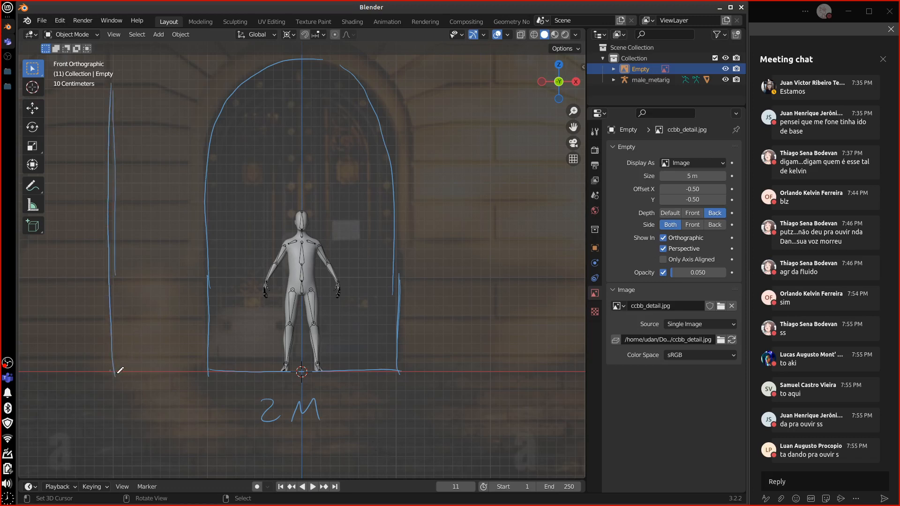
{"action": "mouse_move", "coordinate": [490, 371]}
{"action": "left_mouse_down"}
{"action": "mouse_move", "coordinate": [494, 84]}
{"action": "mouse_move", "coordinate": [483, 354]}
{"action": "left_mouse_up"}
{"action": "left_click_drag", "start_coordinate": [142, 401], "coordinate": [141, 388]}
{"action": "left_click_drag", "start_coordinate": [149, 399], "coordinate": [163, 399]}
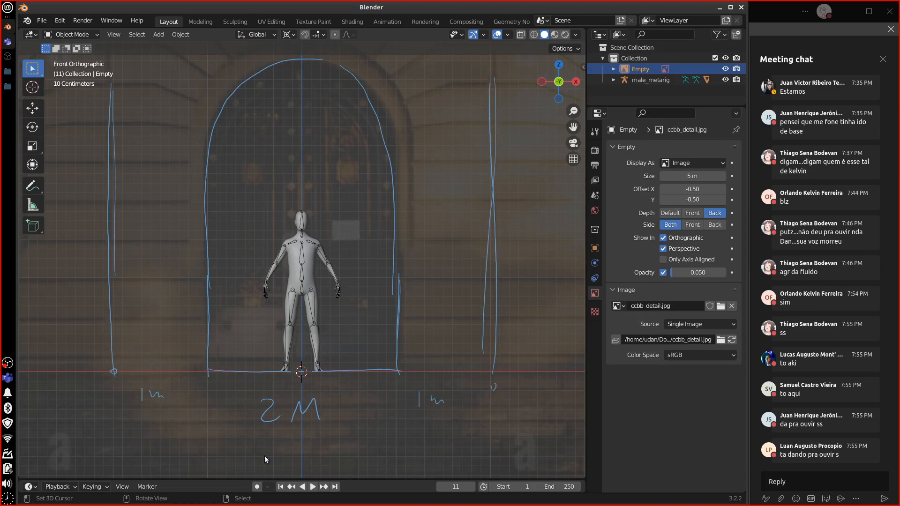
{"action": "left_click_drag", "start_coordinate": [127, 436], "coordinate": [518, 442]}
{"action": "mouse_move", "coordinate": [274, 445]}
{"action": "left_mouse_down"}
{"action": "mouse_move", "coordinate": [283, 466]}
{"action": "mouse_move", "coordinate": [322, 464]}
{"action": "left_mouse_up"}
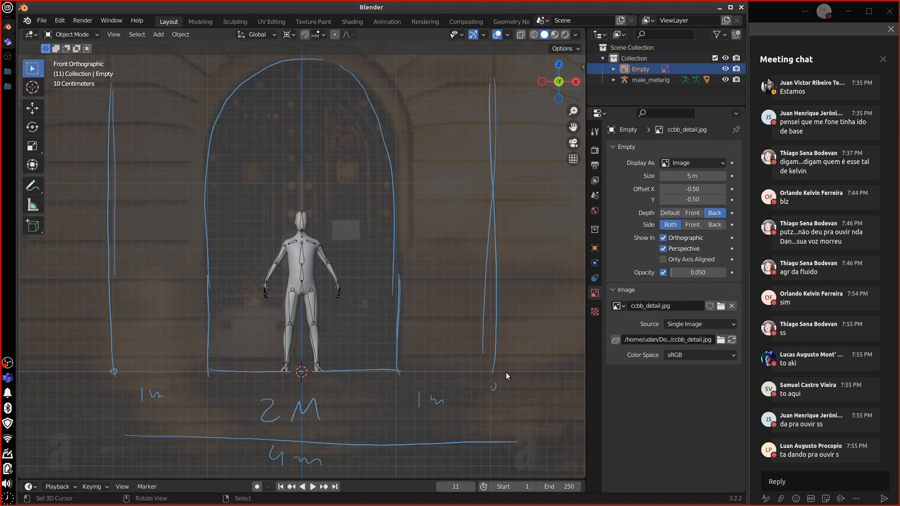
{"action": "left_click_drag", "start_coordinate": [542, 349], "coordinate": [550, 360]}
{"action": "left_click_drag", "start_coordinate": [551, 352], "coordinate": [547, 371]}
{"action": "right_click_drag", "start_coordinate": [546, 352], "coordinate": [548, 367]}
Step: Extend the side limit lines upward and join them with a horizontal line above the arch to close the frame annotation
{"action": "middle_click_drag", "start_coordinate": [501, 207], "coordinate": [504, 321], "text": "shift"}
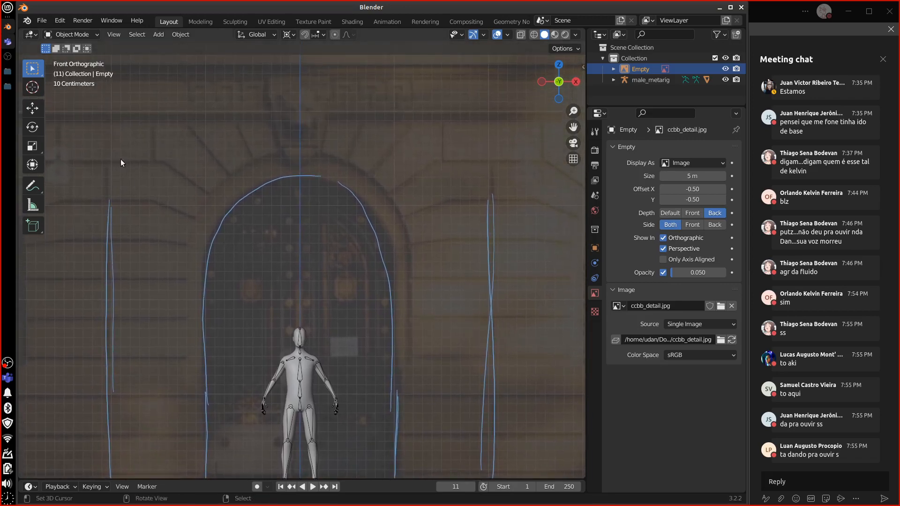
{"action": "key", "text": "d"}
{"action": "left_click_drag", "start_coordinate": [108, 121], "coordinate": [109, 245]}
{"action": "mouse_move", "coordinate": [111, 261]}
{"action": "left_mouse_down"}
{"action": "mouse_move", "coordinate": [110, 122]}
{"action": "mouse_move", "coordinate": [480, 115]}
{"action": "mouse_move", "coordinate": [491, 231]}
{"action": "left_mouse_up"}
{"action": "key", "text": "d"}
{"action": "mouse_move", "coordinate": [531, 383]}
{"action": "middle_mouse_down", "text": "shift"}
{"action": "mouse_move", "coordinate": [532, 369]}
{"action": "mouse_move", "coordinate": [473, 285]}
{"action": "mouse_move", "coordinate": [472, 365]}
{"action": "middle_mouse_up", "text": "shift"}
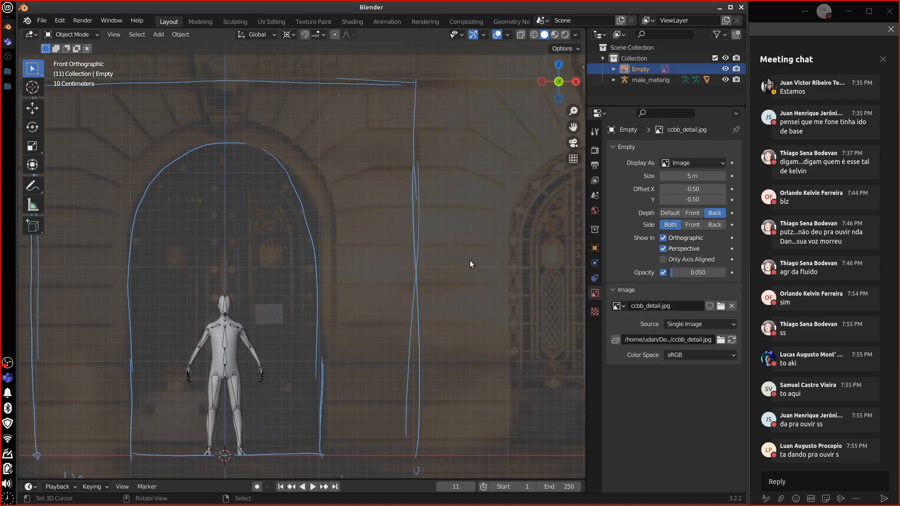
Step: Write the numbers 1 to 4 from top to bottom beside the frame's right edge to mark its height divisions
{"action": "scroll", "coordinate": [472, 264], "scroll_direction": "down", "scroll_amount": 2}
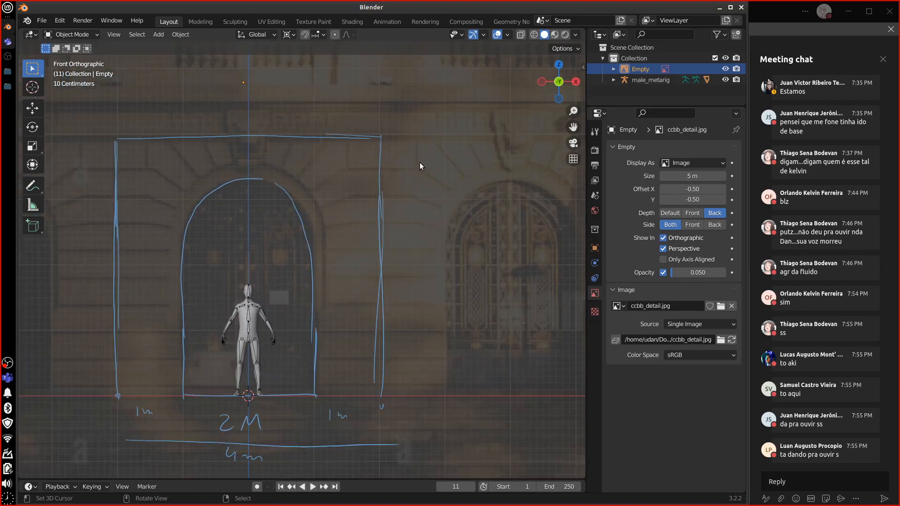
{"action": "left_click_drag", "start_coordinate": [411, 159], "coordinate": [409, 176]}
{"action": "left_click_drag", "start_coordinate": [411, 236], "coordinate": [420, 251]}
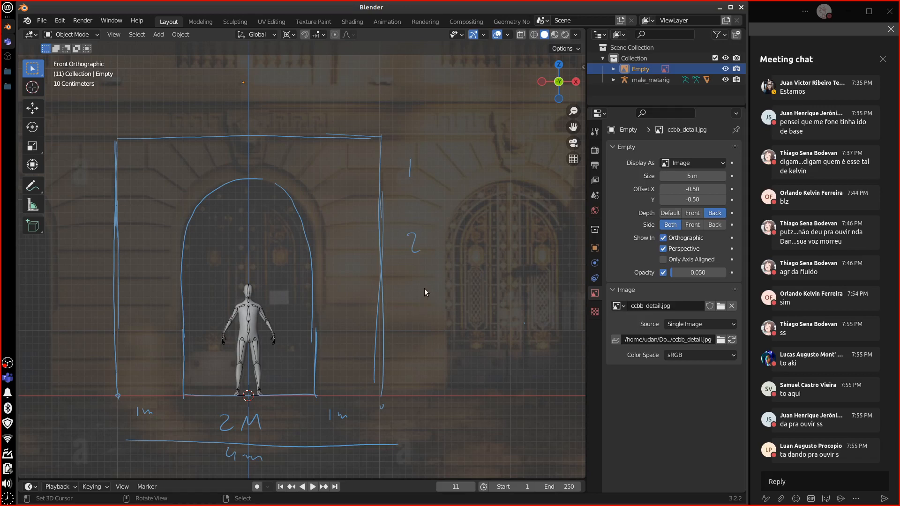
{"action": "mouse_move", "coordinate": [410, 290]}
{"action": "left_mouse_down"}
{"action": "mouse_move", "coordinate": [419, 300]}
{"action": "mouse_move", "coordinate": [411, 313]}
{"action": "left_mouse_up"}
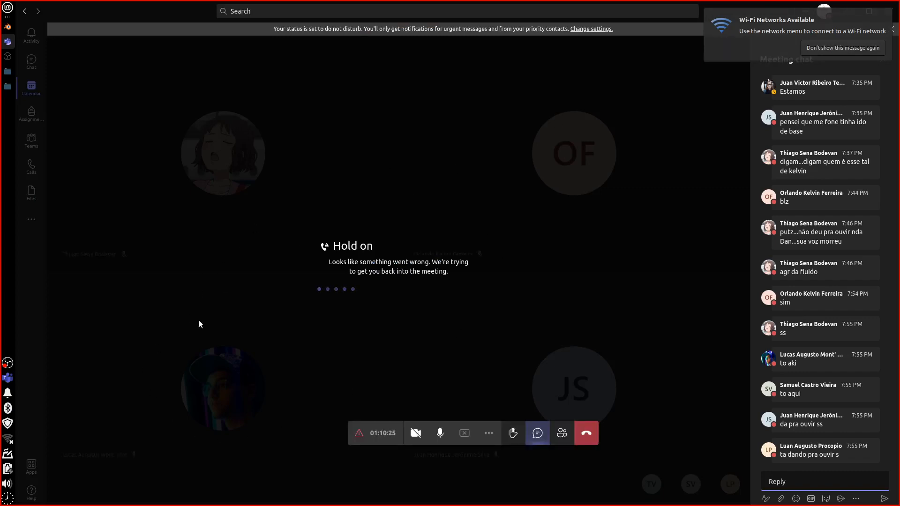
Step: Check the assets_II folder and the Microsoft Teams meeting, and return to Blender
{"action": "left_click", "coordinate": [9, 28]}
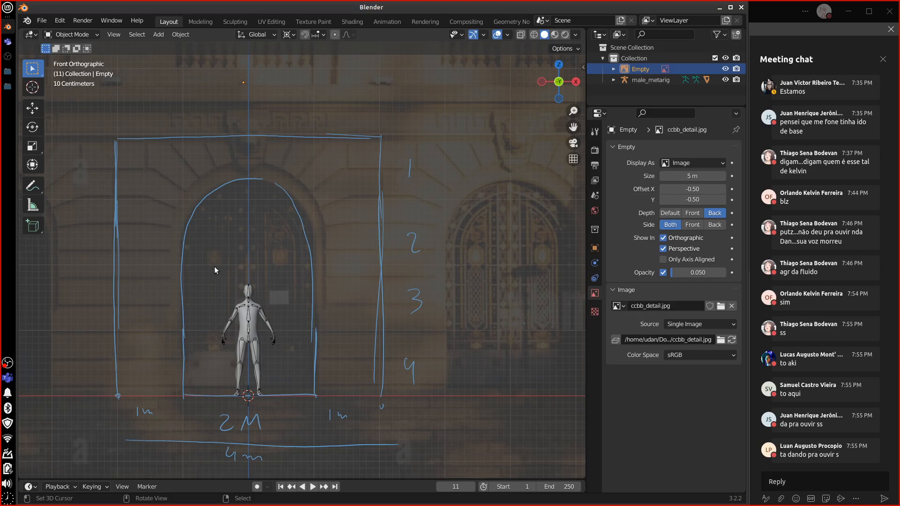
{"action": "left_click", "coordinate": [7, 86]}
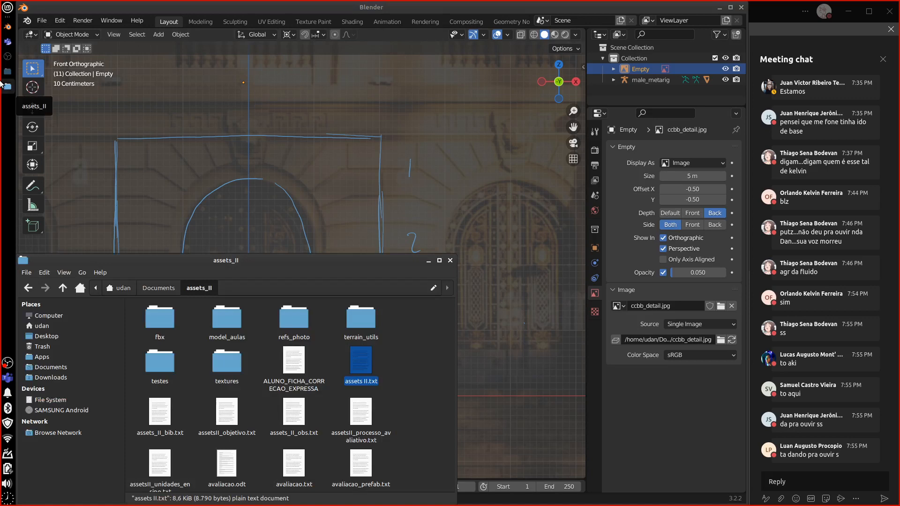
{"action": "left_click", "coordinate": [7, 41]}
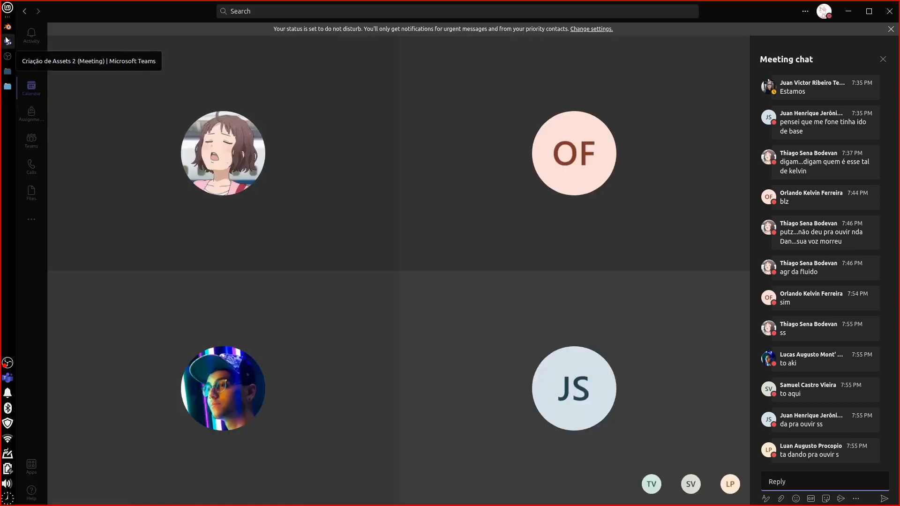
{"action": "left_click", "coordinate": [7, 26]}
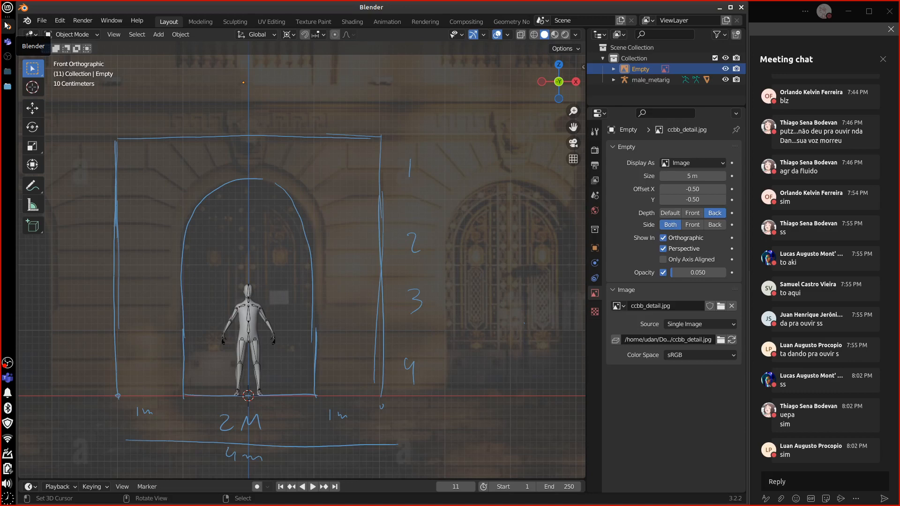
Step: Annotate a rectangular ledge section above the frame in front view, from the centre line to the frame's right edge
{"action": "left_click", "coordinate": [497, 351]}
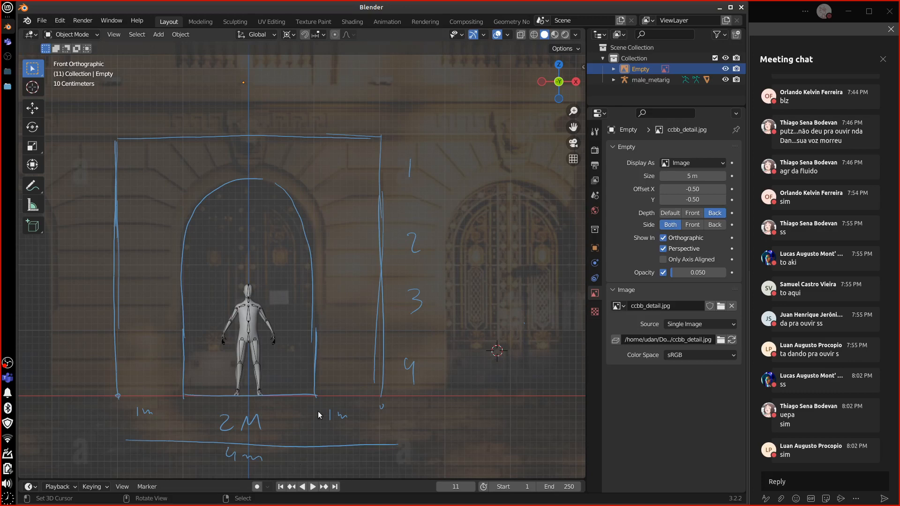
{"action": "middle_click_drag", "start_coordinate": [426, 361], "coordinate": [442, 352]}
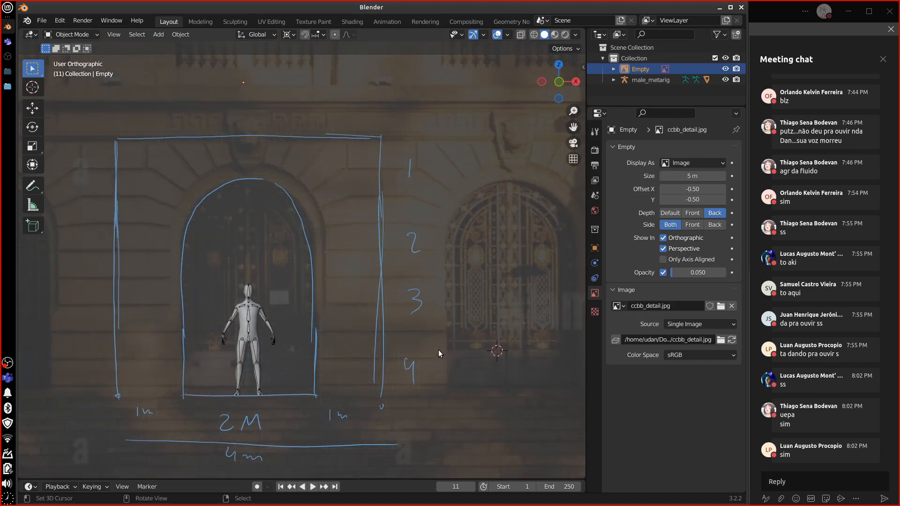
{"action": "key", "text": "KP_1"}
{"action": "middle_click_drag", "start_coordinate": [414, 400], "coordinate": [455, 403], "text": "shift"}
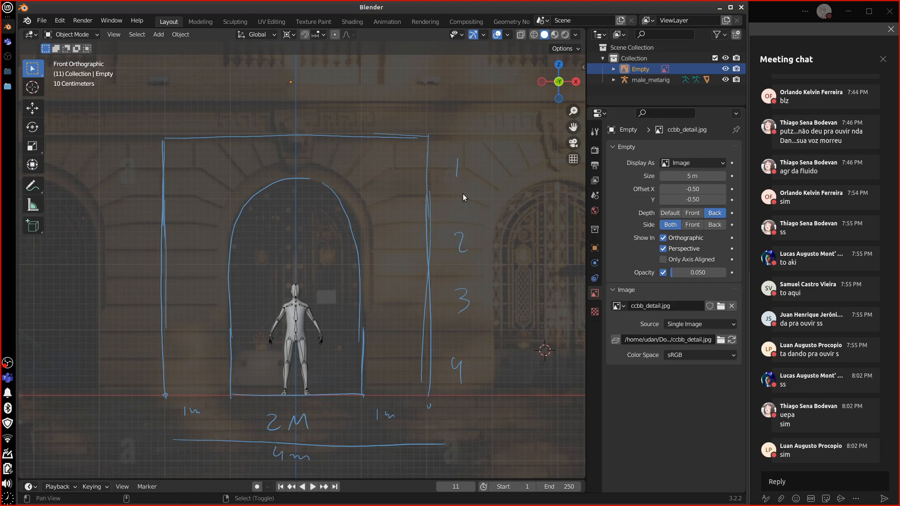
{"action": "mouse_move", "coordinate": [460, 174]}
{"action": "middle_mouse_down", "text": "shift"}
{"action": "mouse_move", "coordinate": [469, 238]}
{"action": "mouse_move", "coordinate": [458, 277]}
{"action": "middle_mouse_up", "text": "shift"}
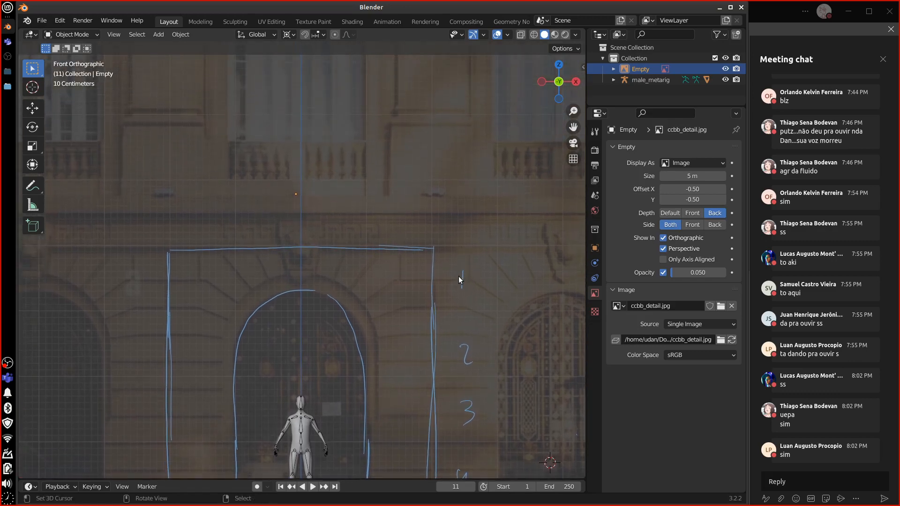
{"action": "scroll", "coordinate": [458, 277], "scroll_direction": "up", "scroll_amount": 1}
{"action": "middle_click_drag", "start_coordinate": [464, 232], "coordinate": [452, 248], "text": "shift"}
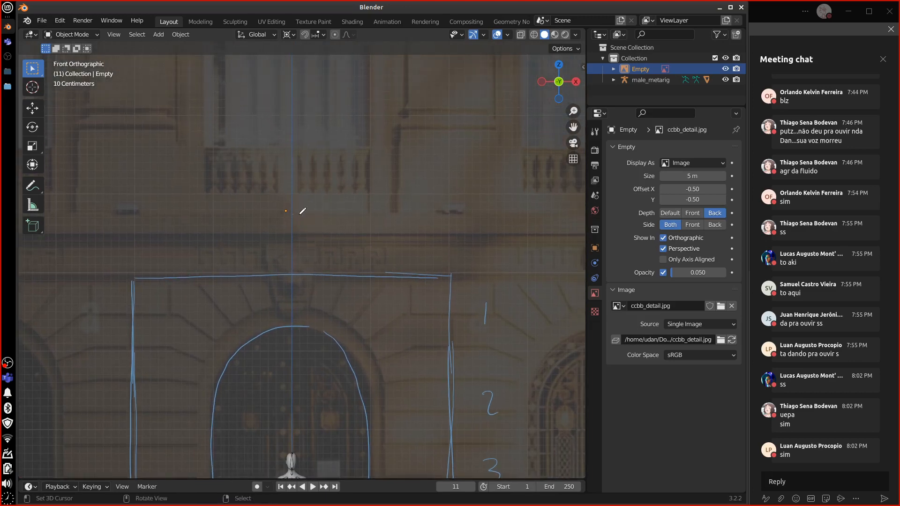
{"action": "mouse_move", "coordinate": [294, 215]}
{"action": "left_mouse_down"}
{"action": "mouse_move", "coordinate": [406, 215]}
{"action": "mouse_move", "coordinate": [452, 235]}
{"action": "mouse_move", "coordinate": [302, 237]}
{"action": "mouse_move", "coordinate": [293, 216]}
{"action": "left_mouse_up"}
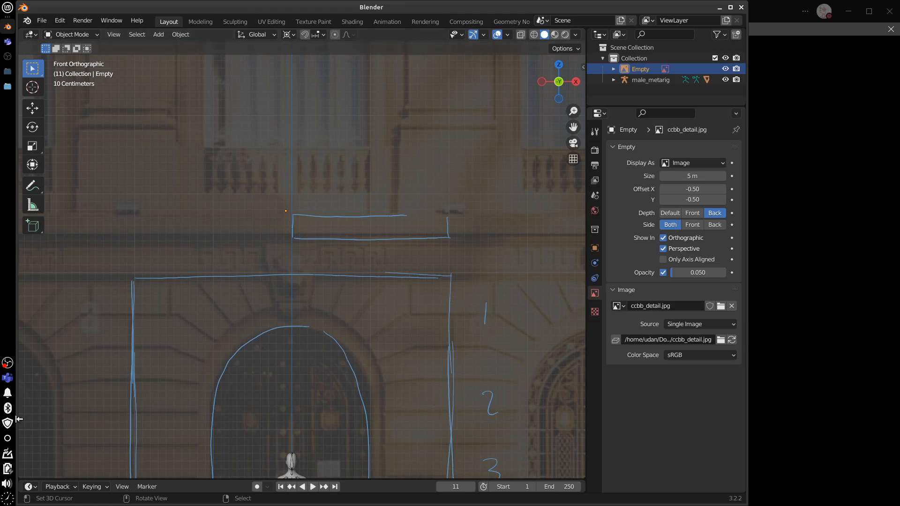
Step: Check the network connections and try to rejoin the Criação de Assets 2 meeting in Microsoft Teams
{"action": "left_click", "coordinate": [11, 440]}
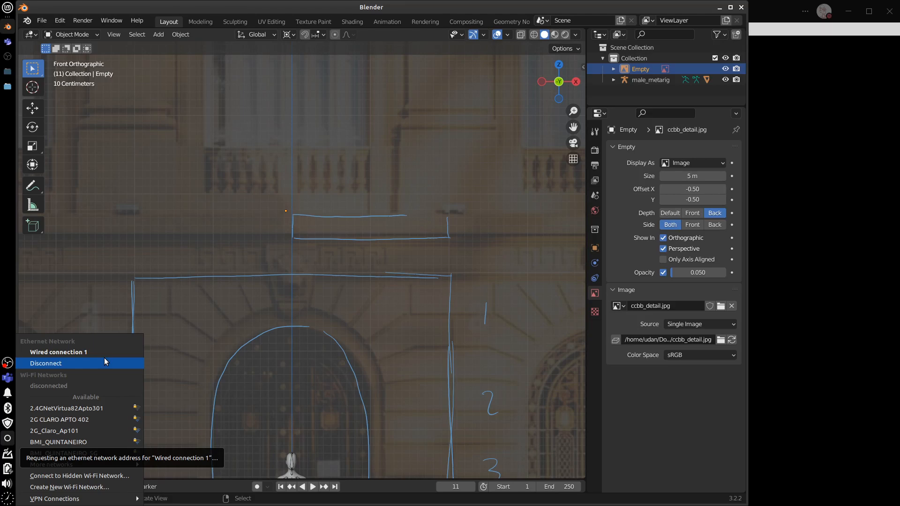
{"action": "left_click", "coordinate": [763, 11]}
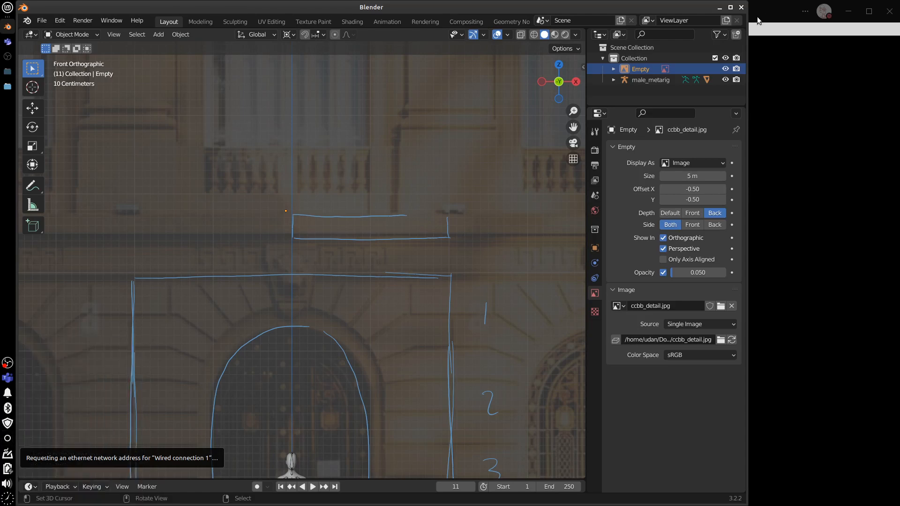
{"action": "left_click", "coordinate": [720, 8]}
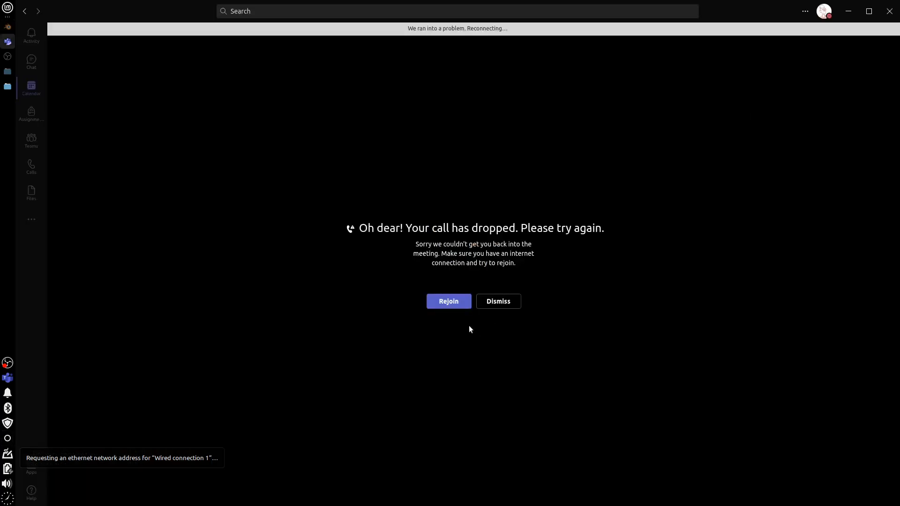
{"action": "left_click", "coordinate": [452, 301]}
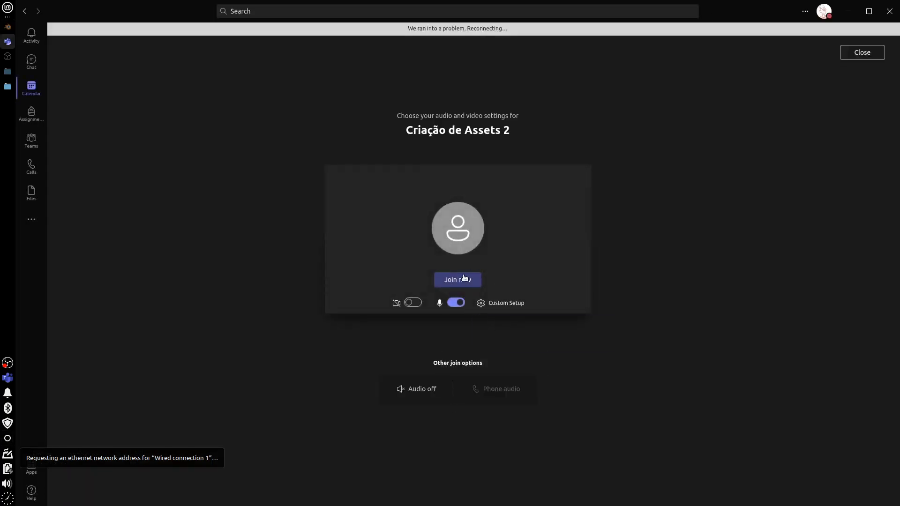
{"action": "left_click", "coordinate": [464, 280]}
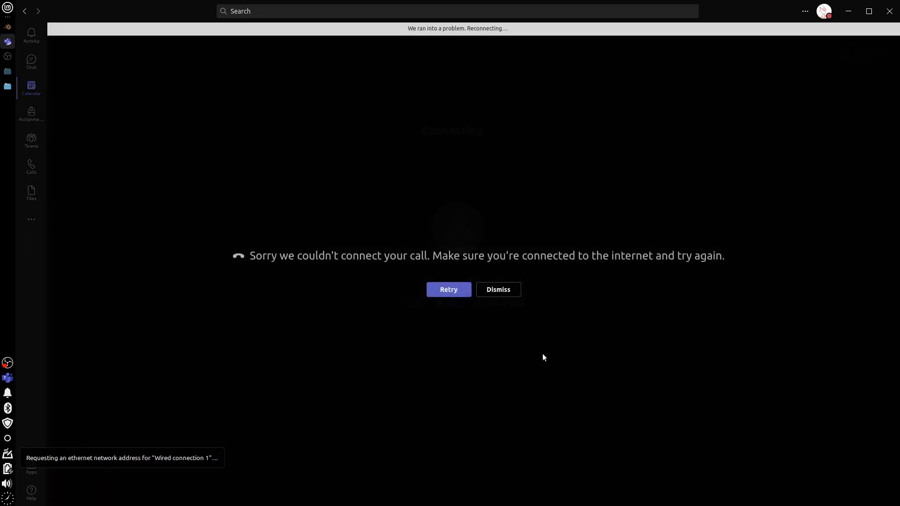
{"action": "left_click", "coordinate": [446, 290]}
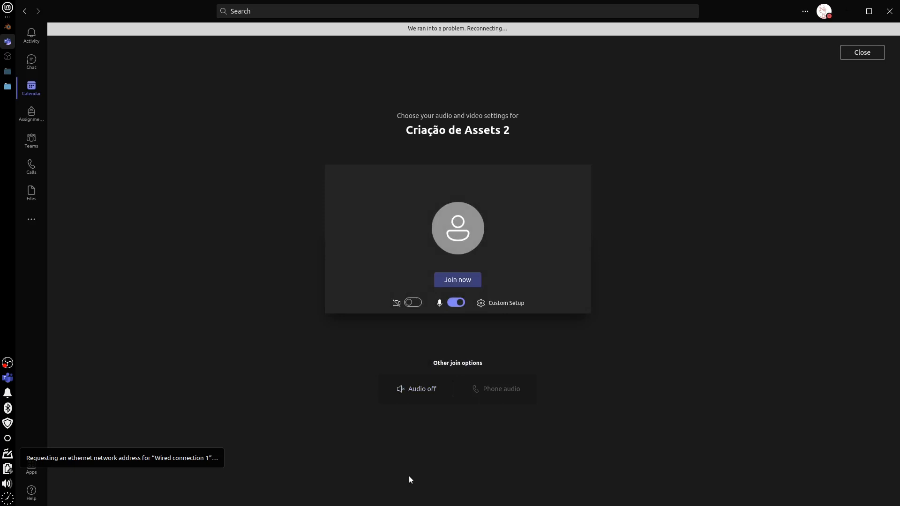
Step: Recheck the network connections, join the Criação de Assets 2 meeting and show its chat
{"action": "left_click", "coordinate": [7, 439]}
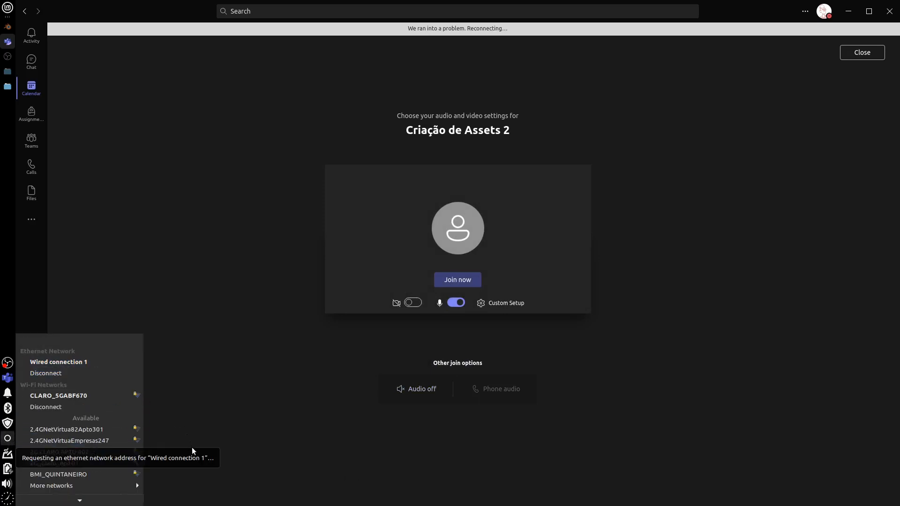
{"action": "left_click", "coordinate": [17, 282]}
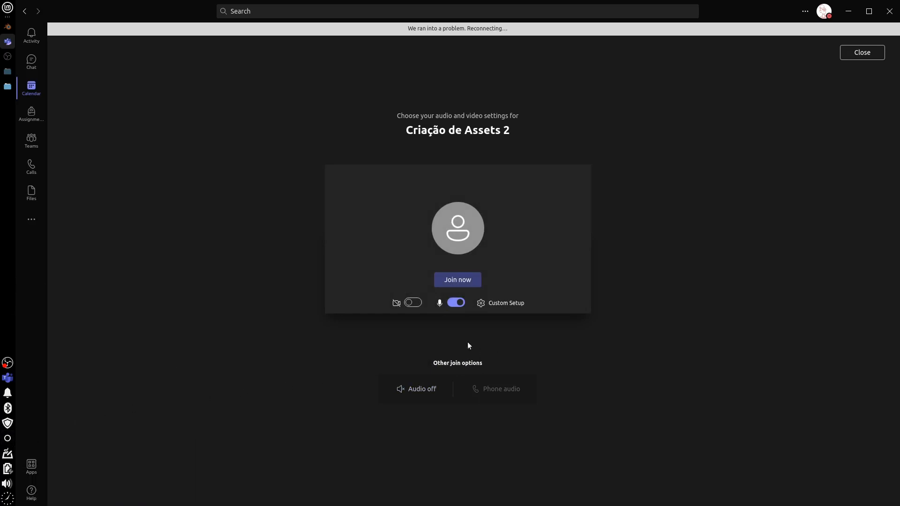
{"action": "left_click", "coordinate": [453, 282]}
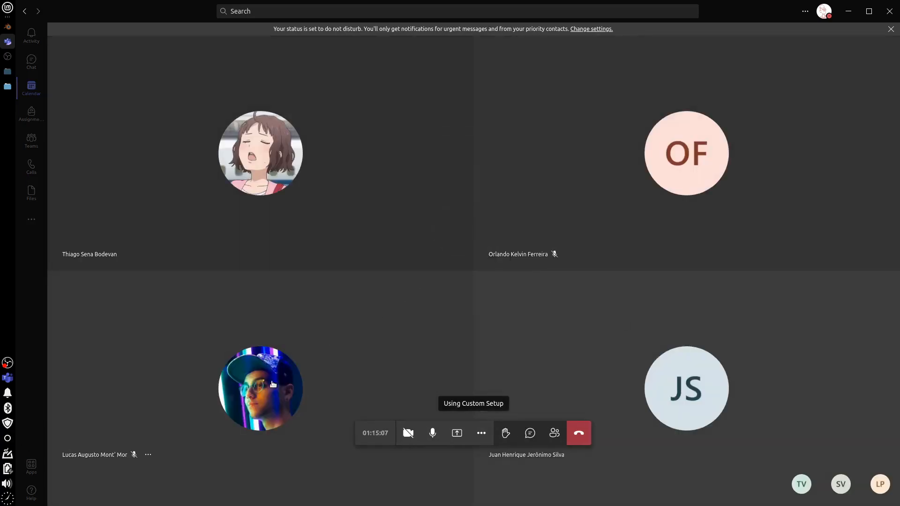
{"action": "left_click", "coordinate": [530, 433]}
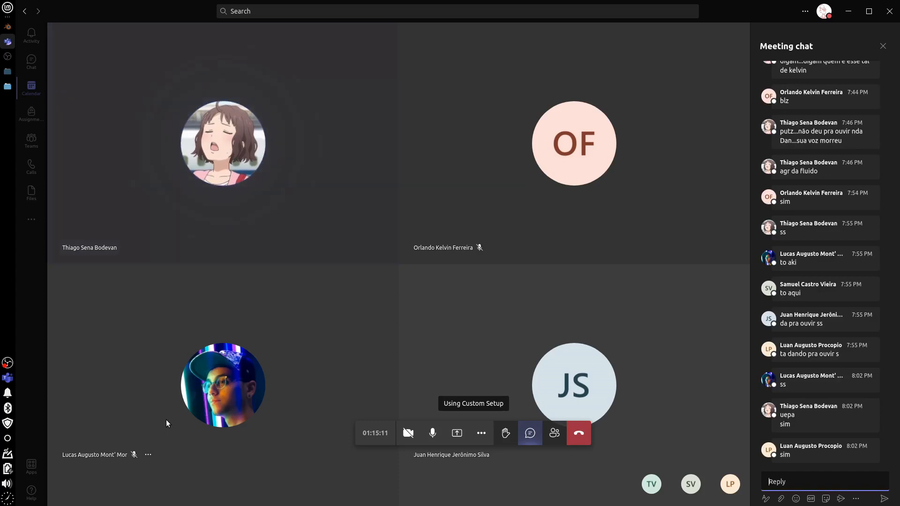
Step: Switch back to the annotated facade reference in Blender
{"action": "left_click", "coordinate": [8, 27]}
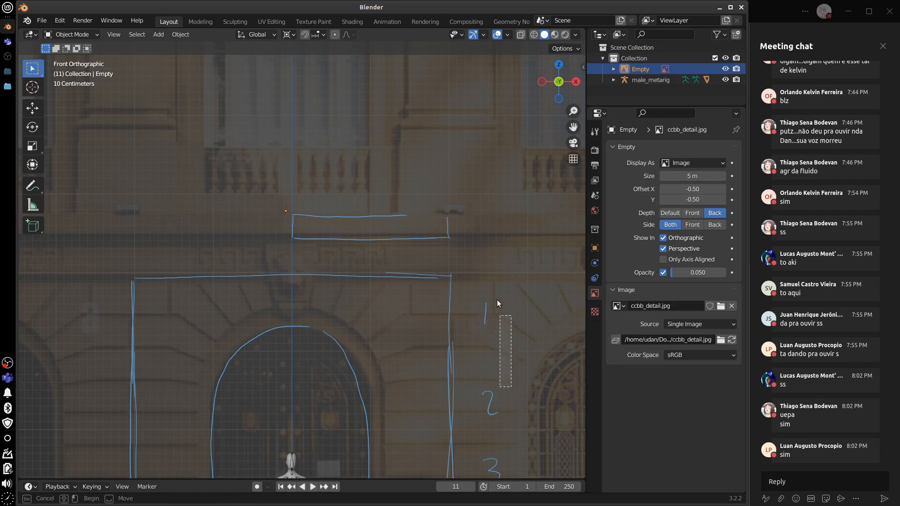
{"action": "mouse_move", "coordinate": [509, 360]}
{"action": "middle_mouse_down"}
{"action": "mouse_move", "coordinate": [513, 370]}
{"action": "mouse_move", "coordinate": [514, 333]}
{"action": "mouse_move", "coordinate": [507, 347]}
{"action": "middle_mouse_up"}
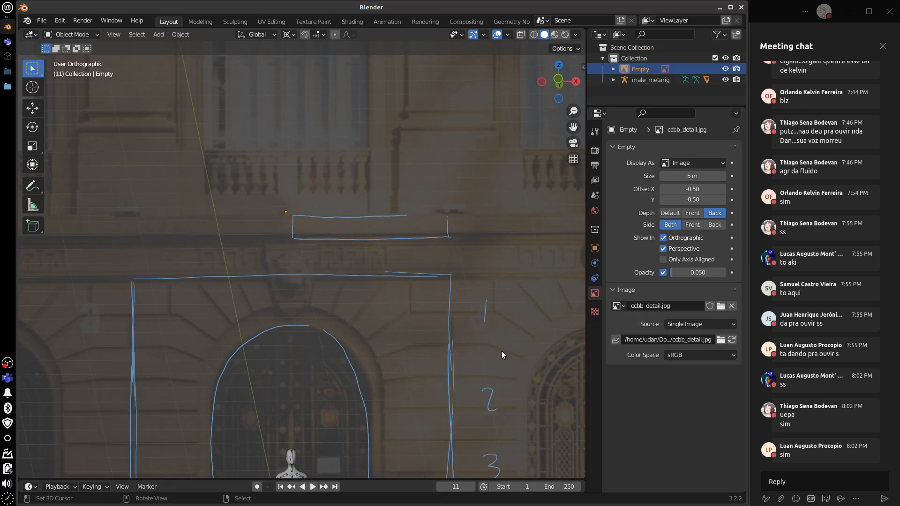
{"action": "middle_click_drag", "start_coordinate": [514, 331], "coordinate": [512, 351]}
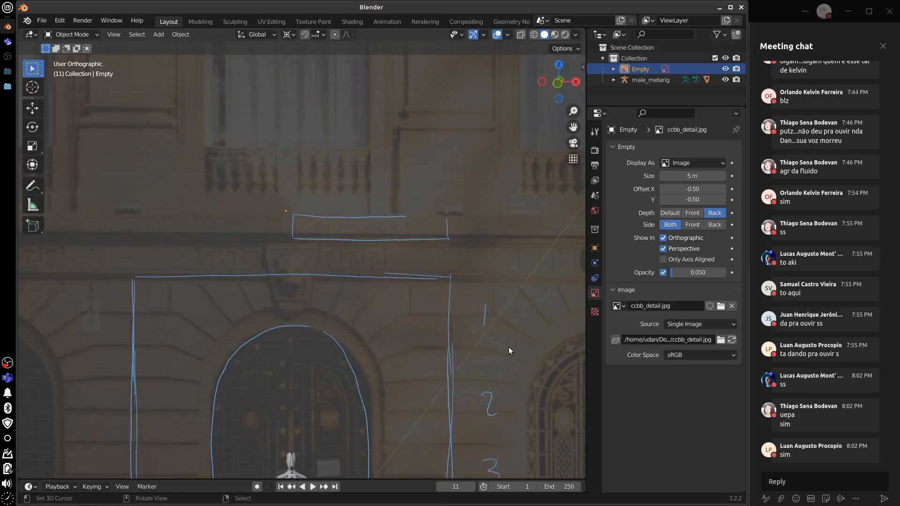
Step: Erase the rectangular ledge annotation above the frame in front view
{"action": "key", "text": "KP_1"}
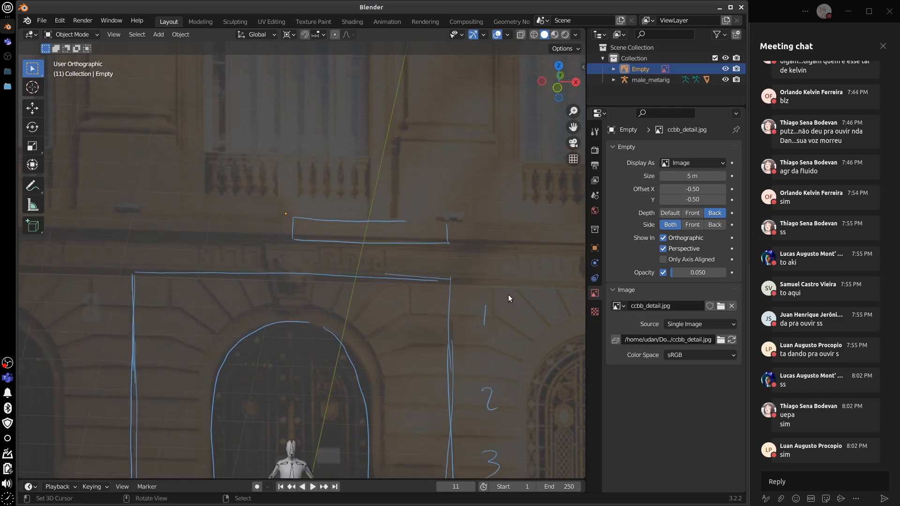
{"action": "mouse_move", "coordinate": [508, 300]}
{"action": "middle_mouse_down", "text": "shift"}
{"action": "mouse_move", "coordinate": [475, 183]}
{"action": "mouse_move", "coordinate": [490, 188]}
{"action": "middle_mouse_up", "text": "shift"}
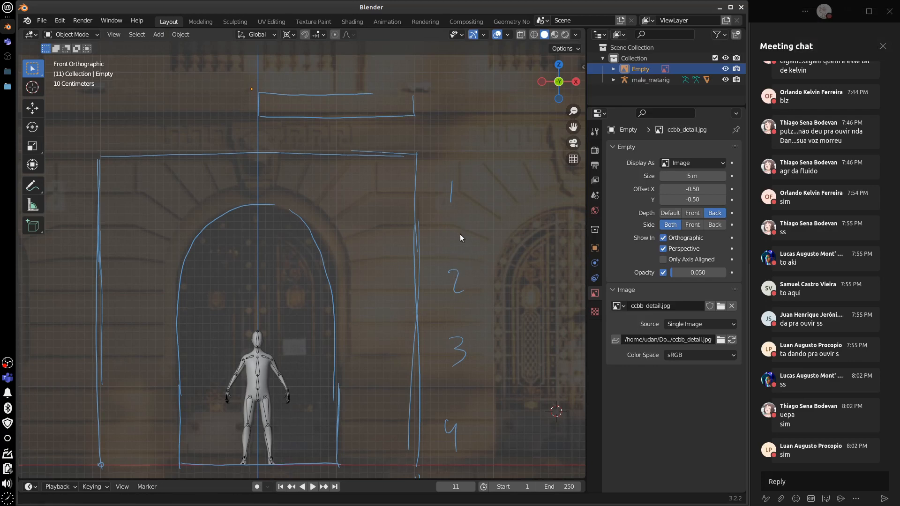
{"action": "middle_click_drag", "start_coordinate": [460, 234], "coordinate": [491, 308], "text": "shift"}
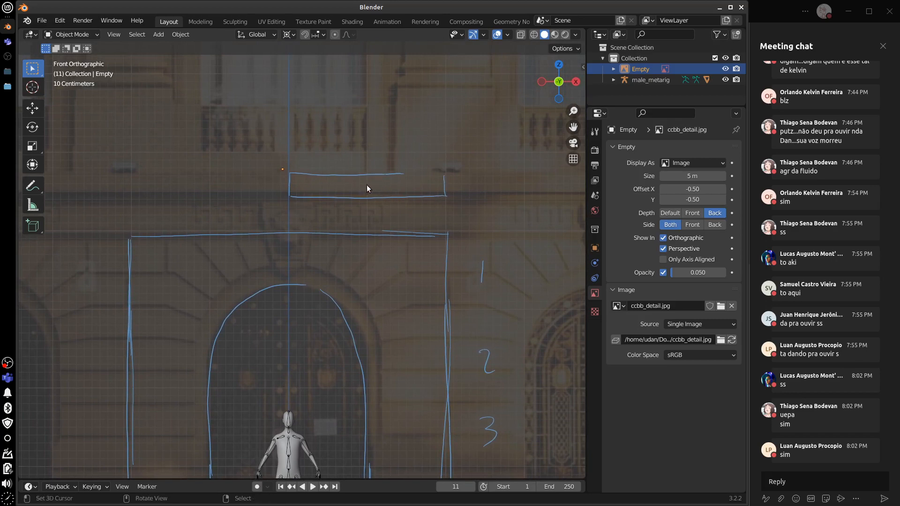
{"action": "mouse_move", "coordinate": [298, 174]}
{"action": "right_mouse_down"}
{"action": "mouse_move", "coordinate": [331, 189]}
{"action": "mouse_move", "coordinate": [450, 182]}
{"action": "right_mouse_up"}
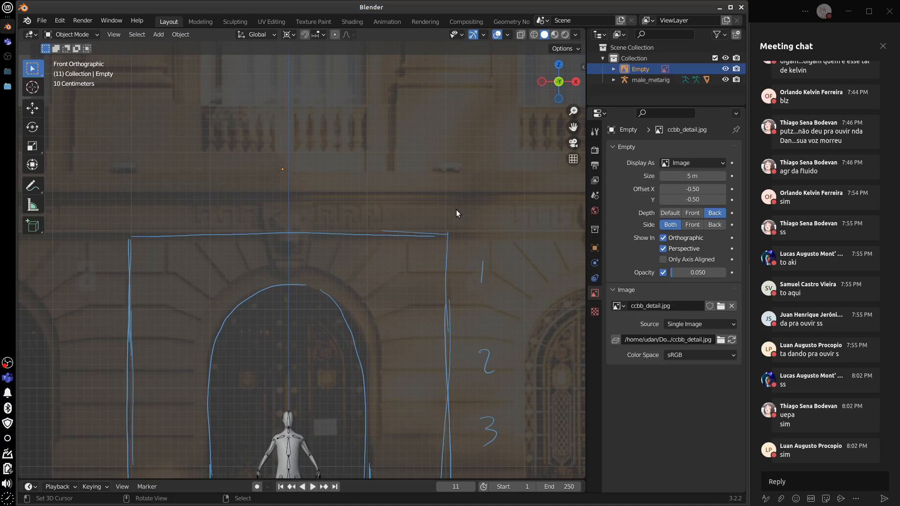
Step: Annotate an upper section extending the frame's right edge upward, with two horizontal bands and a rough frieze ornament below them
{"action": "left_click_drag", "start_coordinate": [448, 230], "coordinate": [449, 177]}
{"action": "left_click_drag", "start_coordinate": [450, 152], "coordinate": [443, 151]}
{"action": "left_click_drag", "start_coordinate": [326, 172], "coordinate": [423, 173]}
{"action": "right_click_drag", "start_coordinate": [305, 173], "coordinate": [438, 172]}
{"action": "left_click_drag", "start_coordinate": [251, 185], "coordinate": [455, 180]}
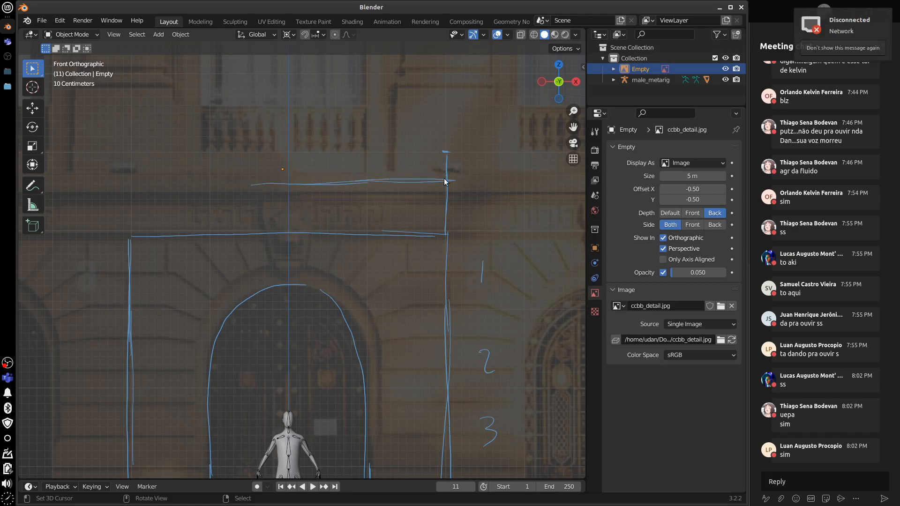
{"action": "left_click_drag", "start_coordinate": [280, 150], "coordinate": [446, 160]}
{"action": "left_click_drag", "start_coordinate": [368, 151], "coordinate": [458, 149]}
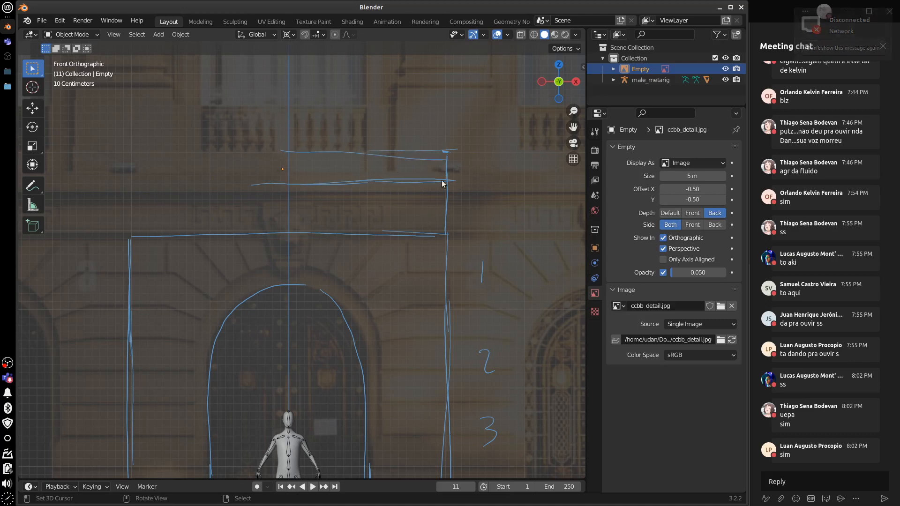
{"action": "mouse_move", "coordinate": [320, 222]}
{"action": "left_mouse_down"}
{"action": "mouse_move", "coordinate": [320, 211]}
{"action": "mouse_move", "coordinate": [345, 206]}
{"action": "mouse_move", "coordinate": [356, 220]}
{"action": "mouse_move", "coordinate": [388, 212]}
{"action": "left_mouse_up"}
{"action": "mouse_move", "coordinate": [313, 213]}
{"action": "left_mouse_down"}
{"action": "mouse_move", "coordinate": [313, 193]}
{"action": "mouse_move", "coordinate": [275, 217]}
{"action": "mouse_move", "coordinate": [265, 202]}
{"action": "left_mouse_up"}
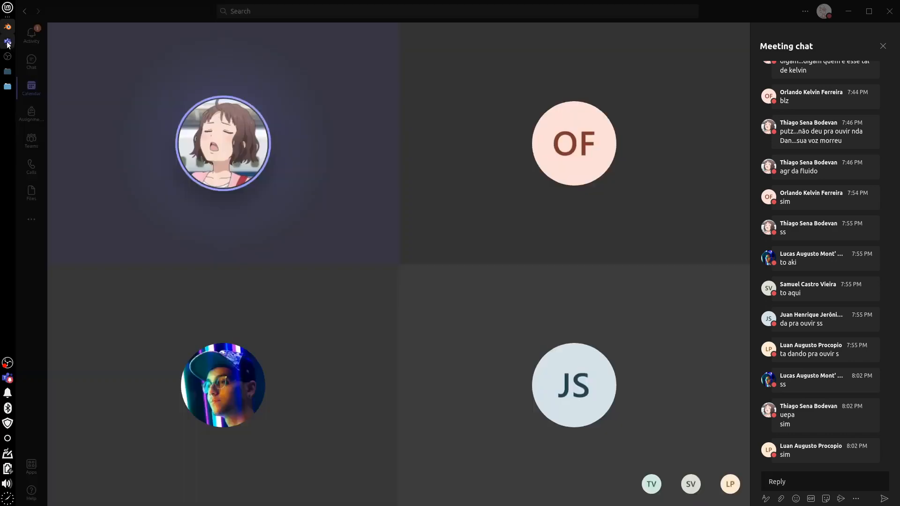
Step: Share Screen #1 in the Microsoft Teams meeting and switch back to Blender
{"action": "left_click", "coordinate": [7, 42]}
{"action": "mouse_move", "coordinate": [369, 453]}
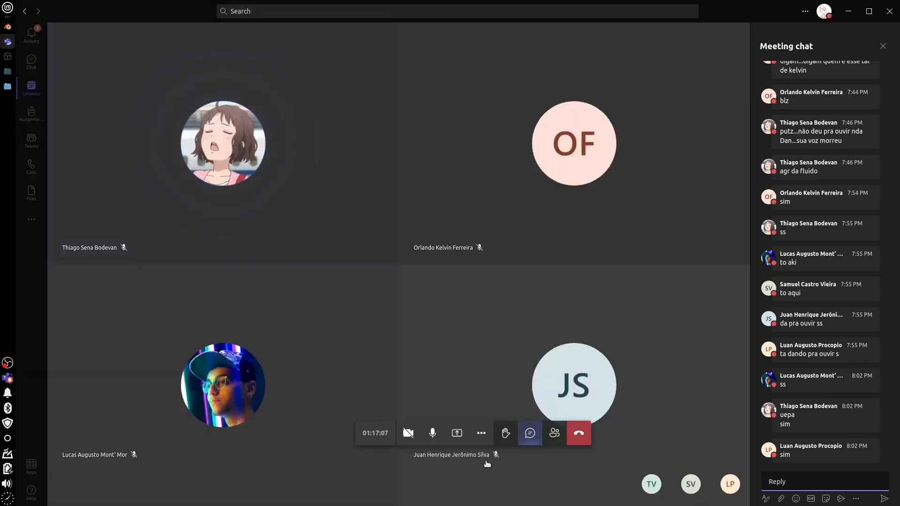
{"action": "left_click", "coordinate": [456, 435]}
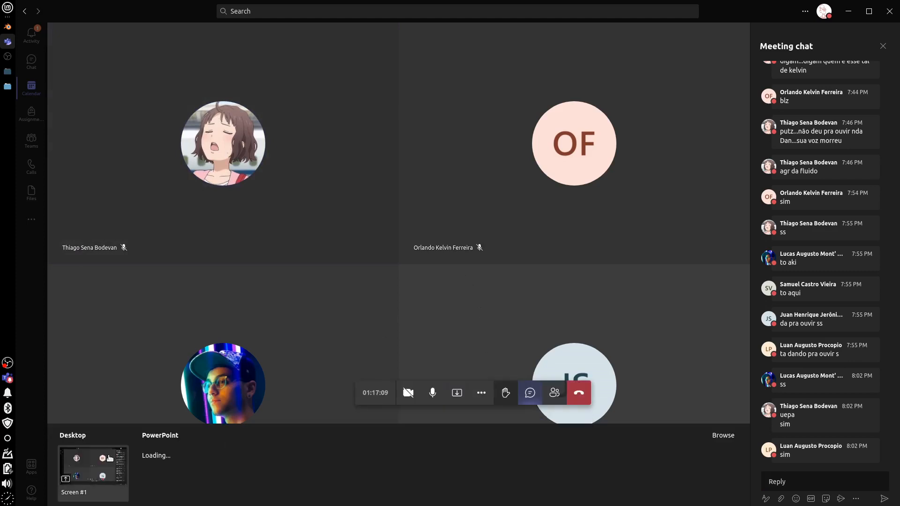
{"action": "left_click", "coordinate": [108, 466]}
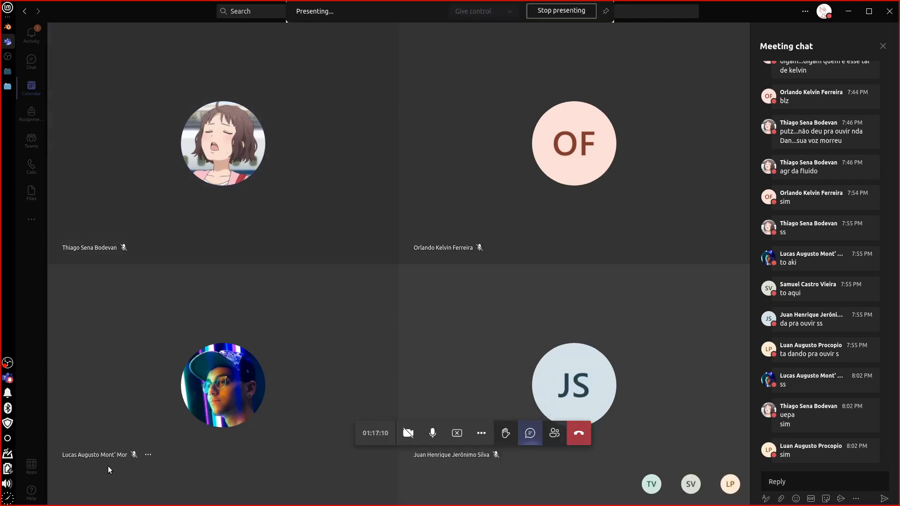
{"action": "left_click", "coordinate": [7, 28]}
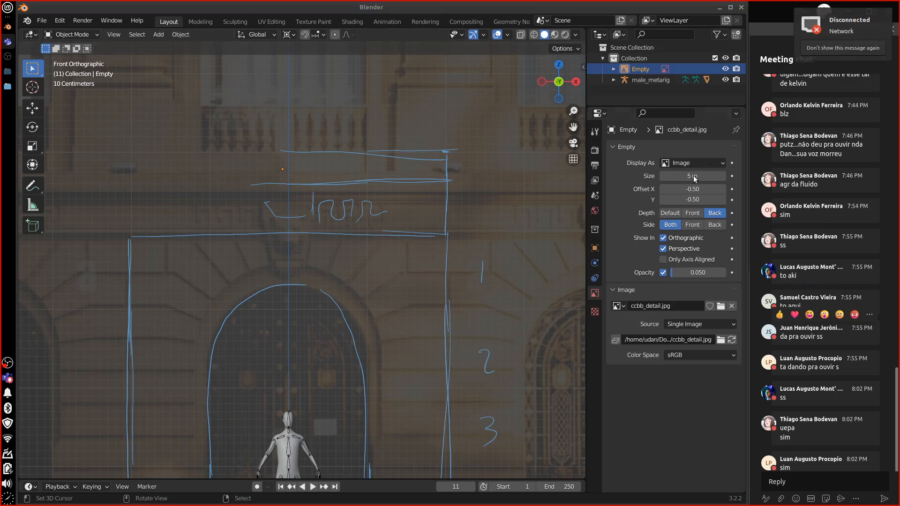
Step: Turn on Do not disturb for the desktop notifications
{"action": "left_click", "coordinate": [8, 393]}
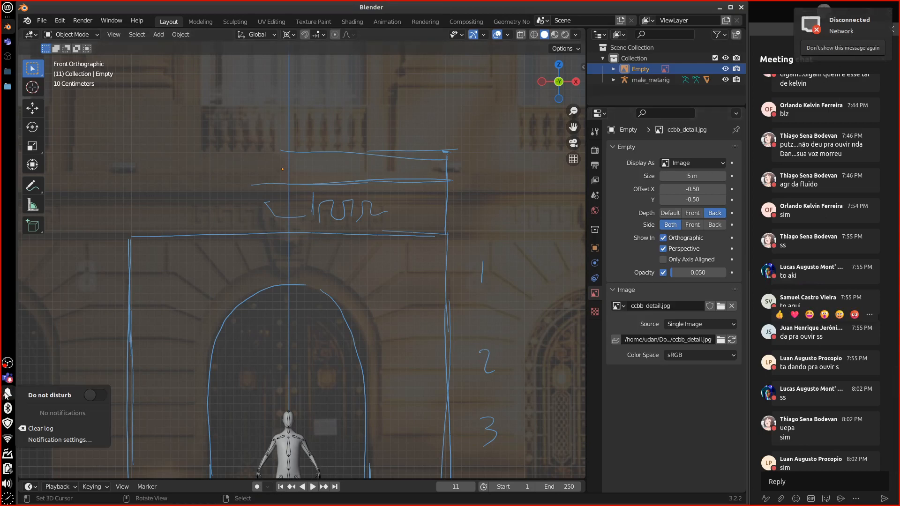
{"action": "left_click", "coordinate": [94, 394]}
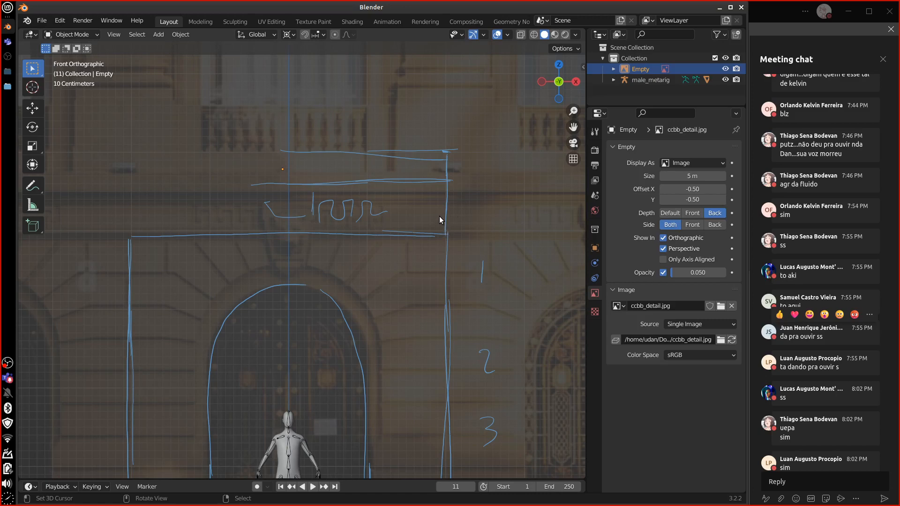
Step: Erase the annotations above the frame and sketch temporary height marks between the figure's head and the arch top
{"action": "mouse_move", "coordinate": [454, 204]}
{"action": "left_mouse_down", "text": "ctrl"}
{"action": "mouse_move", "coordinate": [272, 205]}
{"action": "mouse_move", "coordinate": [294, 201]}
{"action": "mouse_move", "coordinate": [263, 183]}
{"action": "mouse_move", "coordinate": [323, 168]}
{"action": "mouse_move", "coordinate": [293, 144]}
{"action": "mouse_move", "coordinate": [424, 171]}
{"action": "mouse_move", "coordinate": [412, 212]}
{"action": "mouse_move", "coordinate": [484, 222]}
{"action": "left_mouse_up", "text": "ctrl"}
{"action": "mouse_move", "coordinate": [511, 414]}
{"action": "middle_mouse_down", "text": "shift"}
{"action": "mouse_move", "coordinate": [519, 273]}
{"action": "mouse_move", "coordinate": [515, 280]}
{"action": "middle_mouse_up", "text": "shift"}
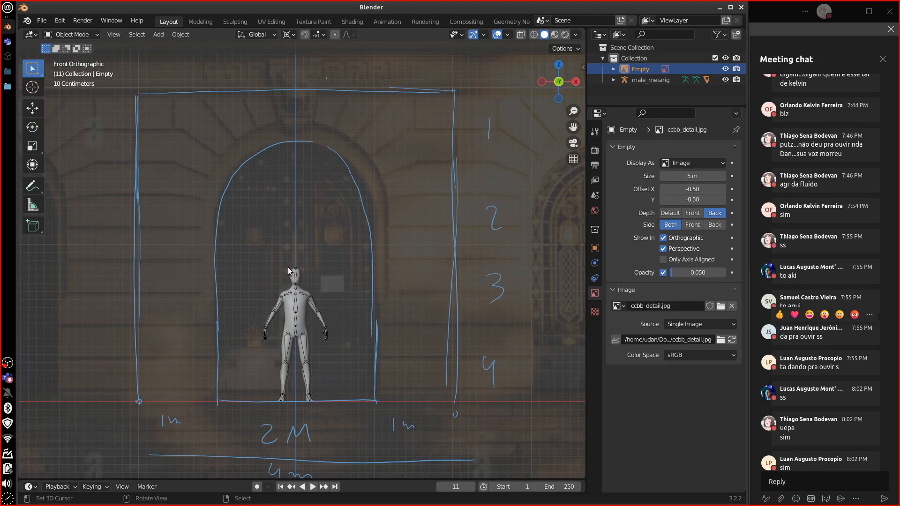
{"action": "left_click_drag", "start_coordinate": [281, 267], "coordinate": [313, 267]}
{"action": "left_click_drag", "start_coordinate": [292, 150], "coordinate": [290, 254]}
{"action": "left_click_drag", "start_coordinate": [288, 153], "coordinate": [304, 152]}
{"action": "left_click_drag", "start_coordinate": [285, 257], "coordinate": [293, 258]}
{"action": "left_click_drag", "start_coordinate": [293, 153], "coordinate": [292, 252]}
Step: Retrace the door arch's right side and the ground line across the full frame width
{"action": "mouse_move", "coordinate": [378, 267]}
{"action": "left_mouse_down"}
{"action": "mouse_move", "coordinate": [371, 195]}
{"action": "mouse_move", "coordinate": [257, 162]}
{"action": "left_mouse_up"}
{"action": "left_click_drag", "start_coordinate": [141, 402], "coordinate": [462, 401]}
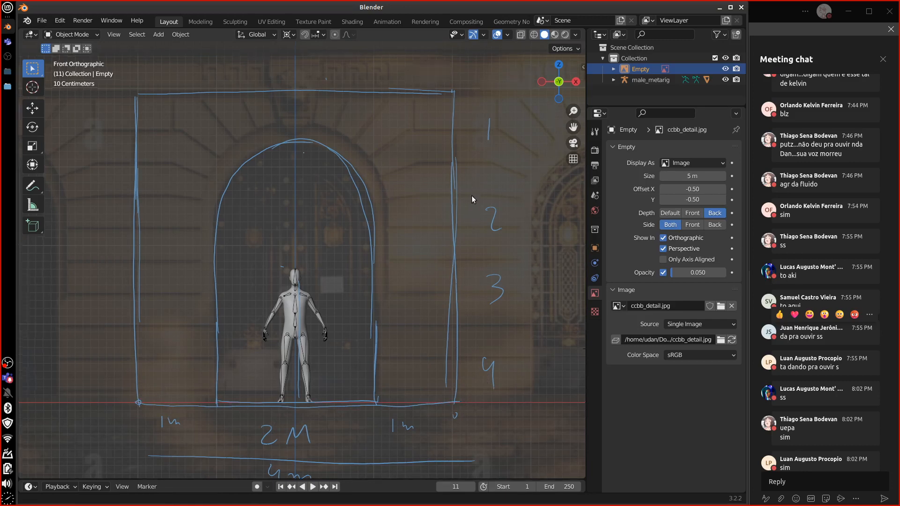
{"action": "middle_click_drag", "start_coordinate": [471, 195], "coordinate": [476, 297], "text": "shift"}
{"action": "middle_click_drag", "start_coordinate": [460, 233], "coordinate": [454, 259], "text": "shift"}
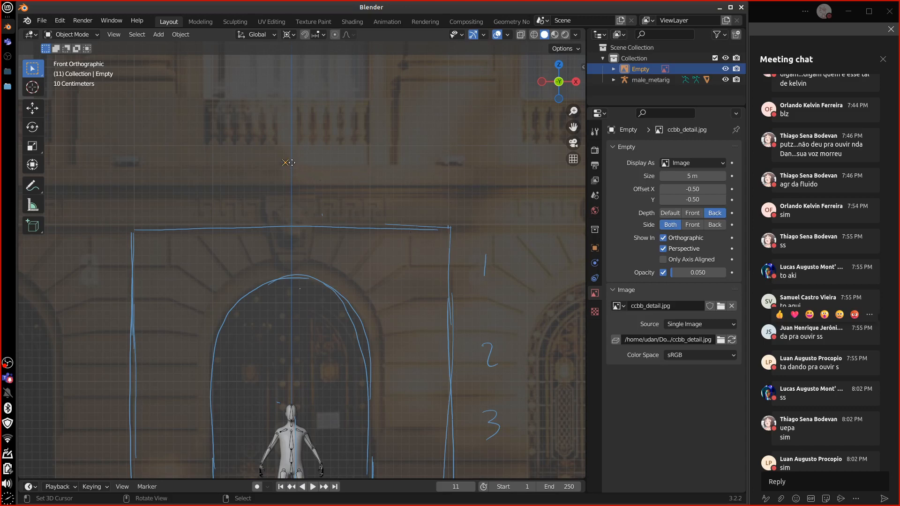
{"action": "left_click_drag", "start_coordinate": [291, 163], "coordinate": [293, 163]}
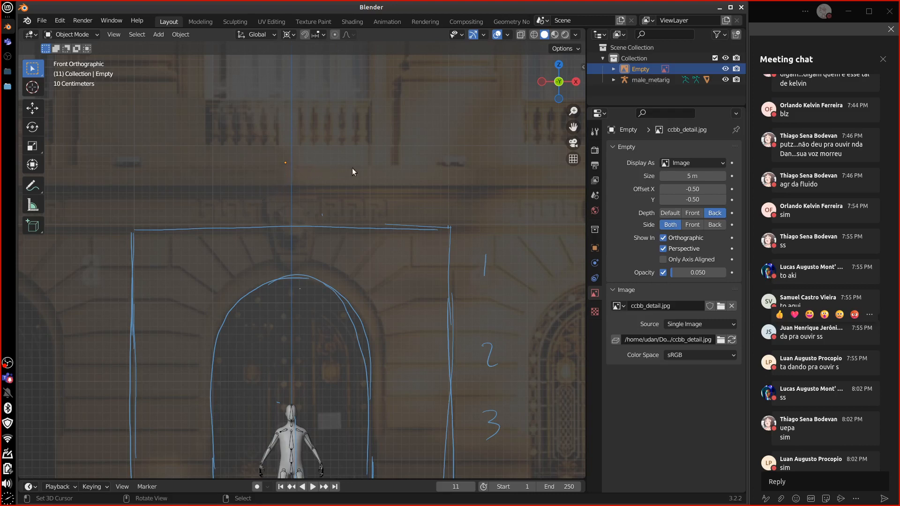
{"action": "left_click_drag", "start_coordinate": [301, 164], "coordinate": [388, 165]}
{"action": "mouse_move", "coordinate": [364, 164]}
{"action": "right_mouse_down"}
{"action": "mouse_move", "coordinate": [311, 165]}
{"action": "mouse_move", "coordinate": [389, 164]}
{"action": "right_mouse_up"}
Step: Annotate the section above the frame by extending its right edge upward and adding horizontal molding lines from the centre line
{"action": "scroll", "coordinate": [502, 201], "scroll_direction": "up", "scroll_amount": 3}
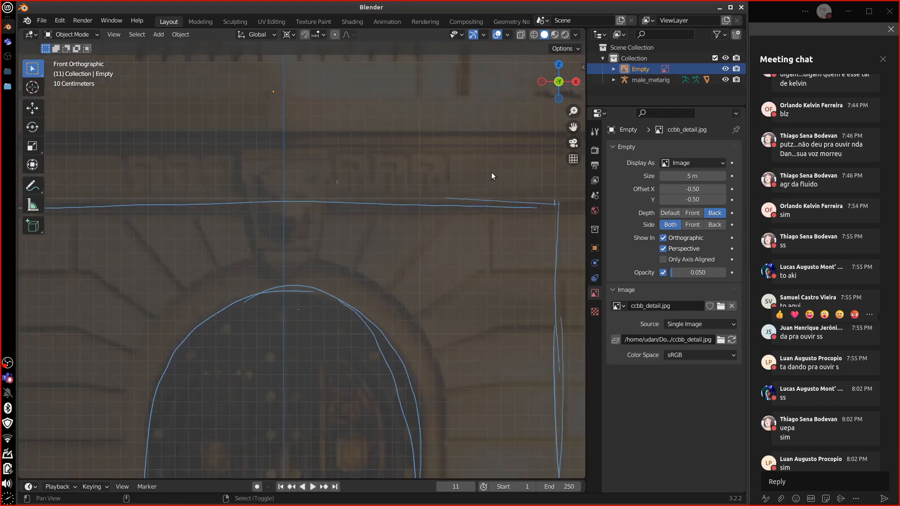
{"action": "middle_click_drag", "start_coordinate": [491, 174], "coordinate": [422, 251], "text": "shift"}
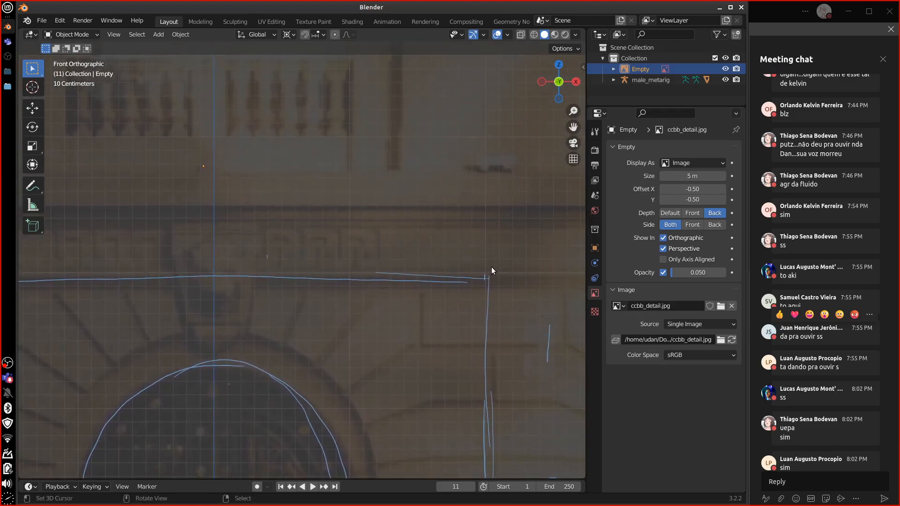
{"action": "mouse_move", "coordinate": [491, 271]}
{"action": "left_mouse_down"}
{"action": "mouse_move", "coordinate": [489, 185]}
{"action": "mouse_move", "coordinate": [482, 278]}
{"action": "left_mouse_up"}
{"action": "left_click_drag", "start_coordinate": [217, 138], "coordinate": [428, 133]}
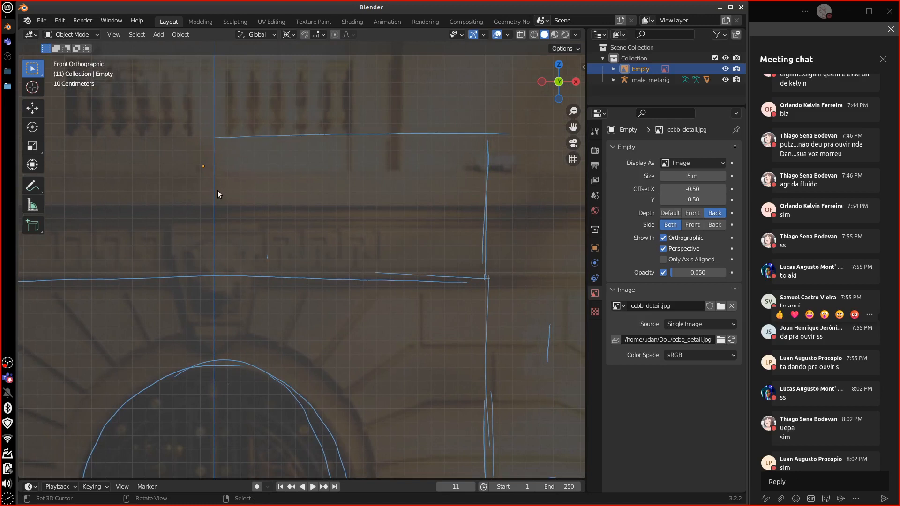
{"action": "left_click_drag", "start_coordinate": [211, 193], "coordinate": [519, 187]}
{"action": "left_click_drag", "start_coordinate": [229, 203], "coordinate": [473, 200]}
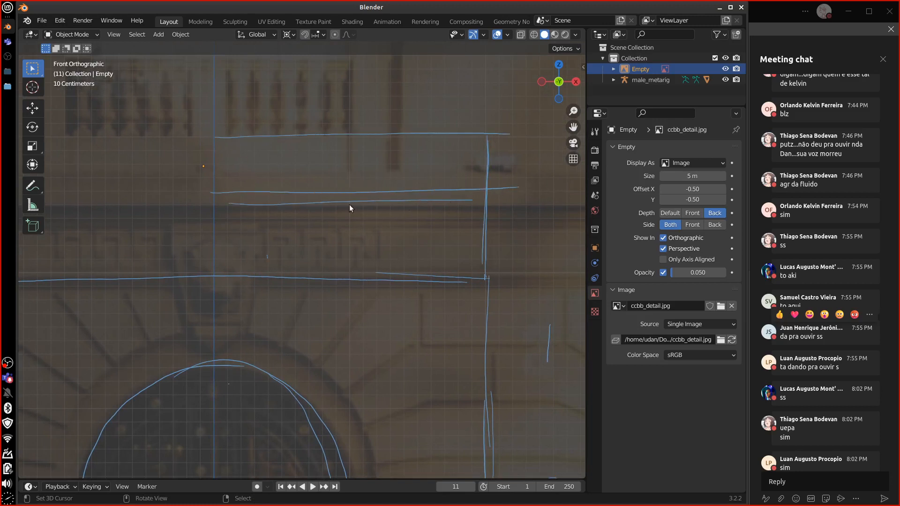
{"action": "left_click_drag", "start_coordinate": [261, 206], "coordinate": [411, 209]}
Step: Sketch the repeating frieze ornament between the molding lines and the frame's top edge
{"action": "left_click_drag", "start_coordinate": [255, 256], "coordinate": [288, 255]}
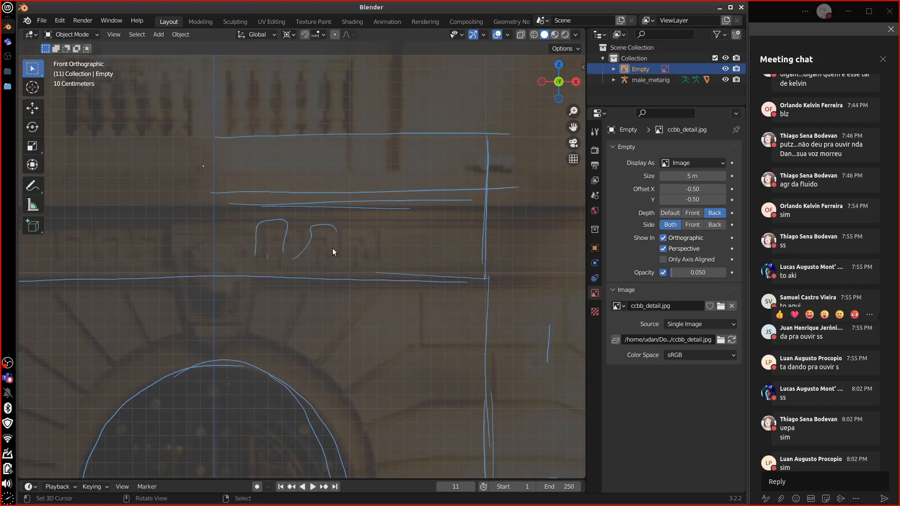
{"action": "left_click_drag", "start_coordinate": [369, 249], "coordinate": [389, 247]}
{"action": "left_click_drag", "start_coordinate": [409, 246], "coordinate": [422, 249]}
Step: Examine the annotated facade from the frieze down to the width dimensions below the door
{"action": "middle_click_drag", "start_coordinate": [453, 356], "coordinate": [452, 137], "text": "shift"}
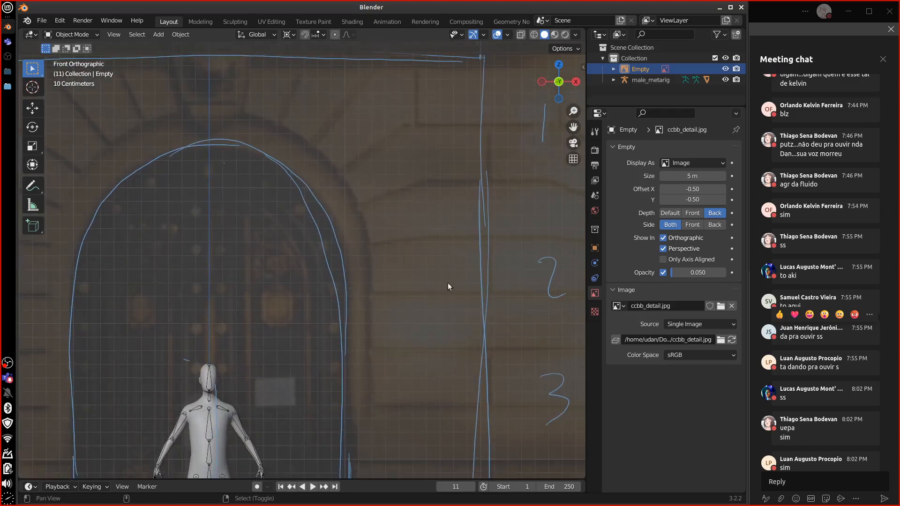
{"action": "middle_click_drag", "start_coordinate": [456, 319], "coordinate": [455, 127], "text": "shift"}
{"action": "middle_click_drag", "start_coordinate": [454, 151], "coordinate": [449, 389], "text": "shift"}
{"action": "middle_click_drag", "start_coordinate": [447, 300], "coordinate": [445, 386], "text": "shift"}
{"action": "middle_click_drag", "start_coordinate": [444, 251], "coordinate": [442, 286], "text": "shift"}
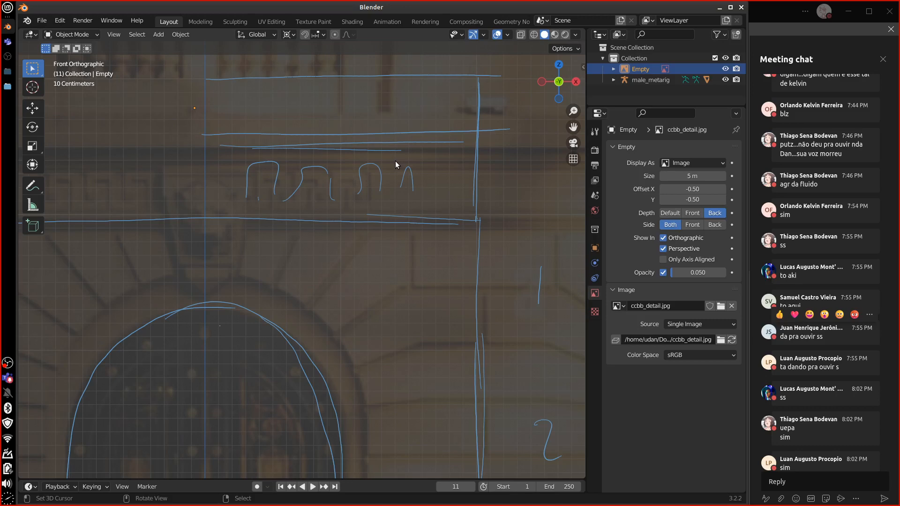
{"action": "scroll", "coordinate": [504, 283], "scroll_direction": "down", "scroll_amount": 5}
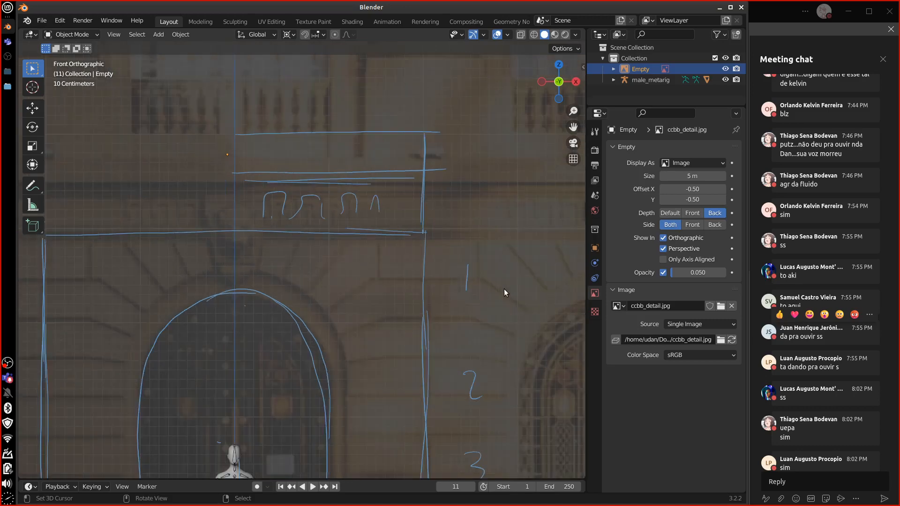
{"action": "middle_click_drag", "start_coordinate": [463, 368], "coordinate": [459, 310], "text": "shift"}
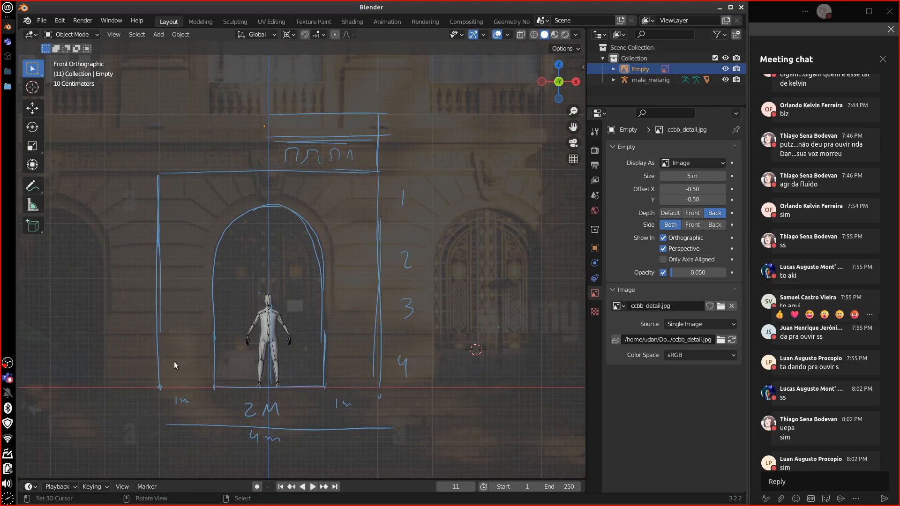
{"action": "left_click", "coordinate": [323, 36]}
{"action": "left_click", "coordinate": [318, 39]}
{"action": "left_click", "coordinate": [330, 66]}
Step: Check the meeting and its chat in Microsoft Teams and return to Blender
{"action": "left_click", "coordinate": [836, 215]}
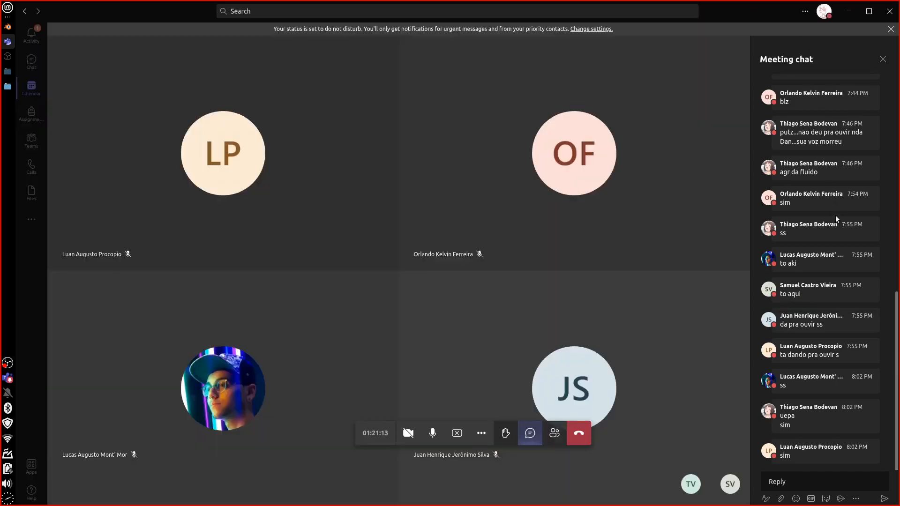
{"action": "left_click", "coordinate": [7, 27]}
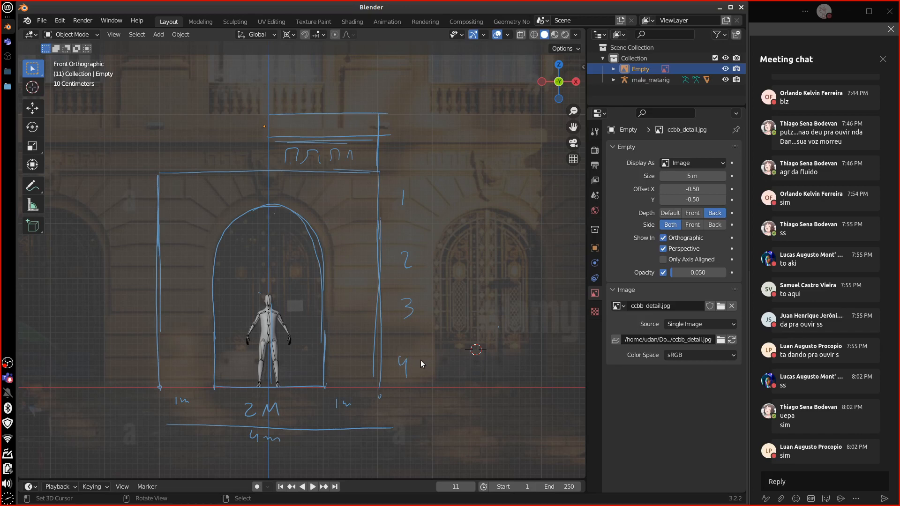
Step: Lower the opacity of the Note annotation layer to 0.360
{"action": "middle_click_drag", "start_coordinate": [420, 360], "coordinate": [469, 325], "text": "shift"}
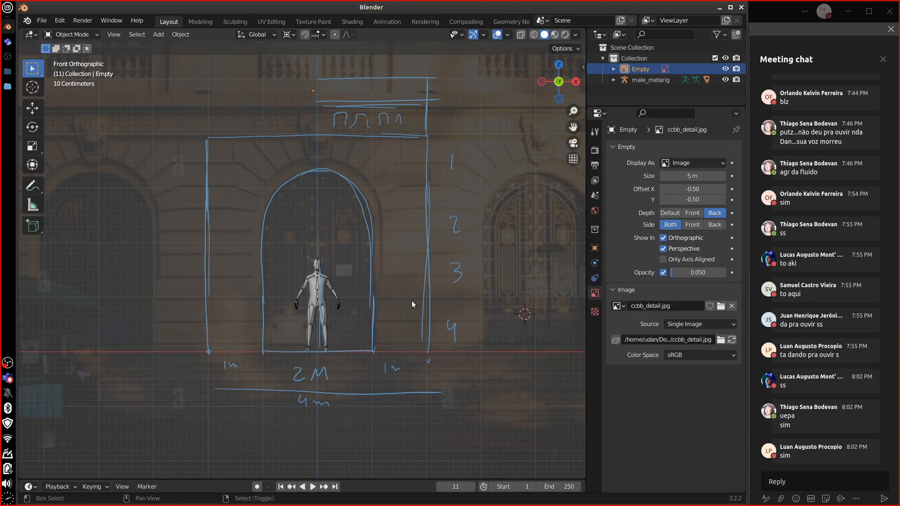
{"action": "middle_click_drag", "start_coordinate": [412, 300], "coordinate": [421, 299], "text": "shift"}
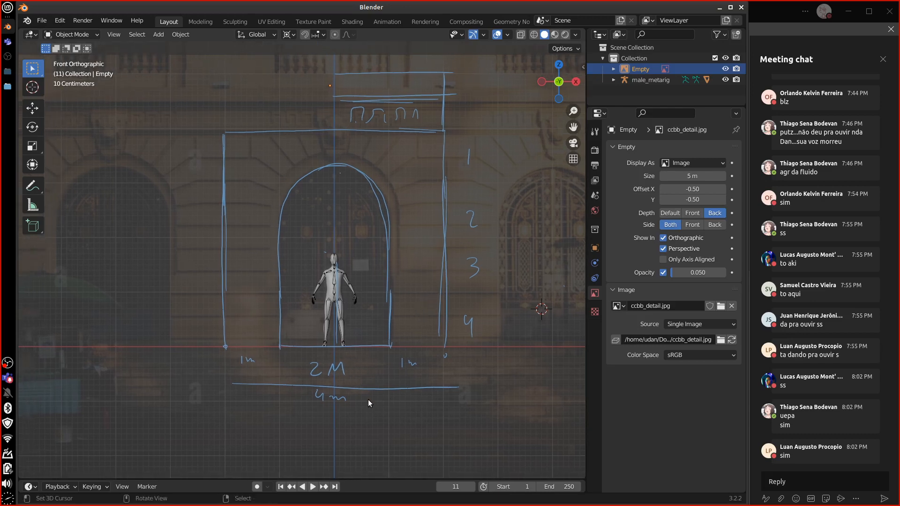
{"action": "left_click", "coordinate": [584, 66]}
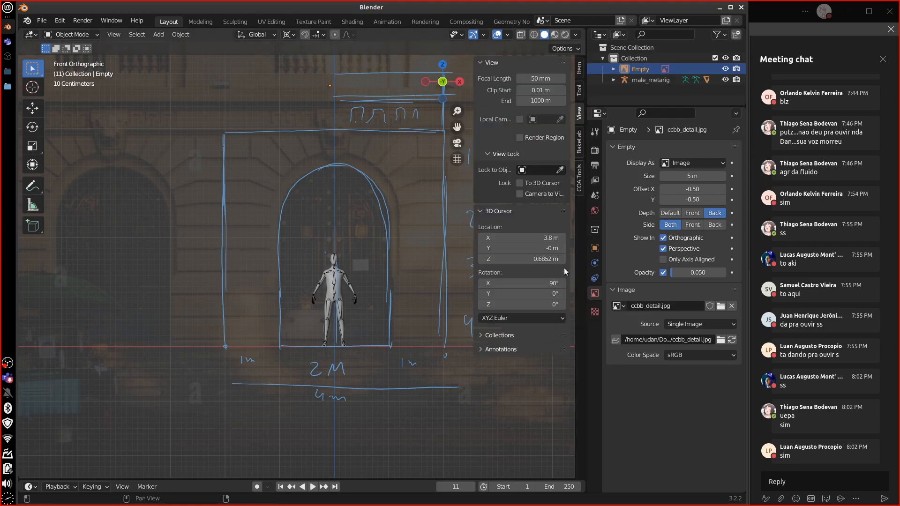
{"action": "left_click", "coordinate": [528, 347]}
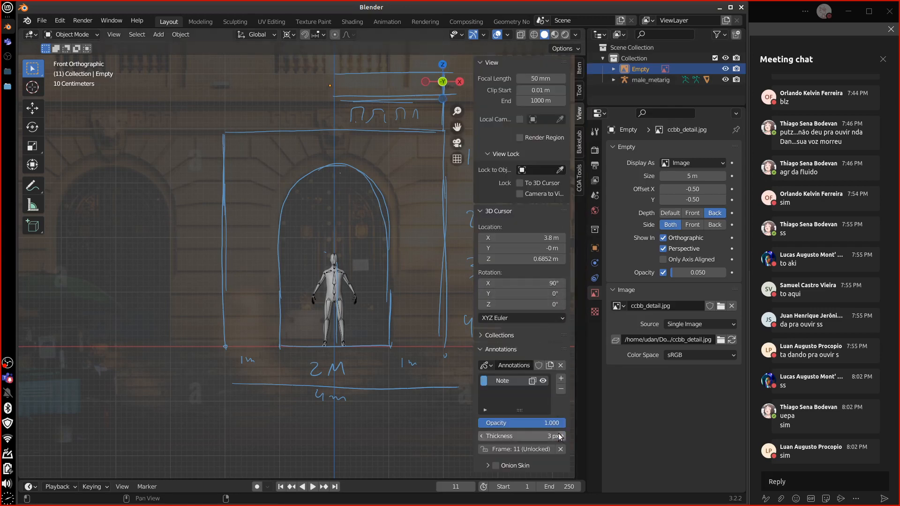
{"action": "mouse_move", "coordinate": [537, 424]}
{"action": "left_mouse_down"}
{"action": "mouse_move", "coordinate": [483, 425]}
{"action": "mouse_move", "coordinate": [495, 427]}
{"action": "left_mouse_up"}
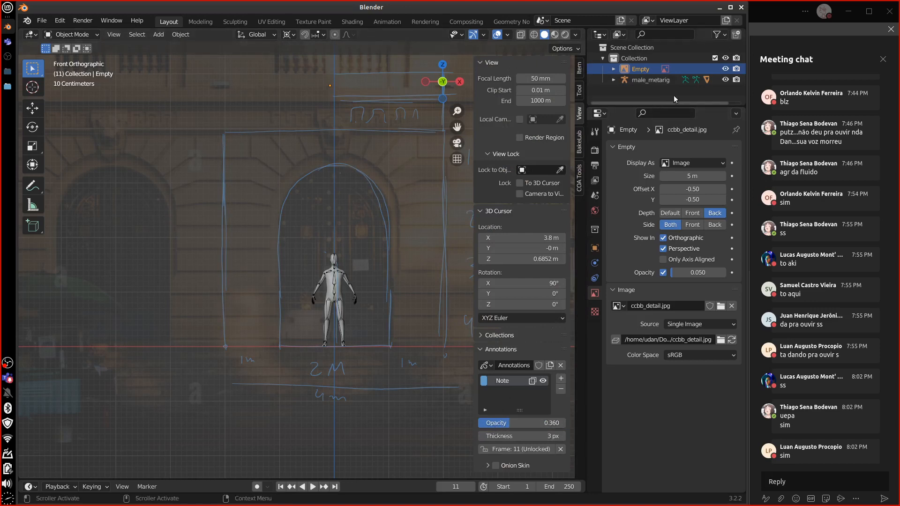
Step: Hide male_metarig in the viewport and select it in the scene collection
{"action": "left_click", "coordinate": [725, 79]}
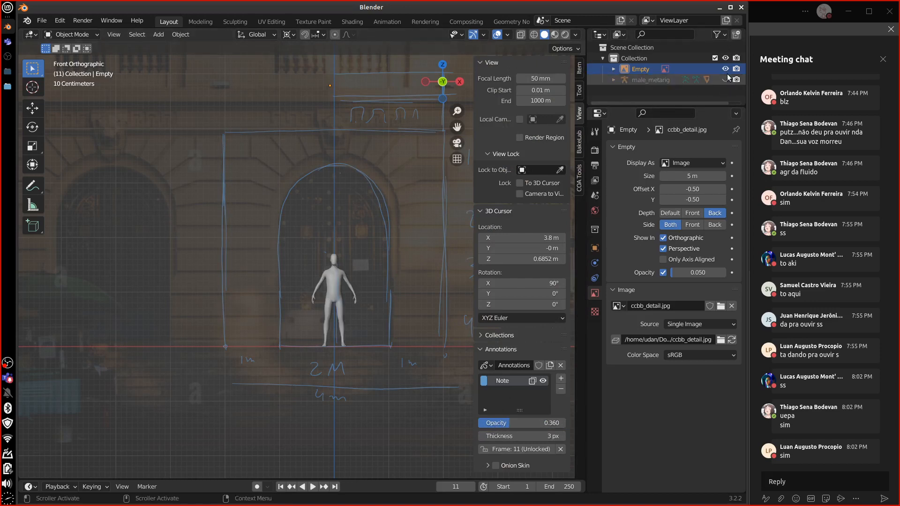
{"action": "left_click", "coordinate": [647, 80]}
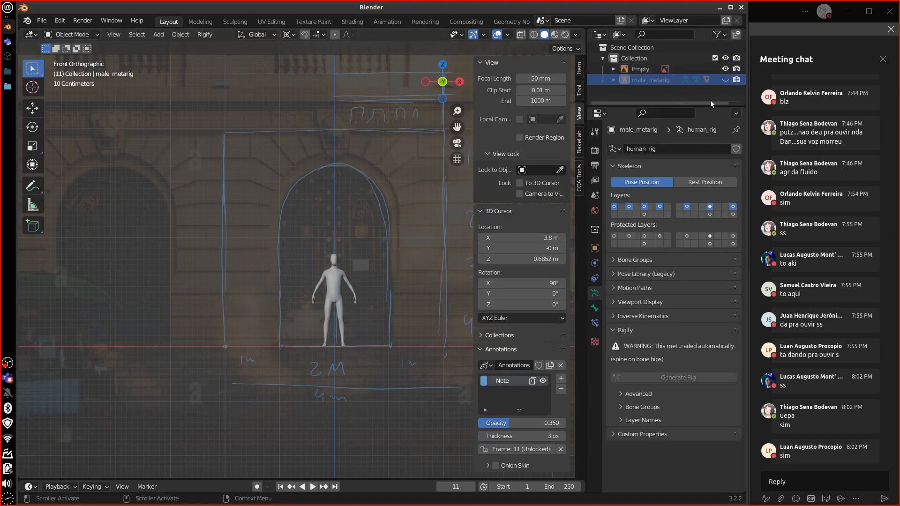
Step: Examine the rig and mesh nested under male_metarig in an enlarged scene collection and collapse it again
{"action": "left_click", "coordinate": [613, 80]}
{"action": "left_click_drag", "start_coordinate": [715, 104], "coordinate": [715, 167]}
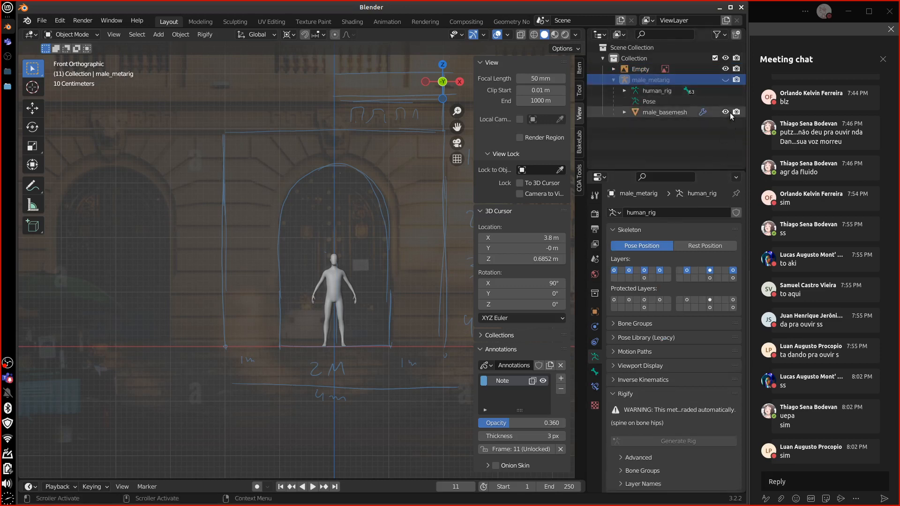
{"action": "left_click", "coordinate": [613, 80]}
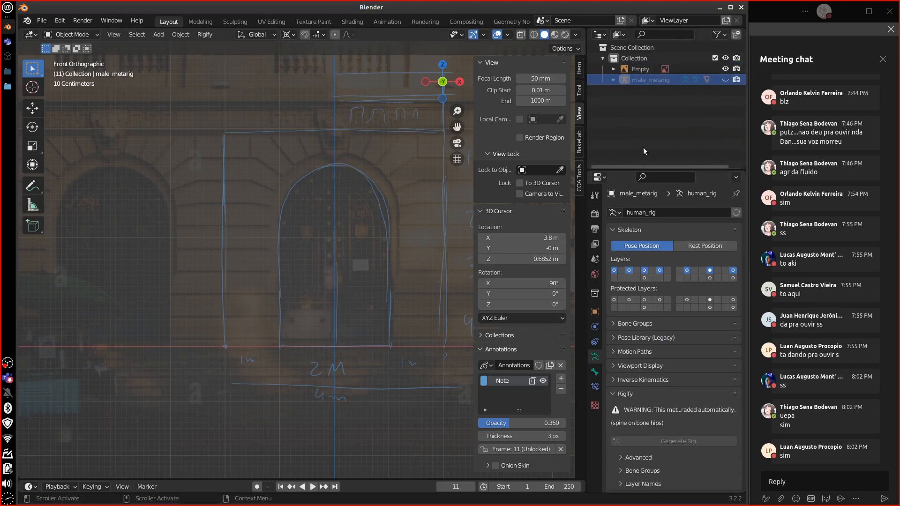
{"action": "left_click_drag", "start_coordinate": [658, 168], "coordinate": [661, 122]}
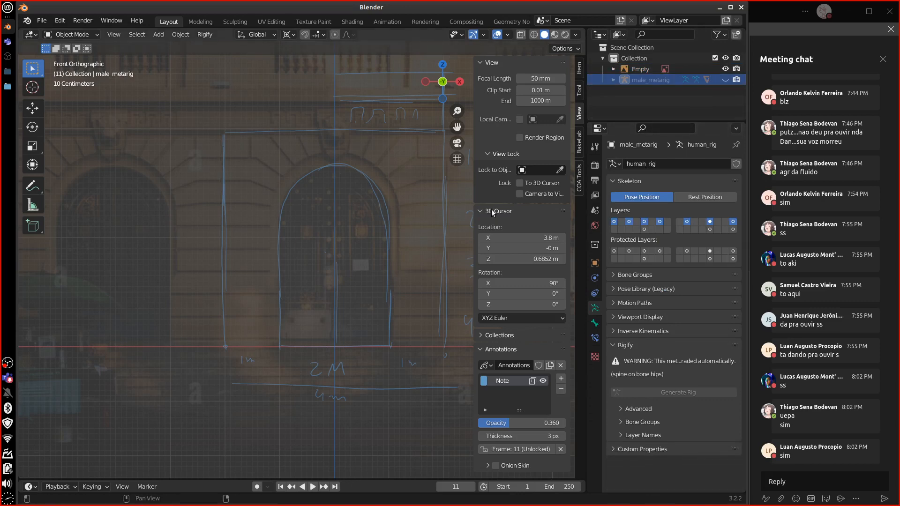
Step: Try 3D Cursor as the transform pivot point and restore Median Point
{"action": "key", "text": "n"}
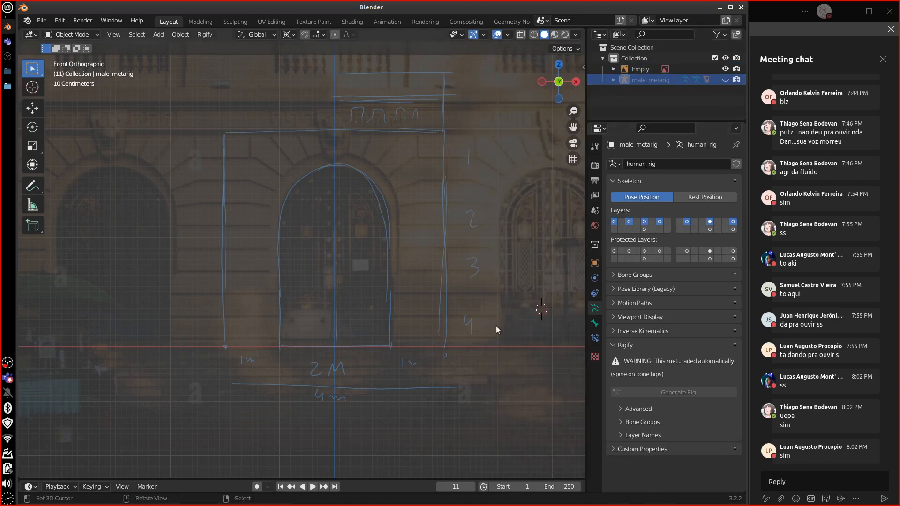
{"action": "middle_click_drag", "start_coordinate": [386, 335], "coordinate": [398, 283], "text": "shift"}
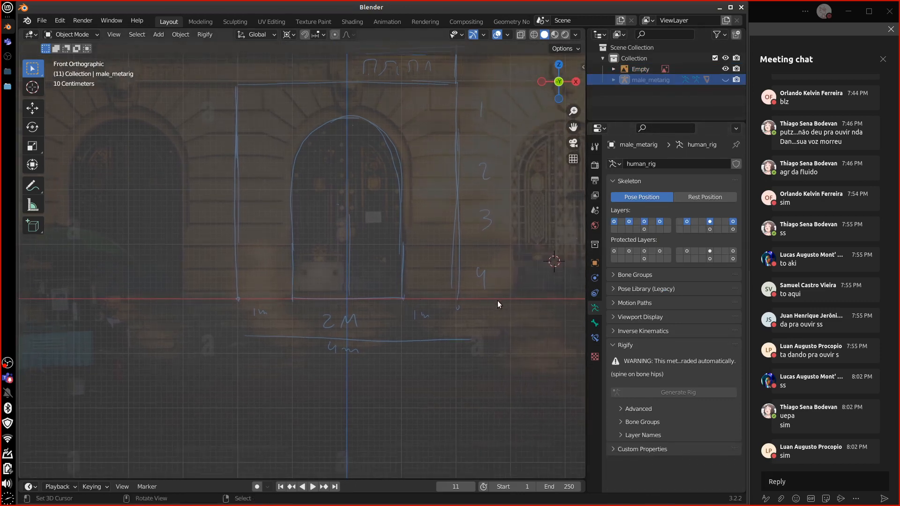
{"action": "scroll", "coordinate": [502, 309], "scroll_direction": "up", "scroll_amount": 2}
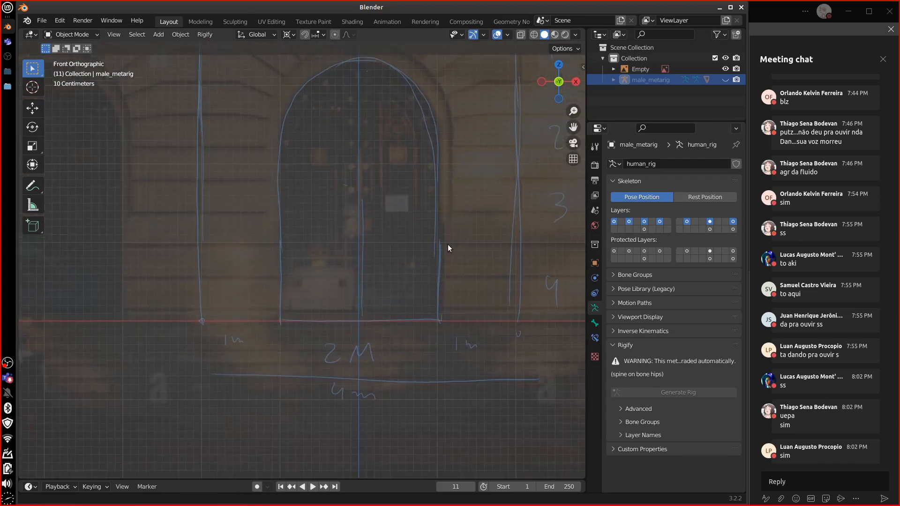
{"action": "middle_click_drag", "start_coordinate": [448, 244], "coordinate": [375, 355], "text": "shift"}
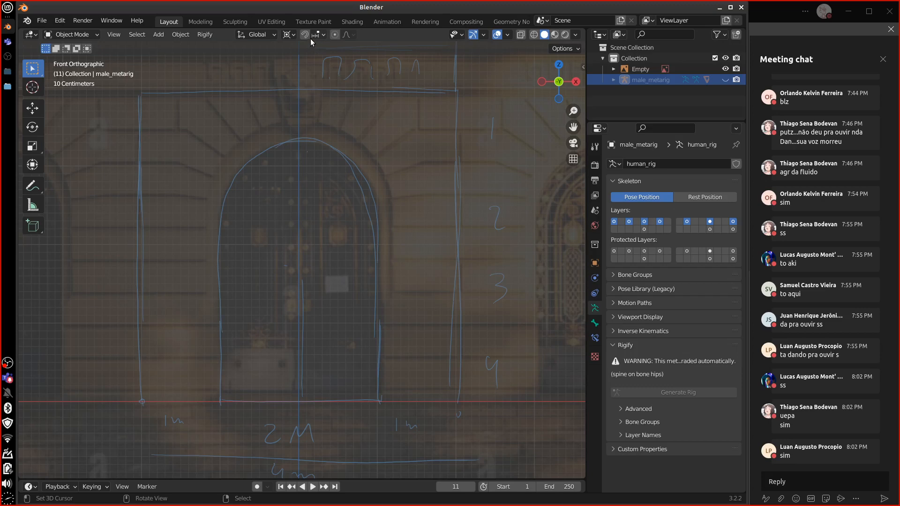
{"action": "left_click", "coordinate": [289, 36]}
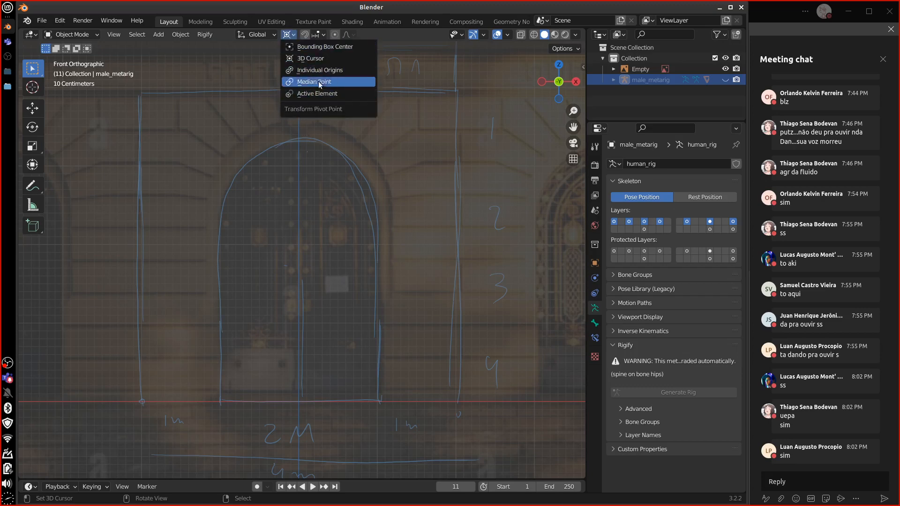
{"action": "left_click", "coordinate": [297, 61]}
{"action": "left_click", "coordinate": [288, 34]}
{"action": "left_click", "coordinate": [327, 81]}
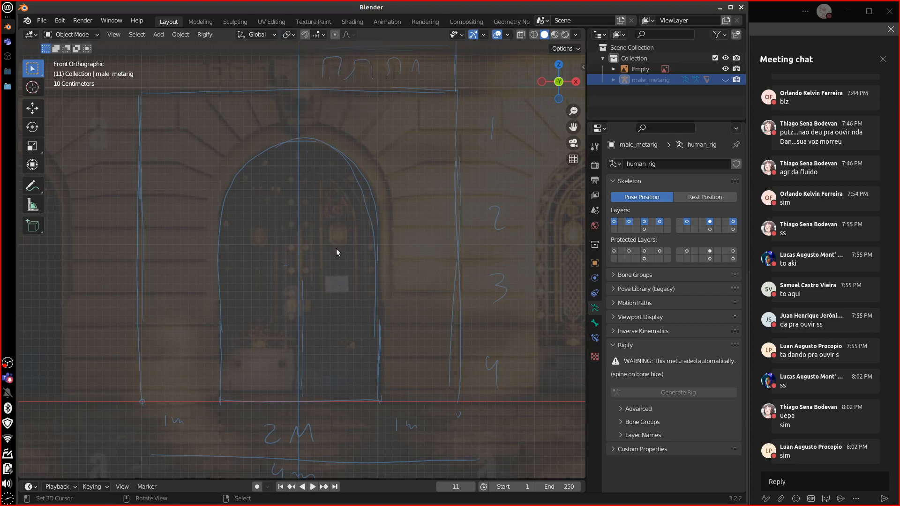
Step: Select the Empty reference image and place the 3D cursor freehand inside the doorway at about X -0.18 m, Z 1.18 m
{"action": "middle_click_drag", "start_coordinate": [349, 311], "coordinate": [376, 270], "text": "shift"}
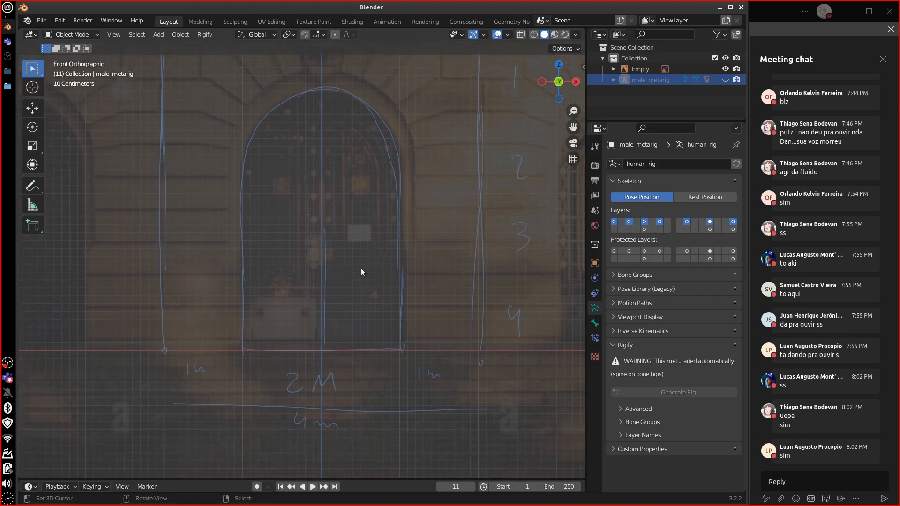
{"action": "left_click_drag", "start_coordinate": [381, 202], "coordinate": [324, 270]}
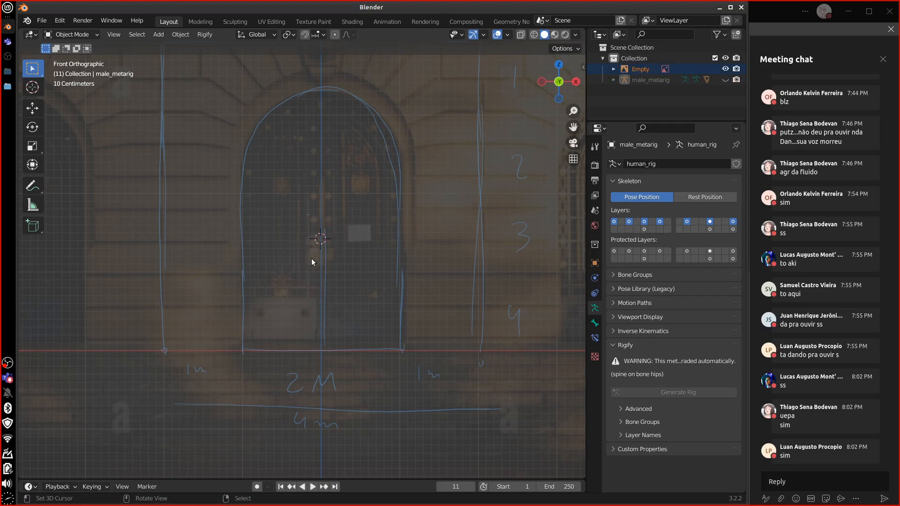
{"action": "left_click", "coordinate": [339, 271]}
{"action": "left_click", "coordinate": [338, 238]}
{"action": "left_click", "coordinate": [306, 257]}
Step: Collapse the Annotations settings and set the 3D cursor's location to 0 m on X, Y and Z
{"action": "left_click", "coordinate": [583, 67]}
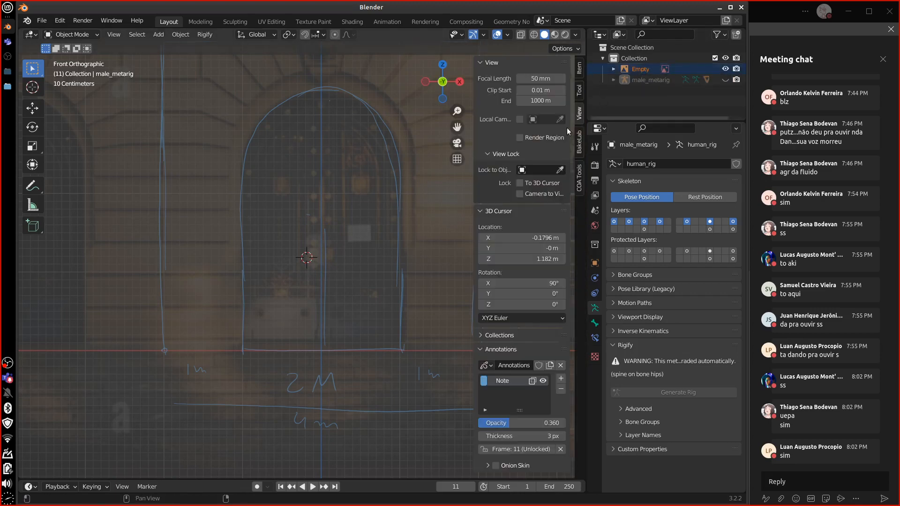
{"action": "left_click", "coordinate": [579, 70]}
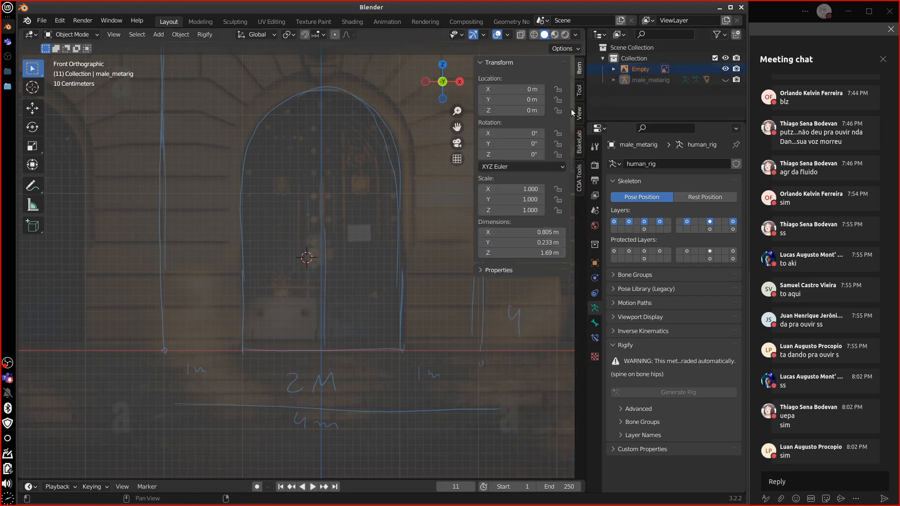
{"action": "left_click", "coordinate": [579, 116]}
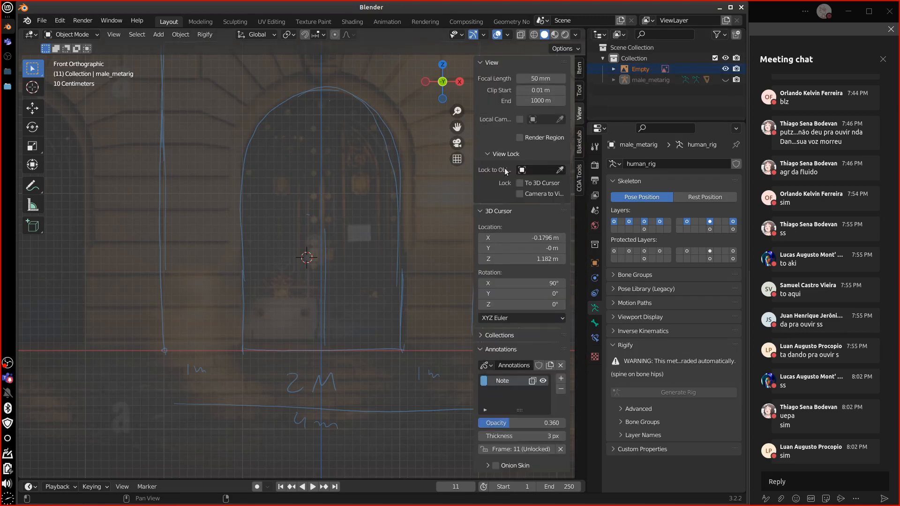
{"action": "left_click", "coordinate": [480, 350]}
{"action": "left_click", "coordinate": [543, 238]}
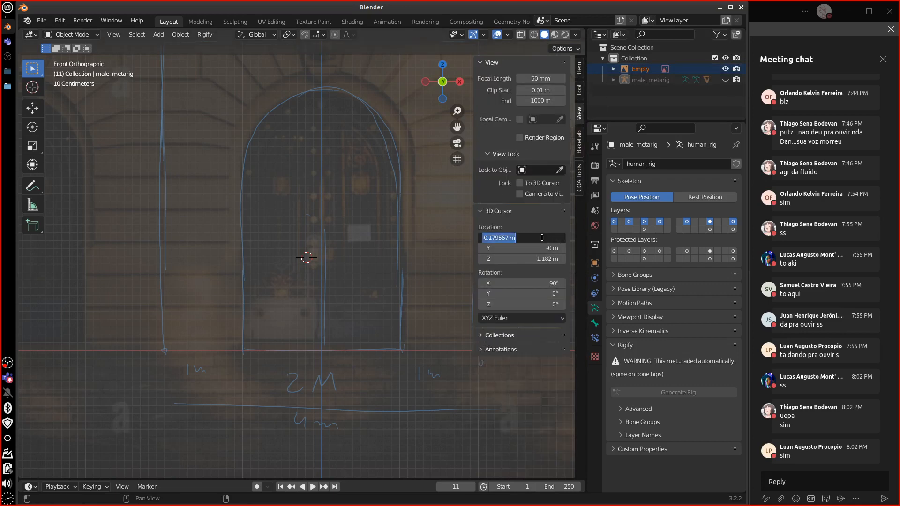
{"action": "type", "text": "0"}
{"action": "key", "text": "Return"}
{"action": "left_click", "coordinate": [549, 249]}
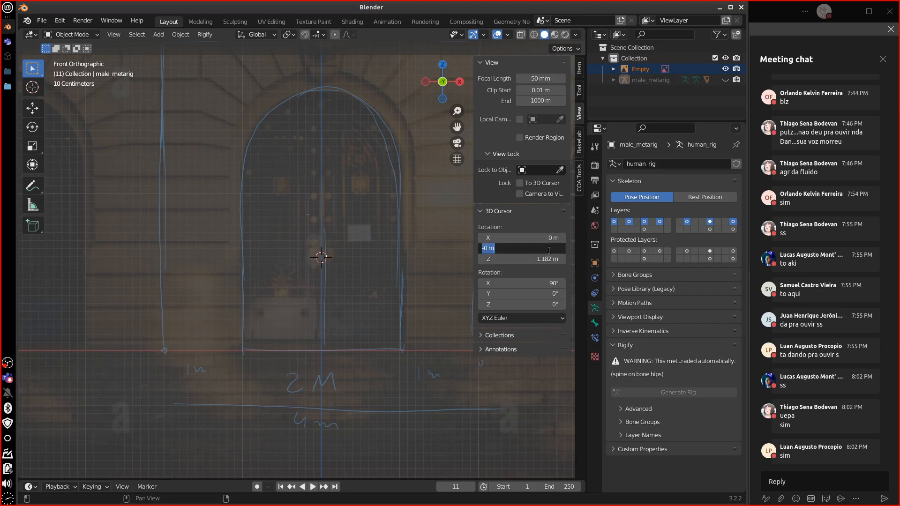
{"action": "type", "text": "0"}
{"action": "key", "text": "Return"}
{"action": "left_click", "coordinate": [550, 261]}
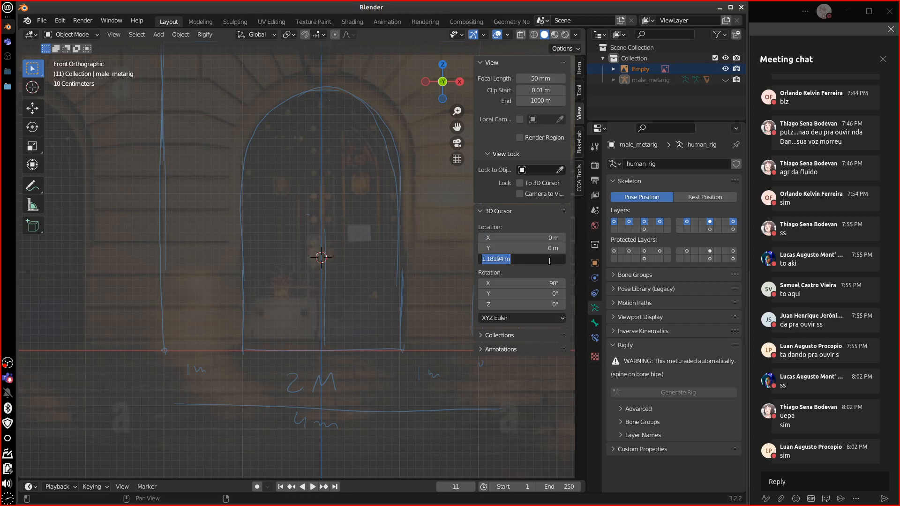
{"action": "type", "text": "0"}
{"action": "key", "text": "Return"}
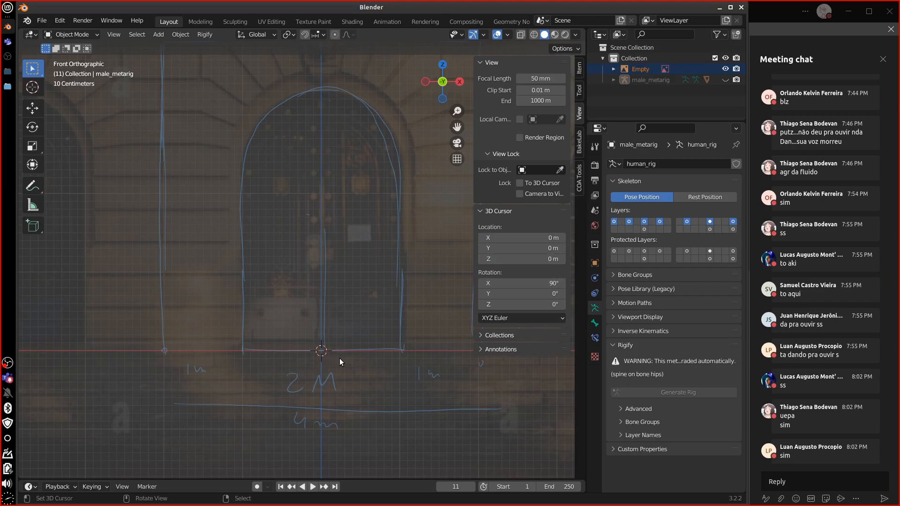
Step: Set the 3D cursor's X location to 2 m
{"action": "left_click", "coordinate": [540, 253]}
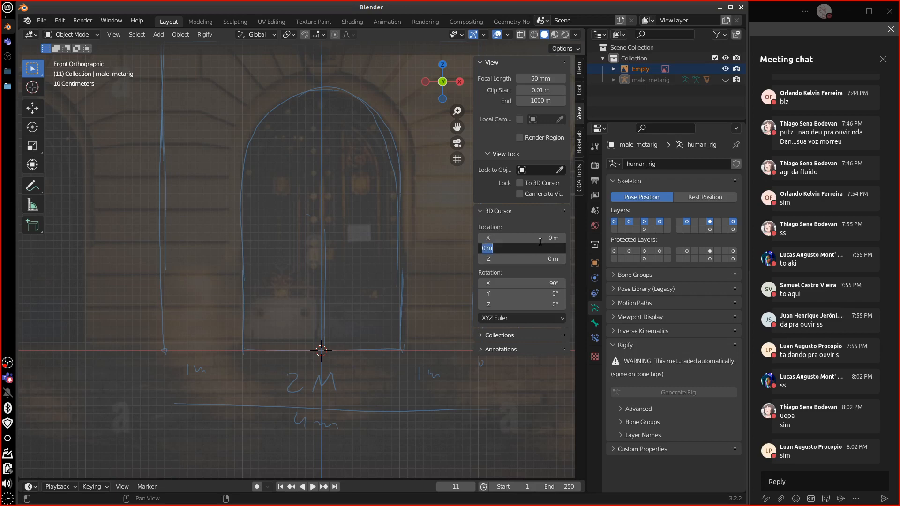
{"action": "left_click", "coordinate": [540, 241]}
{"action": "left_click", "coordinate": [540, 240]}
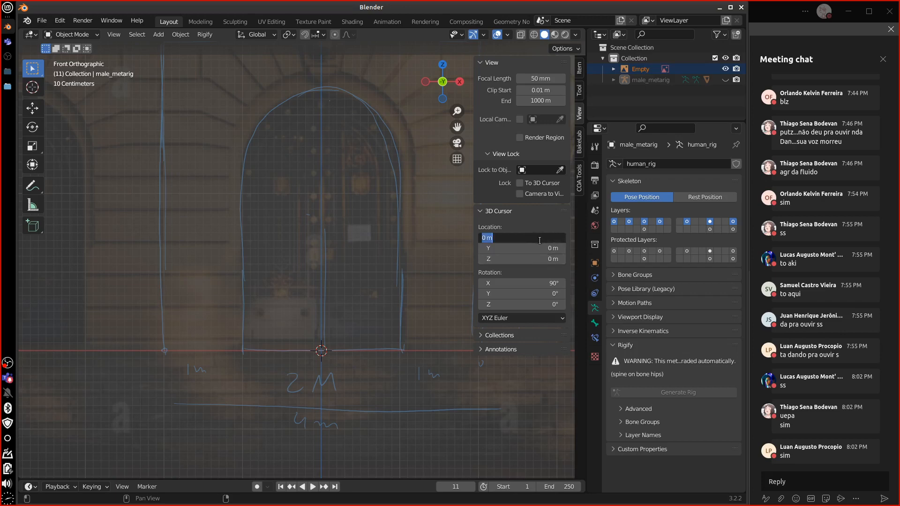
{"action": "type", "text": "2"}
{"action": "key", "text": "Return"}
{"action": "middle_click_drag", "start_coordinate": [488, 397], "coordinate": [406, 401], "text": "shift"}
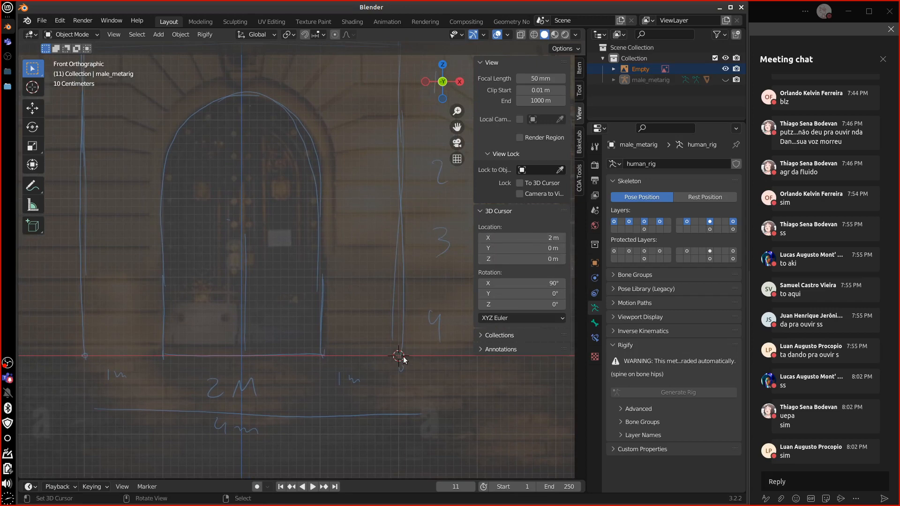
{"action": "mouse_move", "coordinate": [404, 399]}
{"action": "middle_mouse_down", "text": "shift"}
{"action": "mouse_move", "coordinate": [435, 392]}
{"action": "mouse_move", "coordinate": [425, 390]}
{"action": "middle_mouse_up", "text": "shift"}
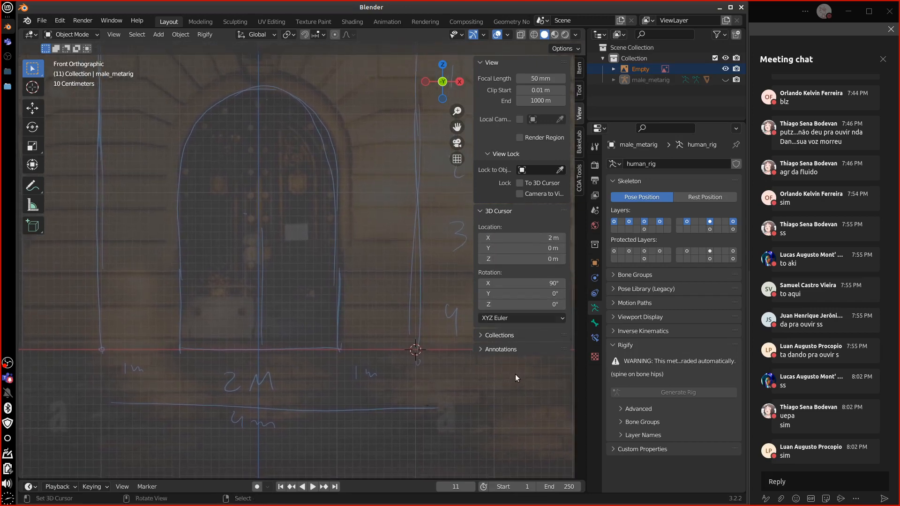
Step: Mark the world origin and the wall module's lower-left corner with small annotation circles
{"action": "scroll", "coordinate": [441, 400], "scroll_direction": "down", "scroll_amount": 3}
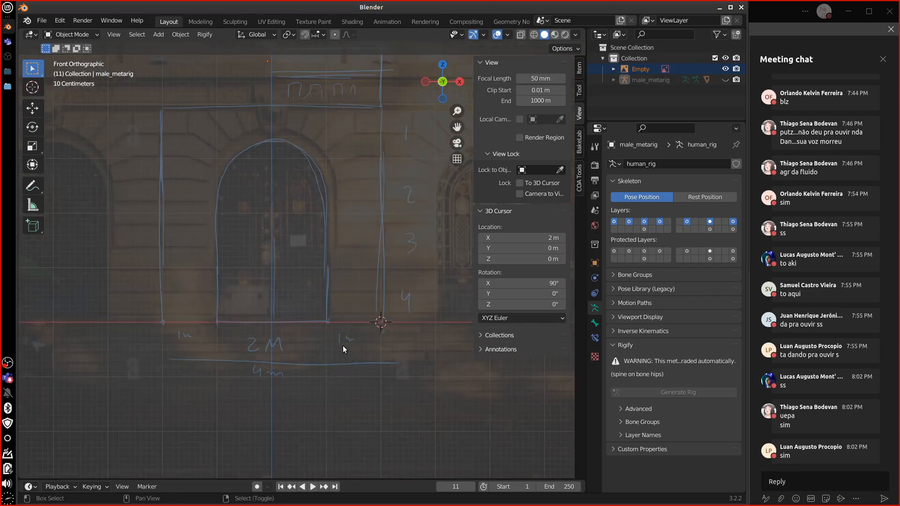
{"action": "middle_click_drag", "start_coordinate": [389, 366], "coordinate": [391, 366], "text": "shift"}
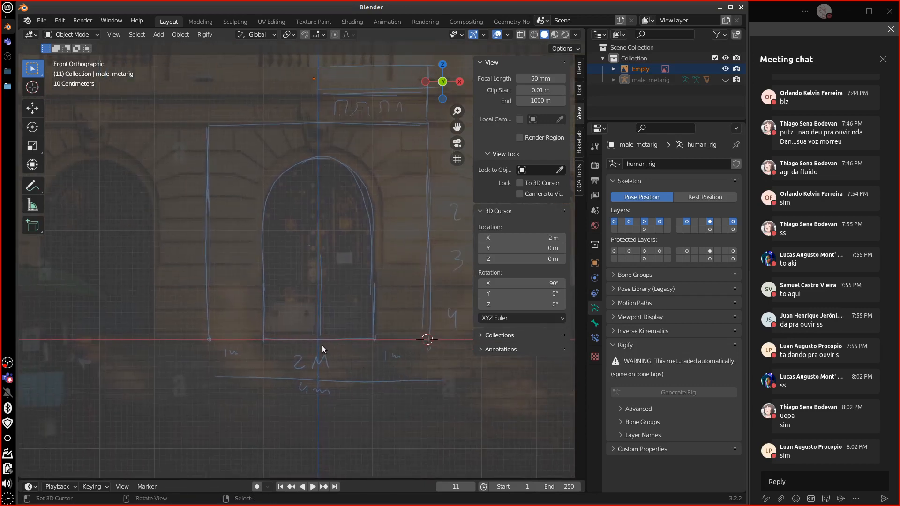
{"action": "left_click_drag", "start_coordinate": [316, 340], "coordinate": [321, 339]}
{"action": "left_click_drag", "start_coordinate": [211, 339], "coordinate": [211, 339]}
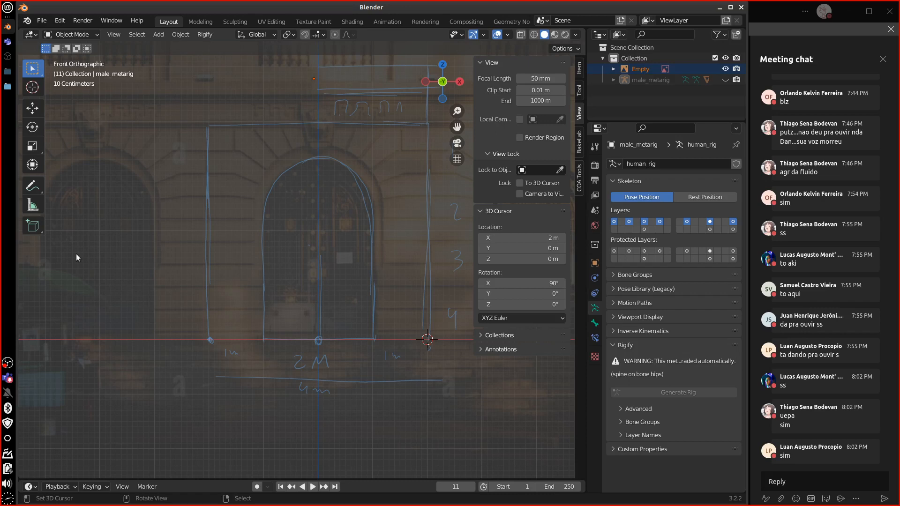
Step: Check the OBS recording, the Teams meeting and the network connections, and return to Blender
{"action": "left_click", "coordinate": [7, 57]}
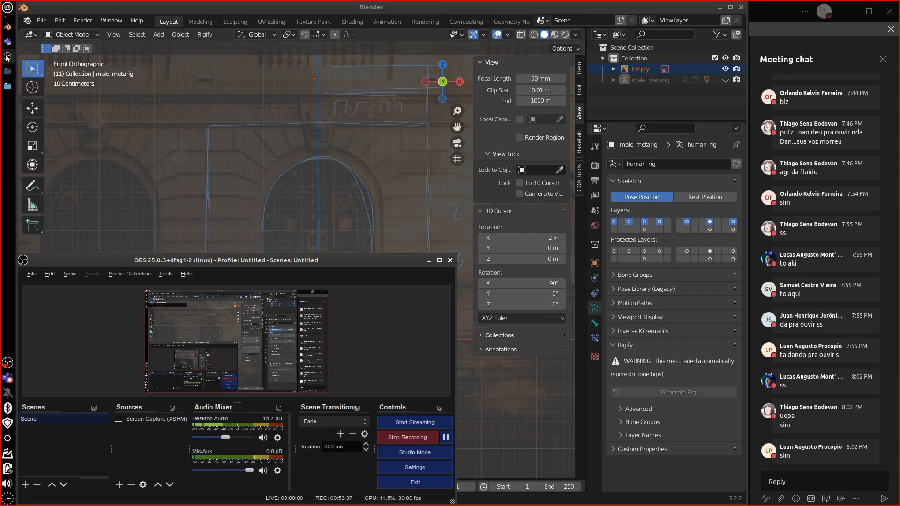
{"action": "left_click", "coordinate": [7, 57]}
{"action": "left_click", "coordinate": [8, 42]}
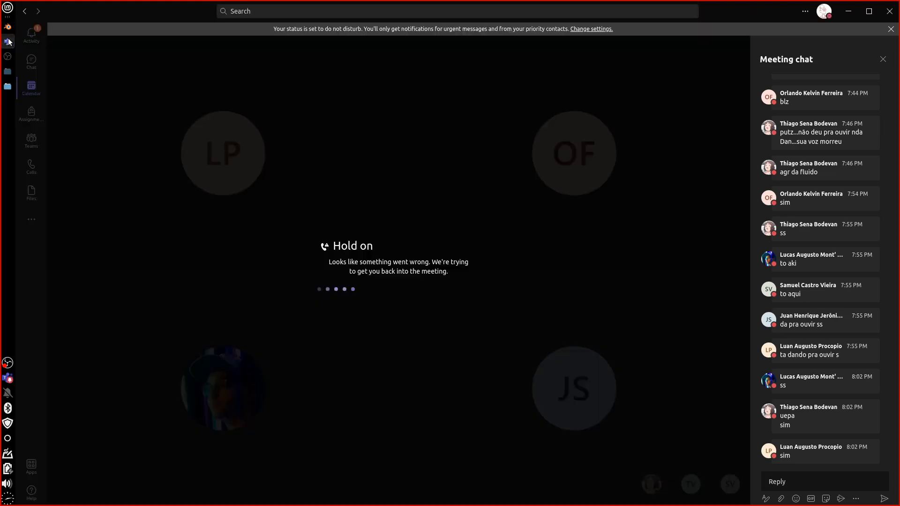
{"action": "left_click", "coordinate": [7, 440]}
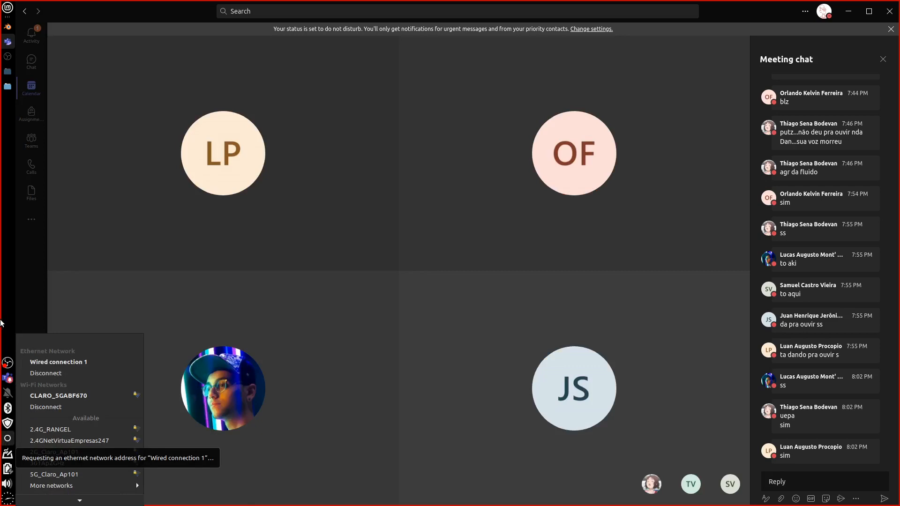
{"action": "left_click", "coordinate": [8, 322]}
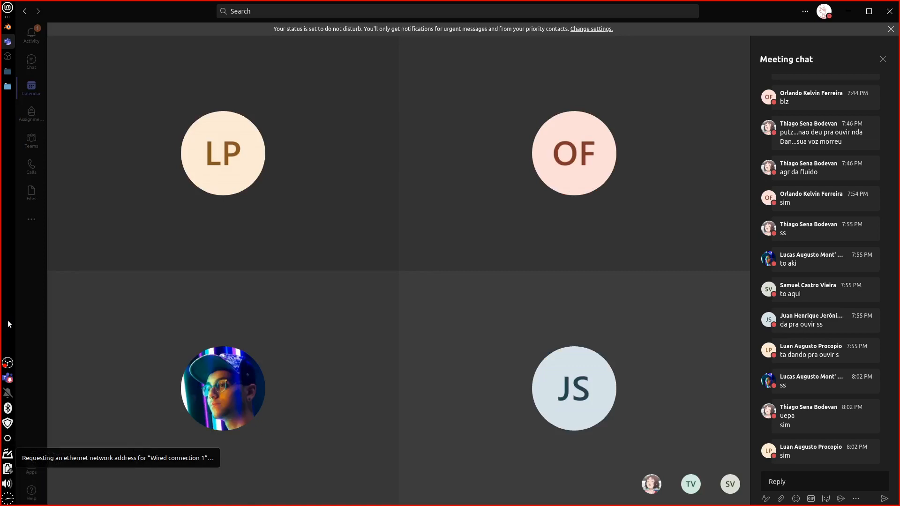
{"action": "left_click", "coordinate": [7, 27]}
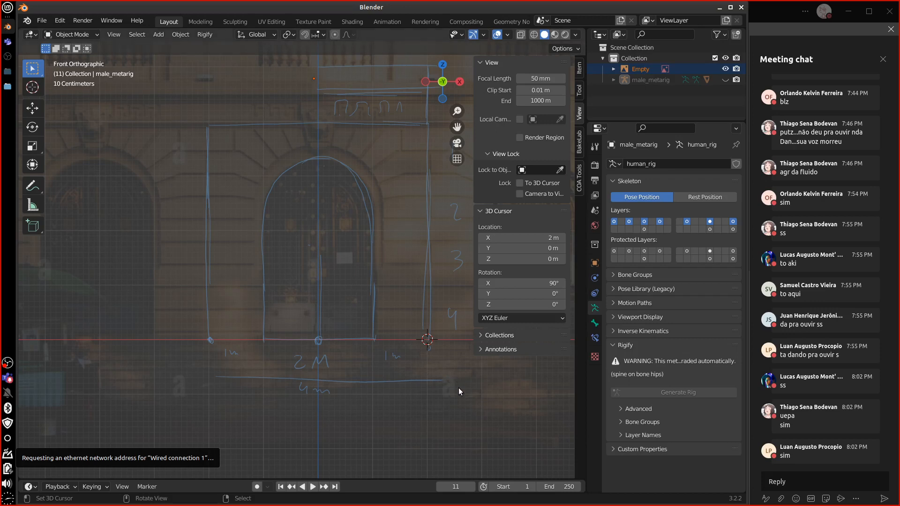
Step: Move the 3D cursor near the origin and circle the wall module's lower-right corner and a point midway up the door's centre line
{"action": "left_click", "coordinate": [416, 405]}
{"action": "left_click", "coordinate": [360, 425]}
{"action": "left_click", "coordinate": [319, 340]}
{"action": "left_click_drag", "start_coordinate": [430, 343], "coordinate": [429, 342]}
{"action": "left_click_drag", "start_coordinate": [317, 228], "coordinate": [317, 228]}
Step: Set the 3D cursor's location to X 0 m, Y 0 m and Z -2 m
{"action": "left_click", "coordinate": [556, 238]}
{"action": "type", "text": "0"}
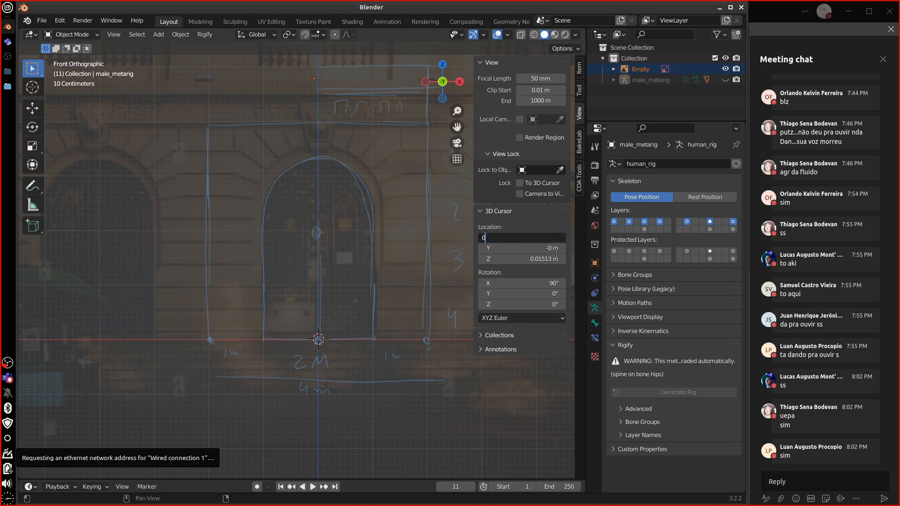
{"action": "key", "text": "Return"}
{"action": "left_click", "coordinate": [553, 249]}
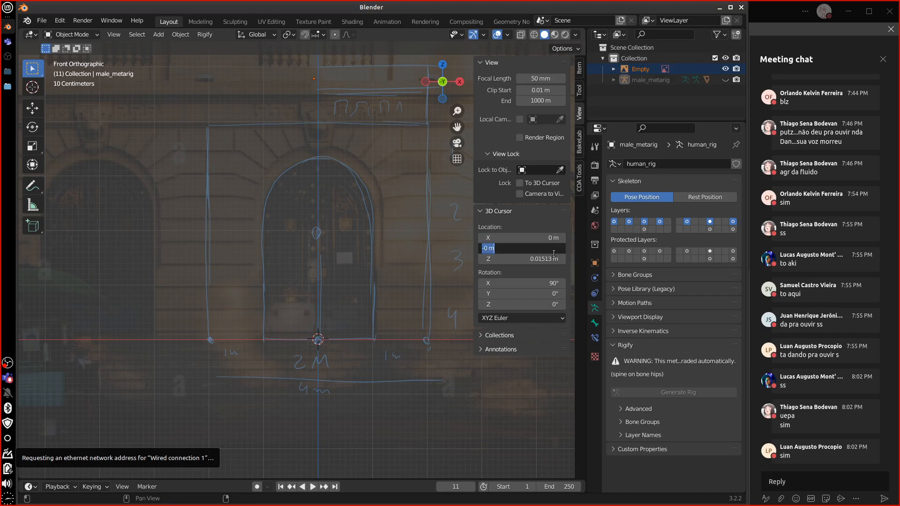
{"action": "type", "text": "0"}
{"action": "key", "text": "Return"}
{"action": "left_click", "coordinate": [552, 258]}
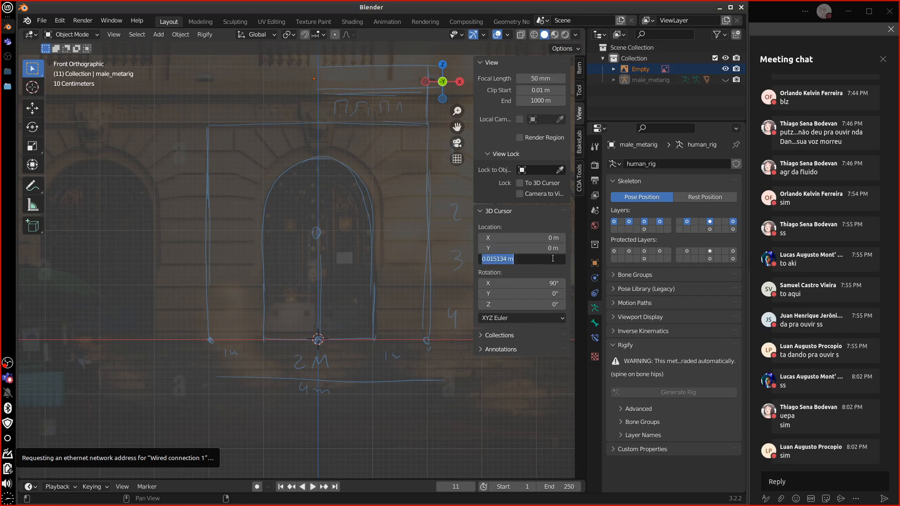
{"action": "type", "text": "-2"}
{"action": "key", "text": "Return"}
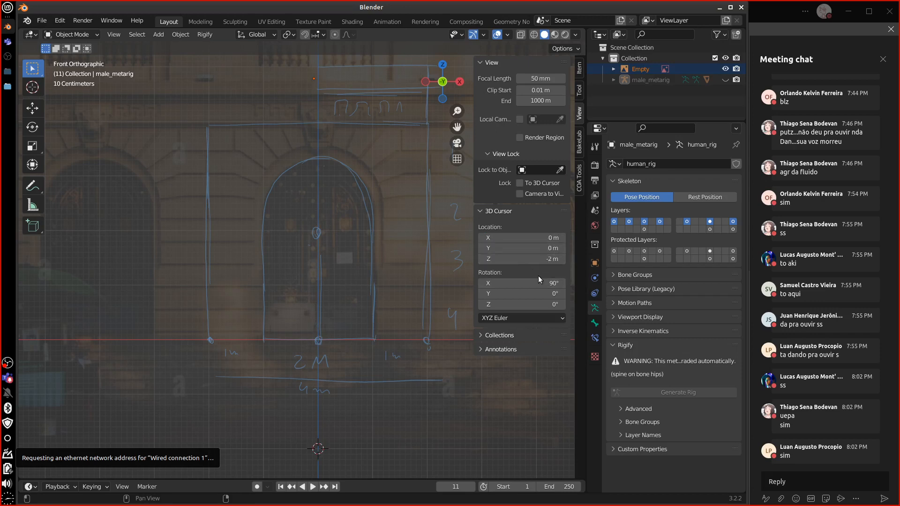
Step: Return the 3D cursor's Z location to 0 m
{"action": "left_click", "coordinate": [549, 259]}
{"action": "type", "text": "0"}
{"action": "key", "text": "Return"}
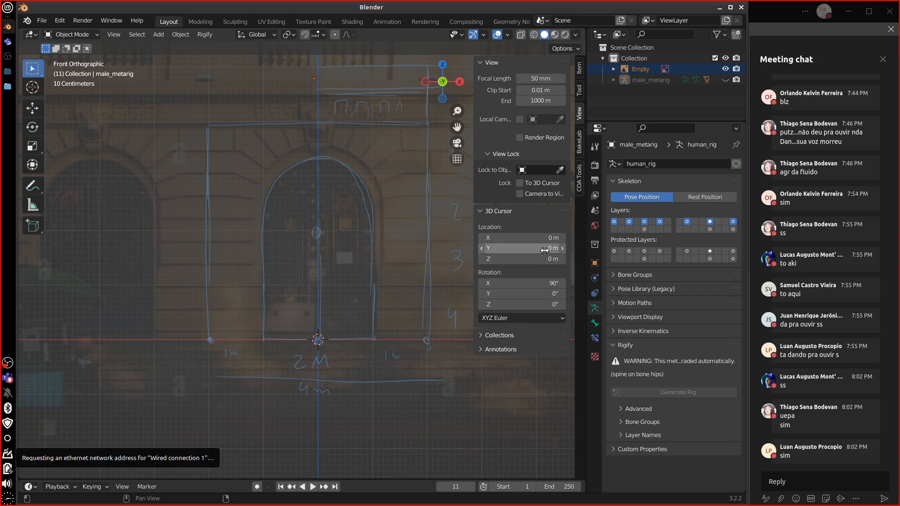
Step: Set the 3D cursor's X location to -2 m
{"action": "left_click", "coordinate": [544, 241]}
{"action": "type", "text": "-"}
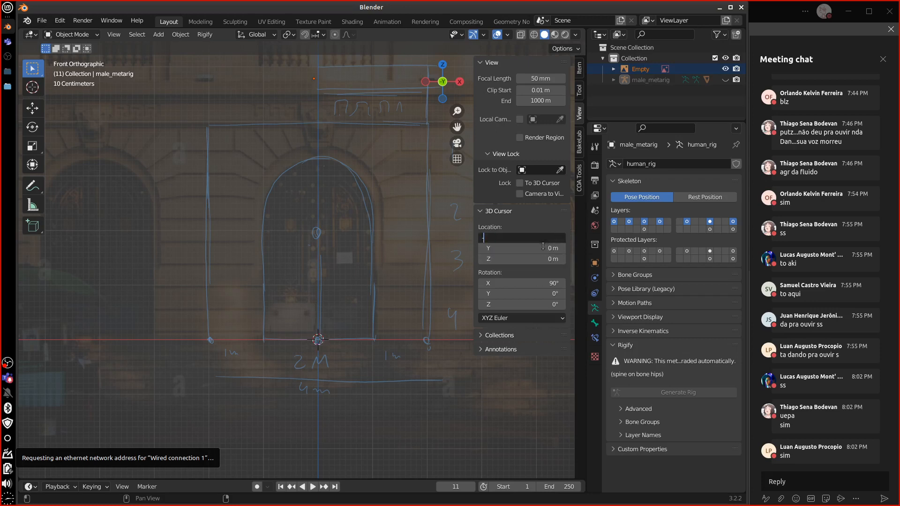
{"action": "type", "text": "2"}
{"action": "key", "text": "Return"}
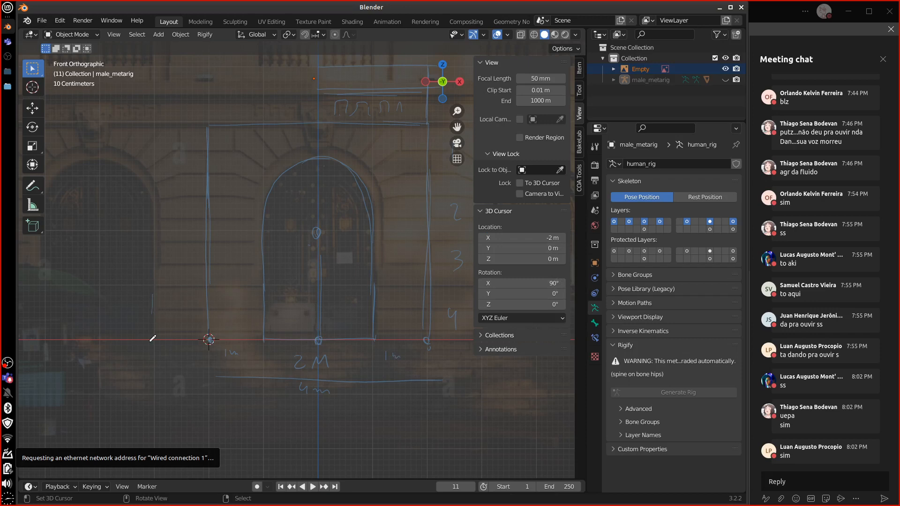
{"action": "left_click_drag", "start_coordinate": [150, 341], "coordinate": [147, 378]}
{"action": "mouse_move", "coordinate": [152, 285]}
{"action": "left_mouse_down"}
{"action": "mouse_move", "coordinate": [278, 285]}
{"action": "mouse_move", "coordinate": [268, 396]}
{"action": "left_mouse_up"}
{"action": "left_click_drag", "start_coordinate": [267, 399], "coordinate": [162, 389]}
{"action": "key", "text": "ctrl+z"}
{"action": "key", "text": "ctrl+z"}
{"action": "key", "text": "ctrl+z"}
{"action": "key", "text": "ctrl+z"}
Step: Switch to the Teams meeting, maximize its window and check the end of the meeting chat, reloading the conversation
{"action": "left_click", "coordinate": [886, 341]}
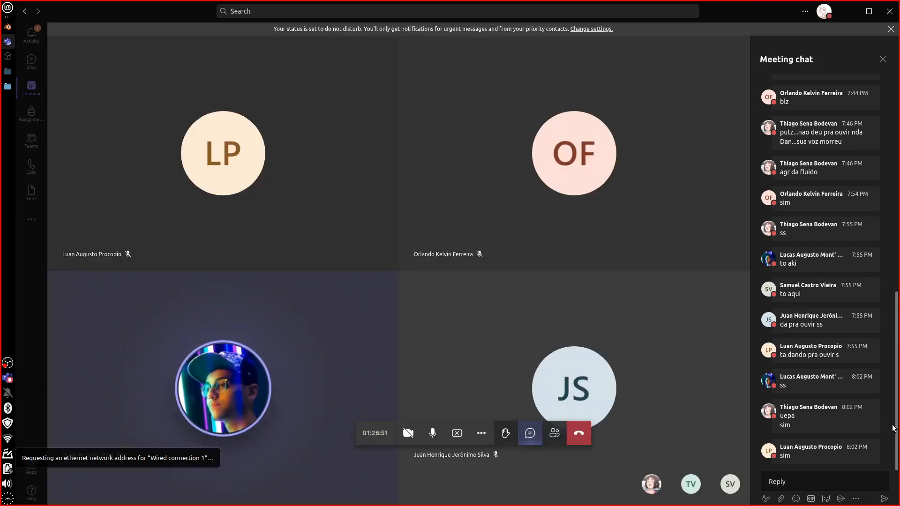
{"action": "left_click_drag", "start_coordinate": [898, 423], "coordinate": [890, 407]}
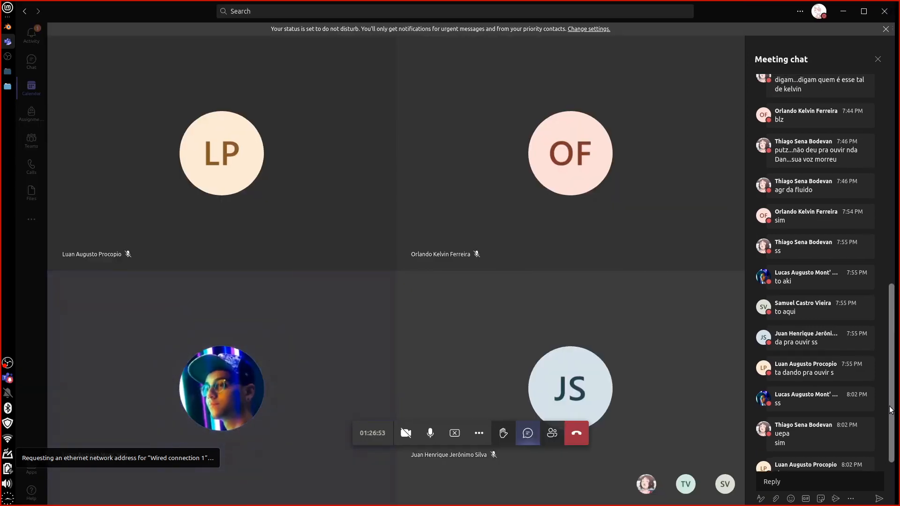
{"action": "scroll", "coordinate": [891, 410], "scroll_direction": "down", "scroll_amount": 1}
{"action": "left_click", "coordinate": [839, 473]}
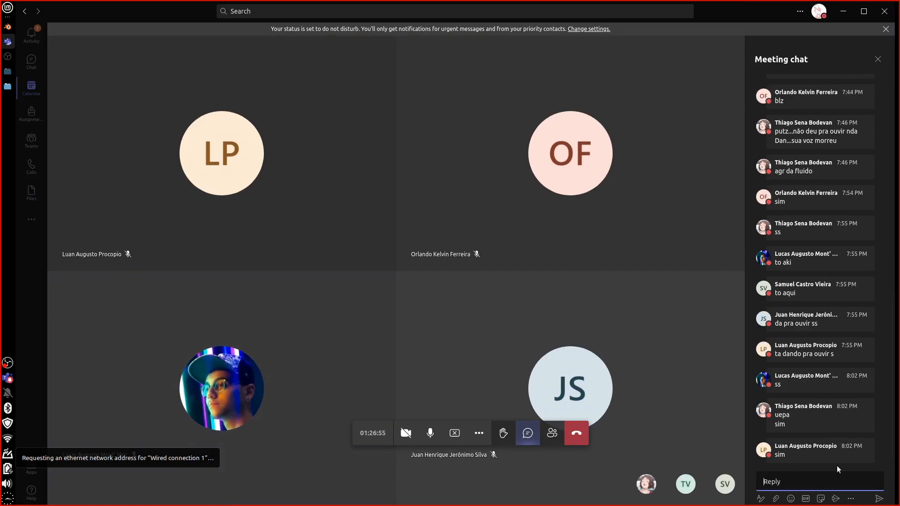
{"action": "left_click", "coordinate": [864, 11]}
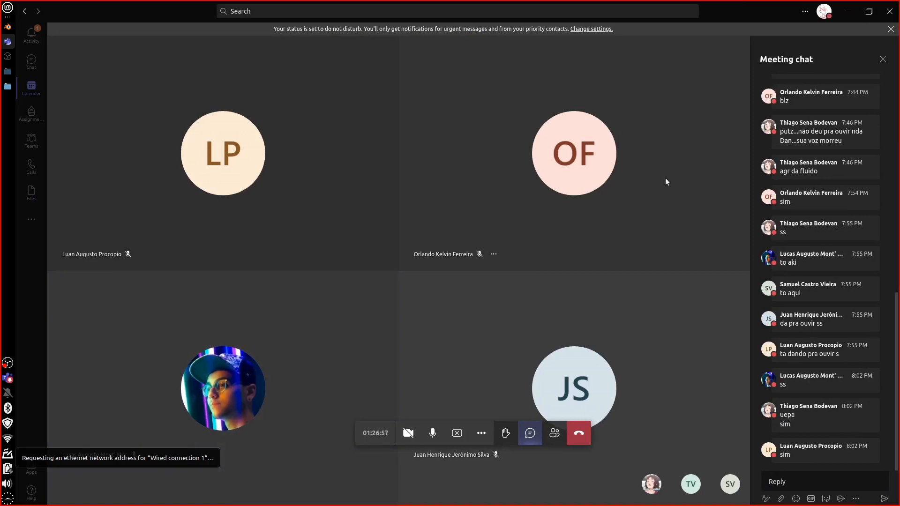
{"action": "left_click", "coordinate": [535, 437]}
{"action": "left_click", "coordinate": [534, 435]}
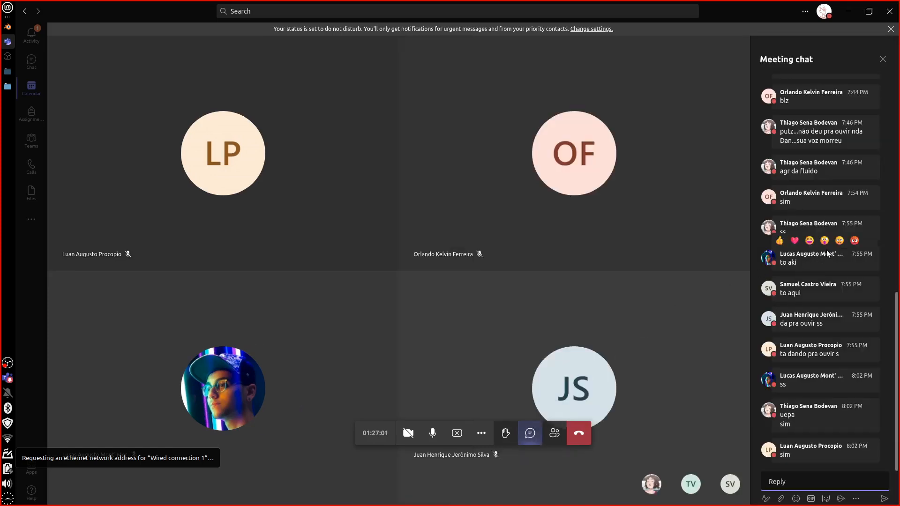
Step: Check the latest channel replies in the Teams activity feed, reopen the call with its chat, and return to Blender
{"action": "left_click", "coordinate": [31, 35]}
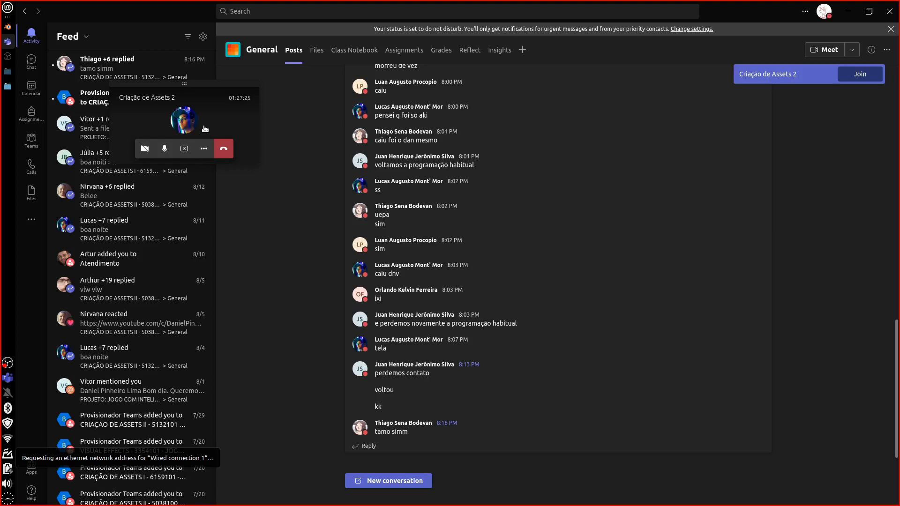
{"action": "left_click", "coordinate": [209, 121]}
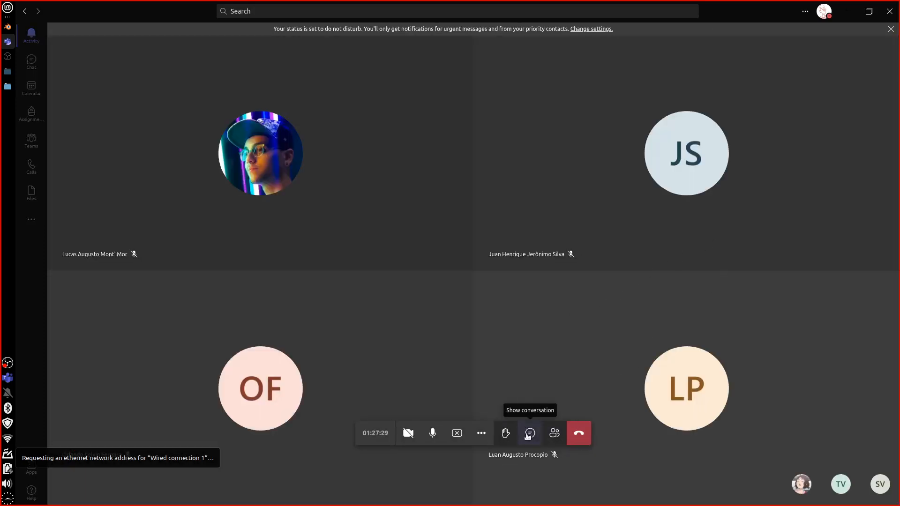
{"action": "left_click", "coordinate": [528, 436]}
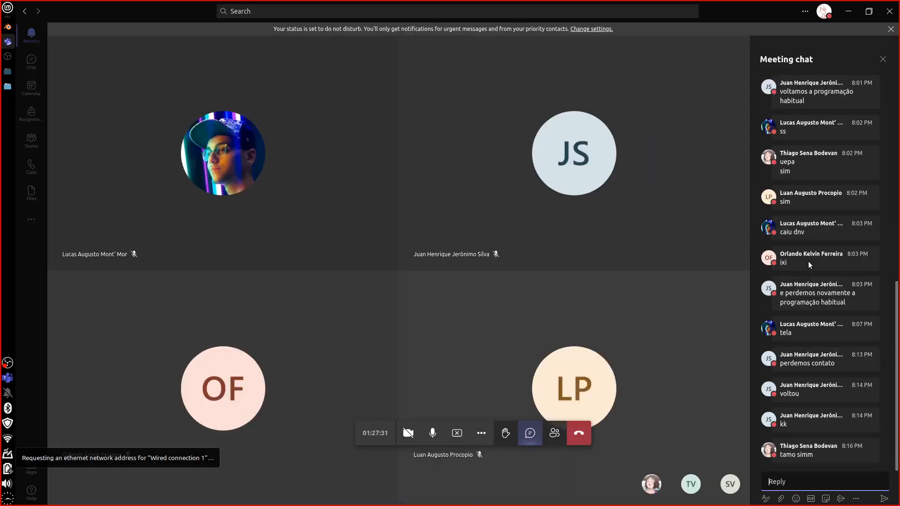
{"action": "left_click", "coordinate": [10, 27]}
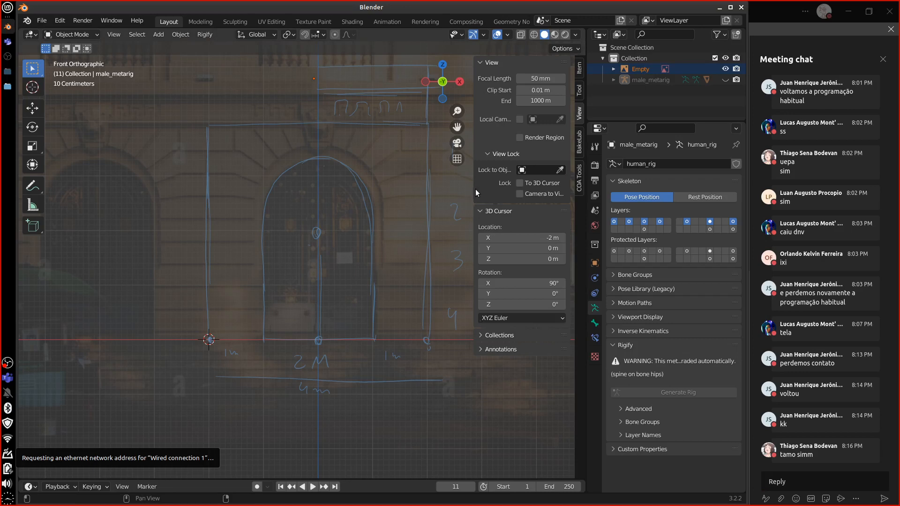
Step: Collapse the viewport sidebar, then add a cube at the 3D cursor and put it in Edit Mode
{"action": "left_click_drag", "start_coordinate": [475, 189], "coordinate": [582, 188]}
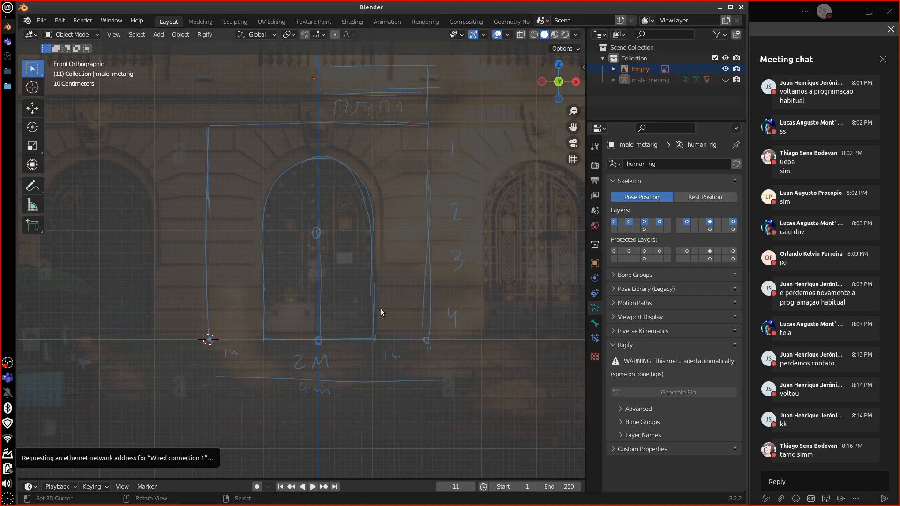
{"action": "key", "text": "shift+a"}
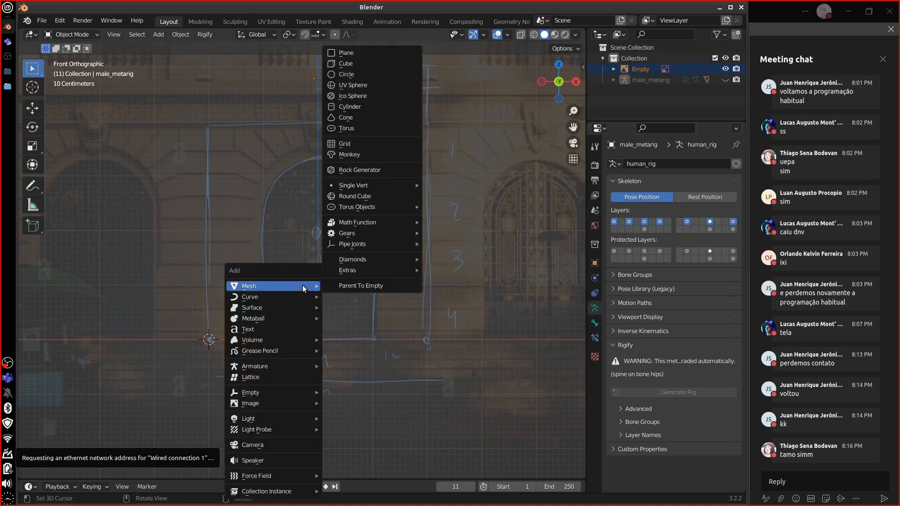
{"action": "left_click", "coordinate": [361, 64]}
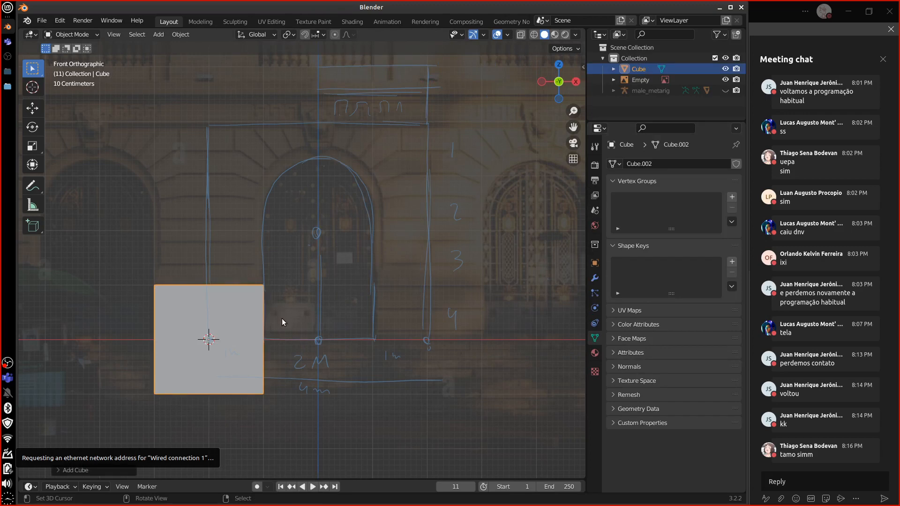
{"action": "key", "text": "Tab"}
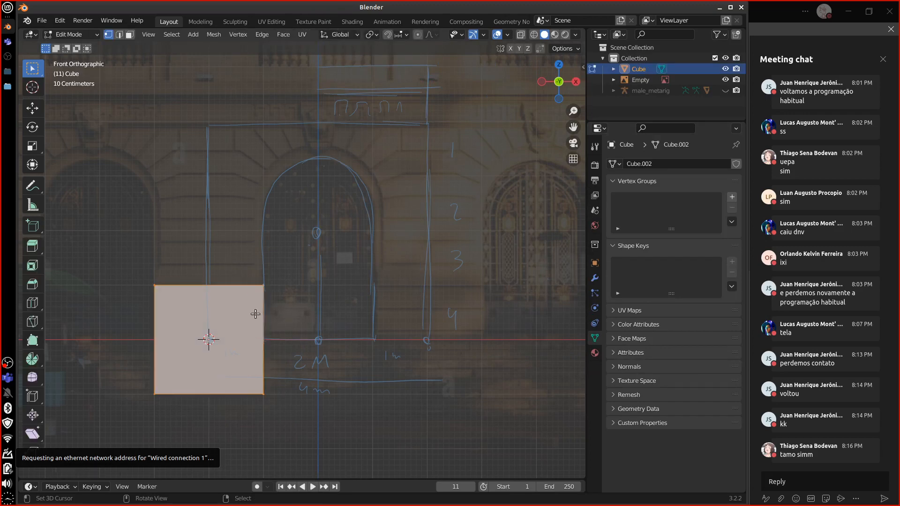
{"action": "left_click", "coordinate": [70, 34]}
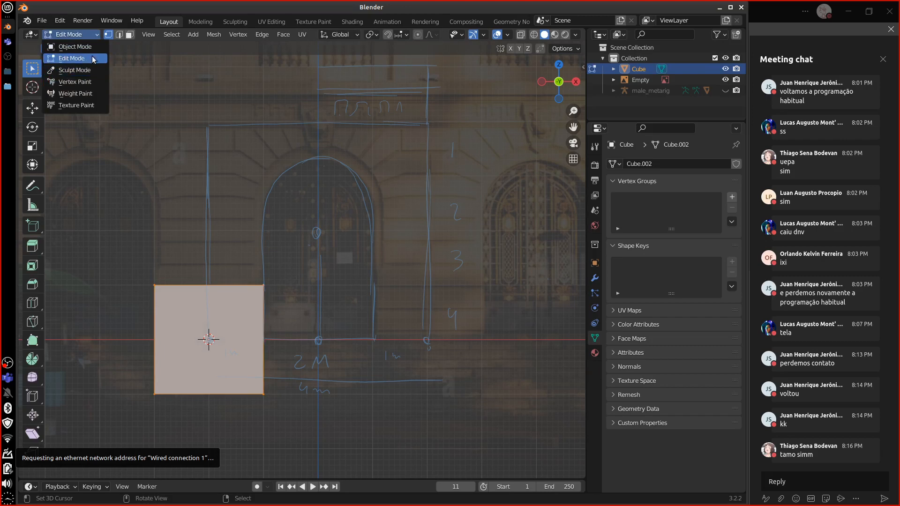
{"action": "left_click", "coordinate": [94, 59]}
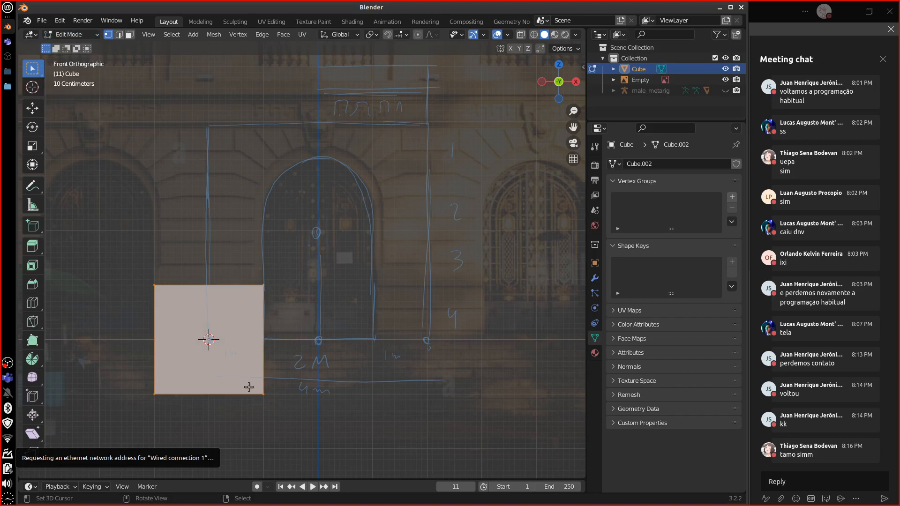
Step: Try moving the cube's mesh freely so that its lower-left corner meets the 3D cursor
{"action": "key", "text": "g"}
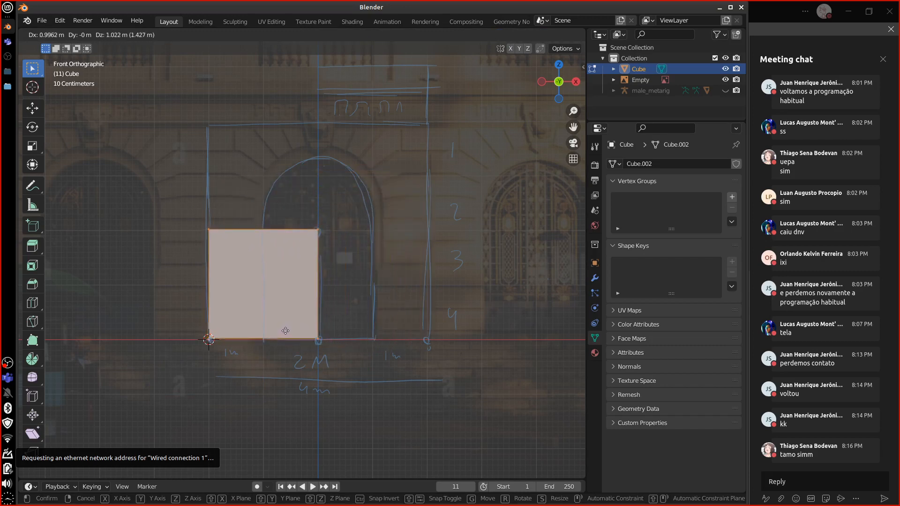
{"action": "key", "text": "Escape"}
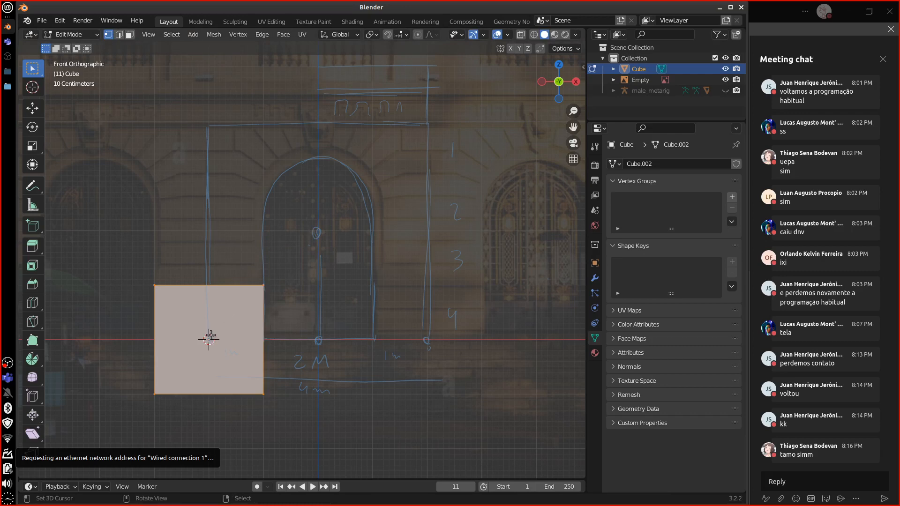
{"action": "key", "text": "g"}
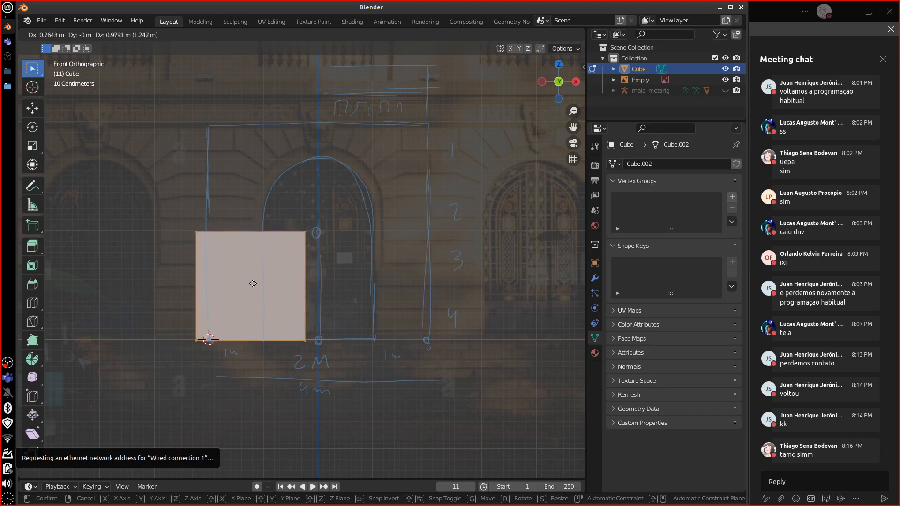
{"action": "right_click", "coordinate": [252, 286]}
Step: Try scaling the cube's mesh down slightly to about 0.98, and undo the scaling
{"action": "middle_click_drag", "start_coordinate": [368, 341], "coordinate": [445, 285], "text": "shift"}
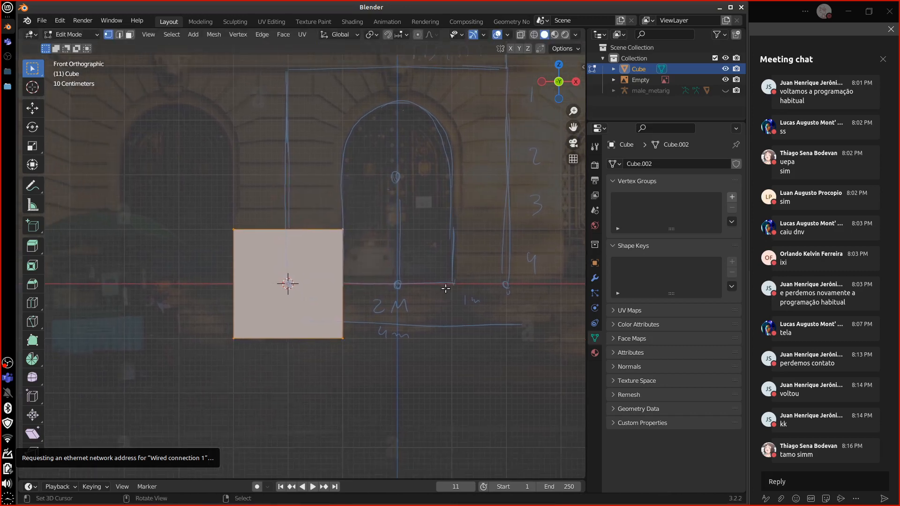
{"action": "scroll", "coordinate": [446, 293], "scroll_direction": "up", "scroll_amount": 2}
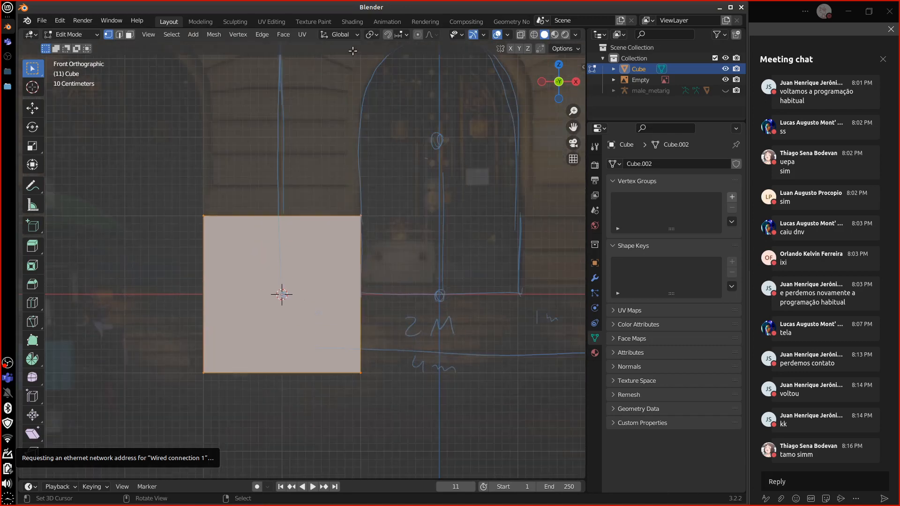
{"action": "key", "text": "s"}
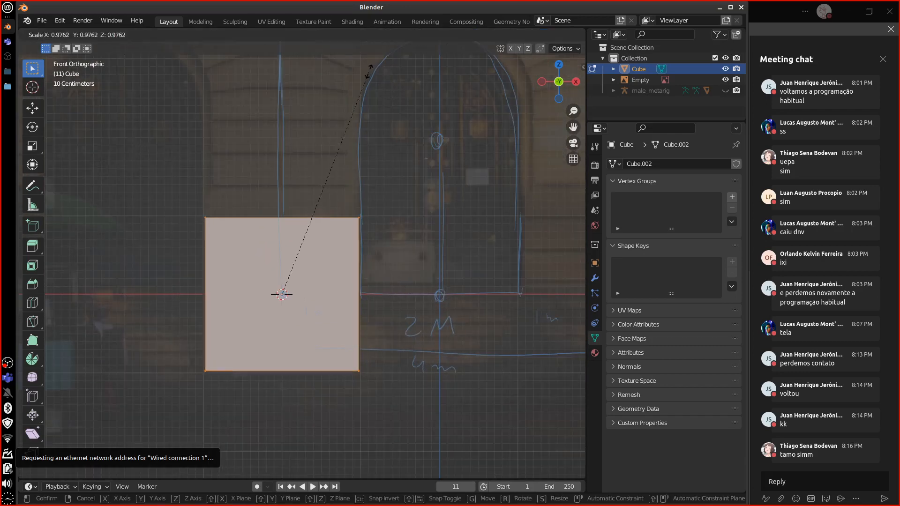
{"action": "left_click", "coordinate": [365, 76]}
{"action": "key", "text": "ctrl+z"}
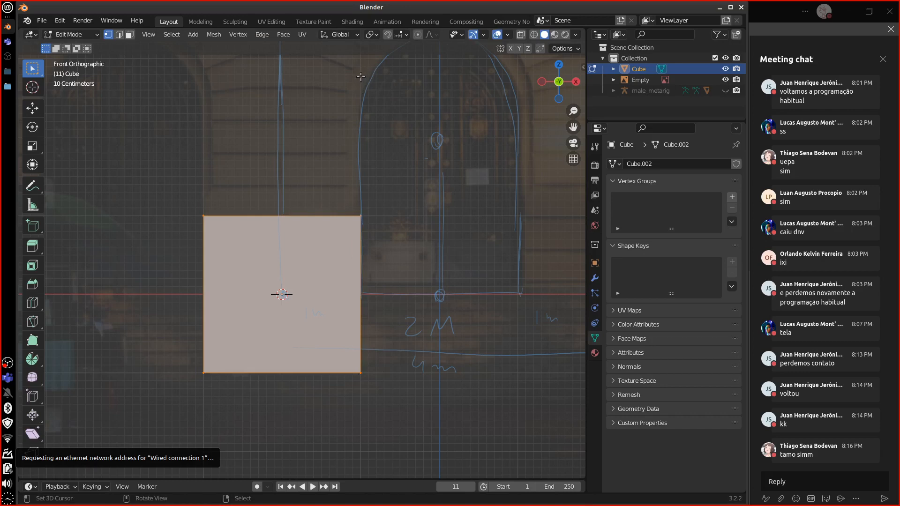
Step: Annotate a diagonal upward arrow beside the door arch and try an increment-snapped move of the cube's mesh in that direction
{"action": "key", "text": "d"}
{"action": "left_click_drag", "start_coordinate": [354, 87], "coordinate": [382, 58]}
{"action": "key", "text": "g"}
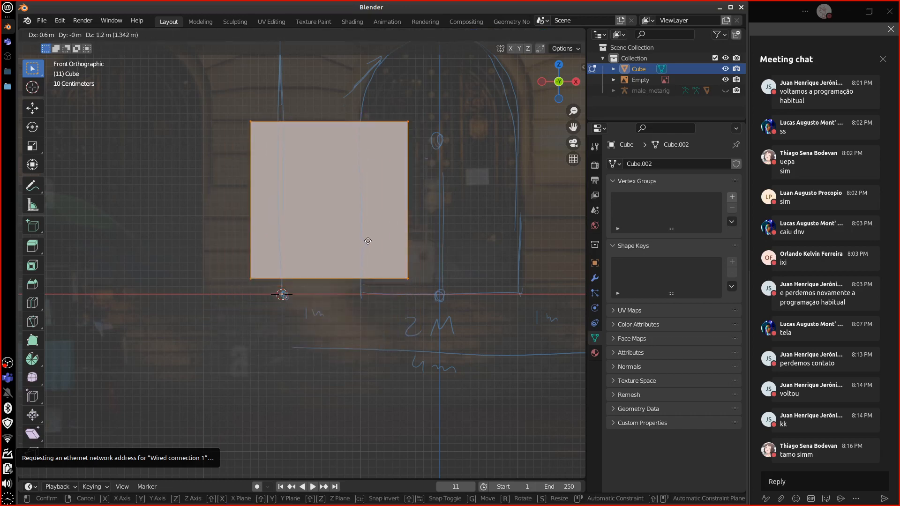
{"action": "right_click", "coordinate": [386, 263]}
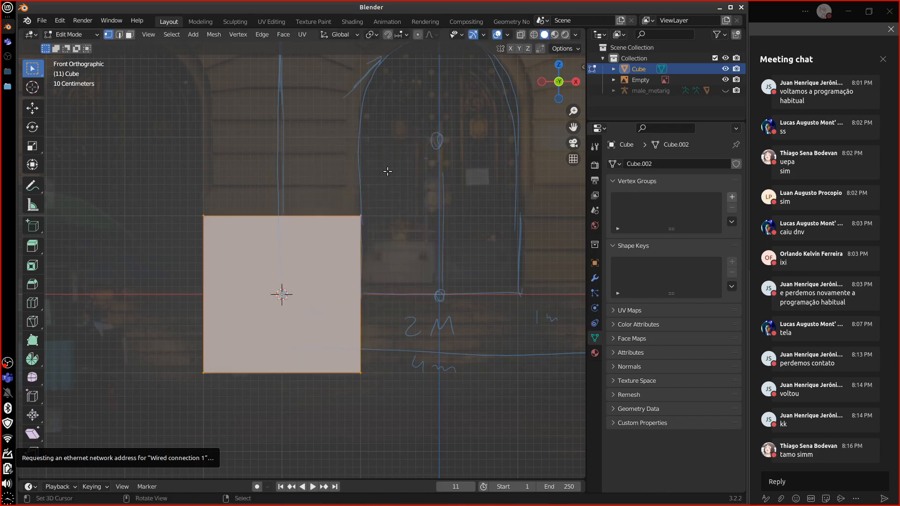
Step: Review the snapping options and try moving the cube's mesh in increments, 1 m in X and 1.1 m in Z
{"action": "left_click", "coordinate": [398, 35]}
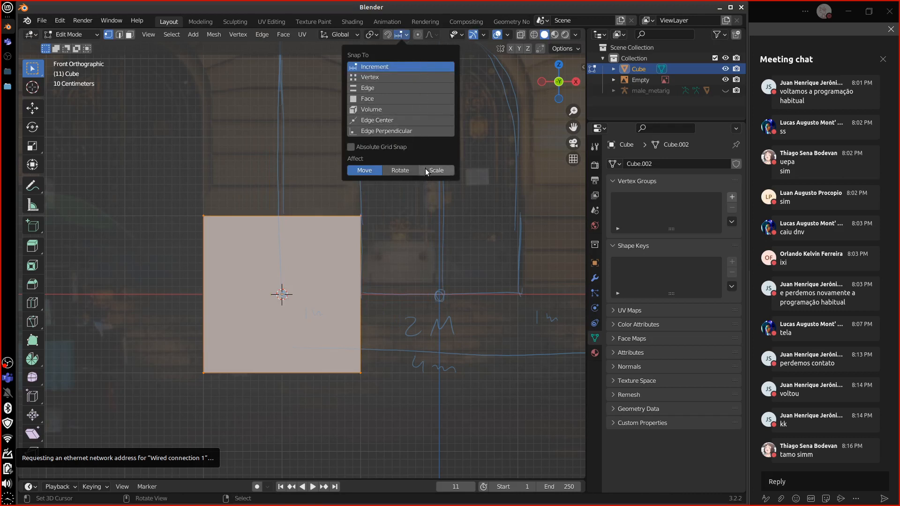
{"action": "left_click", "coordinate": [406, 36]}
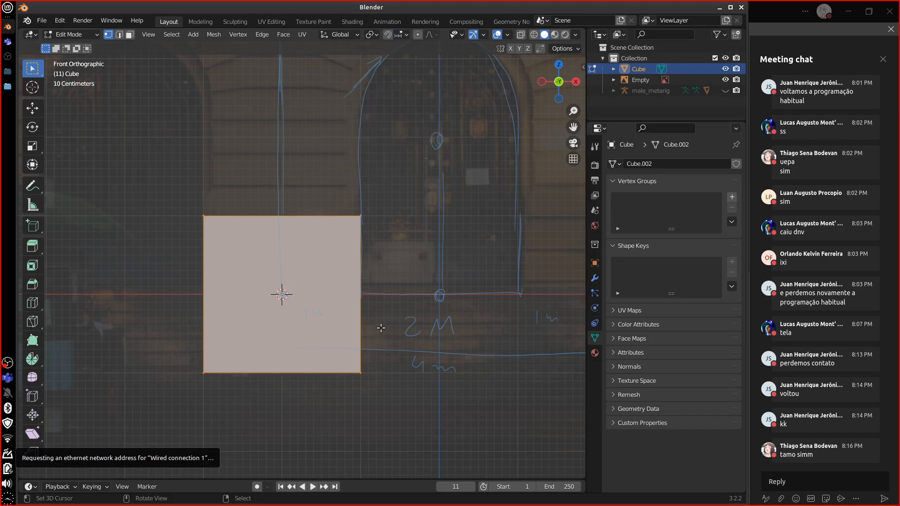
{"action": "key", "text": "g"}
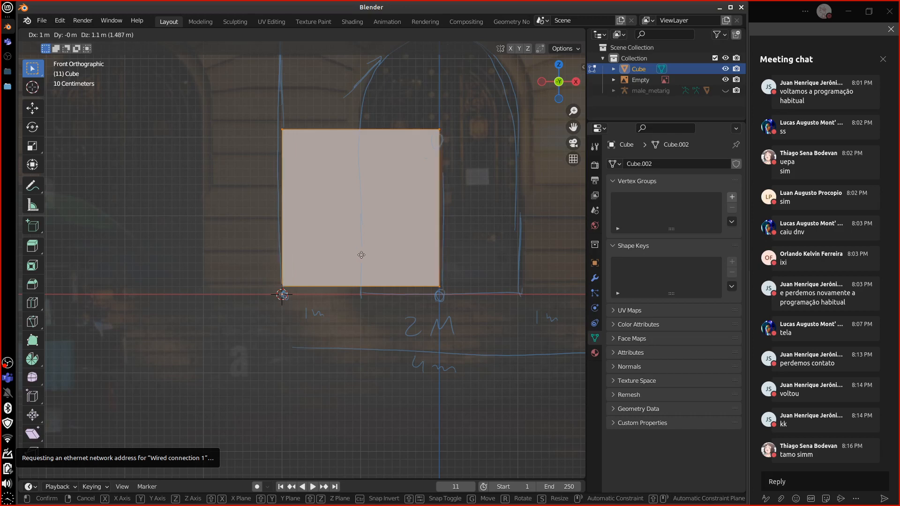
{"action": "key", "text": "Escape"}
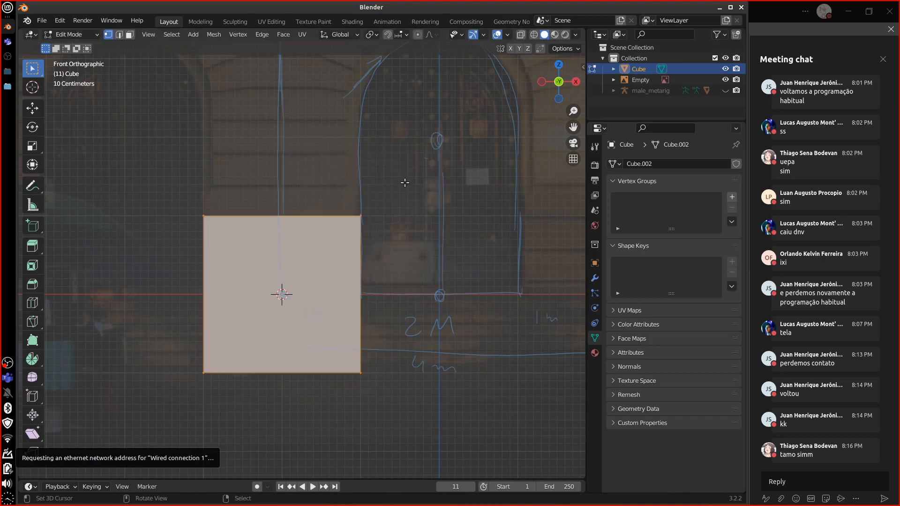
Step: Examine the viewport grid at close and distant zoom levels, and try moving the cube's mesh at the metre grid
{"action": "scroll", "coordinate": [405, 192], "scroll_direction": "up", "scroll_amount": 2}
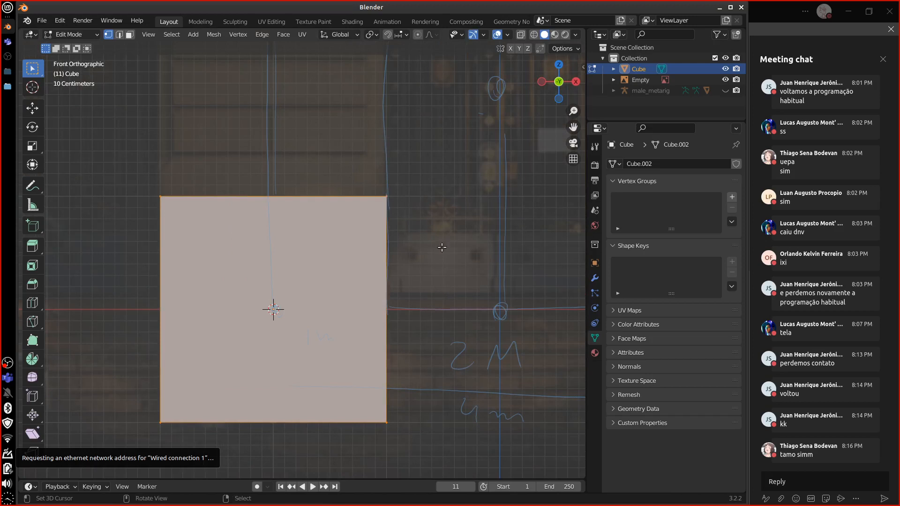
{"action": "left_click", "coordinate": [509, 37]}
{"action": "scroll", "coordinate": [432, 224], "scroll_direction": "down", "scroll_amount": 3}
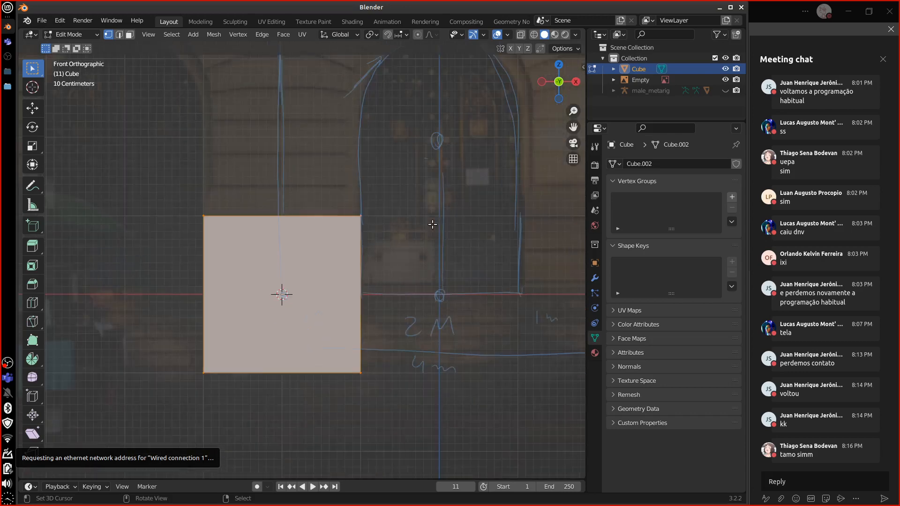
{"action": "scroll", "coordinate": [432, 224], "scroll_direction": "down", "scroll_amount": 6}
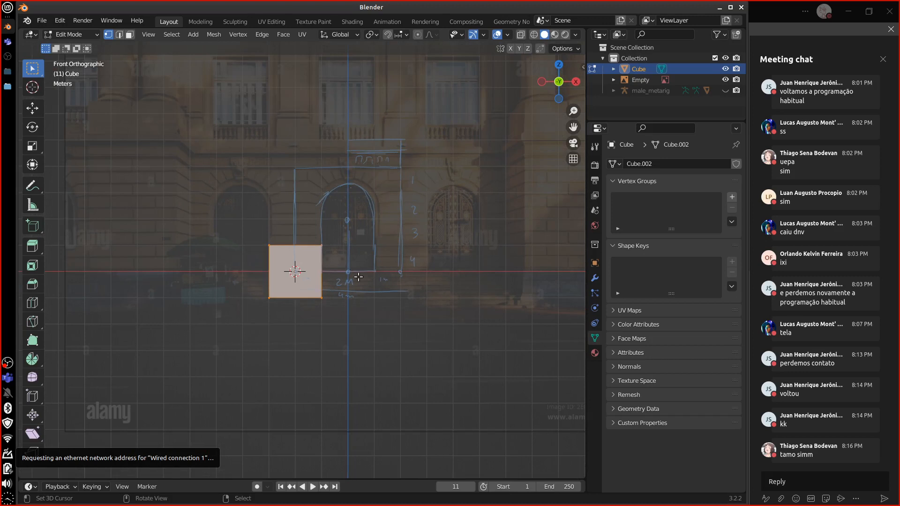
{"action": "key", "text": "g"}
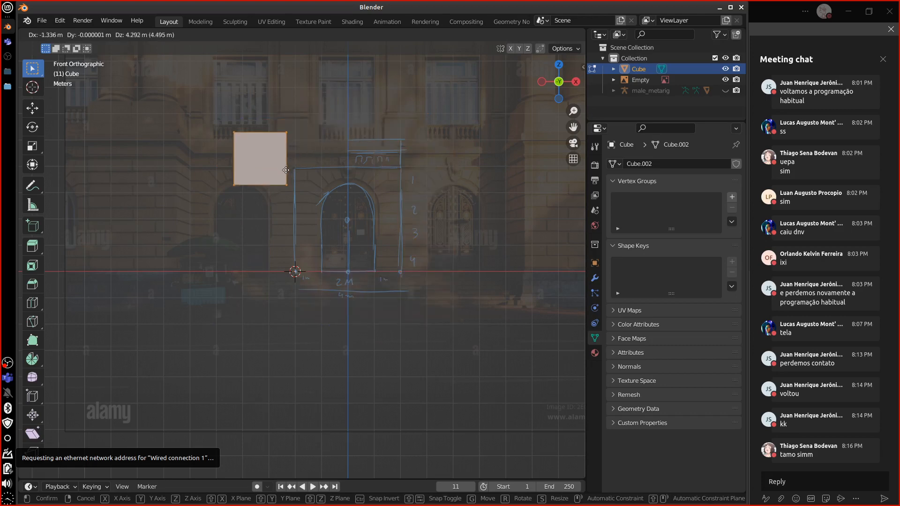
{"action": "right_click", "coordinate": [285, 175]}
{"action": "scroll", "coordinate": [385, 257], "scroll_direction": "up", "scroll_amount": 2}
{"action": "scroll", "coordinate": [385, 256], "scroll_direction": "up", "scroll_amount": 4}
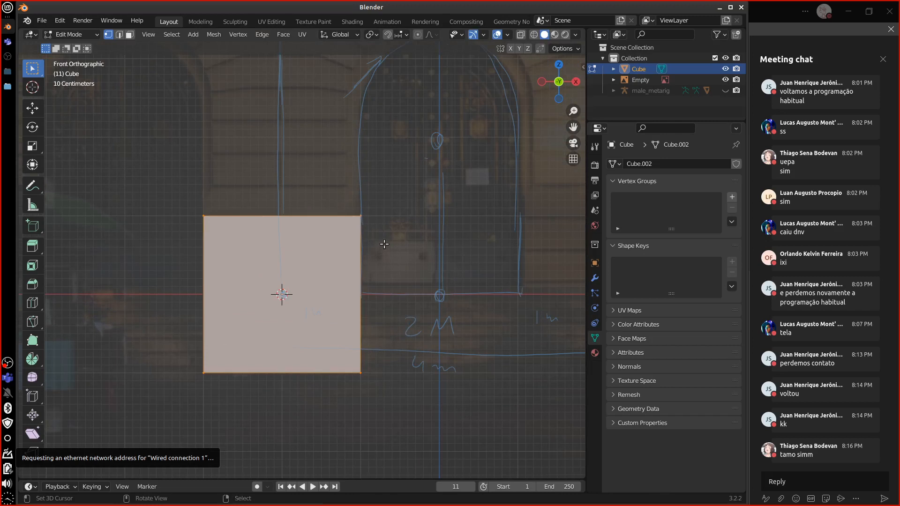
Step: Move the cube's whole mesh 1 m in X and 1 m in Z so its lower corner meets the 3D cursor
{"action": "scroll", "coordinate": [384, 245], "scroll_direction": "up", "scroll_amount": 2}
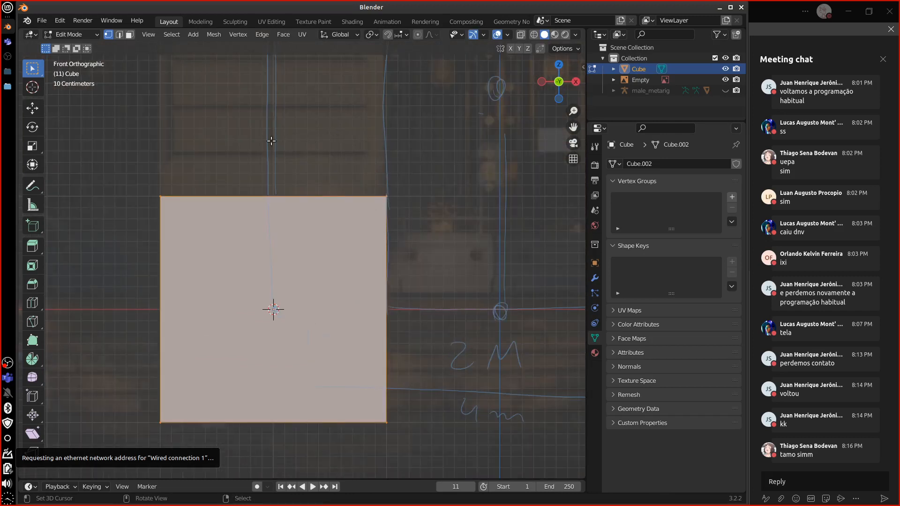
{"action": "left_click_drag", "start_coordinate": [233, 123], "coordinate": [226, 162]}
{"action": "mouse_move", "coordinate": [225, 162]}
{"action": "right_mouse_down"}
{"action": "mouse_move", "coordinate": [220, 169]}
{"action": "mouse_move", "coordinate": [236, 150]}
{"action": "right_mouse_up"}
{"action": "key", "text": "g"}
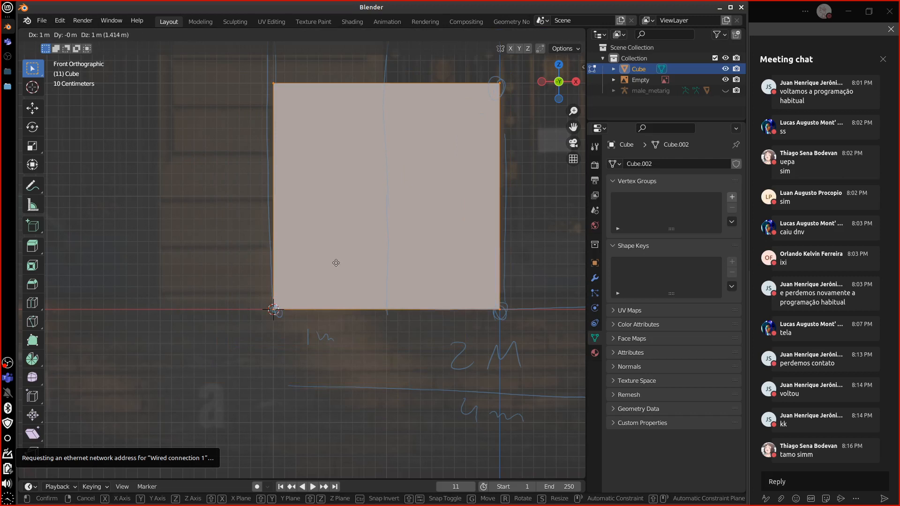
{"action": "left_click", "coordinate": [336, 265]}
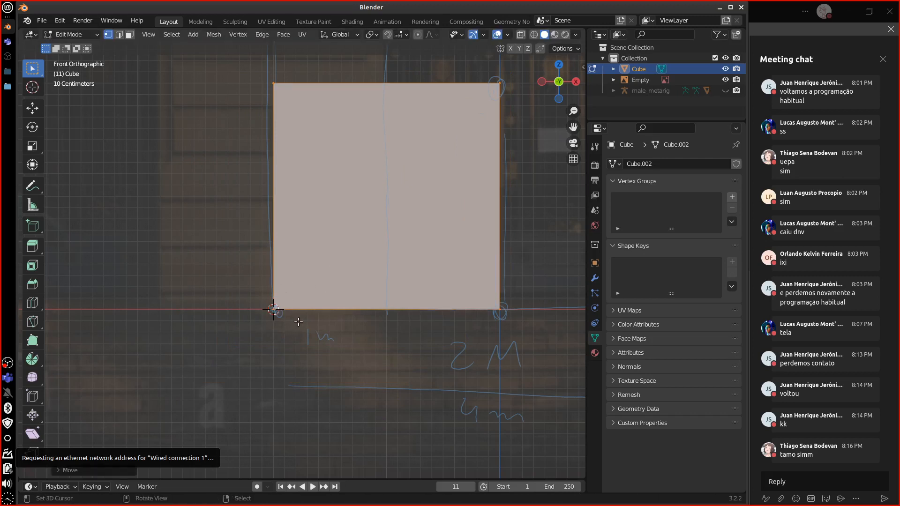
{"action": "scroll", "coordinate": [303, 329], "scroll_direction": "up", "scroll_amount": 3}
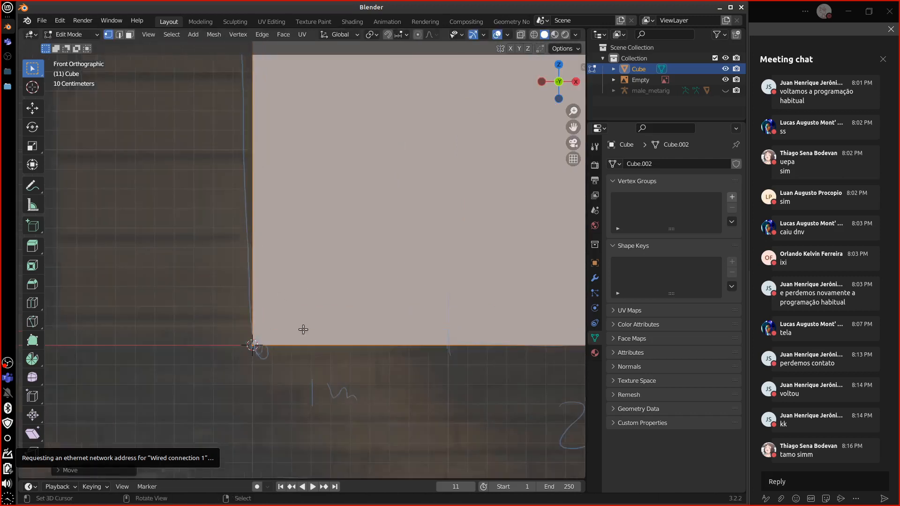
{"action": "scroll", "coordinate": [310, 290], "scroll_direction": "down", "scroll_amount": 1}
{"action": "middle_click_drag", "start_coordinate": [310, 290], "coordinate": [318, 261], "text": "shift"}
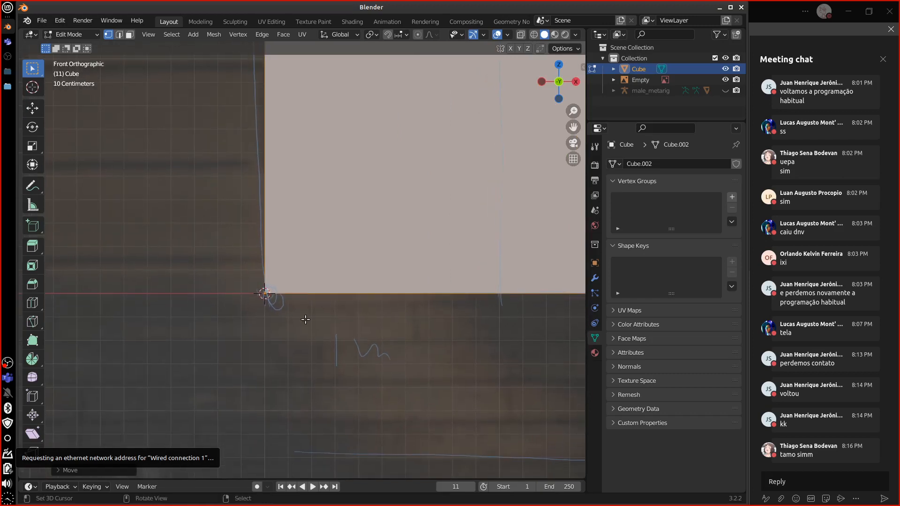
{"action": "middle_click_drag", "start_coordinate": [301, 319], "coordinate": [316, 306]}
{"action": "key", "text": "KP_1"}
{"action": "scroll", "coordinate": [435, 320], "scroll_direction": "down", "scroll_amount": 6}
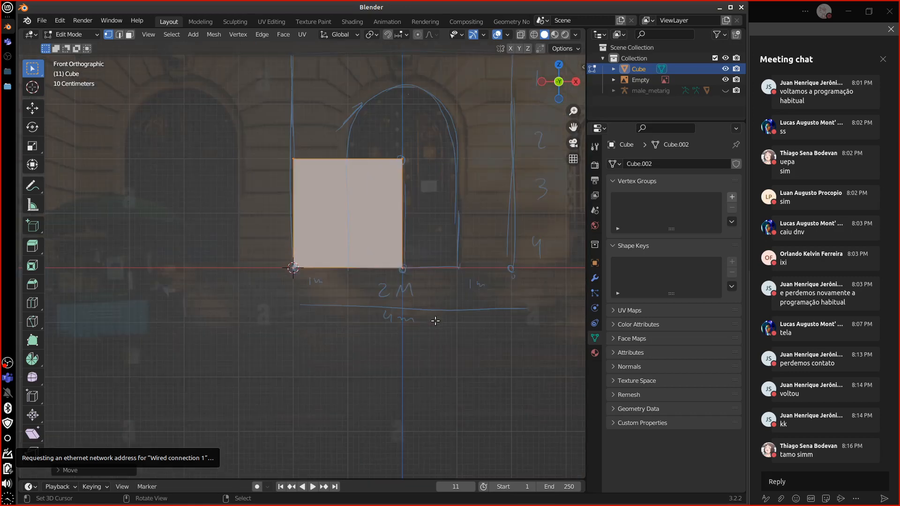
Step: Try widening the cube by selecting its +X side face vertices and moving them 2 m in X with increment snapping
{"action": "middle_click_drag", "start_coordinate": [432, 237], "coordinate": [412, 282], "text": "shift"}
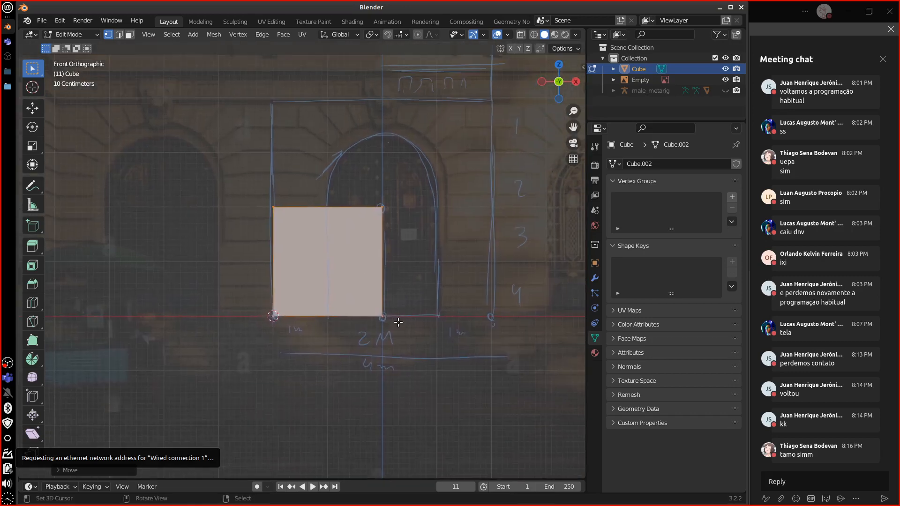
{"action": "middle_click_drag", "start_coordinate": [429, 247], "coordinate": [406, 266]}
{"action": "right_click", "coordinate": [367, 237]}
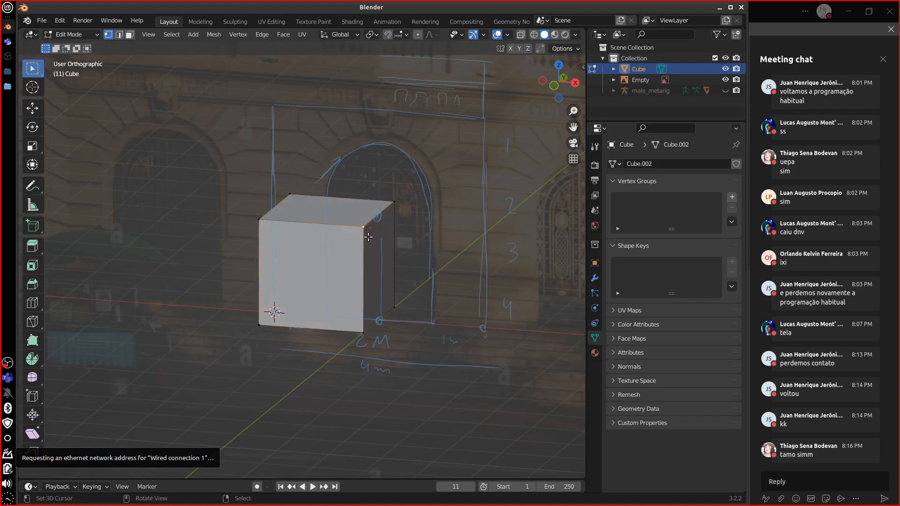
{"action": "right_click", "coordinate": [394, 206], "text": "shift"}
{"action": "right_click", "coordinate": [403, 301], "text": "shift"}
{"action": "right_click", "coordinate": [372, 334], "text": "shift"}
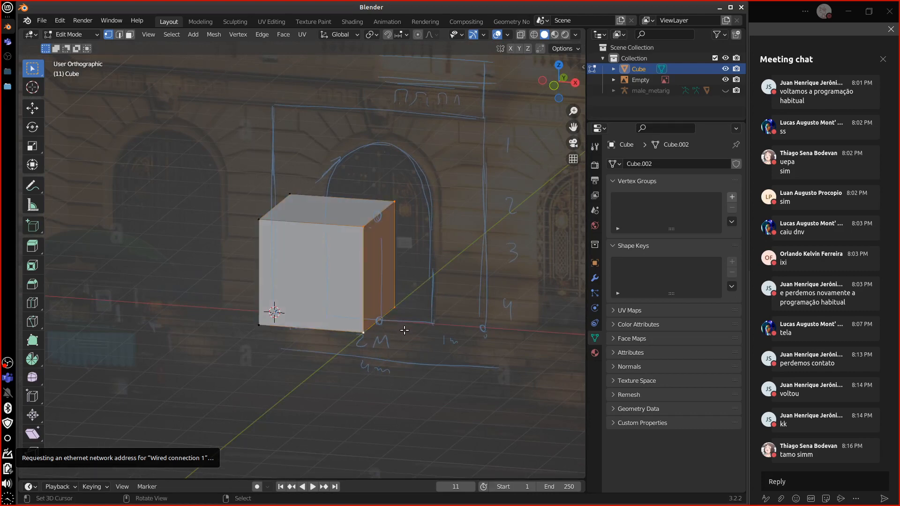
{"action": "key", "text": "KP_3"}
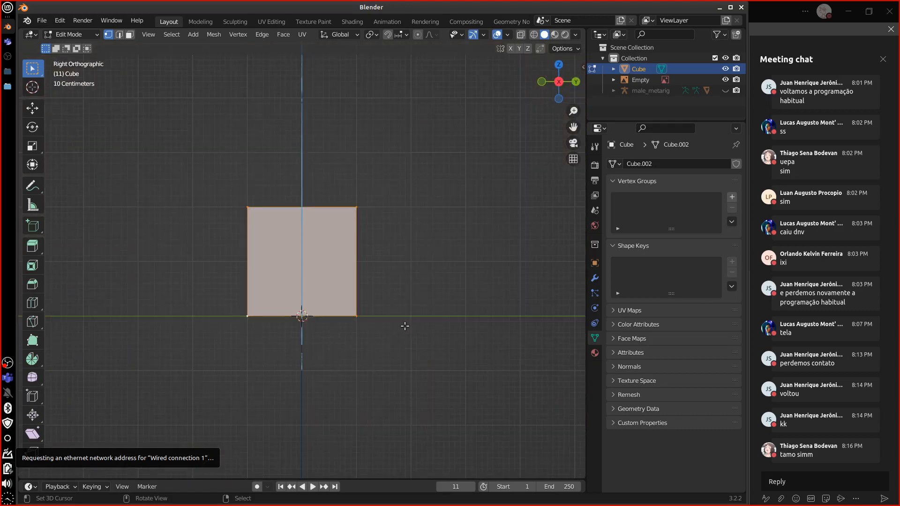
{"action": "key", "text": "KP_1"}
{"action": "key", "text": "g"}
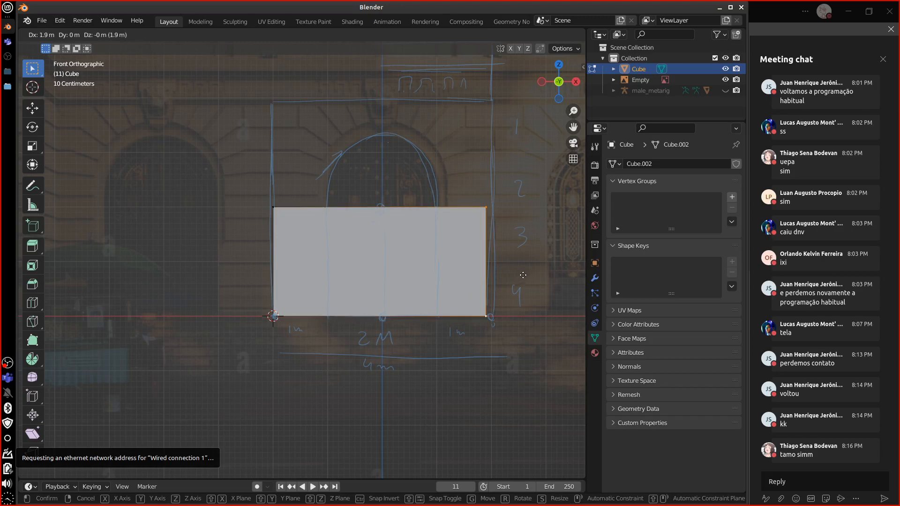
{"action": "left_click", "coordinate": [527, 275]}
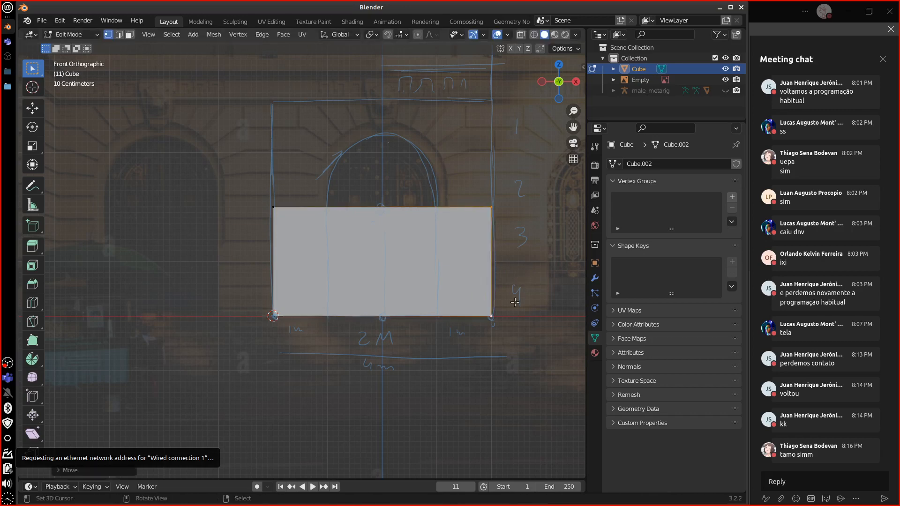
Step: Check the widened block's dimensions in Object Mode, return to mesh editing and undo the side face's move
{"action": "key", "text": "Tab"}
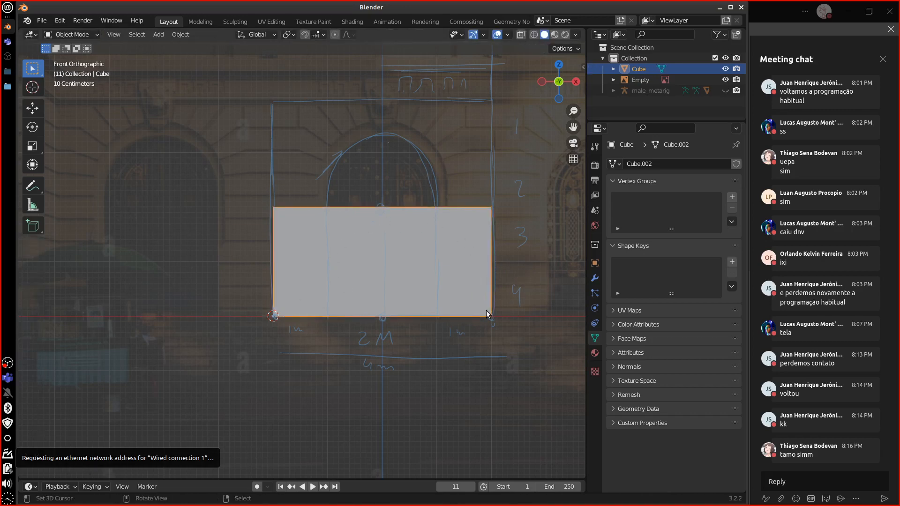
{"action": "left_click", "coordinate": [583, 67]}
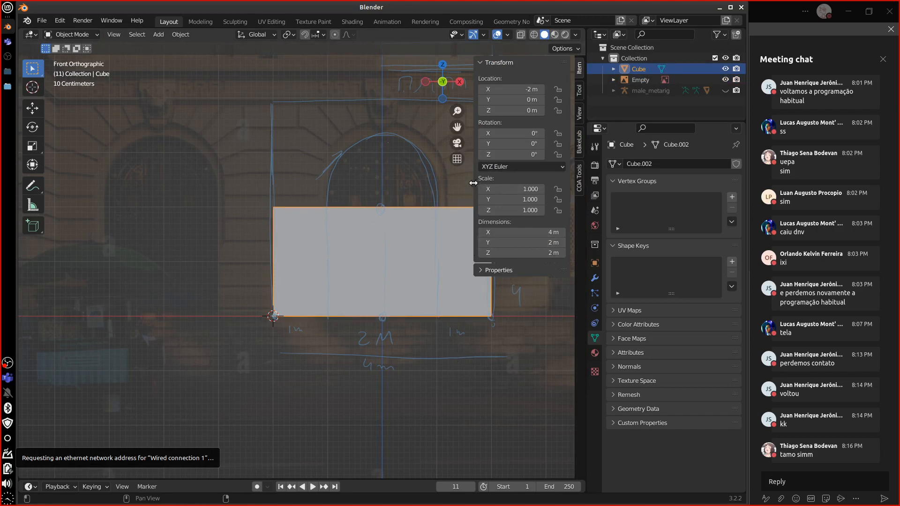
{"action": "left_click_drag", "start_coordinate": [473, 183], "coordinate": [577, 199]}
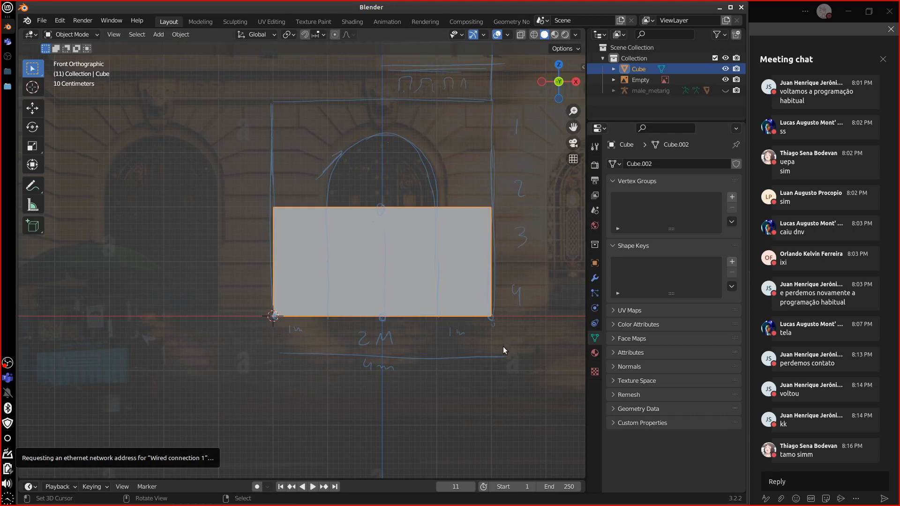
{"action": "middle_click_drag", "start_coordinate": [511, 334], "coordinate": [524, 317]}
{"action": "key", "text": "KP_1"}
{"action": "key", "text": "Tab"}
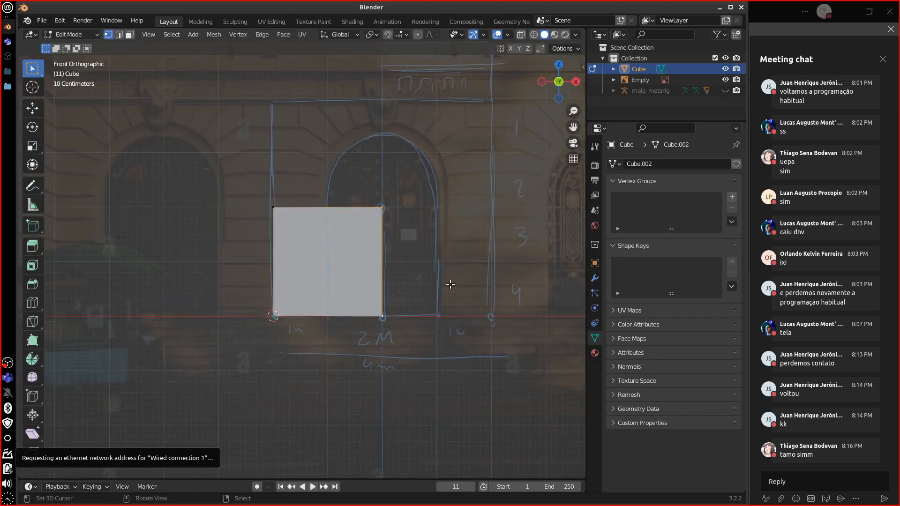
Step: Try moving the cube's +X side face with increment snapping at the metre-scale grid
{"action": "scroll", "coordinate": [458, 295], "scroll_direction": "down", "scroll_amount": 3}
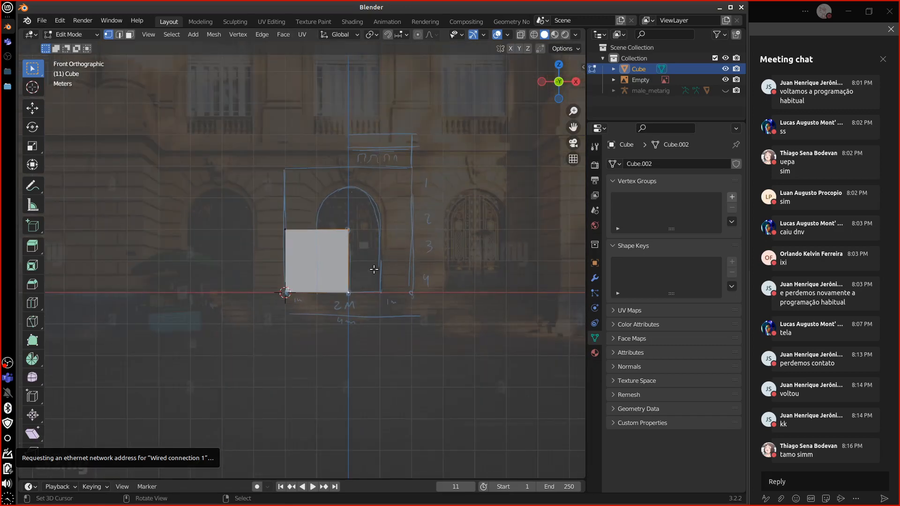
{"action": "key", "text": "g"}
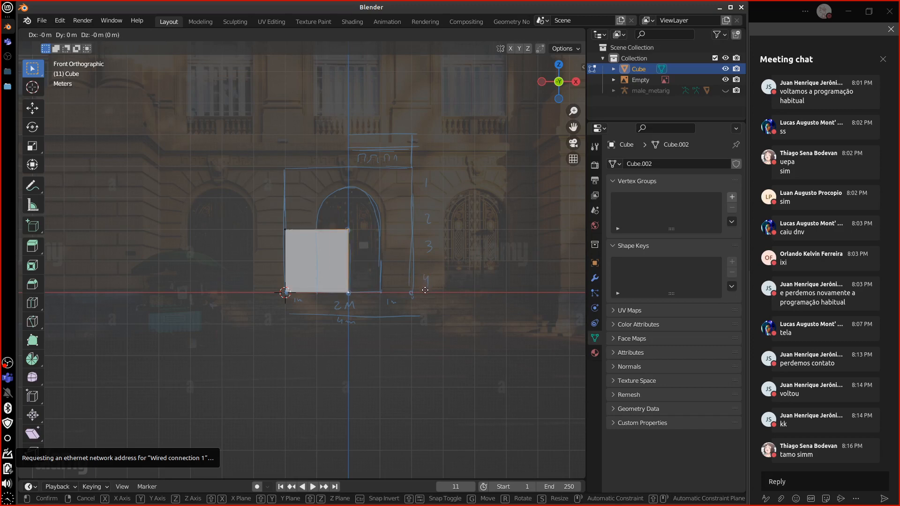
{"action": "left_click", "coordinate": [428, 291]}
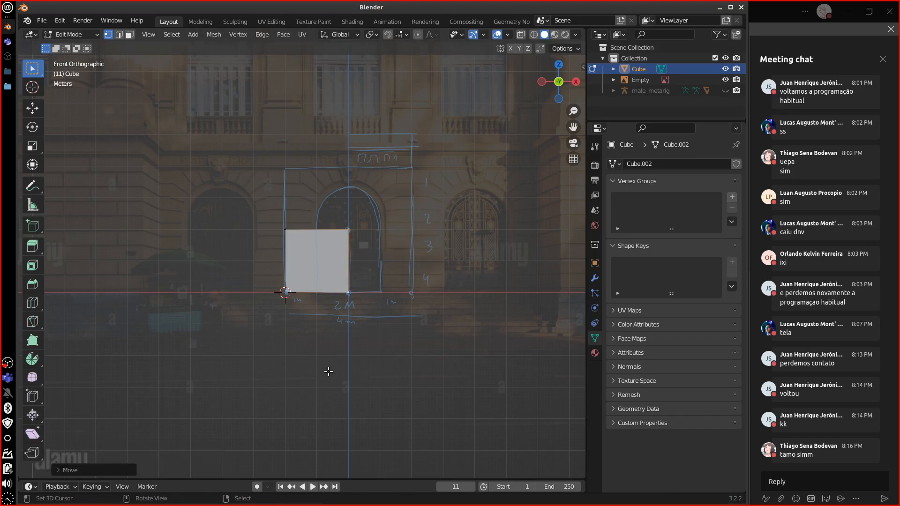
Step: Try rotating the cube's whole mesh by -10° and scaling it to 0.9 in snapped increments, cancelling both transforms
{"action": "scroll", "coordinate": [425, 311], "scroll_direction": "up", "scroll_amount": 4}
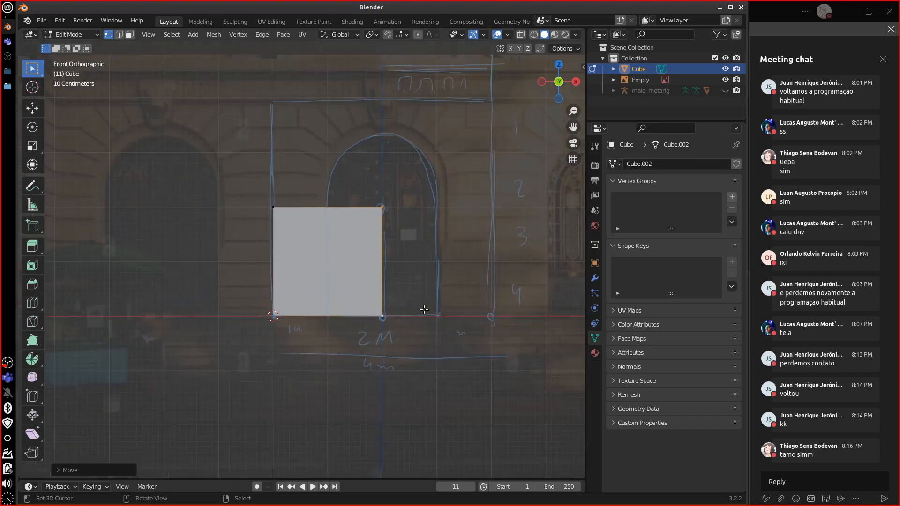
{"action": "key", "text": "a"}
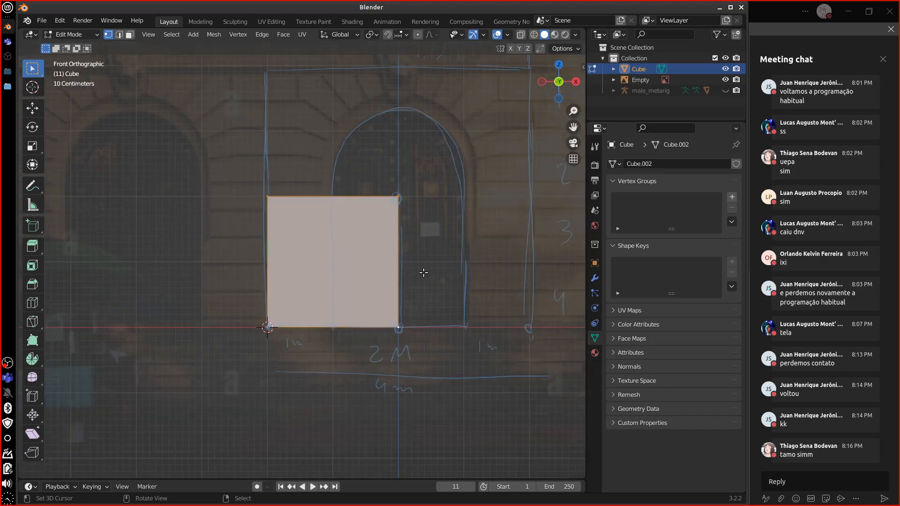
{"action": "key", "text": "r"}
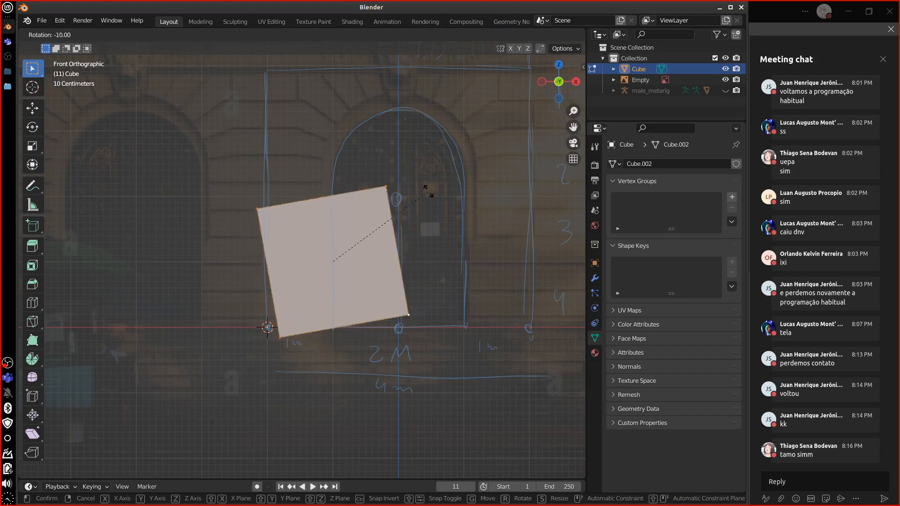
{"action": "right_click", "coordinate": [386, 195]}
{"action": "key", "text": "s"}
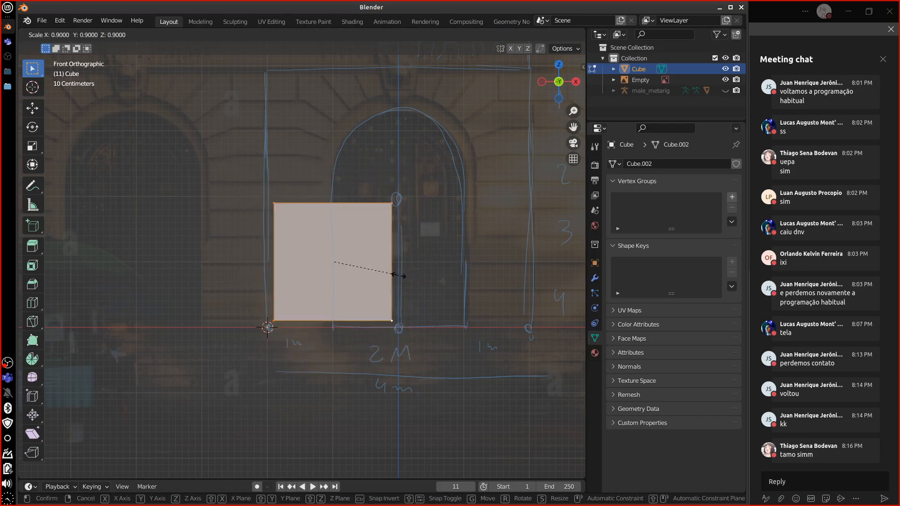
{"action": "right_click", "coordinate": [428, 274]}
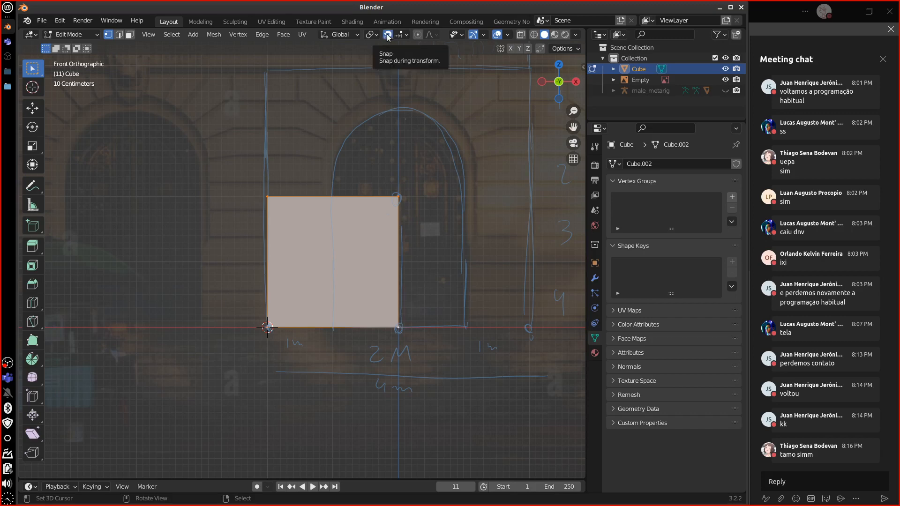
Step: Select the cube's +X side face vertices and move them 2 m in X with snapping on, matching the annotated 4 m width
{"action": "middle_click_drag", "start_coordinate": [470, 253], "coordinate": [424, 259]}
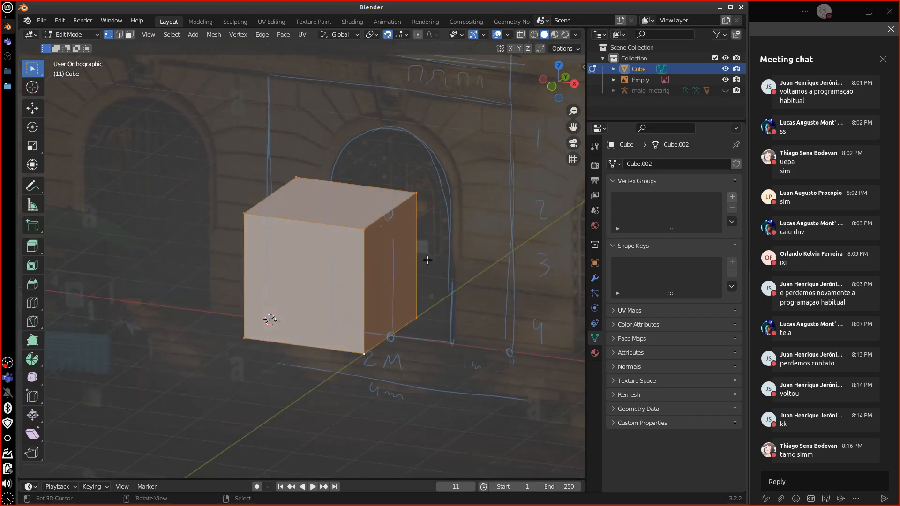
{"action": "left_click", "coordinate": [416, 194], "text": "shift"}
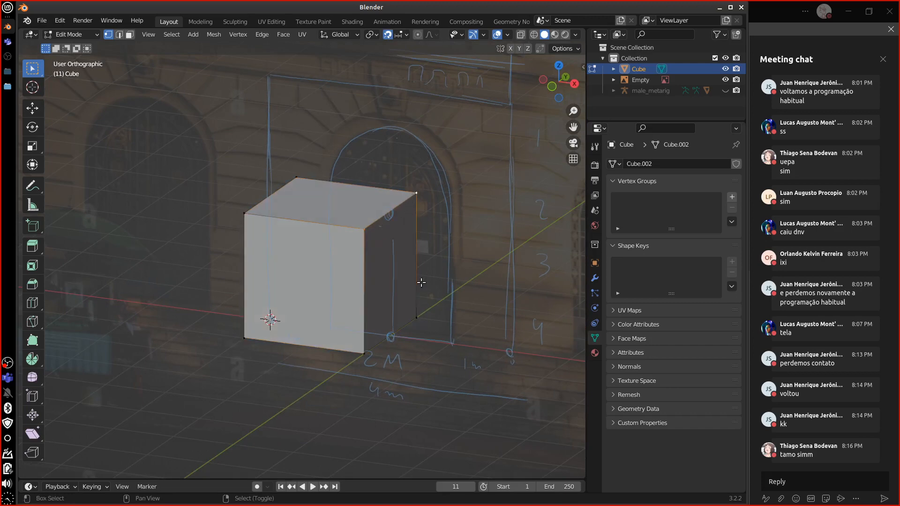
{"action": "left_click", "coordinate": [416, 318], "text": "shift"}
{"action": "left_click", "coordinate": [372, 356], "text": "shift"}
{"action": "key", "text": "KP_1"}
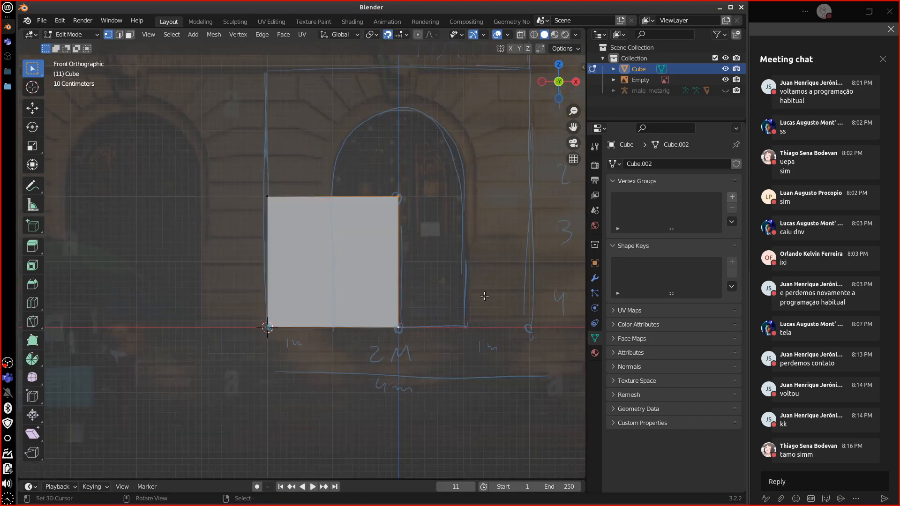
{"action": "key", "text": "g"}
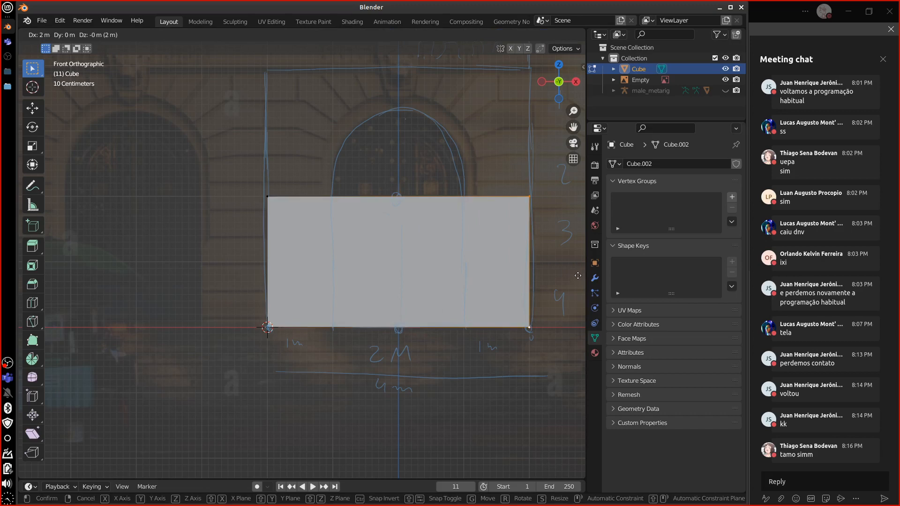
{"action": "left_click", "coordinate": [578, 276]}
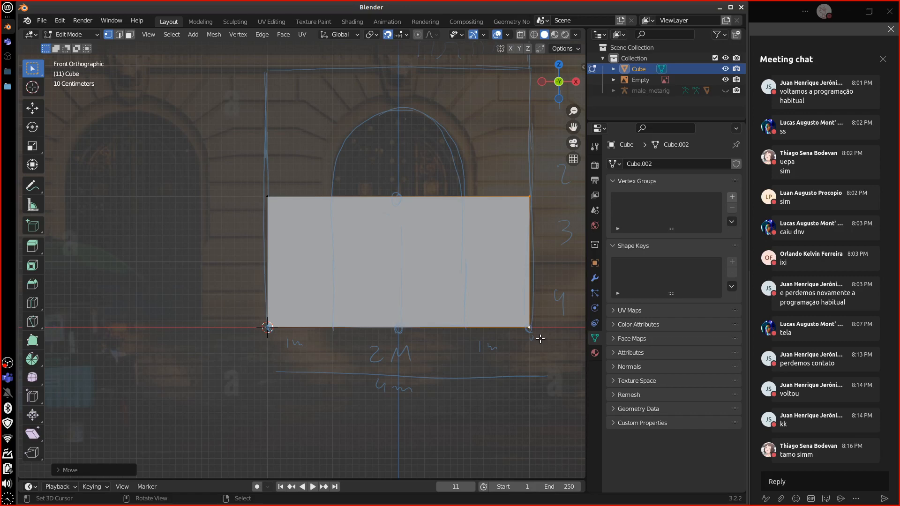
Step: Select the cube's whole mesh, cancel a trial move and turn snapping off
{"action": "scroll", "coordinate": [540, 339], "scroll_direction": "up", "scroll_amount": 1}
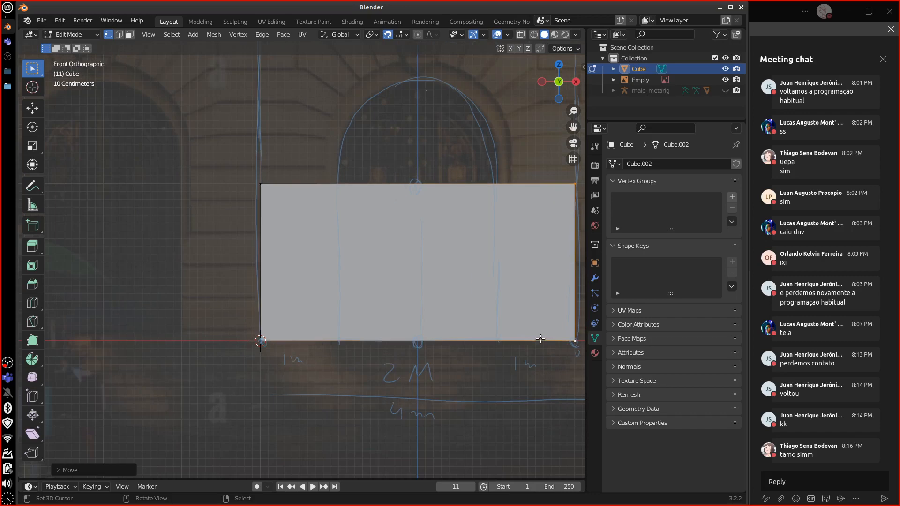
{"action": "middle_click_drag", "start_coordinate": [541, 339], "coordinate": [433, 348], "text": "shift"}
{"action": "key", "text": "a"}
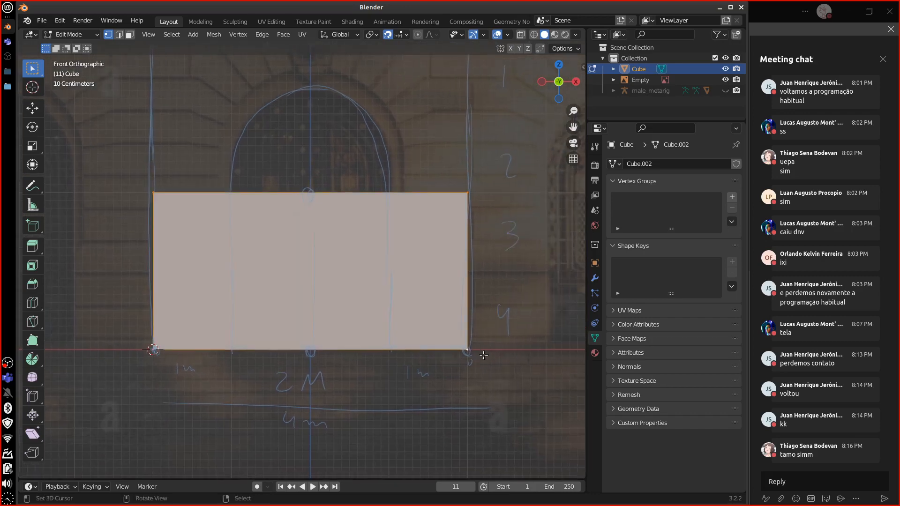
{"action": "scroll", "coordinate": [498, 332], "scroll_direction": "up", "scroll_amount": 1}
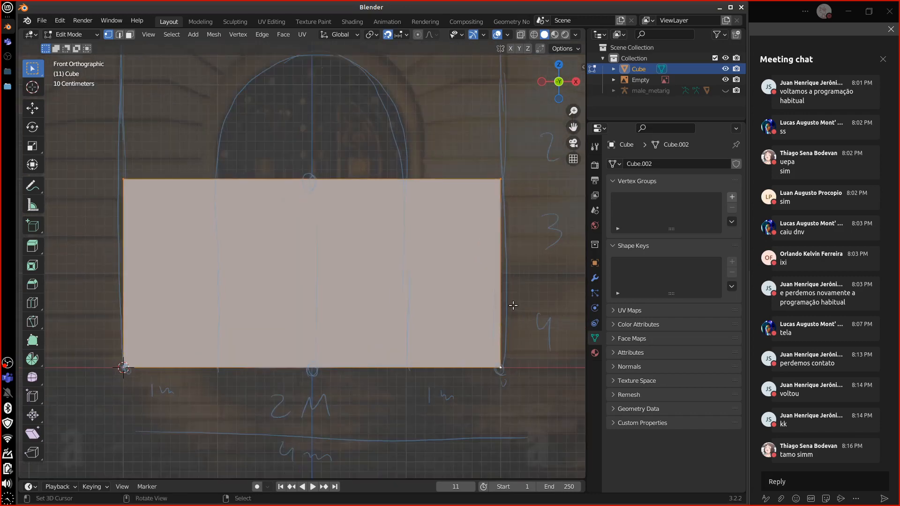
{"action": "scroll", "coordinate": [516, 238], "scroll_direction": "up", "scroll_amount": 2}
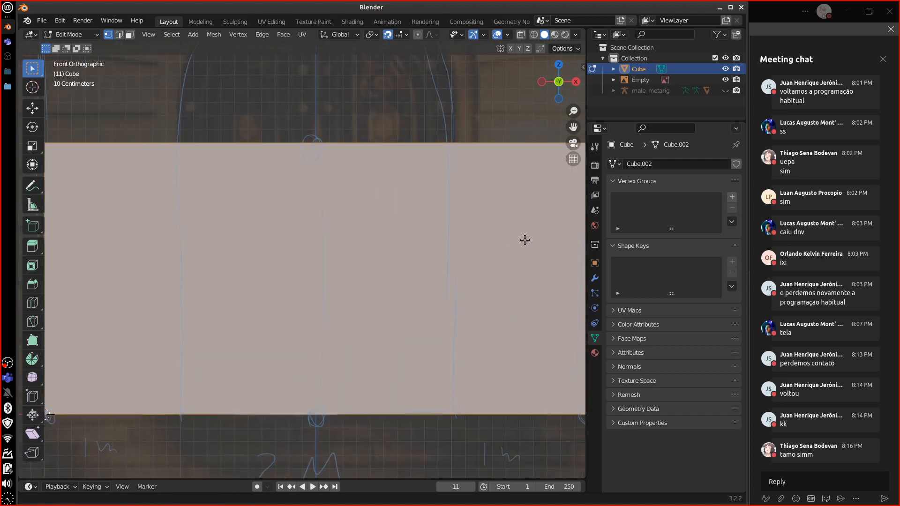
{"action": "middle_click_drag", "start_coordinate": [564, 216], "coordinate": [537, 202], "text": "shift"}
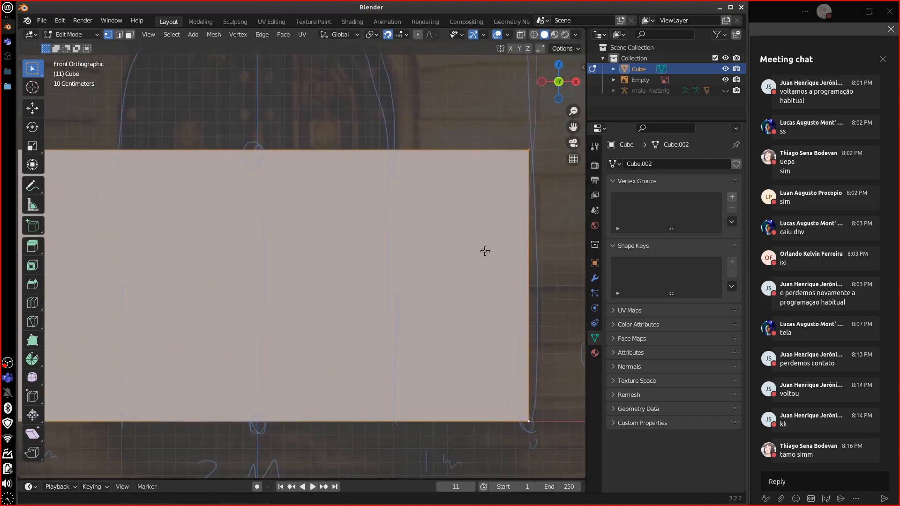
{"action": "middle_click_drag", "start_coordinate": [485, 251], "coordinate": [474, 253], "text": "shift"}
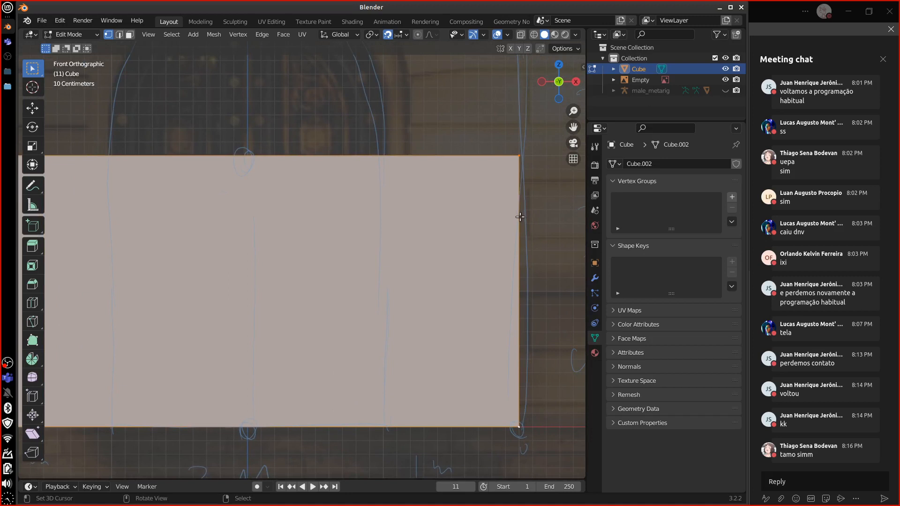
{"action": "key", "text": "g"}
{"action": "key", "text": "Escape"}
Step: Hide the Note annotation layer so the cube's upper +X corner can be seen without the sketched guides
{"action": "scroll", "coordinate": [540, 201], "scroll_direction": "up", "scroll_amount": 3}
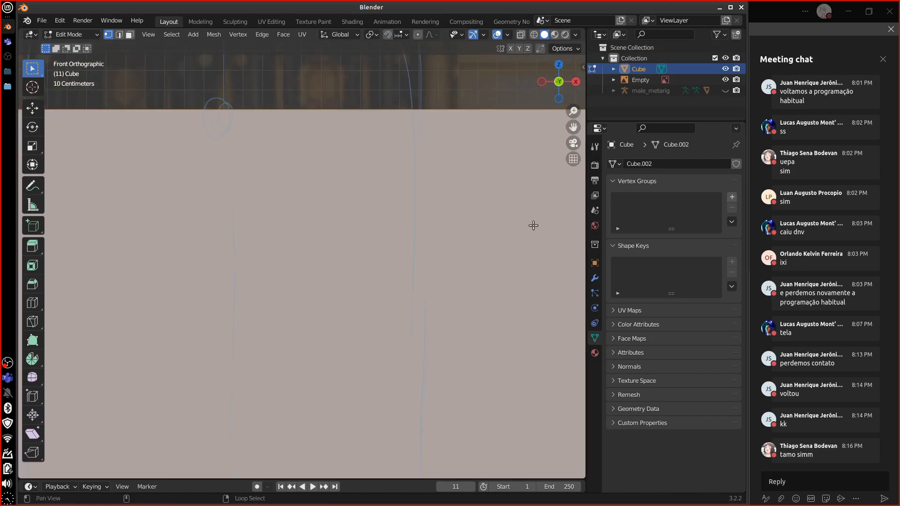
{"action": "middle_click_drag", "start_coordinate": [535, 225], "coordinate": [400, 259], "text": "shift"}
{"action": "scroll", "coordinate": [400, 259], "scroll_direction": "down", "scroll_amount": 1}
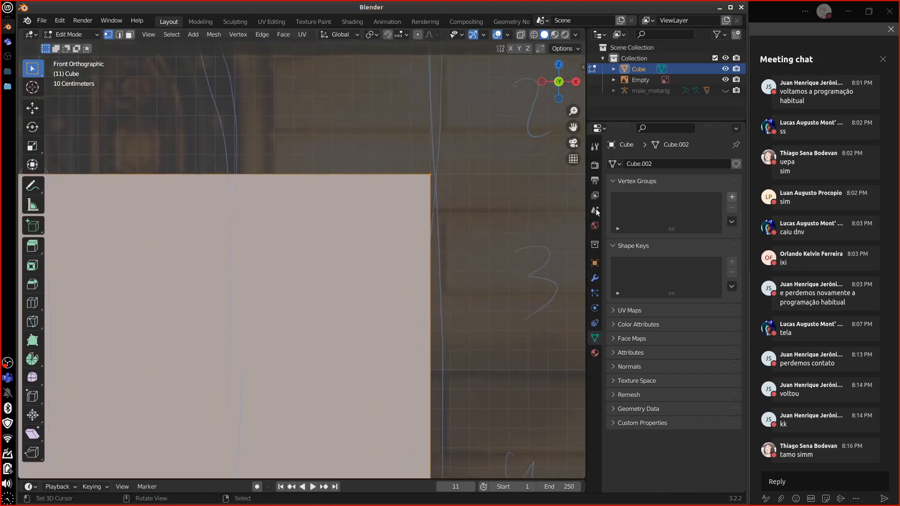
{"action": "left_click", "coordinate": [583, 68]}
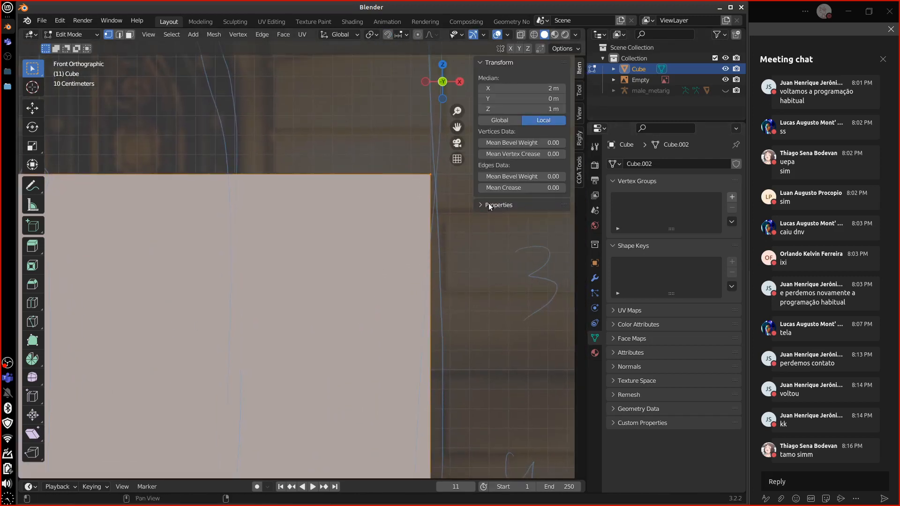
{"action": "left_click", "coordinate": [579, 112]}
{"action": "left_click", "coordinate": [501, 349]}
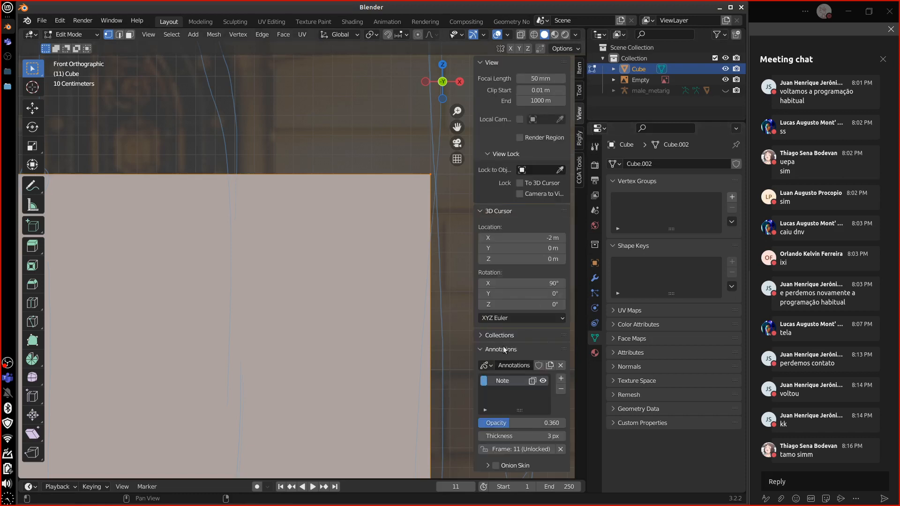
{"action": "left_click", "coordinate": [543, 381]}
{"action": "key", "text": "n"}
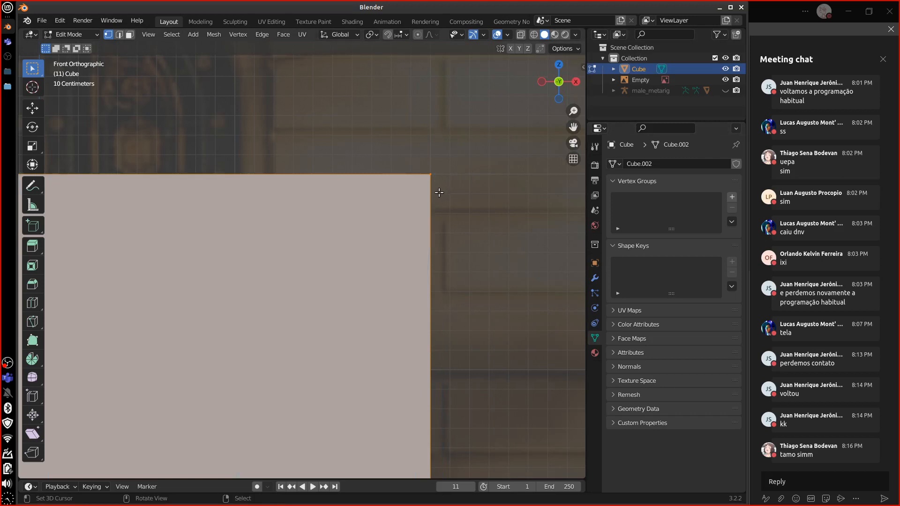
Step: Move the whole mesh off the grid by about -0.031 m in X and -0.036 m in Z without snapping
{"action": "key", "text": "g"}
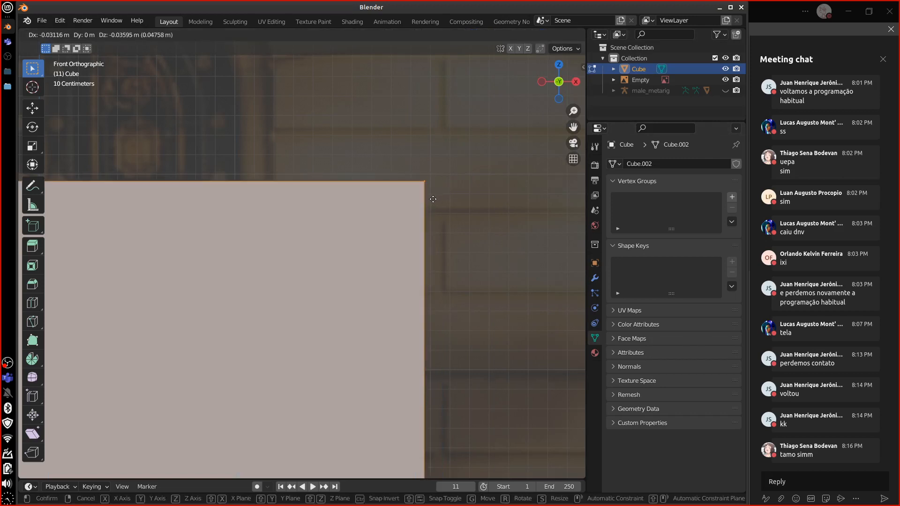
{"action": "left_click", "coordinate": [433, 199]}
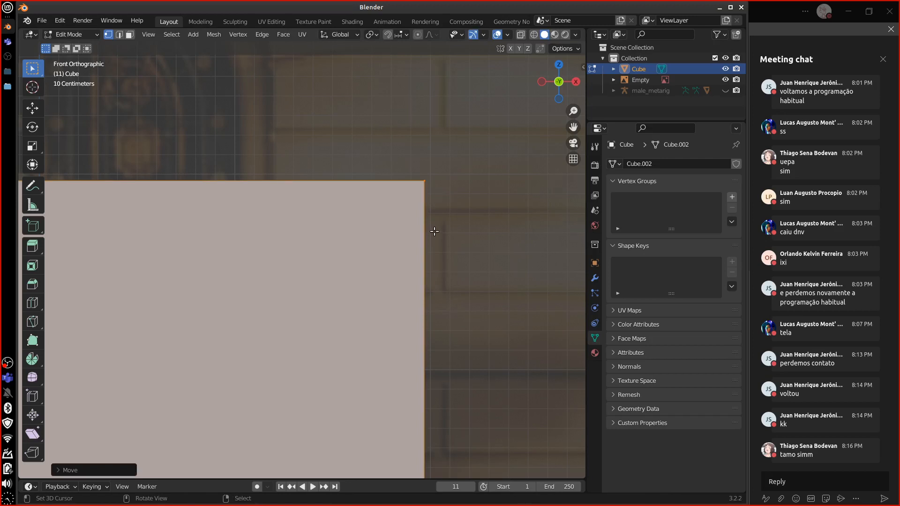
{"action": "mouse_move", "coordinate": [456, 224]}
{"action": "middle_mouse_down"}
{"action": "mouse_move", "coordinate": [446, 233]}
{"action": "mouse_move", "coordinate": [455, 229]}
{"action": "middle_mouse_up"}
{"action": "key", "text": "KP_1"}
Step: Select the cube's upper +X corner vertex, then hide the Empty reference image and disable rendering for Empty and male_metarig
{"action": "left_click", "coordinate": [425, 182]}
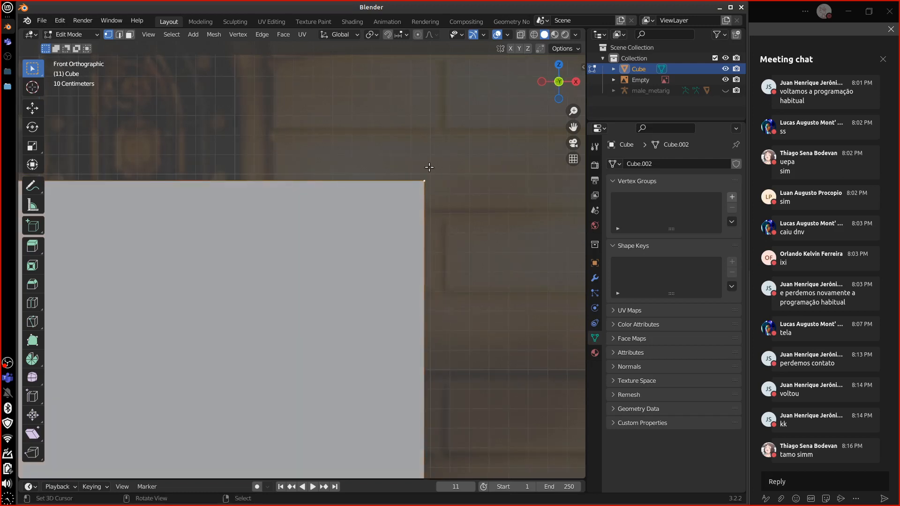
{"action": "key", "text": "b"}
{"action": "key", "text": "Escape"}
{"action": "left_click", "coordinate": [725, 80]}
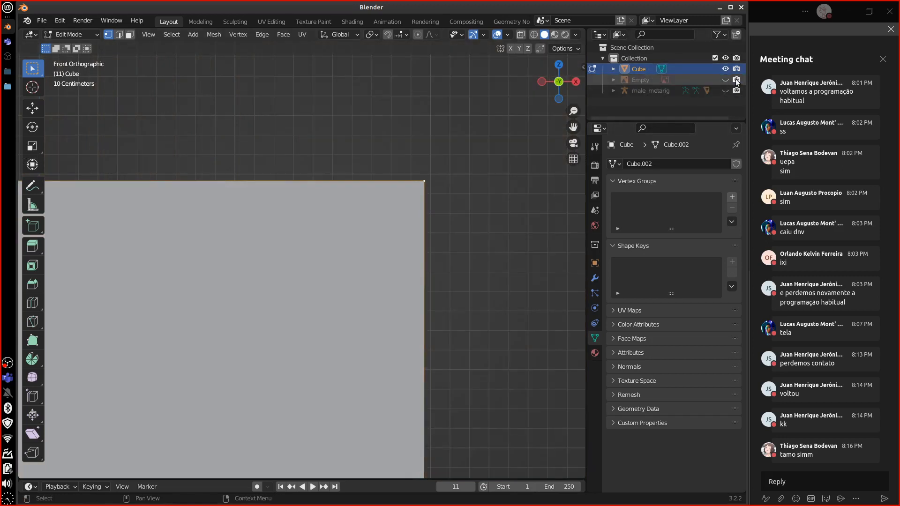
{"action": "left_click_drag", "start_coordinate": [737, 83], "coordinate": [737, 91]}
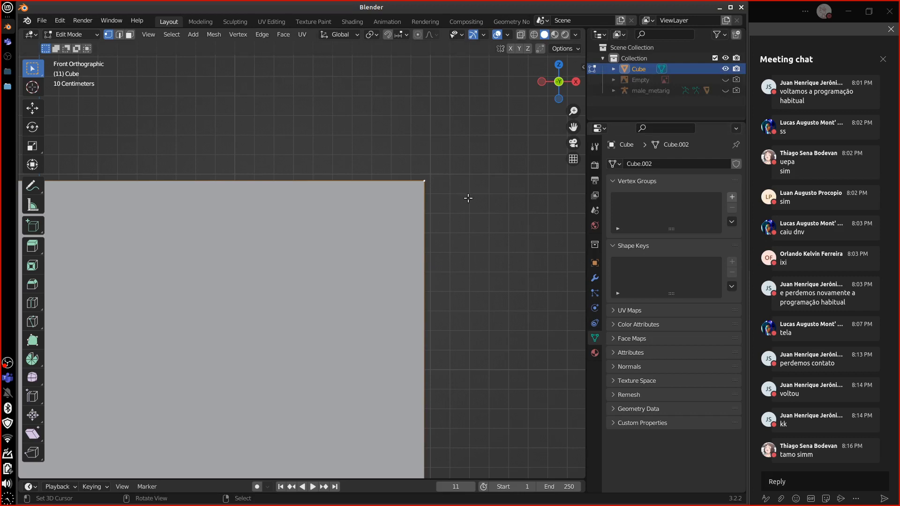
Step: Extend the selection to all the vertices of the cube's +X side face and return to the front view
{"action": "middle_click_drag", "start_coordinate": [468, 198], "coordinate": [446, 185]}
{"action": "key", "text": "KP_1"}
{"action": "right_click", "coordinate": [439, 164], "text": "shift"}
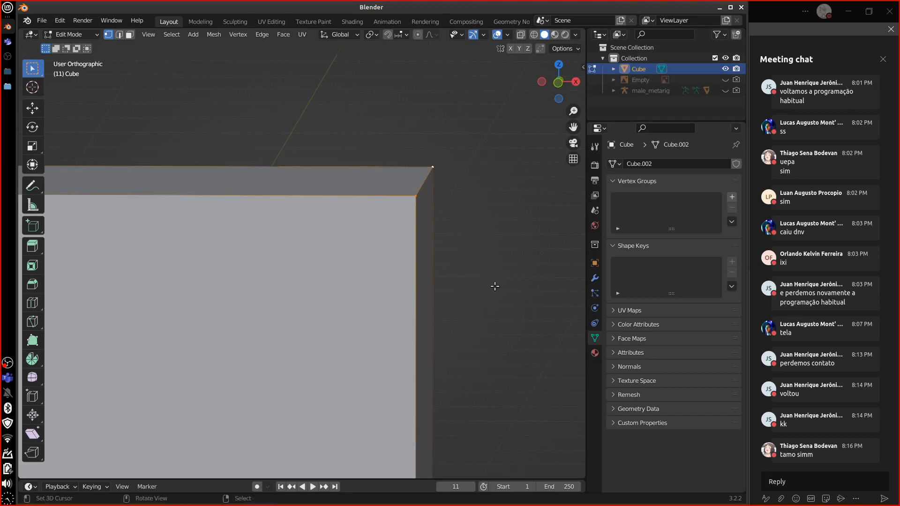
{"action": "scroll", "coordinate": [495, 289], "scroll_direction": "down", "scroll_amount": 4}
{"action": "right_click", "coordinate": [369, 405], "text": "shift"}
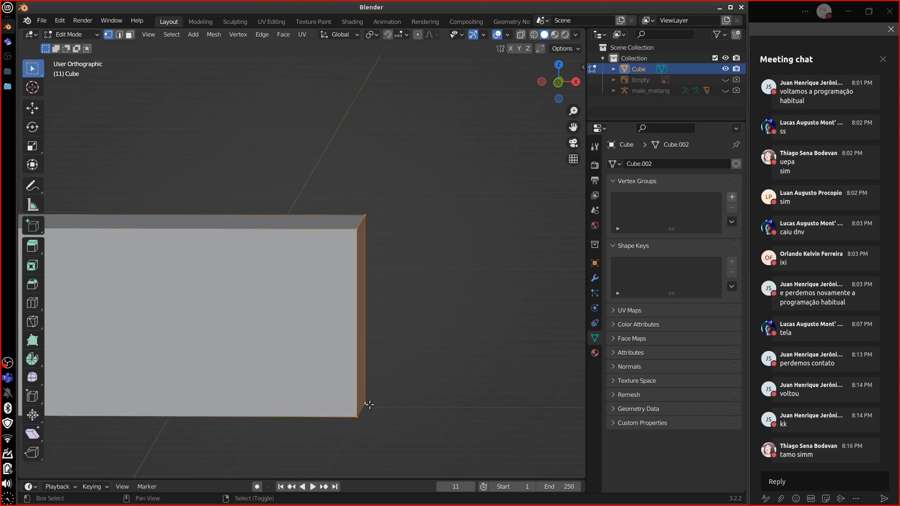
{"action": "key", "text": "KP_1"}
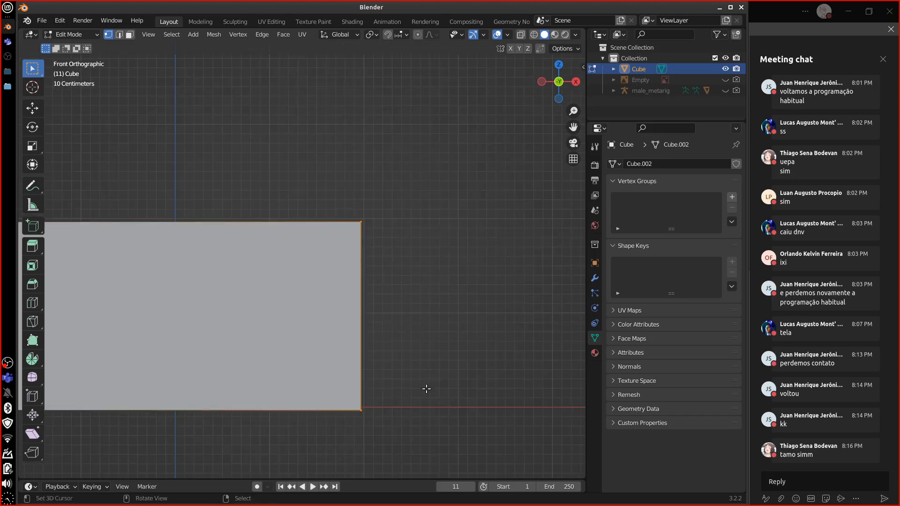
Step: Try moving the cube's +X side face vertices freely and in 0.1 m snapped increments, cancelling the snapped moves
{"action": "middle_click_drag", "start_coordinate": [427, 389], "coordinate": [455, 399], "text": "shift"}
{"action": "scroll", "coordinate": [485, 290], "scroll_direction": "up", "scroll_amount": 1}
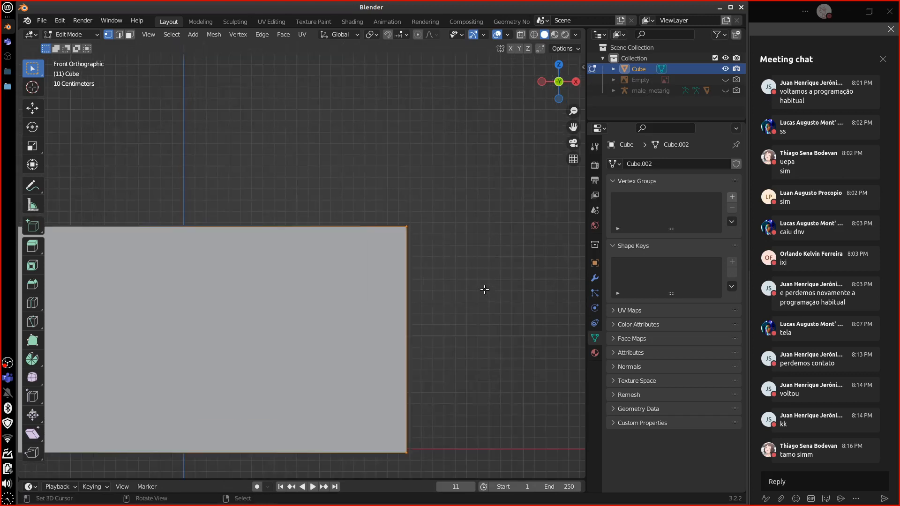
{"action": "scroll", "coordinate": [485, 290], "scroll_direction": "up", "scroll_amount": 1}
{"action": "middle_click_drag", "start_coordinate": [512, 269], "coordinate": [409, 227], "text": "shift"}
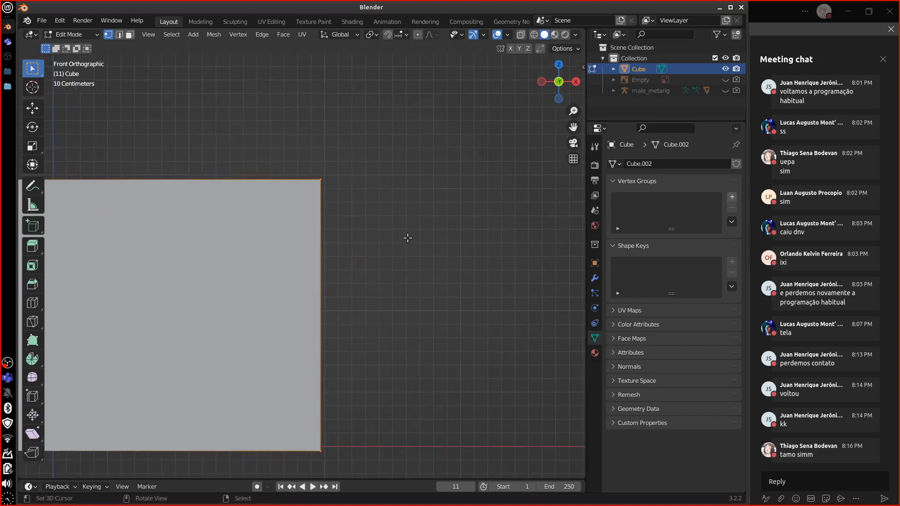
{"action": "scroll", "coordinate": [408, 239], "scroll_direction": "up", "scroll_amount": 1}
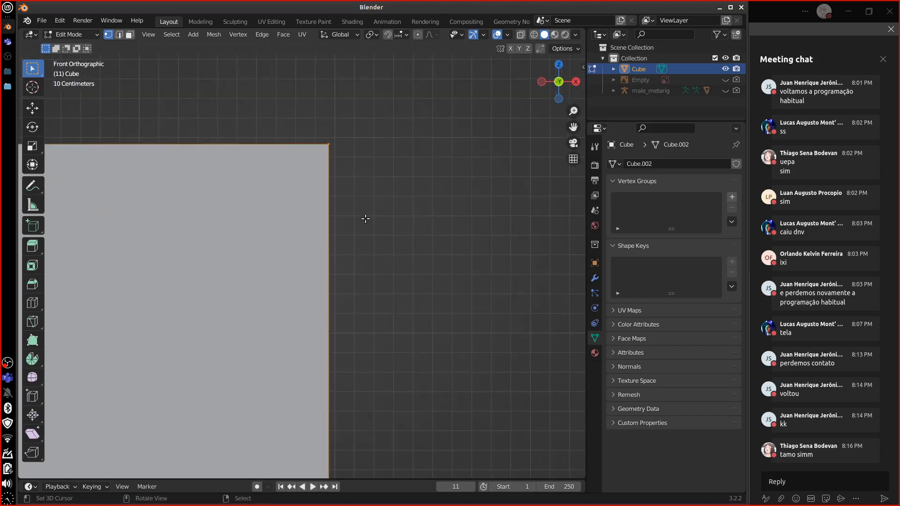
{"action": "key", "text": "g"}
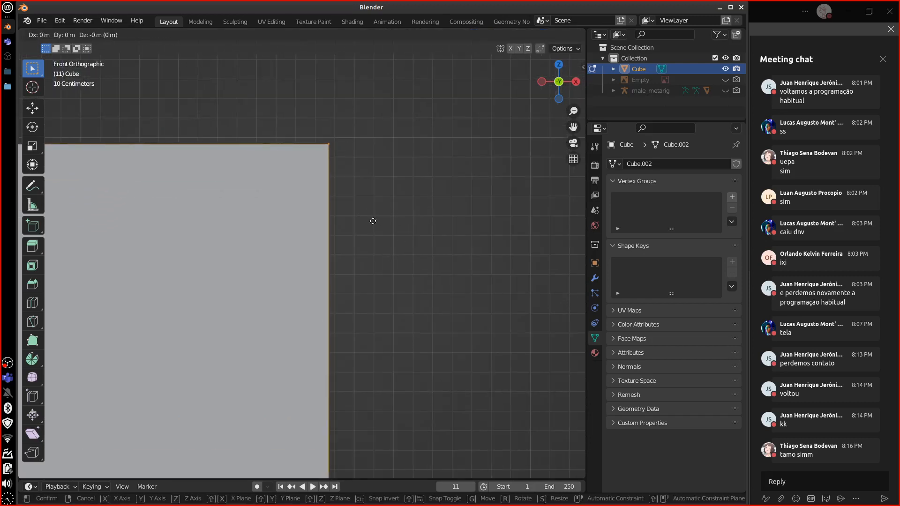
{"action": "left_click", "coordinate": [370, 224]}
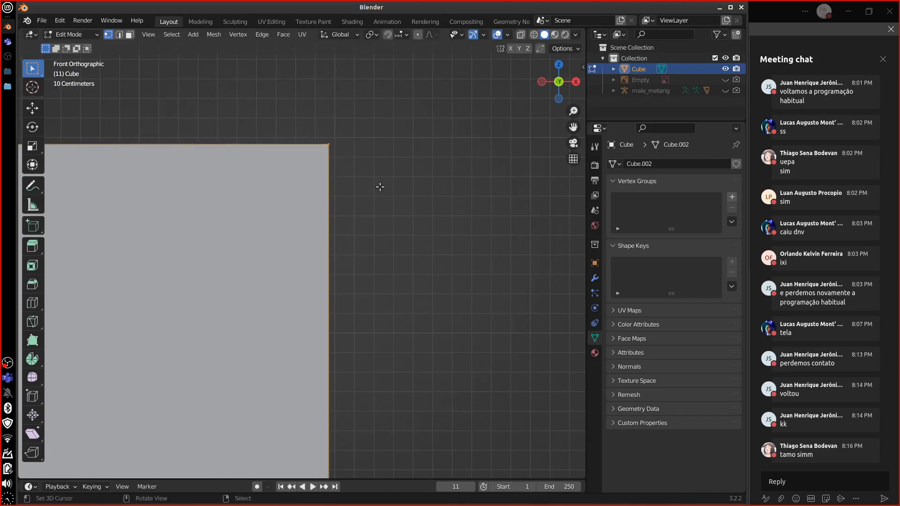
{"action": "key", "text": "g"}
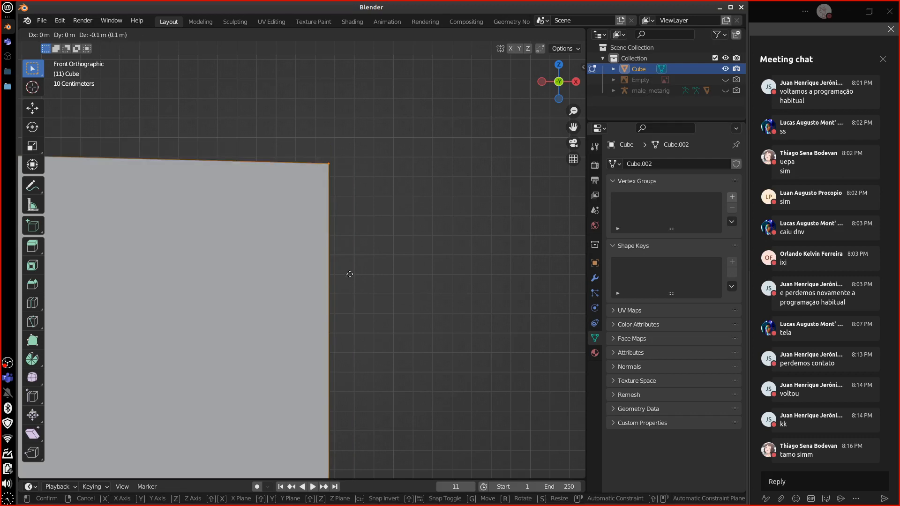
{"action": "right_click", "coordinate": [348, 272]}
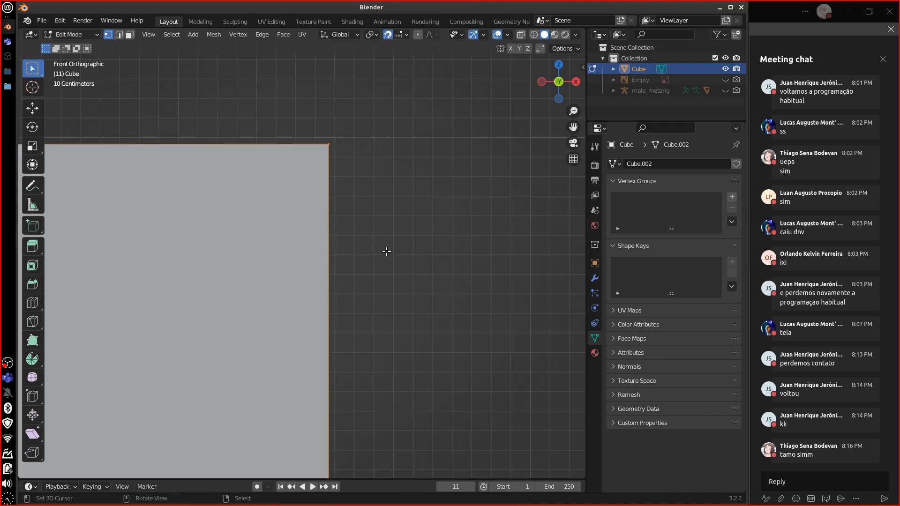
{"action": "key", "text": "g"}
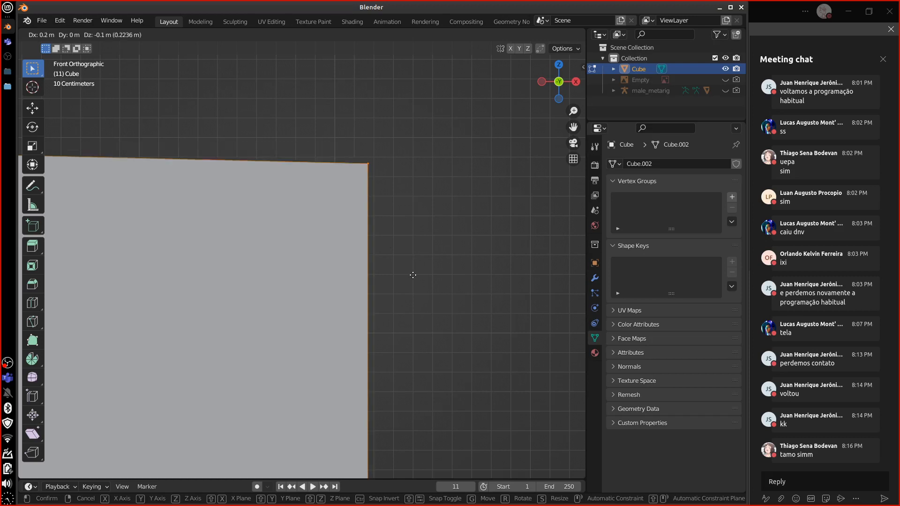
{"action": "right_click", "coordinate": [408, 285]}
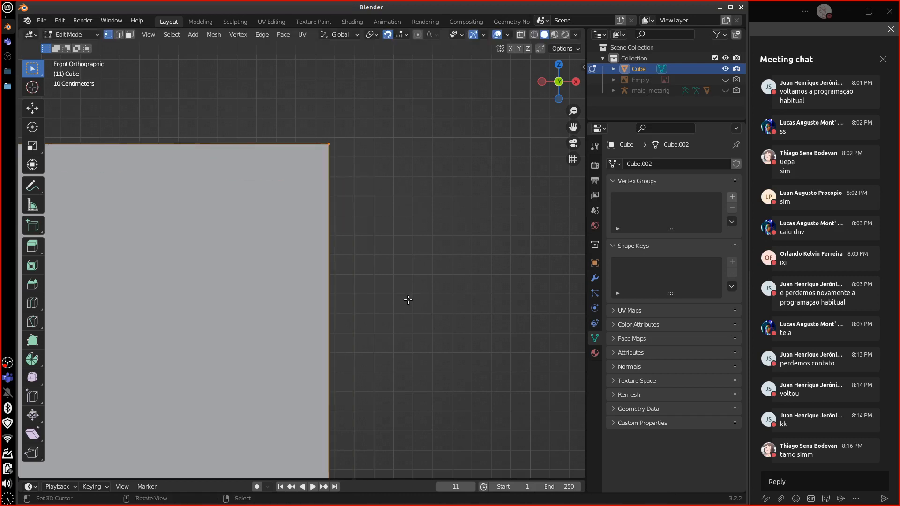
Step: Enable Absolute Grid Snap and snap the +X side face onto the grid, moving it about 0.031 m in X and 0.034 m in Z
{"action": "left_click", "coordinate": [401, 34]}
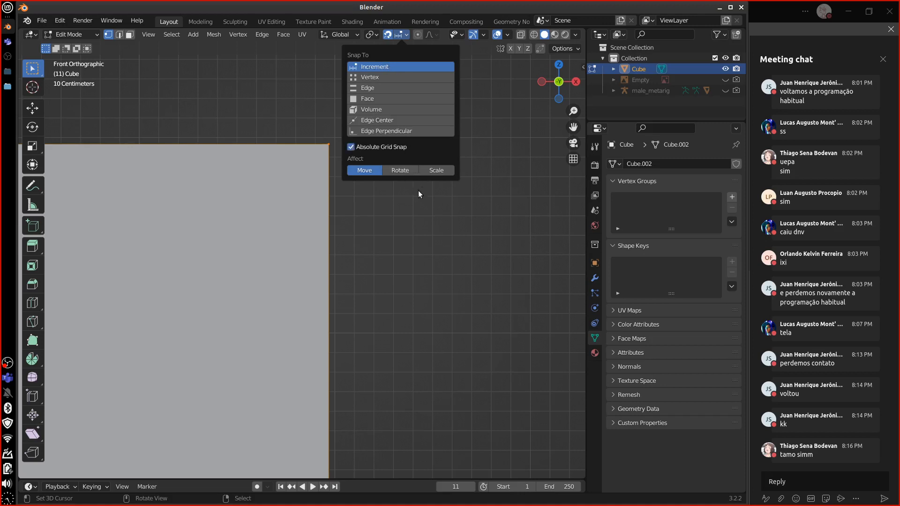
{"action": "key", "text": "g"}
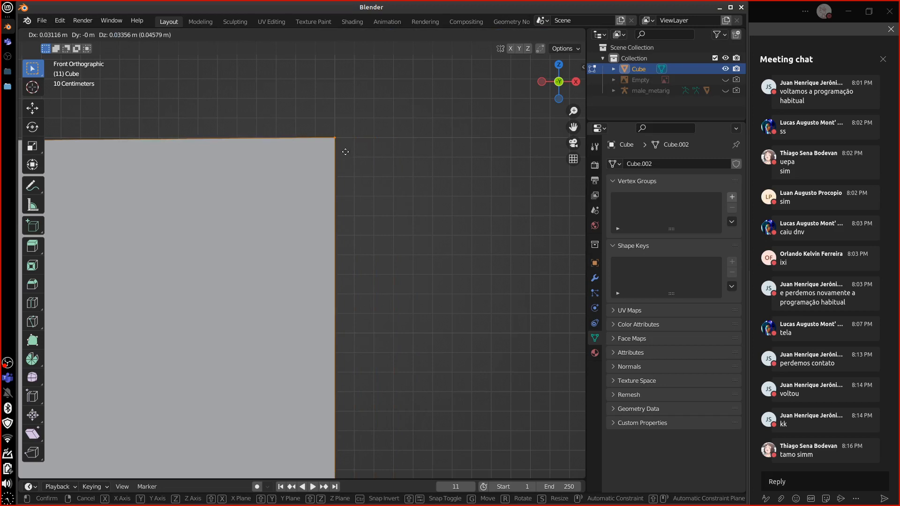
{"action": "left_click", "coordinate": [345, 151]}
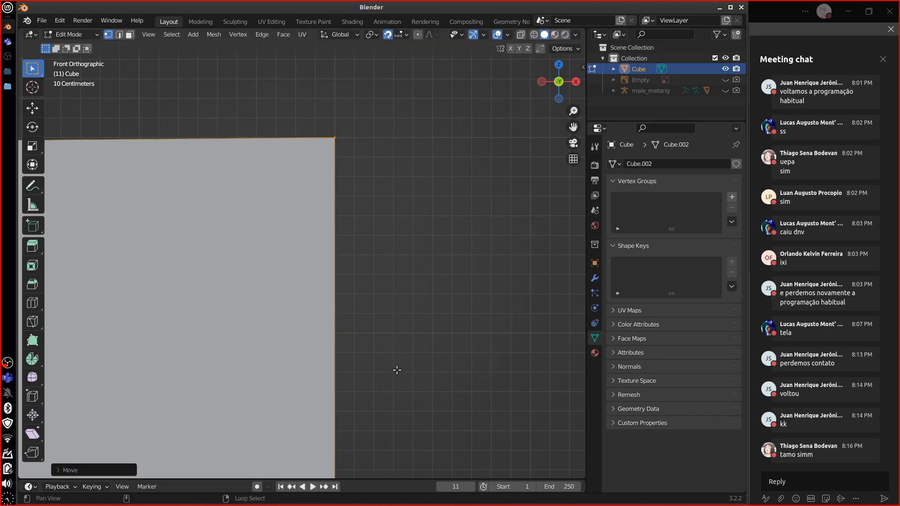
Step: Turn on X-Ray and snap the cube's upper -X corner vertices to the grid, about 0.031 m in X and 0.034 m in Z
{"action": "left_click_drag", "start_coordinate": [326, 394], "coordinate": [416, 216], "text": "alt+shift"}
{"action": "left_click_drag", "start_coordinate": [284, 173], "coordinate": [451, 291], "text": "alt+shift"}
{"action": "left_click_drag", "start_coordinate": [357, 255], "coordinate": [528, 314], "text": "alt+shift"}
{"action": "mouse_move", "coordinate": [265, 313]}
{"action": "left_mouse_down", "text": "alt+shift"}
{"action": "mouse_move", "coordinate": [460, 233]}
{"action": "mouse_move", "coordinate": [514, 305]}
{"action": "left_mouse_up", "text": "alt+shift"}
{"action": "left_click", "coordinate": [286, 113]}
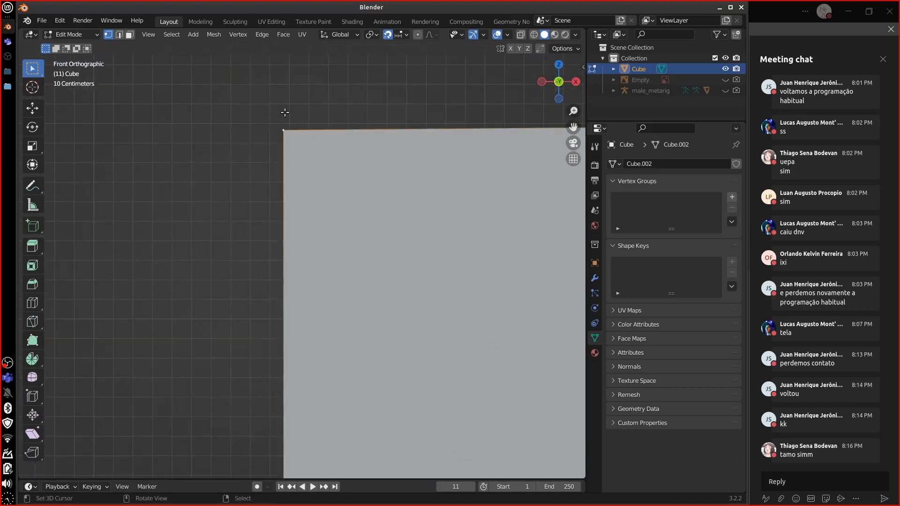
{"action": "left_click", "coordinate": [520, 36]}
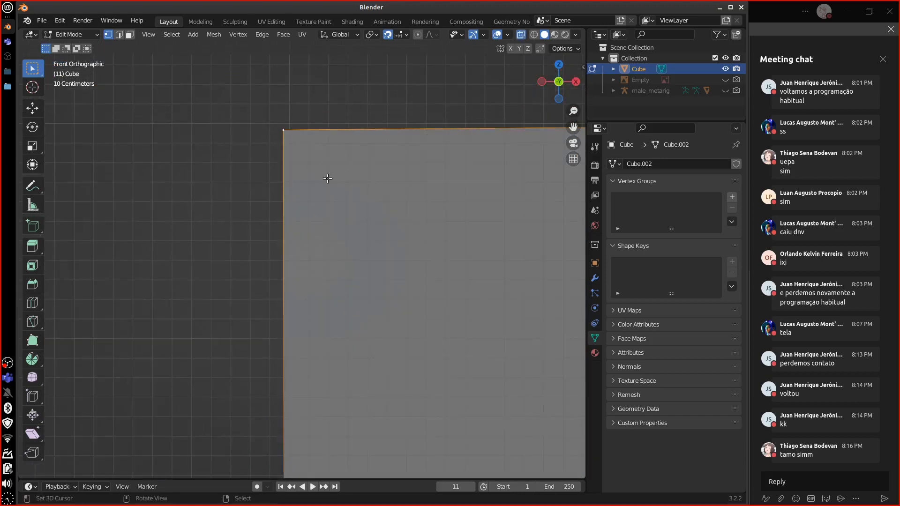
{"action": "key", "text": "g"}
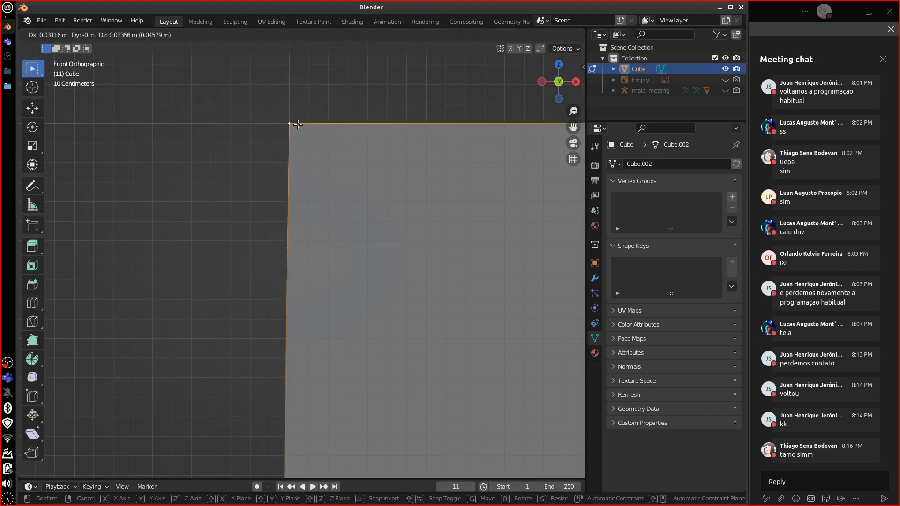
{"action": "left_click", "coordinate": [298, 125]}
{"action": "middle_click_drag", "start_coordinate": [400, 376], "coordinate": [371, 177], "text": "shift"}
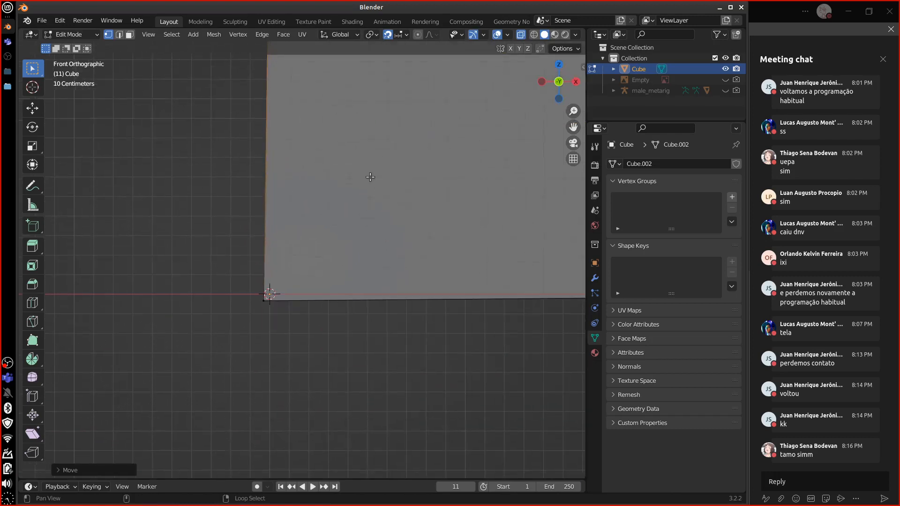
Step: Snap the cube's lower -X corner vertices onto the grid at the 3D cursor
{"action": "left_click_drag", "start_coordinate": [370, 177], "coordinate": [370, 181], "text": "alt+shift"}
{"action": "key", "text": "a"}
{"action": "key", "text": "a"}
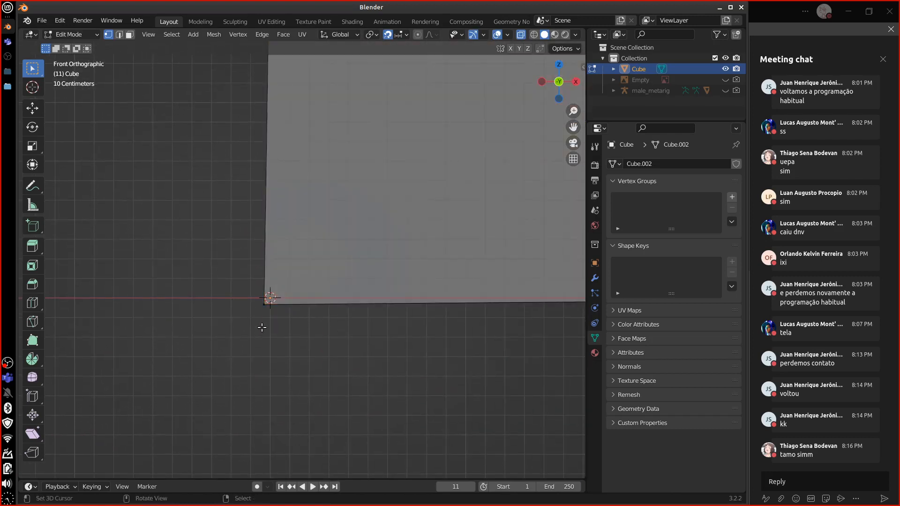
{"action": "key", "text": "b"}
{"action": "left_click_drag", "start_coordinate": [238, 282], "coordinate": [279, 319]}
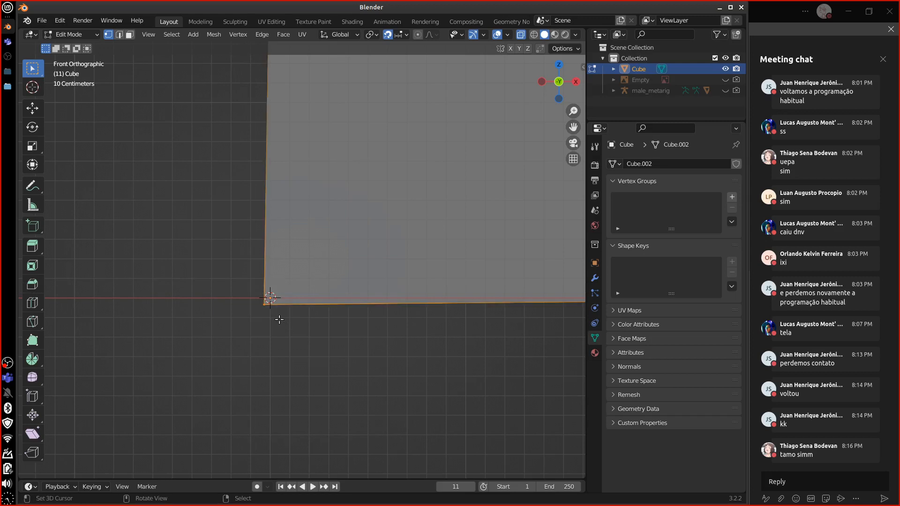
{"action": "key", "text": "g"}
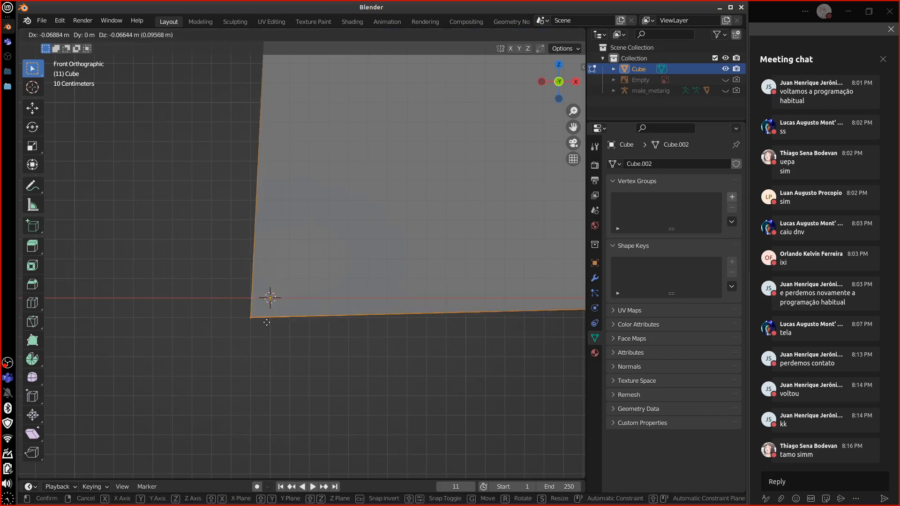
{"action": "left_click", "coordinate": [288, 302]}
{"action": "middle_click_drag", "start_coordinate": [511, 338], "coordinate": [323, 396], "text": "shift"}
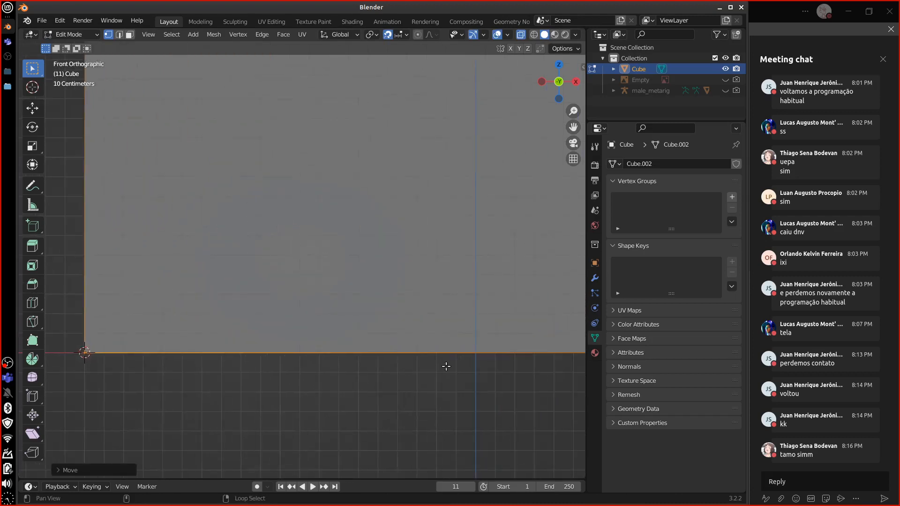
{"action": "scroll", "coordinate": [457, 360], "scroll_direction": "down", "scroll_amount": 5}
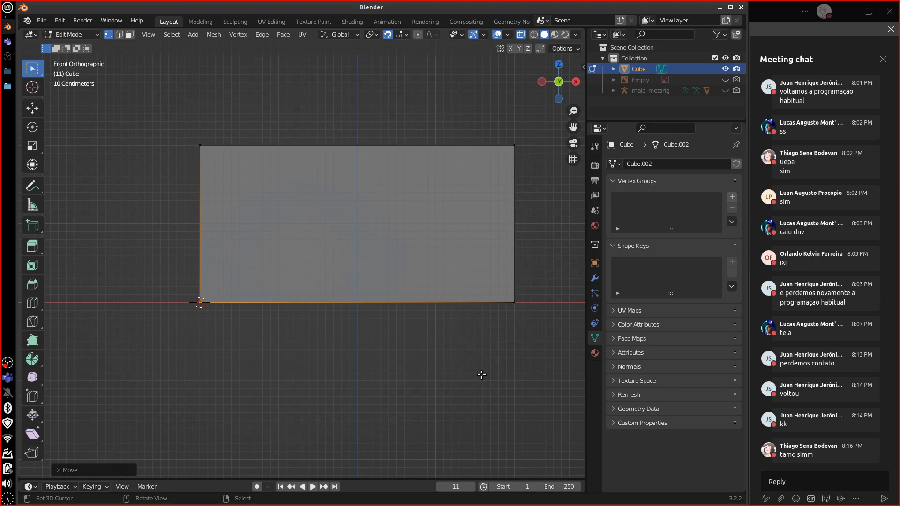
Step: In the right view, move the cube's +Y side face about 0.9 m in -Y, one grid increment past the centre line
{"action": "key", "text": "KP_3"}
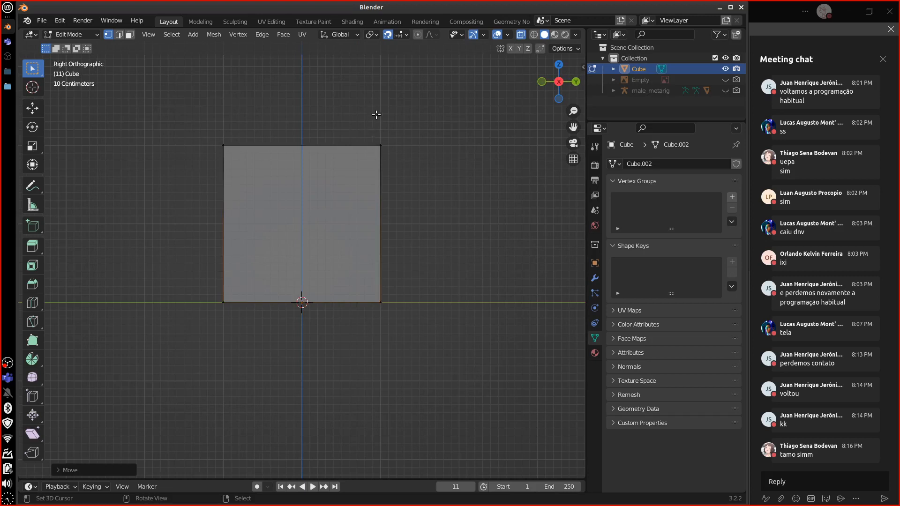
{"action": "scroll", "coordinate": [394, 145], "scroll_direction": "up", "scroll_amount": 1}
{"action": "scroll", "coordinate": [394, 144], "scroll_direction": "up", "scroll_amount": 1}
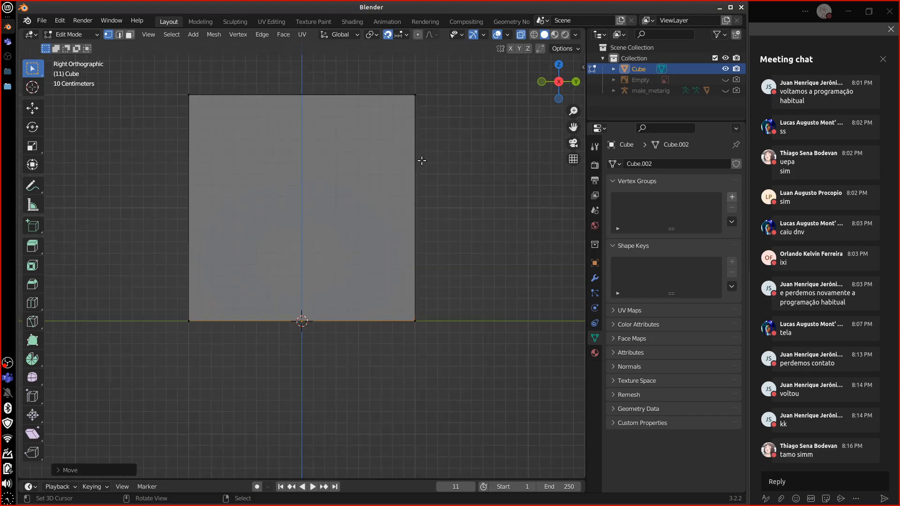
{"action": "left_click", "coordinate": [426, 224]}
{"action": "key", "text": "b"}
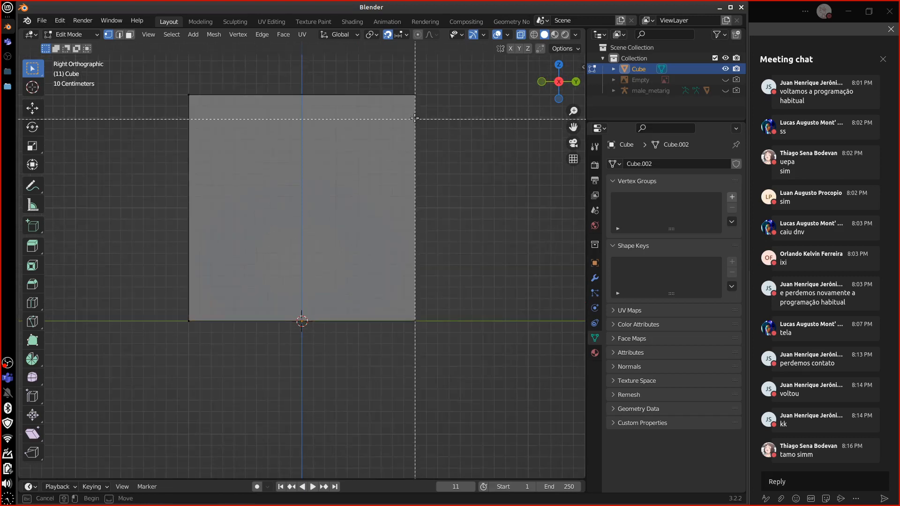
{"action": "left_click_drag", "start_coordinate": [397, 76], "coordinate": [448, 346]}
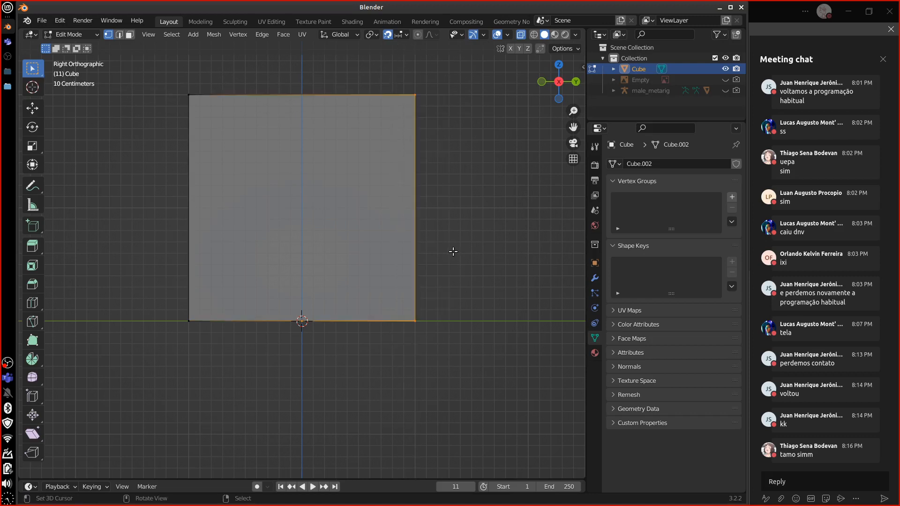
{"action": "key", "text": "g"}
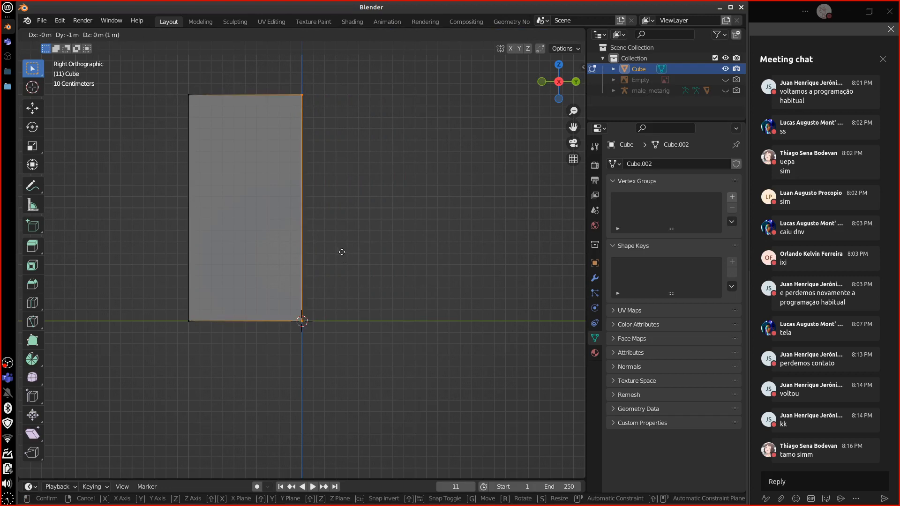
{"action": "left_click", "coordinate": [353, 250]}
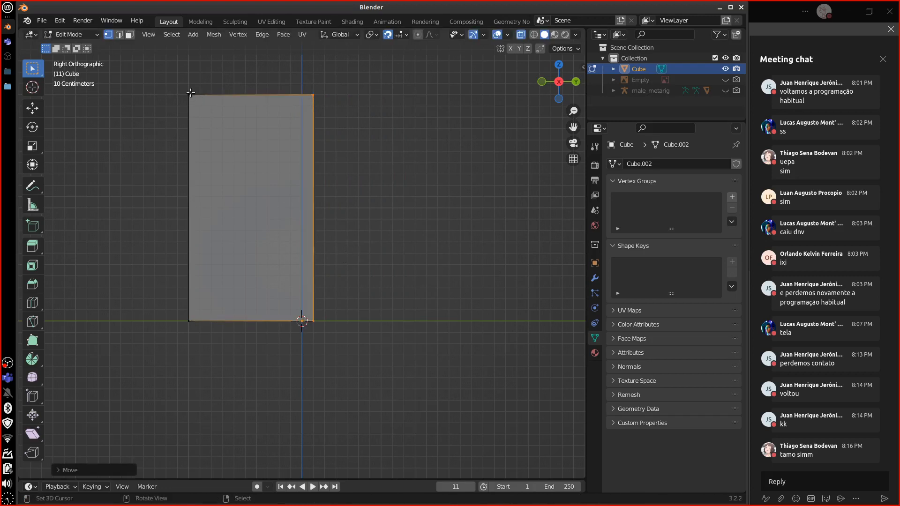
Step: Move the cube's -Y side face about 0.9 m in +Y, making a wall about 0.2 m thick
{"action": "left_click", "coordinate": [177, 82]}
{"action": "key", "text": "b"}
{"action": "left_click_drag", "start_coordinate": [168, 76], "coordinate": [215, 349]}
{"action": "key", "text": "g"}
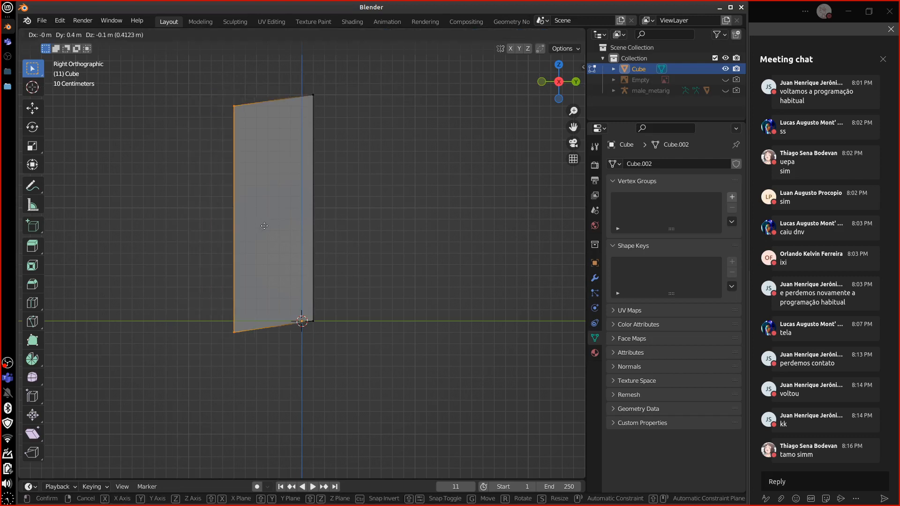
{"action": "left_click", "coordinate": [315, 218]}
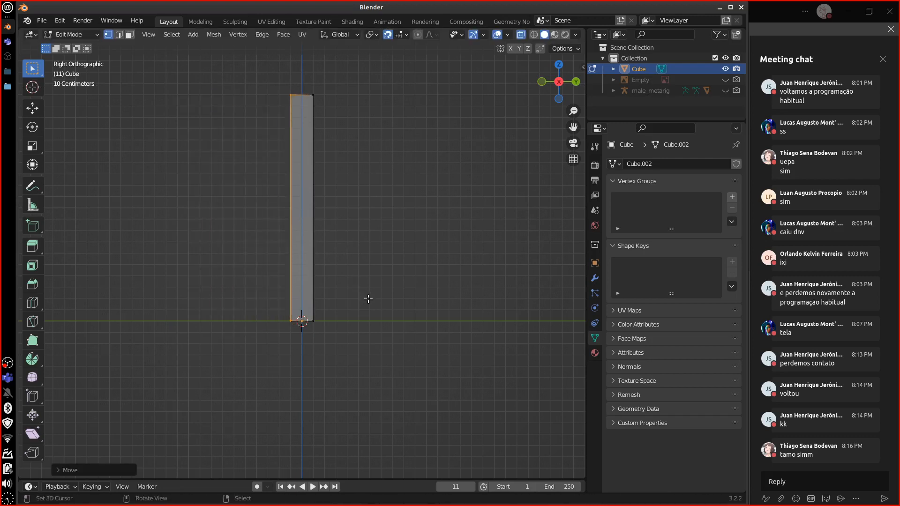
{"action": "scroll", "coordinate": [369, 300], "scroll_direction": "up", "scroll_amount": 2}
{"action": "scroll", "coordinate": [371, 314], "scroll_direction": "up", "scroll_amount": 2}
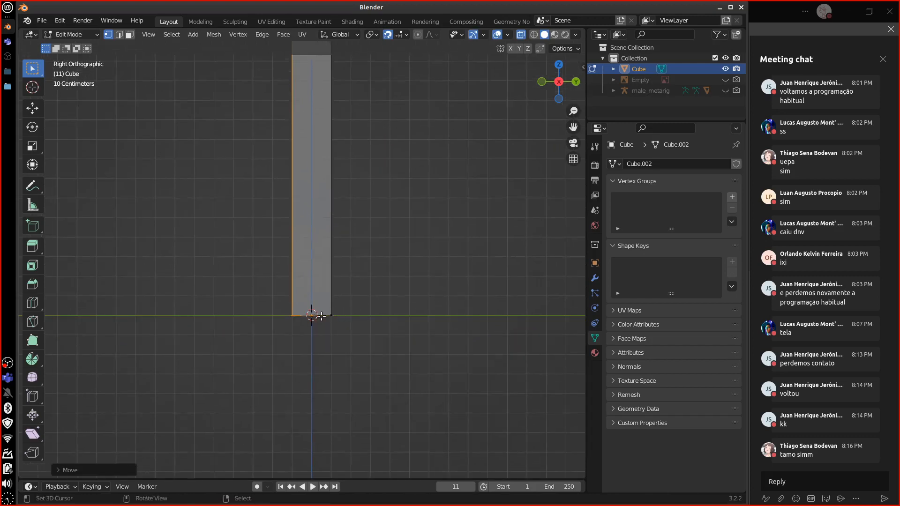
Step: Select the whole wall mesh and move it 0.1 m in Y so its -Y face aligns with the origin
{"action": "key", "text": "a"}
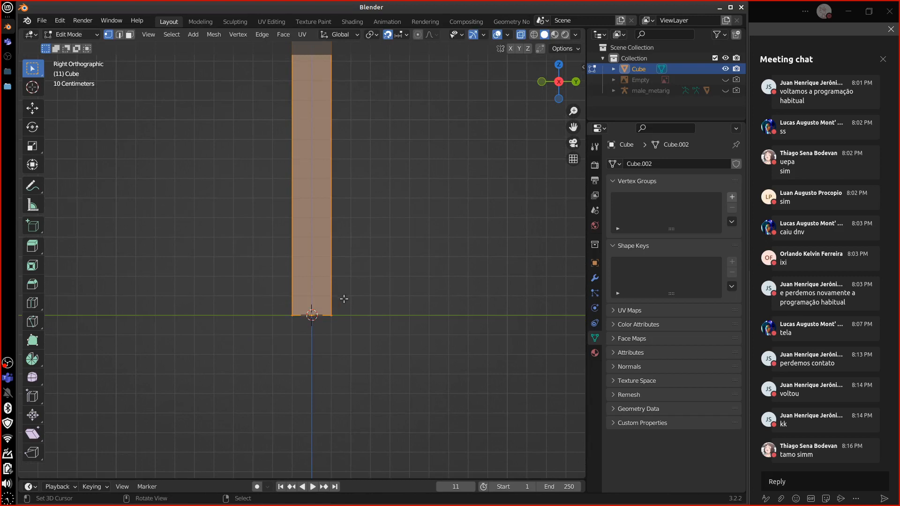
{"action": "key", "text": "g"}
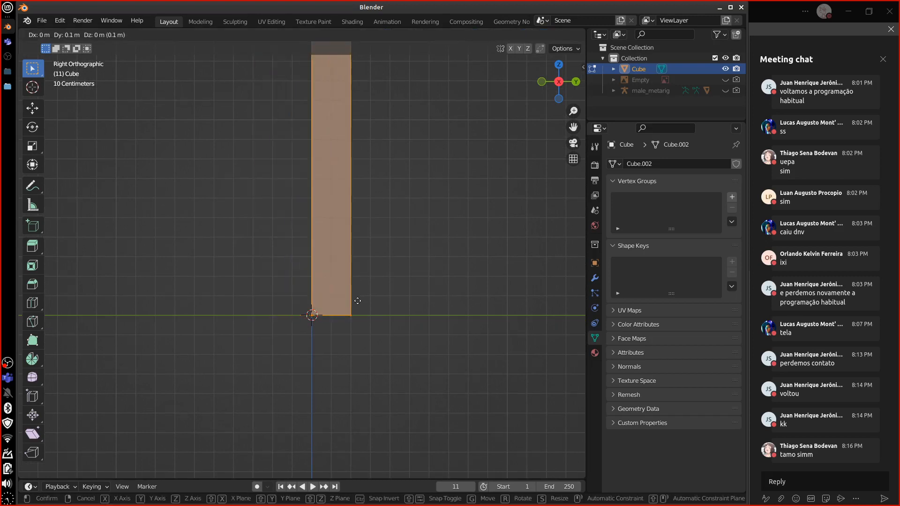
{"action": "left_click", "coordinate": [358, 301]}
{"action": "middle_click_drag", "start_coordinate": [356, 303], "coordinate": [429, 342]}
{"action": "scroll", "coordinate": [424, 321], "scroll_direction": "down", "scroll_amount": 3}
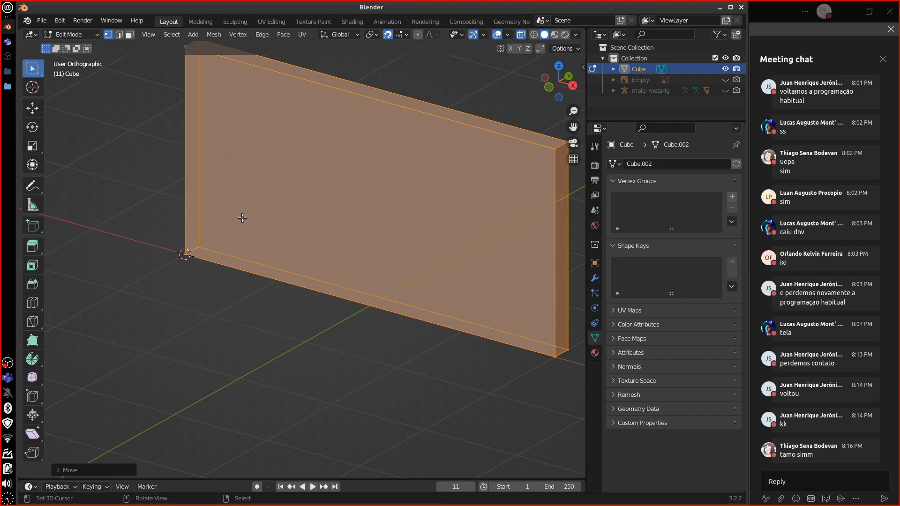
Step: Try shifting the whole wall in Y with grid snapping, placing it 0.2 m in -Y on the other side of the origin
{"action": "middle_click_drag", "start_coordinate": [383, 261], "coordinate": [391, 237]}
{"action": "key", "text": "g"}
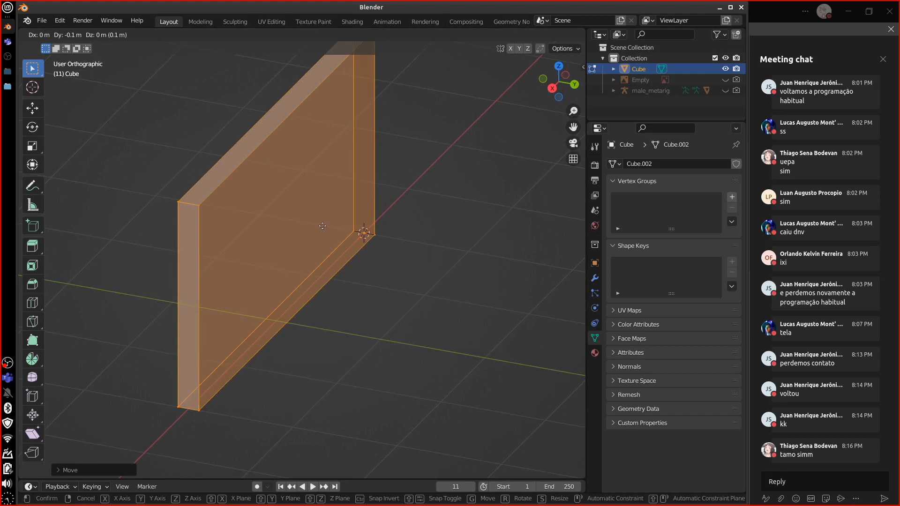
{"action": "left_click", "coordinate": [375, 248]}
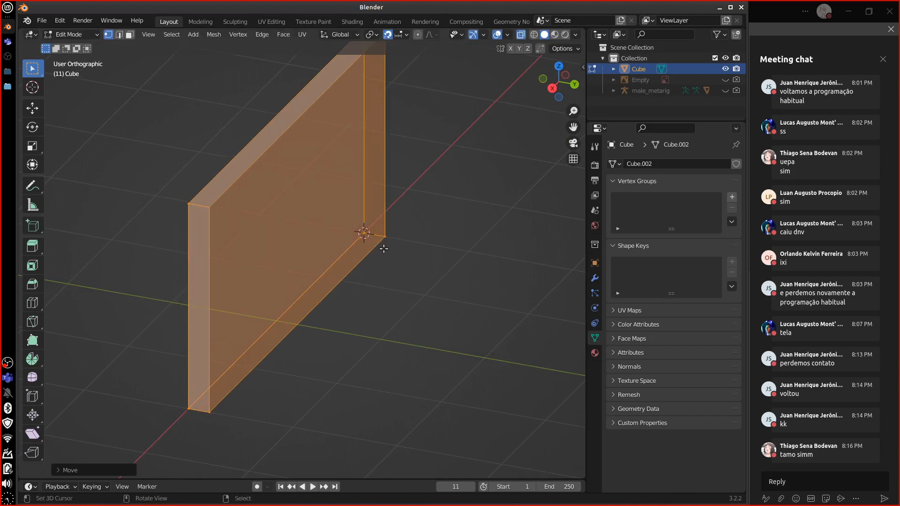
{"action": "key", "text": "KP_1"}
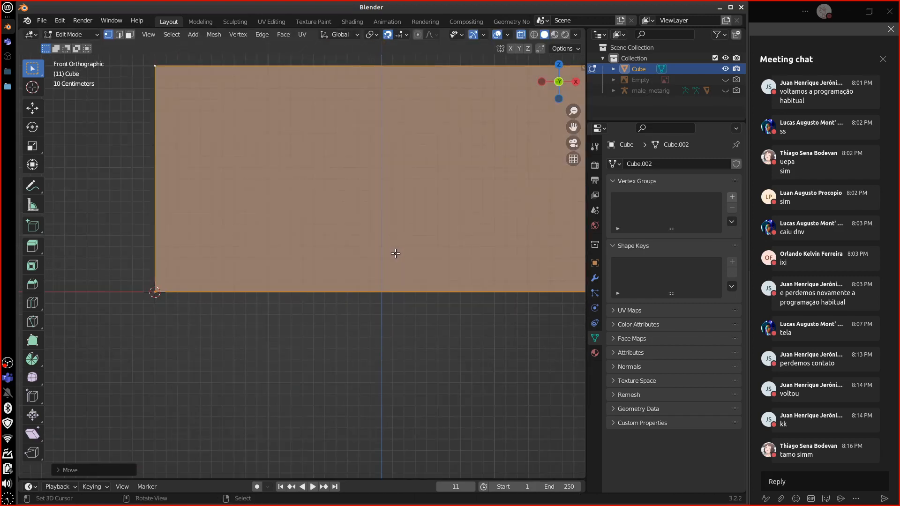
{"action": "key", "text": "KP_3"}
{"action": "key", "text": "g"}
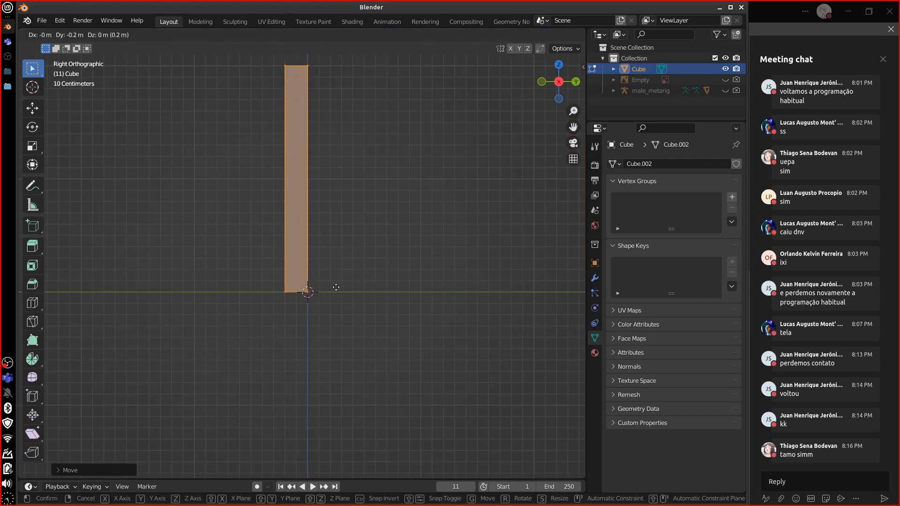
{"action": "left_click", "coordinate": [338, 287]}
Step: Try moving the wall along the global Y axis only, using snapped increments
{"action": "middle_click_drag", "start_coordinate": [379, 277], "coordinate": [367, 316]}
{"action": "key", "text": "g"}
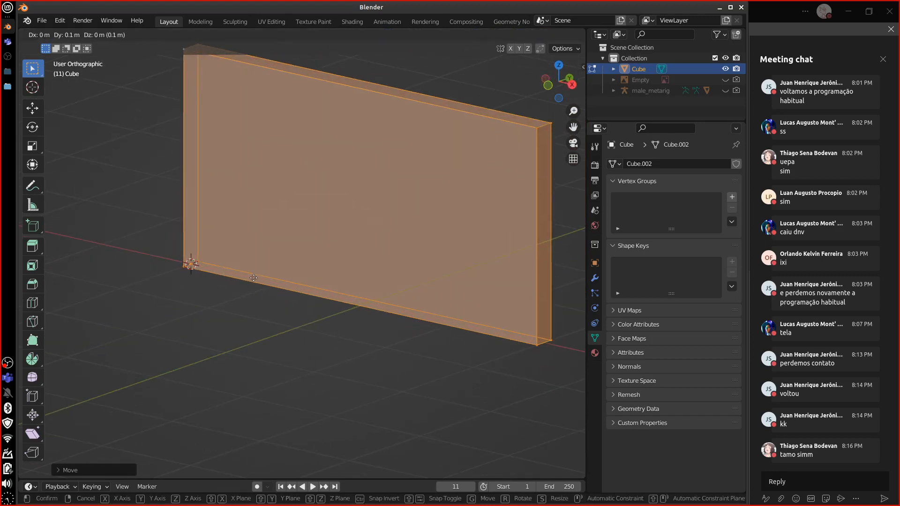
{"action": "key", "text": "y"}
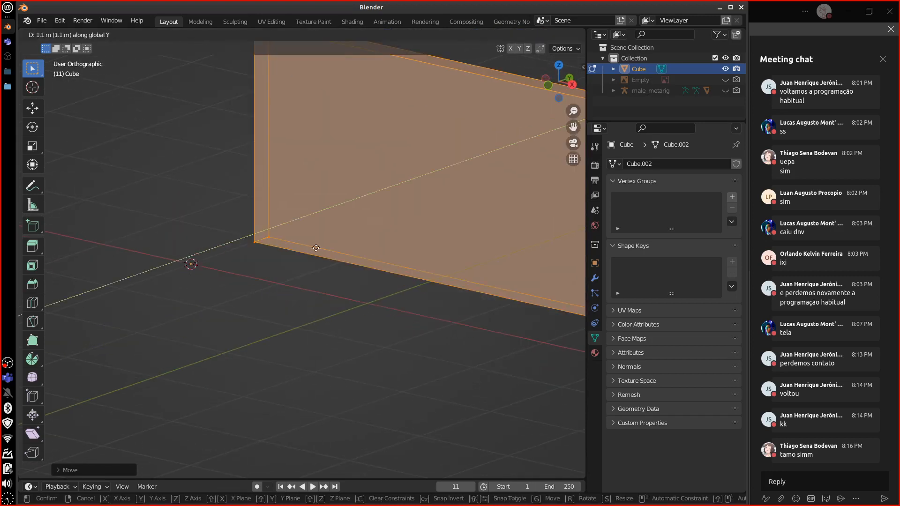
{"action": "right_click", "coordinate": [315, 249]}
Step: Move the whole wall 0.2 m in +Y in the right view, back onto the +Y side of the origin
{"action": "middle_click_drag", "start_coordinate": [396, 293], "coordinate": [418, 285]}
{"action": "key", "text": "KP_3"}
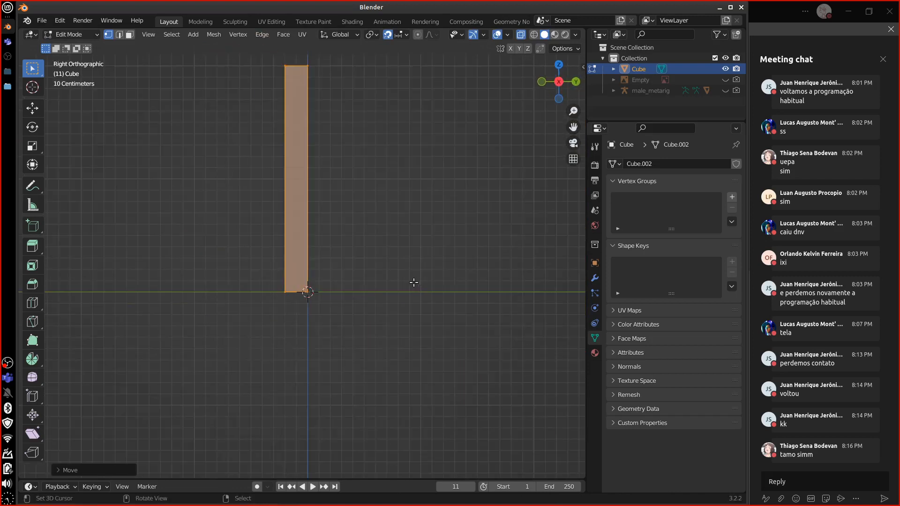
{"action": "key", "text": "g"}
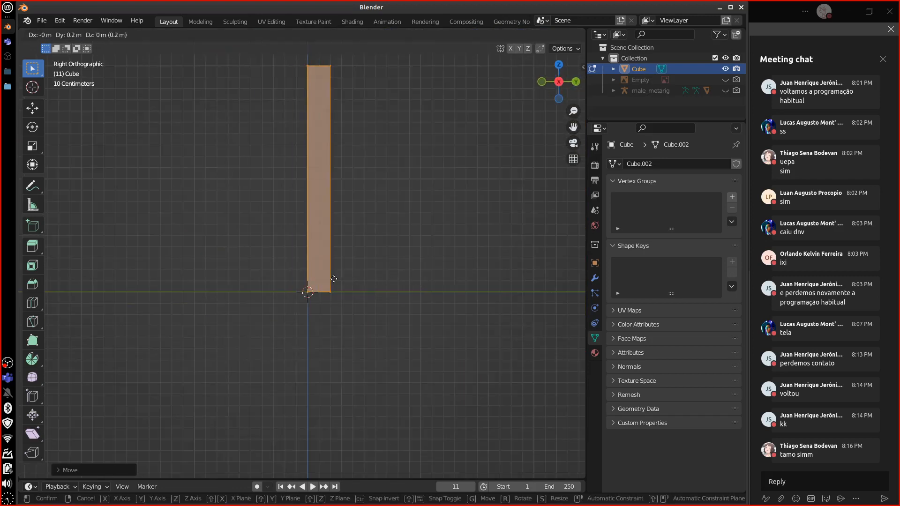
{"action": "left_click", "coordinate": [334, 279]}
Step: In the front view, select the wall's upper vertices and raise them about 2 m in Z to make it 4 m tall
{"action": "key", "text": "KP_1"}
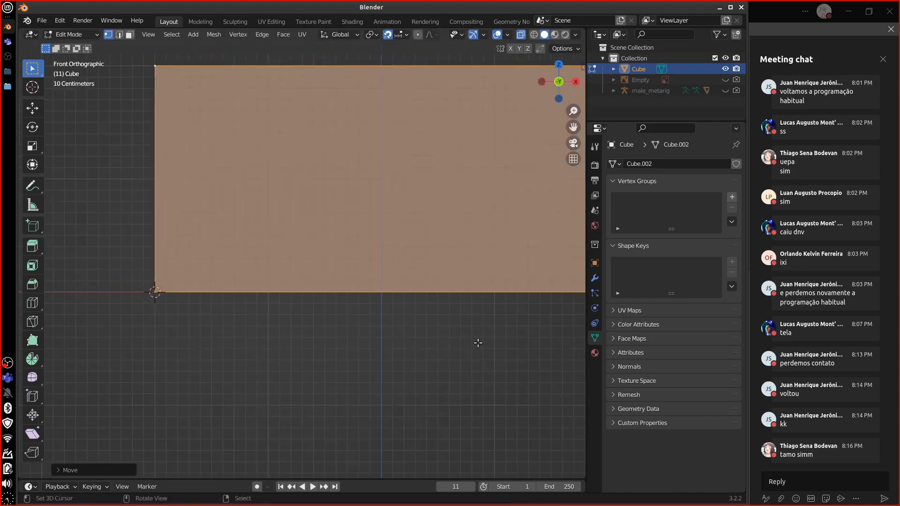
{"action": "key", "text": "KP_Decimal"}
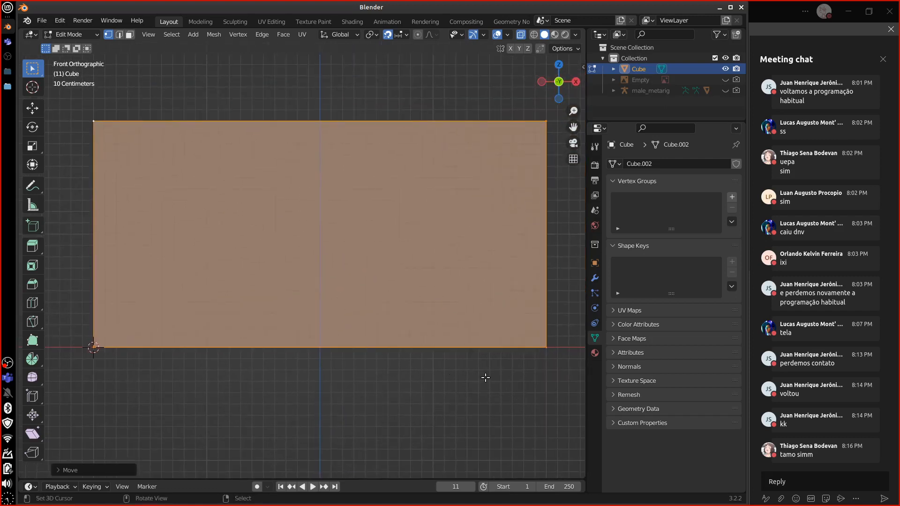
{"action": "scroll", "coordinate": [486, 377], "scroll_direction": "down", "scroll_amount": 3}
{"action": "left_click", "coordinate": [444, 181]}
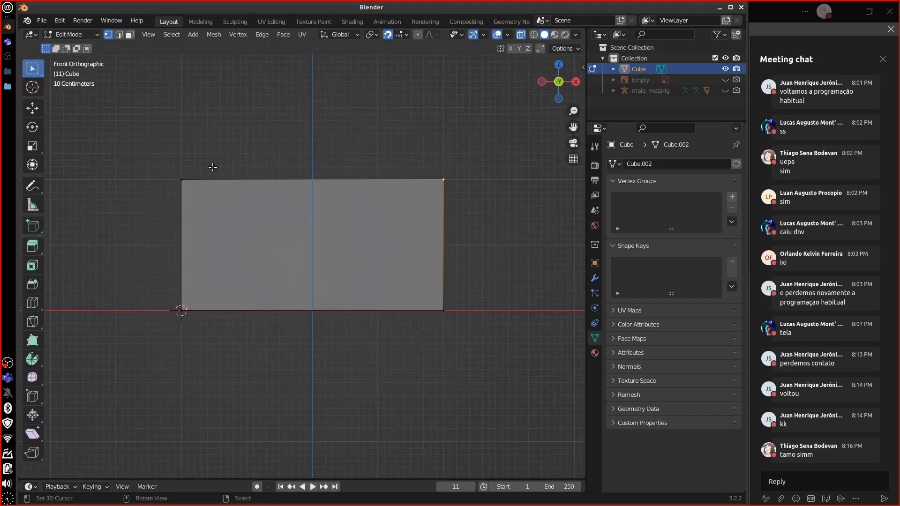
{"action": "key", "text": "b"}
{"action": "left_click_drag", "start_coordinate": [155, 159], "coordinate": [474, 218]}
{"action": "middle_click_drag", "start_coordinate": [462, 202], "coordinate": [475, 291], "text": "shift"}
{"action": "key", "text": "g"}
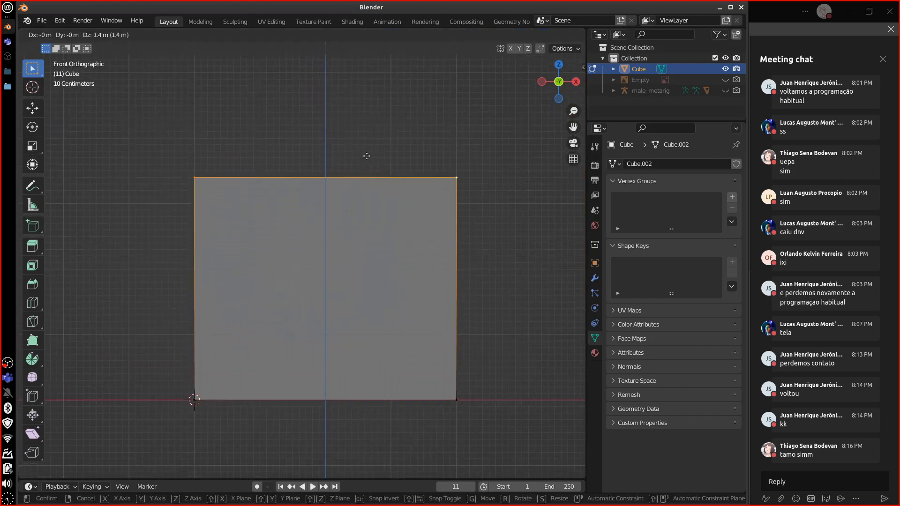
{"action": "left_click", "coordinate": [368, 128]}
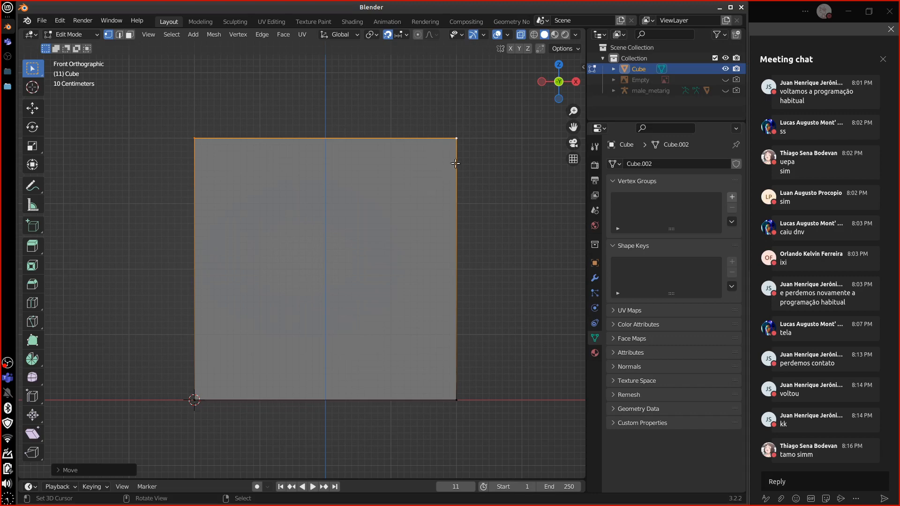
{"action": "key", "text": "g"}
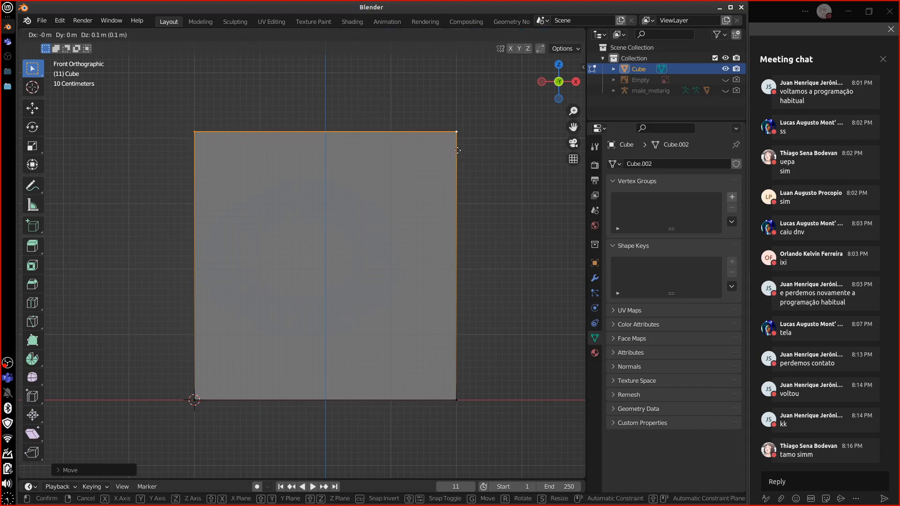
{"action": "left_click", "coordinate": [456, 155]}
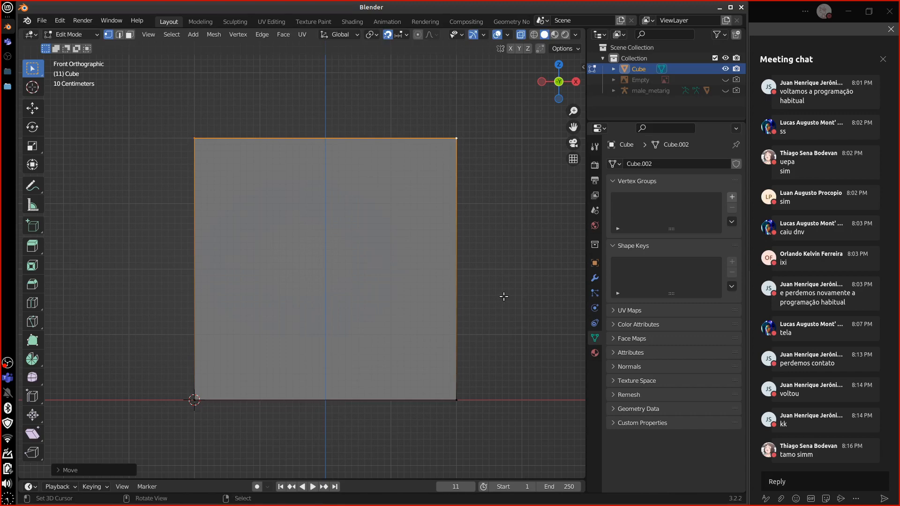
Step: Add a vertical loop cut through the middle of the wall and another through the middle of its +X half
{"action": "key", "text": "ctrl+r"}
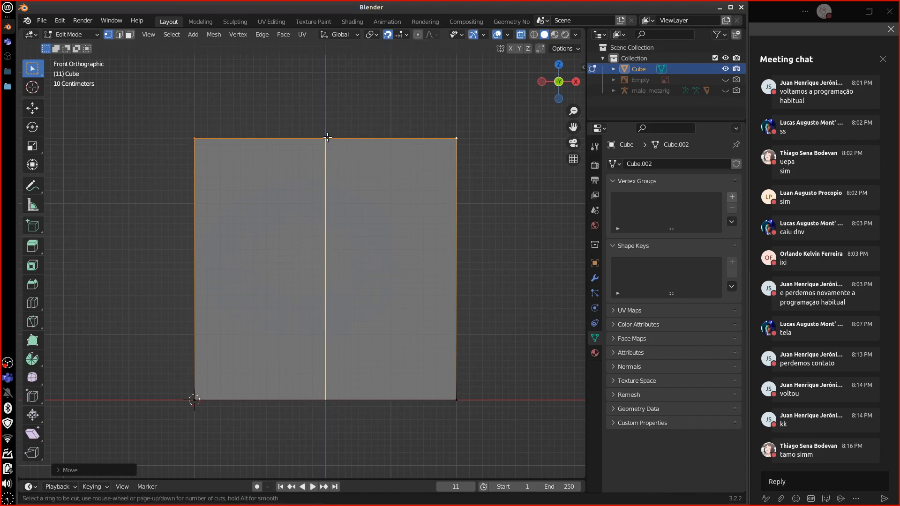
{"action": "left_click", "coordinate": [325, 139]}
{"action": "mouse_move", "coordinate": [328, 139]}
{"action": "left_mouse_down"}
{"action": "mouse_move", "coordinate": [392, 147]}
{"action": "mouse_move", "coordinate": [238, 157]}
{"action": "mouse_move", "coordinate": [331, 156]}
{"action": "left_mouse_up"}
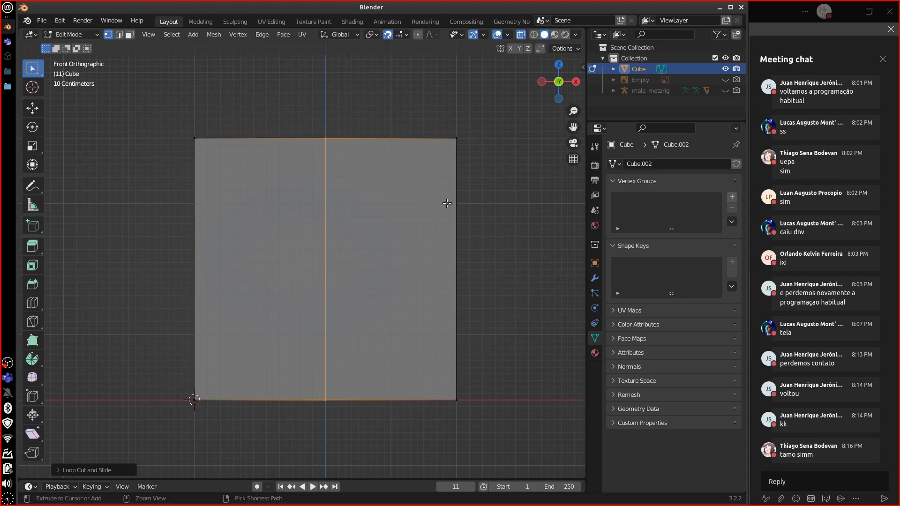
{"action": "key", "text": "ctrl+r"}
{"action": "left_click", "coordinate": [412, 148]}
{"action": "left_click", "coordinate": [411, 148]}
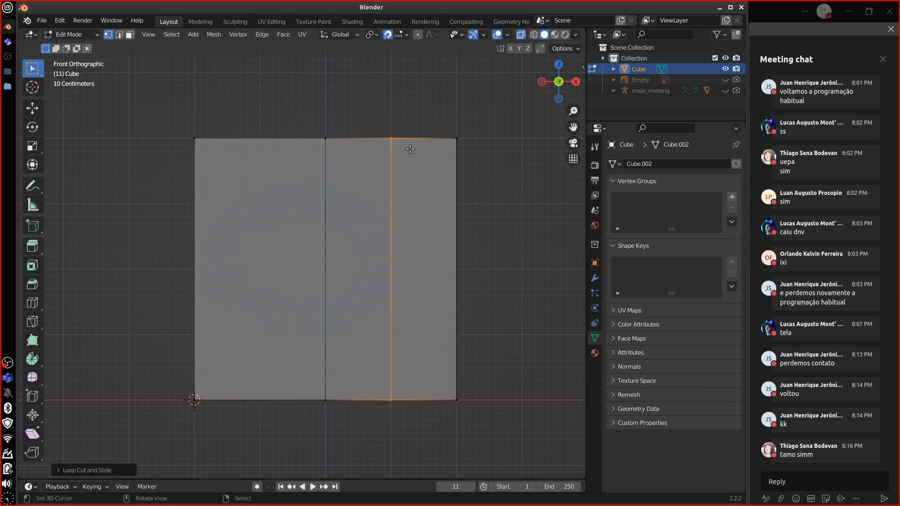
Step: Add a vertical loop cut through the middle of the wall's -X half and a horizontal one slid up to about 3 m
{"action": "key", "text": "ctrl+r"}
{"action": "left_click", "coordinate": [266, 151]}
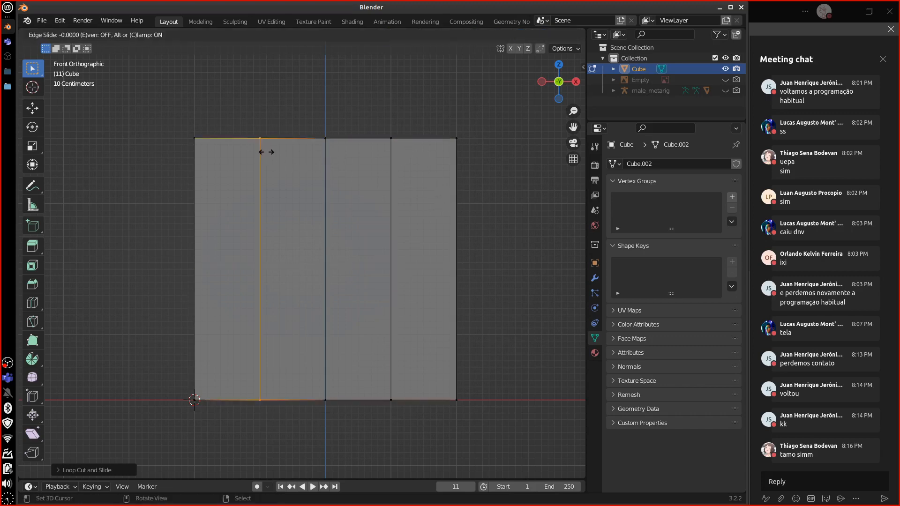
{"action": "left_click", "coordinate": [265, 151]}
{"action": "key", "text": "ctrl+r"}
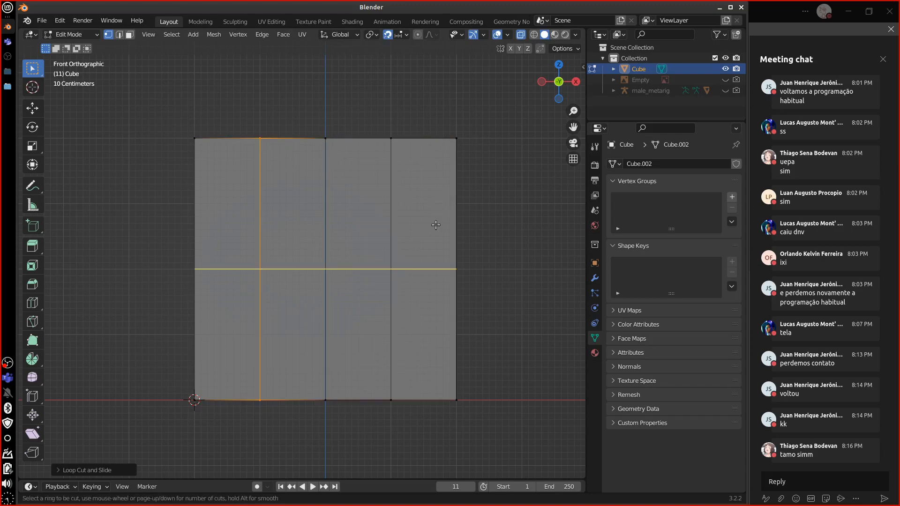
{"action": "left_click", "coordinate": [434, 243]}
{"action": "left_click", "coordinate": [423, 186]}
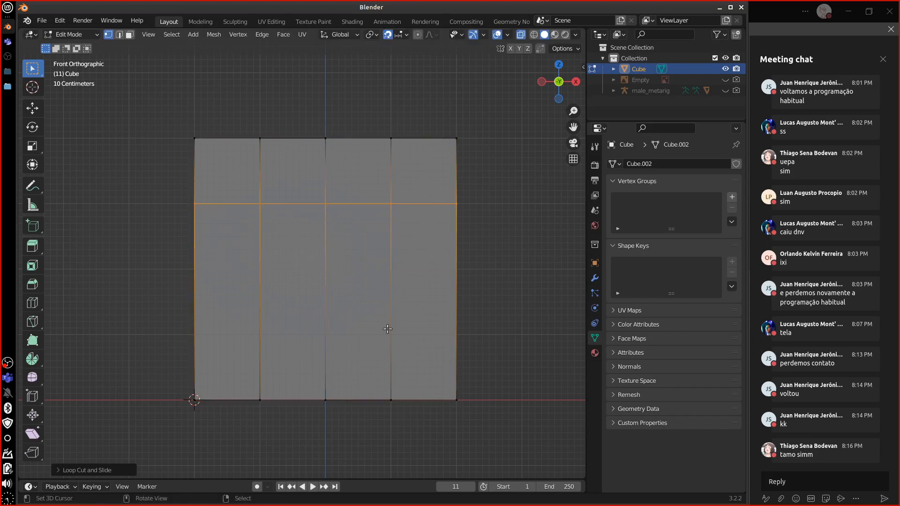
Step: Delete the front and back faces of the two middle lower wall sections to open a doorway
{"action": "middle_click_drag", "start_coordinate": [449, 272], "coordinate": [407, 294]}
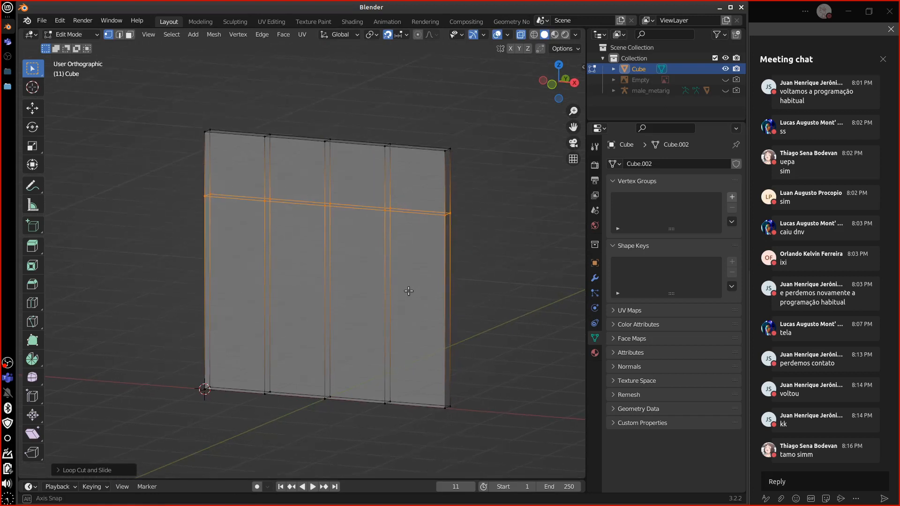
{"action": "key", "text": "3"}
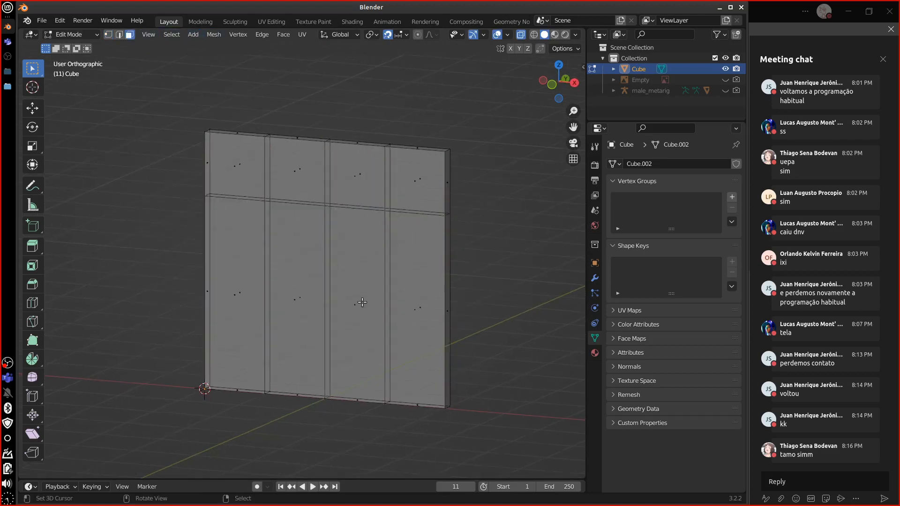
{"action": "left_click", "coordinate": [359, 300]}
{"action": "left_click", "coordinate": [357, 305], "text": "shift"}
{"action": "left_click", "coordinate": [355, 307]}
{"action": "left_click", "coordinate": [307, 293], "text": "shift"}
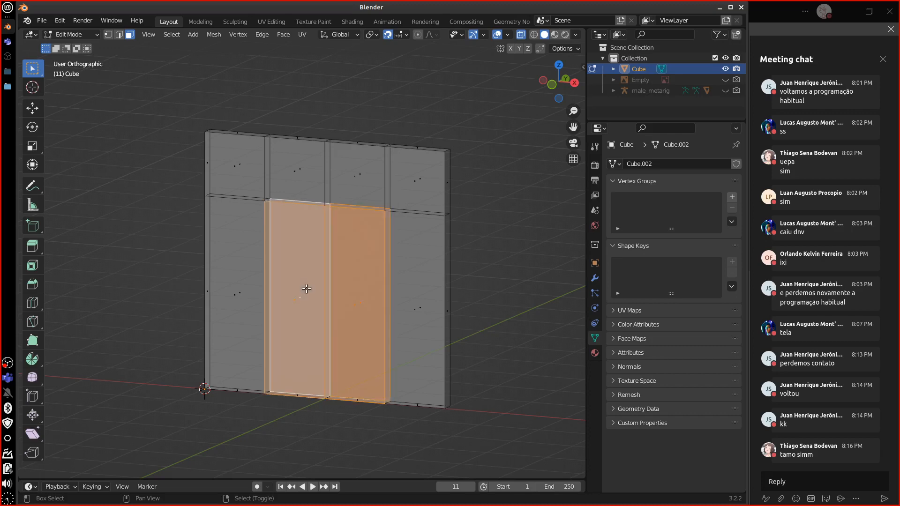
{"action": "key", "text": "x"}
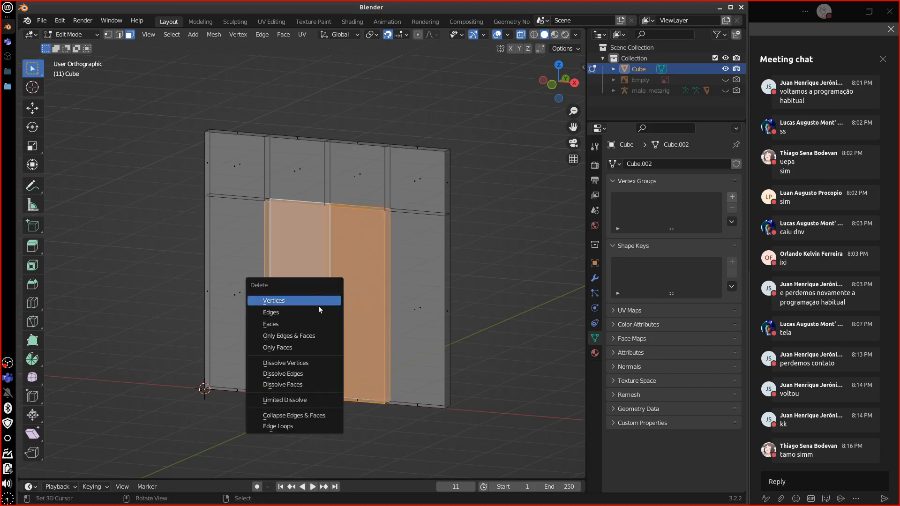
{"action": "left_click", "coordinate": [313, 322]}
Step: Delete the two leftover faces at floor level beneath the doorway opening
{"action": "left_click", "coordinate": [307, 395]}
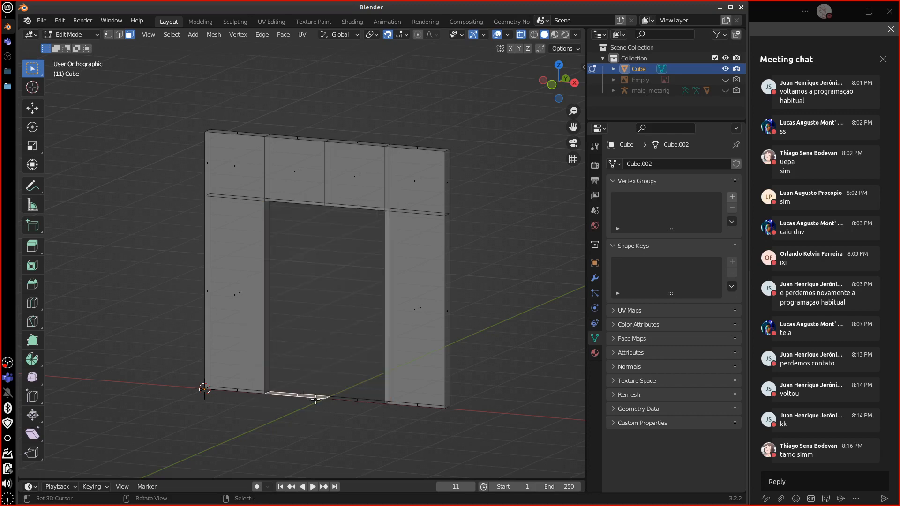
{"action": "left_click", "coordinate": [346, 399], "text": "shift"}
{"action": "key", "text": "x"}
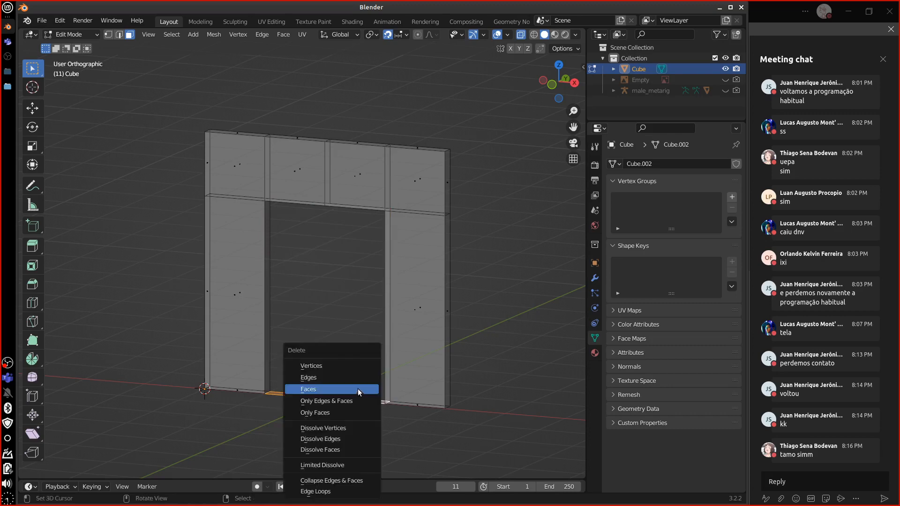
{"action": "left_click", "coordinate": [343, 390]}
Step: In the front view, add a centred vertical loop cut to each of the two wall sections above the doorway
{"action": "key", "text": "KP_1"}
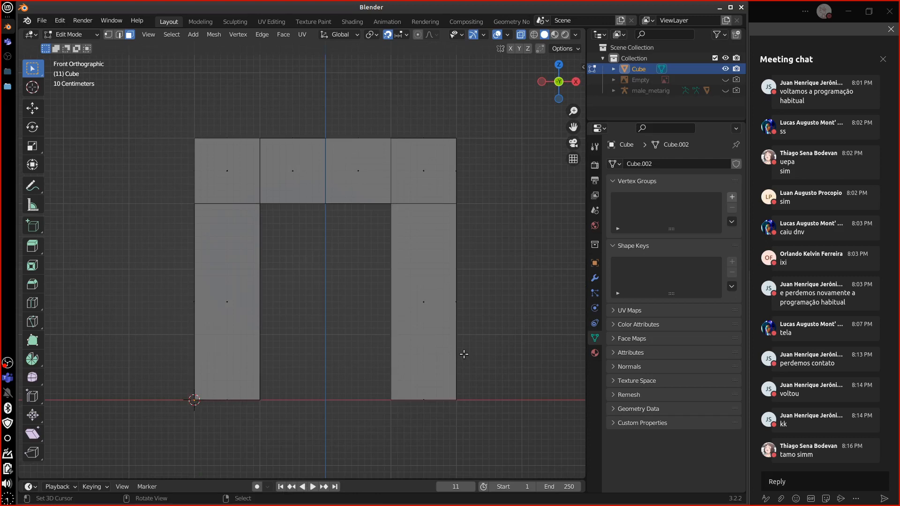
{"action": "key", "text": "ctrl+r"}
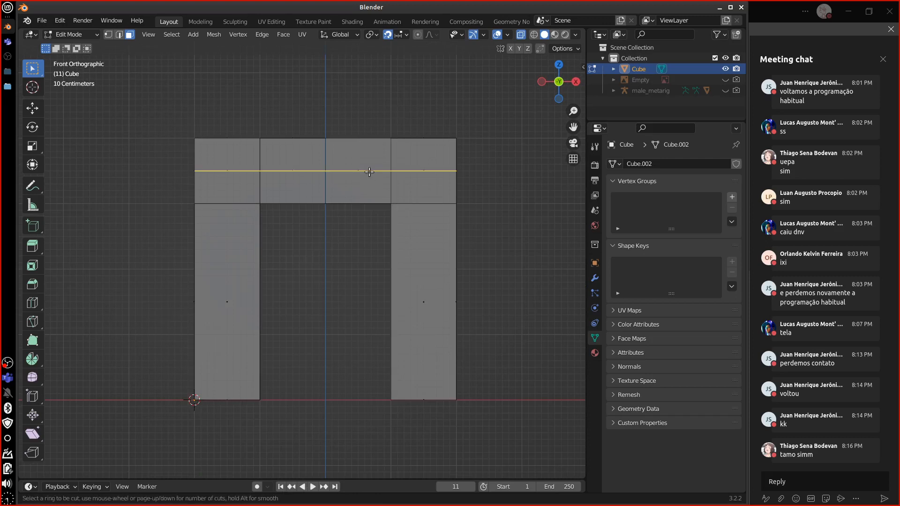
{"action": "left_click", "coordinate": [367, 185]}
{"action": "left_click", "coordinate": [360, 189]}
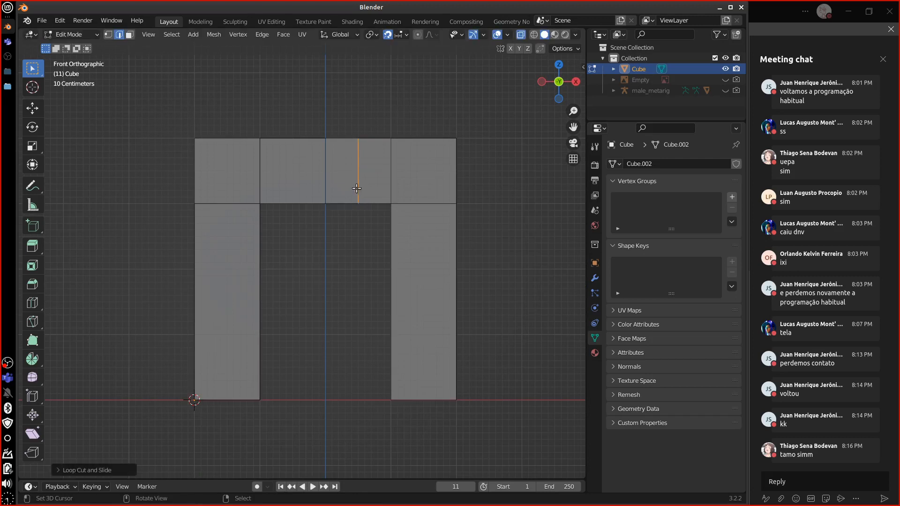
{"action": "key", "text": "ctrl+r"}
{"action": "left_click", "coordinate": [293, 177]}
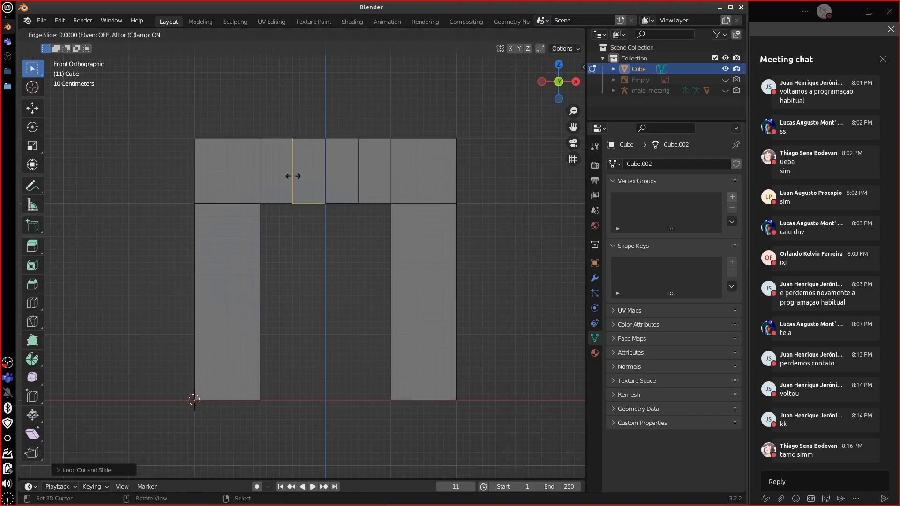
{"action": "right_click", "coordinate": [335, 185]}
Step: Select the middle vertices of the doorway's upper edge and raise them 0.5 m in Z
{"action": "scroll", "coordinate": [360, 216], "scroll_direction": "up", "scroll_amount": 3}
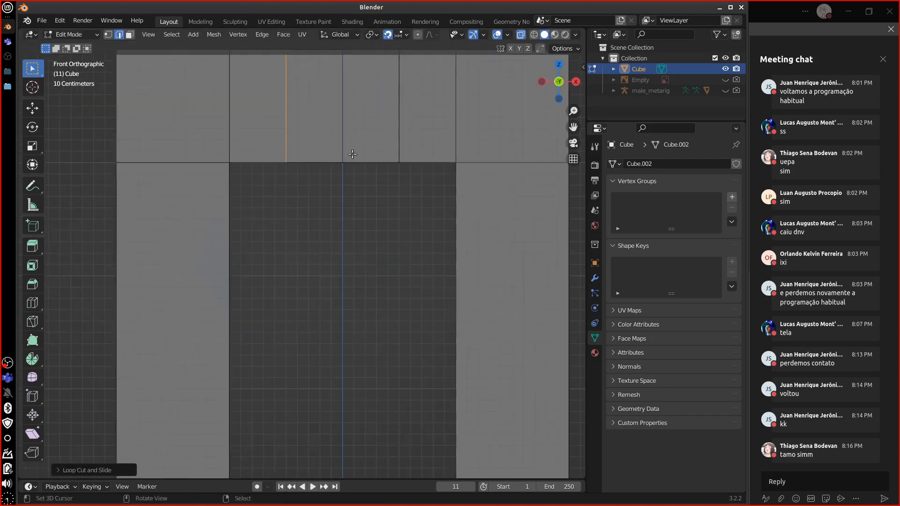
{"action": "left_click", "coordinate": [109, 36]}
{"action": "left_click", "coordinate": [342, 155]}
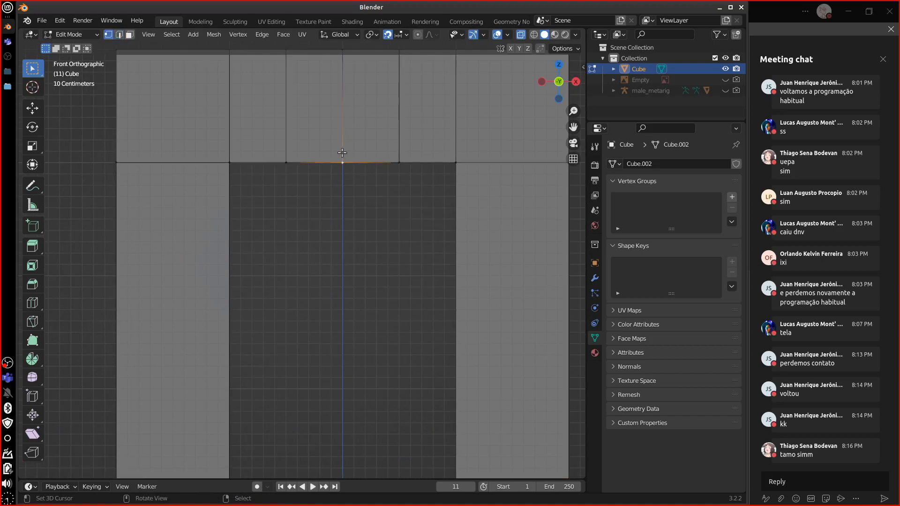
{"action": "left_click_drag", "start_coordinate": [333, 152], "coordinate": [365, 187]}
{"action": "key", "text": "g"}
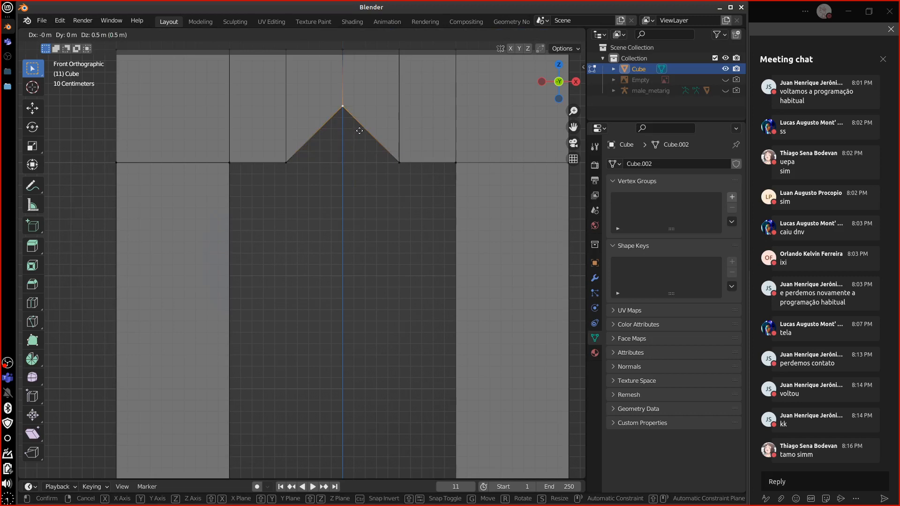
{"action": "left_click", "coordinate": [360, 131]}
Step: Box-select the vertices on both sides of the arch's peak and raise them 0.4 m in Z
{"action": "right_click", "coordinate": [288, 150]}
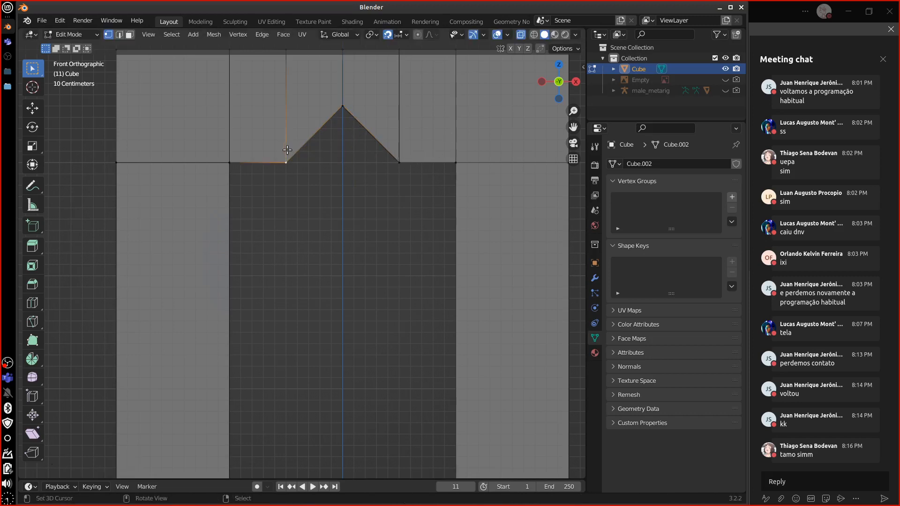
{"action": "key", "text": "b"}
{"action": "left_click_drag", "start_coordinate": [273, 147], "coordinate": [421, 181]}
{"action": "key", "text": "g"}
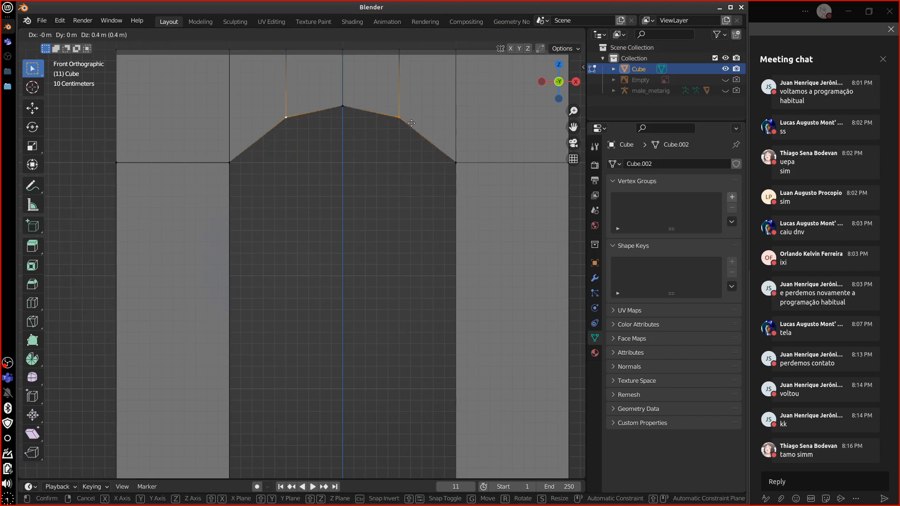
{"action": "left_click", "coordinate": [411, 125]}
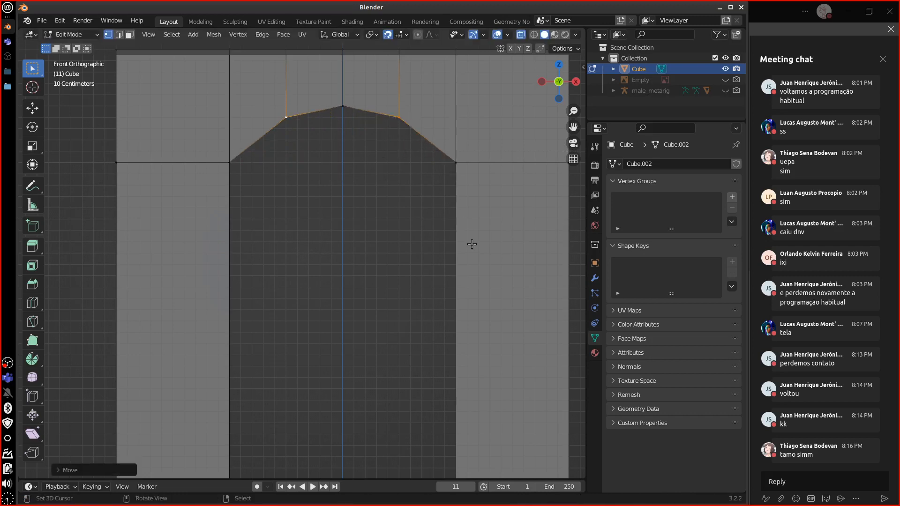
{"action": "scroll", "coordinate": [469, 246], "scroll_direction": "down", "scroll_amount": 3}
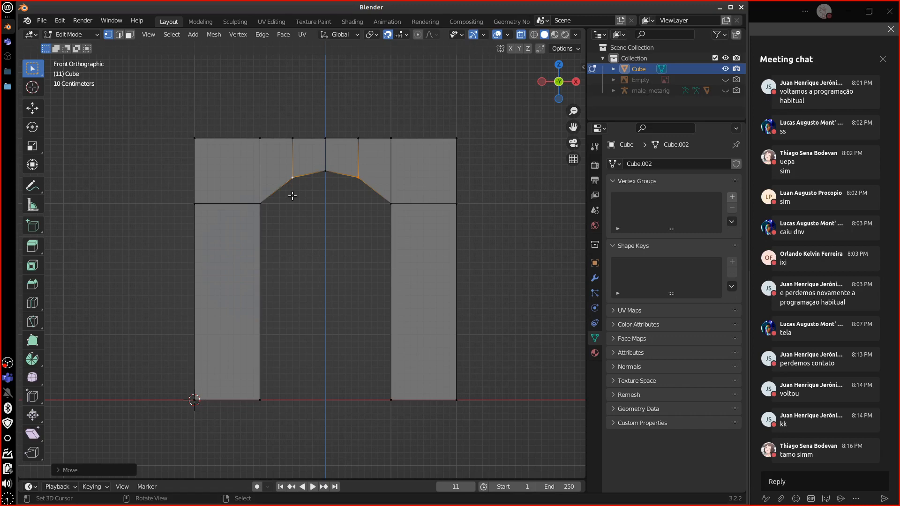
Step: Return to Object Mode, turn off X-ray and inspect the arched doorway in 3D and from the front
{"action": "key", "text": "Tab"}
{"action": "middle_click_drag", "start_coordinate": [479, 278], "coordinate": [515, 187]}
{"action": "left_click", "coordinate": [522, 35]}
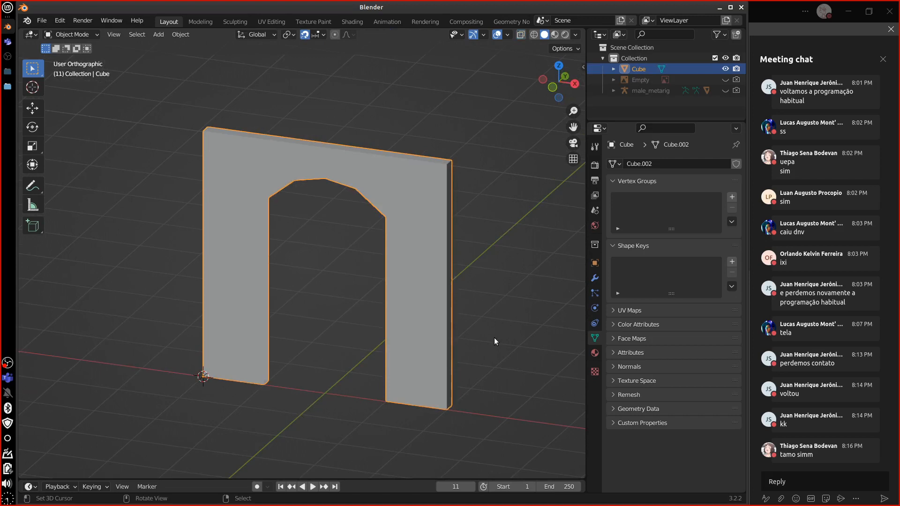
{"action": "key", "text": "KP_1"}
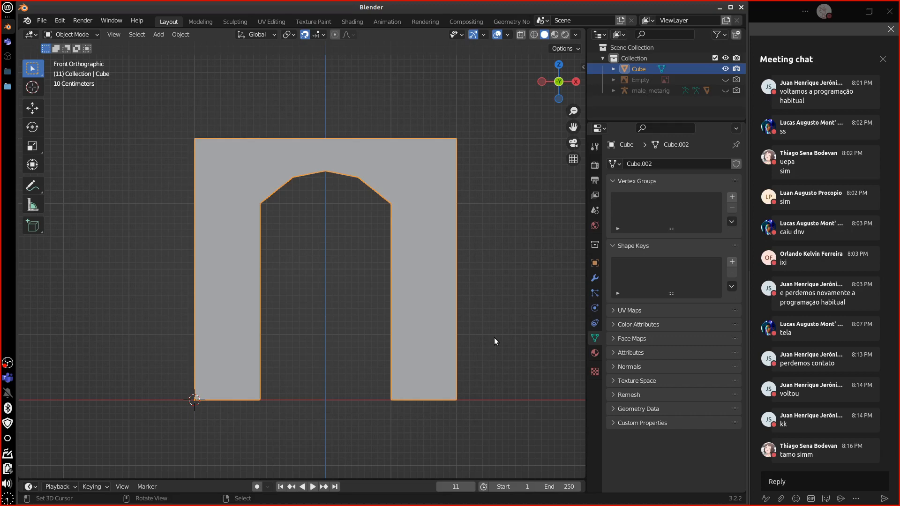
{"action": "left_click", "coordinate": [304, 35]}
{"action": "left_click", "coordinate": [318, 35]}
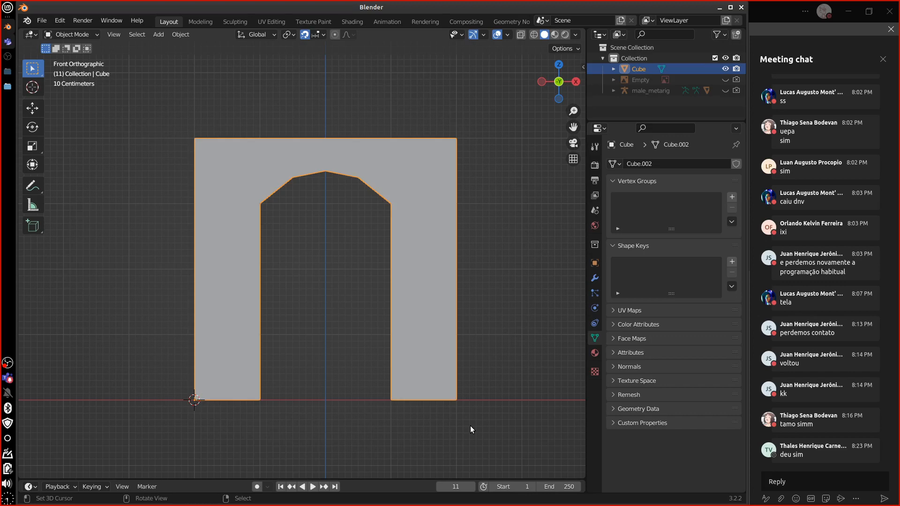
Step: Switch to Microsoft Teams, check the latest replies in the meeting chat, and switch back to Blender
{"action": "left_click", "coordinate": [755, 10]}
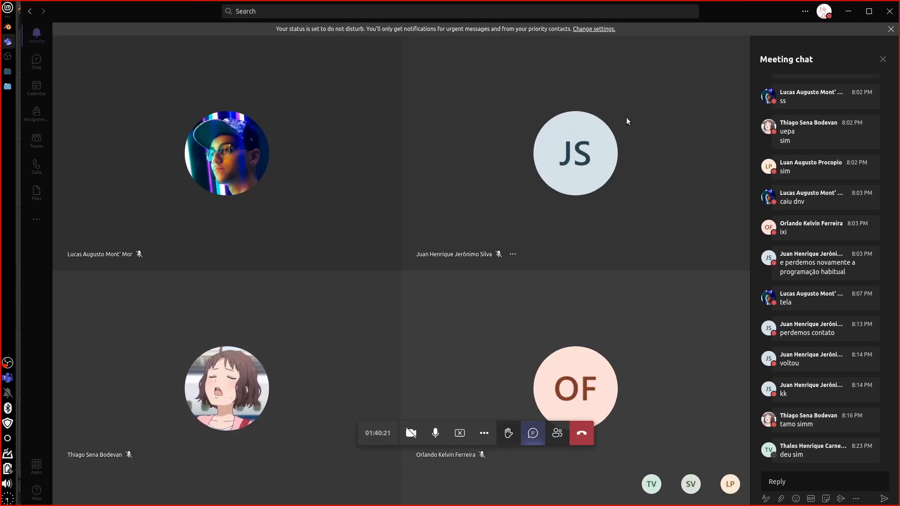
{"action": "left_click", "coordinate": [868, 11]}
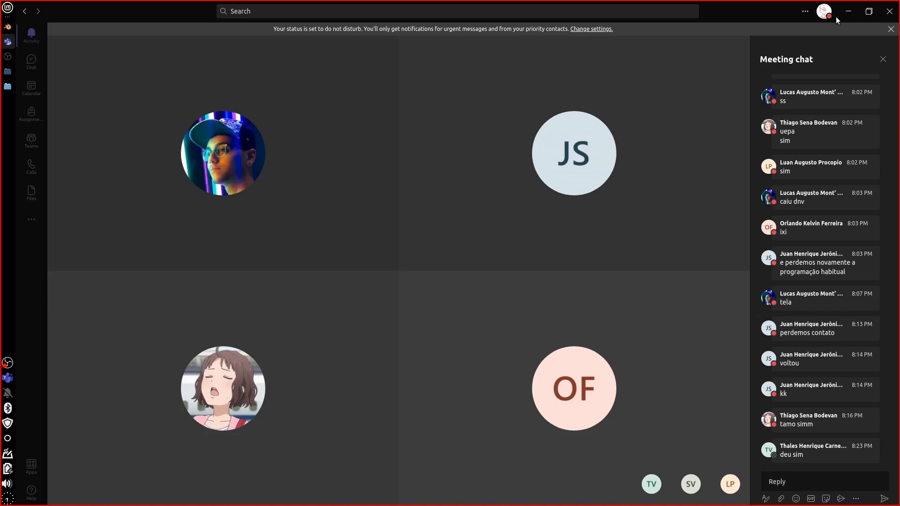
{"action": "left_click", "coordinate": [33, 38]}
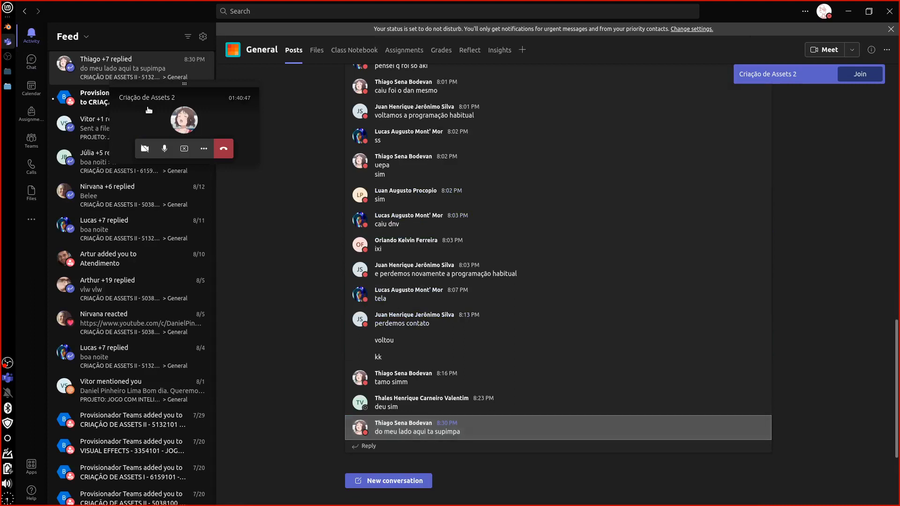
{"action": "left_click", "coordinate": [148, 109]}
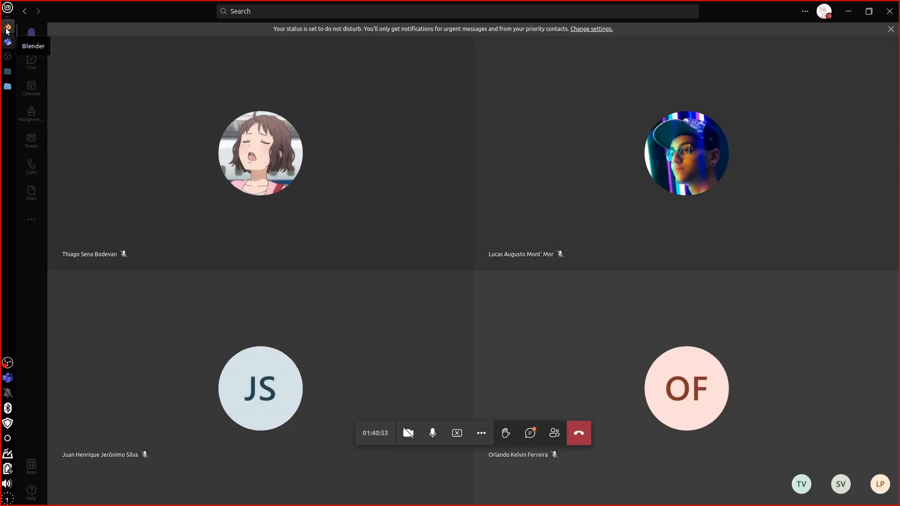
{"action": "left_click", "coordinate": [530, 433]}
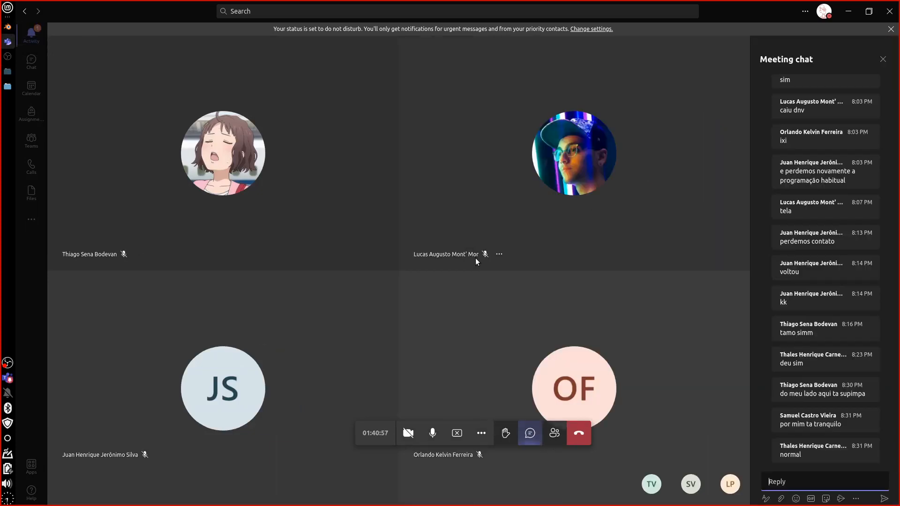
{"action": "left_click", "coordinate": [5, 29]}
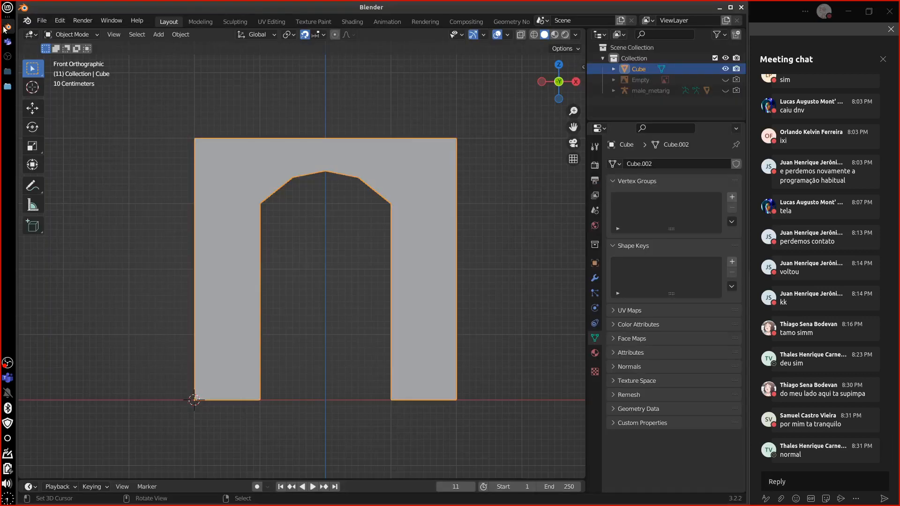
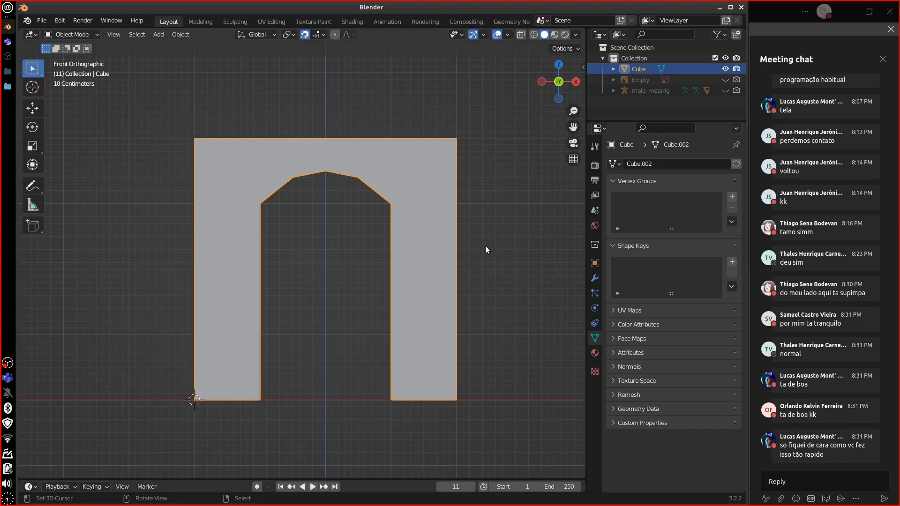
Step: Delete the arched doorway wall and turn off snapping
{"action": "key", "text": "Delete"}
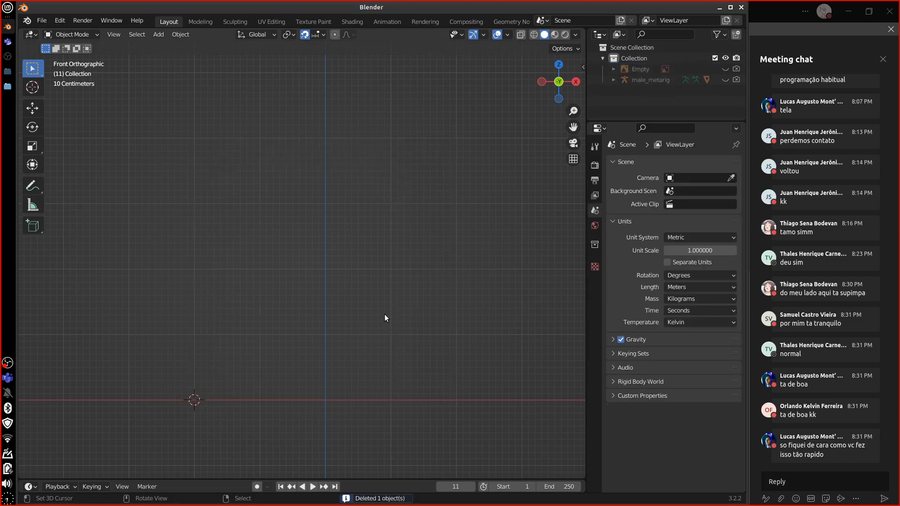
{"action": "key", "text": "shift+Tab"}
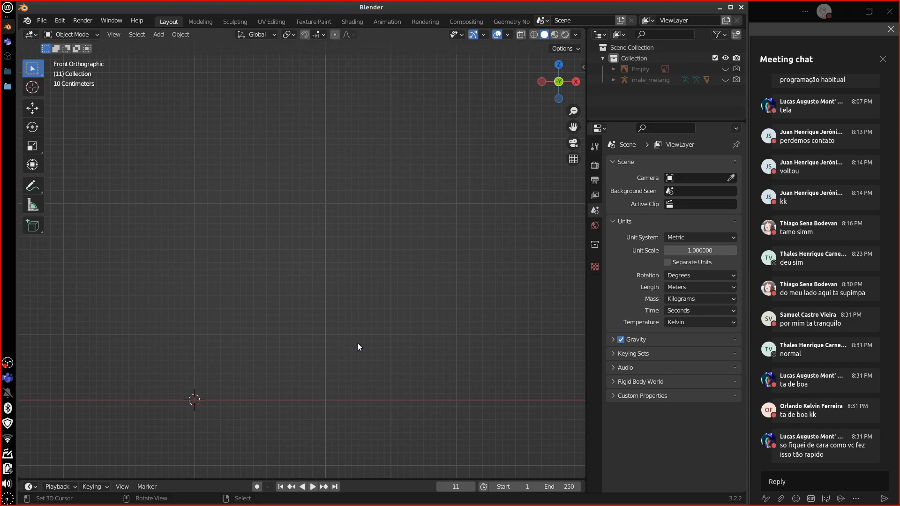
Step: In the top view, add a mesh plane at the 3D cursor
{"action": "key", "text": "KP_7"}
{"action": "key", "text": "shift"}
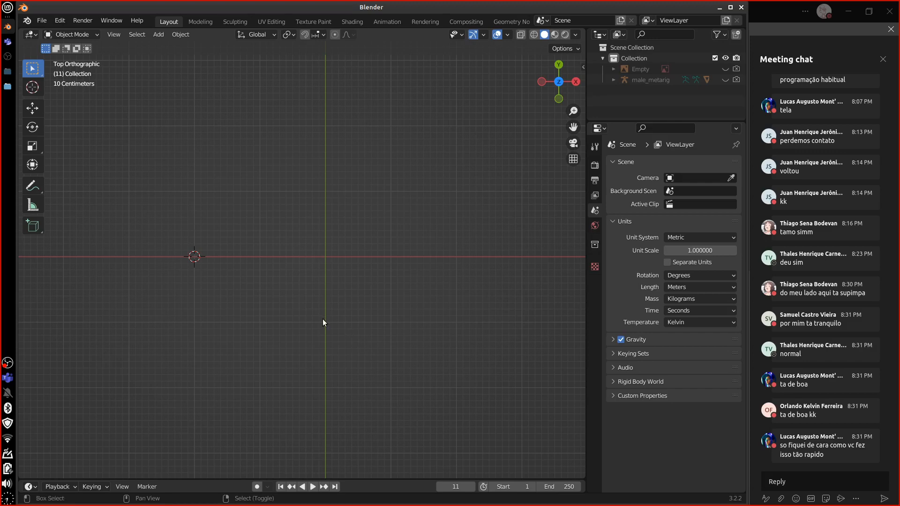
{"action": "key", "text": "shift+a"}
{"action": "mouse_move", "coordinate": [324, 287]}
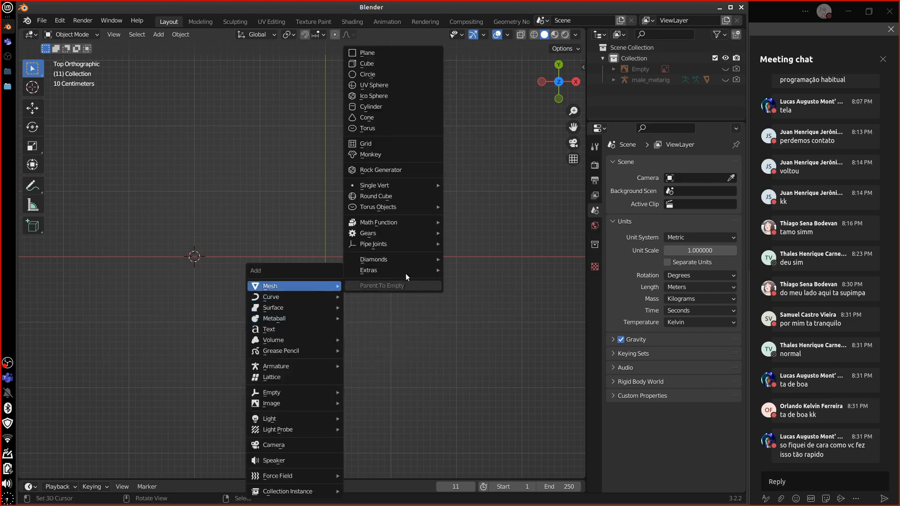
{"action": "left_click", "coordinate": [395, 53]}
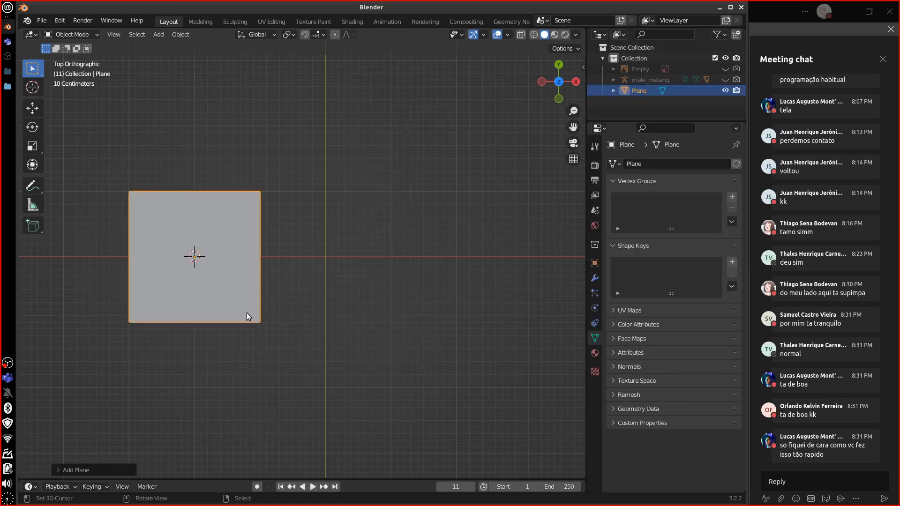
Step: In Edit Mode, turn on snapping and move the plane's mesh so its lower-left corner sits on the 3D cursor
{"action": "key", "text": "Tab"}
{"action": "key", "text": "g"}
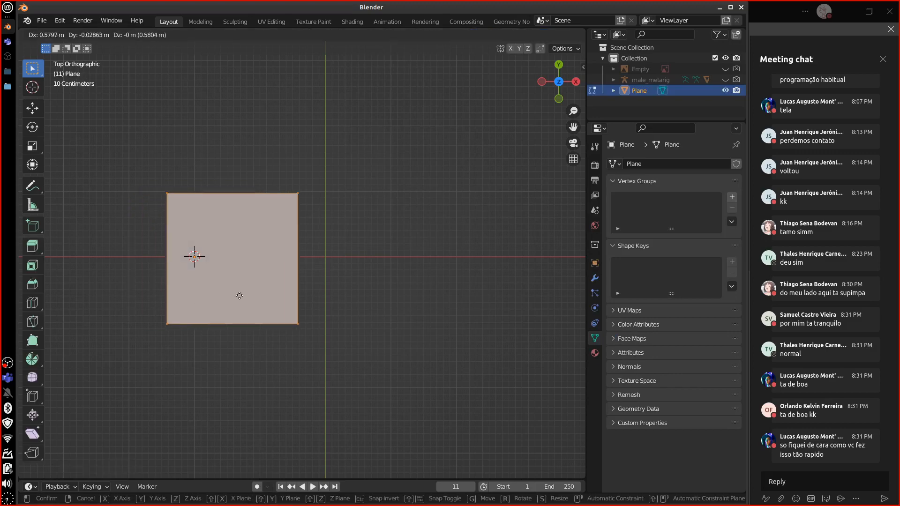
{"action": "right_click", "coordinate": [273, 239]}
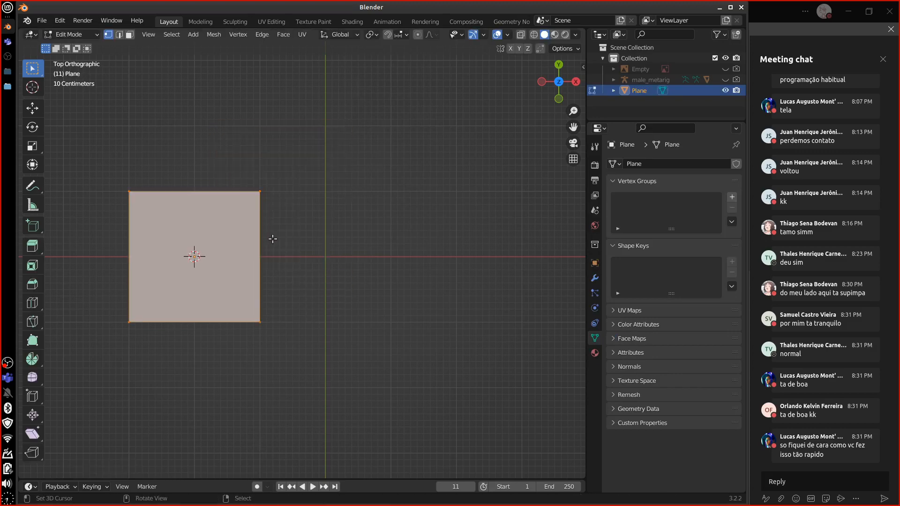
{"action": "left_click", "coordinate": [387, 35]}
{"action": "key", "text": "g"}
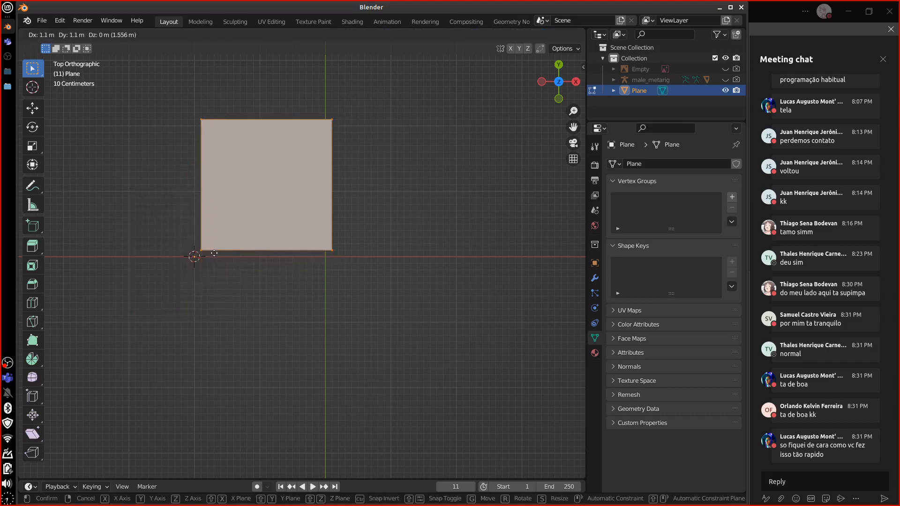
{"action": "left_click", "coordinate": [210, 257]}
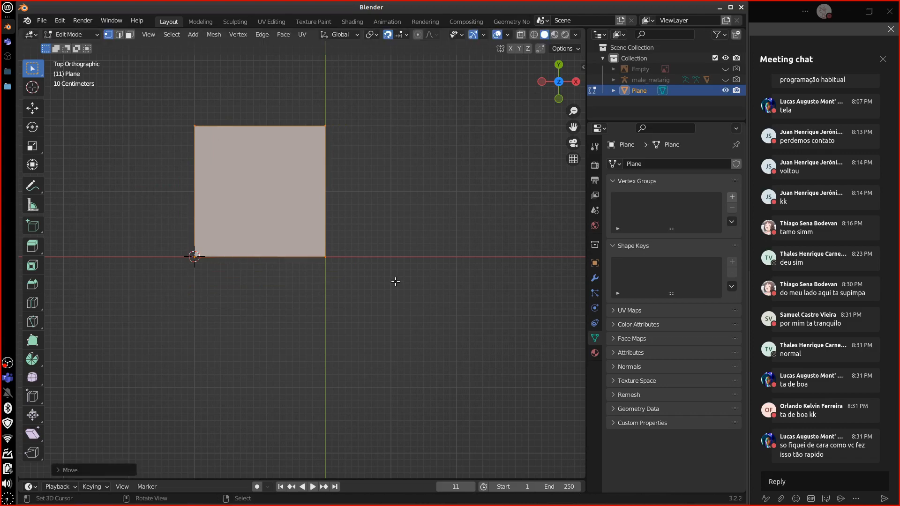
{"action": "middle_click_drag", "start_coordinate": [392, 280], "coordinate": [386, 314]}
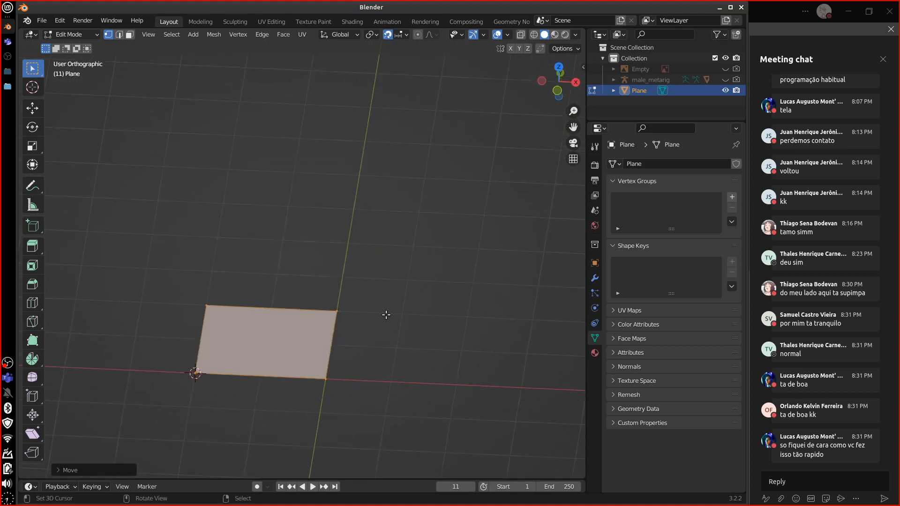
Step: Switch to the UV Editing workspace and open lab_atlas.png from the assets_II/model_aulas folder in the UV editor
{"action": "left_click", "coordinate": [275, 21]}
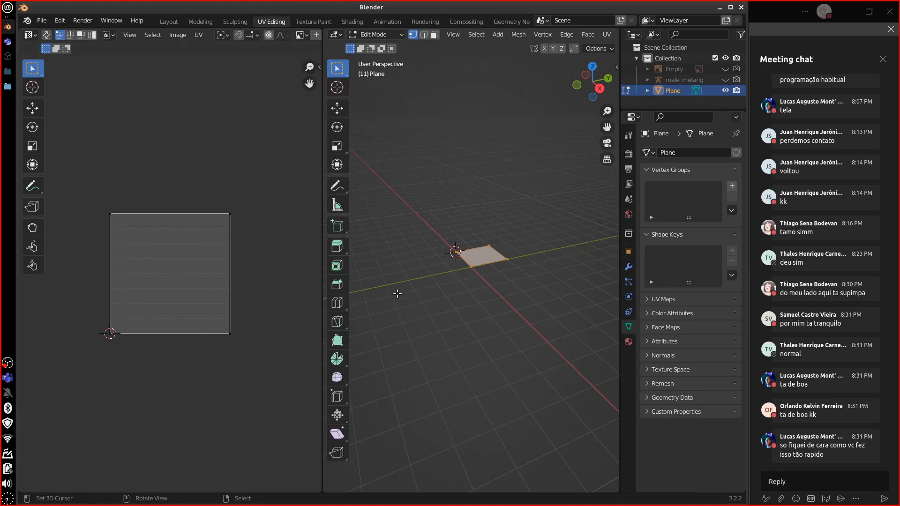
{"action": "middle_click_drag", "start_coordinate": [288, 37], "coordinate": [212, 42]}
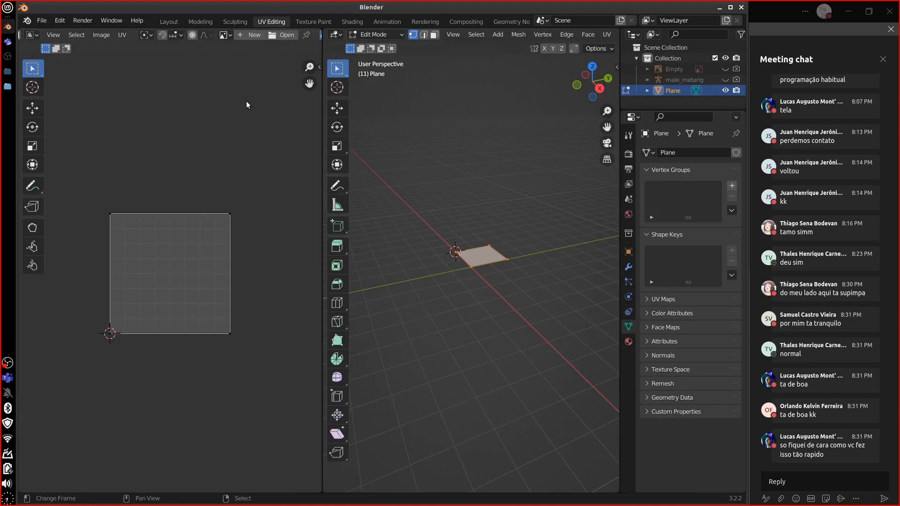
{"action": "left_click", "coordinate": [269, 35]}
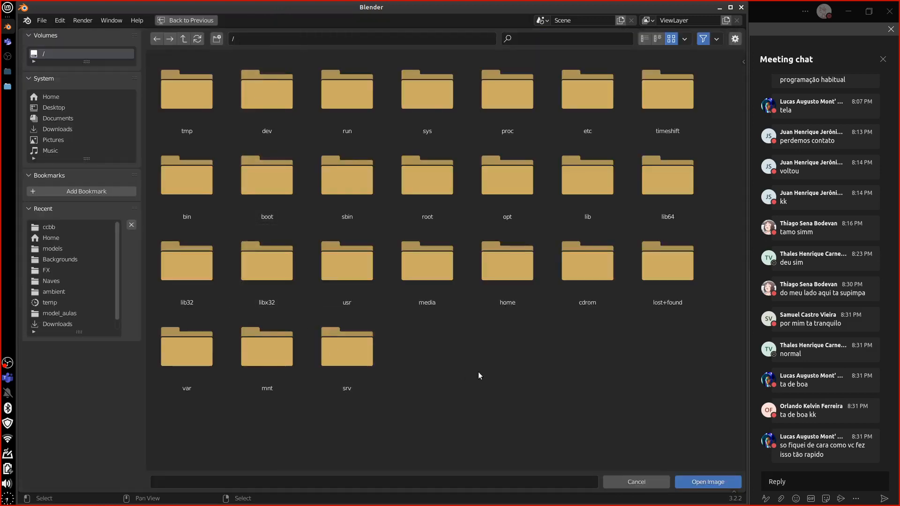
{"action": "left_click", "coordinate": [58, 227]}
{"action": "left_click", "coordinate": [183, 39]}
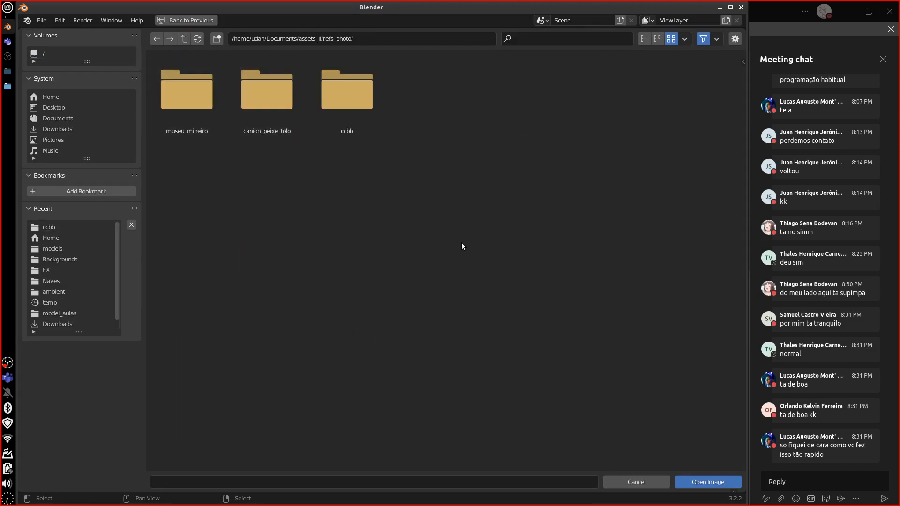
{"action": "left_click", "coordinate": [183, 38]}
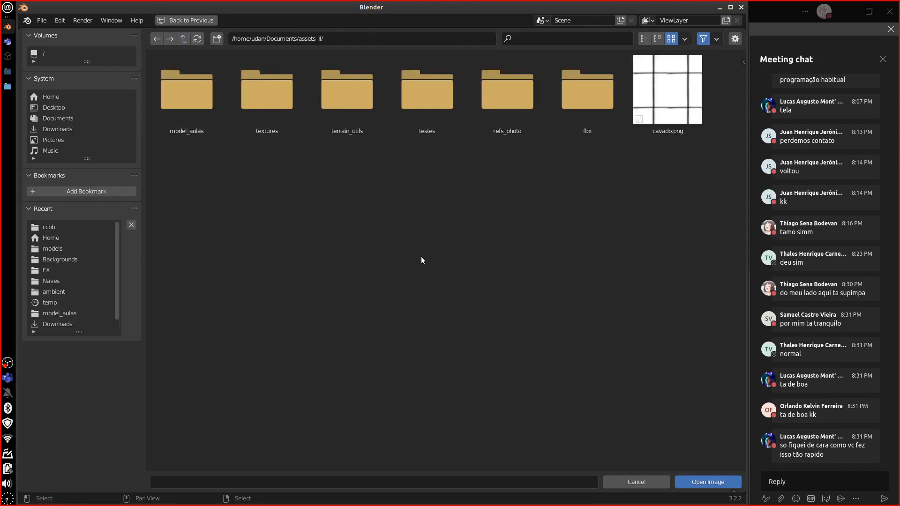
{"action": "left_click", "coordinate": [282, 102]}
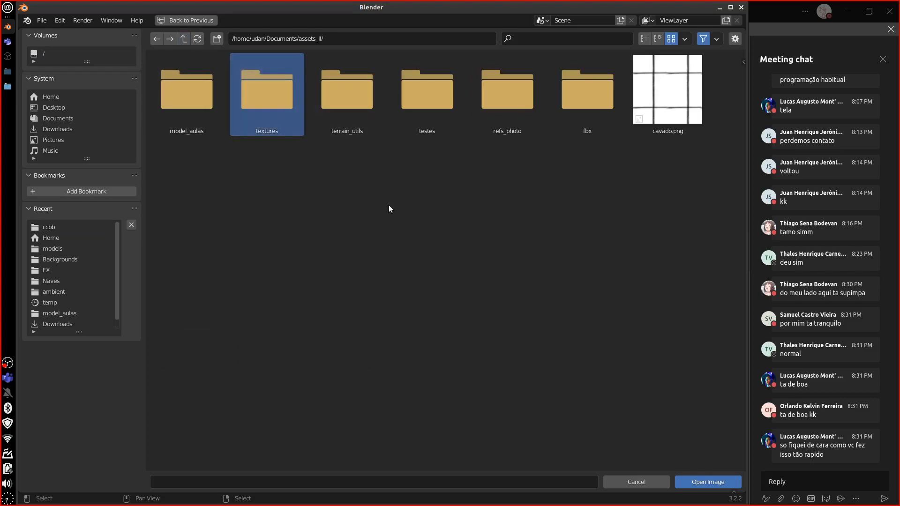
{"action": "double_click", "coordinate": [186, 94]}
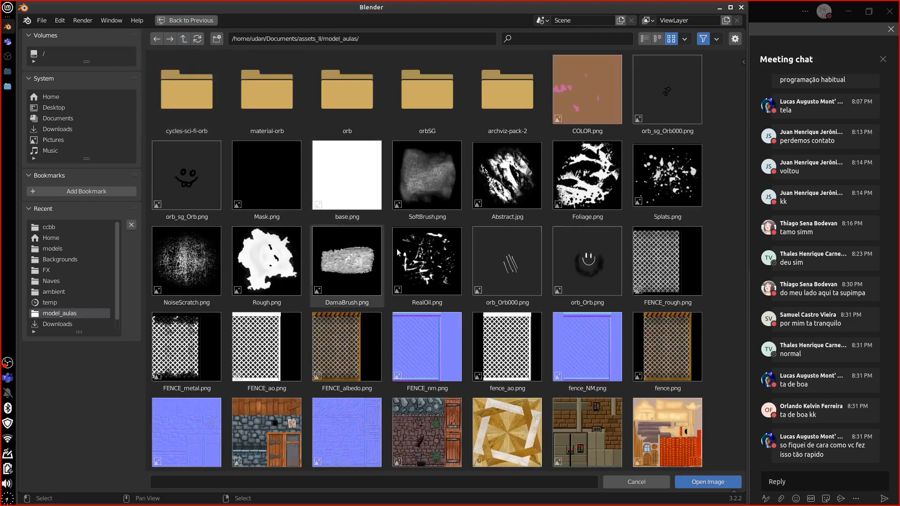
{"action": "left_click", "coordinate": [587, 432]}
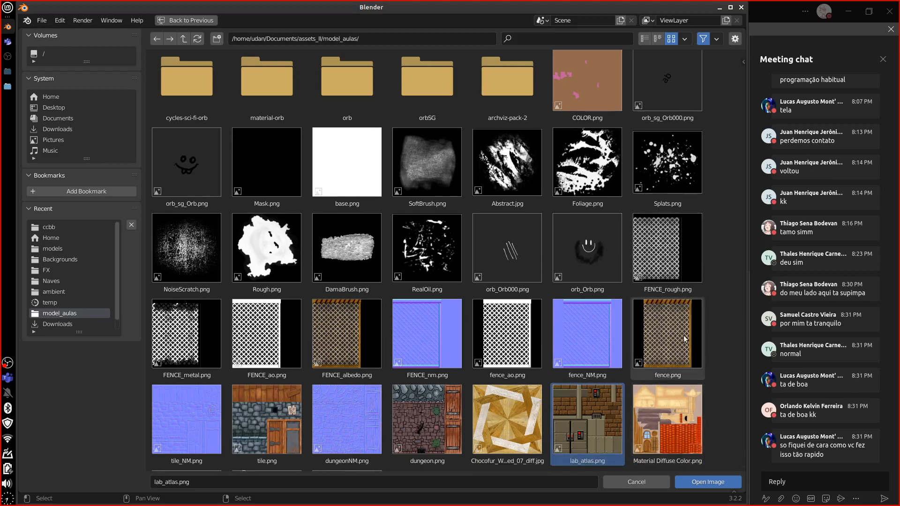
{"action": "scroll", "coordinate": [738, 315], "scroll_direction": "down", "scroll_amount": 3}
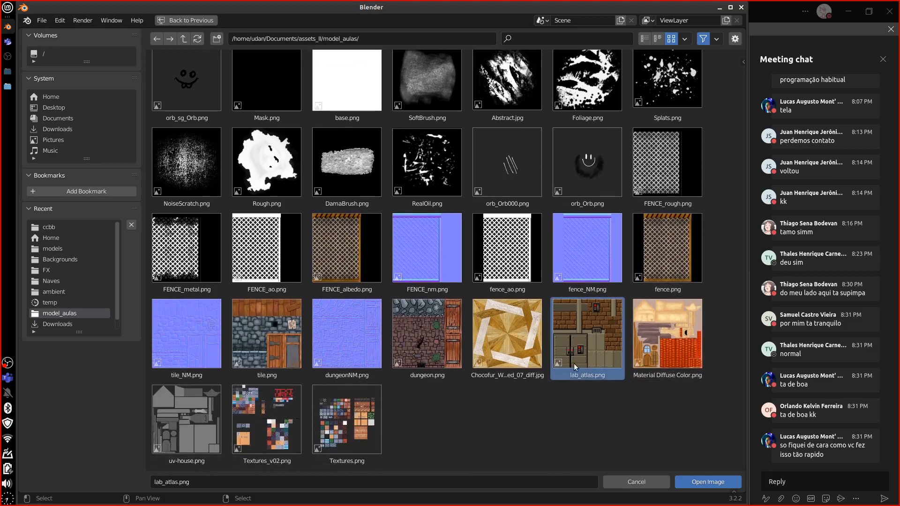
{"action": "left_click", "coordinate": [707, 482]}
Step: Select all of the plane's UVs and turn on snapping in the UV editor, keeping the Increment mode
{"action": "scroll", "coordinate": [240, 275], "scroll_direction": "down", "scroll_amount": 7}
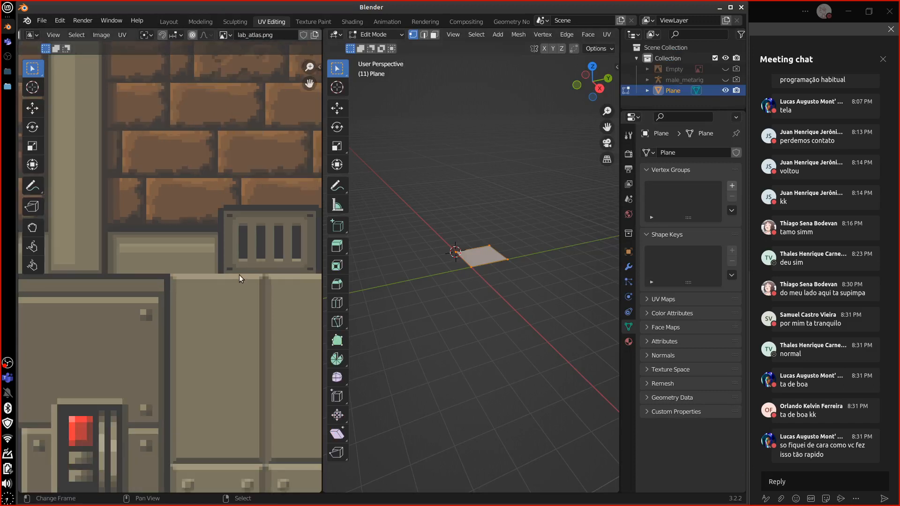
{"action": "scroll", "coordinate": [239, 275], "scroll_direction": "down", "scroll_amount": 1}
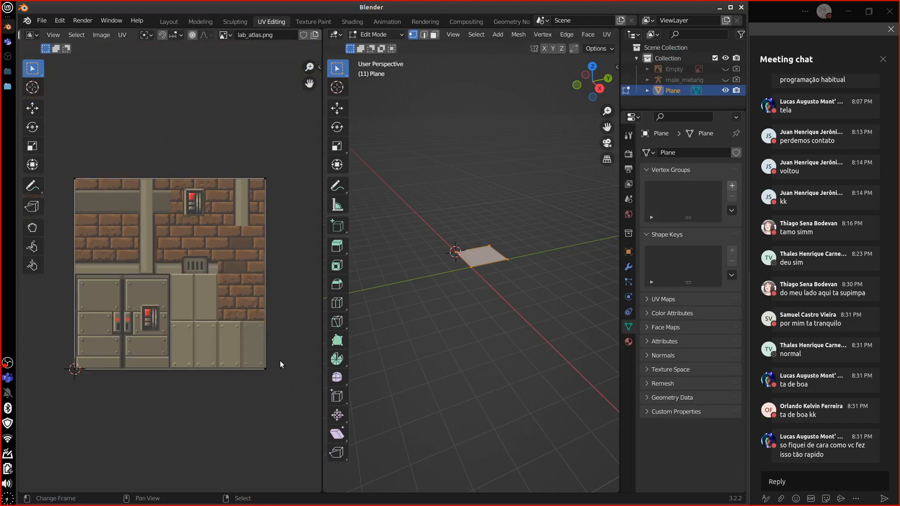
{"action": "key", "text": "a"}
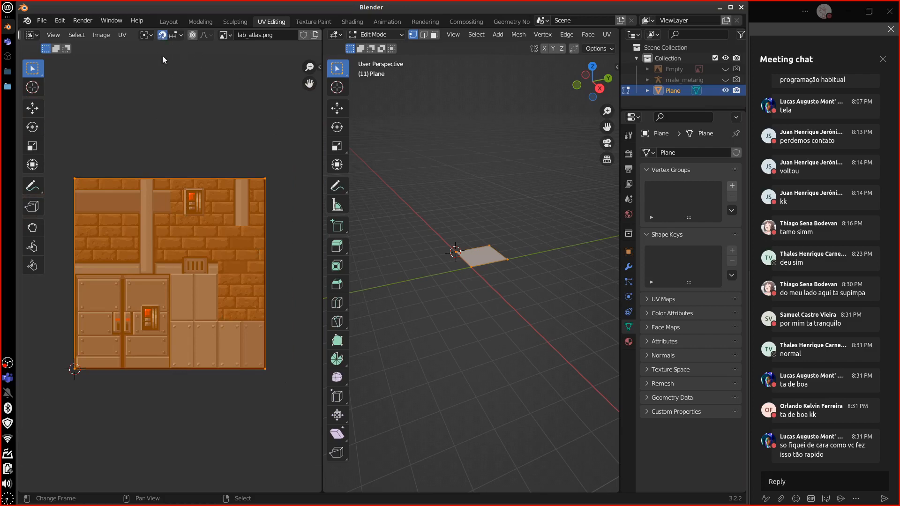
{"action": "left_click", "coordinate": [178, 34]}
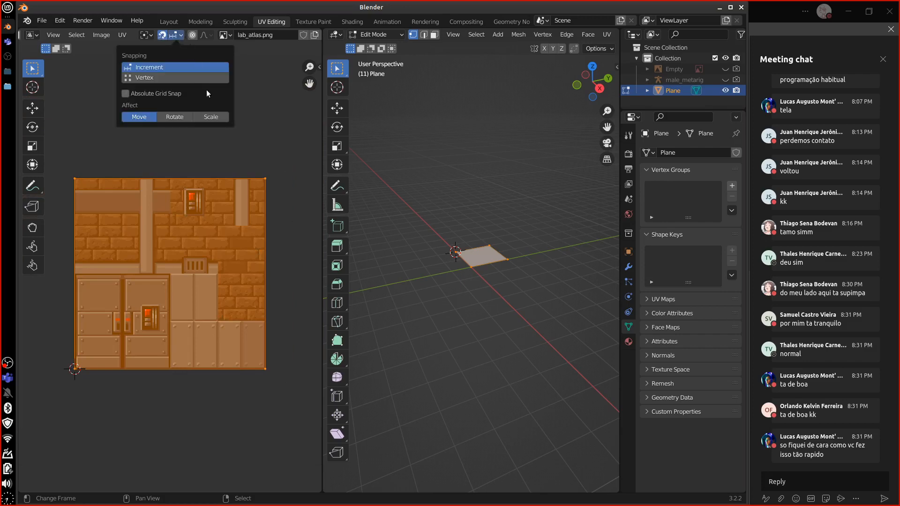
{"action": "left_click", "coordinate": [294, 317]}
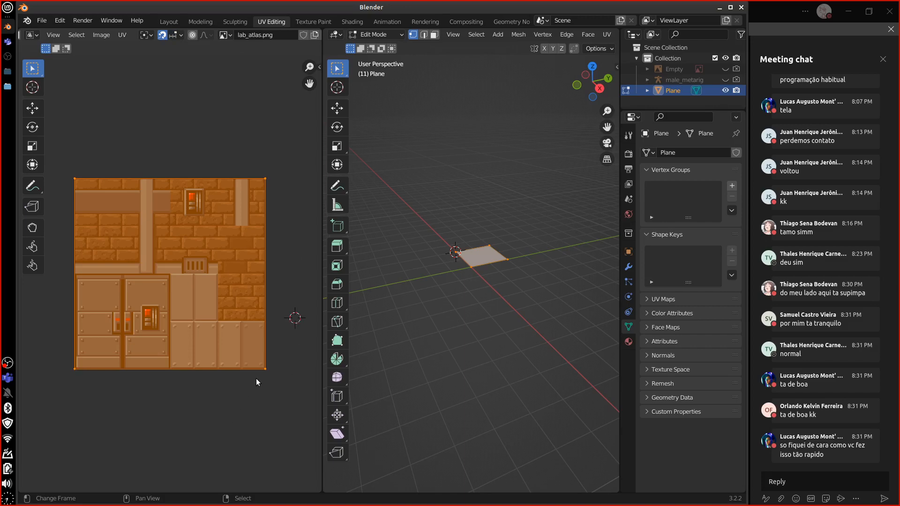
Step: Scale the UVs to about 0.25 and move them 0.125 in X and -0.375 in Y onto the metal panel tile
{"action": "key", "text": "s"}
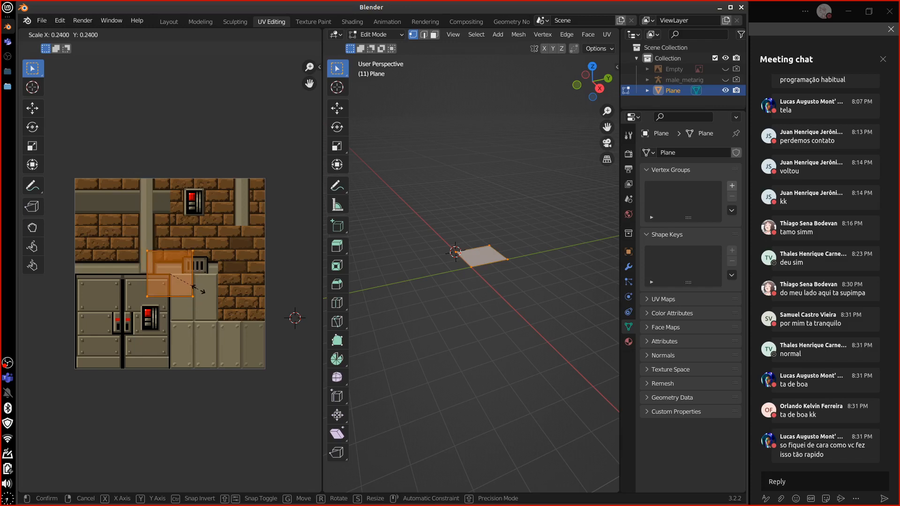
{"action": "left_click", "coordinate": [214, 314]}
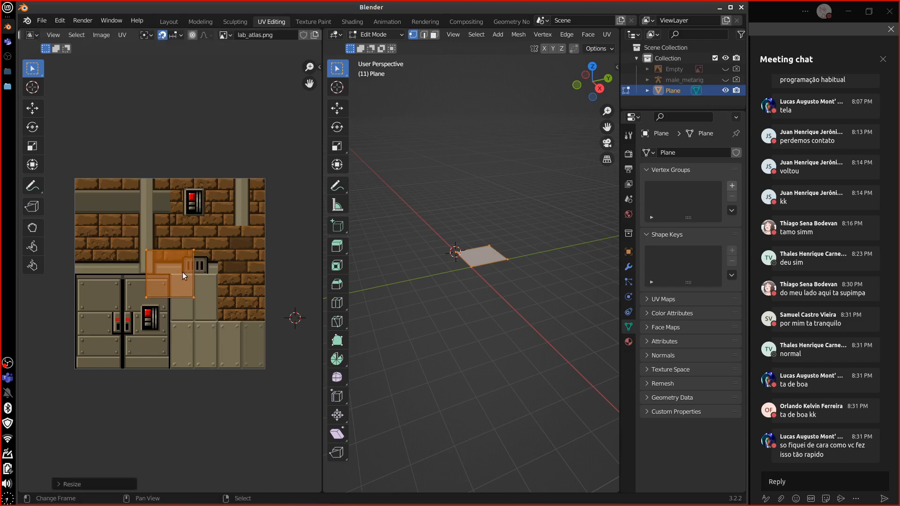
{"action": "key", "text": "g"}
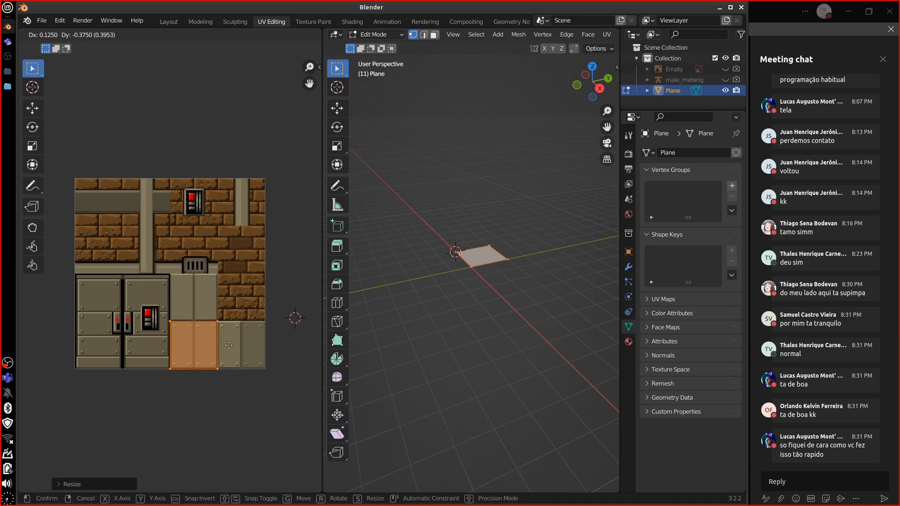
{"action": "left_click", "coordinate": [199, 349]}
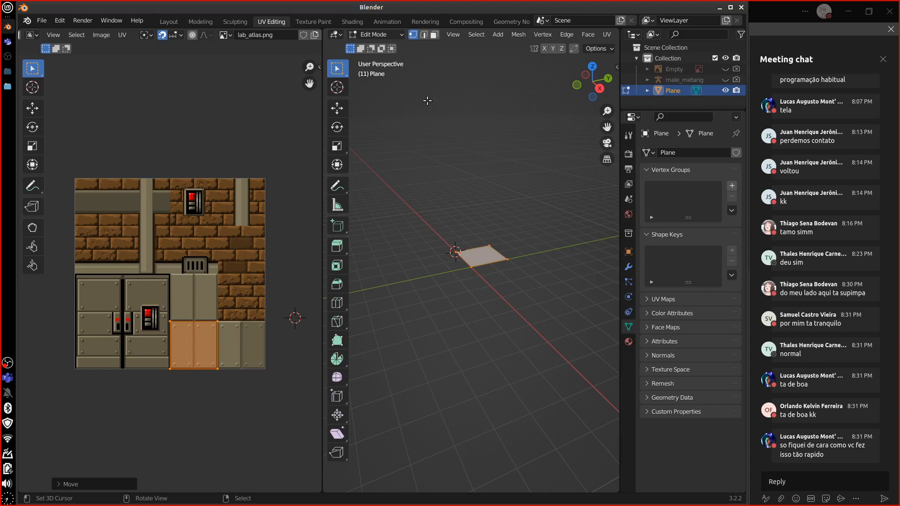
Step: Switch to Microsoft Teams, look through the chat list, reopen the meeting with its chat, and switch back to Blender
{"action": "left_click", "coordinate": [762, 12]}
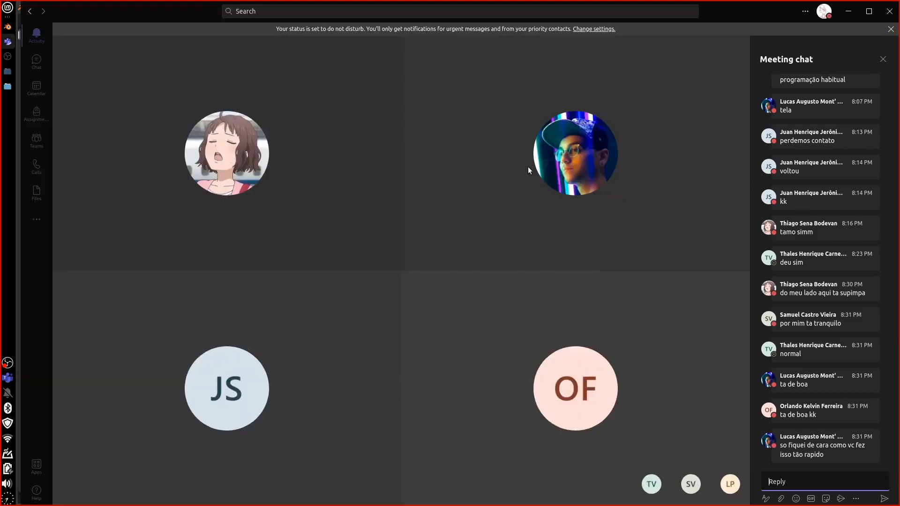
{"action": "left_click", "coordinate": [36, 59]}
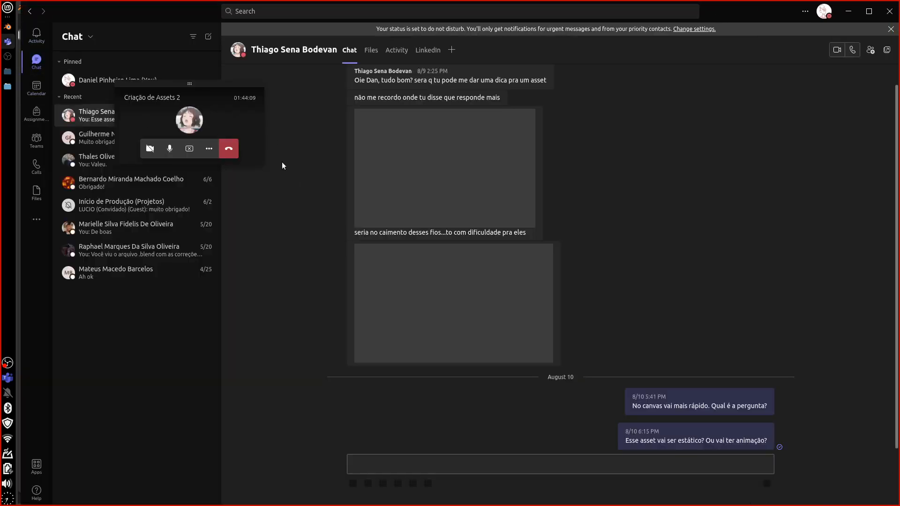
{"action": "left_click", "coordinate": [224, 111]}
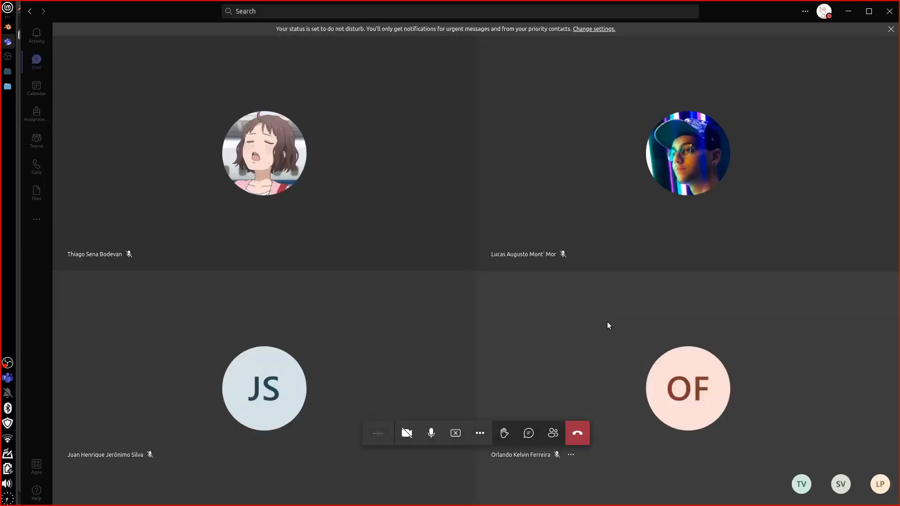
{"action": "left_click", "coordinate": [541, 431]}
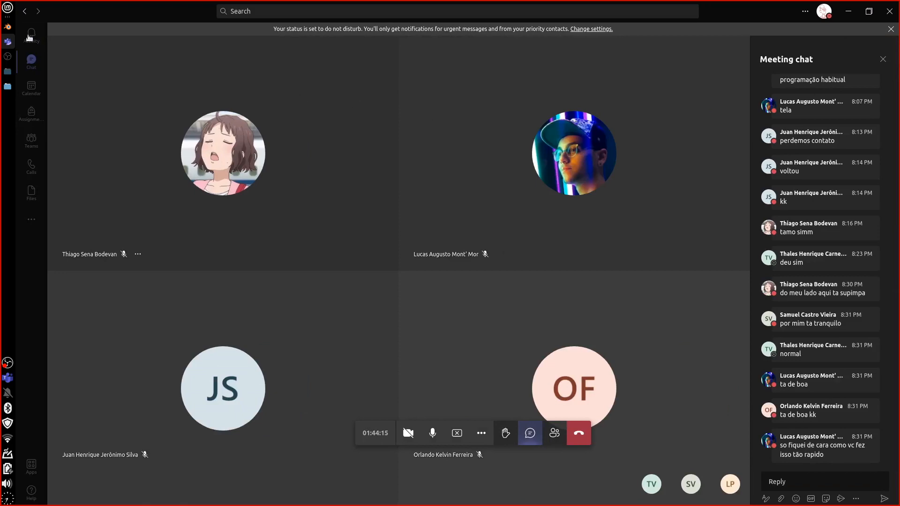
{"action": "left_click", "coordinate": [8, 27]}
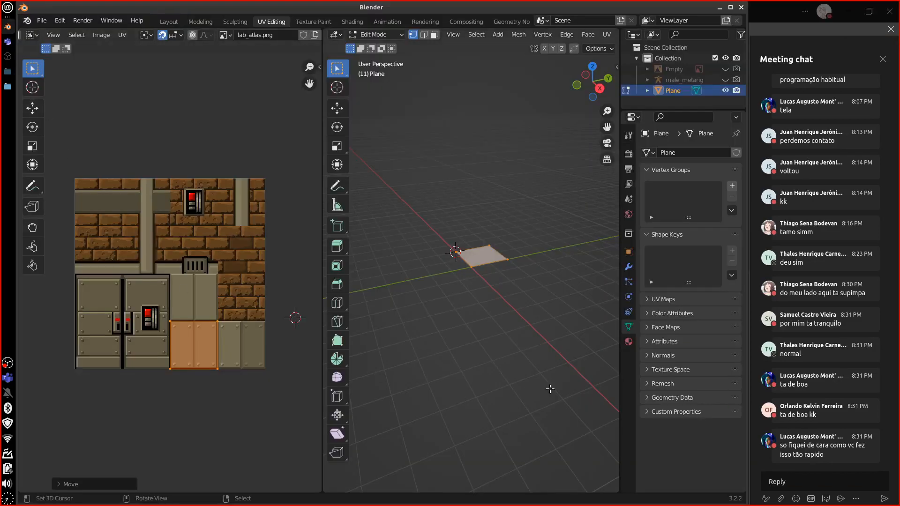
Step: Start a new General file and delete the default camera, cube and light
{"action": "left_click", "coordinate": [41, 20]}
{"action": "mouse_move", "coordinate": [112, 37]}
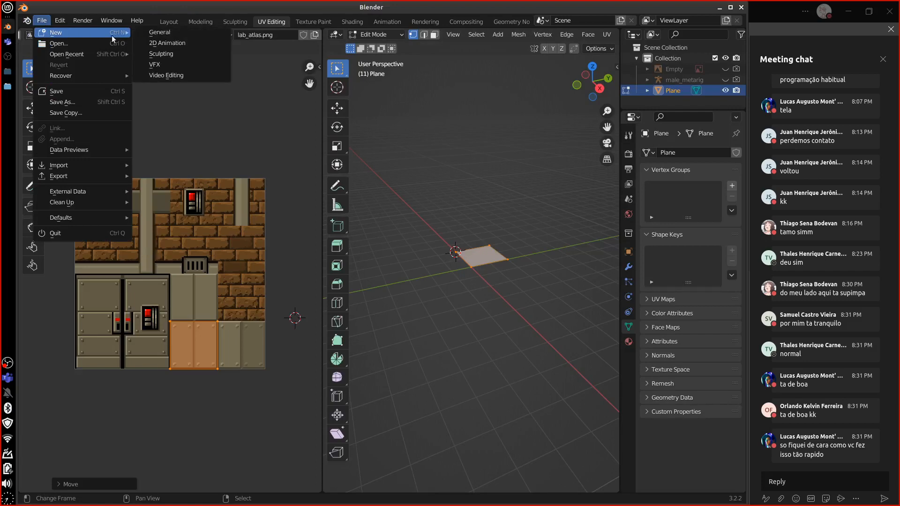
{"action": "left_click", "coordinate": [192, 33]}
{"action": "left_click", "coordinate": [334, 277]}
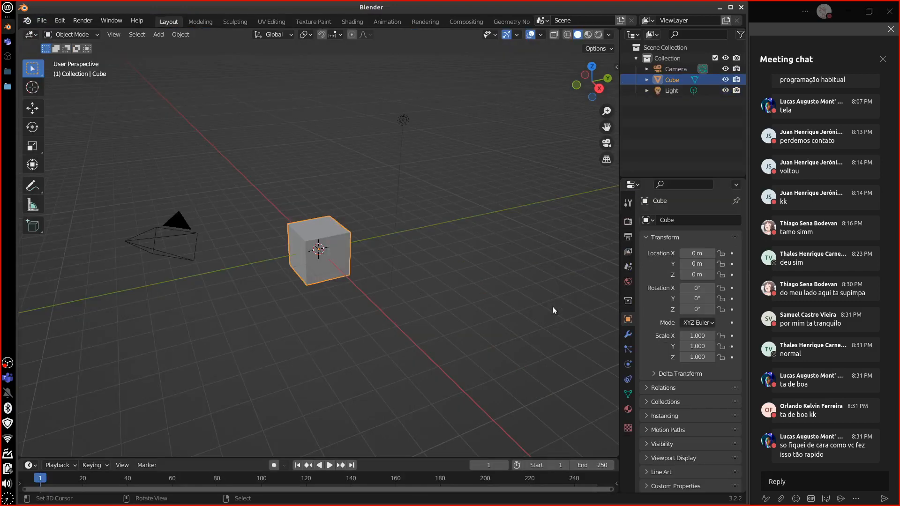
{"action": "key", "text": "a"}
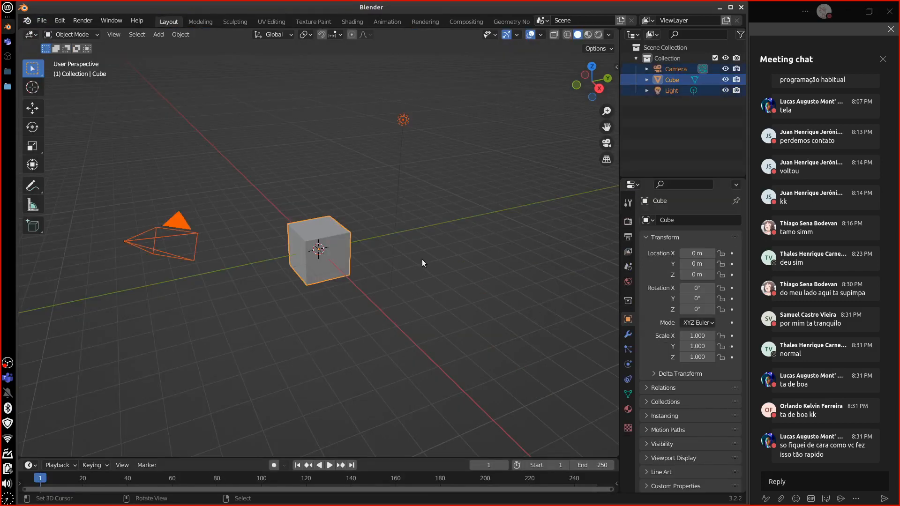
{"action": "key", "text": "Delete"}
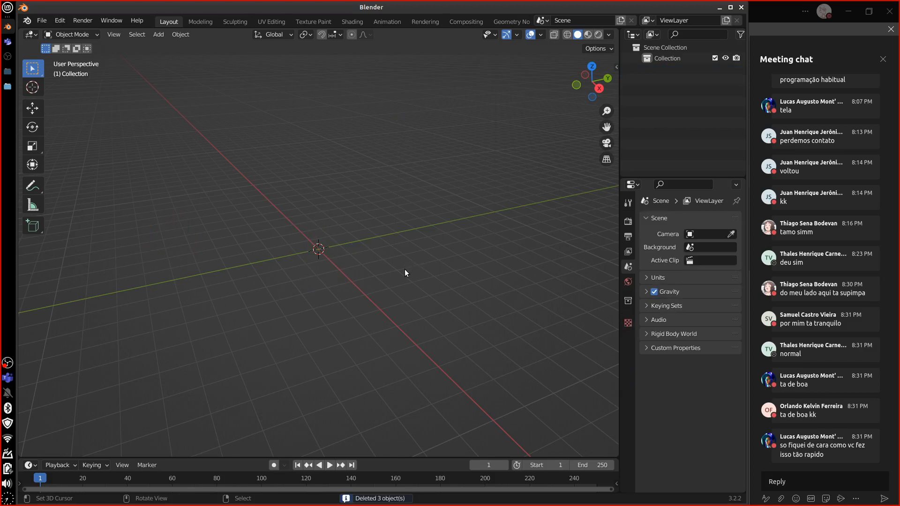
Step: In the top view, add a mesh plane at the world origin and enter Edit Mode
{"action": "key", "text": "KP_7"}
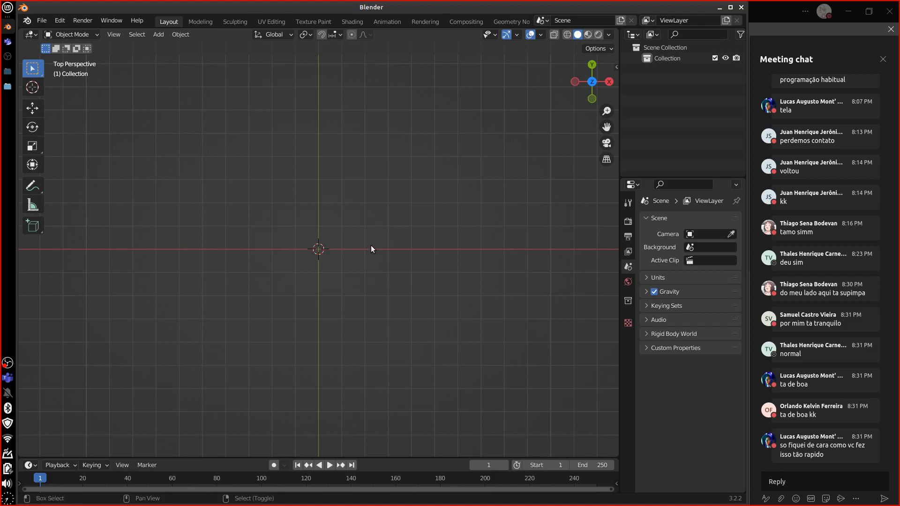
{"action": "key", "text": "shift+a"}
{"action": "mouse_move", "coordinate": [371, 245]}
{"action": "left_click", "coordinate": [440, 247]}
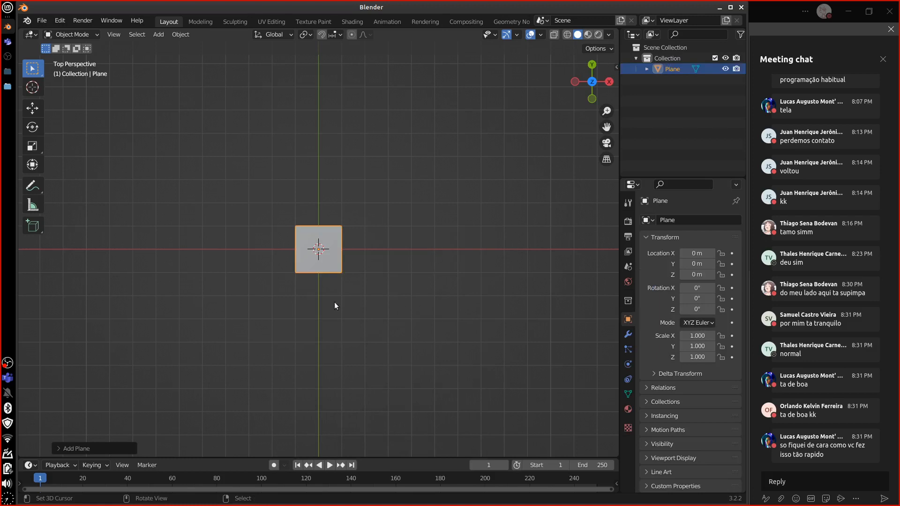
{"action": "key", "text": "Tab"}
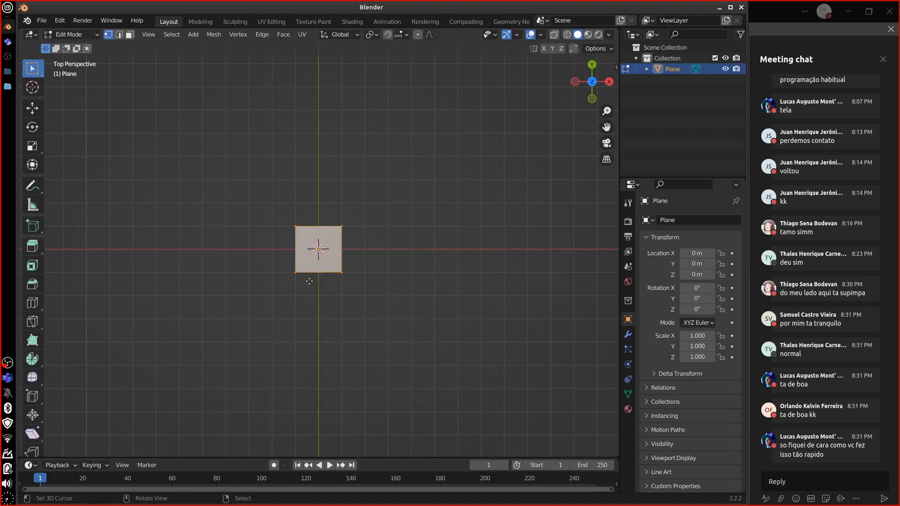
Step: Move the plane's geometry so its lower-left corner sits on the world origin, using Increment snapping with Absolute Grid Snap
{"action": "key", "text": "g"}
{"action": "left_click", "coordinate": [333, 256]}
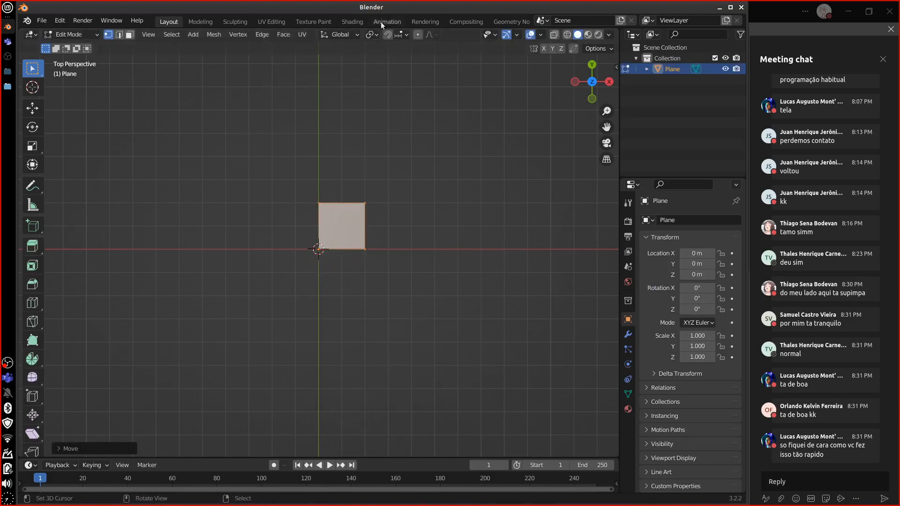
{"action": "left_click", "coordinate": [403, 39]}
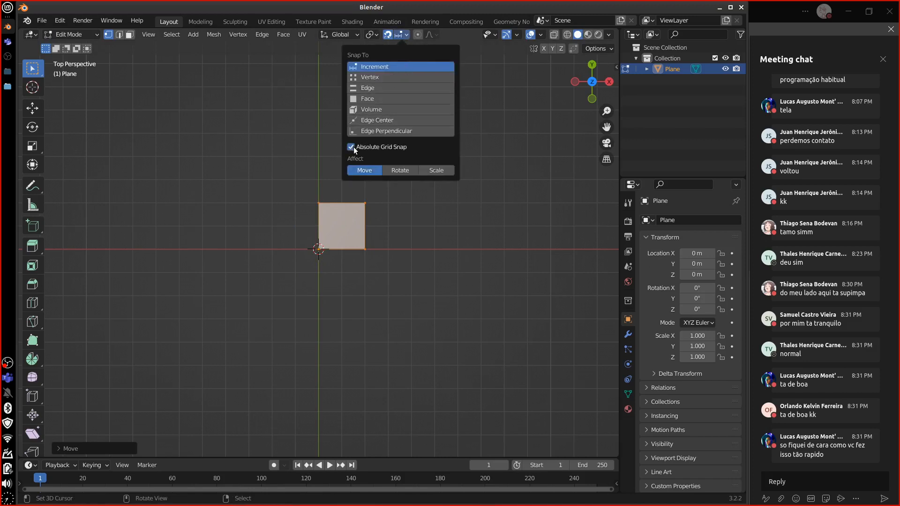
Step: In the UV Editing workspace, open the image lab_atlas.png from the model_aulas folder behind the plane's UVs
{"action": "left_click", "coordinate": [273, 21]}
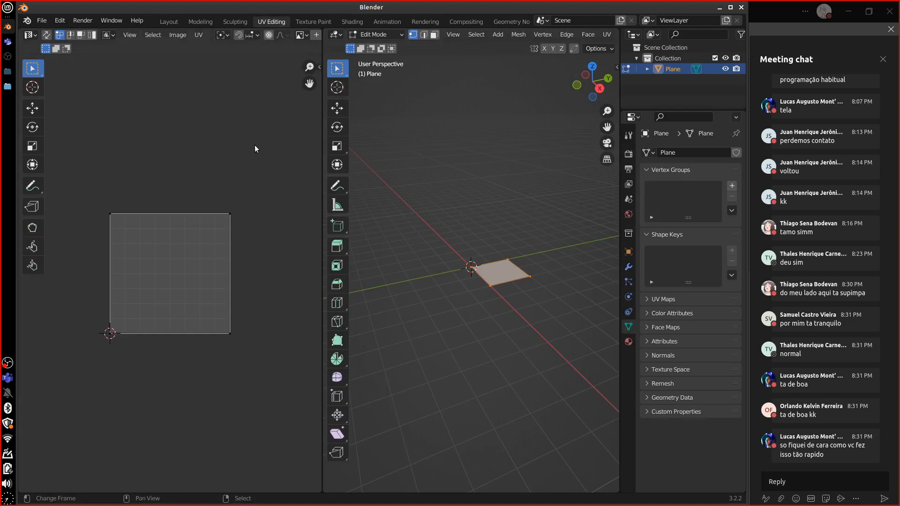
{"action": "scroll", "coordinate": [284, 38], "scroll_direction": "down", "scroll_amount": 5}
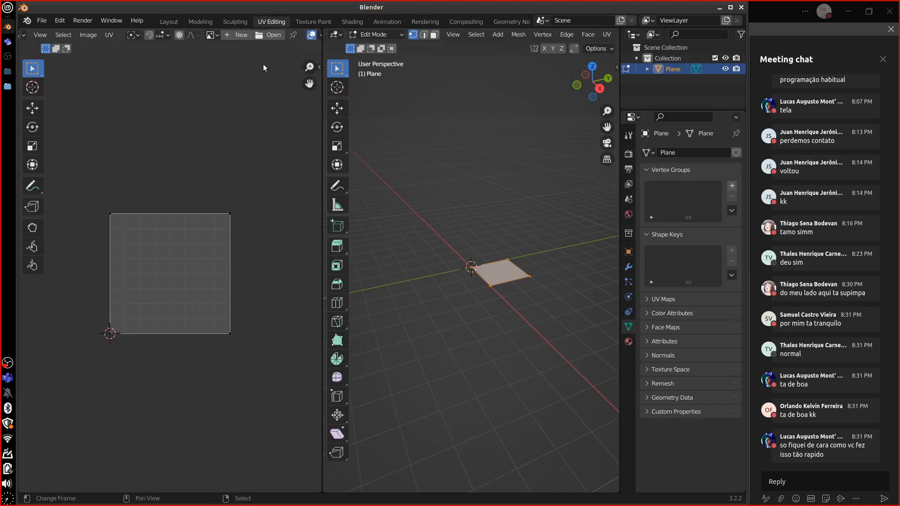
{"action": "left_click", "coordinate": [266, 35]}
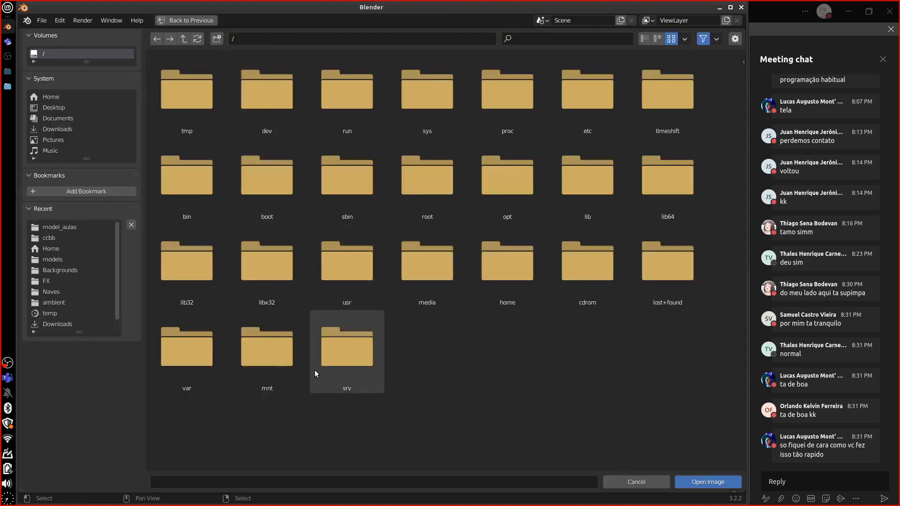
{"action": "left_click", "coordinate": [85, 228]}
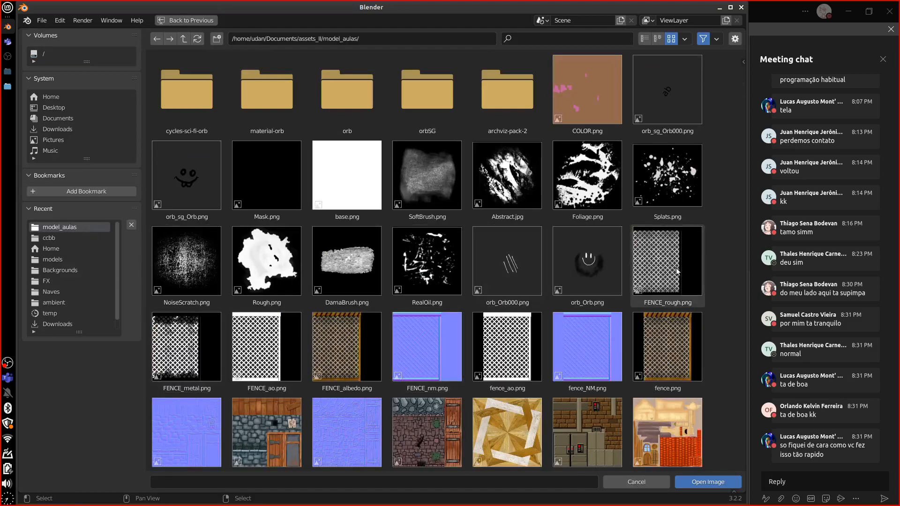
{"action": "left_click", "coordinate": [588, 424]}
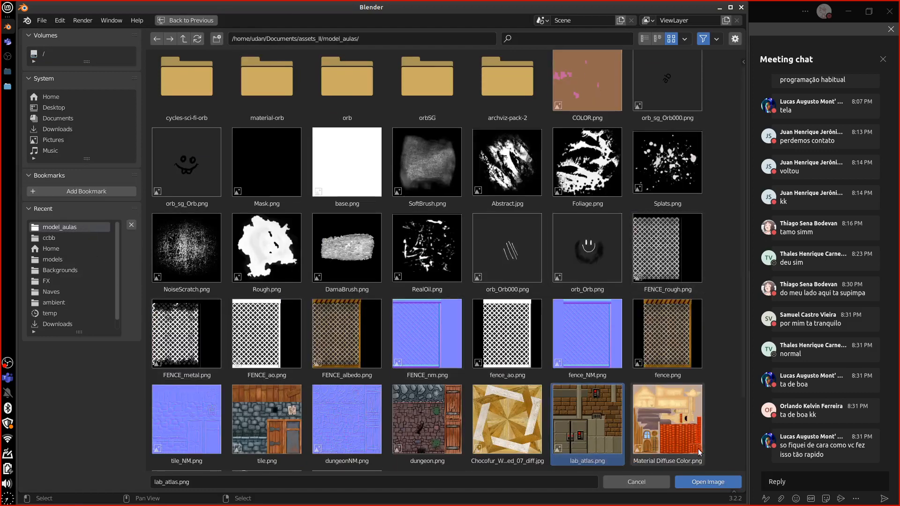
{"action": "left_click", "coordinate": [708, 483]}
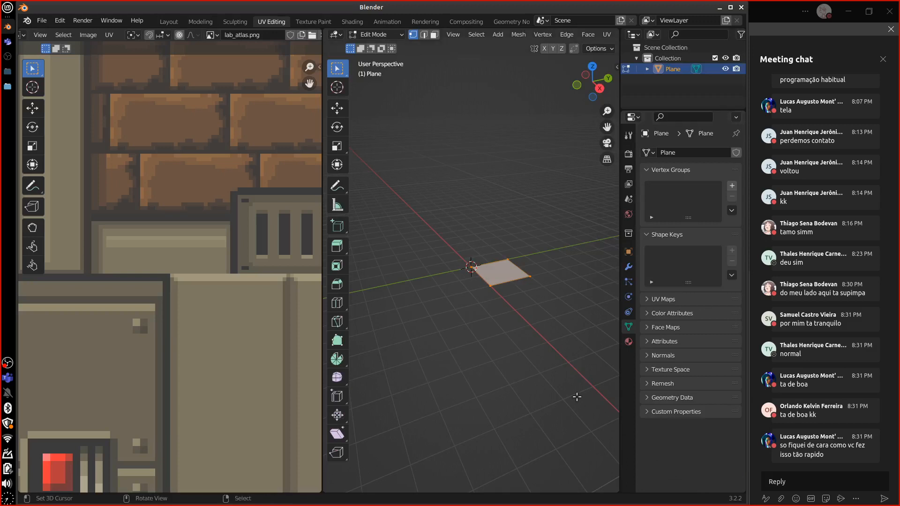
{"action": "scroll", "coordinate": [300, 275], "scroll_direction": "down", "scroll_amount": 10}
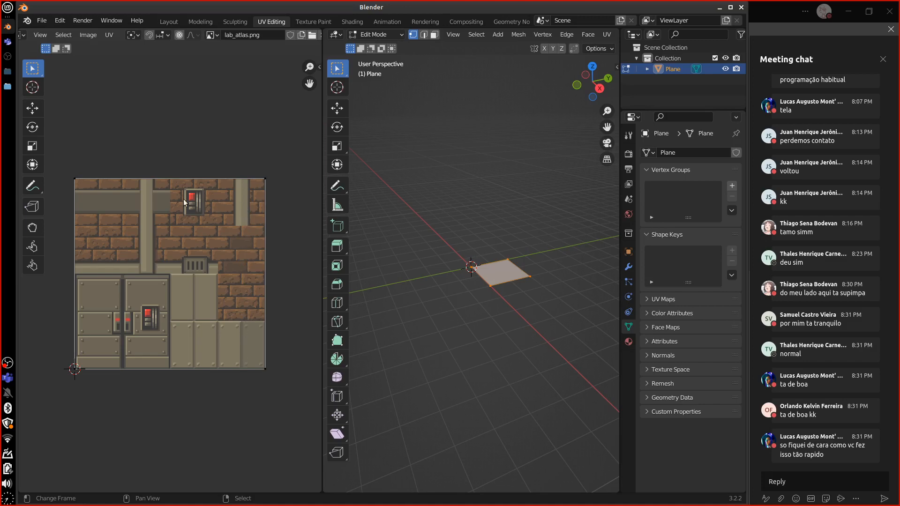
Step: Scale all of the plane's UVs by 0.25
{"action": "key", "text": "a"}
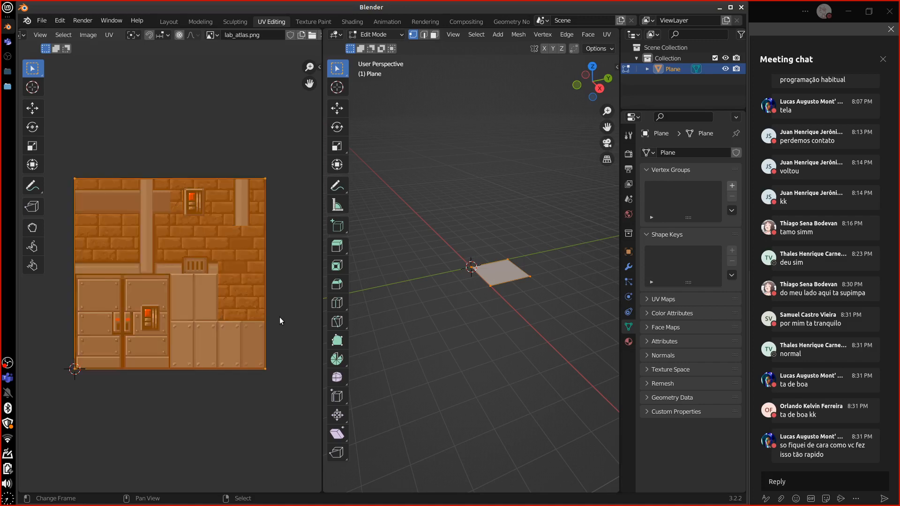
{"action": "type", "text": "s0."}
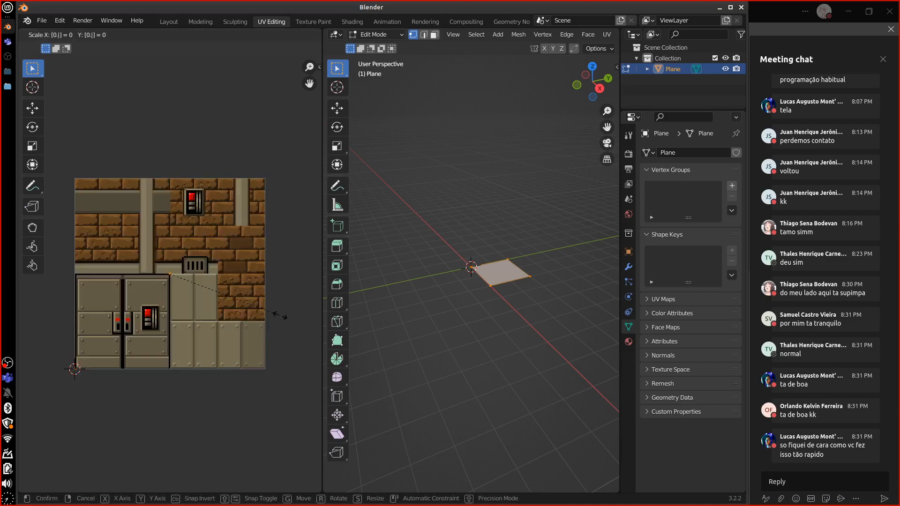
{"action": "type", "text": "25"}
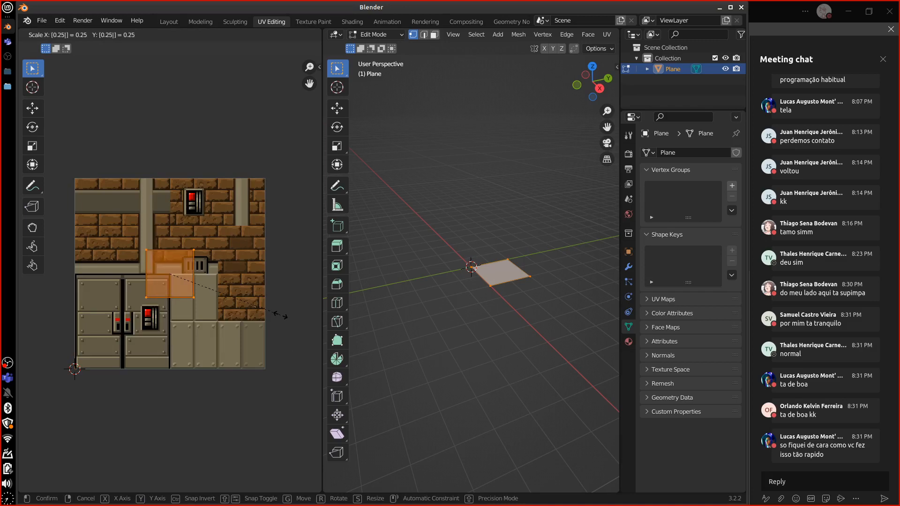
{"action": "key", "text": "Return"}
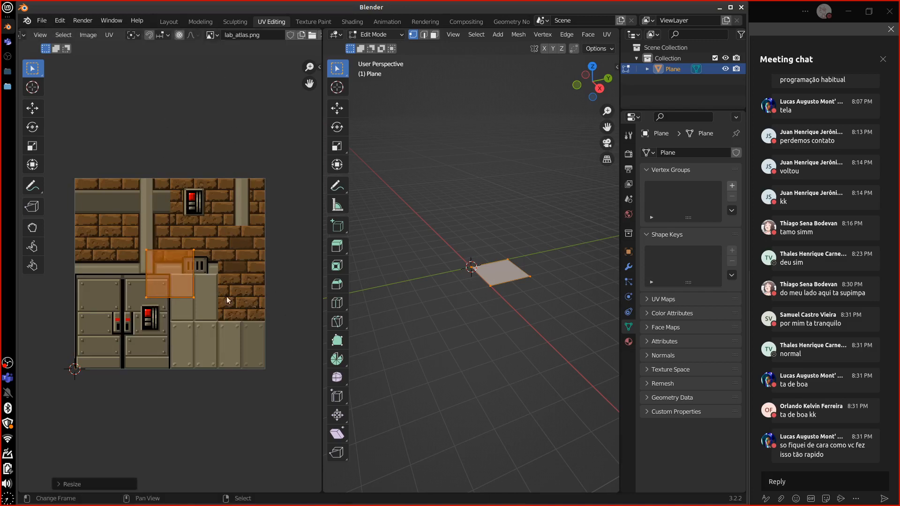
{"action": "key", "text": "s"}
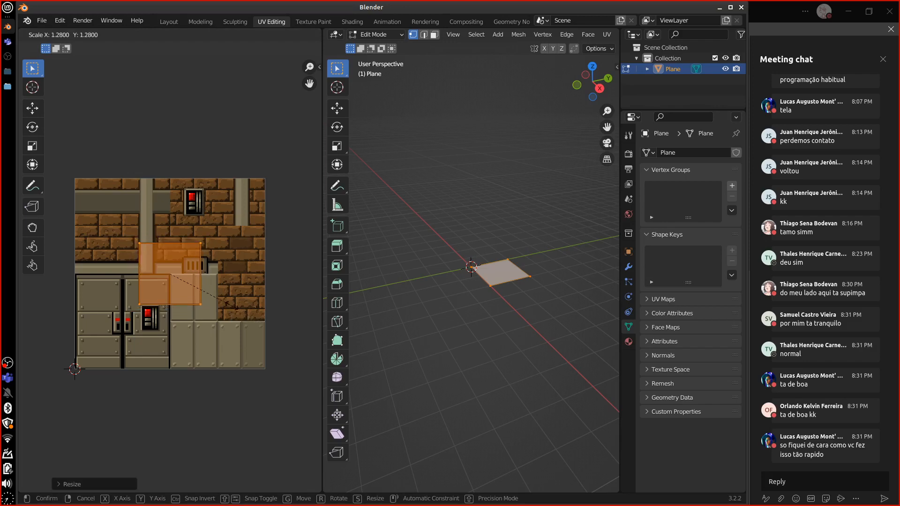
{"action": "key", "text": "Escape"}
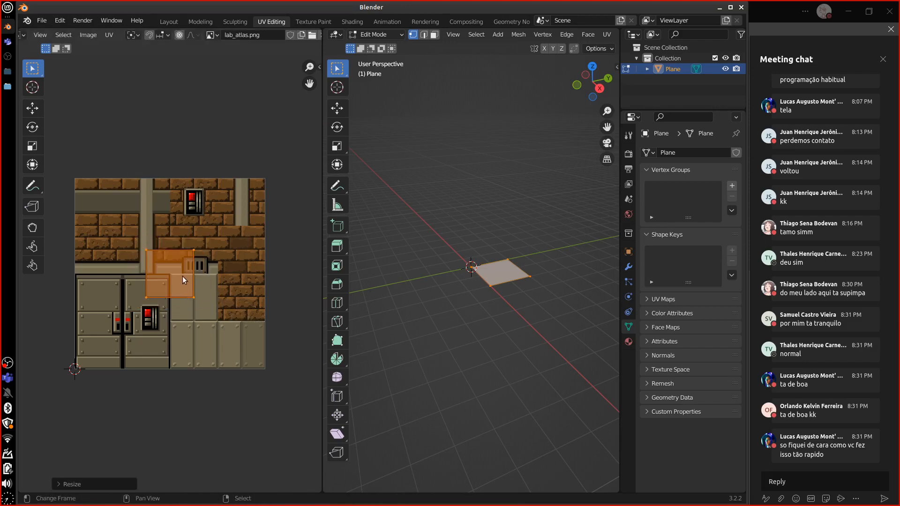
Step: Enable UV snapping and move the UVs 0.125 in X and -0.125 in Y onto the plain metal panel tile
{"action": "key", "text": "g"}
{"action": "key", "text": "Escape"}
{"action": "left_click", "coordinate": [149, 34]}
{"action": "key", "text": "g"}
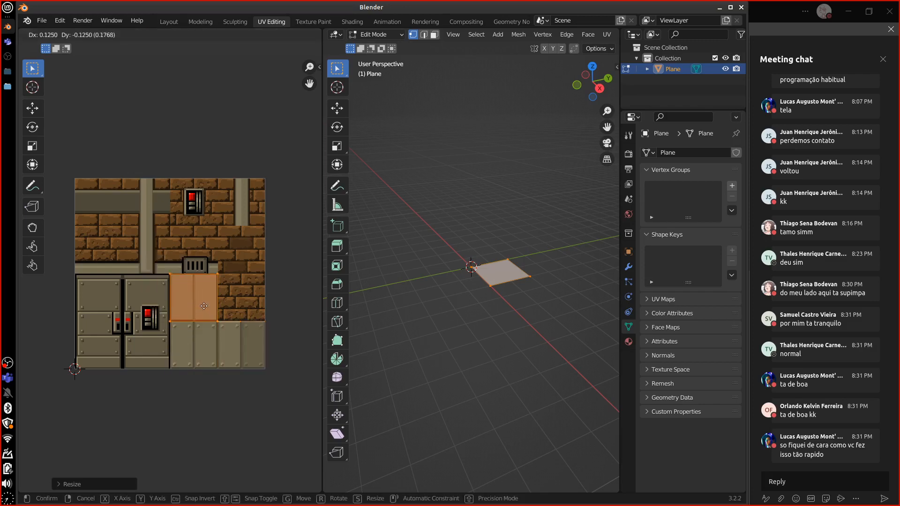
{"action": "left_click", "coordinate": [206, 301]}
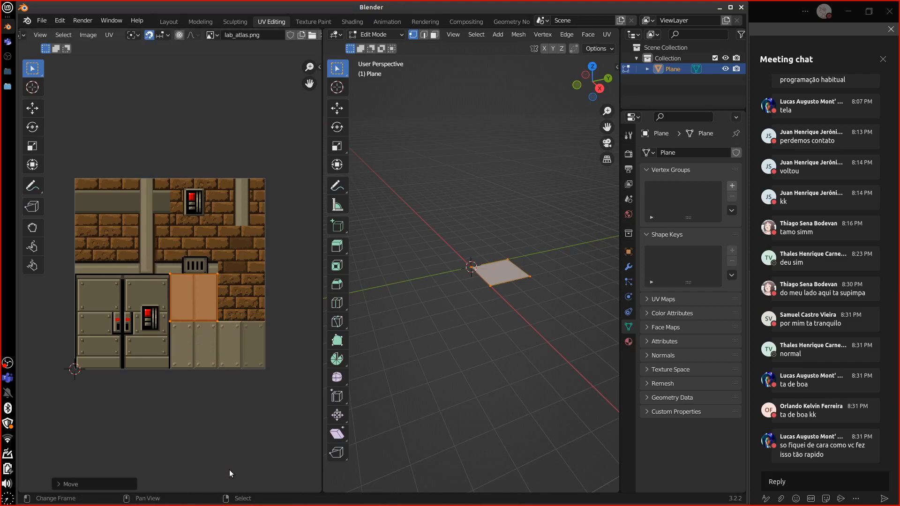
{"action": "middle_click_drag", "start_coordinate": [224, 416], "coordinate": [223, 398]}
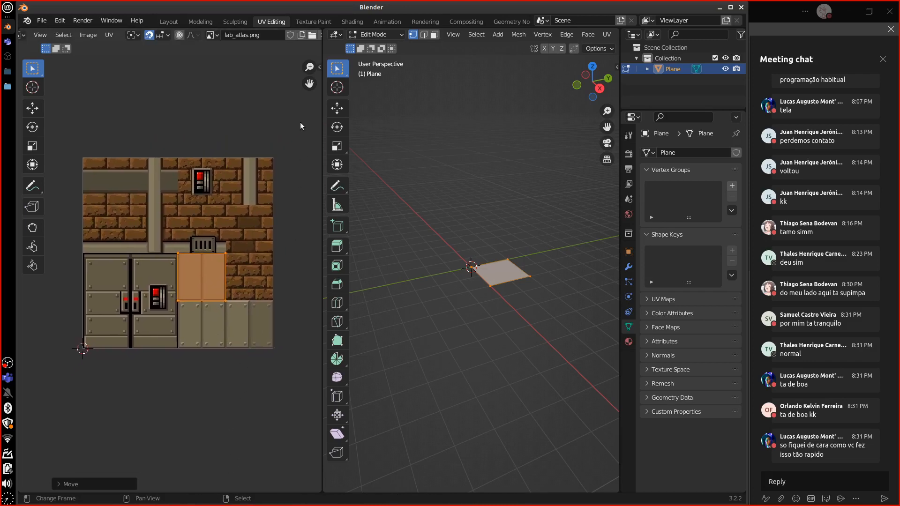
Step: Add an Image Texture node using lab_atlas.png to the plane's material and connect its Color output to the Principled BSDF's Base Color
{"action": "left_click", "coordinate": [352, 21]}
{"action": "scroll", "coordinate": [381, 336], "scroll_direction": "up", "scroll_amount": 3}
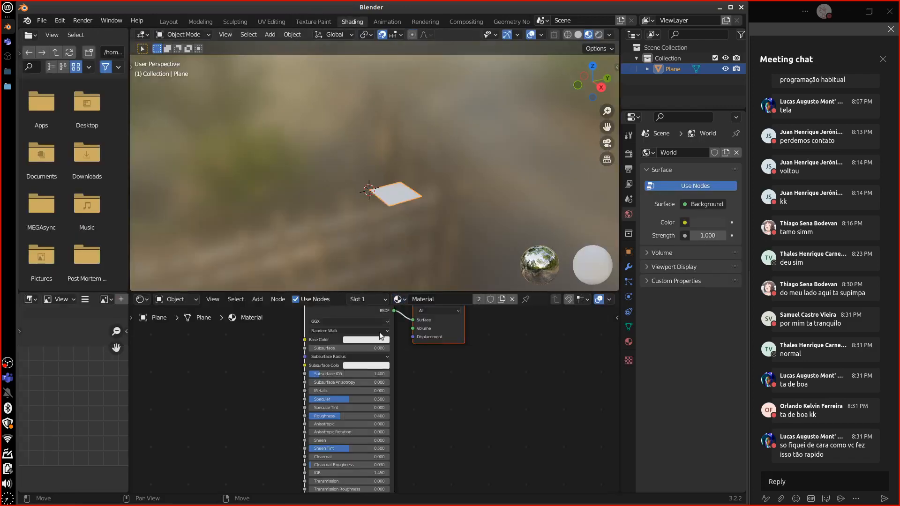
{"action": "middle_click_drag", "start_coordinate": [298, 390], "coordinate": [308, 397]}
{"action": "key", "text": "shift+a"}
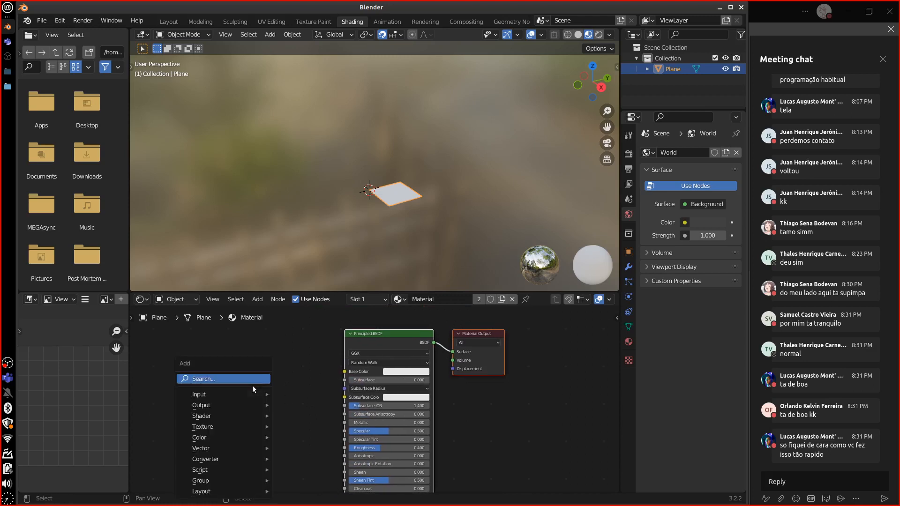
{"action": "mouse_move", "coordinate": [236, 424]}
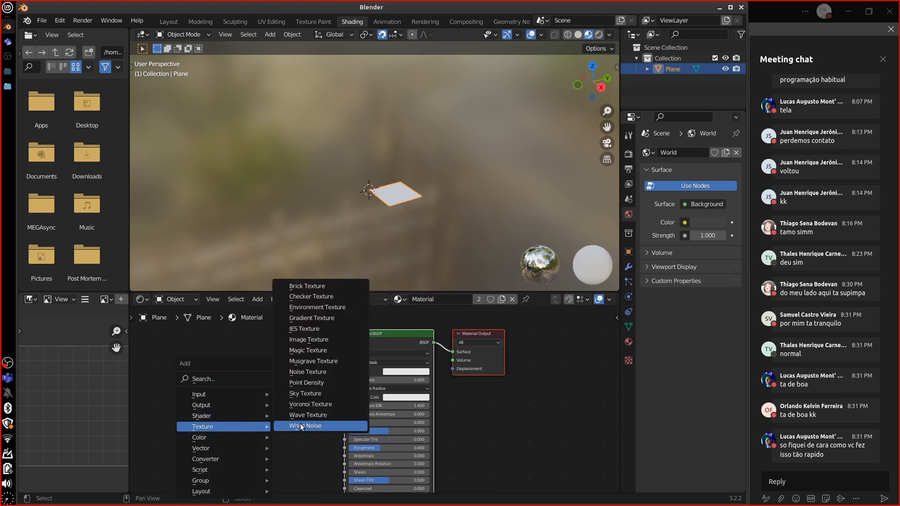
{"action": "left_click", "coordinate": [319, 340]}
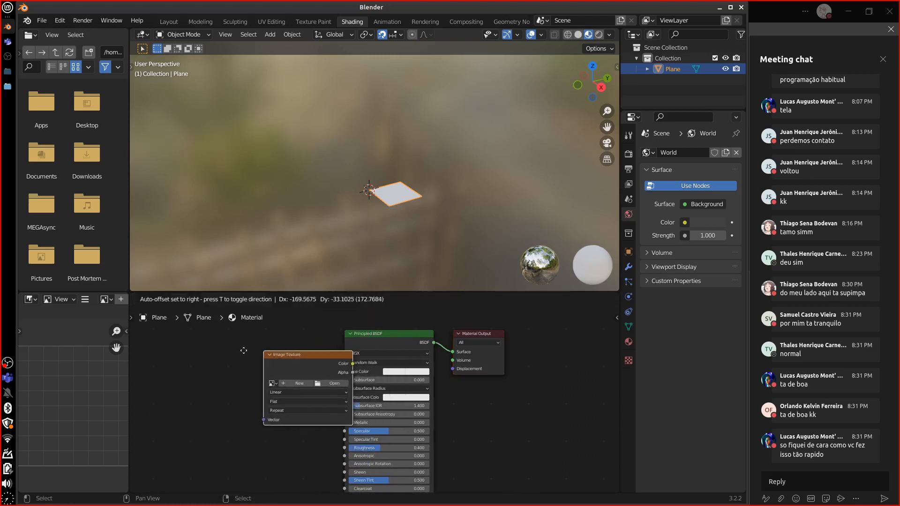
{"action": "left_click", "coordinate": [208, 338]}
{"action": "left_click_drag", "start_coordinate": [318, 351], "coordinate": [344, 370]}
{"action": "left_click", "coordinate": [237, 371]}
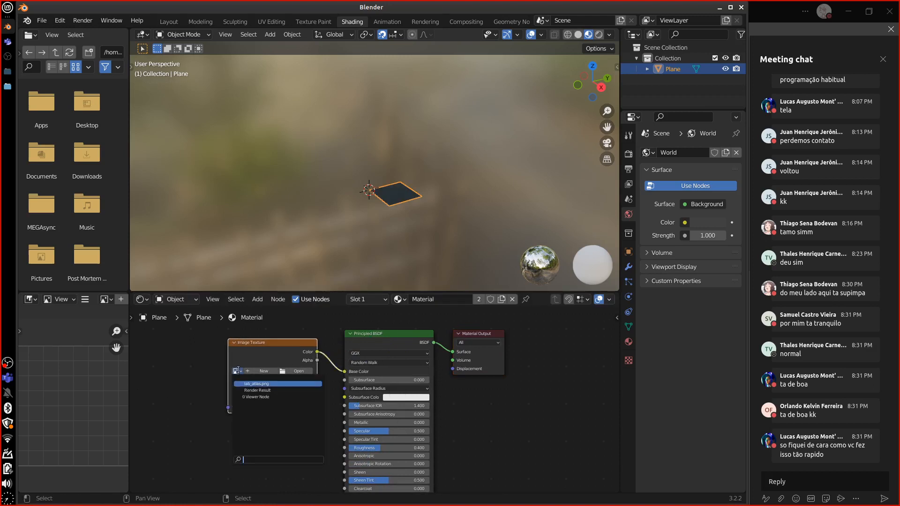
{"action": "left_click", "coordinate": [275, 384]}
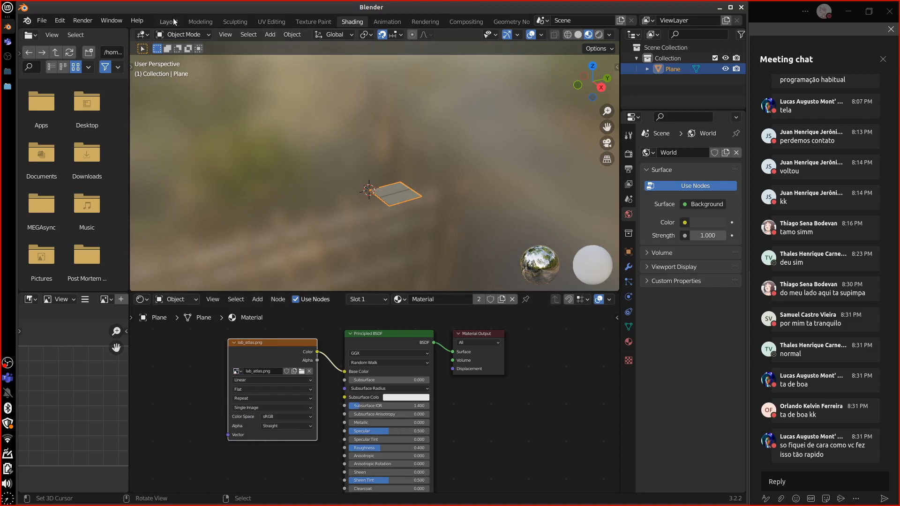
Step: In the Modeling workspace, set the solid viewport shading color to Texture
{"action": "left_click", "coordinate": [211, 21]}
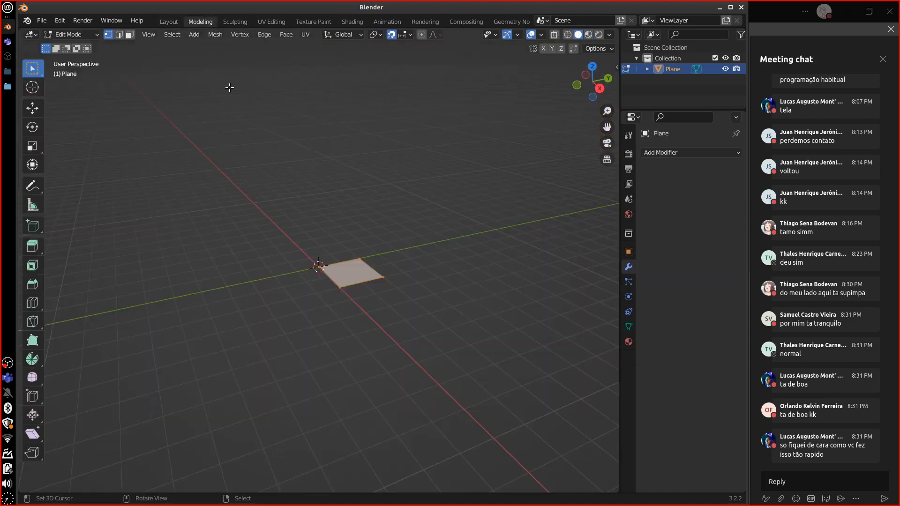
{"action": "left_click", "coordinate": [609, 35]}
{"action": "left_click", "coordinate": [644, 177]}
{"action": "mouse_move", "coordinate": [465, 321]}
{"action": "middle_mouse_down"}
{"action": "mouse_move", "coordinate": [457, 338]}
{"action": "mouse_move", "coordinate": [454, 312]}
{"action": "middle_mouse_up"}
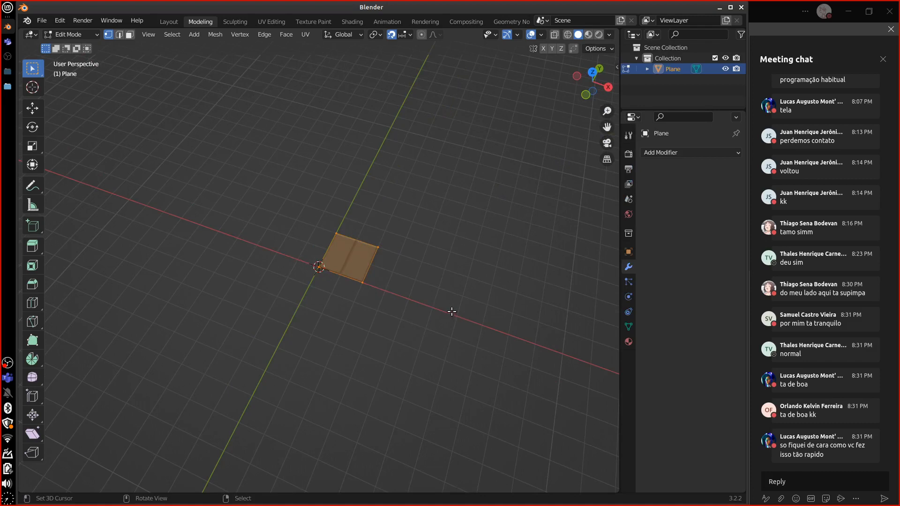
Step: View the plane from the top and set the solid viewport lighting to Flat
{"action": "key", "text": "KP_7"}
{"action": "scroll", "coordinate": [436, 297], "scroll_direction": "up", "scroll_amount": 2}
{"action": "scroll", "coordinate": [436, 298], "scroll_direction": "up", "scroll_amount": 4}
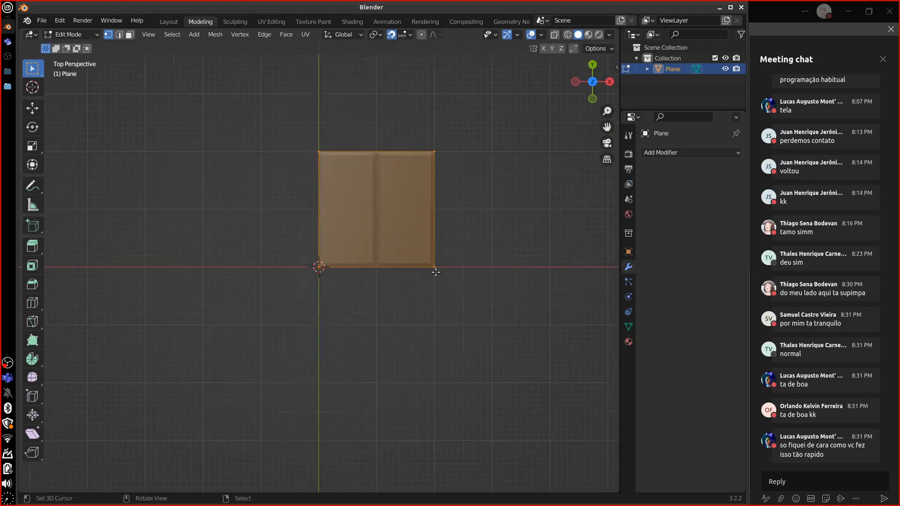
{"action": "middle_click_drag", "start_coordinate": [486, 227], "coordinate": [453, 250], "text": "shift"}
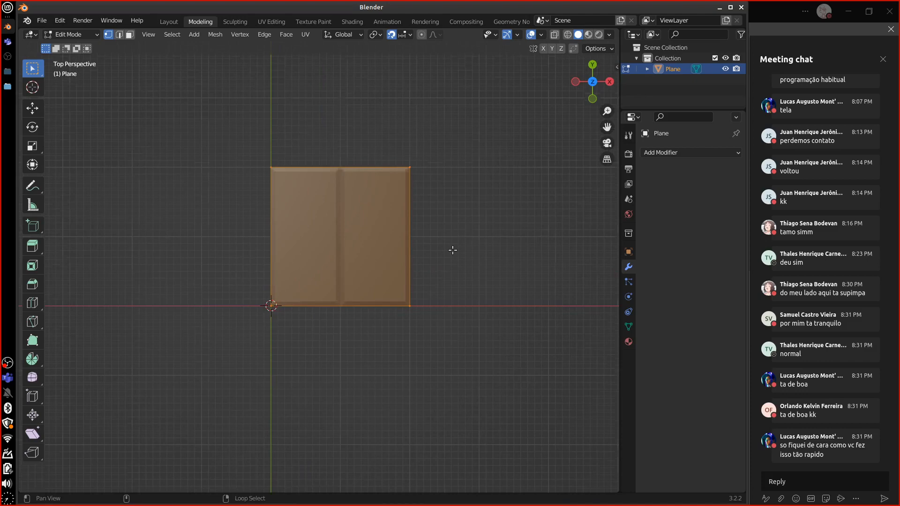
{"action": "left_click", "coordinate": [609, 34]}
{"action": "left_click", "coordinate": [645, 85]}
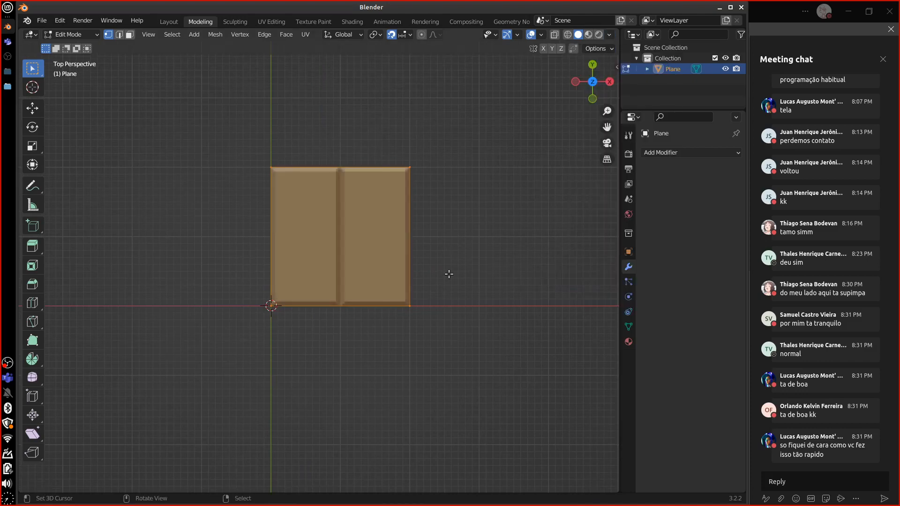
Step: In Object Mode, duplicate the plane and place the copy 2 m along the X axis
{"action": "key", "text": "Tab"}
{"action": "middle_click_drag", "start_coordinate": [438, 296], "coordinate": [398, 320], "text": "shift"}
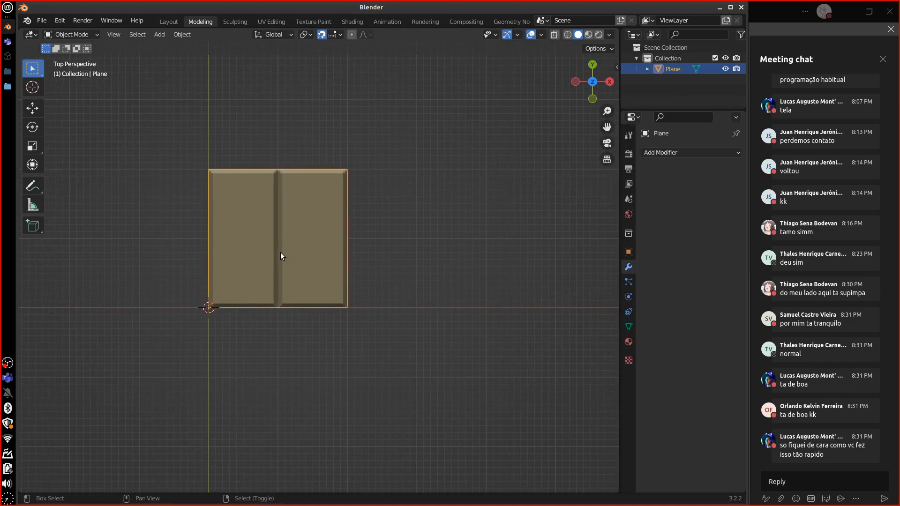
{"action": "key", "text": "shift+d"}
{"action": "key", "text": "x"}
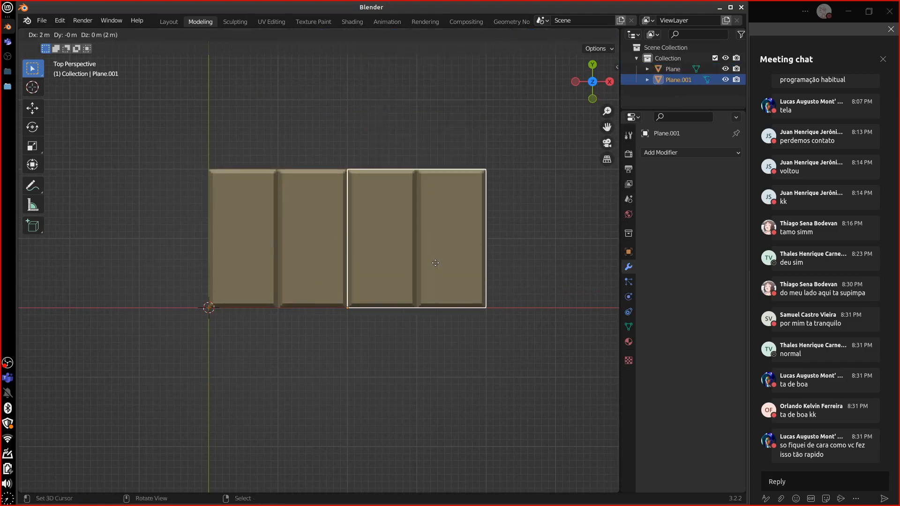
{"action": "left_click", "coordinate": [429, 196]}
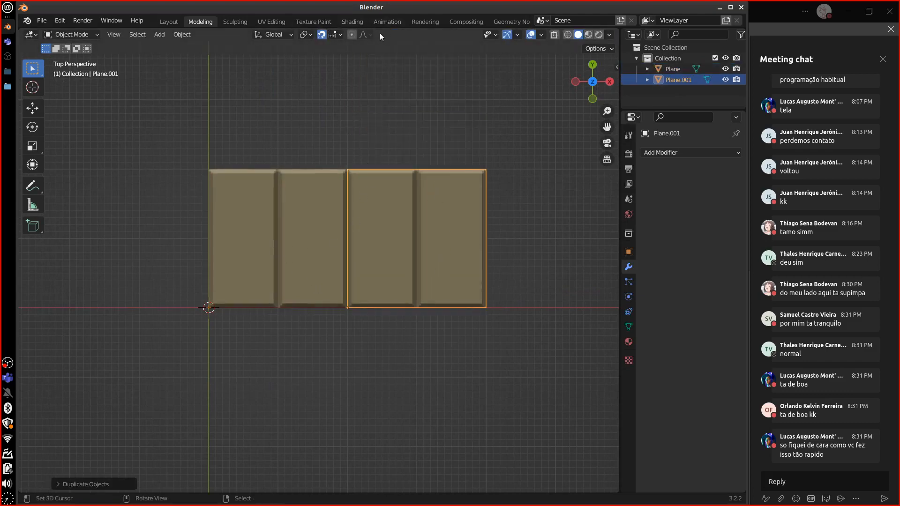
Step: In the UV Editing workspace, move the duplicated plane's UVs one tile down onto the riveted metal panel tile
{"action": "left_click", "coordinate": [277, 22]}
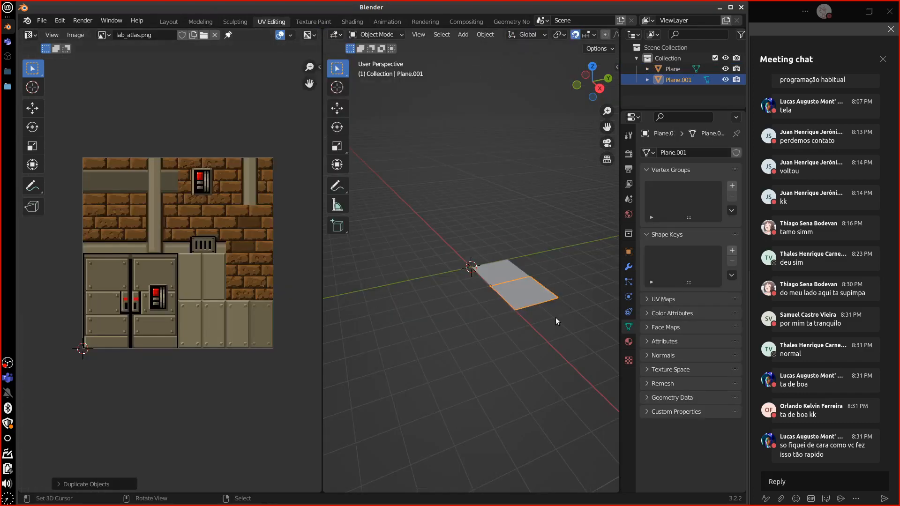
{"action": "key", "text": "Tab"}
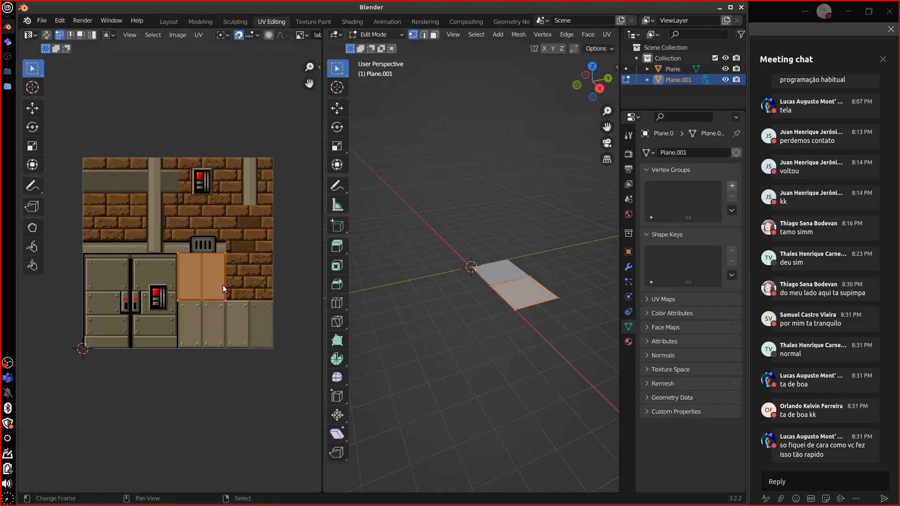
{"action": "key", "text": "g"}
{"action": "left_click", "coordinate": [217, 330]}
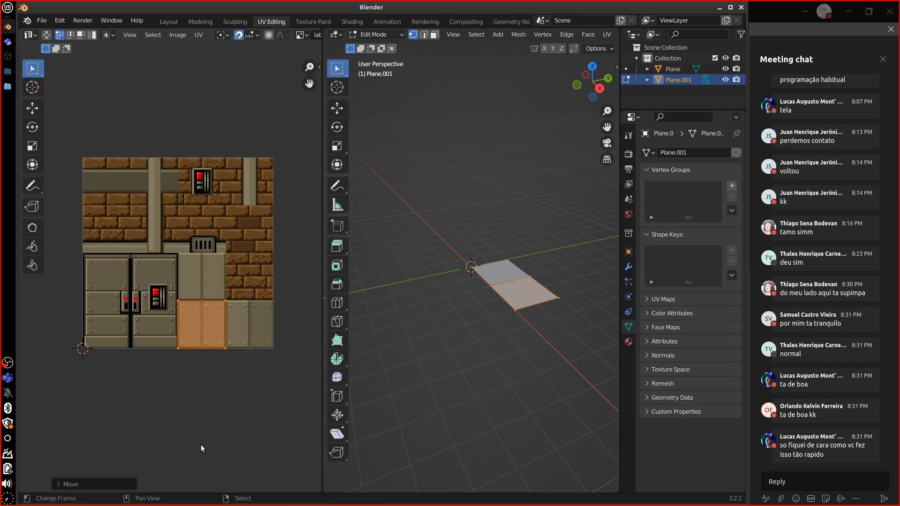
Step: In the Layout workspace, split the 3D viewport vertically and turn the new area beside it into a UV Editor
{"action": "left_click", "coordinate": [169, 22]}
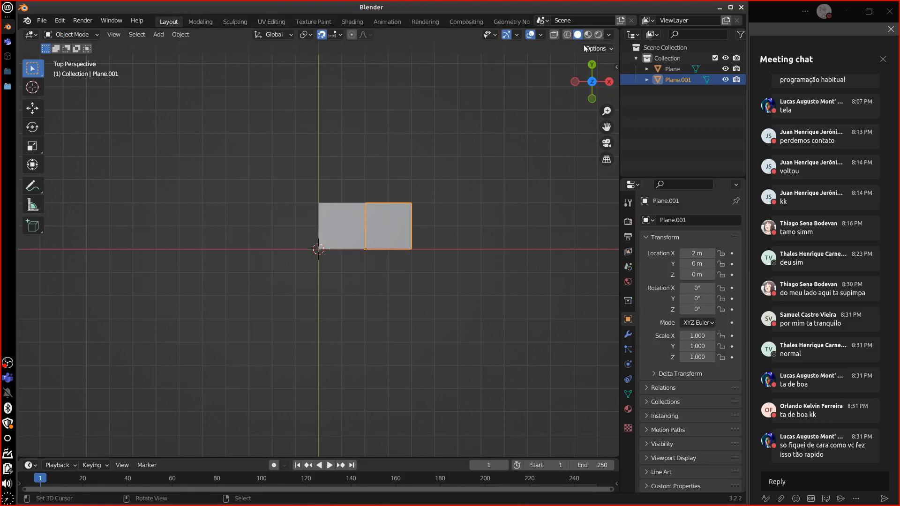
{"action": "left_click_drag", "start_coordinate": [616, 30], "coordinate": [418, 70]}
{"action": "left_click", "coordinate": [430, 34]}
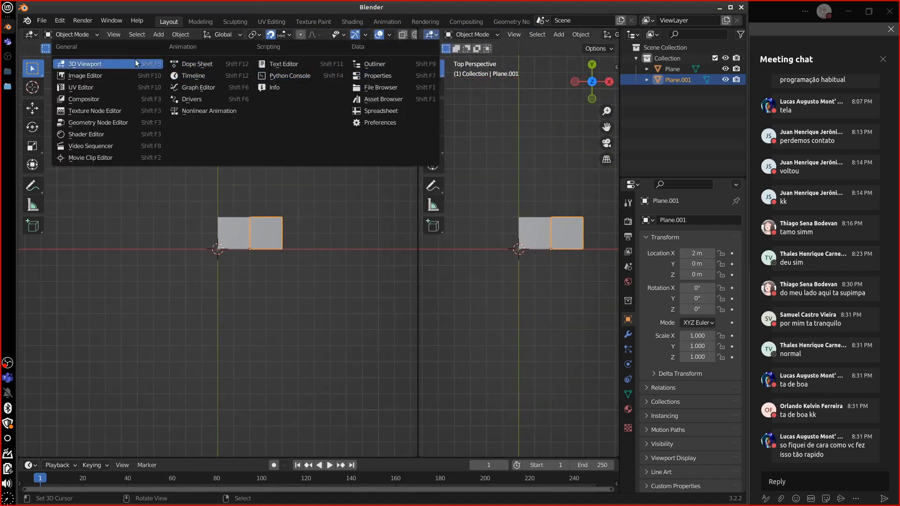
{"action": "left_click", "coordinate": [120, 77]}
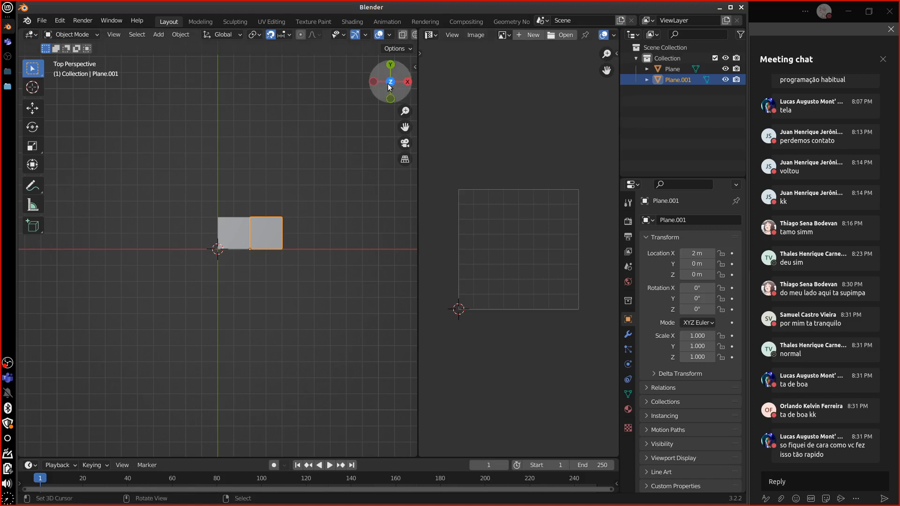
Step: Set the Layout workspace's solid viewport shading color to Texture
{"action": "scroll", "coordinate": [397, 36], "scroll_direction": "down", "scroll_amount": 3}
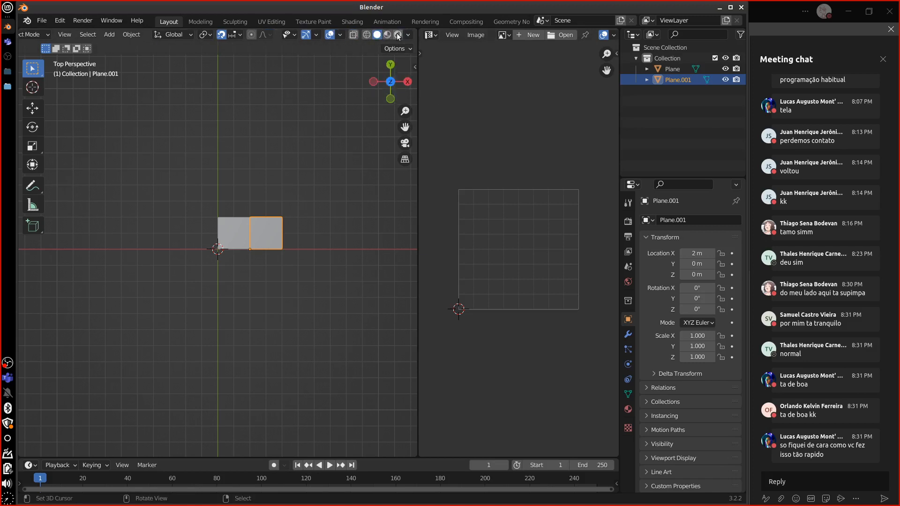
{"action": "left_click", "coordinate": [409, 35]}
{"action": "left_click", "coordinate": [450, 177]}
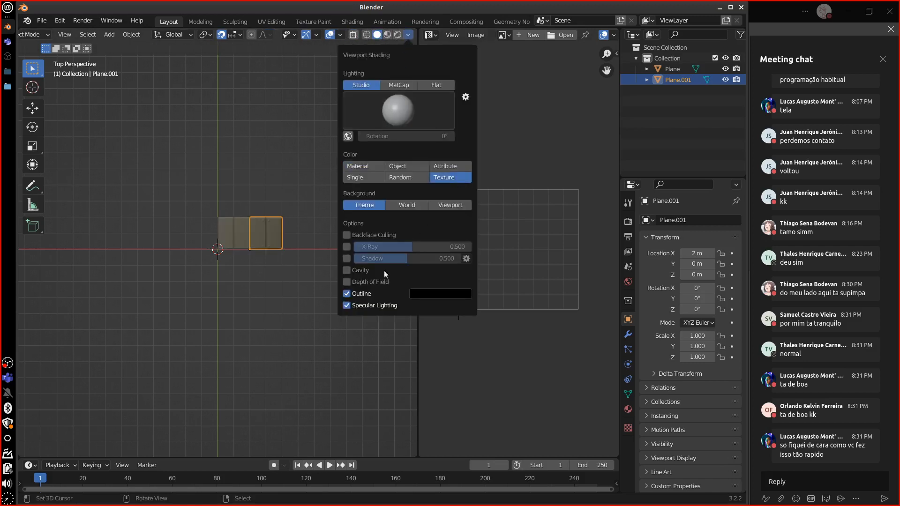
Step: Duplicate the riveted metal panel plane in the top view
{"action": "scroll", "coordinate": [350, 265], "scroll_direction": "up", "scroll_amount": 4}
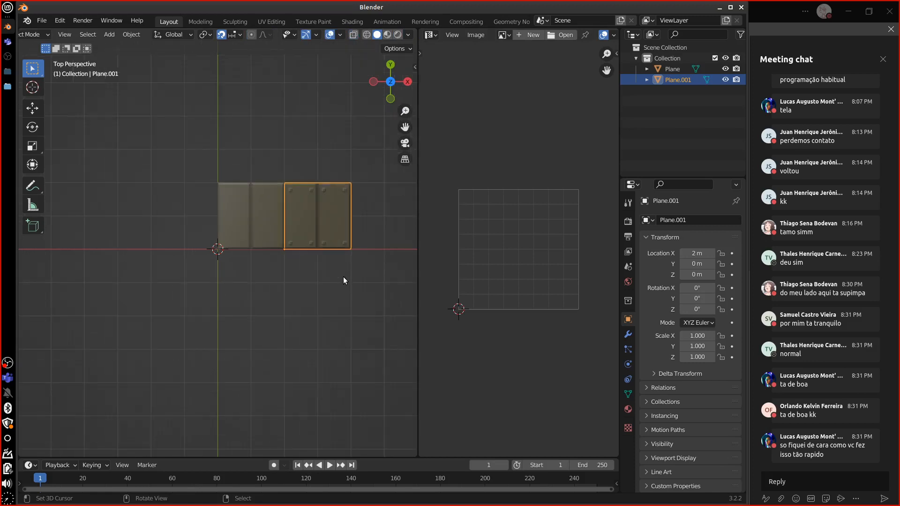
{"action": "middle_click_drag", "start_coordinate": [350, 291], "coordinate": [212, 353], "text": "shift"}
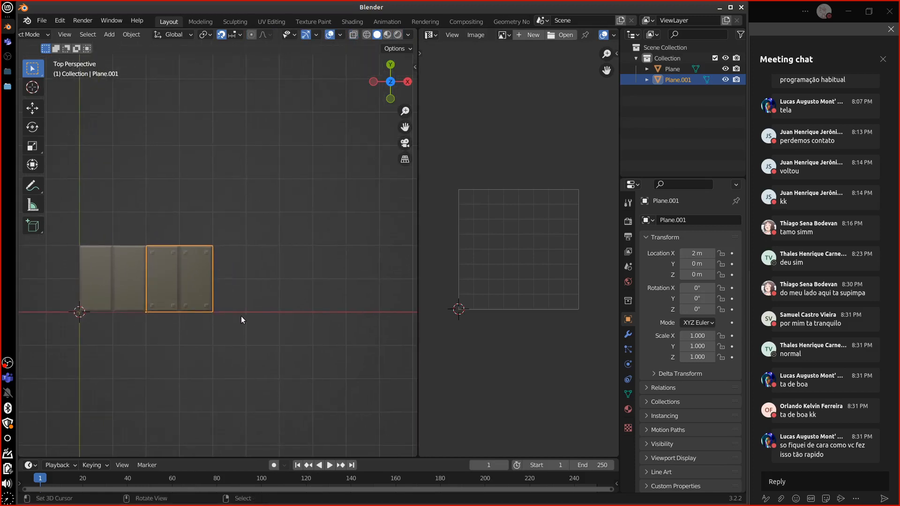
{"action": "key", "text": "shift+d"}
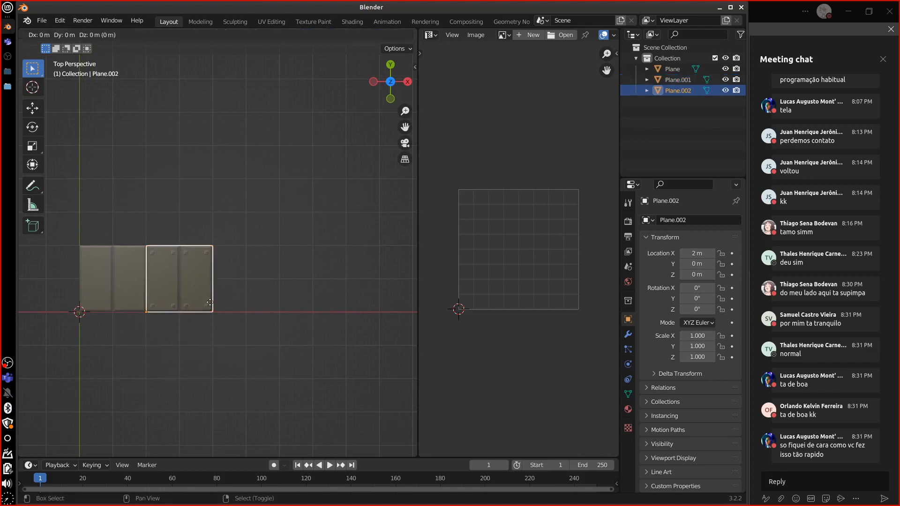
Step: Place the duplicated floor tile at X 4 m and move its UVs onto the atlas's bottom-right riveted metal panel
{"action": "left_click", "coordinate": [275, 301]}
{"action": "key", "text": "Tab"}
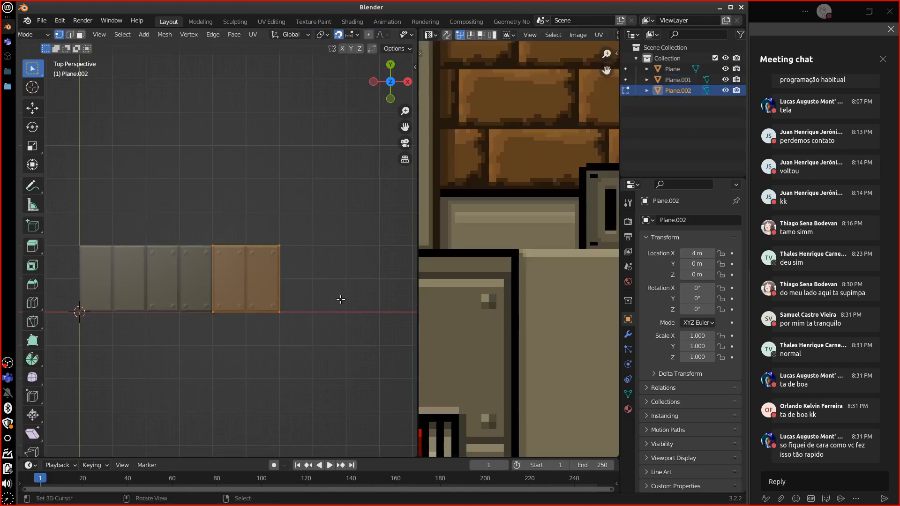
{"action": "middle_click_drag", "start_coordinate": [575, 324], "coordinate": [531, 266]}
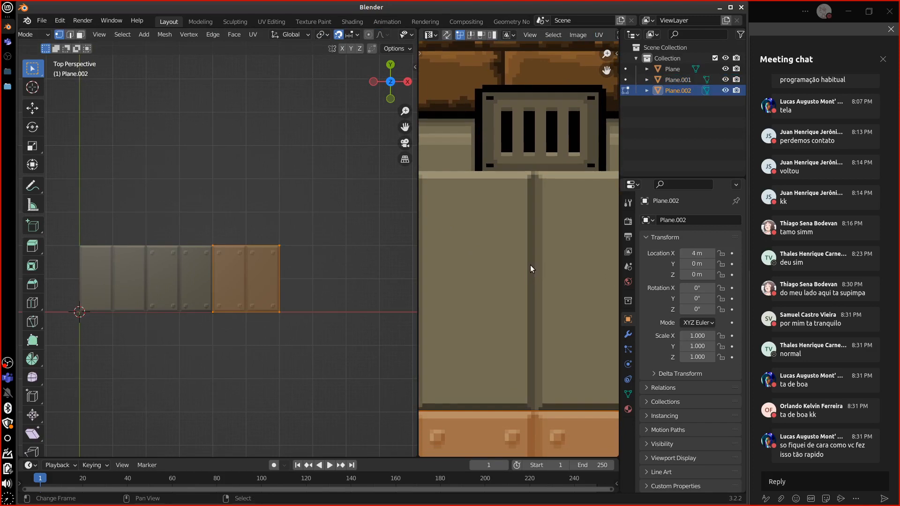
{"action": "scroll", "coordinate": [530, 265], "scroll_direction": "down", "scroll_amount": 8}
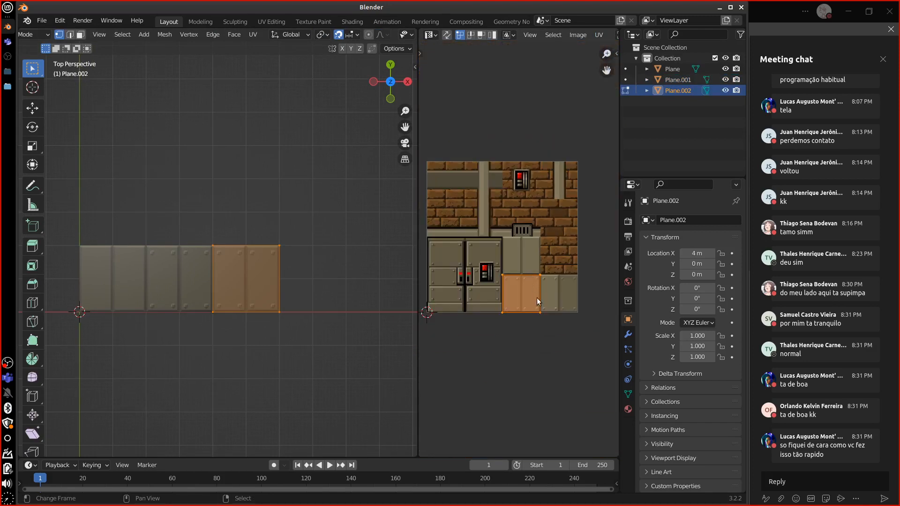
{"action": "scroll", "coordinate": [536, 297], "scroll_direction": "up", "scroll_amount": 2}
{"action": "middle_click_drag", "start_coordinate": [559, 334], "coordinate": [483, 322]}
{"action": "key", "text": "g"}
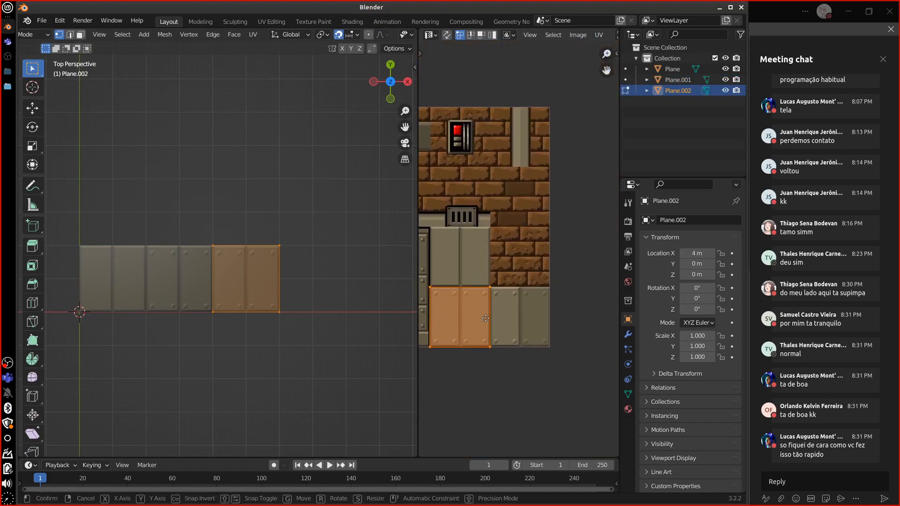
{"action": "left_click", "coordinate": [543, 317]}
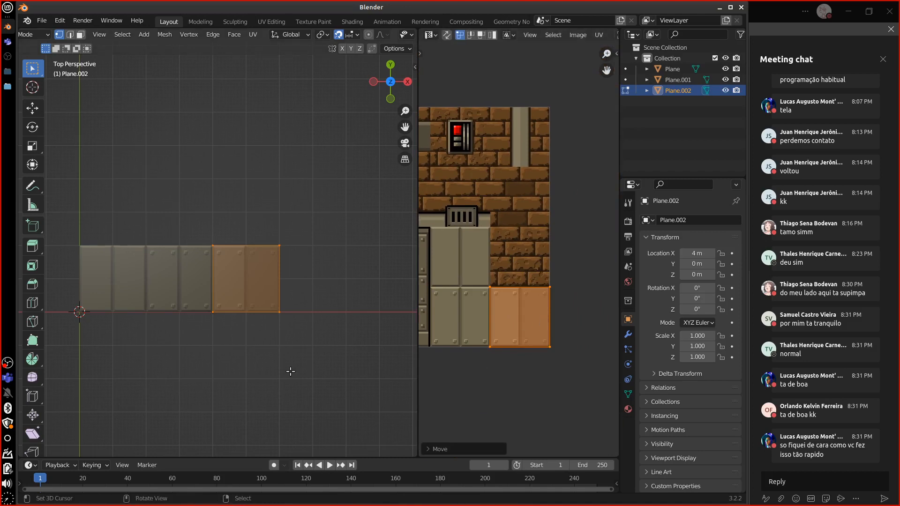
Step: Set the 3D viewport's shading lighting to Flat
{"action": "left_click", "coordinate": [287, 353]}
{"action": "scroll", "coordinate": [412, 45], "scroll_direction": "down", "scroll_amount": 5}
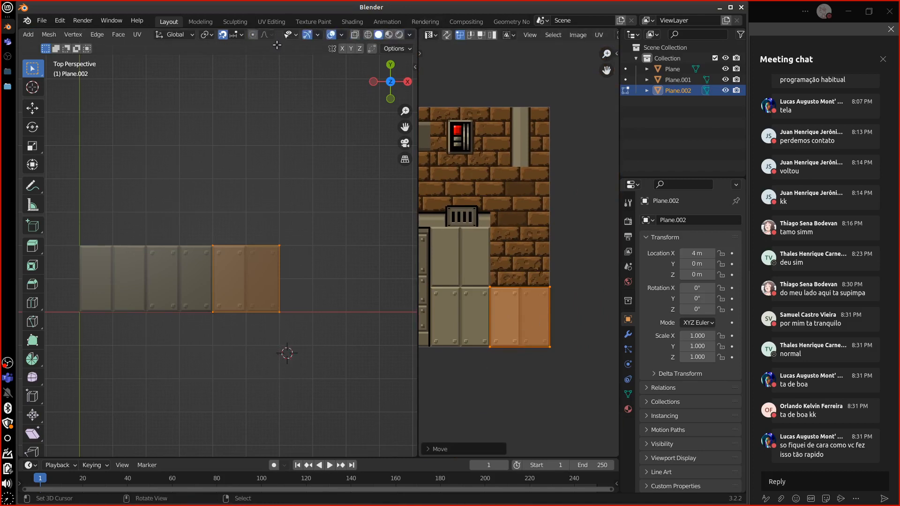
{"action": "left_click", "coordinate": [408, 34]}
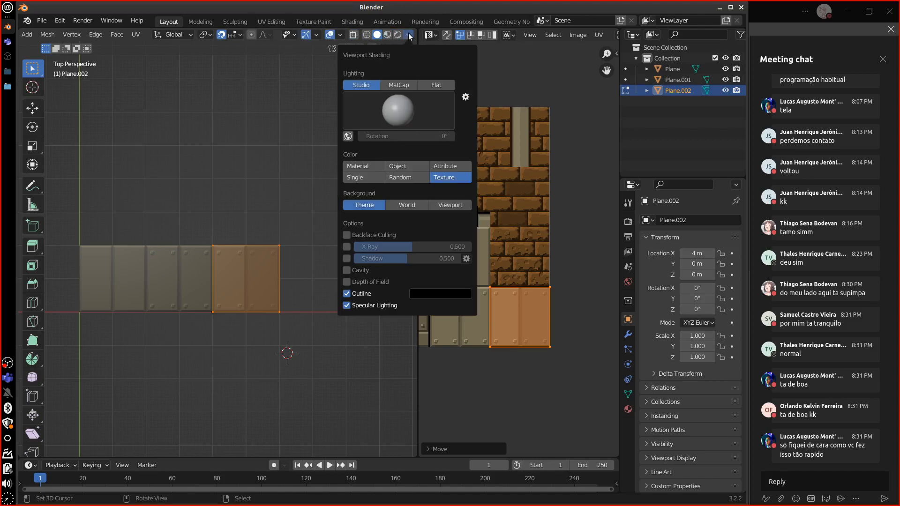
{"action": "left_click", "coordinate": [442, 86]}
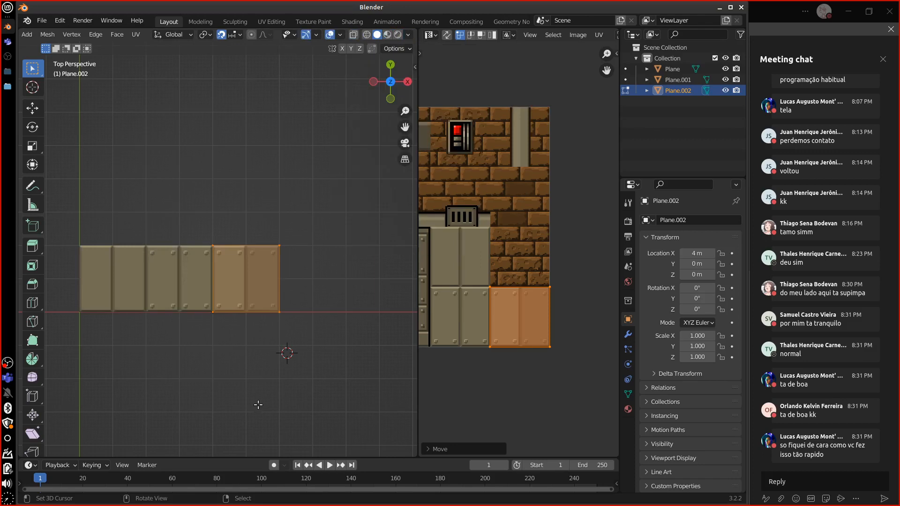
Step: Duplicate the last floor tile in place and rotate the copy 90° about X so it stands upright as a wall
{"action": "key", "text": "Tab"}
{"action": "middle_click_drag", "start_coordinate": [302, 347], "coordinate": [239, 392]}
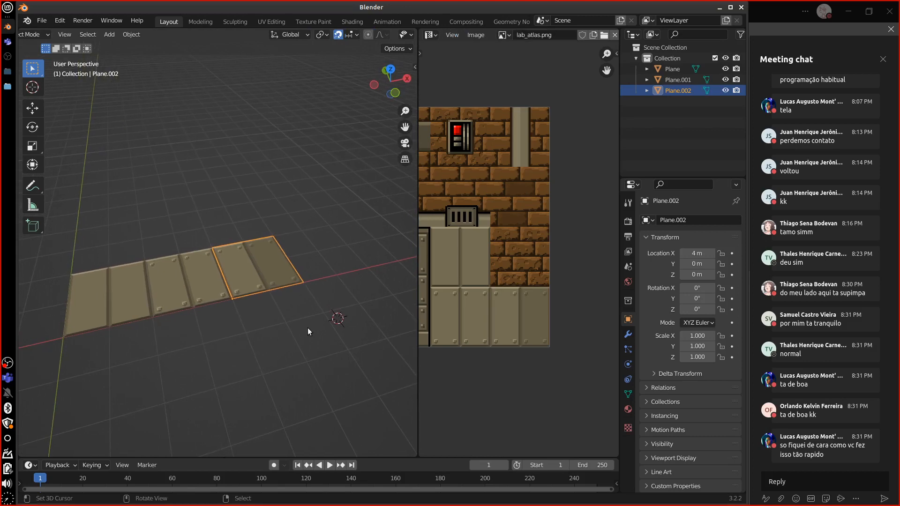
{"action": "key", "text": "KP_3"}
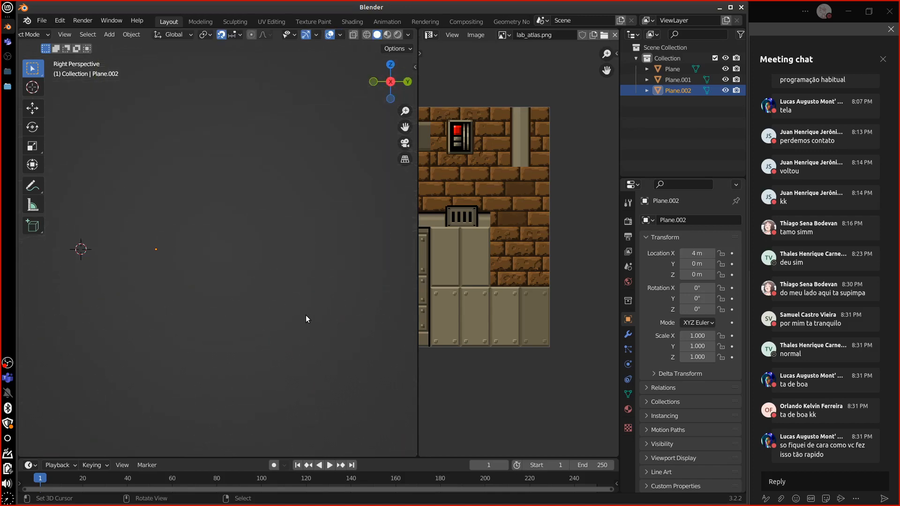
{"action": "key", "text": "KP_5"}
{"action": "middle_click_drag", "start_coordinate": [280, 286], "coordinate": [332, 322], "text": "shift"}
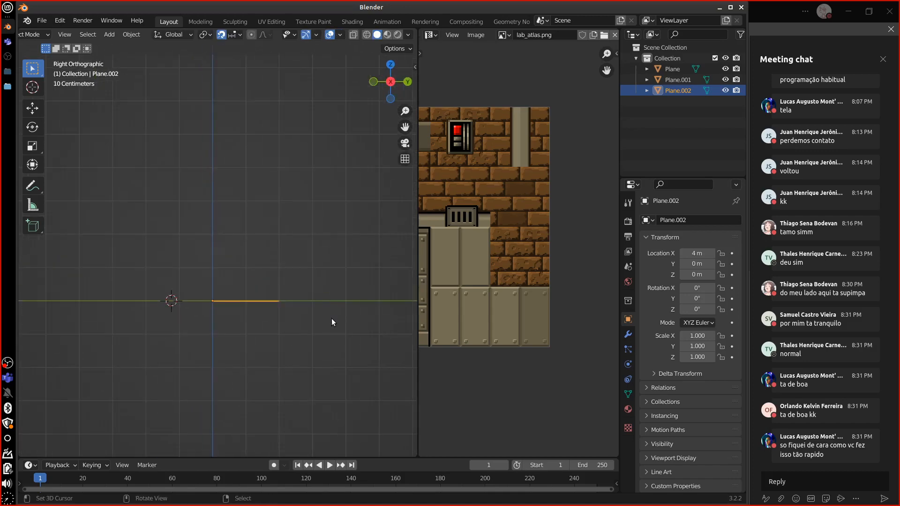
{"action": "scroll", "coordinate": [331, 322], "scroll_direction": "up", "scroll_amount": 3}
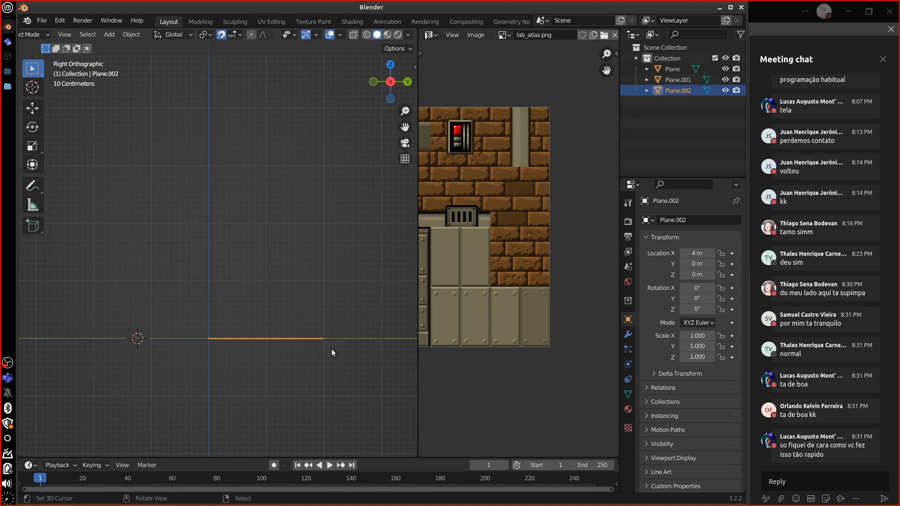
{"action": "key", "text": "shift+d"}
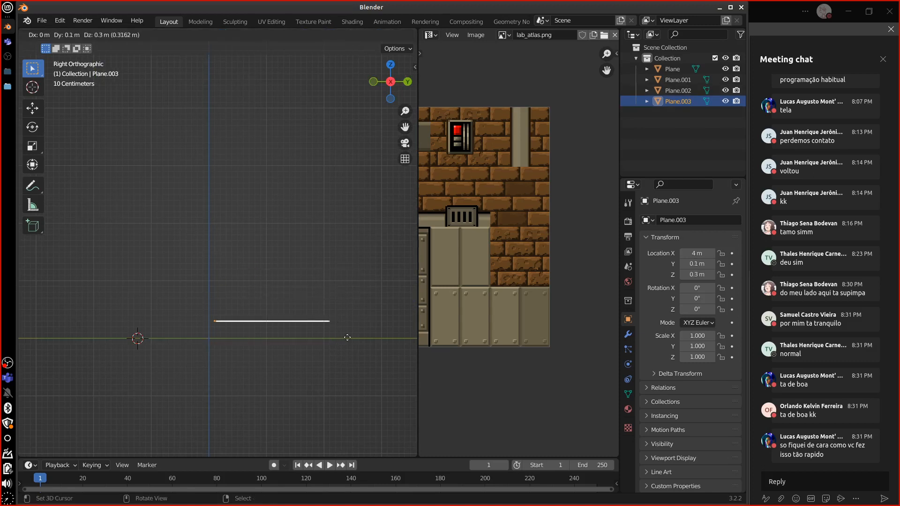
{"action": "right_click", "coordinate": [342, 326]}
{"action": "key", "text": "r"}
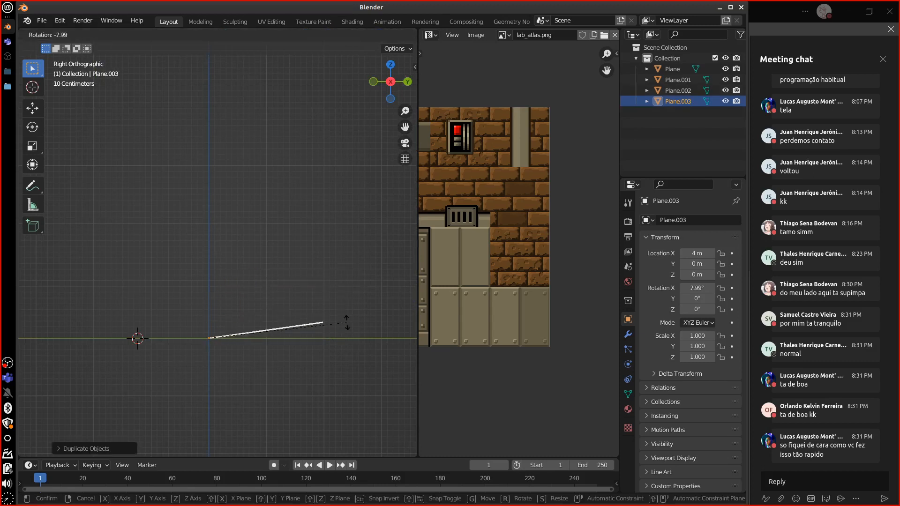
{"action": "left_click", "coordinate": [212, 206]}
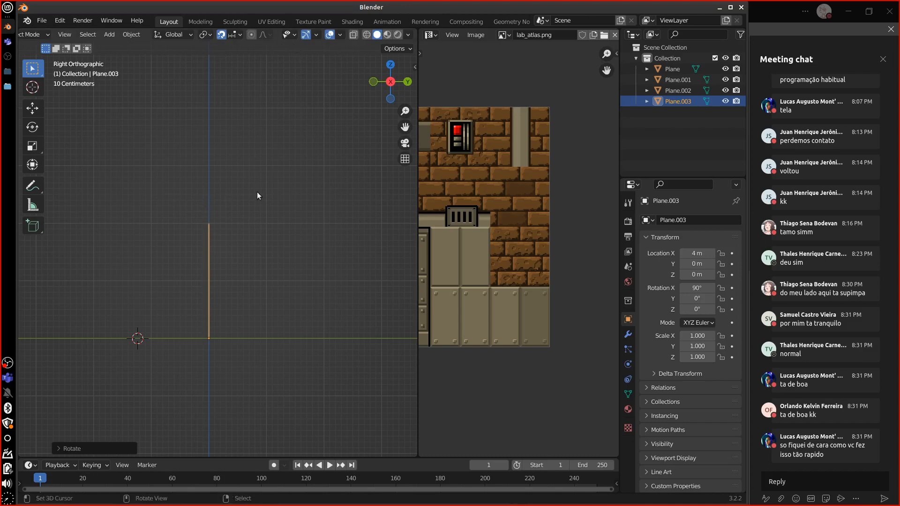
{"action": "key", "text": "r"}
{"action": "right_click", "coordinate": [307, 216]}
{"action": "left_click", "coordinate": [240, 34]}
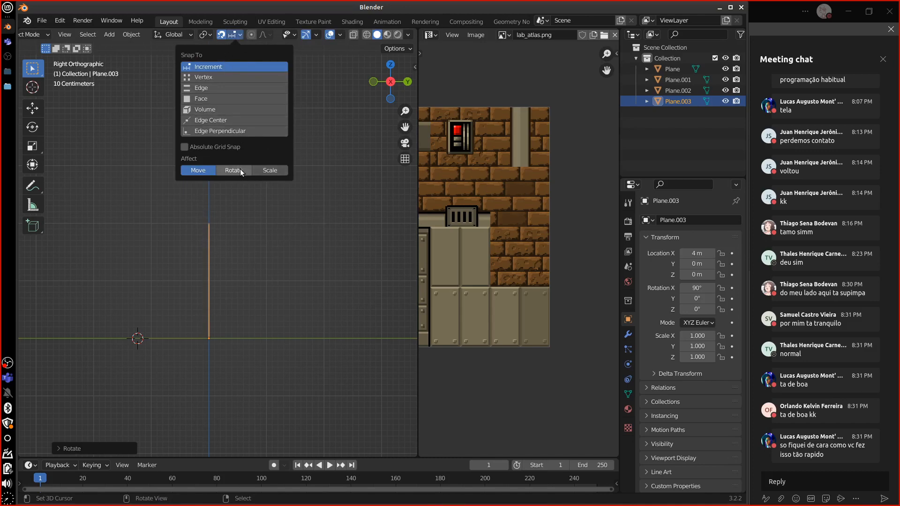
{"action": "key", "text": "r"}
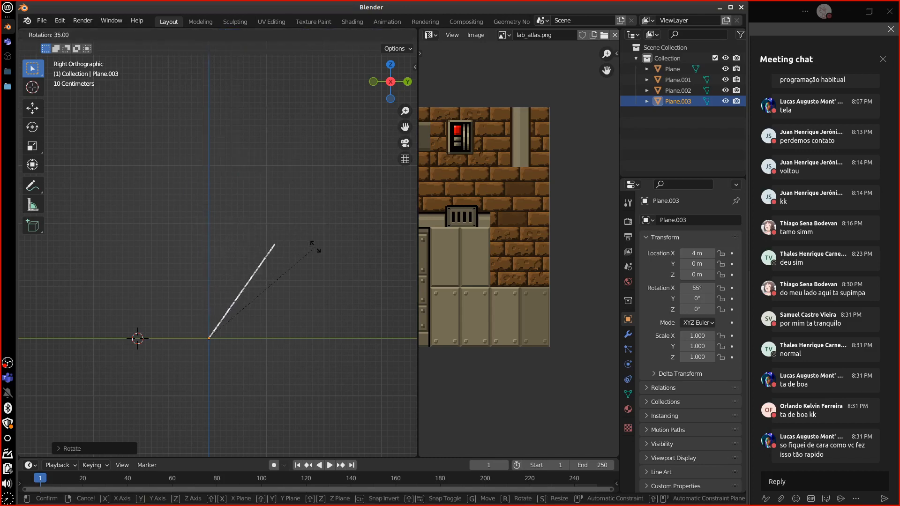
{"action": "right_click", "coordinate": [239, 226]}
Step: Move the upright tile's UVs up onto the chipped brick area directly above the atlas's bottom-right metal panel
{"action": "key", "text": "KP_1"}
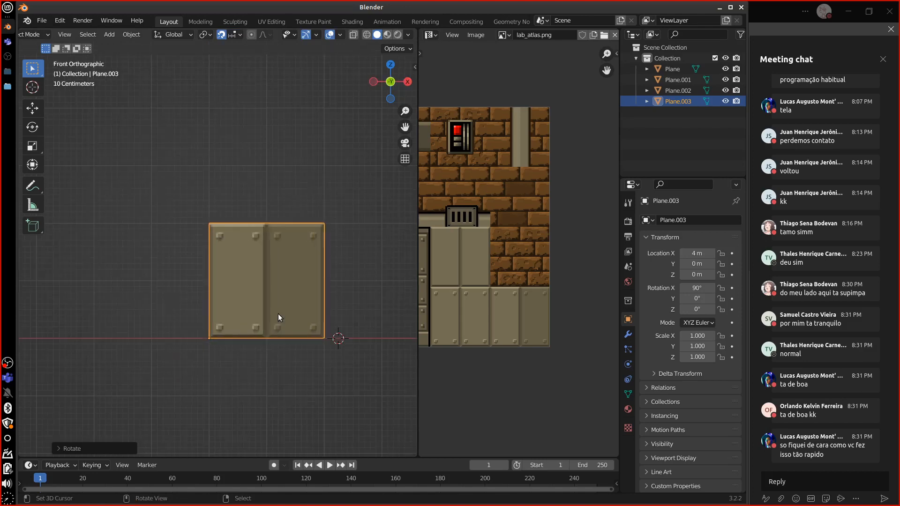
{"action": "middle_click_drag", "start_coordinate": [333, 364], "coordinate": [292, 340]}
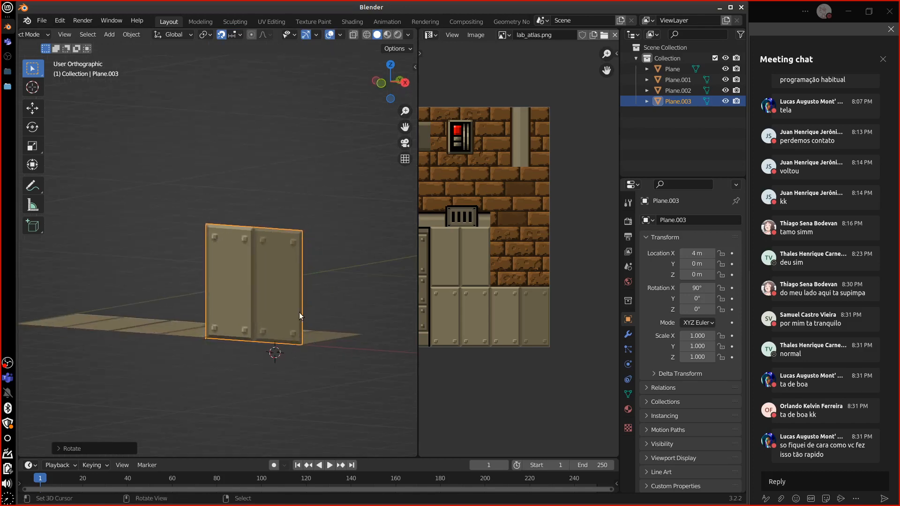
{"action": "key", "text": "Tab"}
{"action": "middle_click_drag", "start_coordinate": [534, 331], "coordinate": [551, 339]}
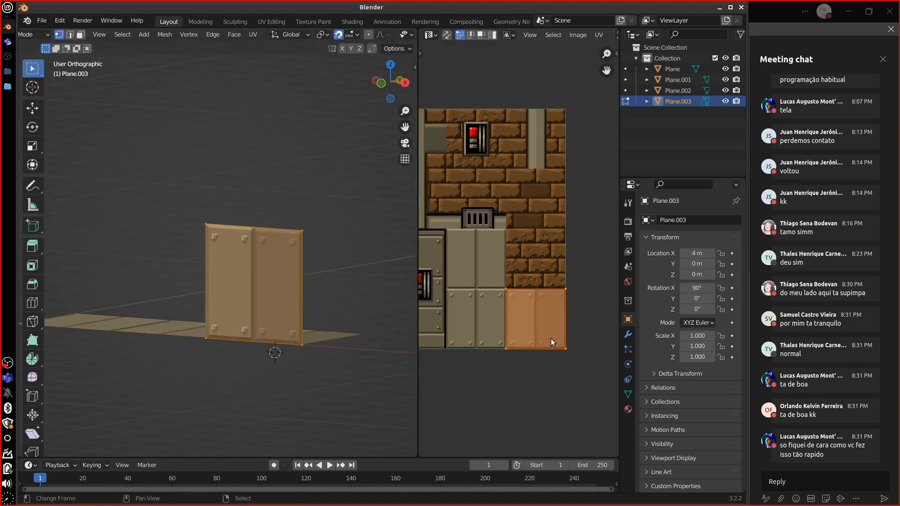
{"action": "key", "text": "g"}
{"action": "left_click", "coordinate": [533, 301]}
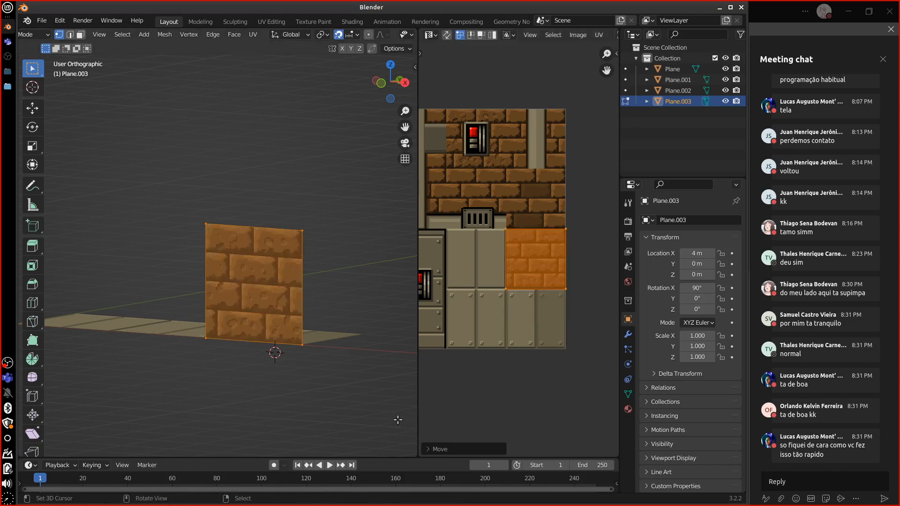
{"action": "key", "text": "Tab"}
Step: Duplicate the brick wall tile to X 2 m and shift its UVs one tile up to the brick area with dark bricks
{"action": "middle_click_drag", "start_coordinate": [347, 372], "coordinate": [364, 350]}
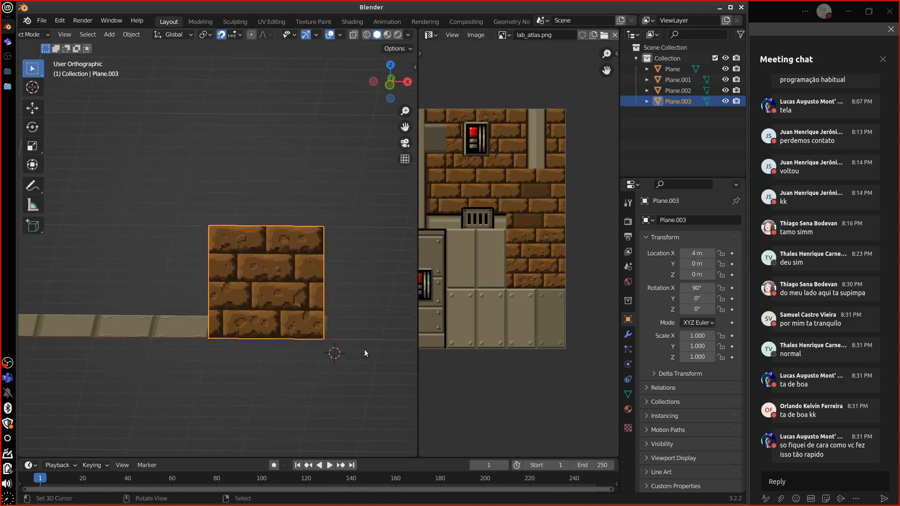
{"action": "key", "text": "shift+d"}
{"action": "left_click", "coordinate": [200, 333]}
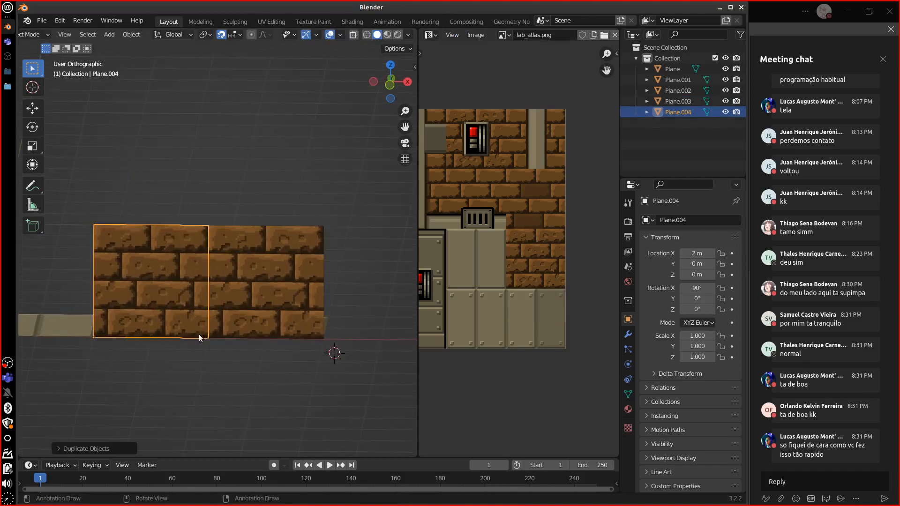
{"action": "key", "text": "Tab"}
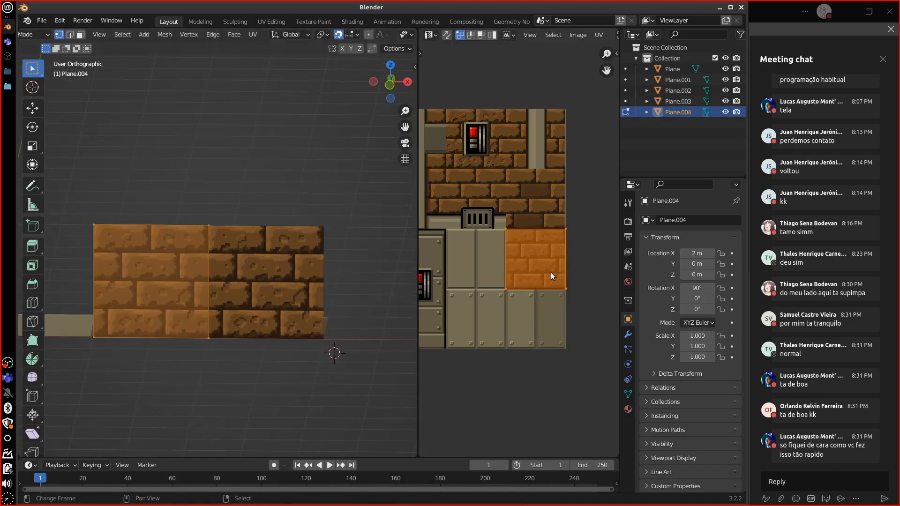
{"action": "key", "text": "g"}
{"action": "left_click", "coordinate": [553, 214]}
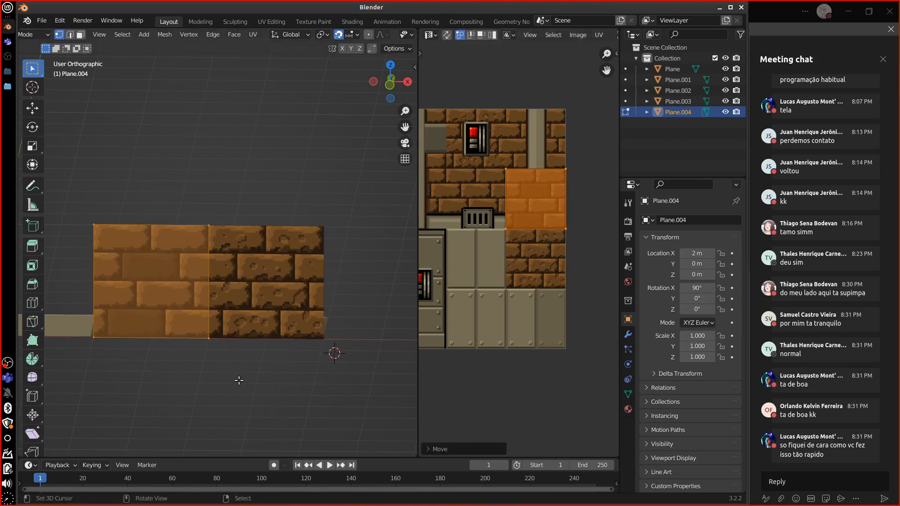
{"action": "key", "text": "Tab"}
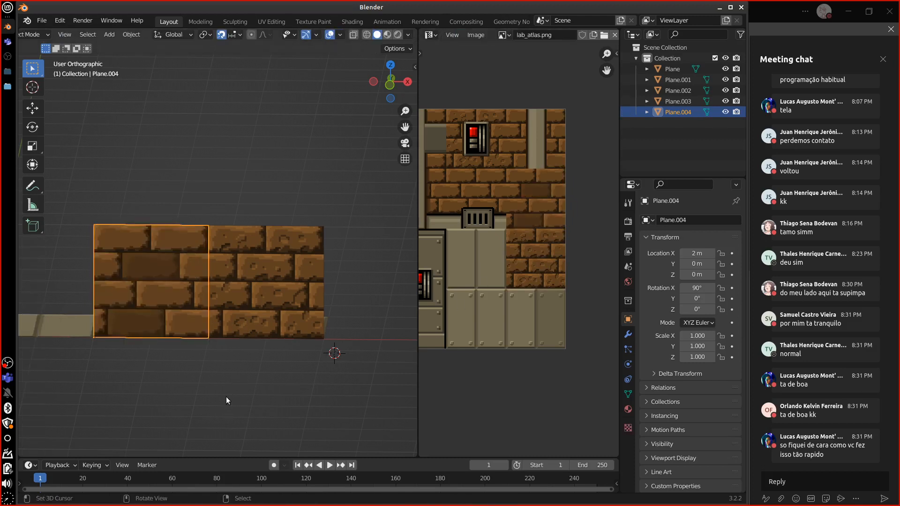
Step: Duplicate the second wall tile along the X axis to X 0 m
{"action": "middle_click_drag", "start_coordinate": [223, 384], "coordinate": [303, 386], "text": "shift"}
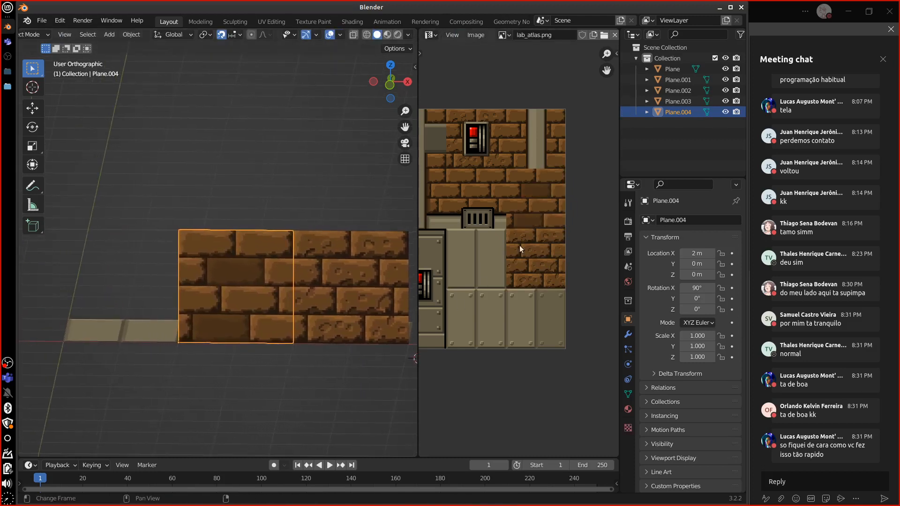
{"action": "key", "text": "Tab"}
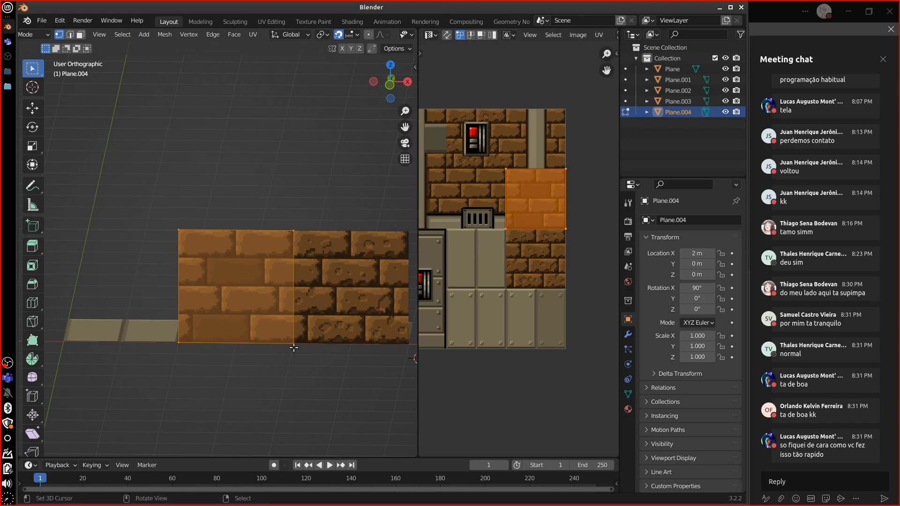
{"action": "key", "text": "alt+a"}
{"action": "key", "text": "Tab"}
{"action": "key", "text": "shift+d"}
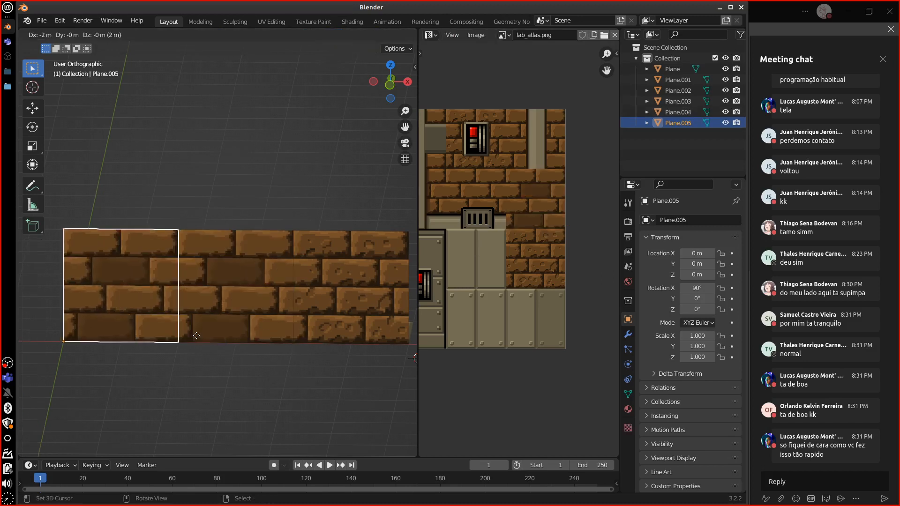
{"action": "key", "text": "x"}
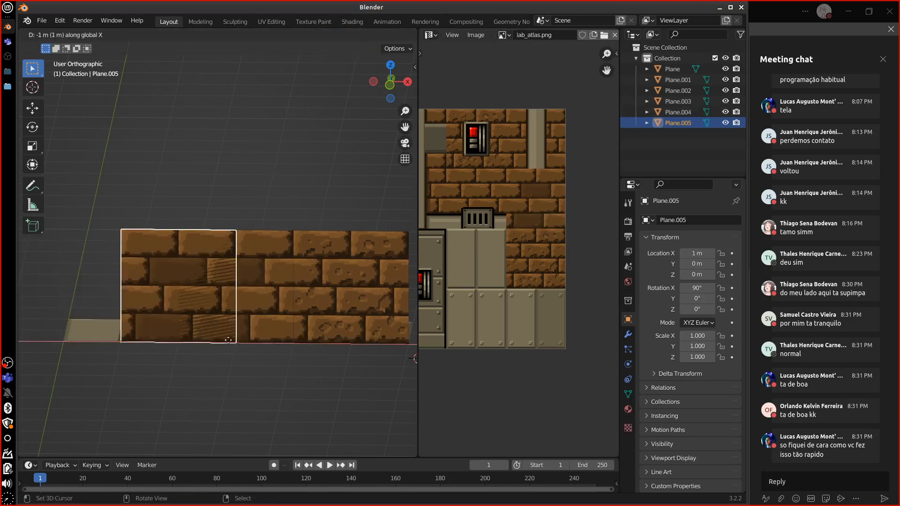
{"action": "left_click", "coordinate": [196, 403]}
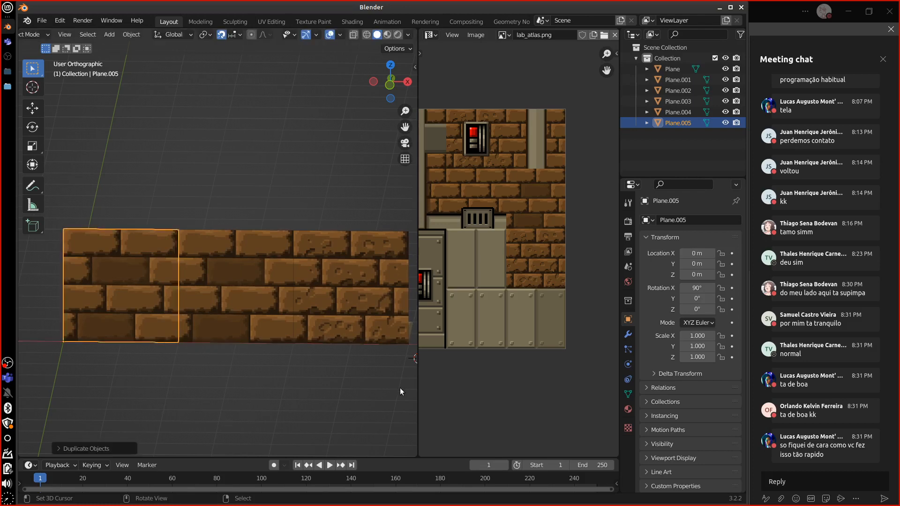
Step: Move the UVs of the wall tile at X 0 m onto the atlas's brick area with the red-light control panel
{"action": "key", "text": "Tab"}
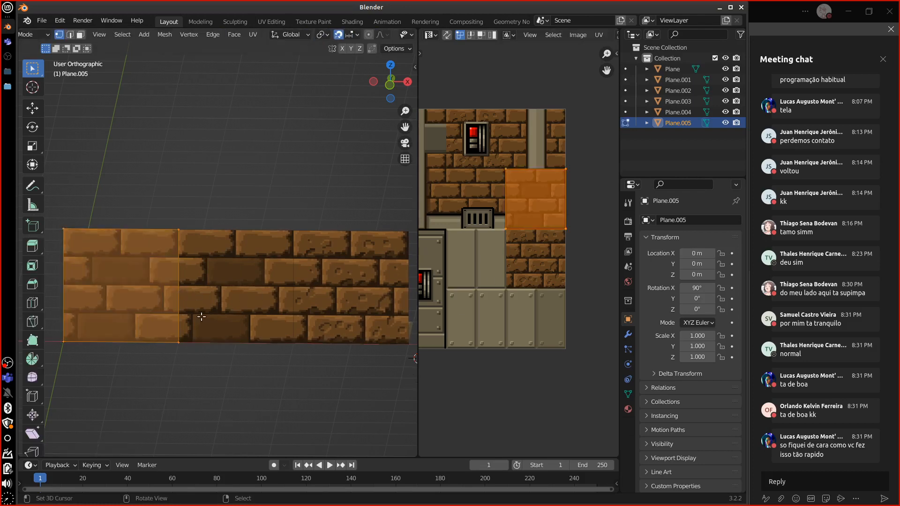
{"action": "key", "text": "g"}
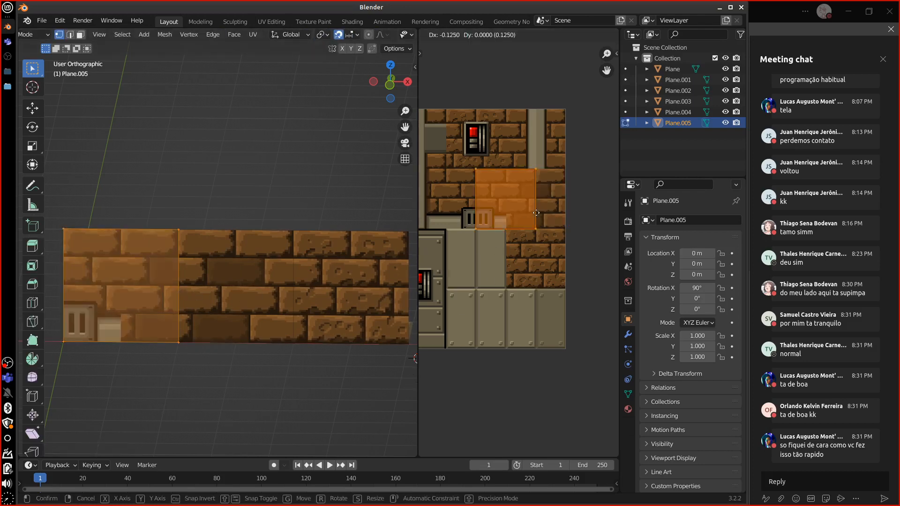
{"action": "left_click", "coordinate": [501, 214]}
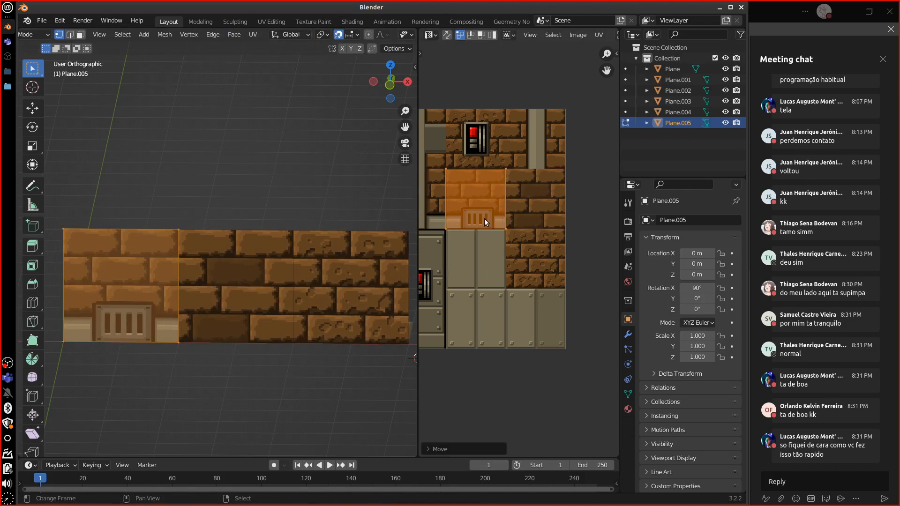
{"action": "key", "text": "g"}
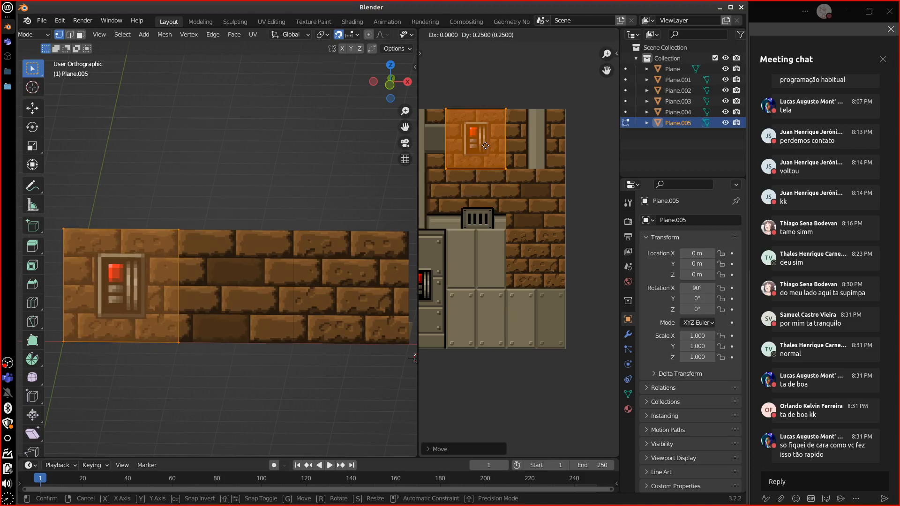
{"action": "left_click", "coordinate": [486, 146]}
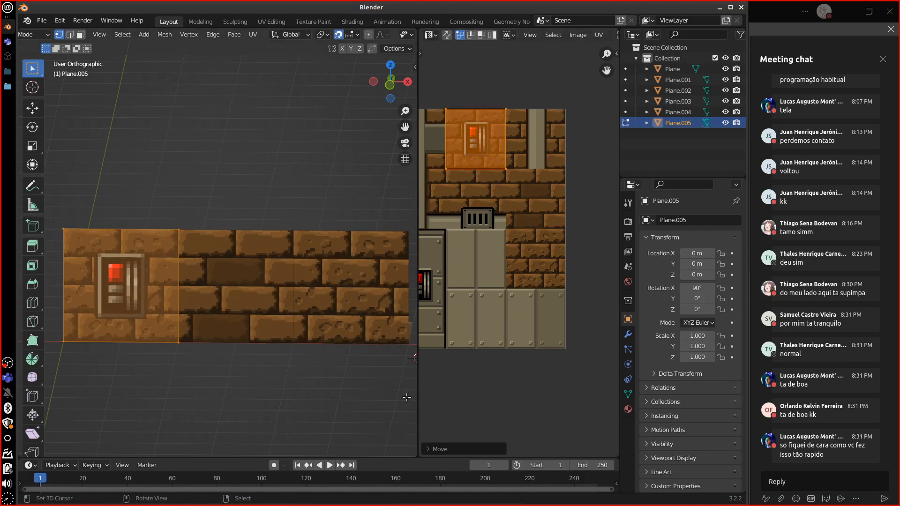
{"action": "key", "text": "Tab"}
Step: Select all three brick wall tiles and raise them along Z to 2 m
{"action": "left_click", "coordinate": [328, 288]}
{"action": "left_click", "coordinate": [263, 284], "text": "shift"}
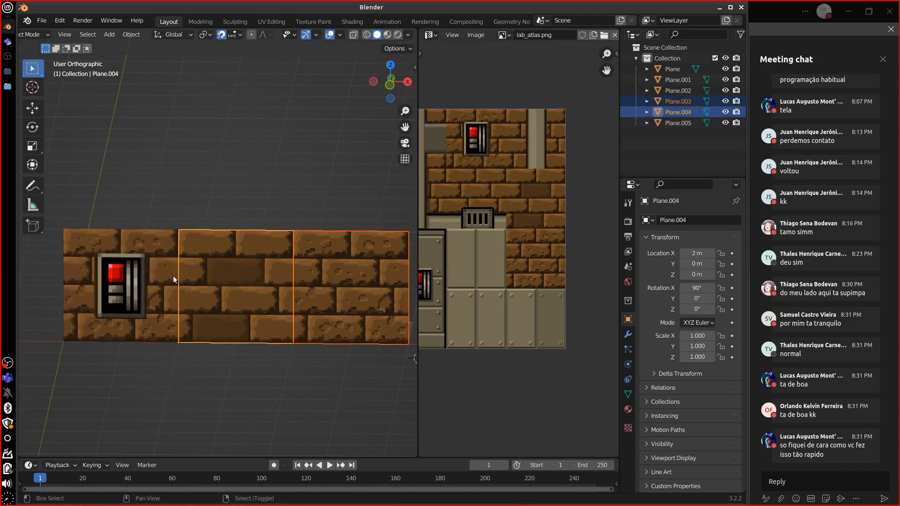
{"action": "left_click", "coordinate": [173, 275], "text": "shift"}
{"action": "key", "text": "g"}
{"action": "key", "text": "z"}
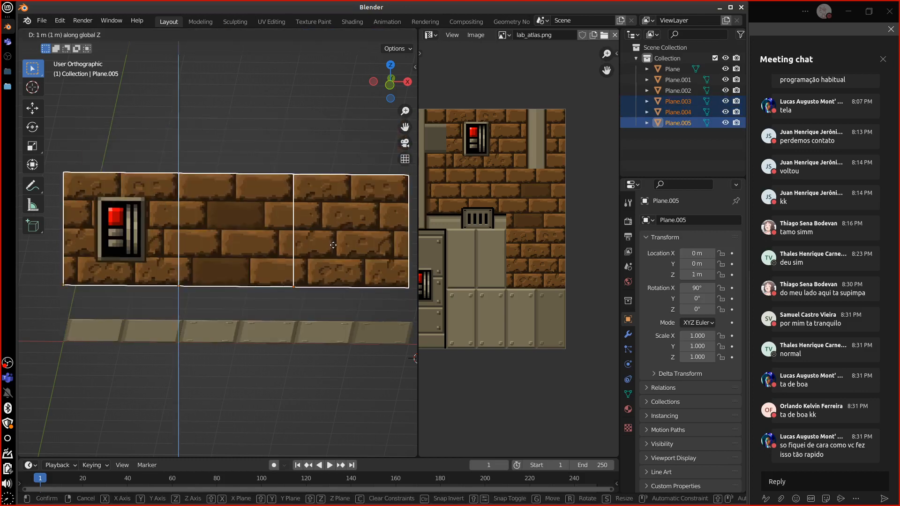
{"action": "left_click", "coordinate": [333, 225]}
Step: From the front view, duplicate the three raised wall tiles 2 m down to form a lower row
{"action": "mouse_move", "coordinate": [324, 276]}
{"action": "middle_mouse_down"}
{"action": "mouse_move", "coordinate": [351, 253]}
{"action": "mouse_move", "coordinate": [335, 266]}
{"action": "middle_mouse_up"}
{"action": "key", "text": "KP_1"}
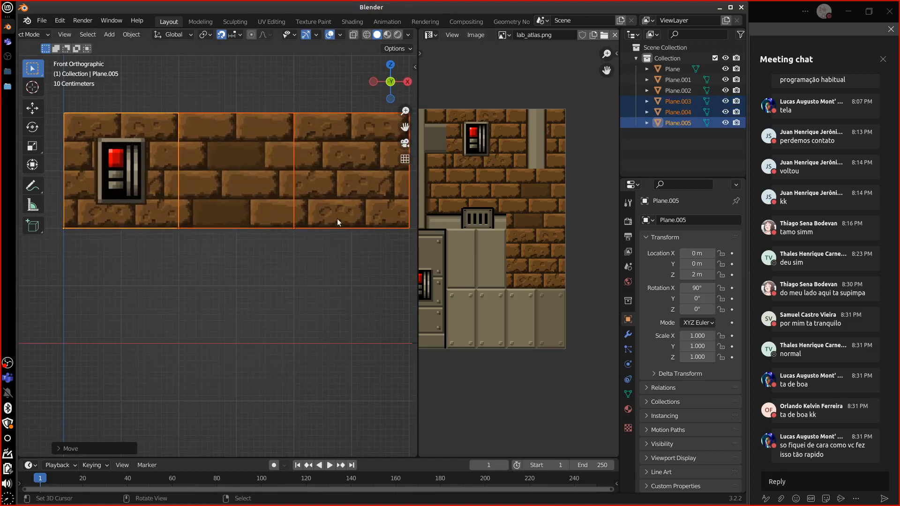
{"action": "key", "text": "shift+d"}
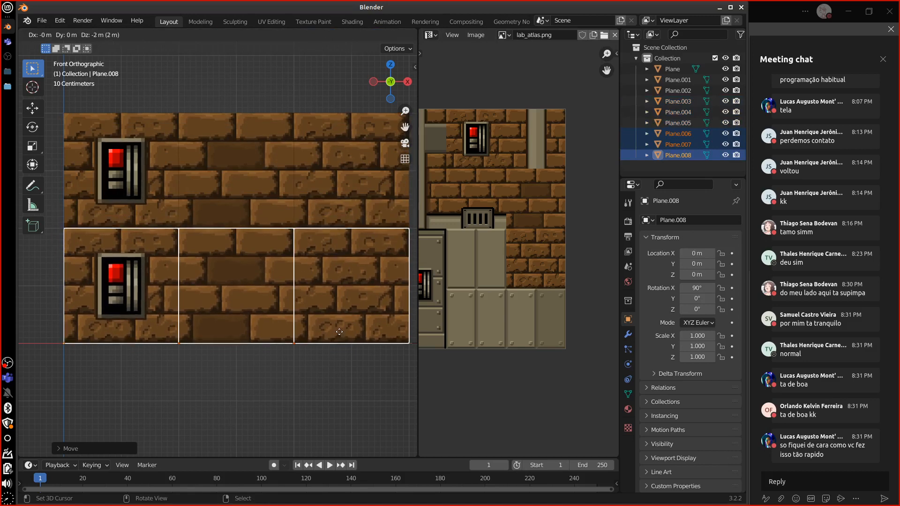
{"action": "left_click", "coordinate": [340, 332]}
Step: Shift the UVs of the lower wall tile at X 0 m down onto the atlas's brick area with the vent grille
{"action": "key", "text": "Tab"}
{"action": "key", "text": "alt+a"}
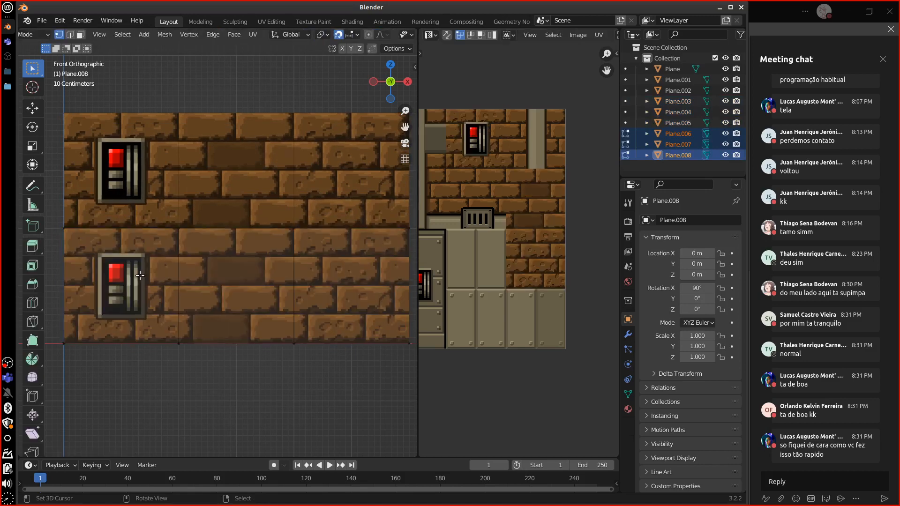
{"action": "left_click", "coordinate": [177, 339]}
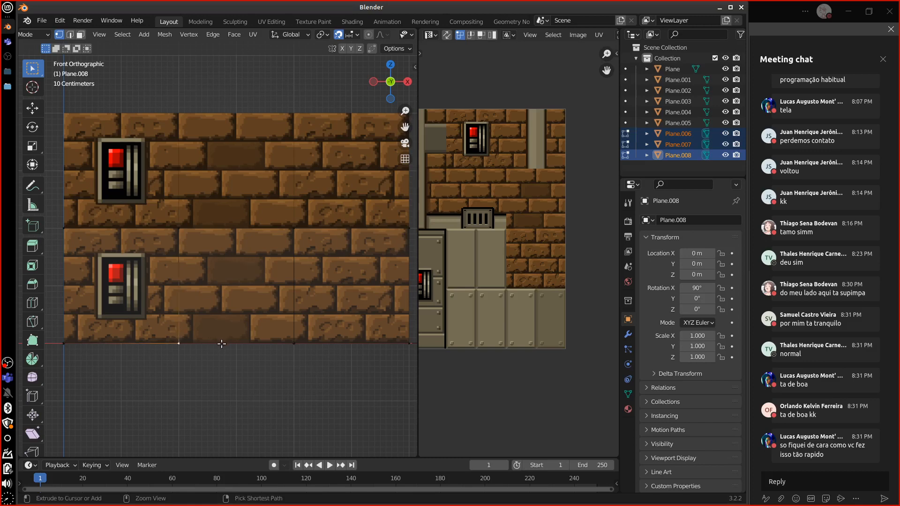
{"action": "key", "text": "ctrl+l"}
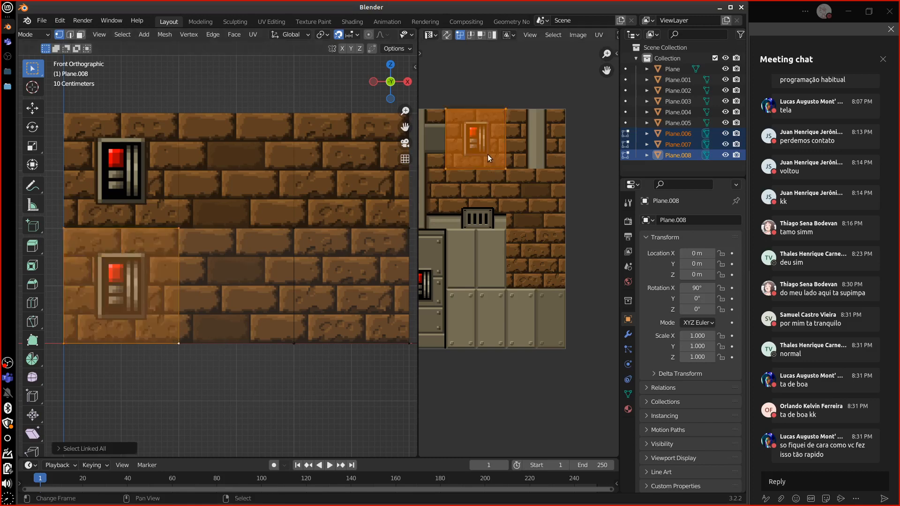
{"action": "key", "text": "g"}
{"action": "left_click", "coordinate": [474, 272]}
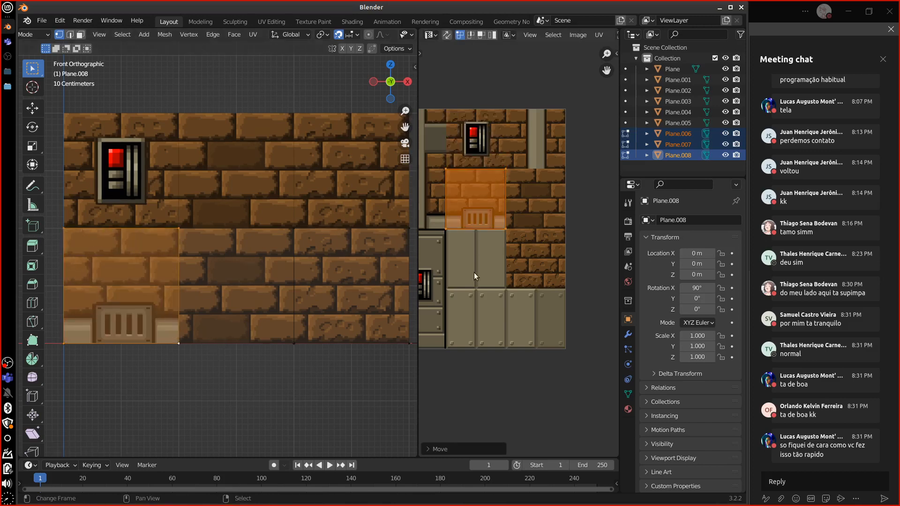
Step: Move the UVs of the lower wall tile at X 2 m onto the atlas's leftmost brick area with the plain metal baseboard
{"action": "middle_click_drag", "start_coordinate": [472, 319], "coordinate": [552, 324]}
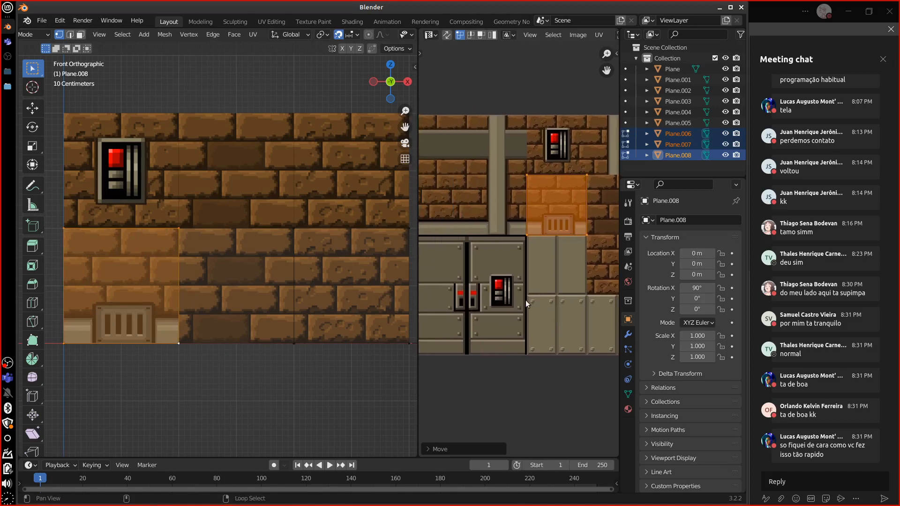
{"action": "left_click", "coordinate": [258, 293]}
{"action": "key", "text": "Tab"}
{"action": "left_click", "coordinate": [257, 292]}
{"action": "key", "text": "Tab"}
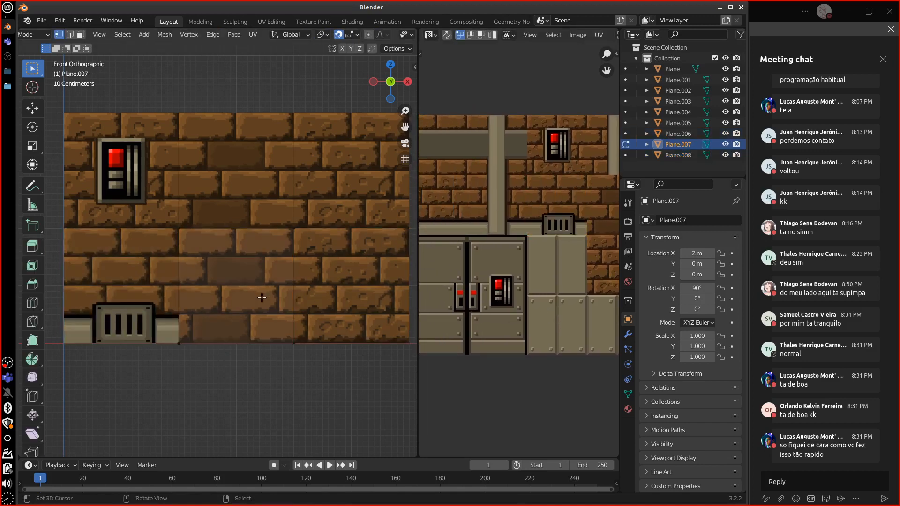
{"action": "left_click", "coordinate": [234, 296]}
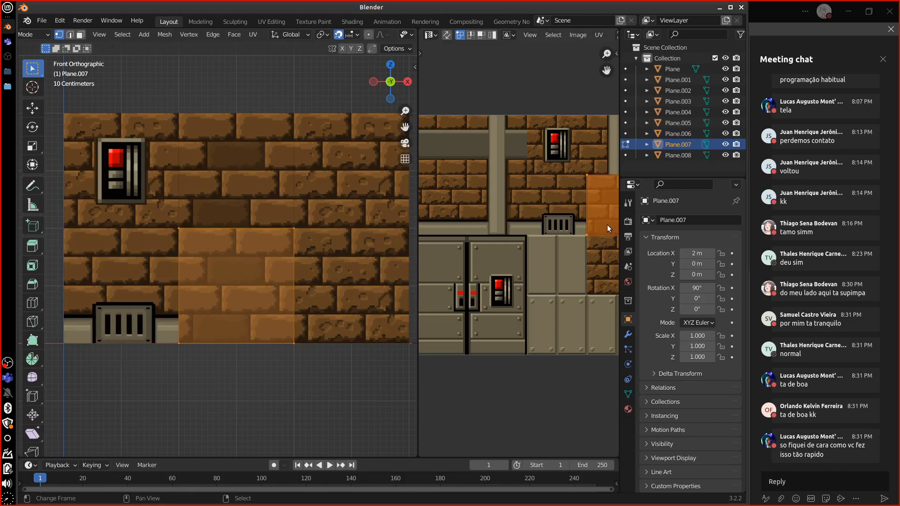
{"action": "middle_click_drag", "start_coordinate": [606, 225], "coordinate": [623, 227]}
{"action": "key", "text": "g"}
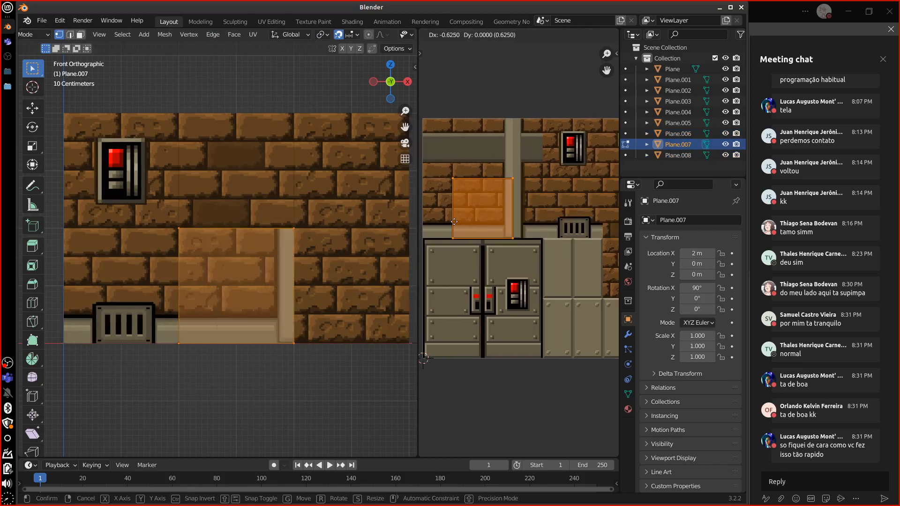
{"action": "left_click", "coordinate": [438, 220]}
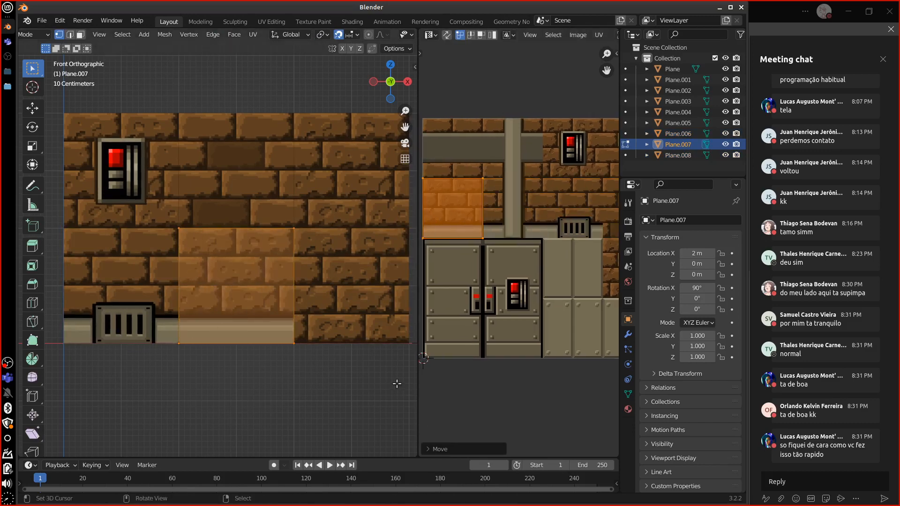
Step: Move the UVs of the lower wall tile at X 4 m onto the atlas area where the metal pillar meets the baseboard
{"action": "middle_click_drag", "start_coordinate": [339, 374], "coordinate": [284, 370], "text": "shift"}
{"action": "key", "text": "alt+a"}
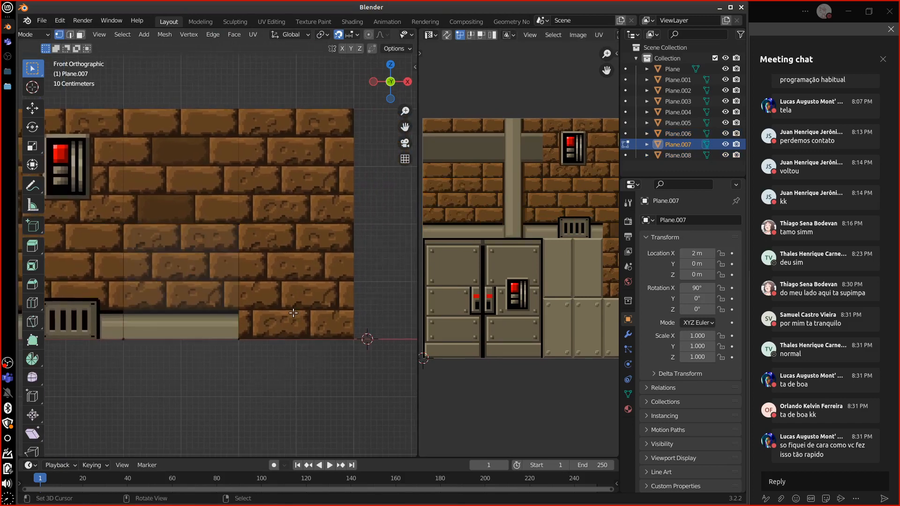
{"action": "key", "text": "Tab"}
{"action": "left_click", "coordinate": [296, 299]}
{"action": "key", "text": "Tab"}
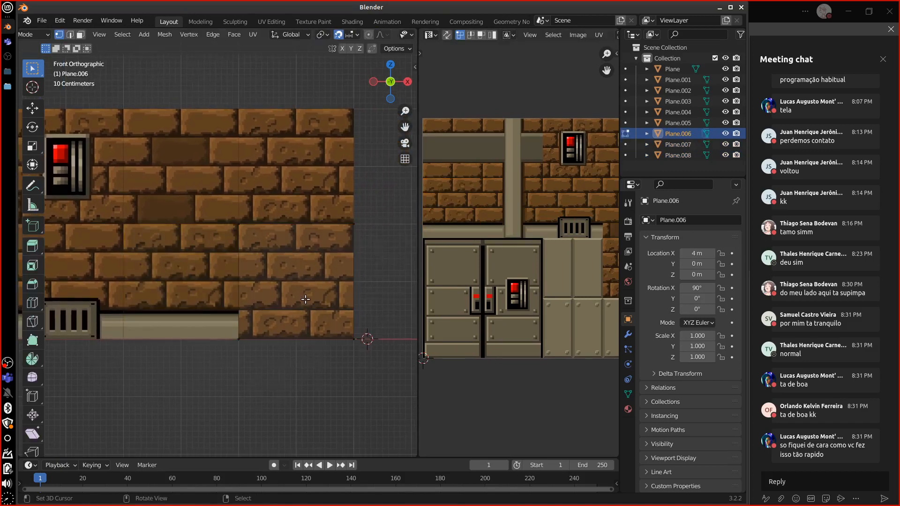
{"action": "left_click", "coordinate": [306, 287]}
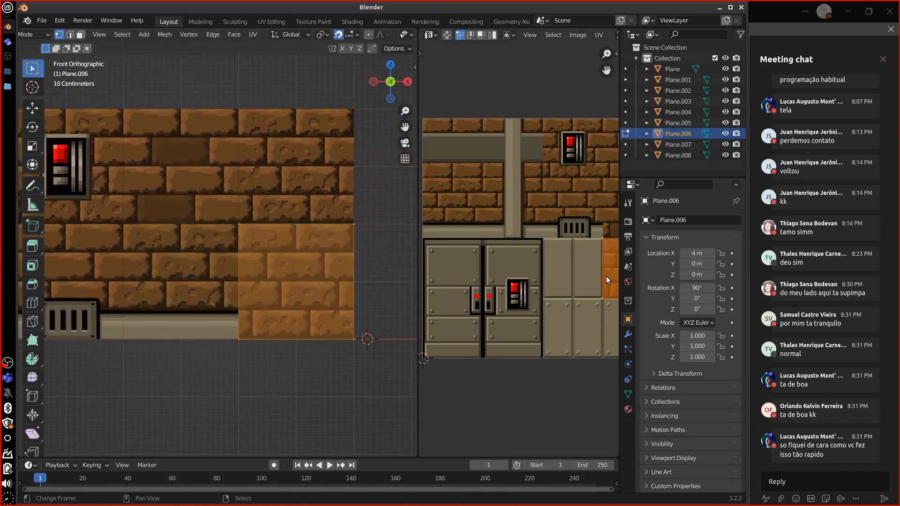
{"action": "key", "text": "g"}
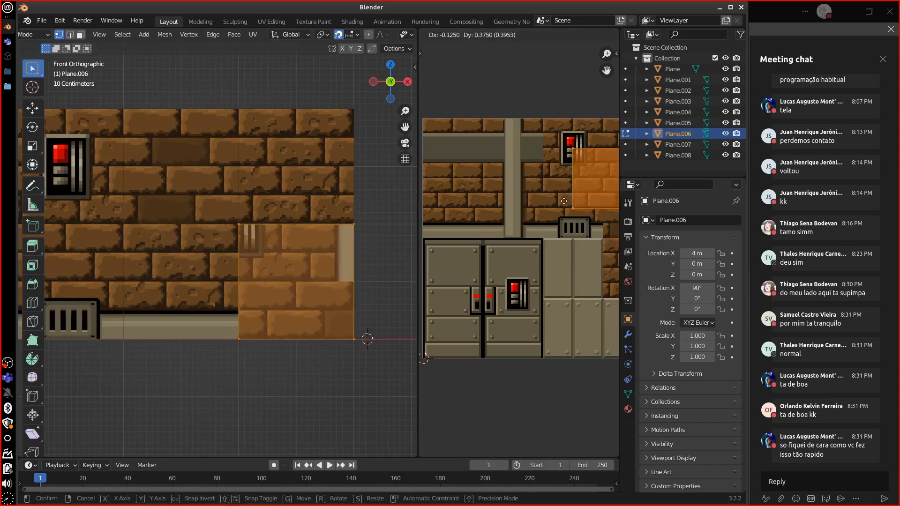
{"action": "left_click", "coordinate": [492, 227]}
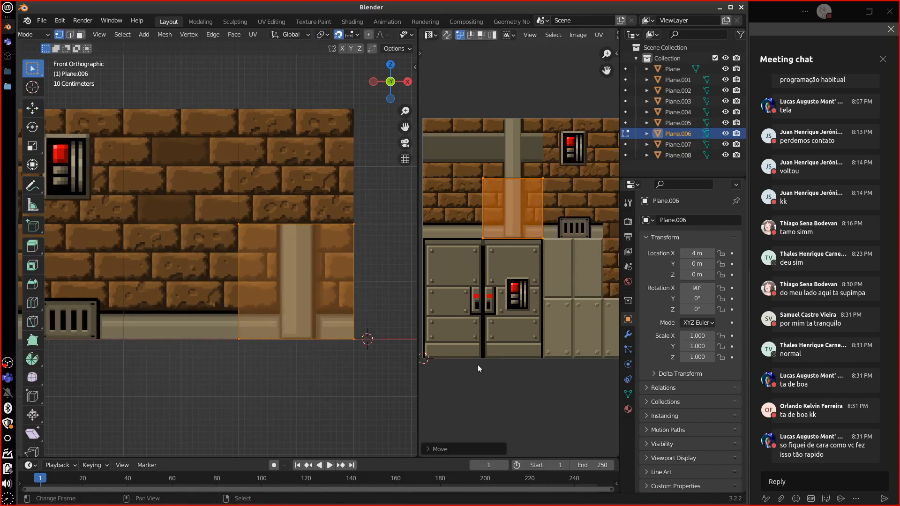
Step: Move the UVs of the upper wall tile at X 4 m onto the pillar area in the atlas's top-right corner
{"action": "middle_click_drag", "start_coordinate": [534, 396], "coordinate": [501, 396]}
{"action": "key", "text": "Tab"}
{"action": "left_click", "coordinate": [308, 176]}
{"action": "key", "text": "Tab"}
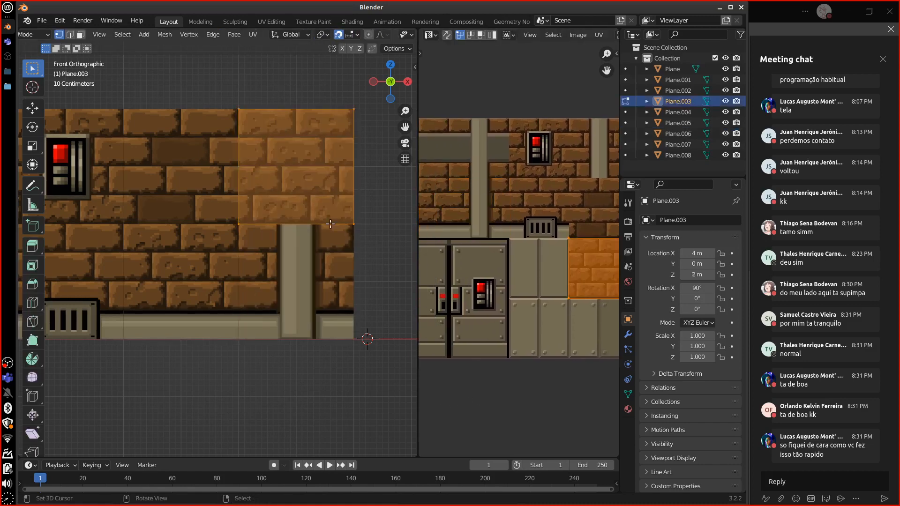
{"action": "middle_click_drag", "start_coordinate": [504, 322], "coordinate": [446, 348]}
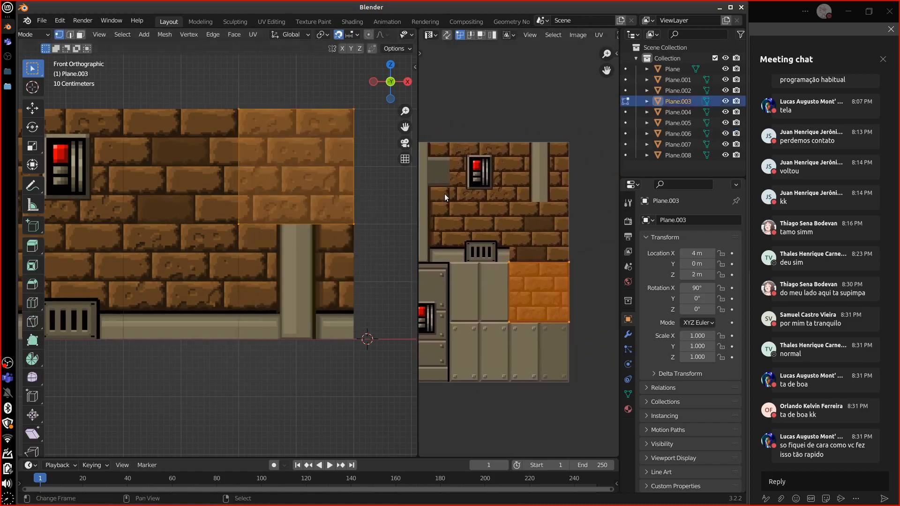
{"action": "key", "text": "g"}
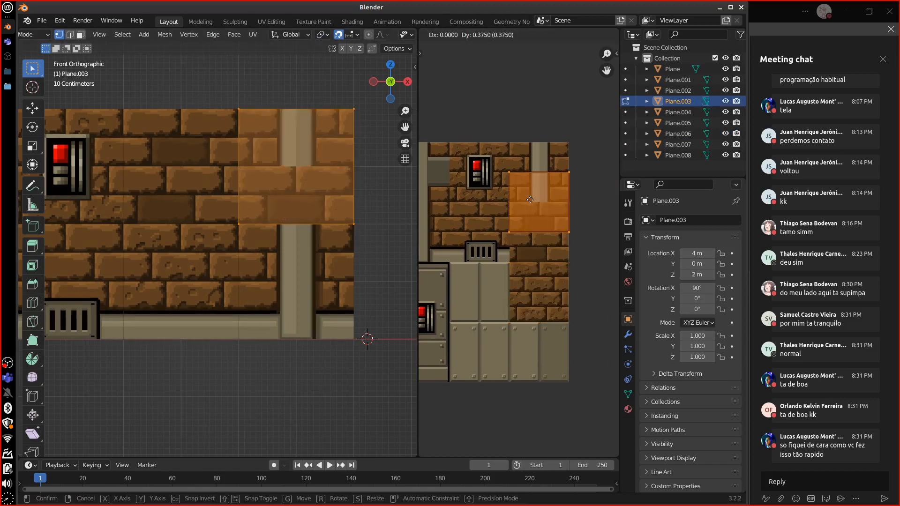
{"action": "left_click", "coordinate": [529, 178]}
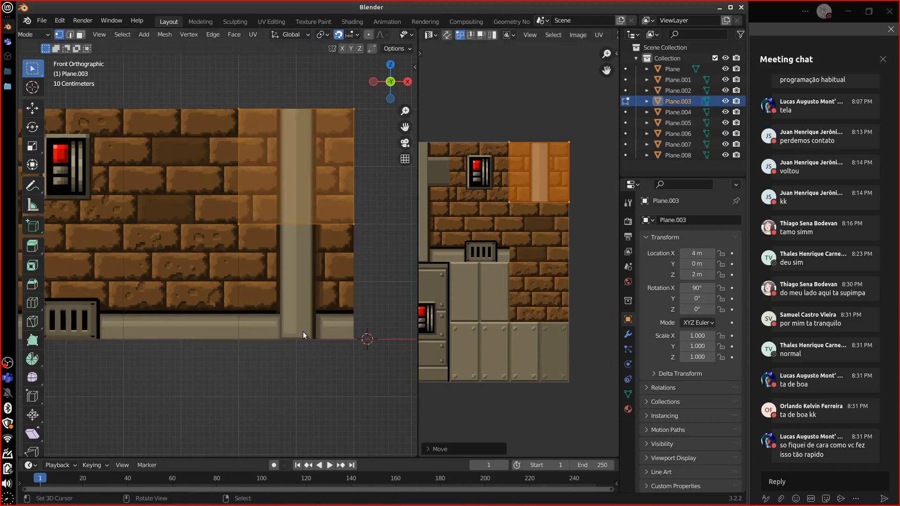
{"action": "key", "text": "Tab"}
Step: Select all six wall tiles and move them 2 m along Y to the back edge of the floor
{"action": "scroll", "coordinate": [310, 348], "scroll_direction": "down", "scroll_amount": 3}
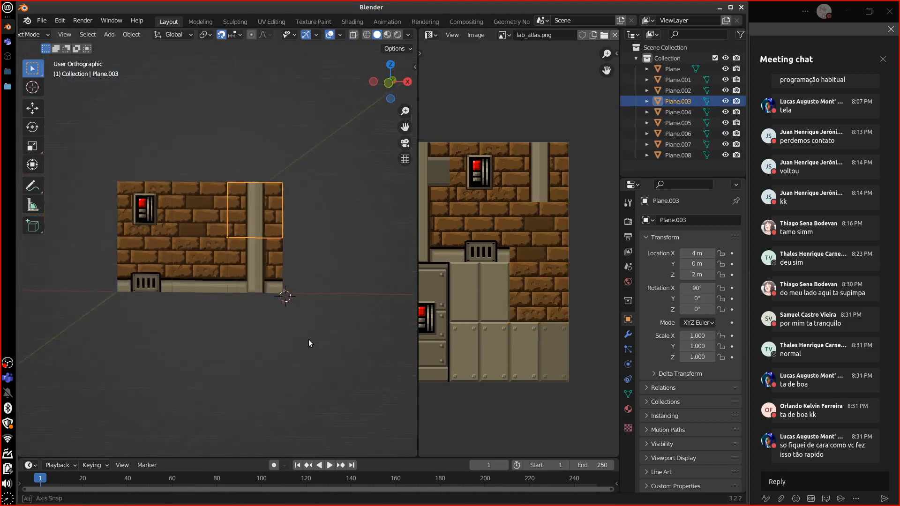
{"action": "middle_click_drag", "start_coordinate": [308, 340], "coordinate": [254, 305]}
{"action": "left_click", "coordinate": [238, 278]}
{"action": "left_click", "coordinate": [238, 236], "text": "shift"}
{"action": "left_click", "coordinate": [209, 220], "text": "shift"}
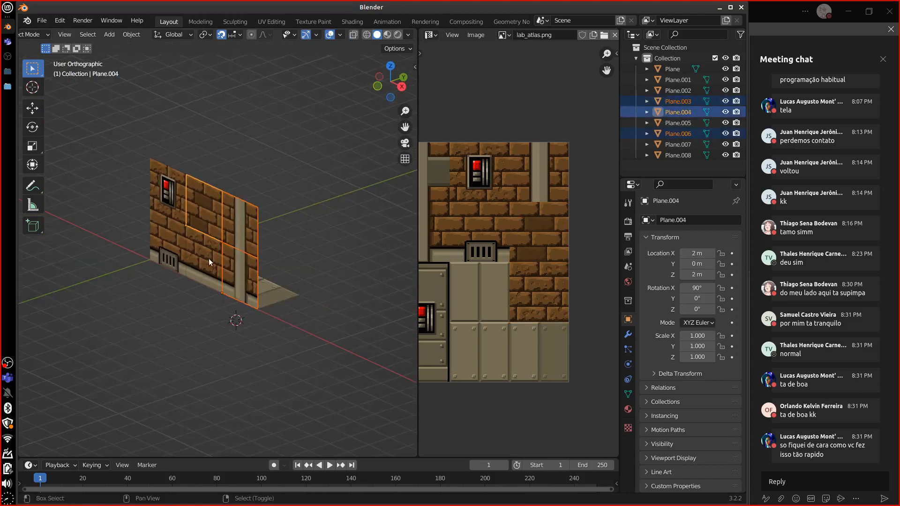
{"action": "left_click", "coordinate": [209, 258], "text": "shift"}
{"action": "left_click", "coordinate": [175, 239], "text": "shift"}
{"action": "left_click", "coordinate": [173, 200], "text": "shift"}
{"action": "type", "text": "g"}
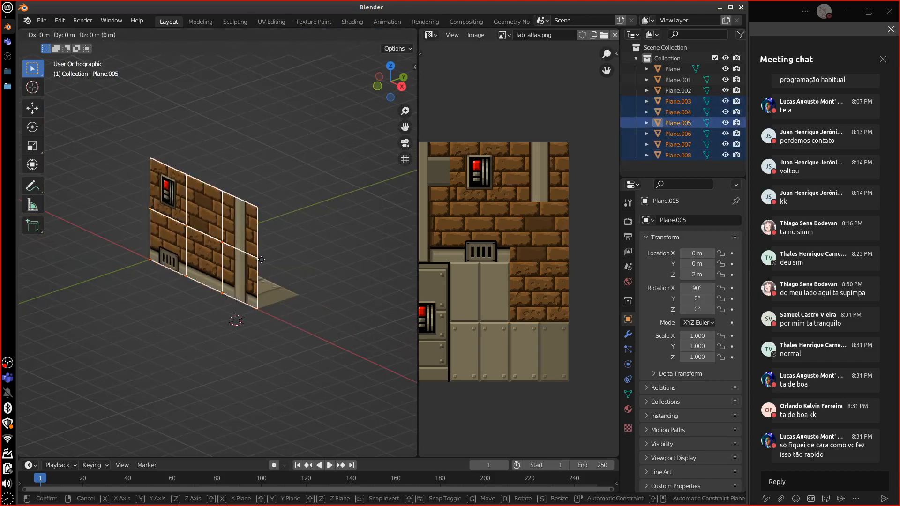
{"action": "type", "text": "y2"}
{"action": "key", "text": "Return"}
Step: Duplicate the floor tile at X 4 m and move the copy 2 m along negative Y
{"action": "middle_click_drag", "start_coordinate": [299, 251], "coordinate": [347, 337]}
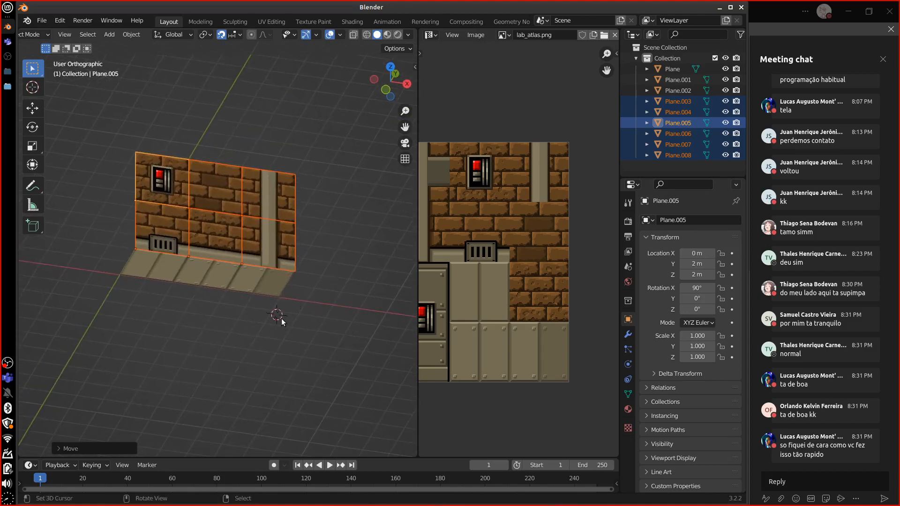
{"action": "middle_click_drag", "start_coordinate": [283, 323], "coordinate": [325, 308]}
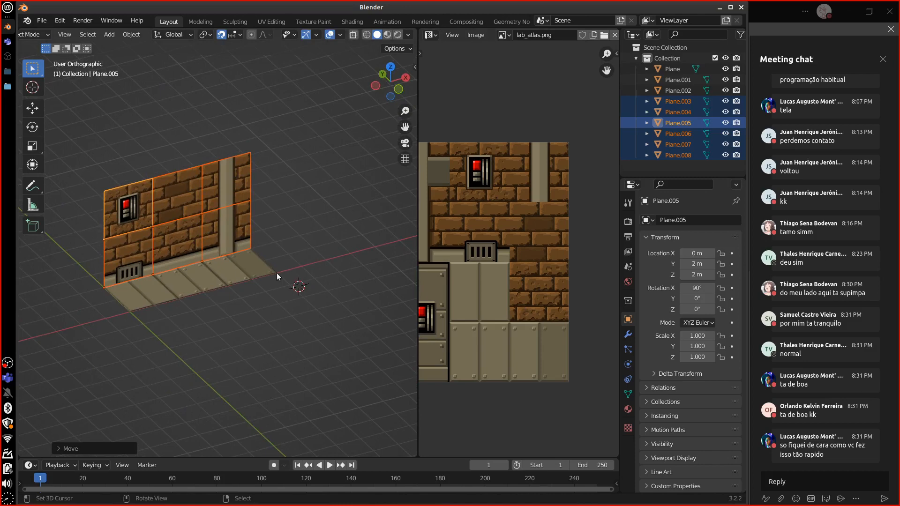
{"action": "left_click", "coordinate": [257, 265]}
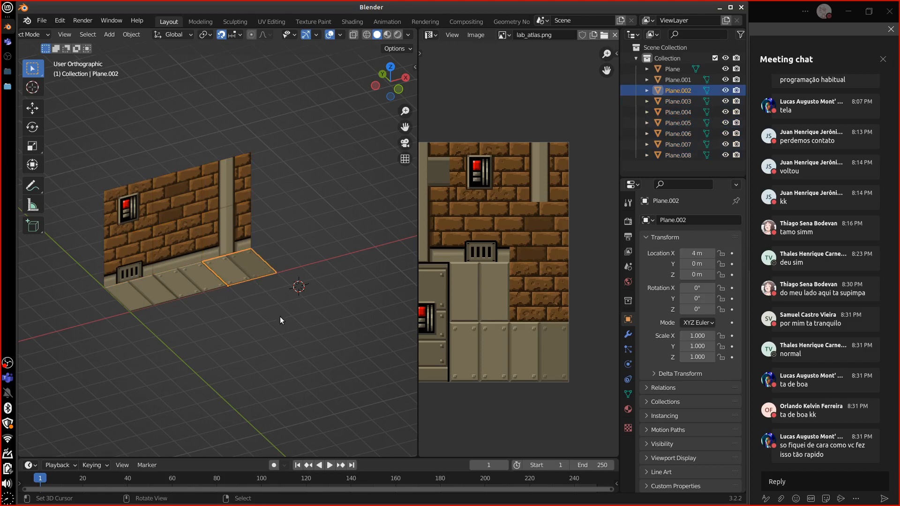
{"action": "key", "text": "KP_7"}
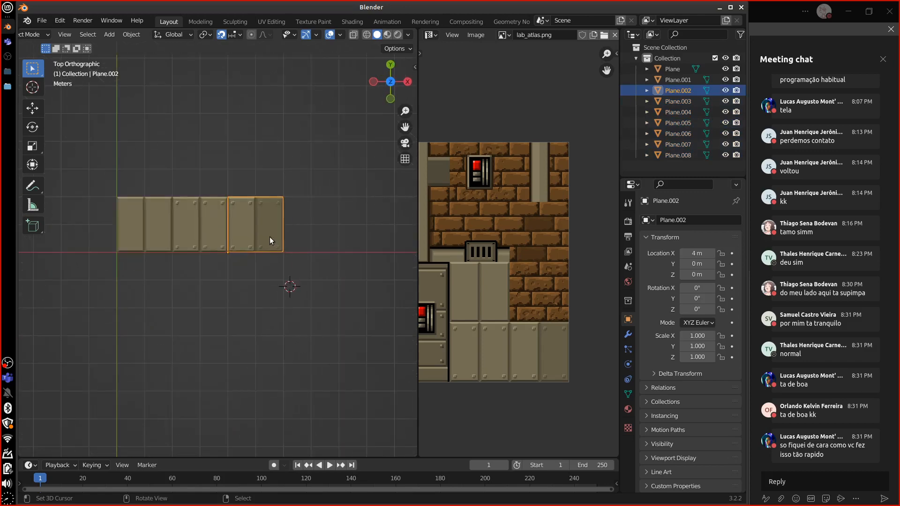
{"action": "key", "text": "shift+d"}
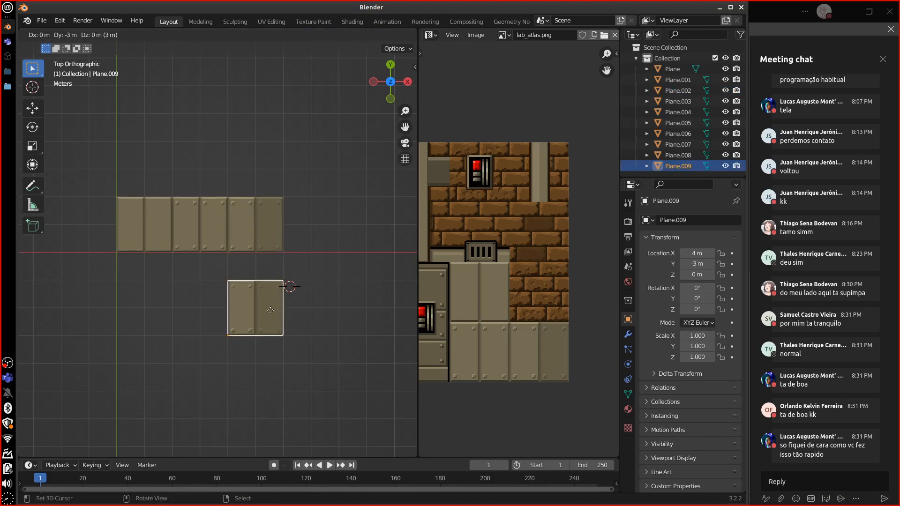
{"action": "left_click", "coordinate": [276, 305]}
{"action": "key", "text": "KP_1"}
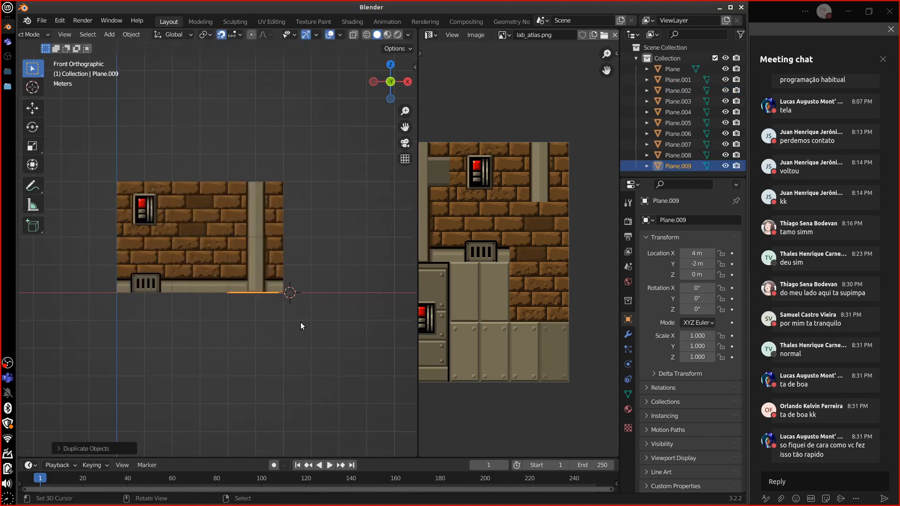
Step: Add a centred loop cut along Y to the duplicated floor tile, splitting it into two equal halves
{"action": "middle_click_drag", "start_coordinate": [304, 316], "coordinate": [271, 317]}
{"action": "key", "text": "Tab"}
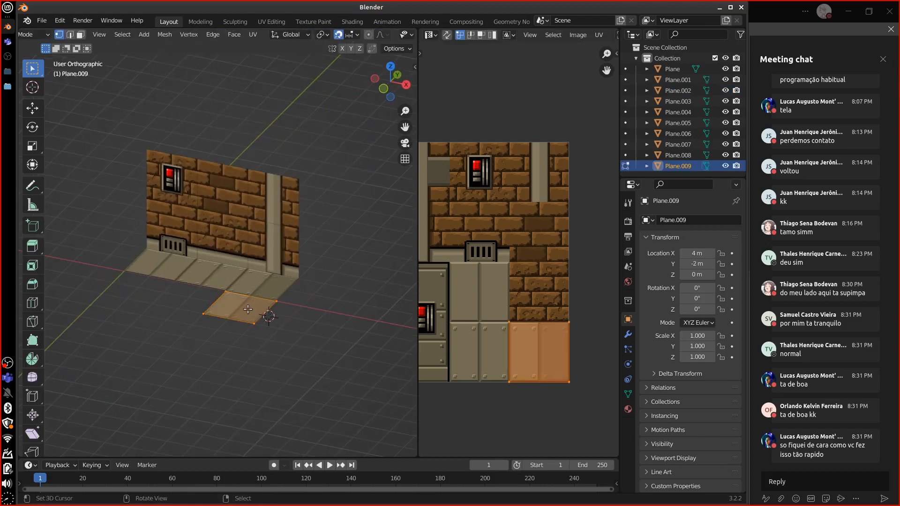
{"action": "scroll", "coordinate": [280, 315], "scroll_direction": "up", "scroll_amount": 3}
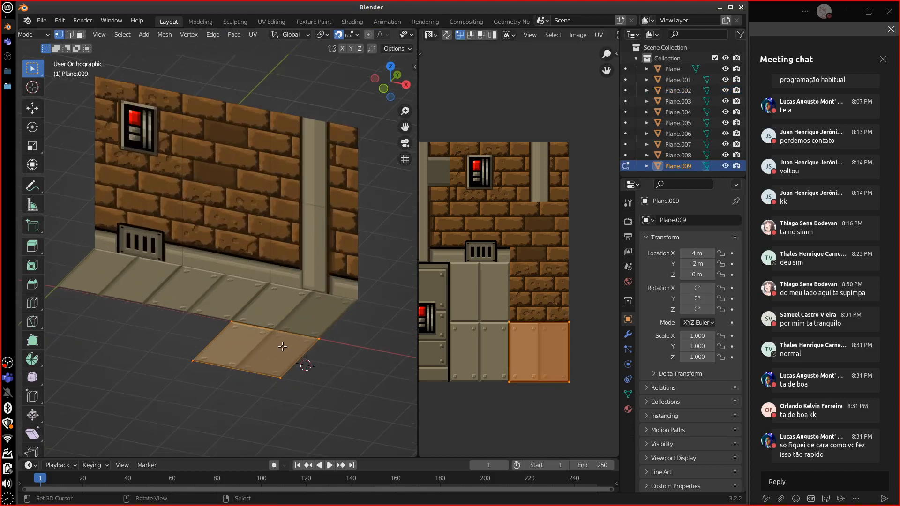
{"action": "key", "text": "Tab"}
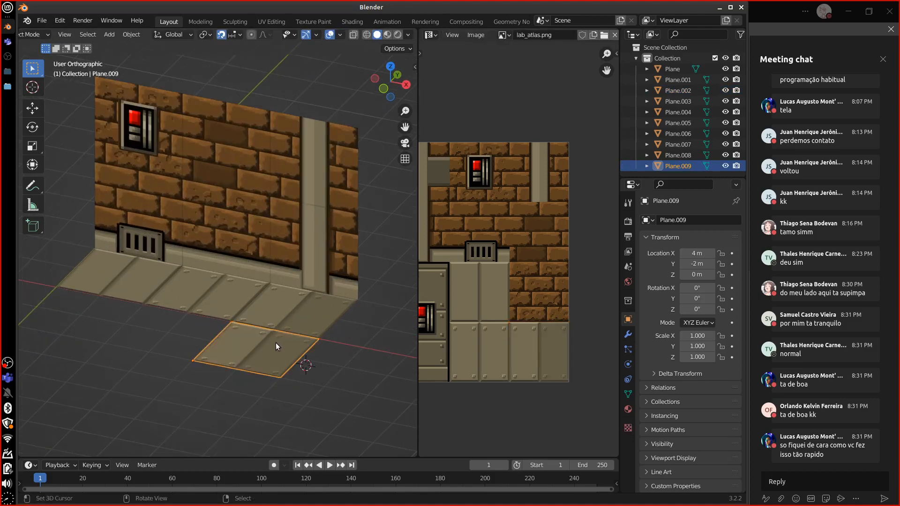
{"action": "key", "text": "Tab"}
{"action": "key", "text": "ctrl+r"}
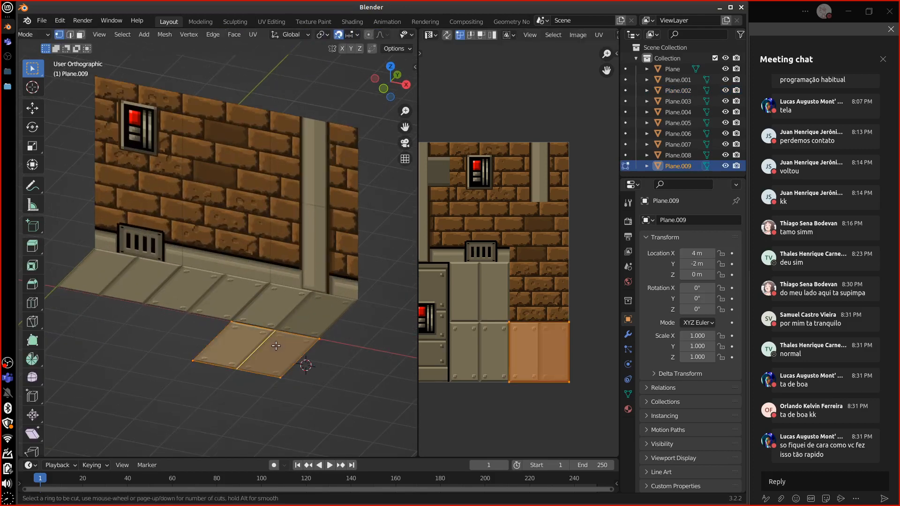
{"action": "left_click", "coordinate": [276, 346]}
{"action": "right_click", "coordinate": [276, 346]}
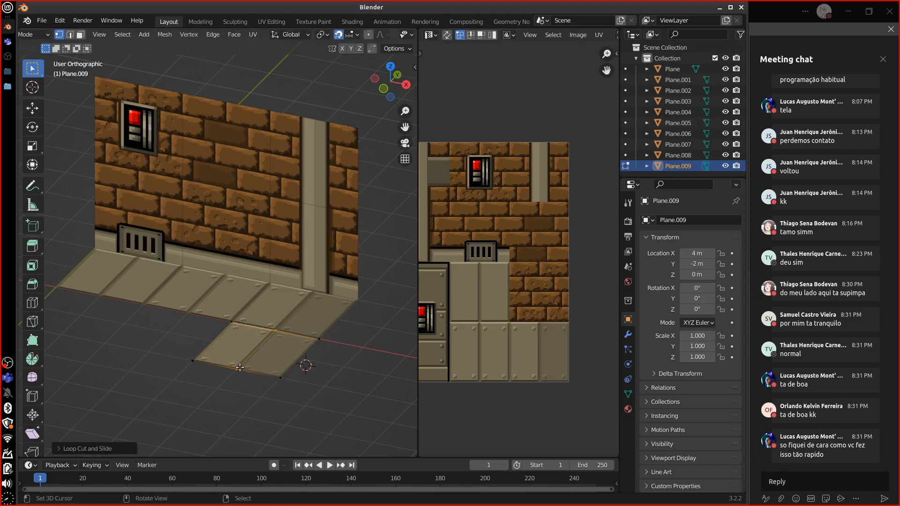
Step: Select the middle cut's vertices and set the transform pivot point to Active Element
{"action": "middle_click_drag", "start_coordinate": [320, 382], "coordinate": [367, 345]}
{"action": "right_click", "coordinate": [250, 364]}
{"action": "right_click", "coordinate": [278, 328], "text": "shift"}
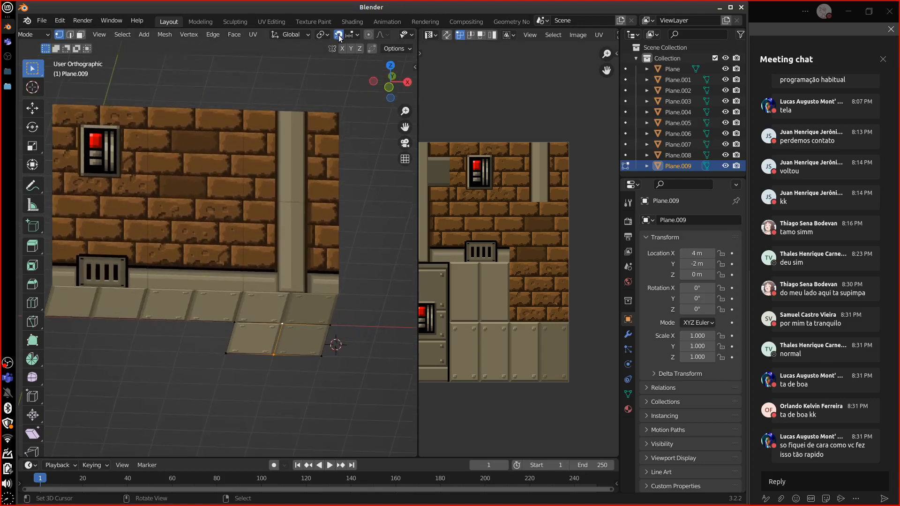
{"action": "left_click", "coordinate": [326, 38]}
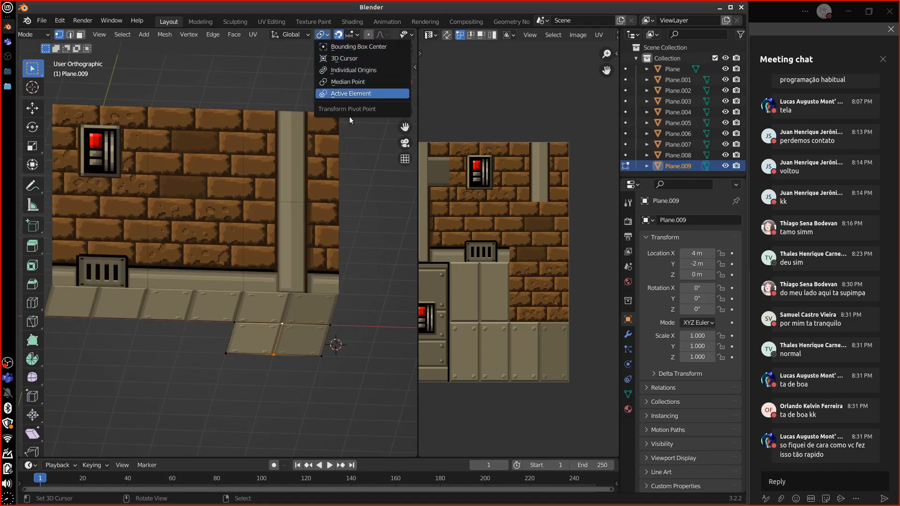
{"action": "scroll", "coordinate": [331, 348], "scroll_direction": "up", "scroll_amount": 3}
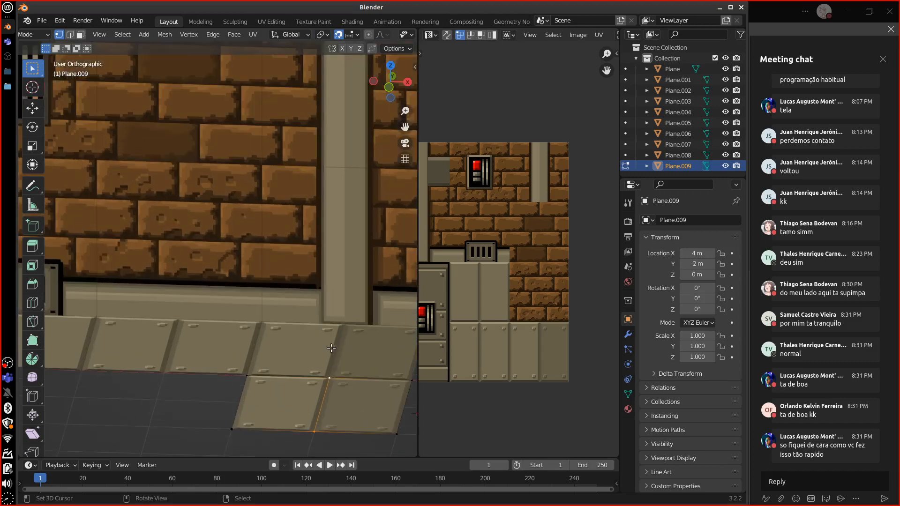
{"action": "middle_click_drag", "start_coordinate": [354, 382], "coordinate": [254, 285], "text": "shift"}
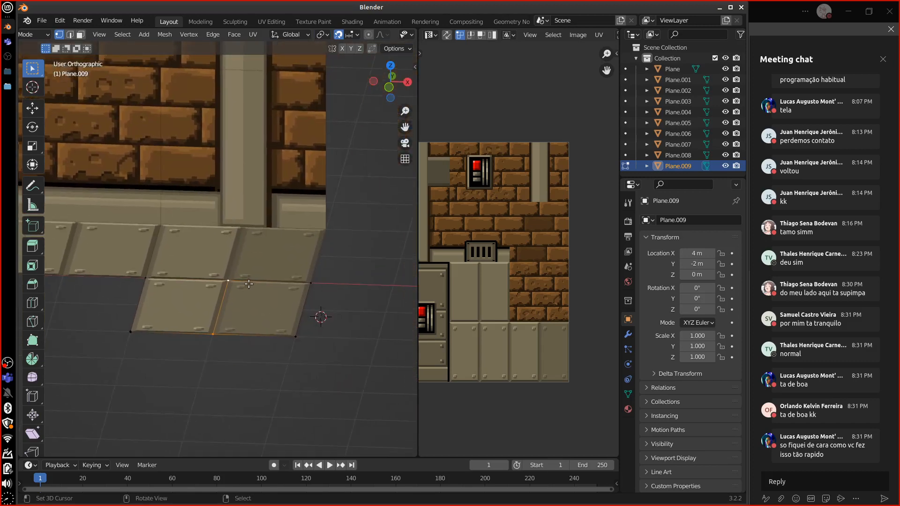
{"action": "scroll", "coordinate": [248, 284], "scroll_direction": "up", "scroll_amount": 2}
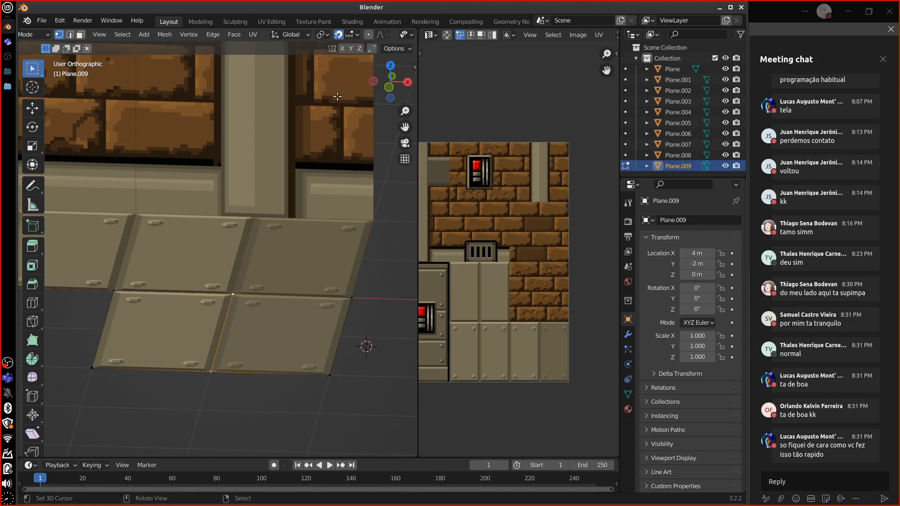
{"action": "left_click", "coordinate": [322, 34]}
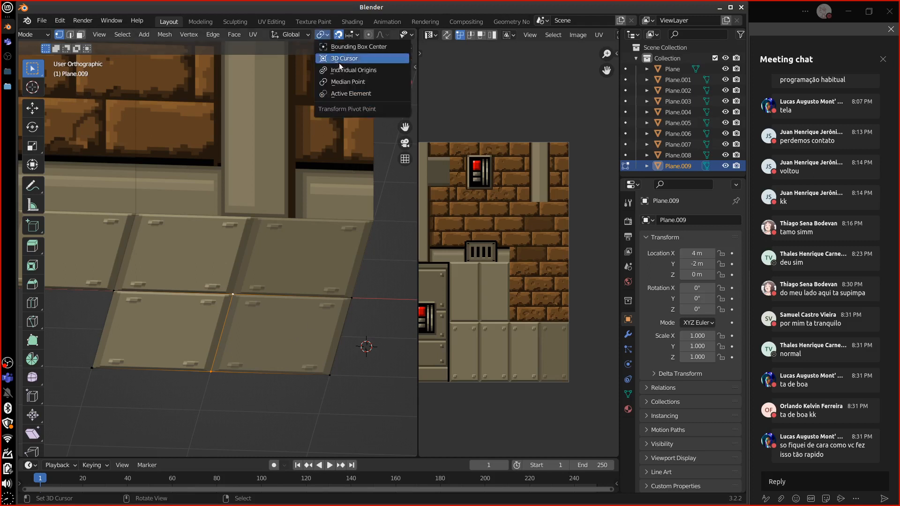
{"action": "left_click", "coordinate": [355, 93]}
{"action": "key", "text": "r"}
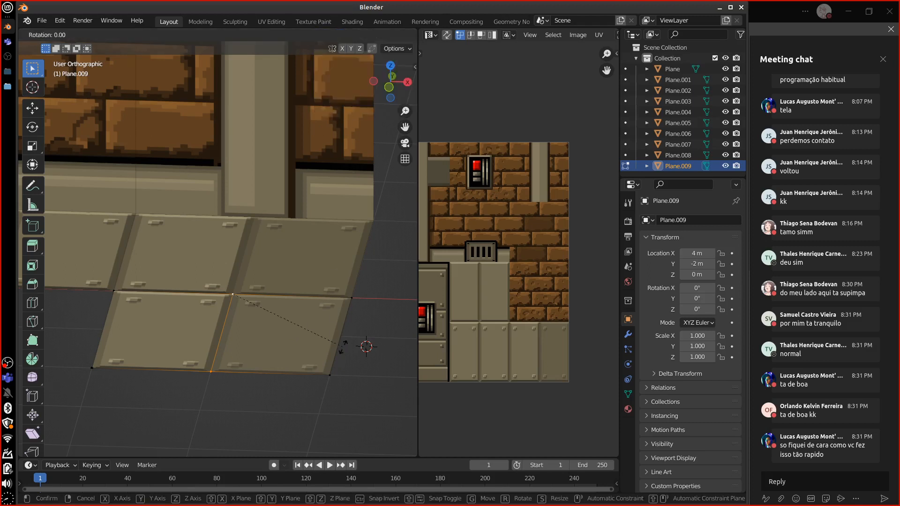
{"action": "key", "text": "y"}
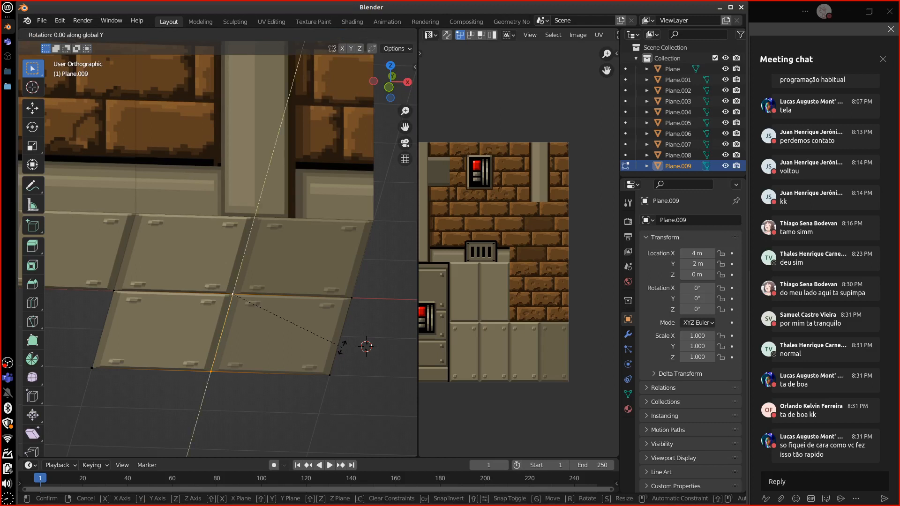
{"action": "left_click", "coordinate": [195, 236]}
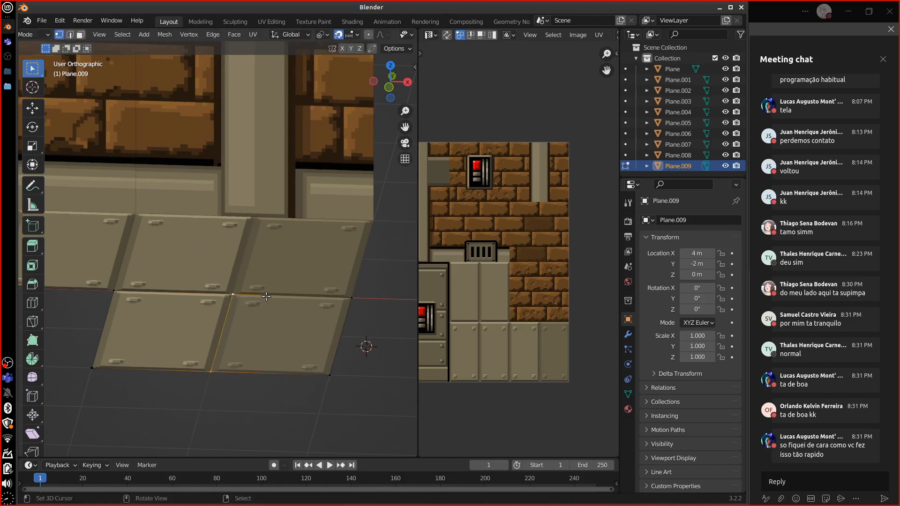
Step: Rotate the copied tile's +X half 90° downward about the Y axis, pivoting on the middle cut edge
{"action": "key", "text": "KP_1"}
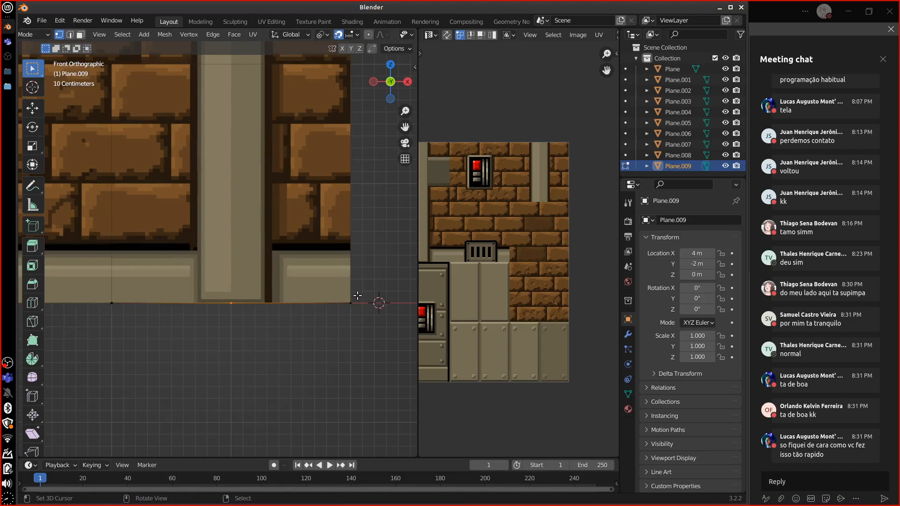
{"action": "middle_click_drag", "start_coordinate": [359, 328], "coordinate": [280, 433]}
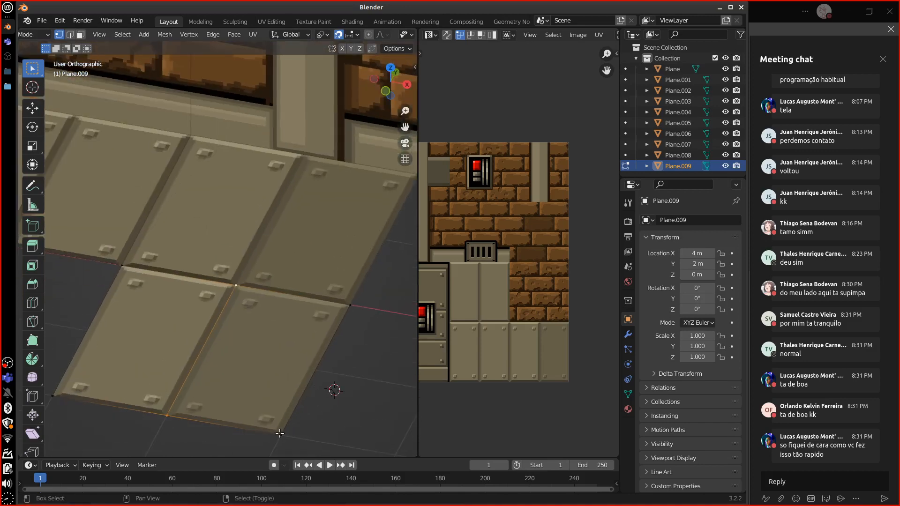
{"action": "key", "text": "l"}
{"action": "key", "text": "KP_1"}
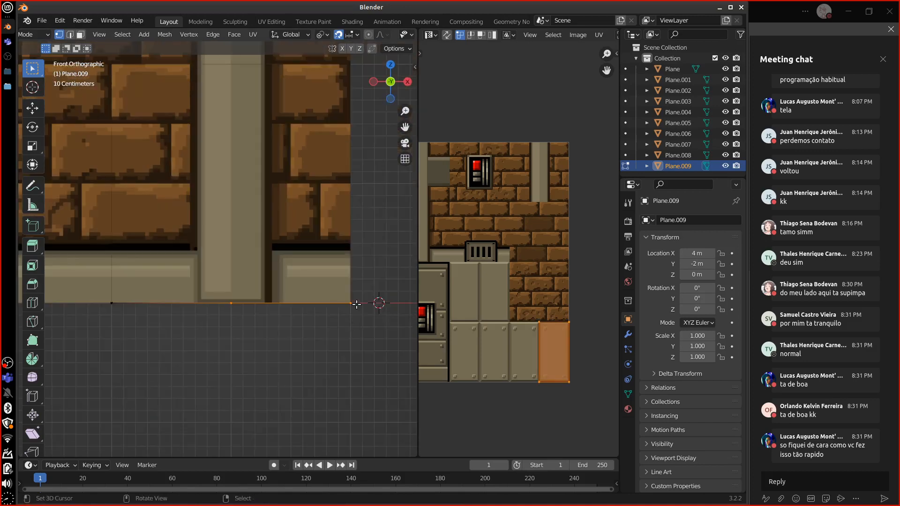
{"action": "middle_click_drag", "start_coordinate": [357, 305], "coordinate": [353, 323]}
{"action": "key", "text": "r"}
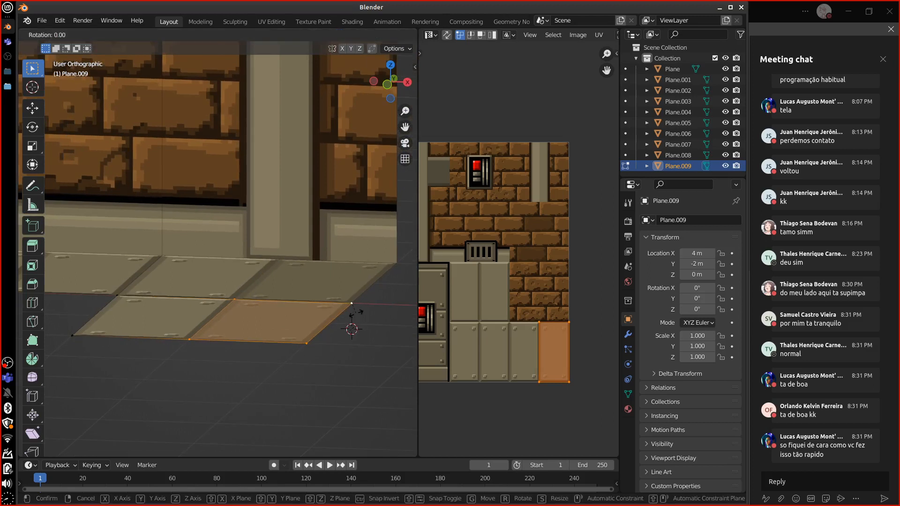
{"action": "key", "text": "y"}
{"action": "right_click", "coordinate": [356, 313]}
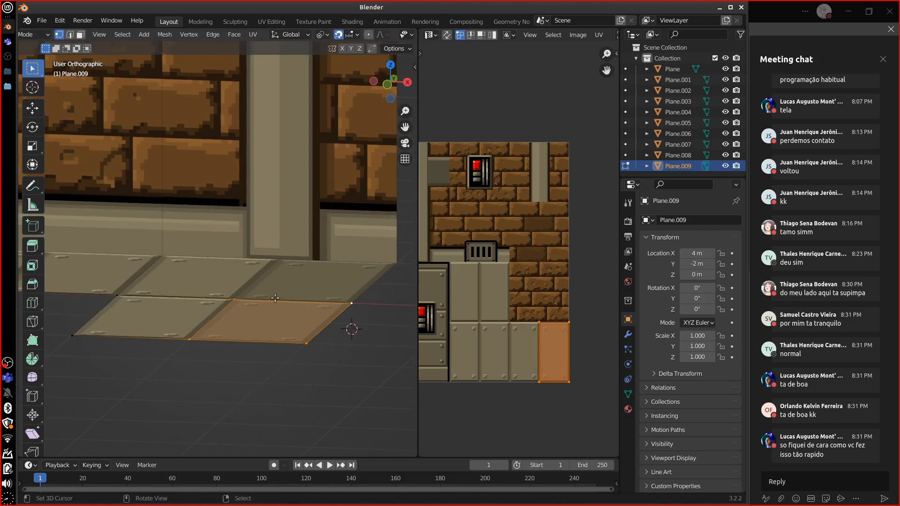
{"action": "right_click", "coordinate": [275, 298], "text": "alt"}
{"action": "right_click", "coordinate": [275, 298], "text": "alt"}
{"action": "key", "text": "r"}
{"action": "key", "text": "y"}
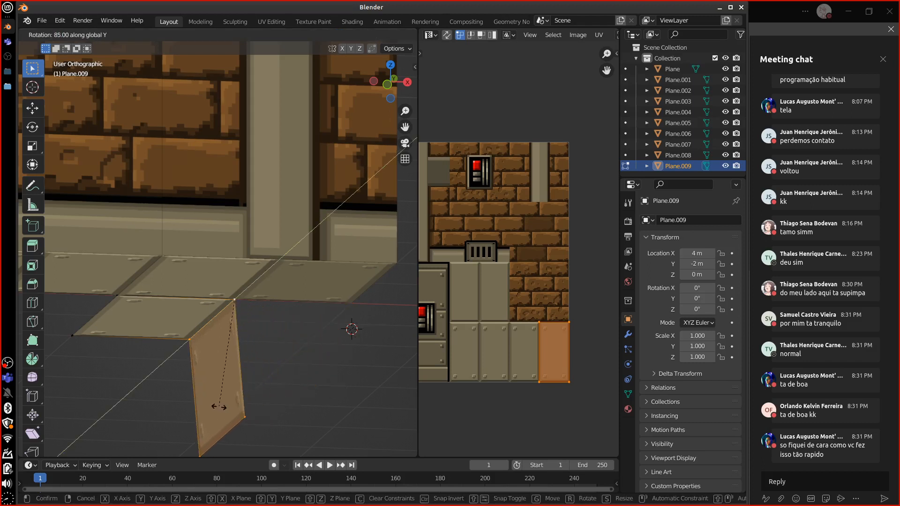
{"action": "left_click", "coordinate": [212, 404]}
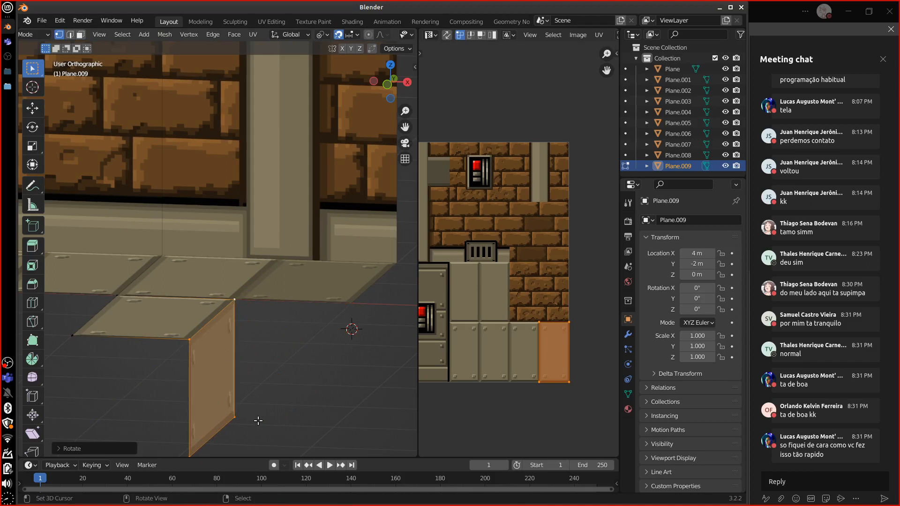
Step: Duplicate the horizontal top face and move the copy 1 m along X and 1 m down to the riser's foot
{"action": "left_click", "coordinate": [247, 419]}
{"action": "middle_click_drag", "start_coordinate": [300, 400], "coordinate": [316, 336], "text": "shift"}
{"action": "key", "text": "3"}
{"action": "left_click", "coordinate": [169, 273]}
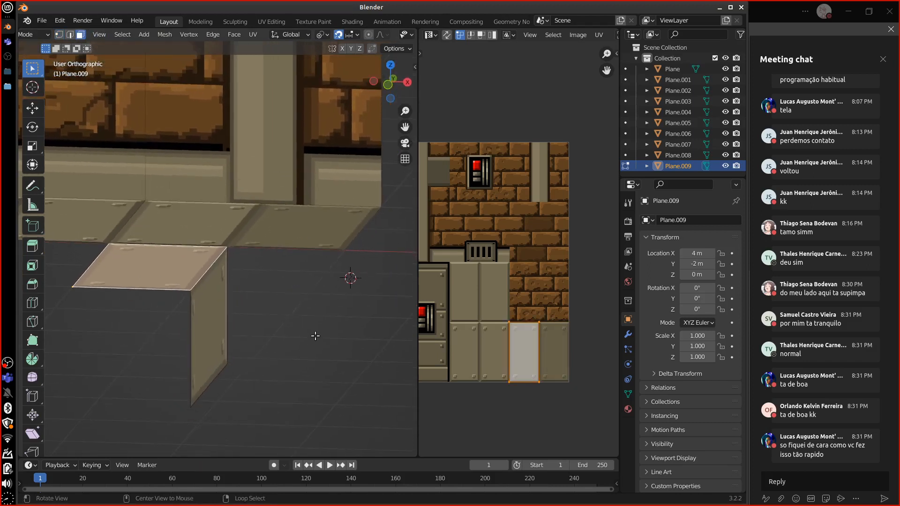
{"action": "key", "text": "KP_1"}
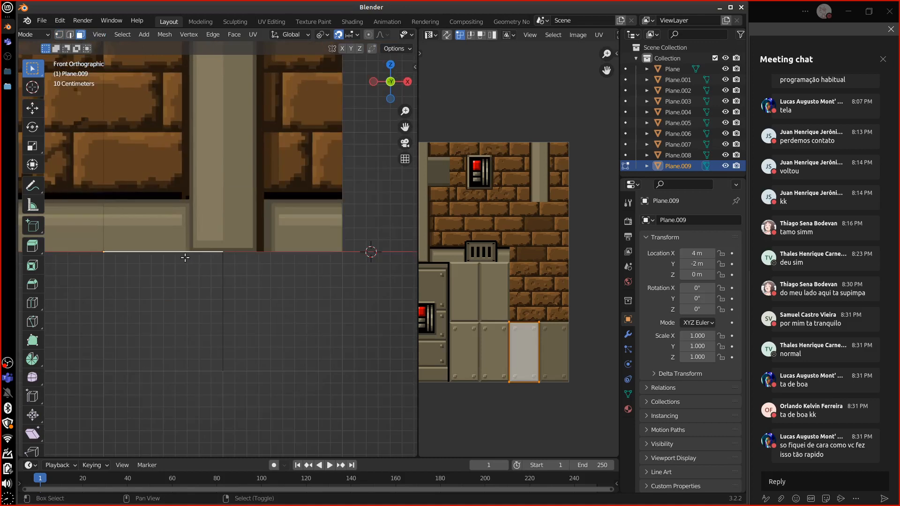
{"action": "key", "text": "g"}
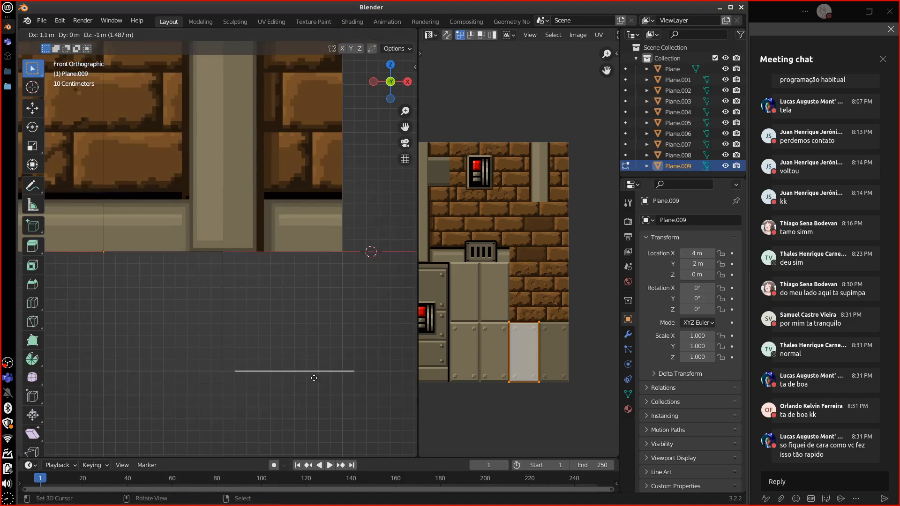
{"action": "left_click", "coordinate": [306, 378]}
Step: Select all three faces of the step piece, merge their vertices by distance, and clear the selection
{"action": "middle_click_drag", "start_coordinate": [354, 326], "coordinate": [179, 274]}
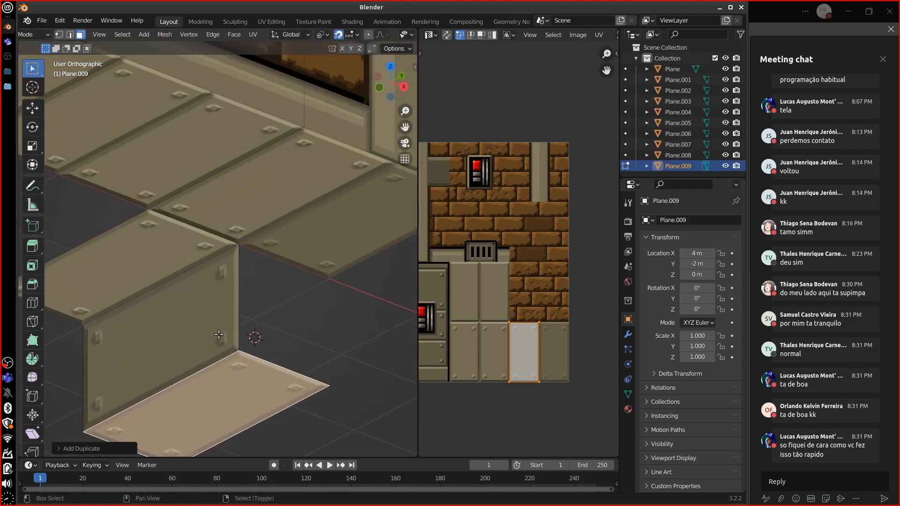
{"action": "left_click", "coordinate": [178, 272], "text": "shift"}
{"action": "left_click", "coordinate": [177, 271], "text": "shift"}
{"action": "key", "text": "m"}
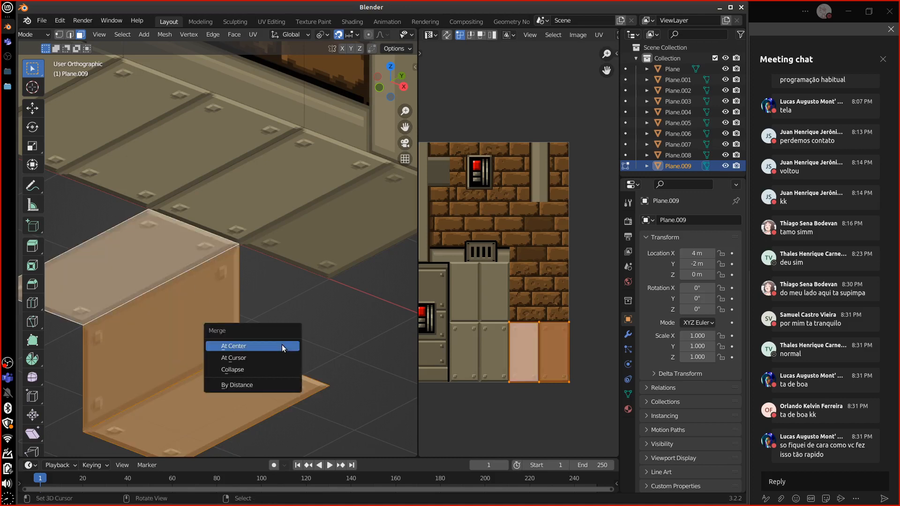
{"action": "left_click", "coordinate": [277, 387]}
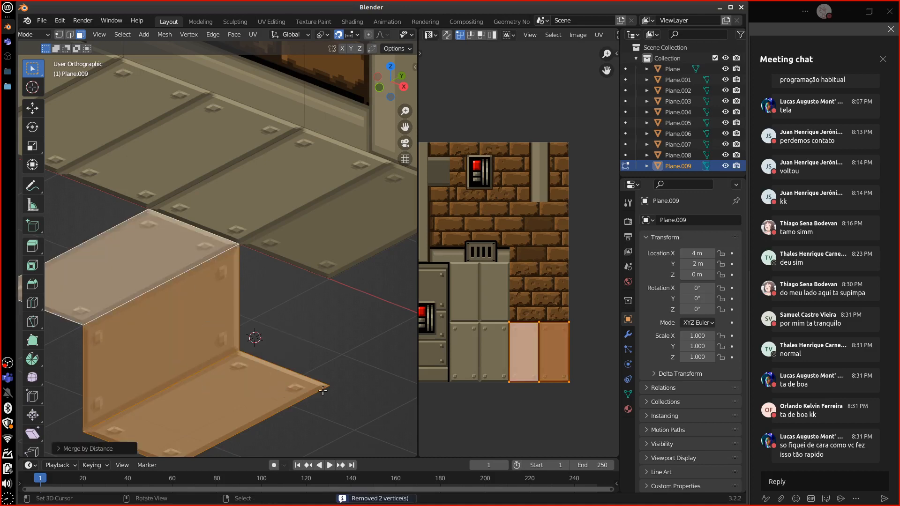
{"action": "scroll", "coordinate": [335, 328], "scroll_direction": "down", "scroll_amount": 3}
{"action": "middle_click_drag", "start_coordinate": [335, 328], "coordinate": [313, 347]}
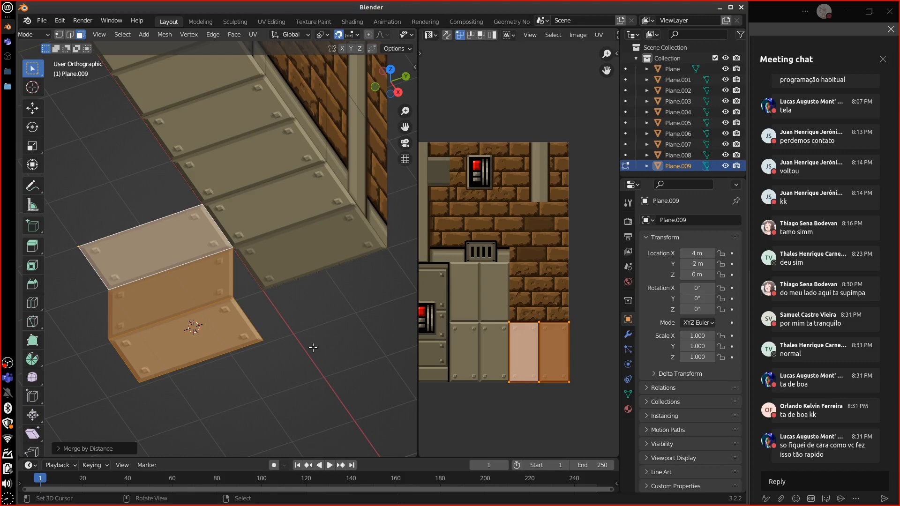
{"action": "mouse_move", "coordinate": [310, 305]}
{"action": "middle_mouse_down"}
{"action": "mouse_move", "coordinate": [300, 312]}
{"action": "mouse_move", "coordinate": [314, 298]}
{"action": "middle_mouse_up"}
{"action": "key", "text": "alt+a"}
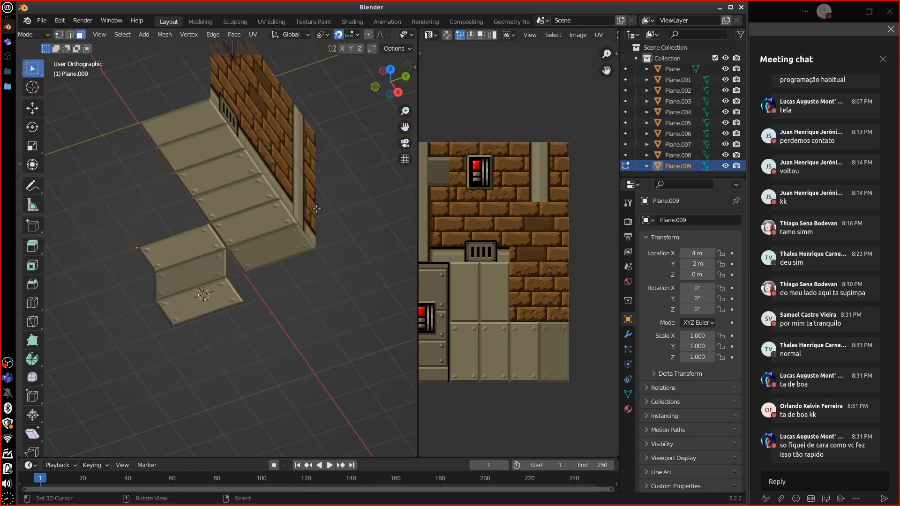
Step: Duplicate the face of the upper wall tile at the +X end in place and rotate the copy 90° about the Z axis
{"action": "key", "text": "Tab"}
{"action": "left_click", "coordinate": [309, 161]}
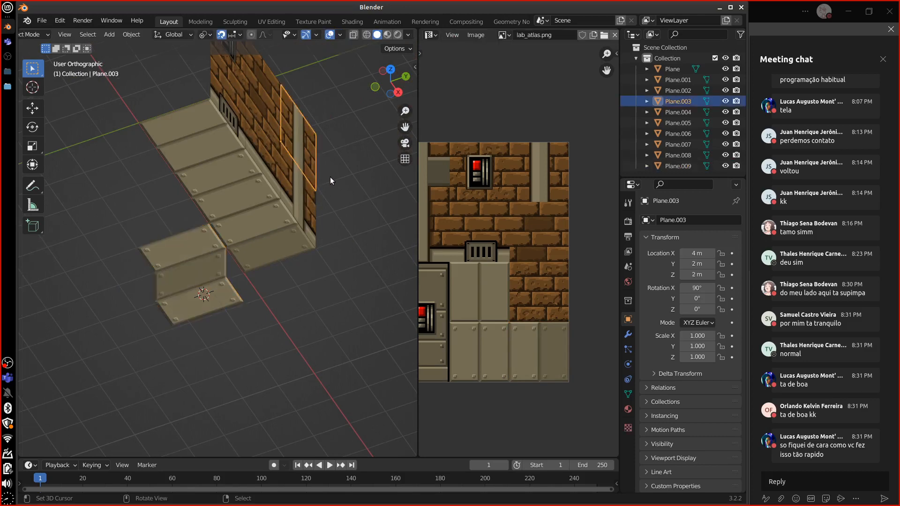
{"action": "key", "text": "KP_7"}
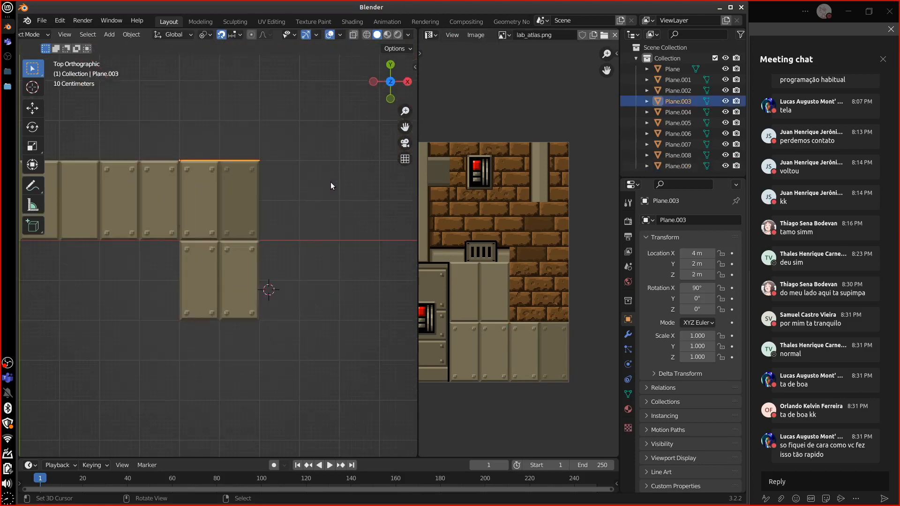
{"action": "middle_click_drag", "start_coordinate": [306, 192], "coordinate": [291, 279]}
{"action": "key", "text": "Tab"}
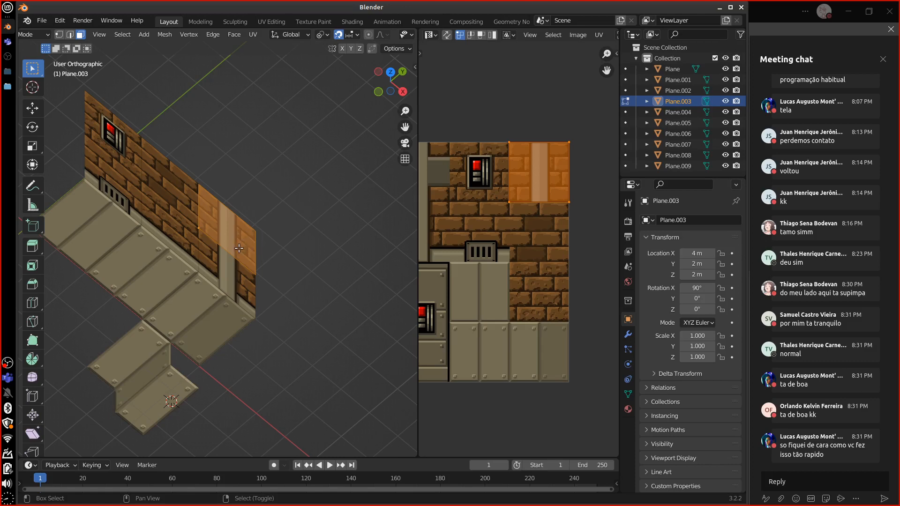
{"action": "key", "text": "g"}
{"action": "right_click", "coordinate": [278, 239]}
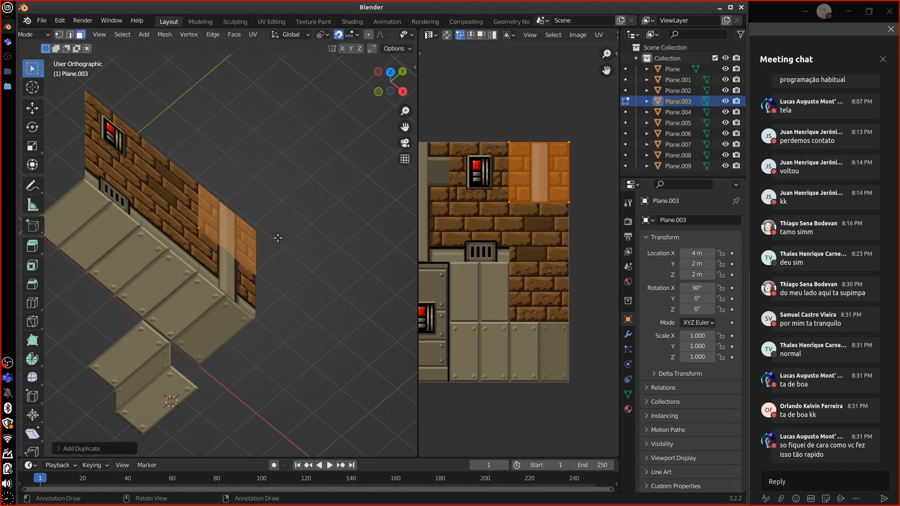
{"action": "type", "text": "r"}
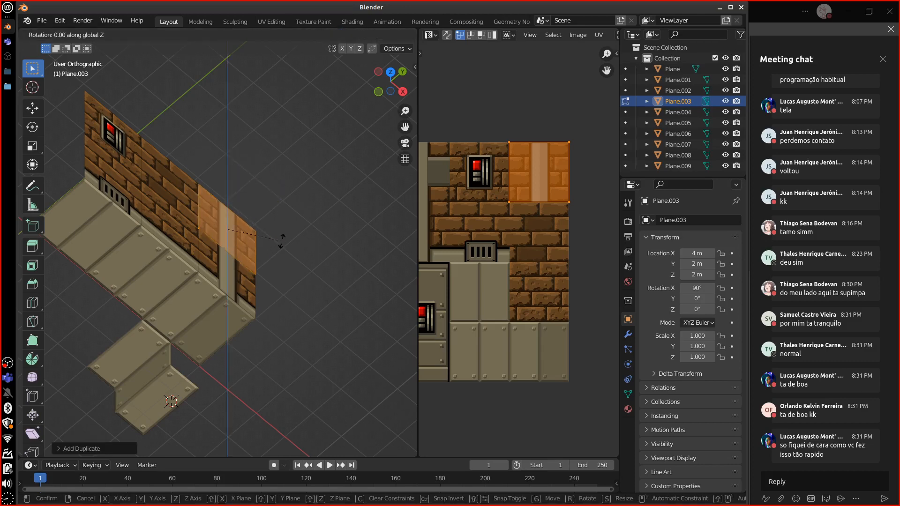
{"action": "type", "text": "z90"}
{"action": "key", "text": "Return"}
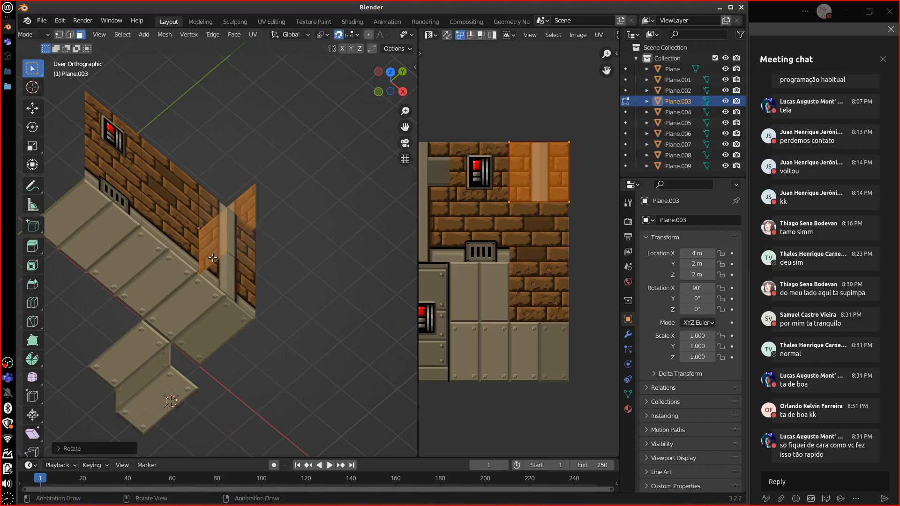
Step: Move the rotated copy 1 m along X and 1 m along Y so it meets the wall's end edge
{"action": "key", "text": "g"}
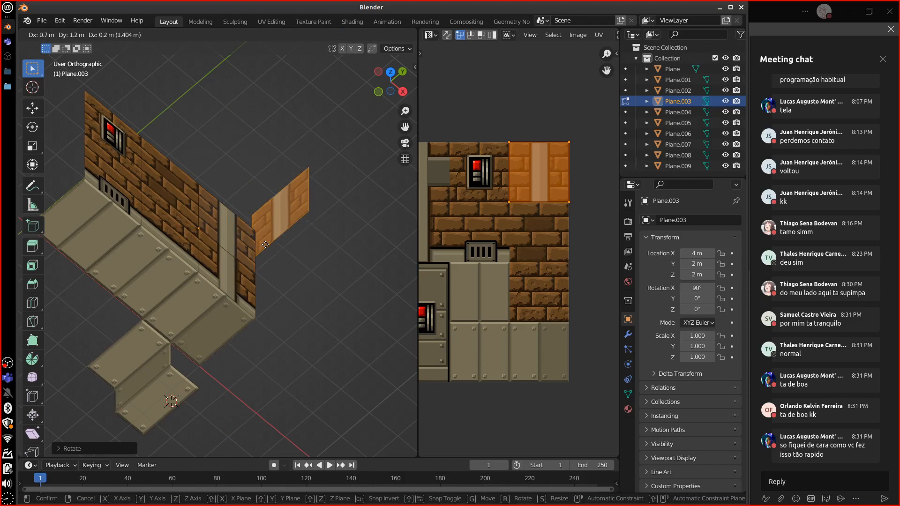
{"action": "key", "text": "z"}
{"action": "key", "text": "z"}
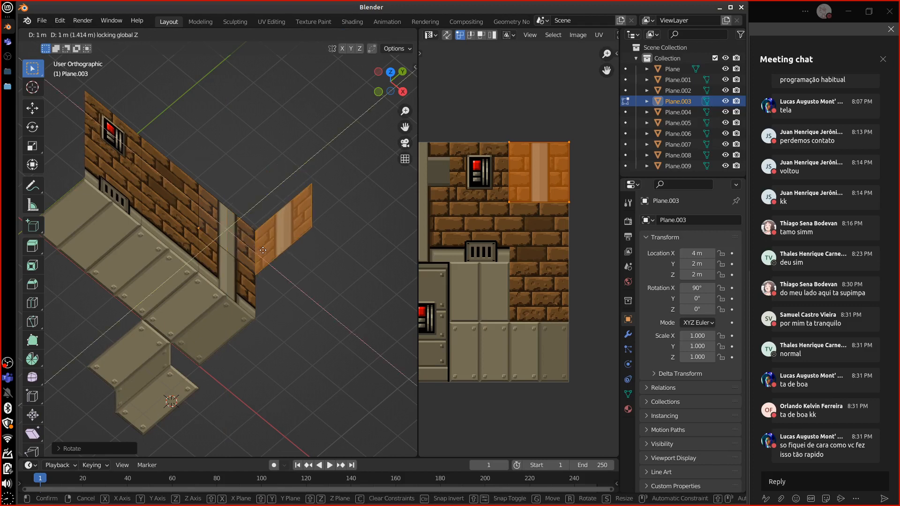
{"action": "left_click", "coordinate": [298, 196]}
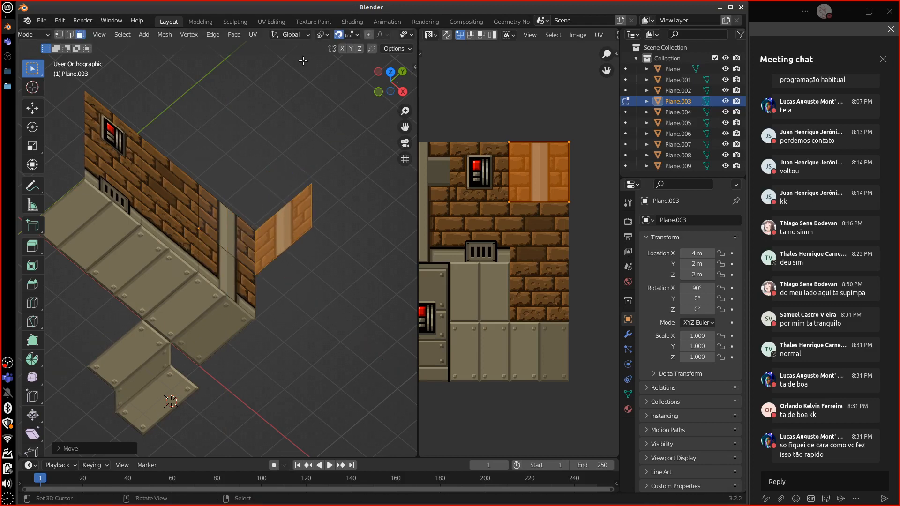
Step: Cut the side wall face vertically through its middle and delete the half farther from the corner
{"action": "middle_click_drag", "start_coordinate": [299, 253], "coordinate": [283, 240]}
{"action": "key", "text": "ctrl+r"}
{"action": "left_click", "coordinate": [283, 221]}
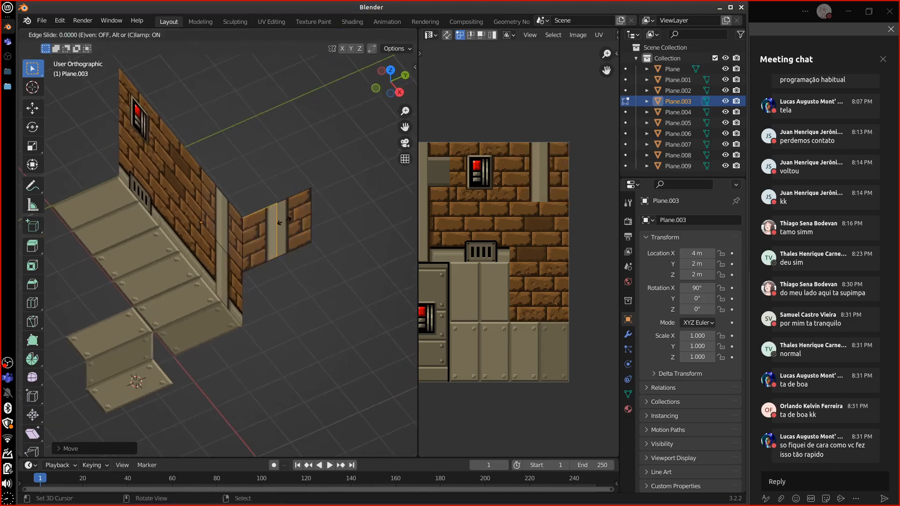
{"action": "left_click", "coordinate": [283, 223]}
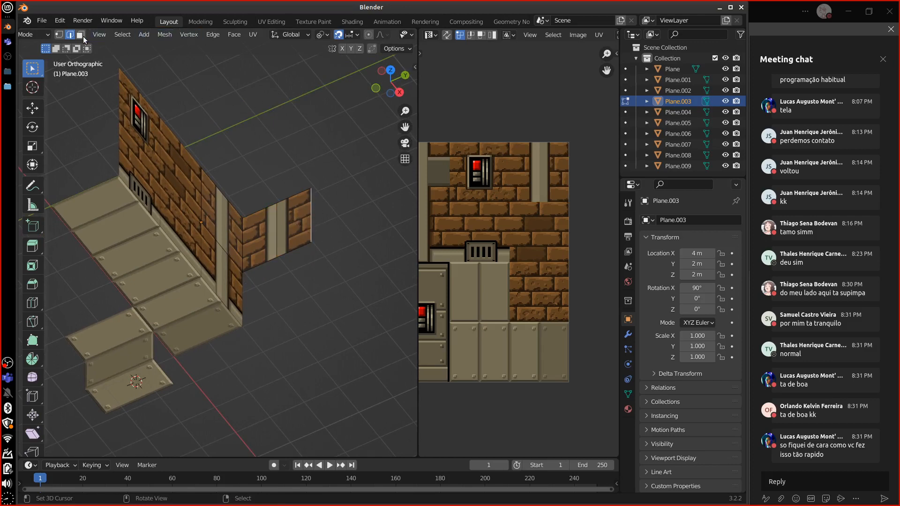
{"action": "key", "text": "3"}
{"action": "left_click", "coordinate": [297, 230]}
{"action": "key", "text": "x"}
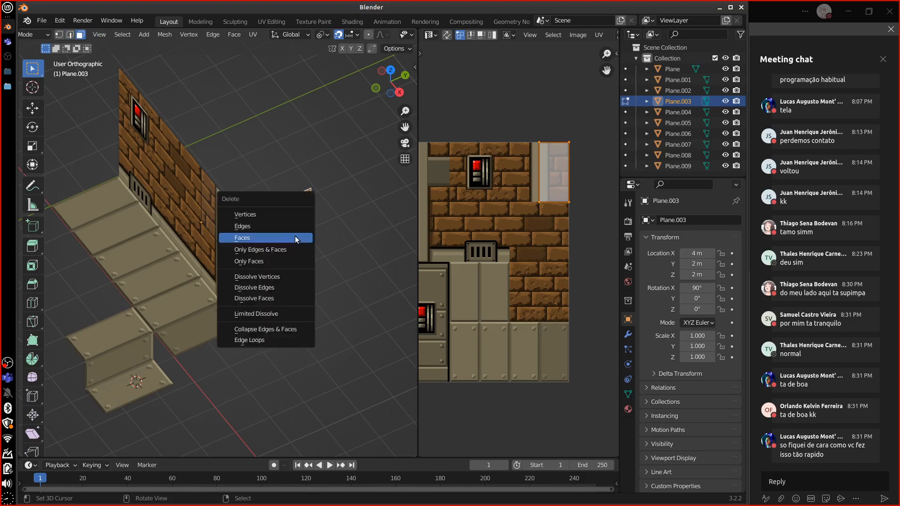
{"action": "left_click", "coordinate": [294, 235]}
Step: Move the remaining side face's UVs 0.25 down onto the plain brick area of the atlas and leave Edit Mode
{"action": "right_click", "coordinate": [258, 246]}
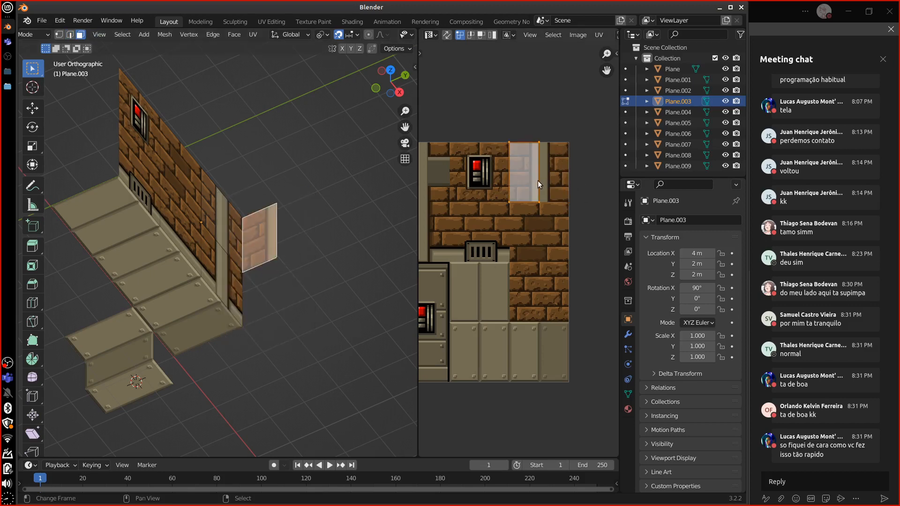
{"action": "key", "text": "g"}
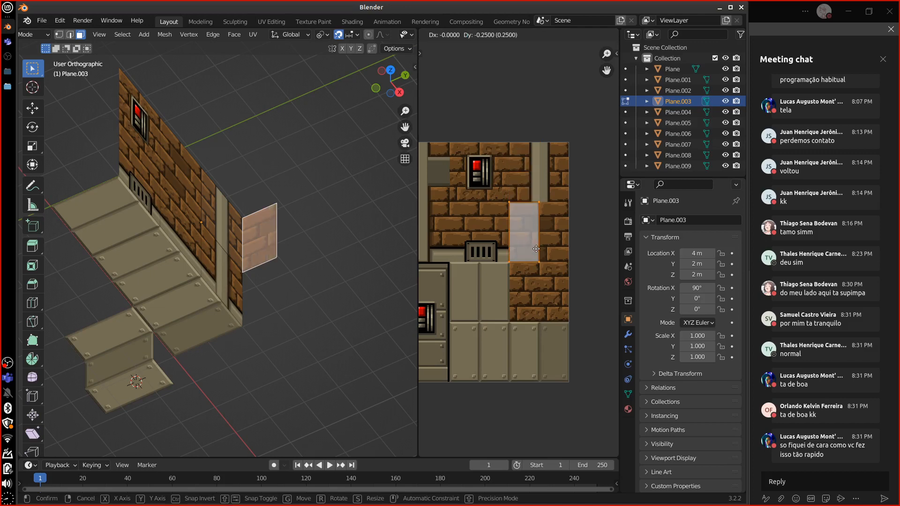
{"action": "left_click", "coordinate": [537, 242]}
{"action": "middle_click_drag", "start_coordinate": [322, 301], "coordinate": [341, 266]}
{"action": "key", "text": "Tab"}
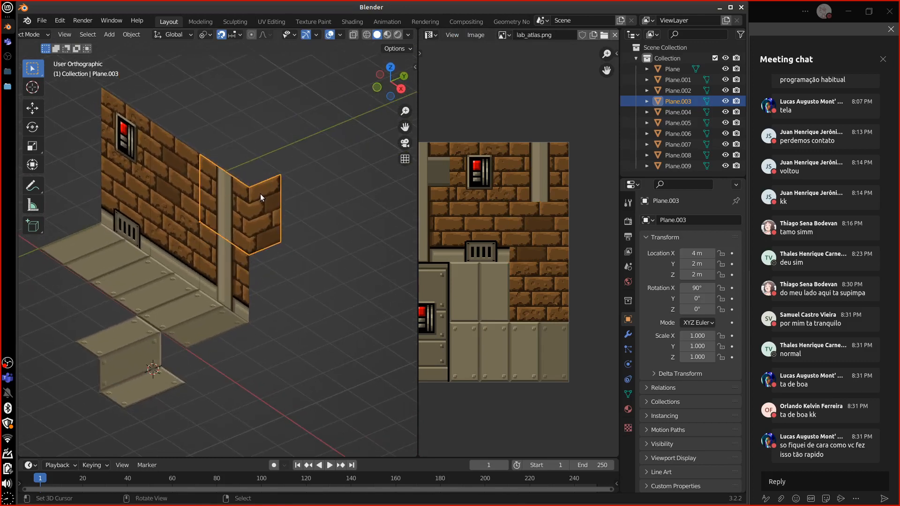
Step: Duplicate the front face of the upper pillar wall tile and raise the copy 2 m along Z
{"action": "key", "text": "Tab"}
{"action": "left_click", "coordinate": [241, 208]}
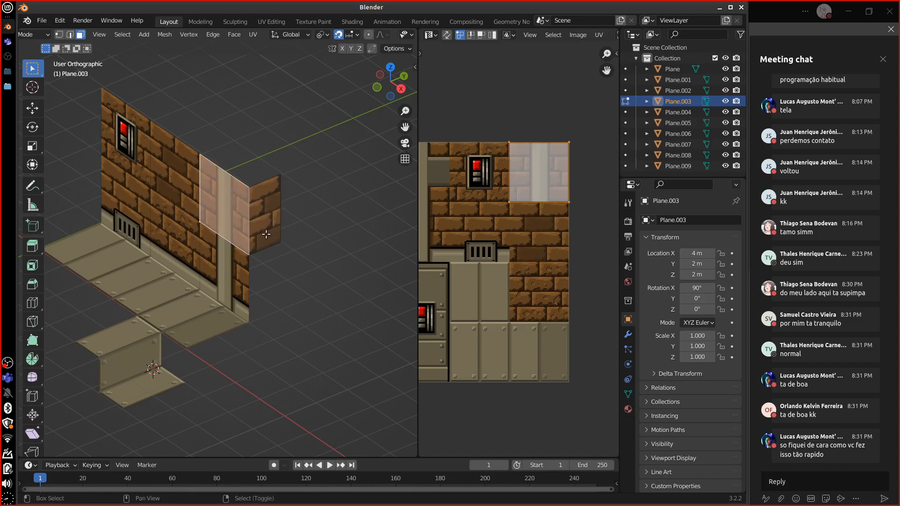
{"action": "key", "text": "g"}
{"action": "key", "text": "z"}
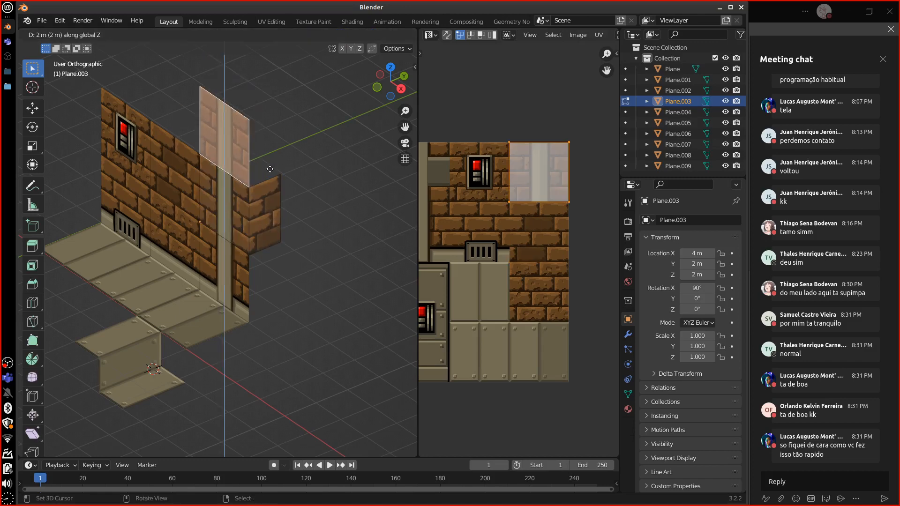
{"action": "left_click", "coordinate": [269, 172]}
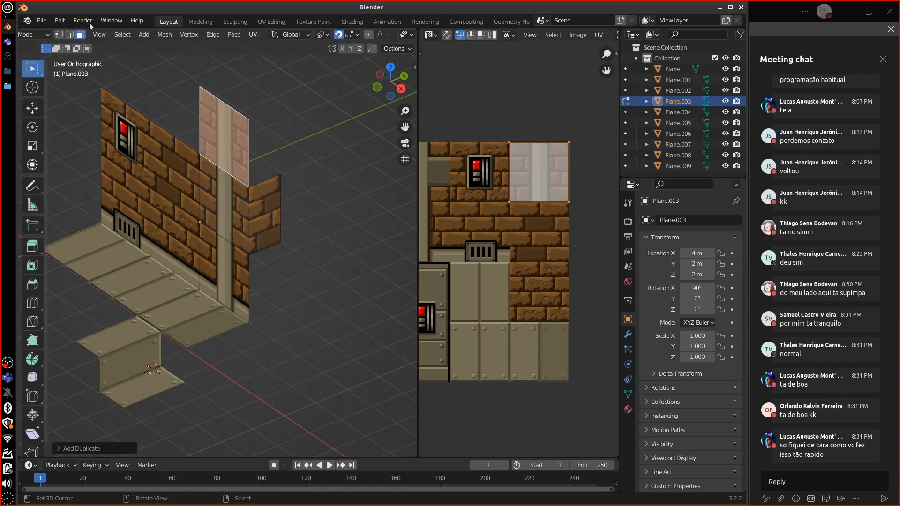
Step: Rotate the raised copy -90° about the X axis around its lower corner vertex to form the wall's top
{"action": "left_click", "coordinate": [60, 34]}
{"action": "right_click", "coordinate": [249, 187], "text": "shift"}
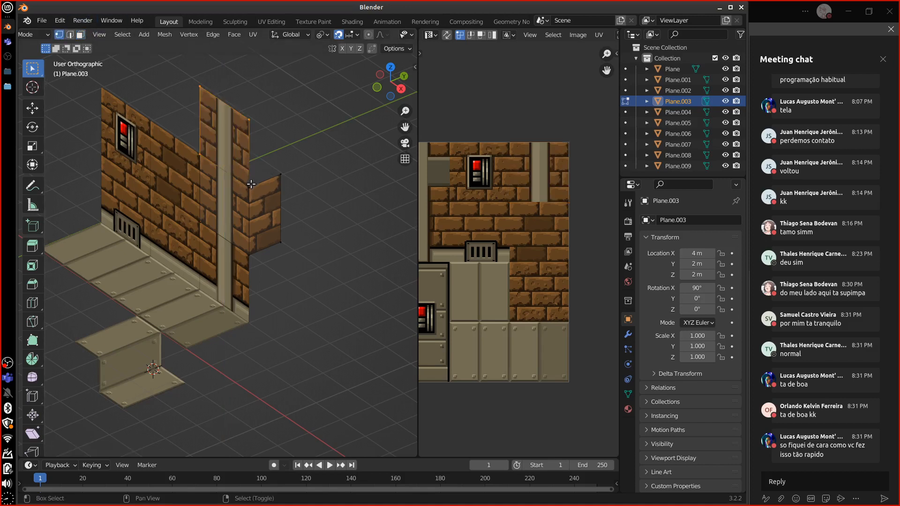
{"action": "right_click", "coordinate": [250, 185], "text": "shift"}
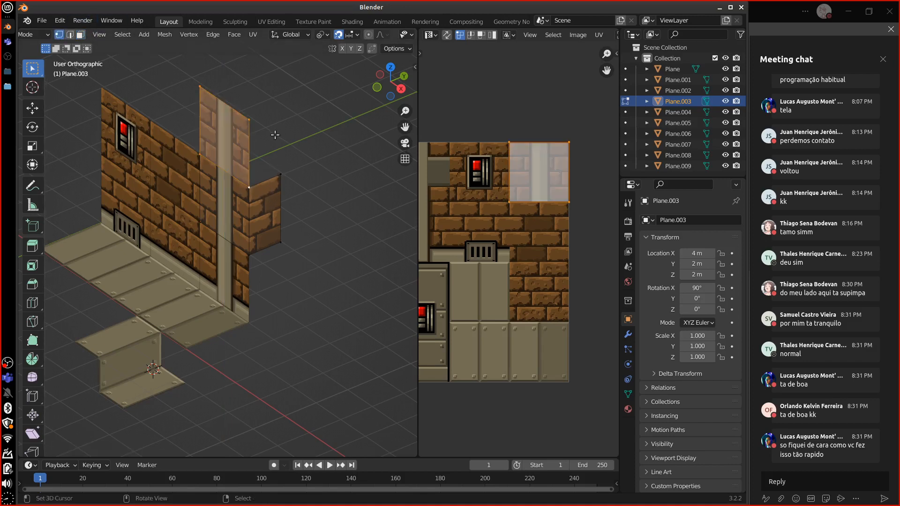
{"action": "type", "text": "rx90"}
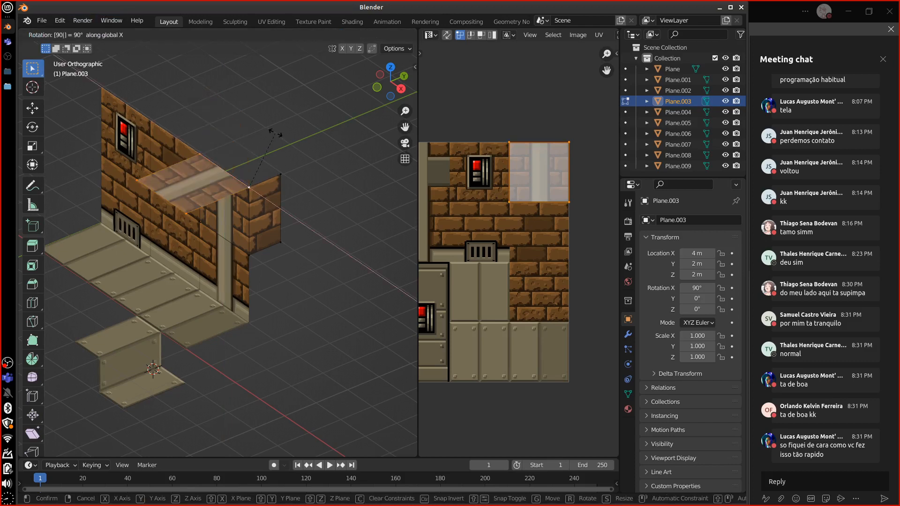
{"action": "key", "text": "minus"}
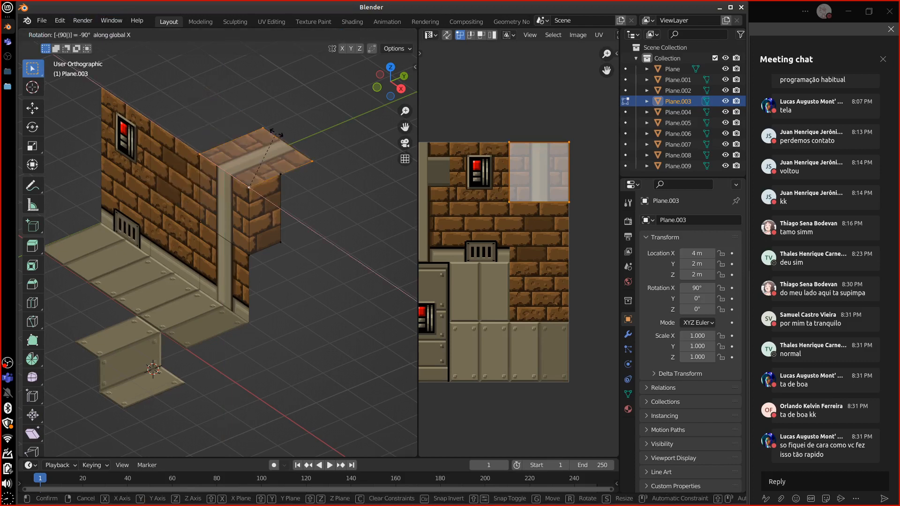
{"action": "key", "text": "Return"}
Step: Cut the top face across its middle, parallel to the wall, and delete the vertices of its outer edge
{"action": "key", "text": "ctrl+r"}
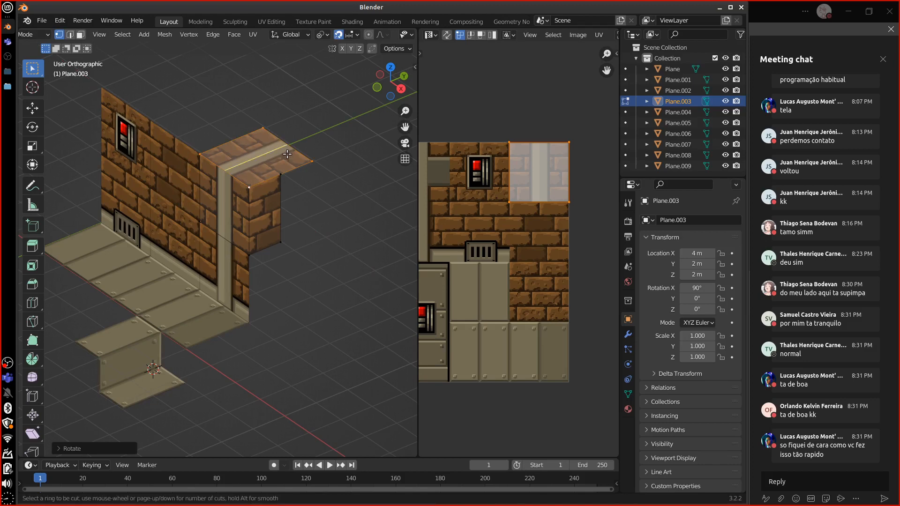
{"action": "left_click", "coordinate": [252, 136]}
{"action": "right_click", "coordinate": [253, 138]}
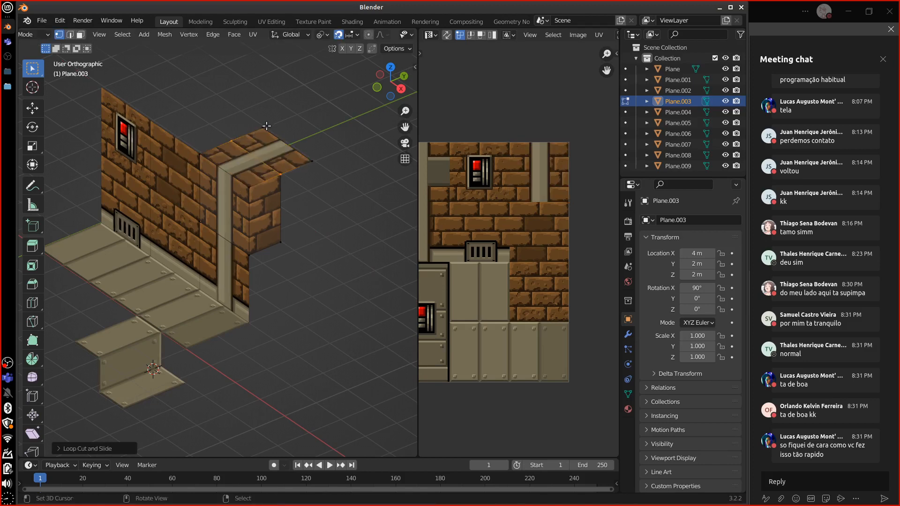
{"action": "right_click", "coordinate": [265, 127]}
{"action": "right_click", "coordinate": [312, 162], "text": "shift"}
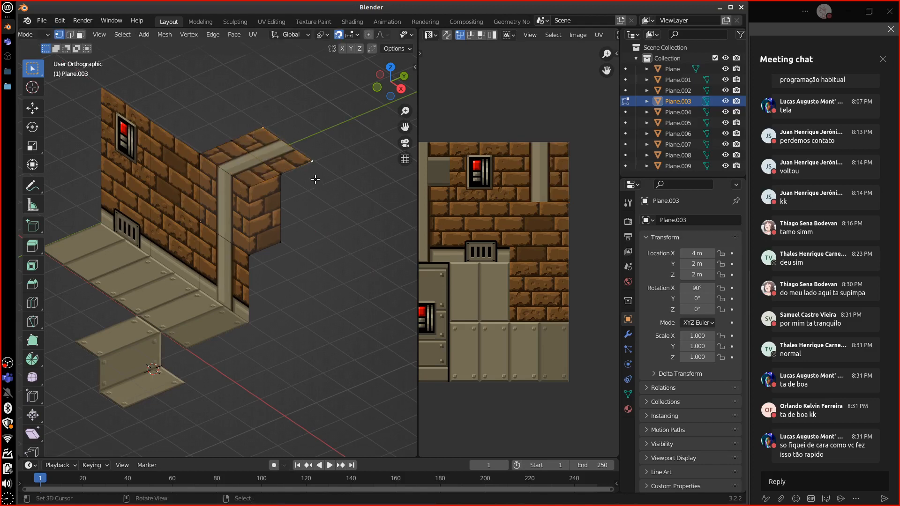
{"action": "key", "text": "x"}
{"action": "left_click", "coordinate": [304, 149]}
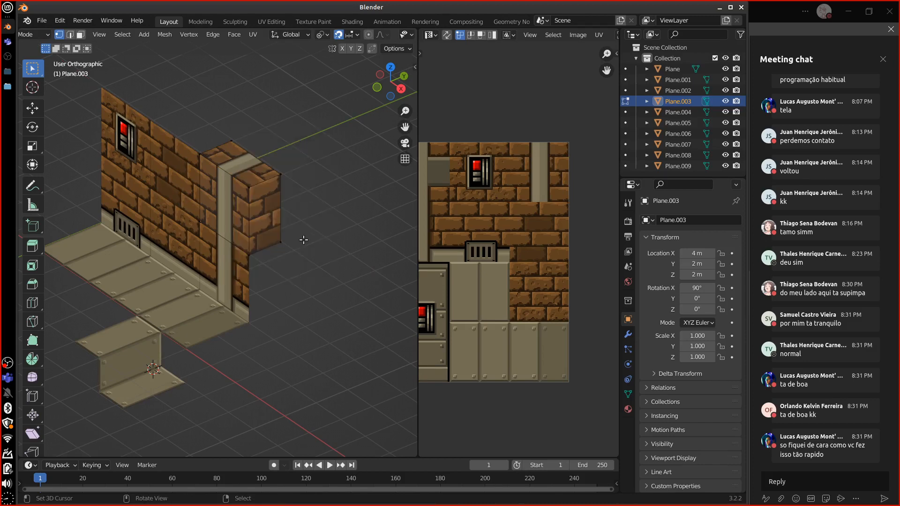
Step: Select the whole corner wall piece, merge its vertices by distance, and leave Edit Mode
{"action": "right_click", "coordinate": [280, 175]}
{"action": "key", "text": "a"}
{"action": "key", "text": "m"}
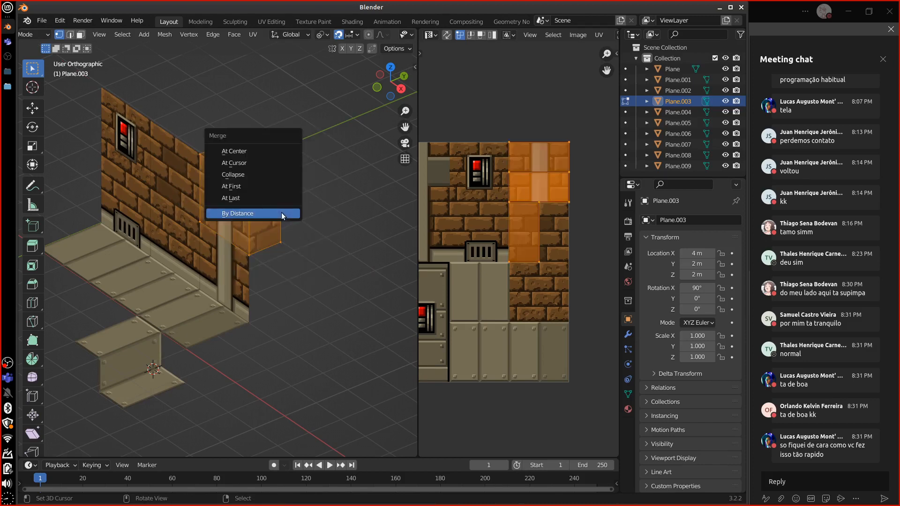
{"action": "left_click", "coordinate": [284, 211]}
{"action": "key", "text": "Tab"}
Step: Examine the individual tile objects by selecting them one after another from Plane.009 to Plane, and inspect the assembled scene
{"action": "middle_click_drag", "start_coordinate": [299, 319], "coordinate": [337, 277]}
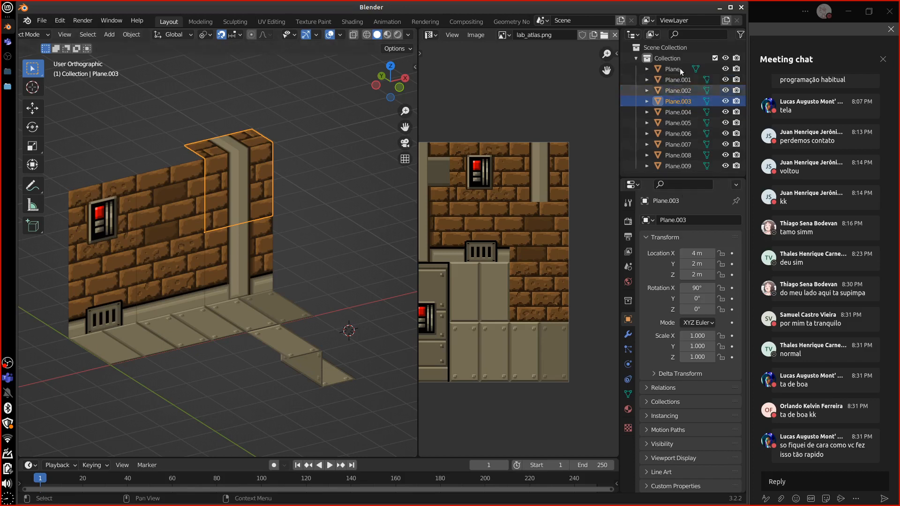
{"action": "left_click", "coordinate": [678, 167]}
{"action": "left_click", "coordinate": [679, 156]}
{"action": "left_click", "coordinate": [679, 145]}
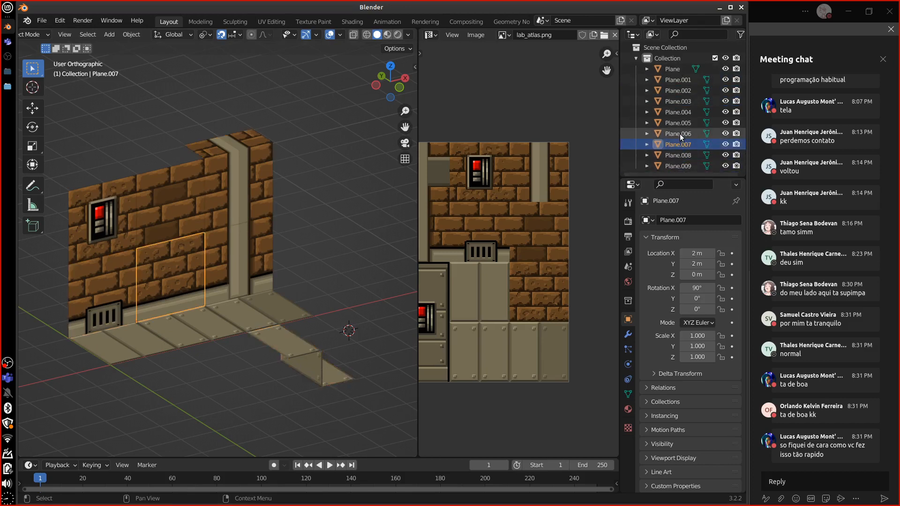
{"action": "left_click", "coordinate": [680, 133]}
{"action": "left_click", "coordinate": [679, 123]}
{"action": "left_click", "coordinate": [682, 112]}
{"action": "left_click", "coordinate": [682, 92]}
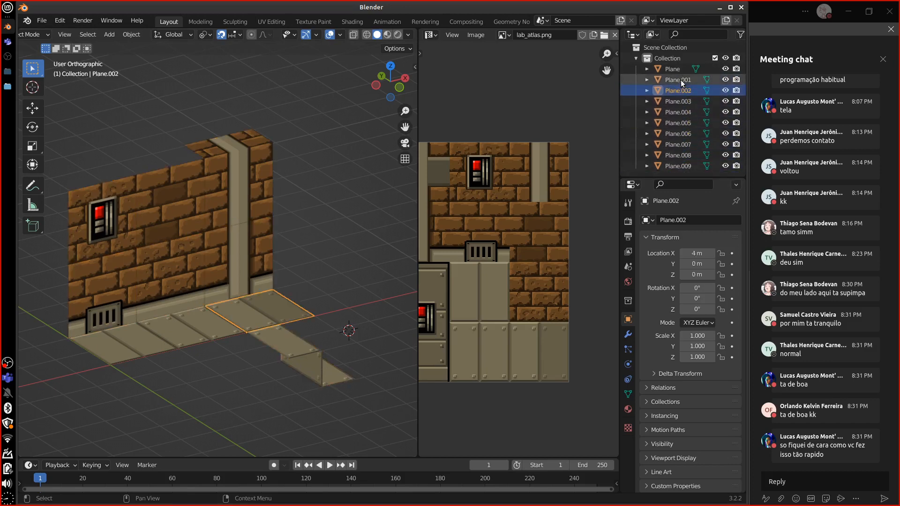
{"action": "left_click", "coordinate": [681, 79]}
{"action": "left_click", "coordinate": [677, 69]}
{"action": "middle_click_drag", "start_coordinate": [349, 334], "coordinate": [258, 334]}
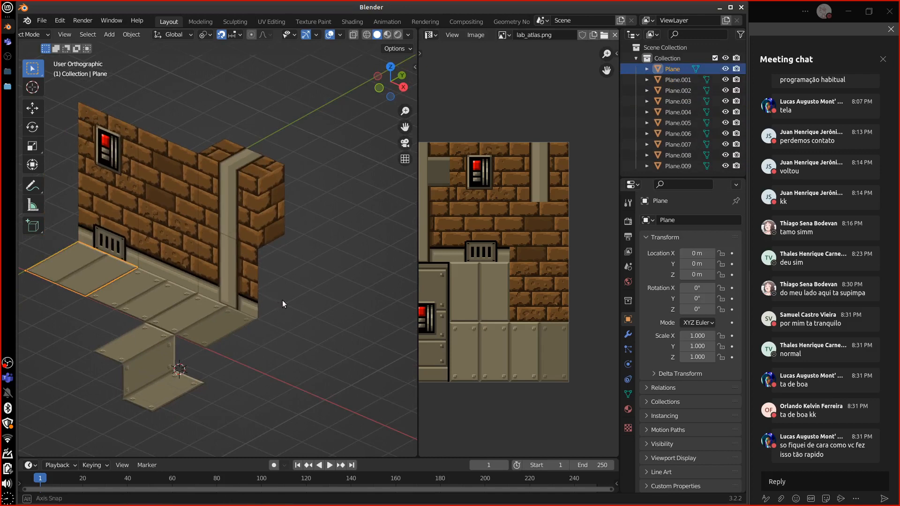
{"action": "middle_click_drag", "start_coordinate": [282, 300], "coordinate": [360, 296]}
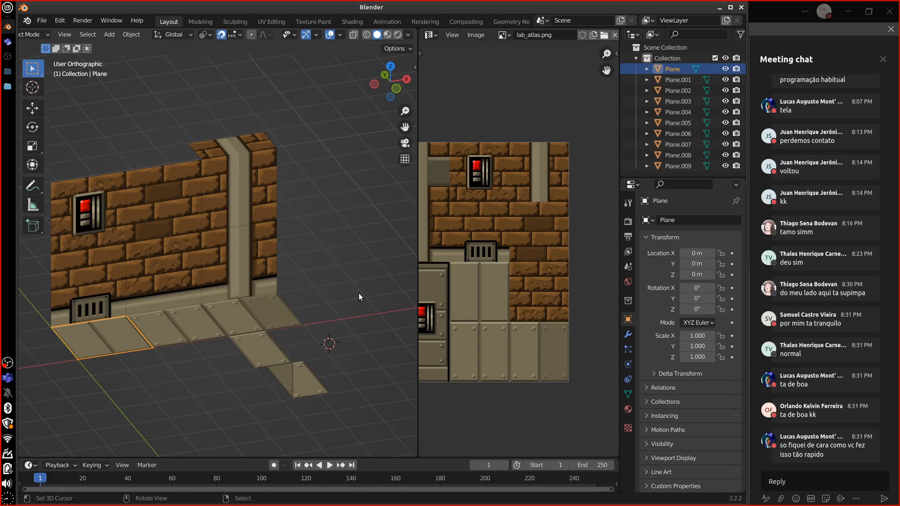
Step: Select the upper middle wall tile and set the viewport shading color to Material
{"action": "left_click", "coordinate": [185, 199]}
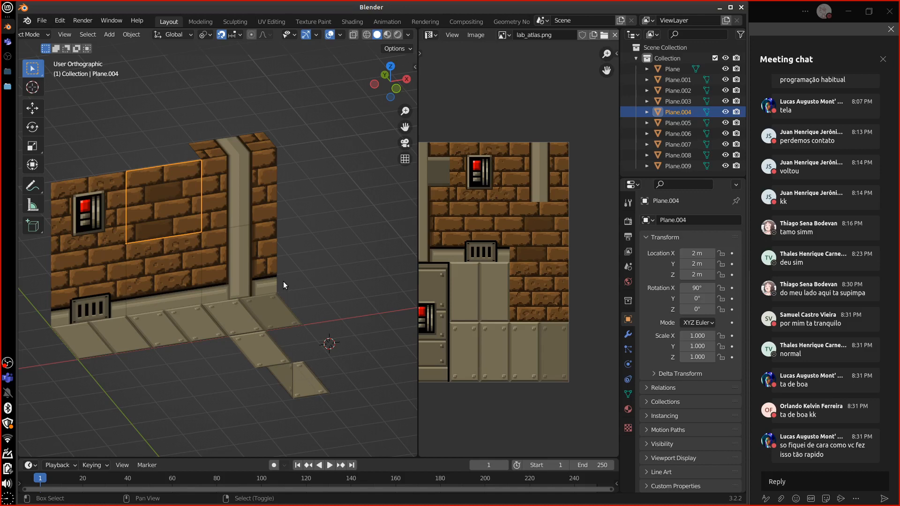
{"action": "key", "text": "shift+z"}
{"action": "key", "text": "shift+z"}
{"action": "left_click", "coordinate": [408, 34]}
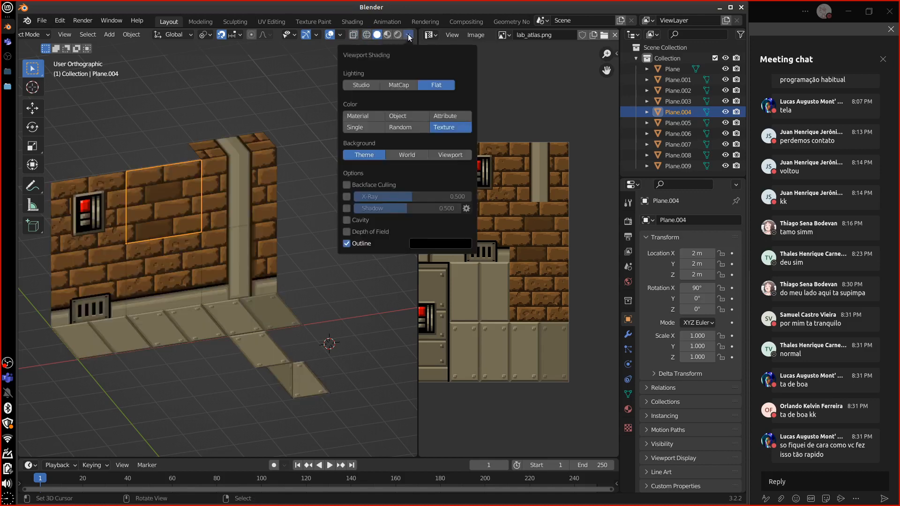
{"action": "left_click", "coordinate": [378, 117]}
{"action": "left_click", "coordinate": [408, 35]}
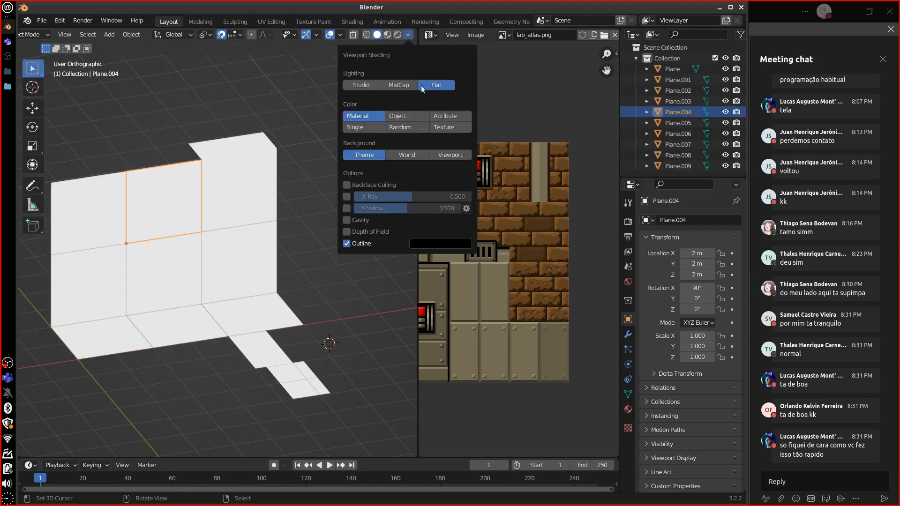
Step: Set the viewport shading to Random color with Studio lighting and select the upper corner wall tile
{"action": "left_click", "coordinate": [406, 130]}
{"action": "middle_click_drag", "start_coordinate": [342, 283], "coordinate": [370, 244]}
{"action": "left_click", "coordinate": [408, 35]}
{"action": "left_click", "coordinate": [362, 85]}
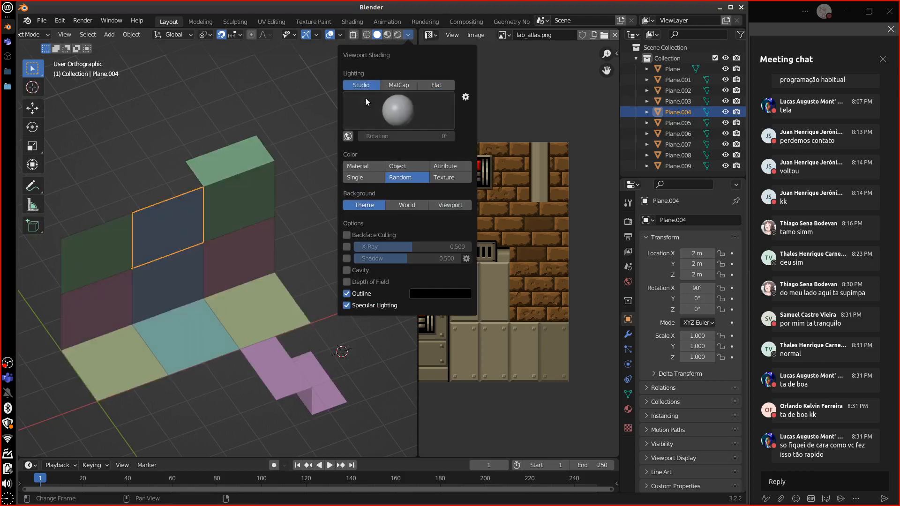
{"action": "mouse_move", "coordinate": [257, 209]}
{"action": "middle_mouse_down"}
{"action": "mouse_move", "coordinate": [293, 229]}
{"action": "mouse_move", "coordinate": [190, 265]}
{"action": "middle_mouse_up"}
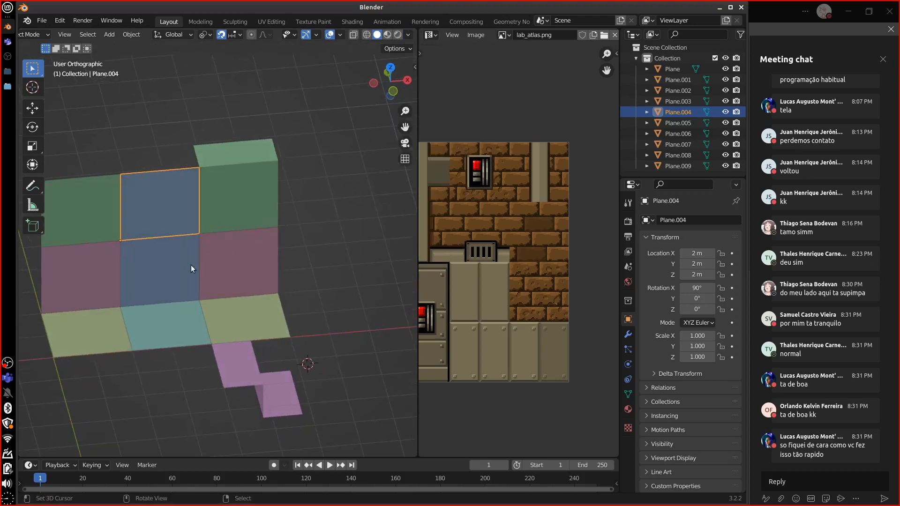
{"action": "left_click", "coordinate": [190, 265]}
{"action": "left_click", "coordinate": [244, 260]}
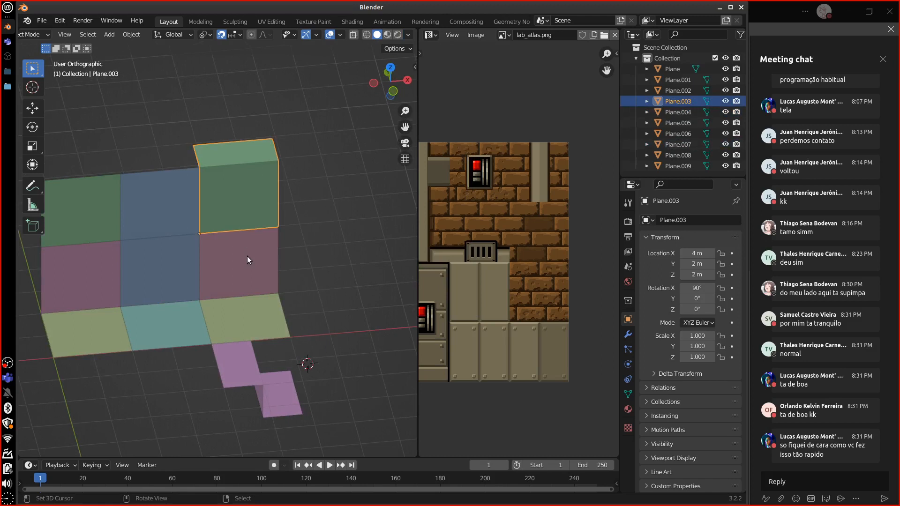
Step: Start opening another file without saving the current scene, and look through the model_aulas, textures, testes and refs_photo folders
{"action": "left_click", "coordinate": [41, 20]}
{"action": "left_click", "coordinate": [69, 47]}
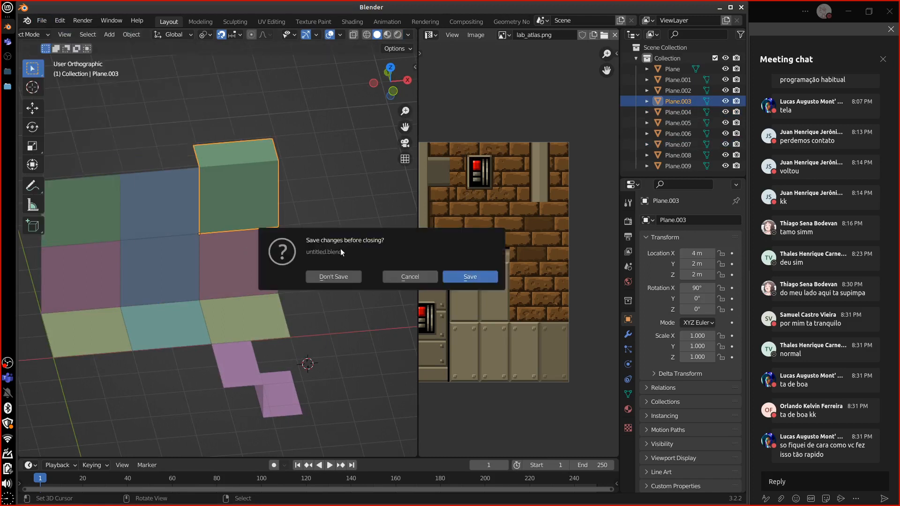
{"action": "left_click", "coordinate": [333, 277]}
{"action": "left_click", "coordinate": [75, 227]}
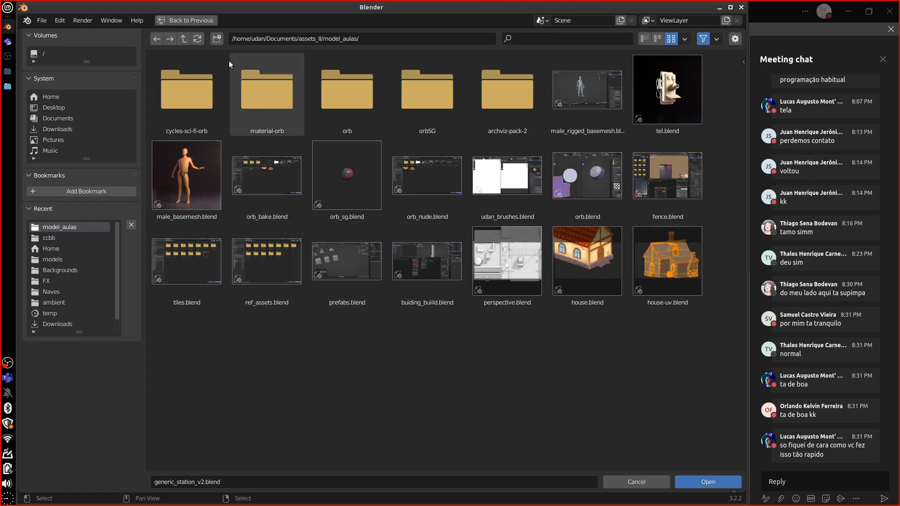
{"action": "key", "text": "BackSpace"}
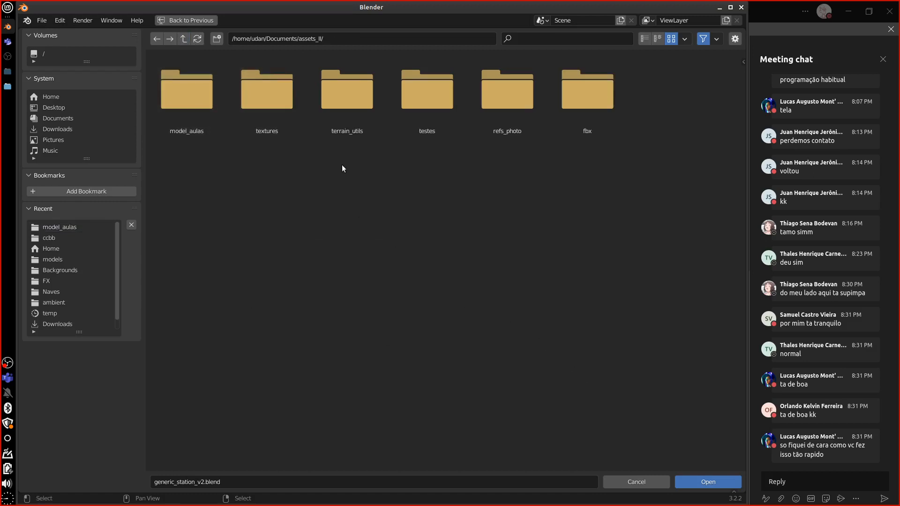
{"action": "double_click", "coordinate": [280, 105]}
{"action": "left_click", "coordinate": [183, 39]}
{"action": "left_click", "coordinate": [422, 100]}
{"action": "double_click", "coordinate": [422, 100]}
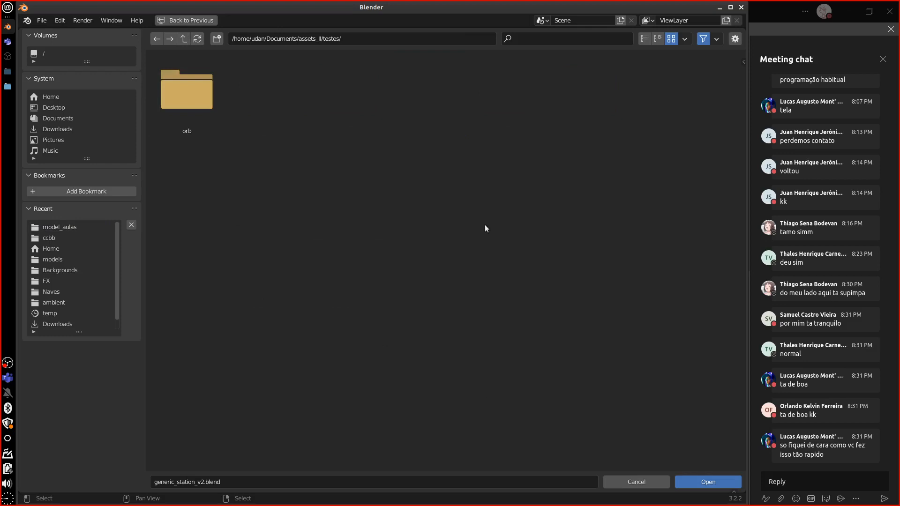
{"action": "left_click", "coordinate": [183, 39]}
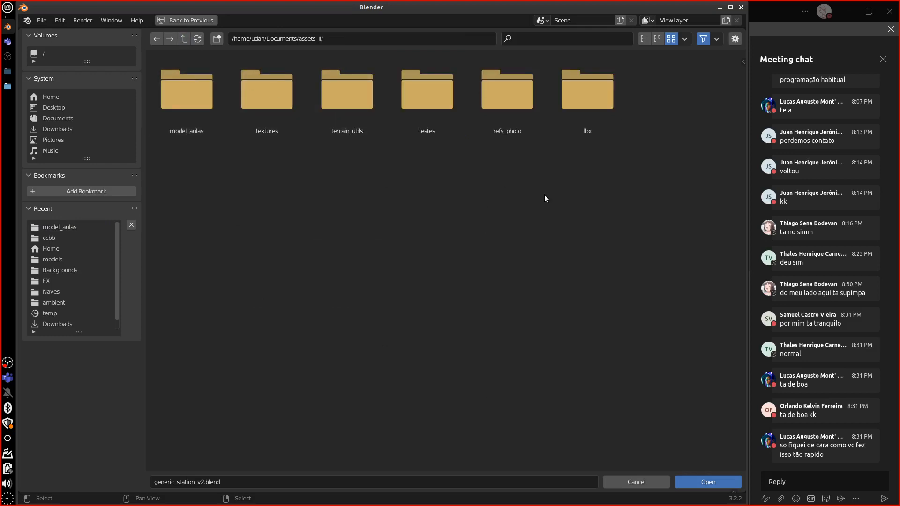
{"action": "double_click", "coordinate": [513, 102]}
{"action": "left_click", "coordinate": [183, 39]}
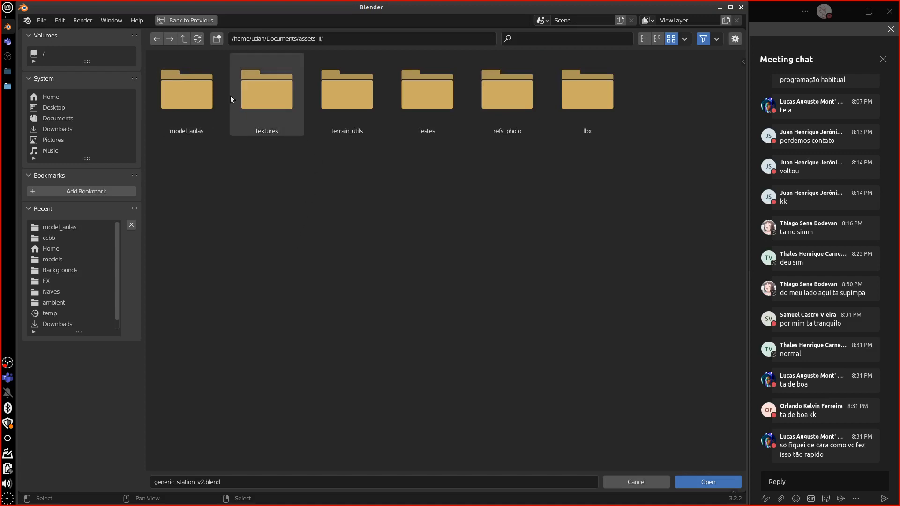
Step: Look for a scene file in the Documents folder's ASSETS and models subfolders, and return to assets_ll/model_aulas
{"action": "key", "text": "BackSpace"}
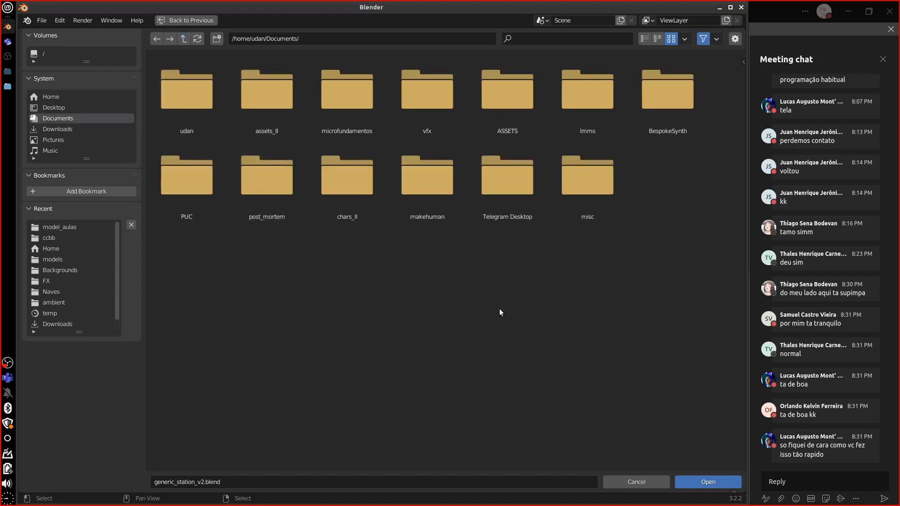
{"action": "double_click", "coordinate": [510, 107]}
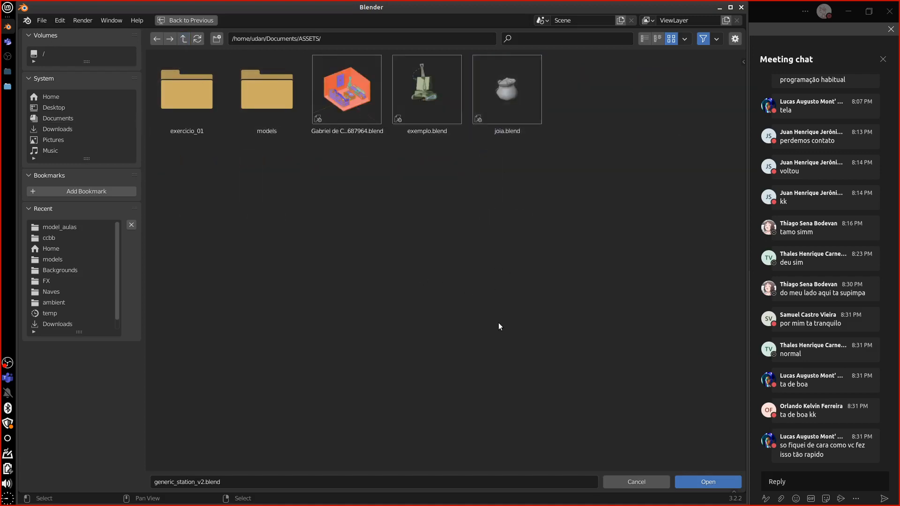
{"action": "double_click", "coordinate": [277, 104]}
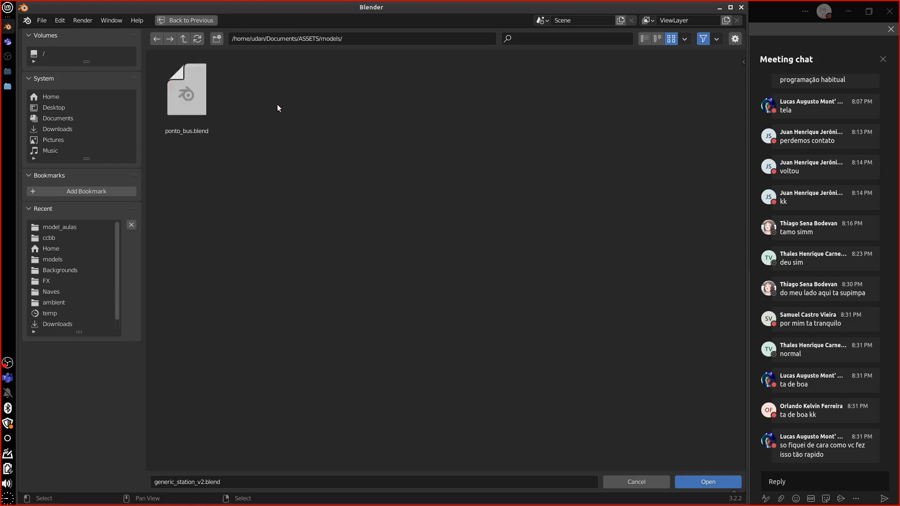
{"action": "left_click", "coordinate": [184, 38]}
{"action": "left_click", "coordinate": [184, 39]}
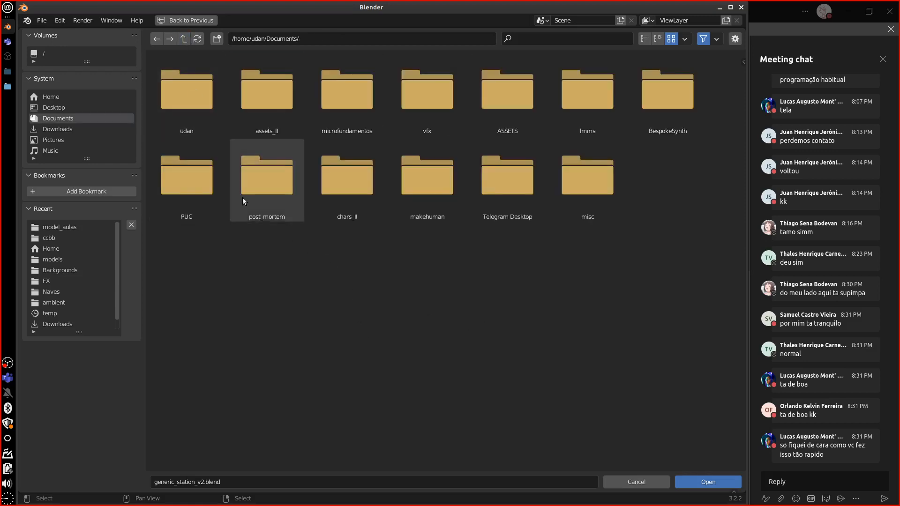
{"action": "double_click", "coordinate": [274, 97]}
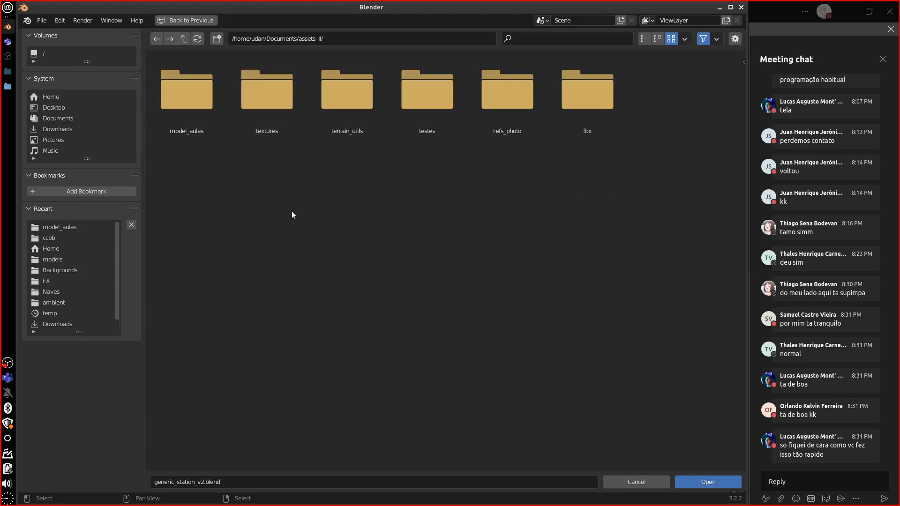
{"action": "double_click", "coordinate": [183, 108]}
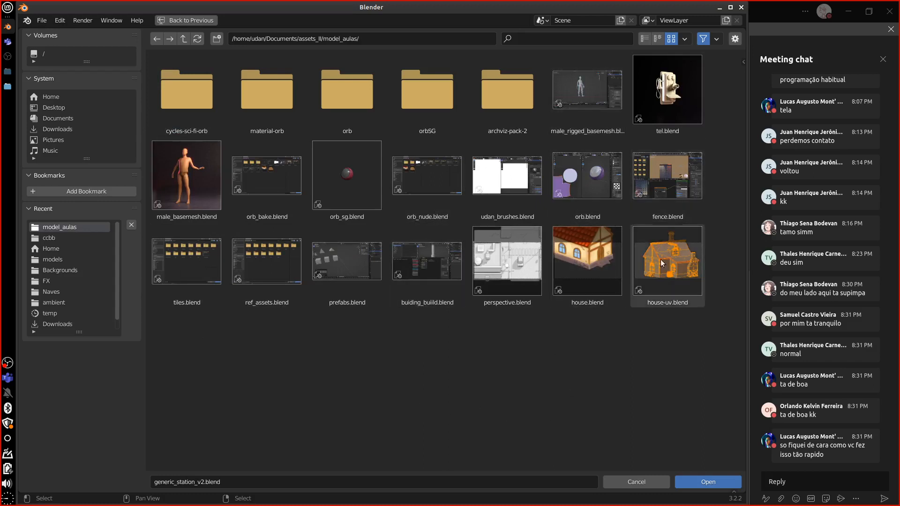
Step: Sort the file list by name and check the textures folder inside assets_ll
{"action": "left_click", "coordinate": [685, 39]}
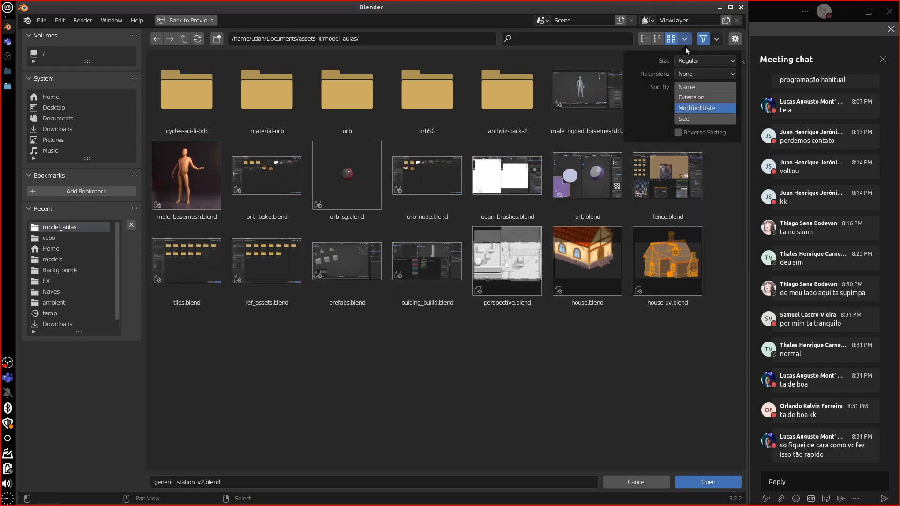
{"action": "left_click", "coordinate": [696, 86]}
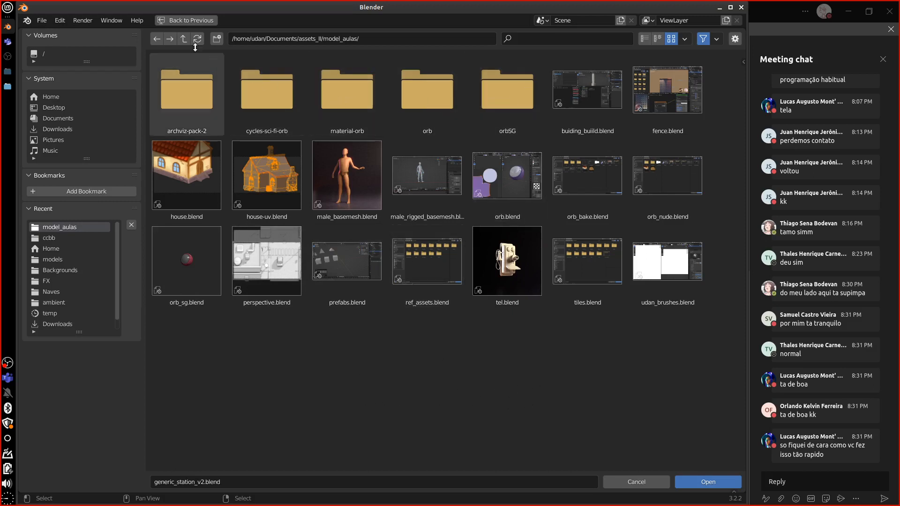
{"action": "left_click", "coordinate": [183, 38]}
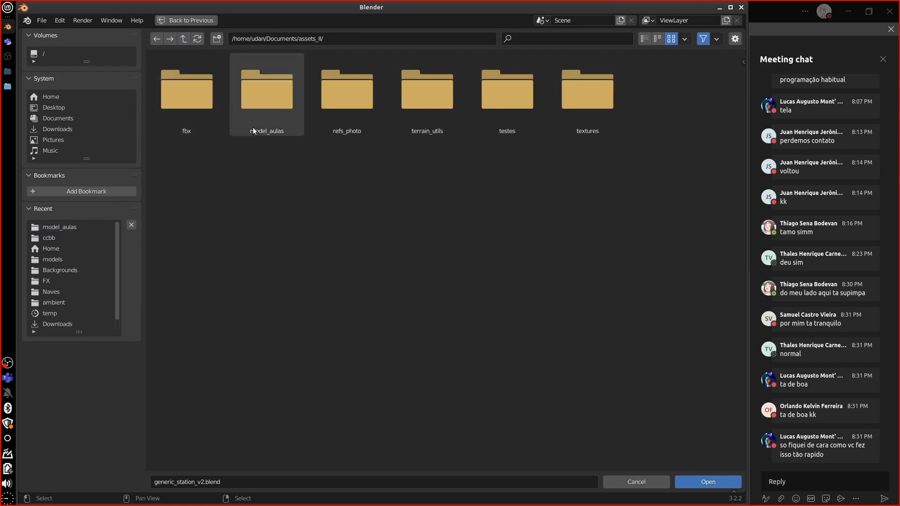
{"action": "left_click", "coordinate": [353, 93]}
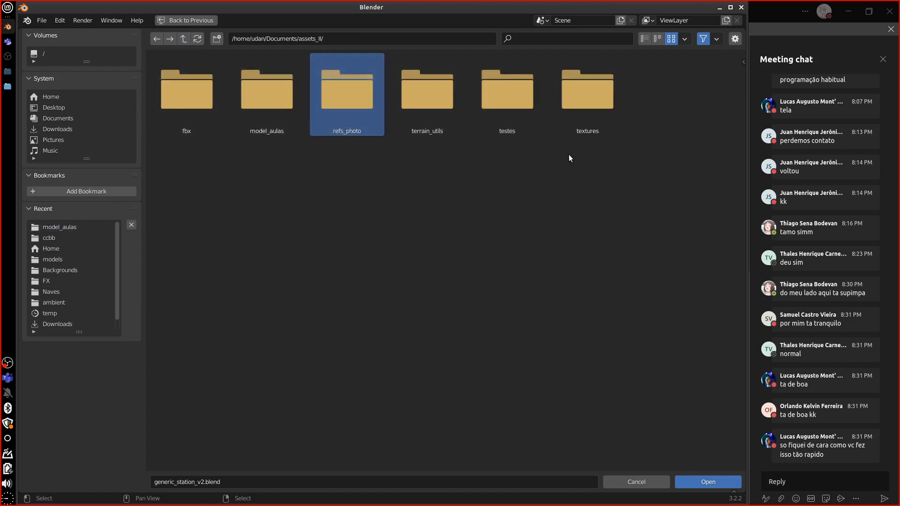
{"action": "double_click", "coordinate": [607, 96]}
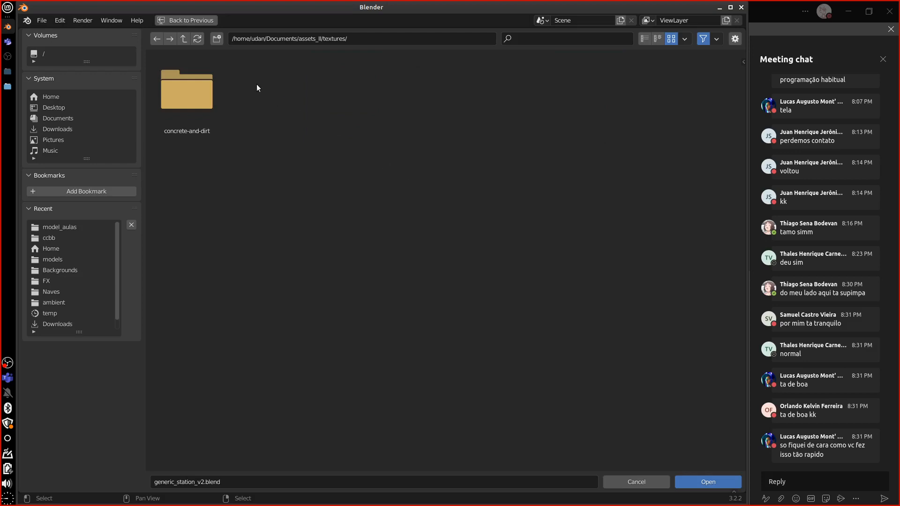
Step: Check the chars_ll folder in Documents for a scene file, and cancel opening a file
{"action": "left_click", "coordinate": [184, 38]}
{"action": "left_click", "coordinate": [183, 38]}
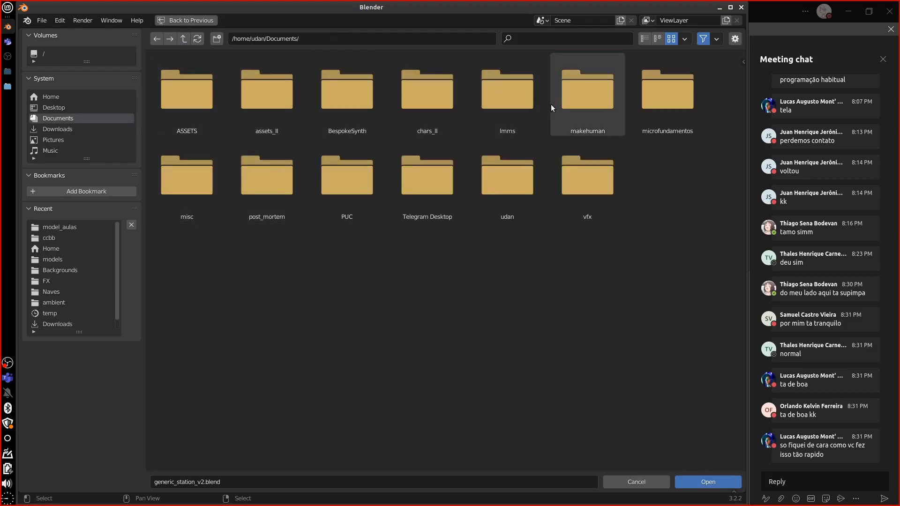
{"action": "double_click", "coordinate": [435, 132]}
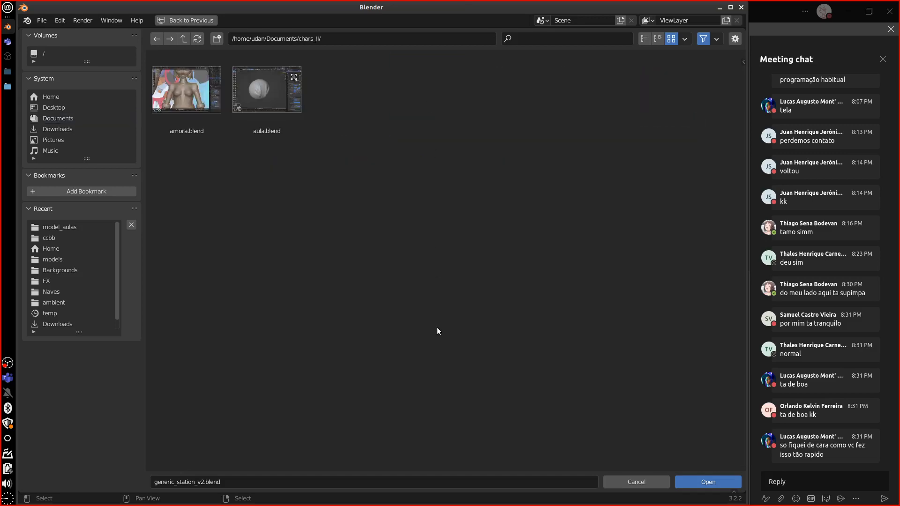
{"action": "left_click", "coordinate": [184, 39]}
{"action": "left_click", "coordinate": [183, 39]}
{"action": "left_click", "coordinate": [183, 39]}
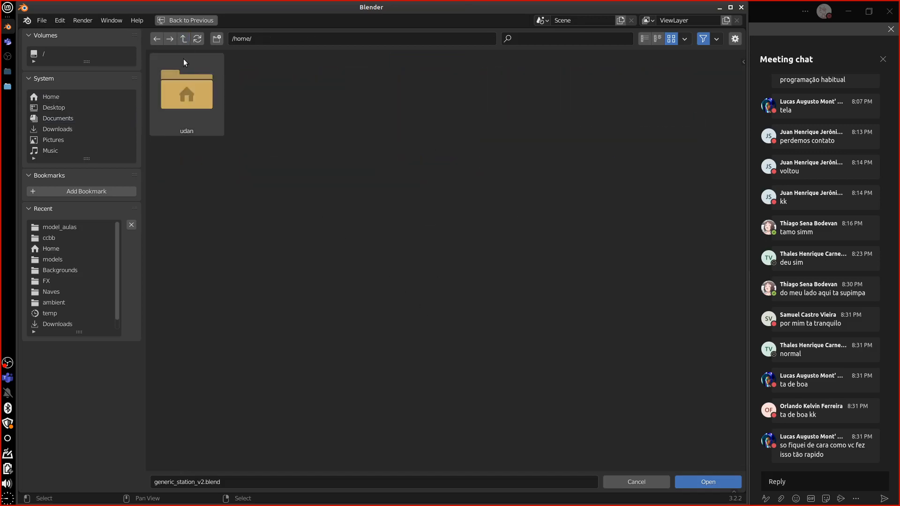
{"action": "left_click", "coordinate": [636, 482]}
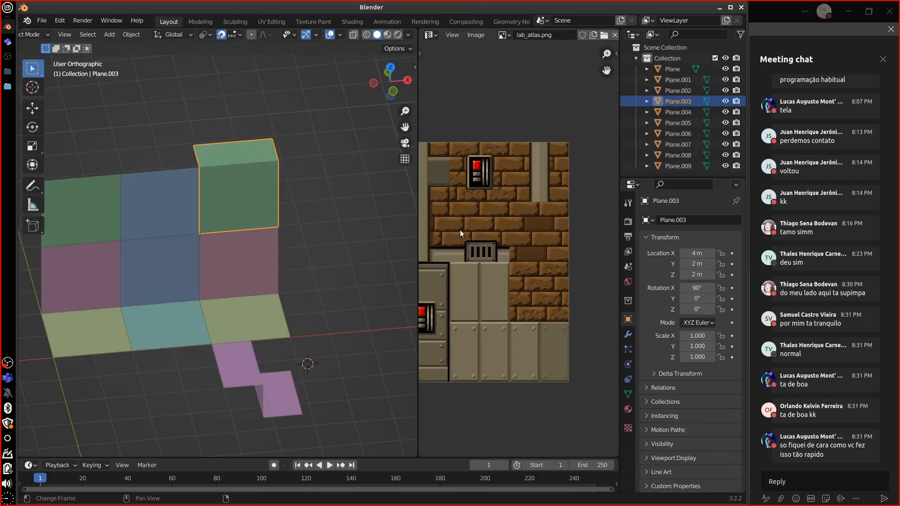
Step: Select the upper middle wall tile and examine the assembled tiles from several angles alongside the lab_atlas.png image
{"action": "middle_click_drag", "start_coordinate": [366, 286], "coordinate": [258, 241]}
{"action": "left_click", "coordinate": [183, 204]}
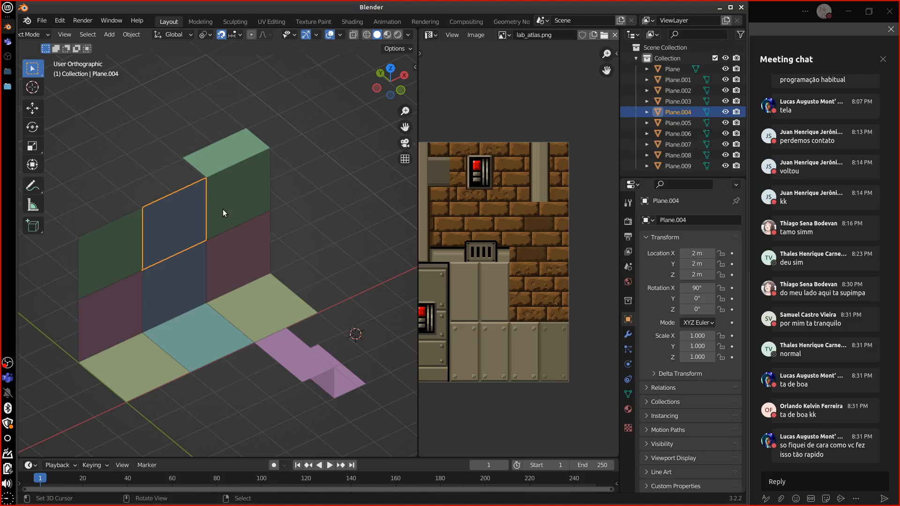
{"action": "middle_click_drag", "start_coordinate": [332, 284], "coordinate": [245, 297]}
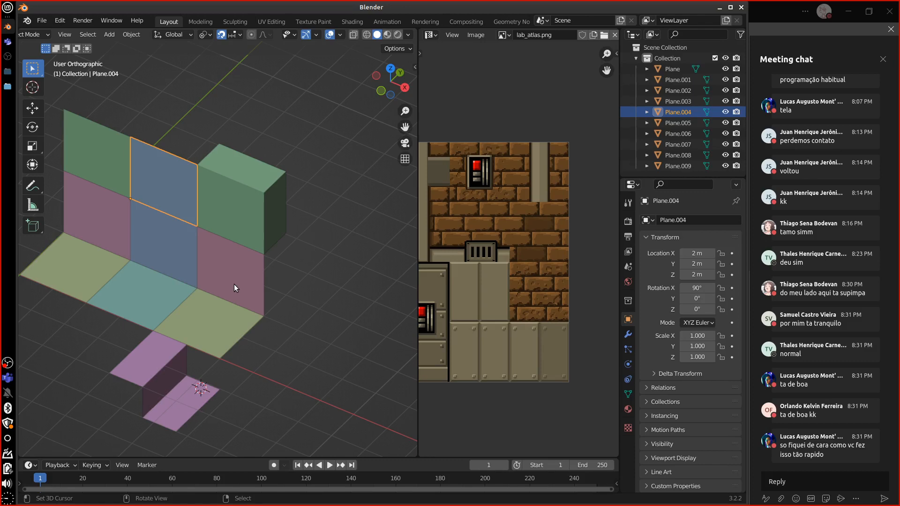
{"action": "middle_click_drag", "start_coordinate": [387, 257], "coordinate": [380, 275]}
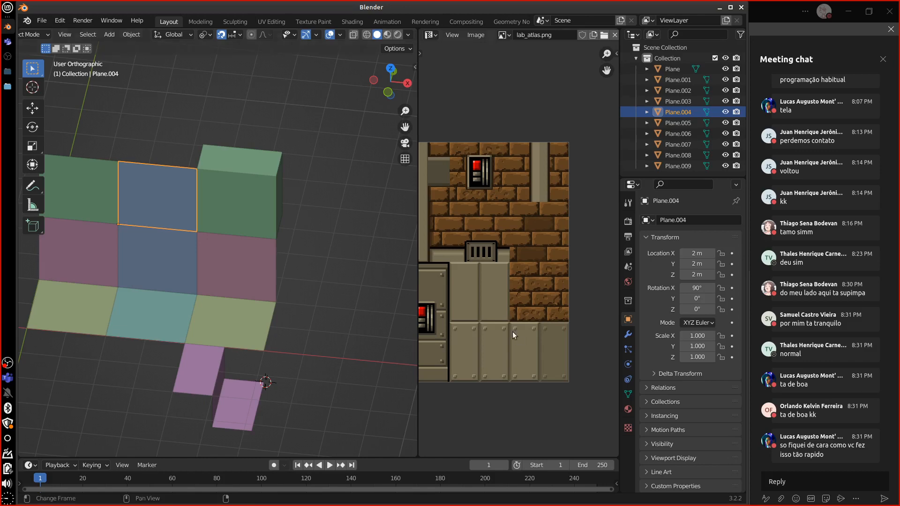
{"action": "middle_click_drag", "start_coordinate": [493, 319], "coordinate": [589, 300]}
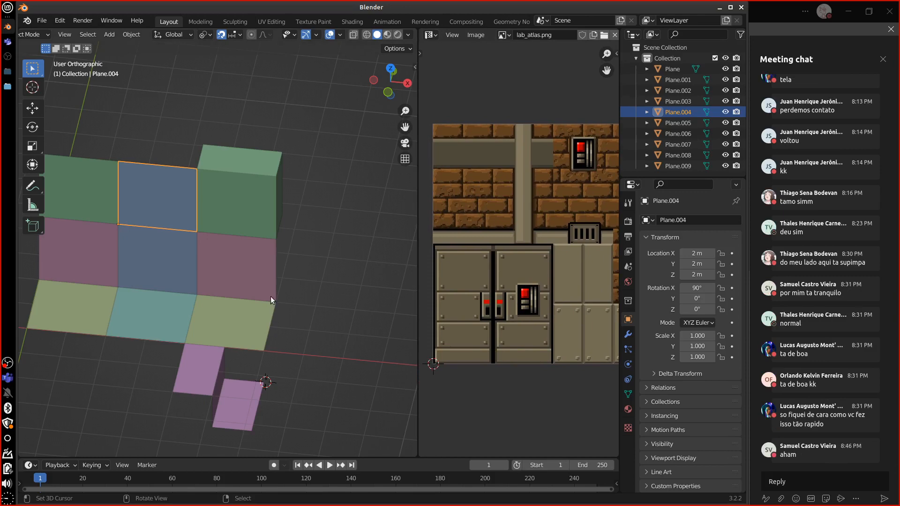
Step: Select the wall tile directly below the corner piece and inspect the wall in front orthographic view
{"action": "left_click", "coordinate": [255, 268]}
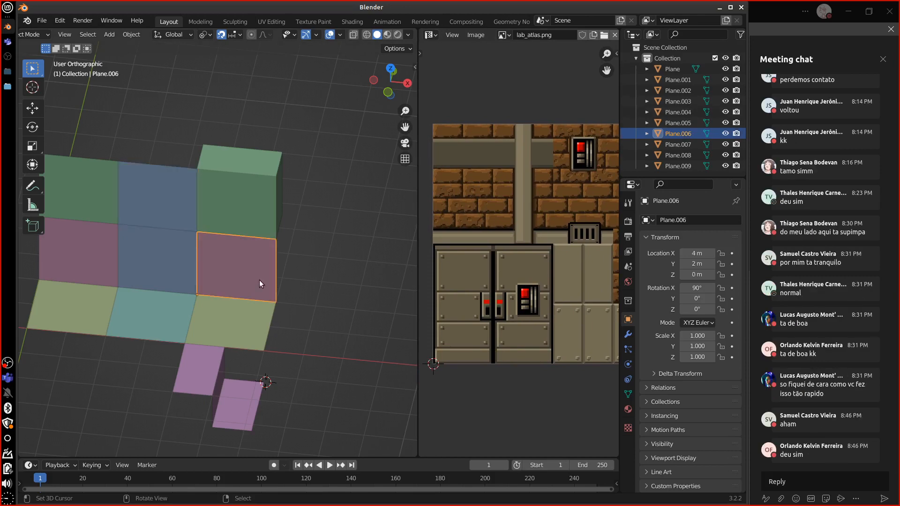
{"action": "middle_click_drag", "start_coordinate": [309, 326], "coordinate": [282, 306]}
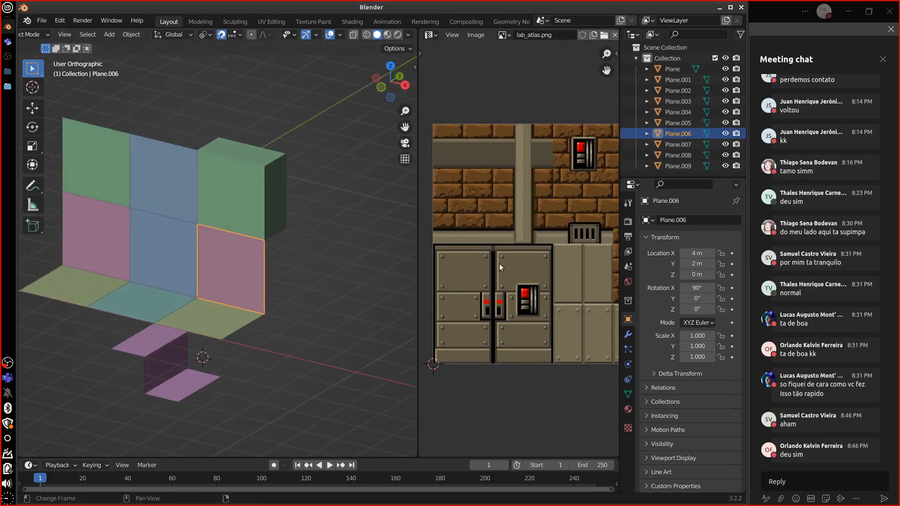
{"action": "middle_click_drag", "start_coordinate": [354, 294], "coordinate": [271, 296]}
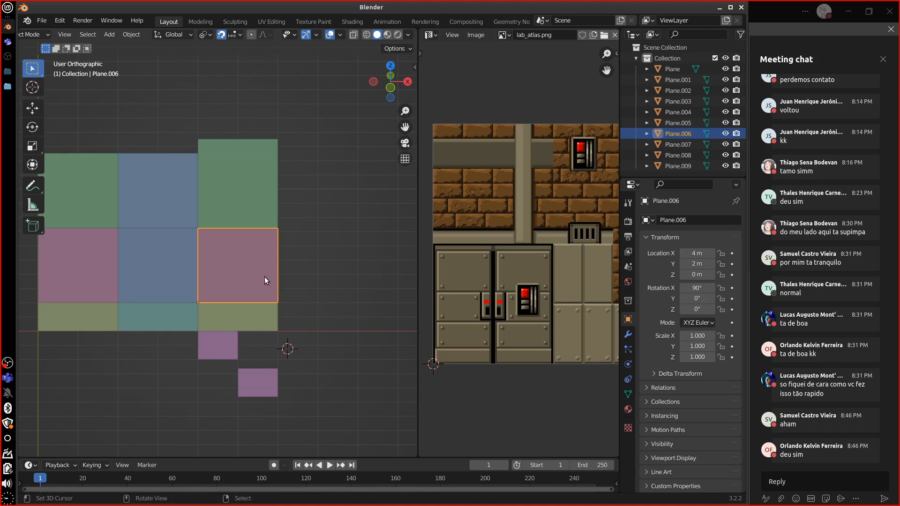
{"action": "key", "text": "KP_1"}
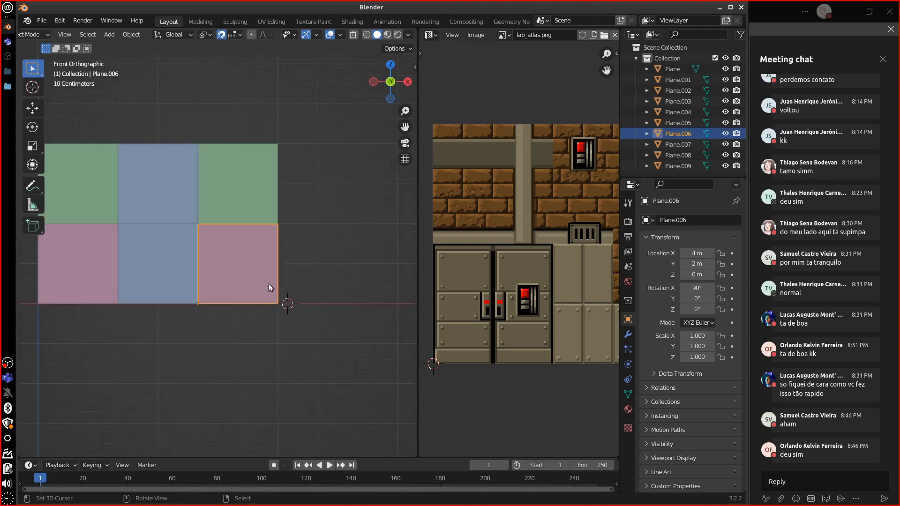
{"action": "mouse_move", "coordinate": [314, 323]}
{"action": "middle_mouse_down"}
{"action": "mouse_move", "coordinate": [241, 346]}
{"action": "mouse_move", "coordinate": [327, 343]}
{"action": "mouse_move", "coordinate": [305, 321]}
{"action": "middle_mouse_up"}
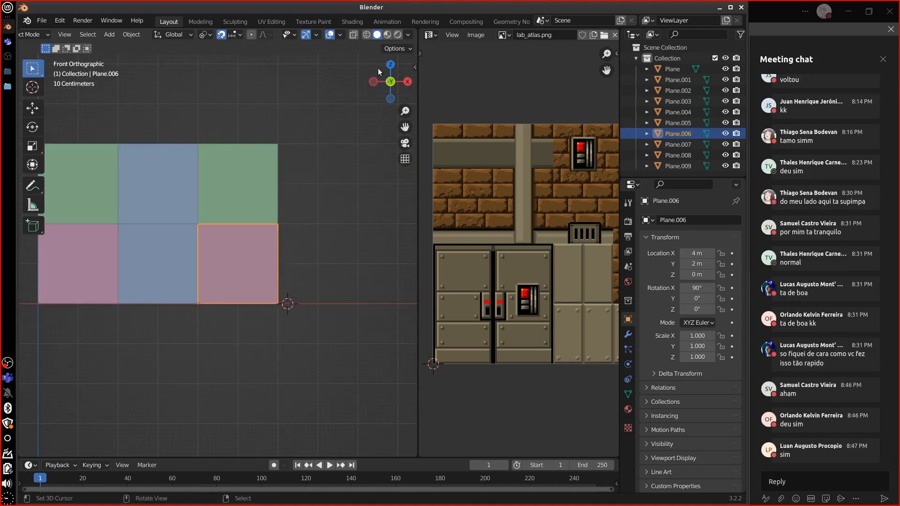
Step: Set the viewport shading to Flat lighting with Texture color
{"action": "left_click", "coordinate": [408, 35]}
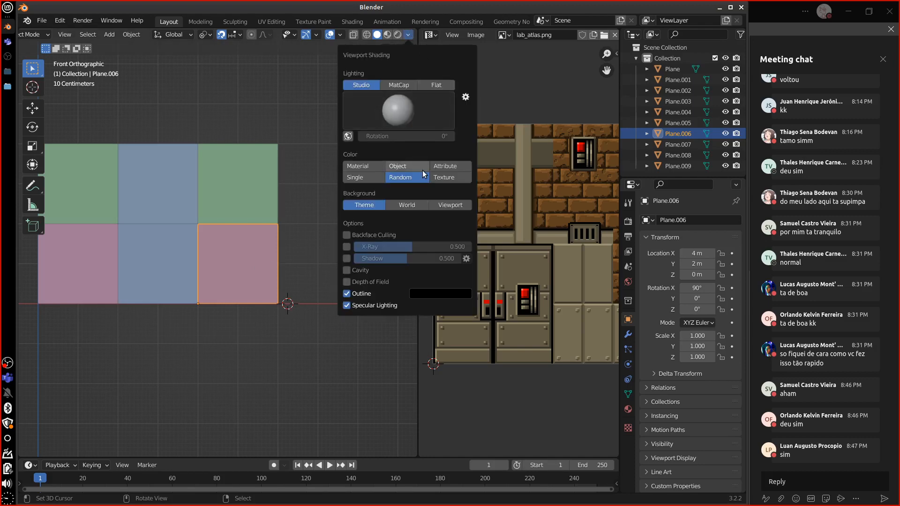
{"action": "left_click", "coordinate": [437, 85]}
{"action": "left_click", "coordinate": [444, 127]}
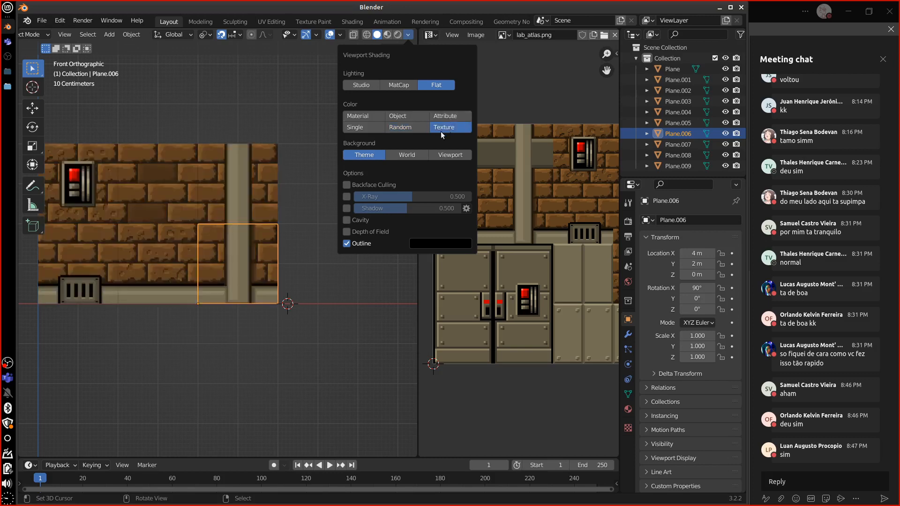
Step: Duplicate the lower pillar wall tile 2 m along X and move the copy's UVs down 0.5 onto the lower half of the right door panel
{"action": "key", "text": "shift+d"}
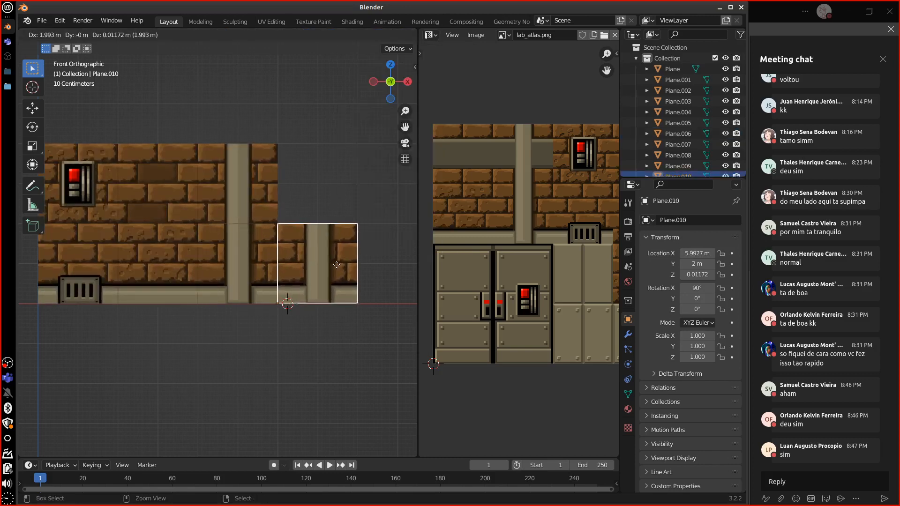
{"action": "left_click", "coordinate": [335, 266]}
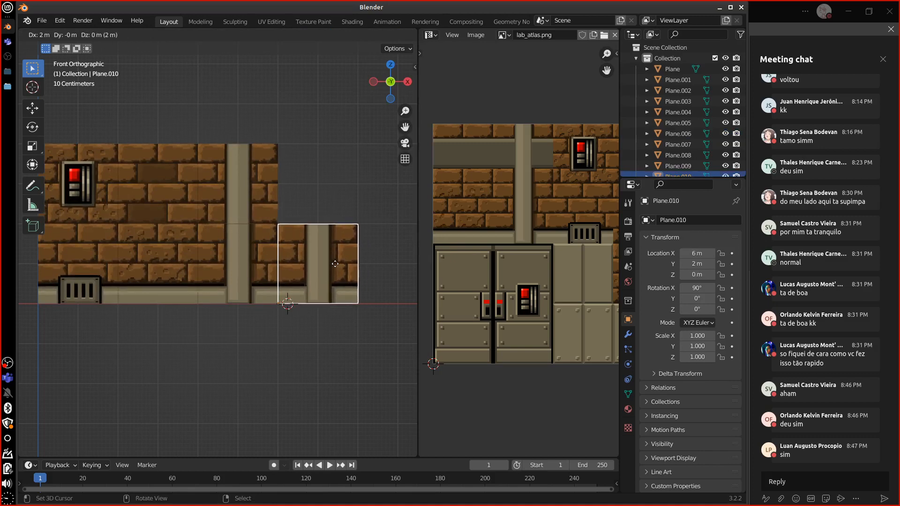
{"action": "key", "text": "Tab"}
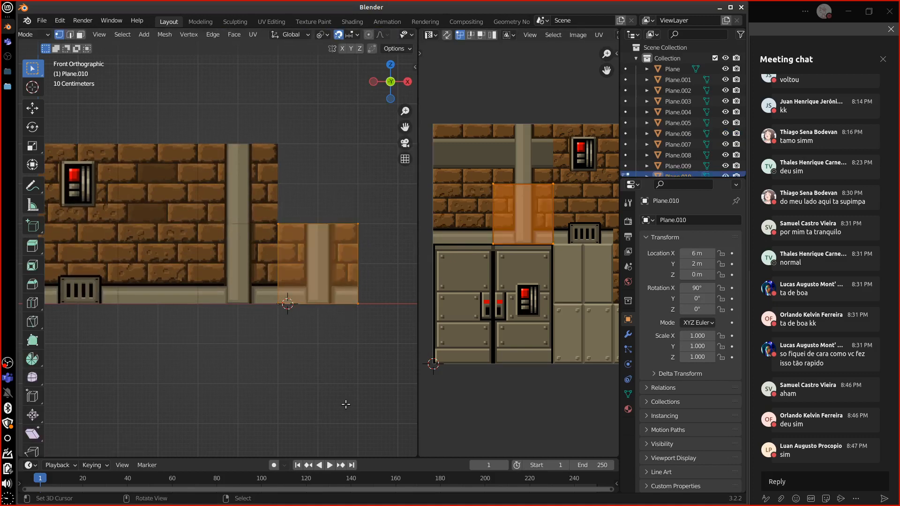
{"action": "key", "text": "g"}
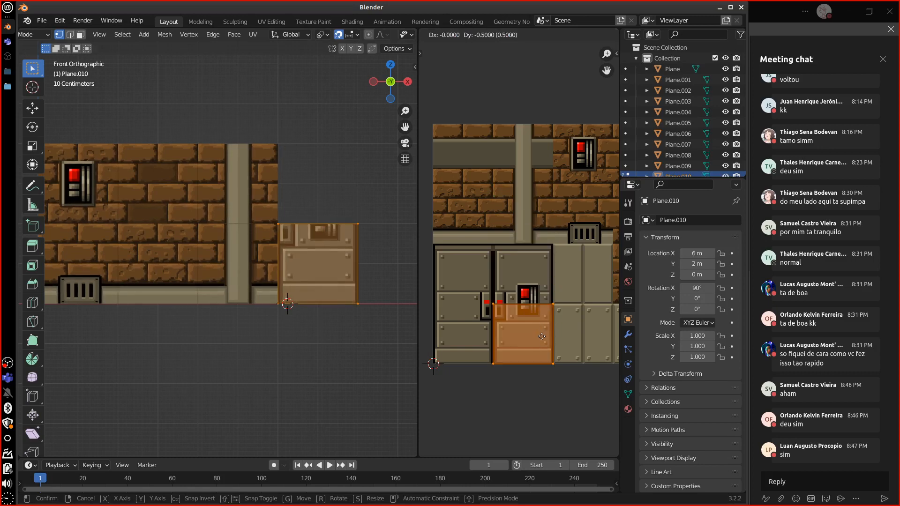
{"action": "left_click", "coordinate": [542, 337]}
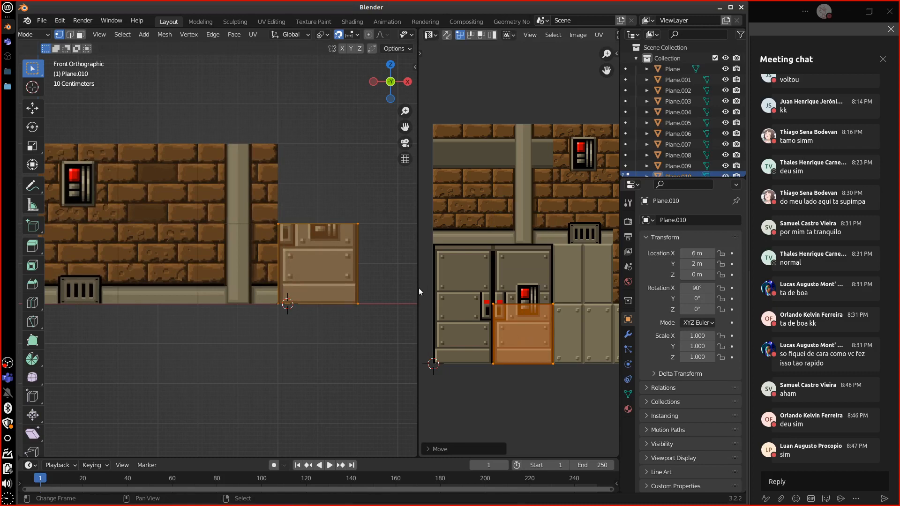
Step: Duplicate the door face 2 m up along Z and move its UVs onto the upper half of the right door panel
{"action": "left_click_drag", "start_coordinate": [355, 284], "coordinate": [354, 204]}
{"action": "key", "text": "z"}
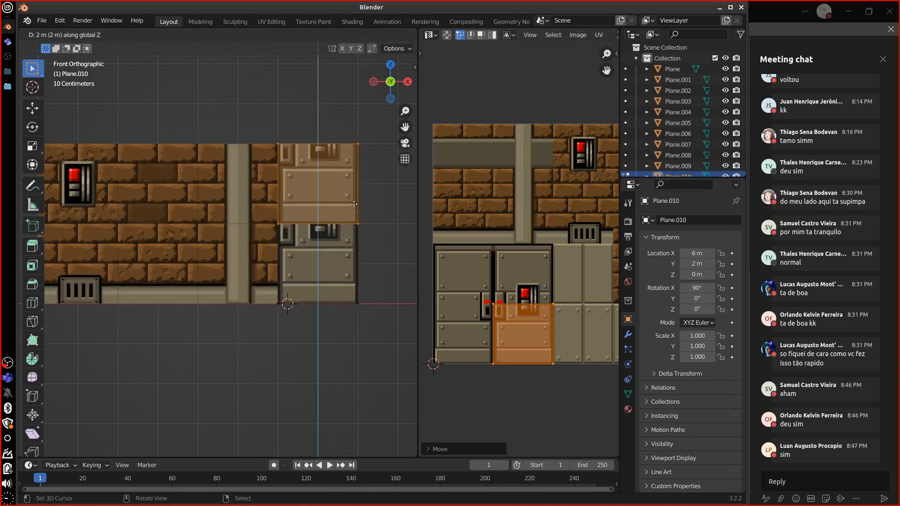
{"action": "left_click", "coordinate": [354, 205]}
{"action": "key", "text": "g"}
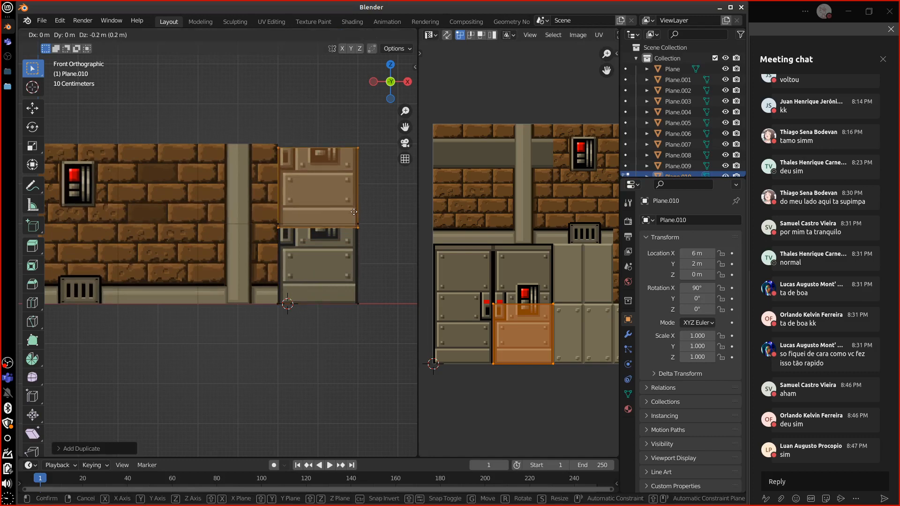
{"action": "left_click", "coordinate": [354, 209]}
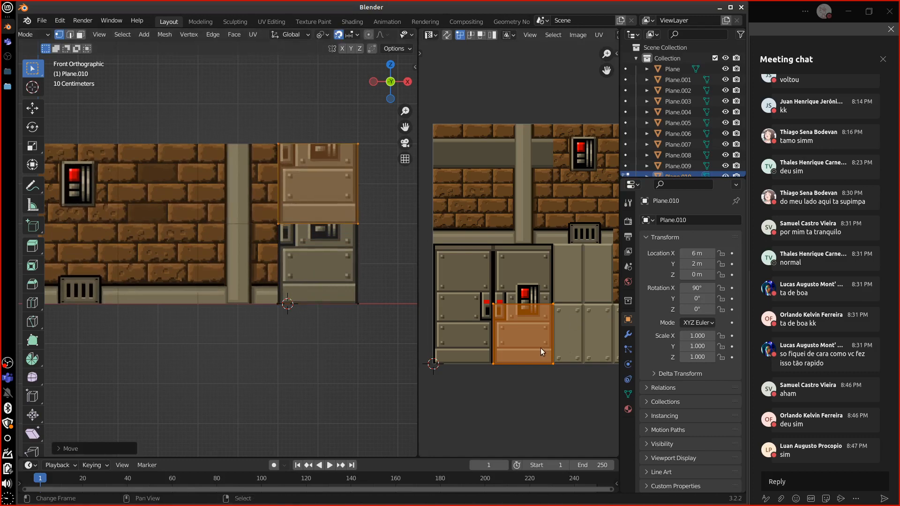
{"action": "key", "text": "g"}
{"action": "left_click", "coordinate": [539, 293]}
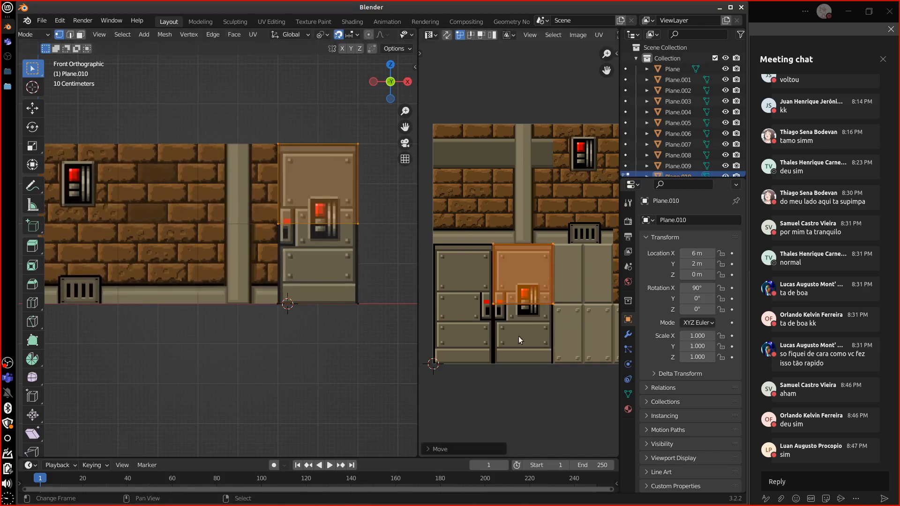
Step: Raise the brick corner piece 2 m along the Z axis
{"action": "middle_click_drag", "start_coordinate": [384, 281], "coordinate": [343, 275]}
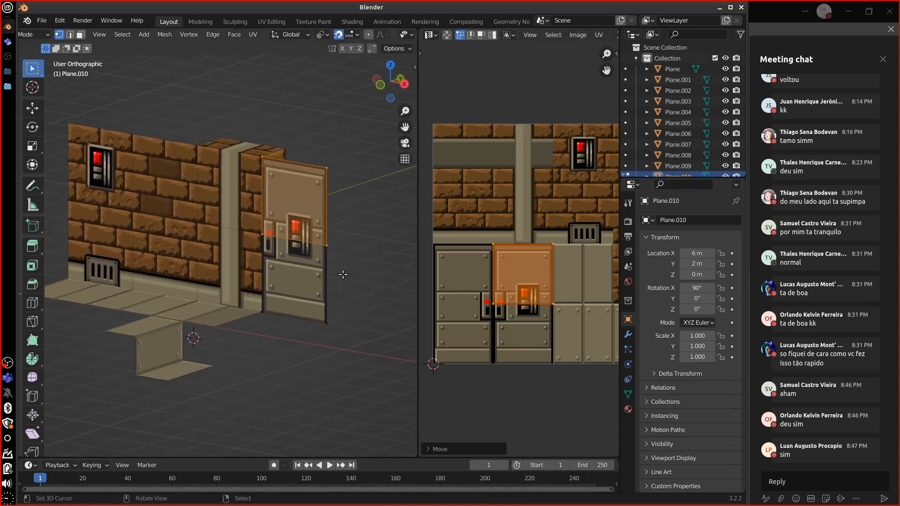
{"action": "key", "text": "Tab"}
{"action": "left_click", "coordinate": [247, 172]}
{"action": "key", "text": "g"}
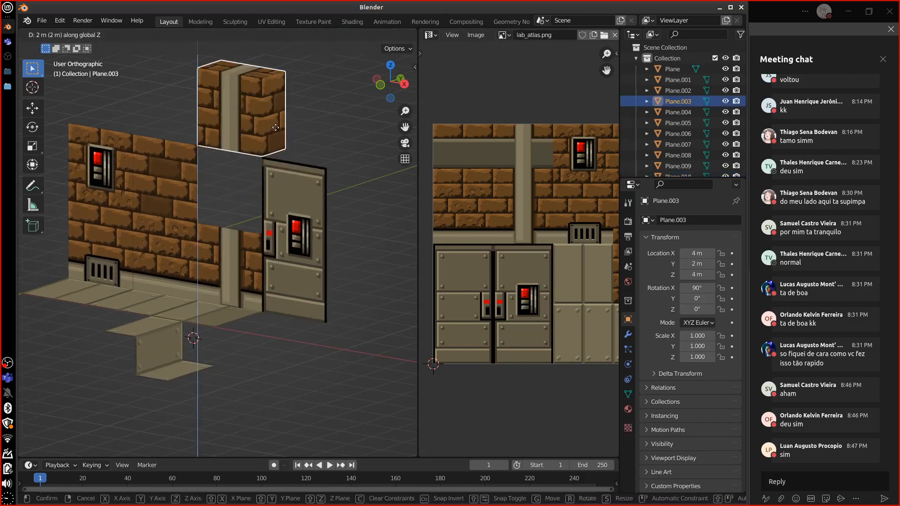
{"action": "left_click", "coordinate": [277, 140]}
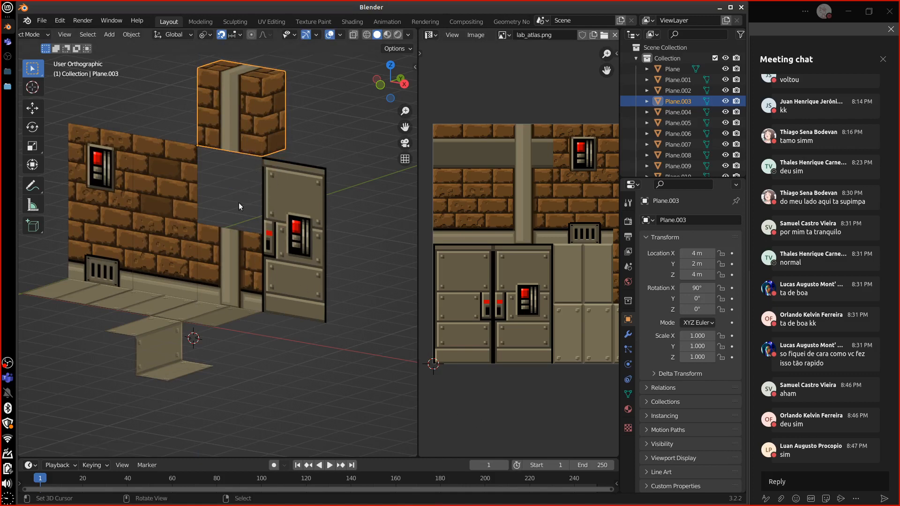
Step: Merge all vertices of the door piece by distance and move its mesh 1 m along Y
{"action": "left_click", "coordinate": [295, 265]}
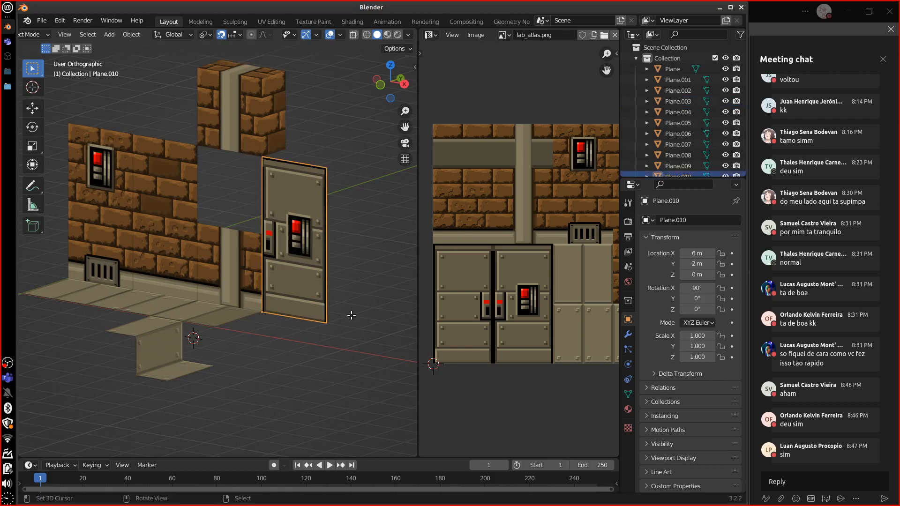
{"action": "key", "text": "Tab"}
{"action": "key", "text": "a"}
{"action": "key", "text": "m"}
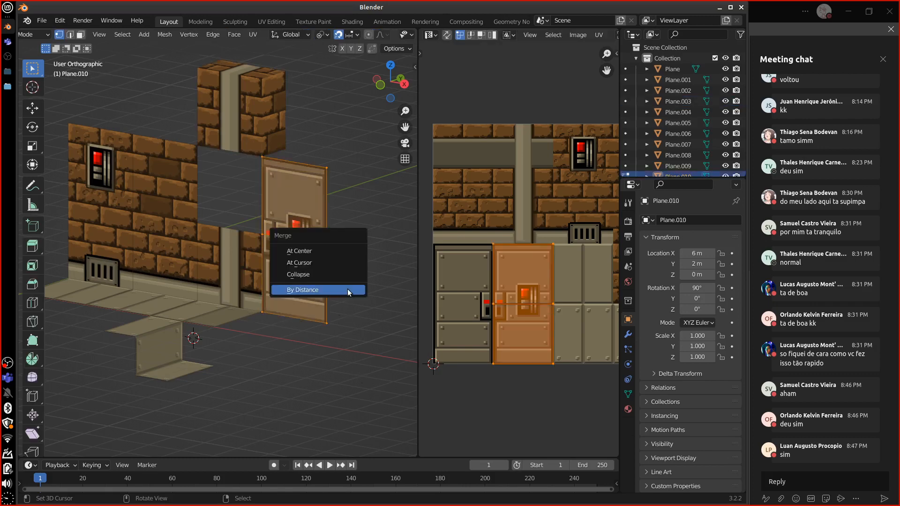
{"action": "left_click", "coordinate": [348, 290]}
{"action": "key", "text": "g"}
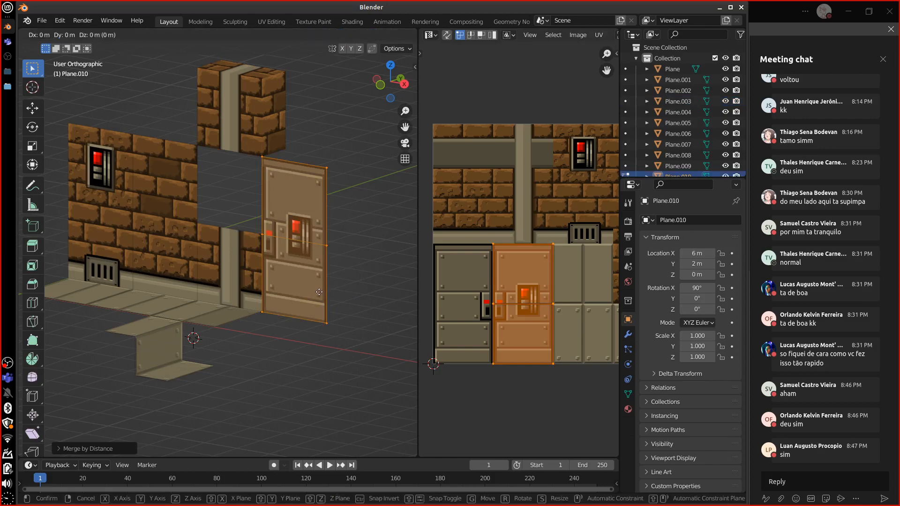
{"action": "key", "text": "y"}
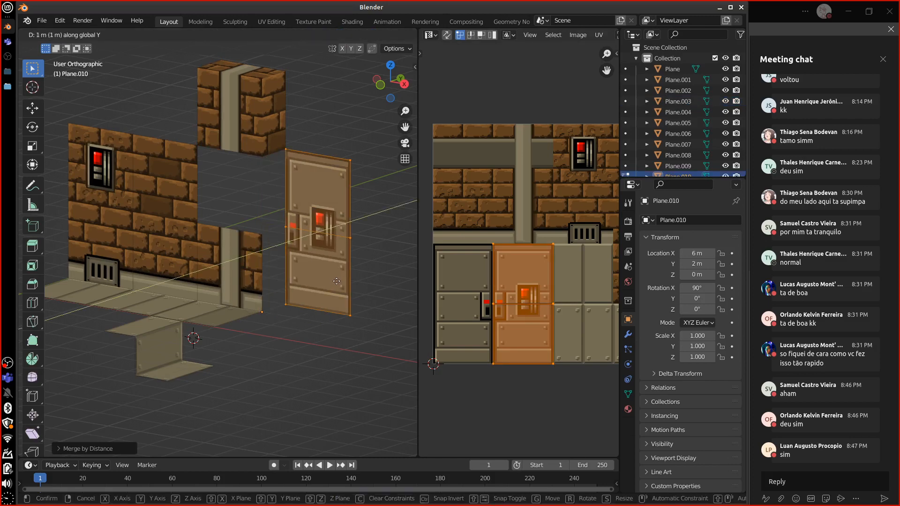
{"action": "left_click", "coordinate": [337, 280]}
Step: In the lower pillar wall tile, duplicate the whole linked face and place the copy 2 m along X
{"action": "middle_click_drag", "start_coordinate": [333, 280], "coordinate": [309, 280]}
{"action": "left_click", "coordinate": [264, 138]}
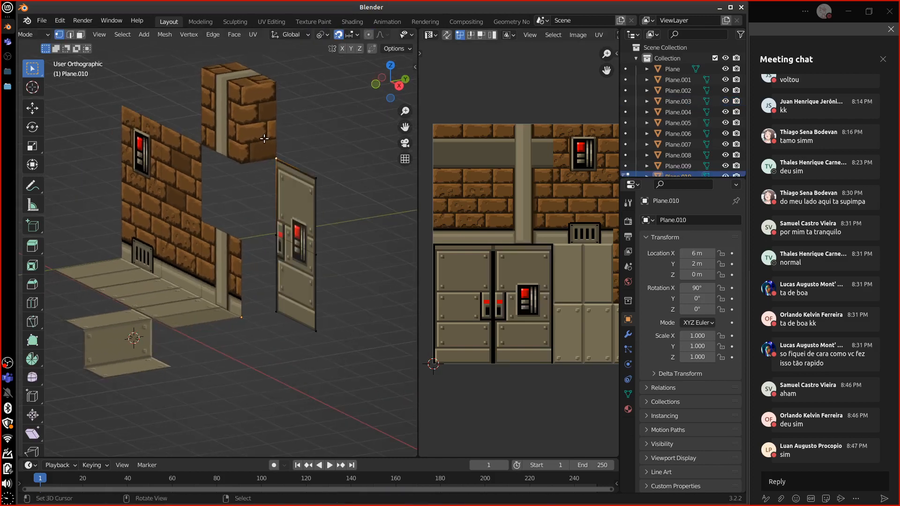
{"action": "key", "text": "Tab"}
{"action": "left_click", "coordinate": [266, 142]}
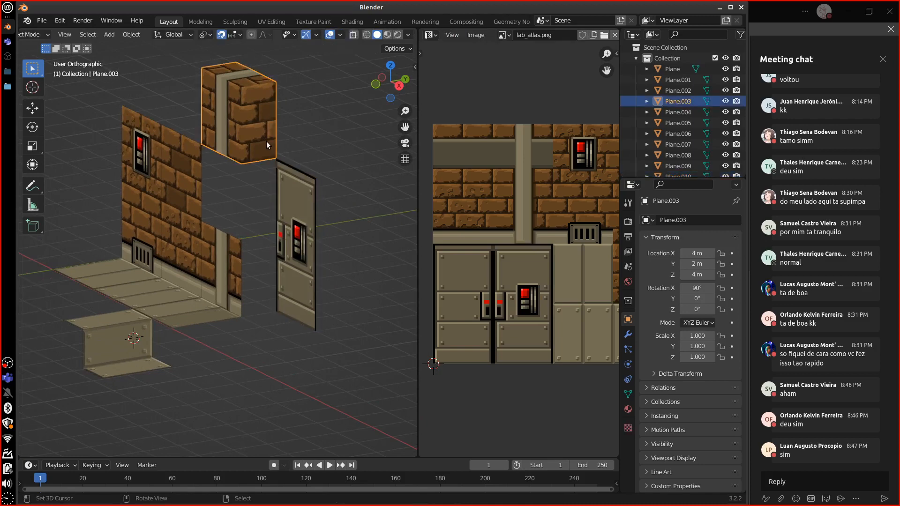
{"action": "middle_click_drag", "start_coordinate": [322, 178], "coordinate": [254, 267]}
{"action": "left_click", "coordinate": [253, 267]}
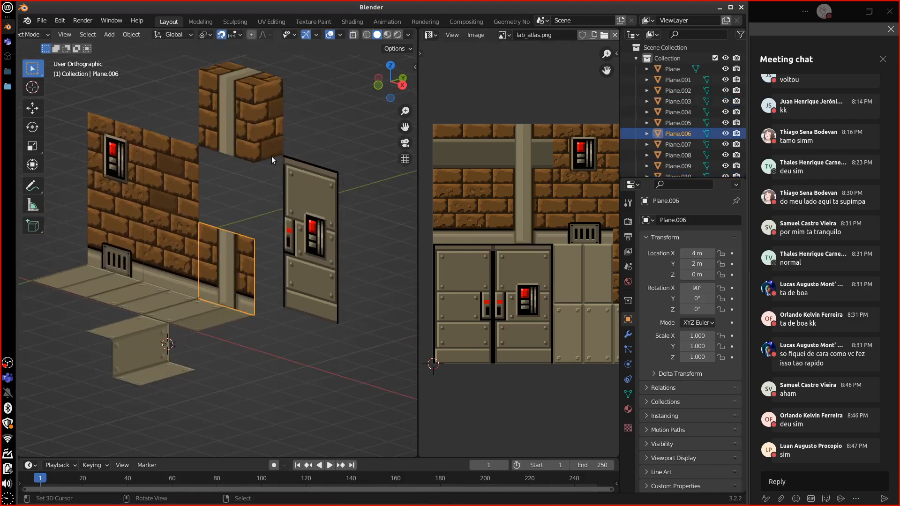
{"action": "key", "text": "Tab"}
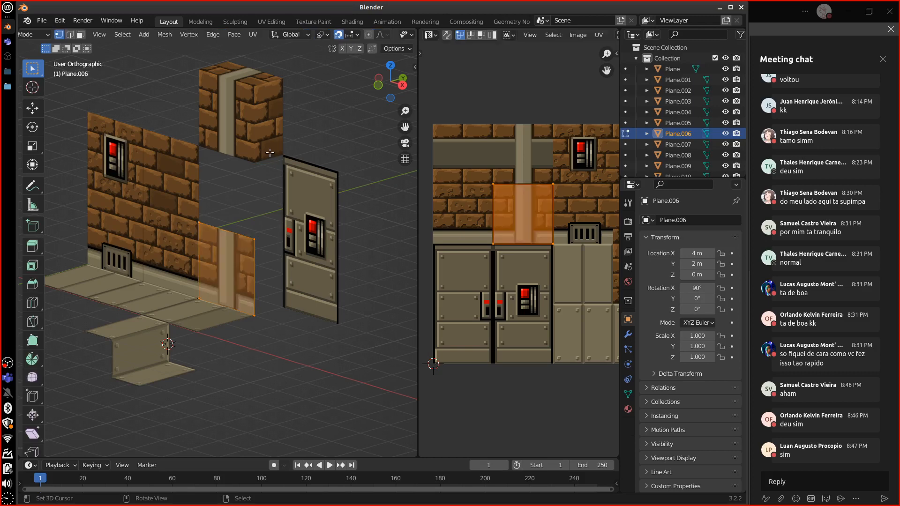
{"action": "left_click", "coordinate": [266, 255]}
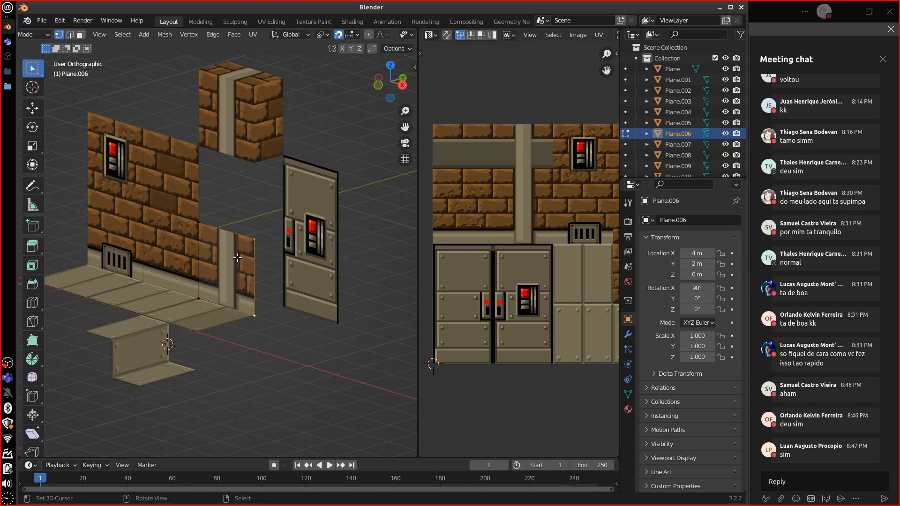
{"action": "key", "text": "ctrl+l"}
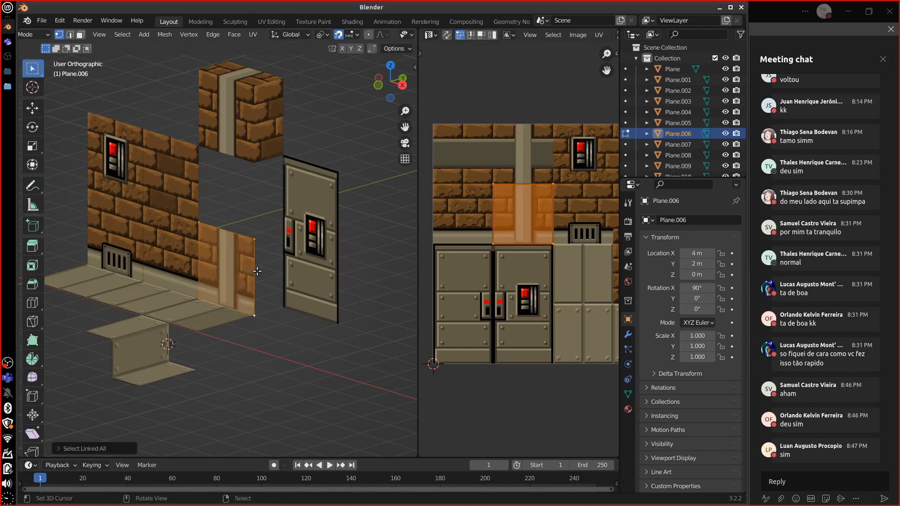
{"action": "key", "text": "shift+d"}
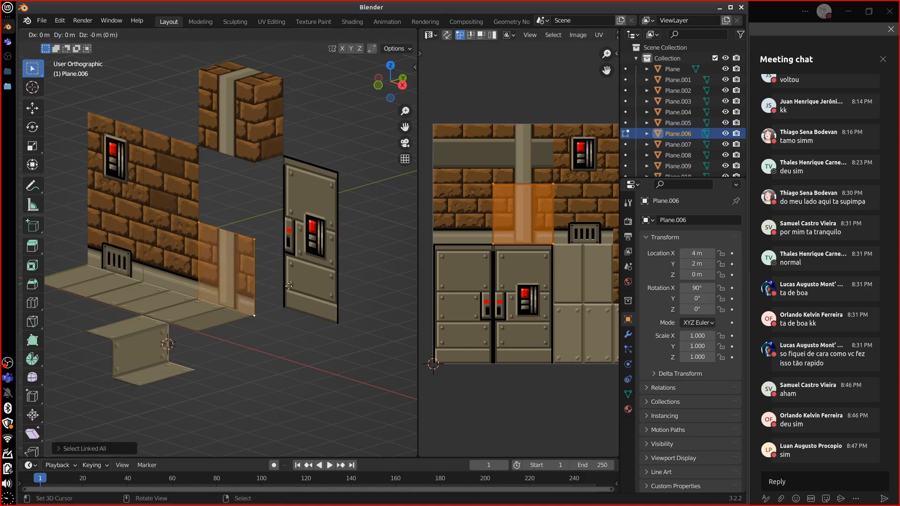
{"action": "key", "text": "x"}
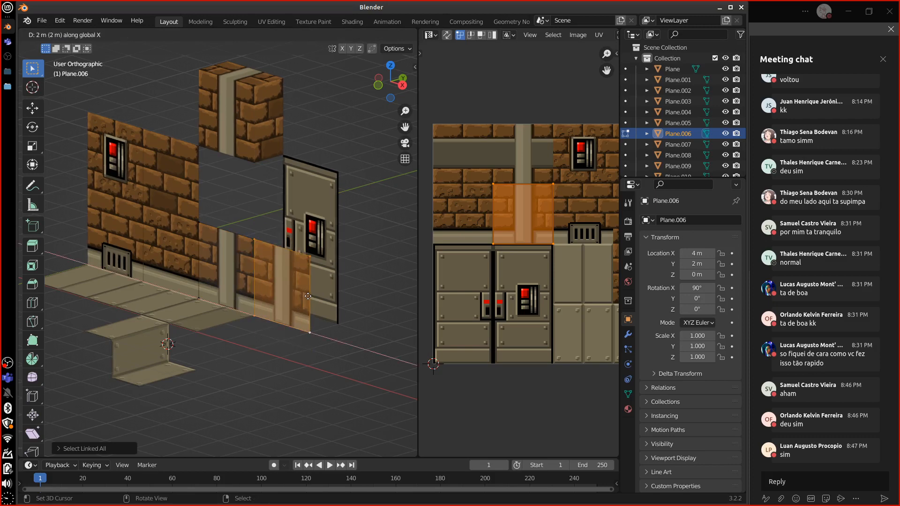
{"action": "left_click", "coordinate": [307, 297]}
Step: Rotate the duplicated wall face about global Z around its shared lower vertex until it stands perpendicular to the original wall
{"action": "right_click", "coordinate": [260, 308], "text": "shift"}
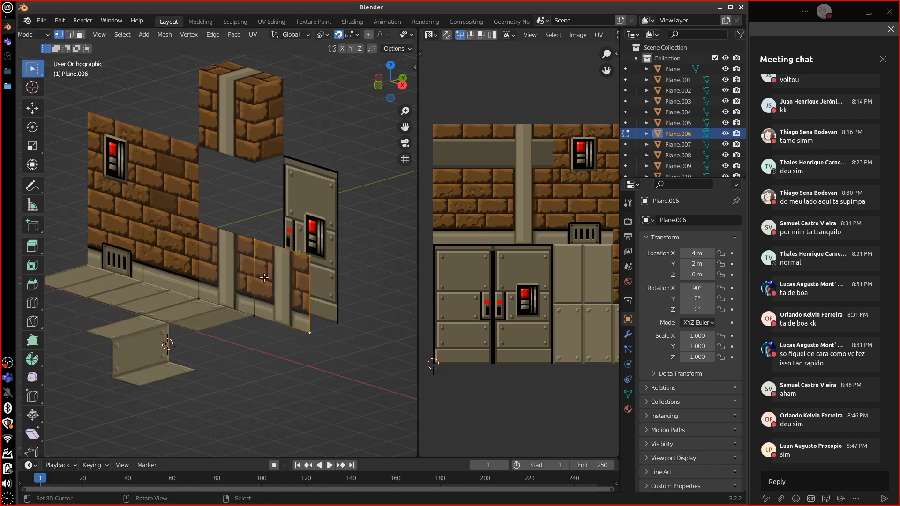
{"action": "right_click", "coordinate": [262, 305], "text": "shift"}
{"action": "key", "text": "r"}
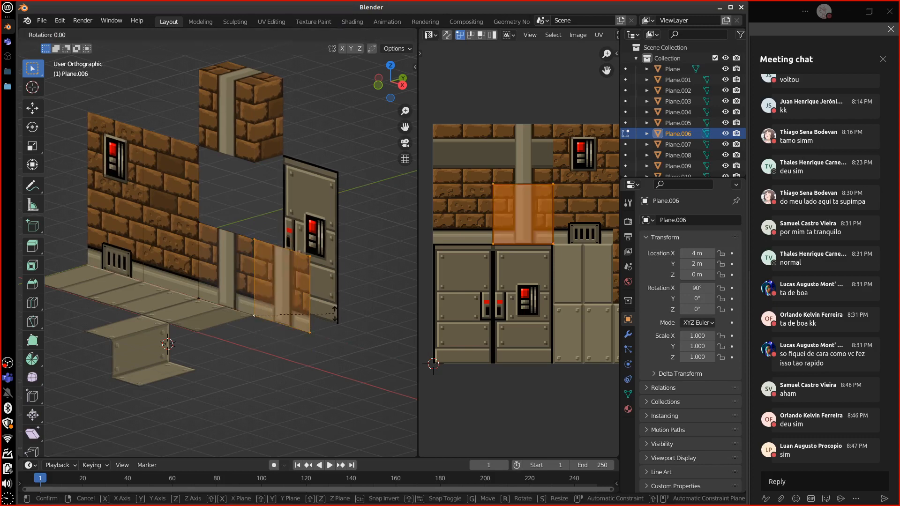
{"action": "key", "text": "z"}
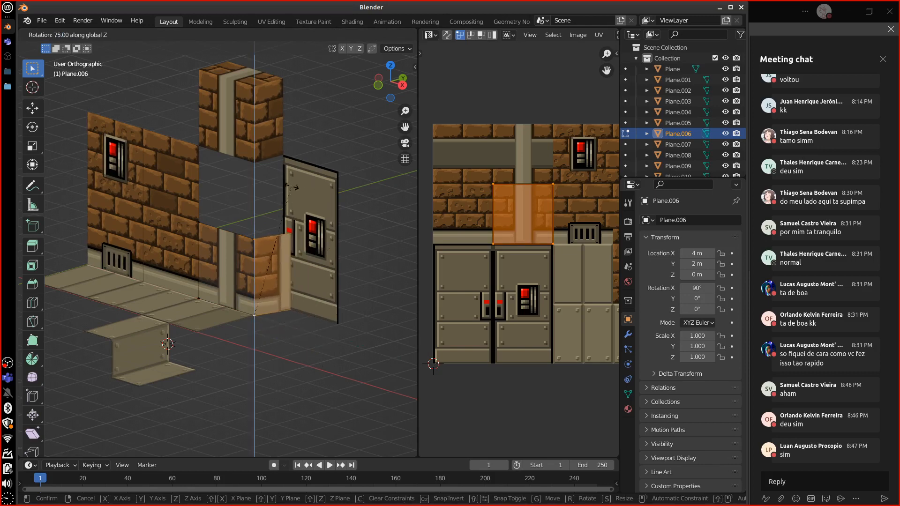
{"action": "left_click", "coordinate": [253, 204]}
Step: Add a centred vertical loop cut to the rotated face and delete its outer edge vertices, leaving a half-width side wall
{"action": "middle_click_drag", "start_coordinate": [371, 289], "coordinate": [324, 278]}
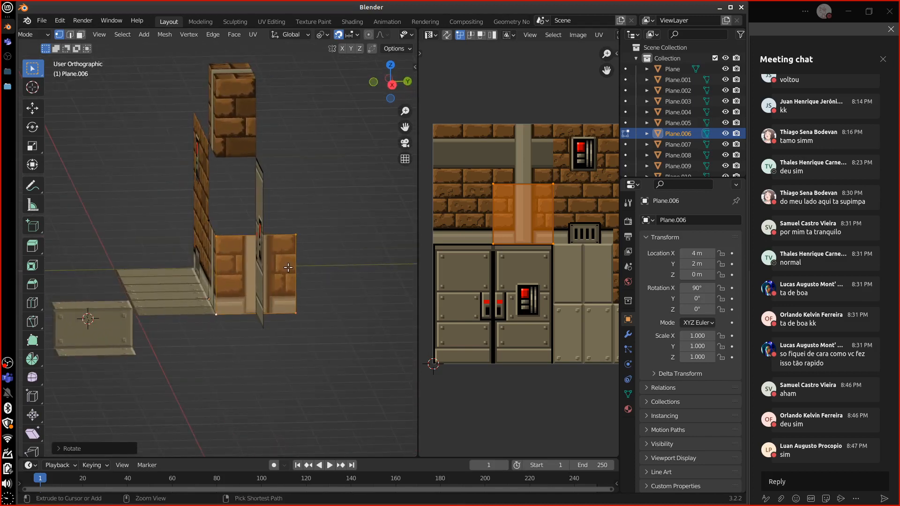
{"action": "key", "text": "ctrl+r"}
{"action": "left_click", "coordinate": [268, 241]}
{"action": "right_click", "coordinate": [267, 241]}
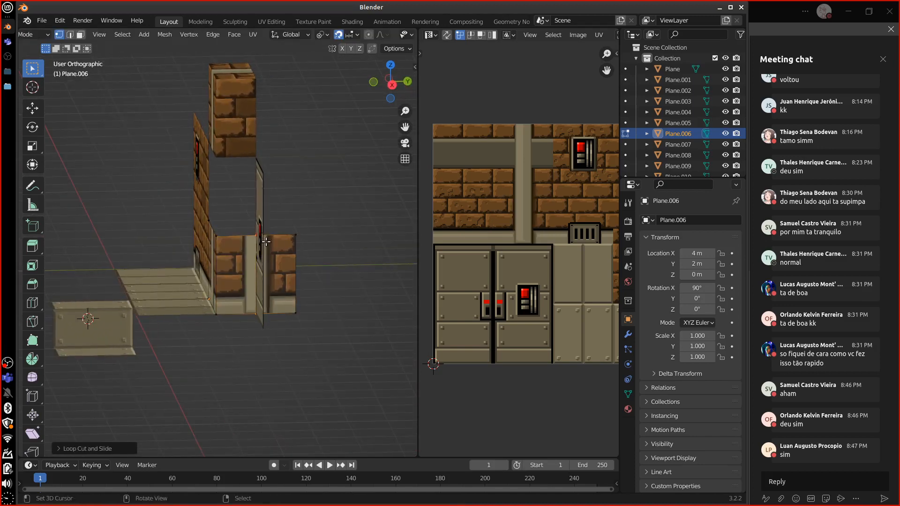
{"action": "right_click", "coordinate": [293, 236]}
{"action": "right_click", "coordinate": [300, 301], "text": "shift"}
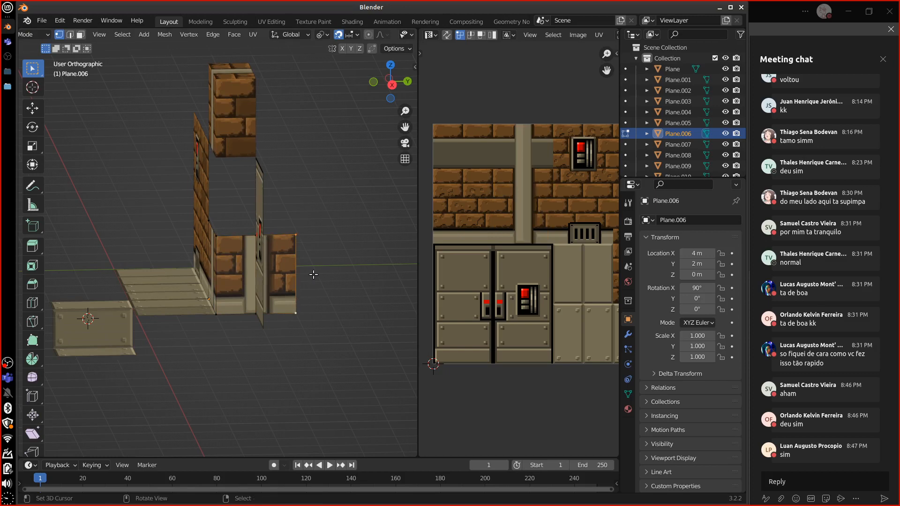
{"action": "key", "text": "x"}
{"action": "left_click", "coordinate": [313, 274]}
Step: Duplicate the raised brick corner piece 2 m down along Z to fill the gap above the lower corner
{"action": "middle_click_drag", "start_coordinate": [313, 280], "coordinate": [356, 280]}
{"action": "key", "text": "Tab"}
{"action": "right_click", "coordinate": [197, 197]}
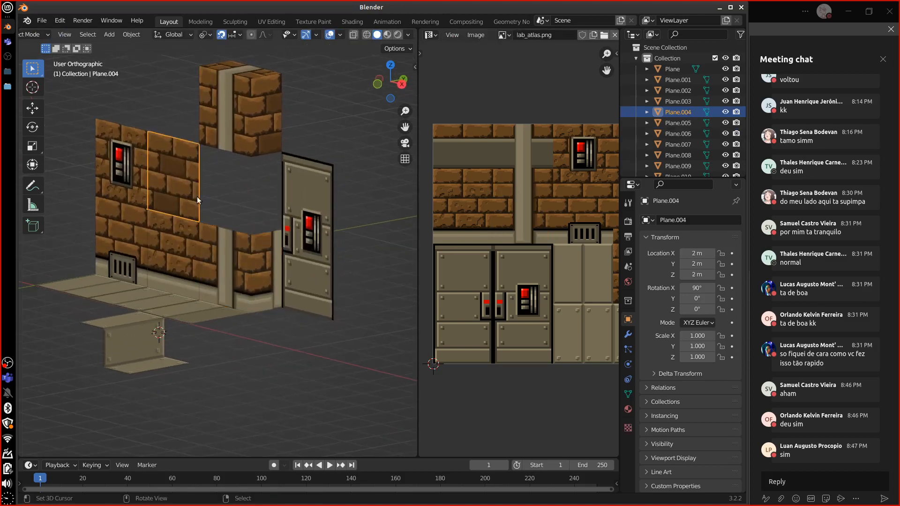
{"action": "right_click", "coordinate": [258, 145]}
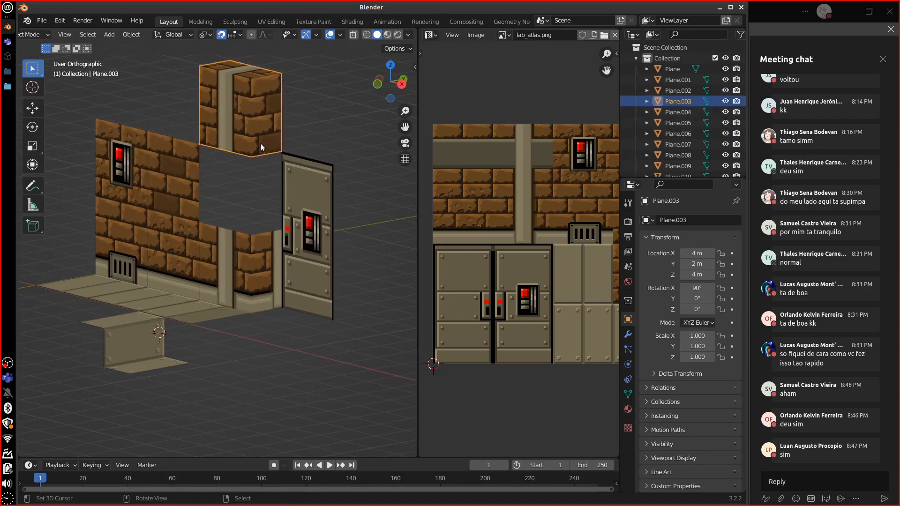
{"action": "key", "text": "shift+d"}
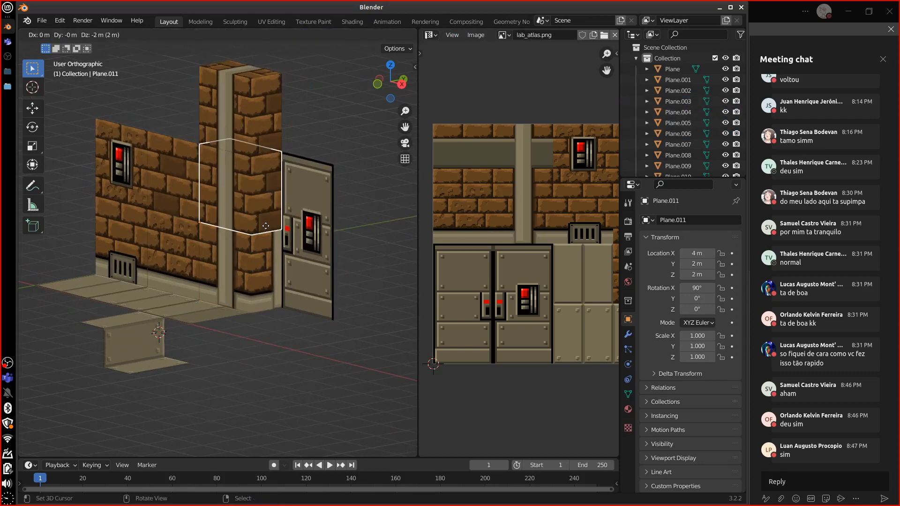
{"action": "left_click", "coordinate": [266, 226]}
Step: Delete the top face of the duplicated lower brick corner piece
{"action": "middle_click_drag", "start_coordinate": [295, 201], "coordinate": [275, 200]}
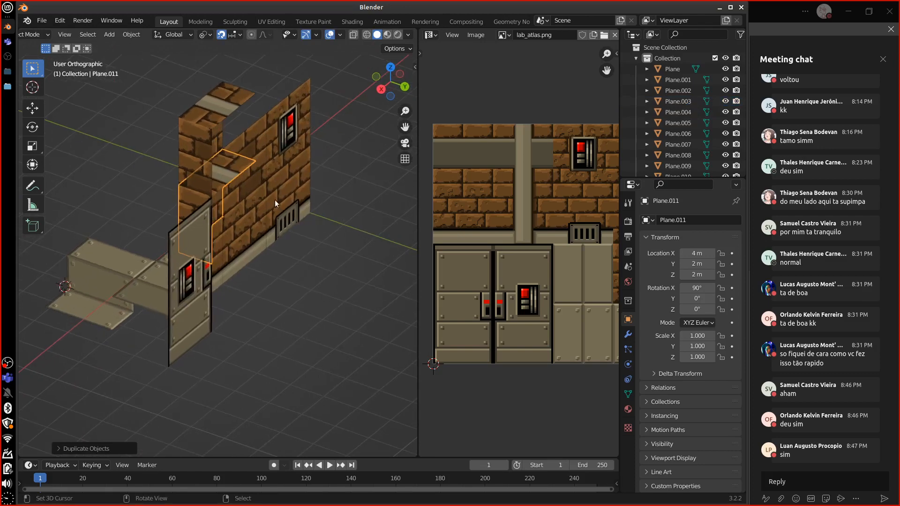
{"action": "key", "text": "Tab"}
{"action": "right_click", "coordinate": [255, 161]}
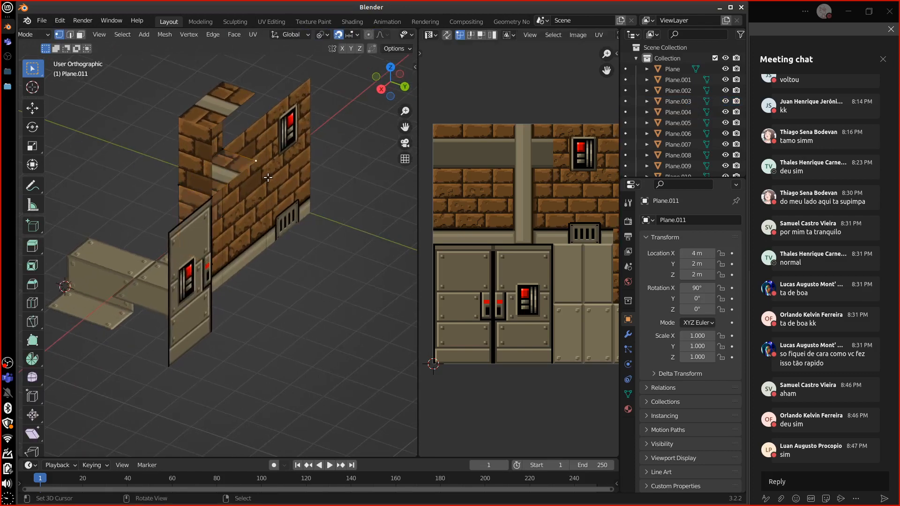
{"action": "key", "text": "x"}
{"action": "left_click", "coordinate": [268, 178]}
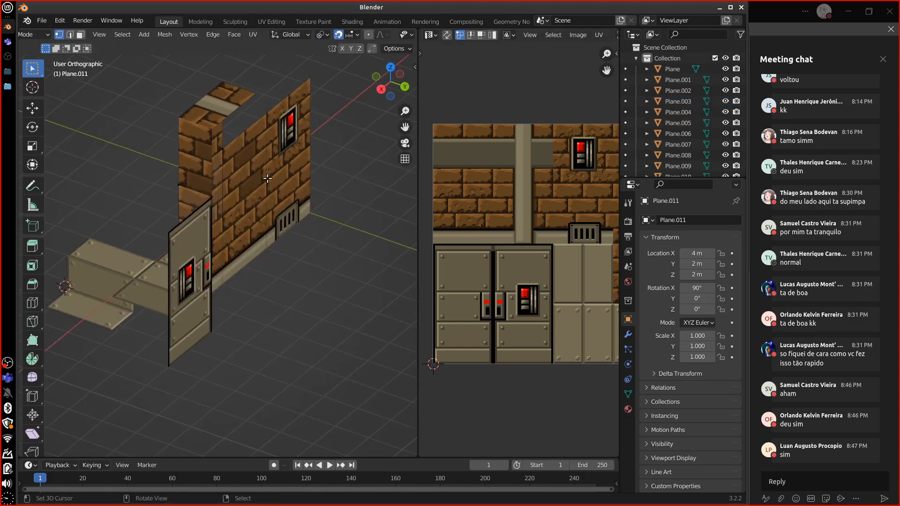
{"action": "middle_click_drag", "start_coordinate": [268, 231], "coordinate": [344, 239]}
{"action": "key", "text": "Tab"}
Step: Duplicate the raised brick corner piece and place the copy 2 m along X, above the door
{"action": "left_click", "coordinate": [281, 119]}
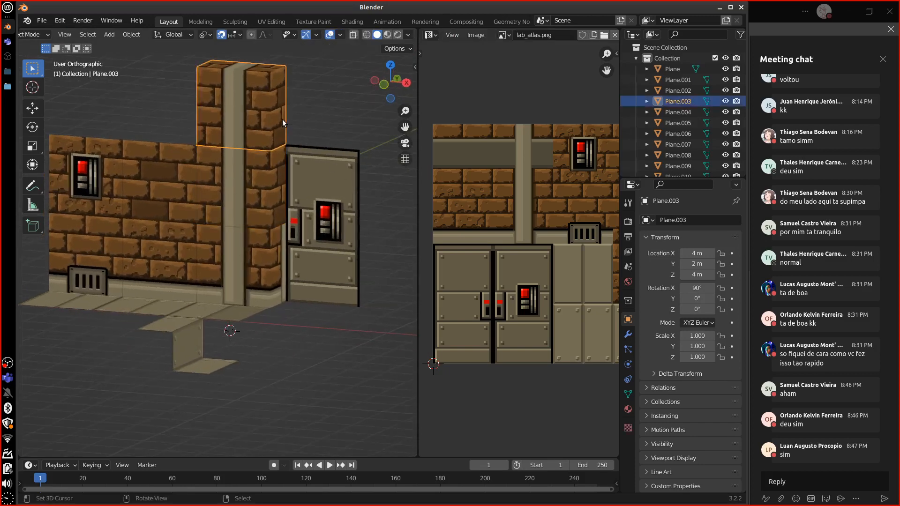
{"action": "key", "text": "Tab"}
{"action": "left_click", "coordinate": [280, 118]}
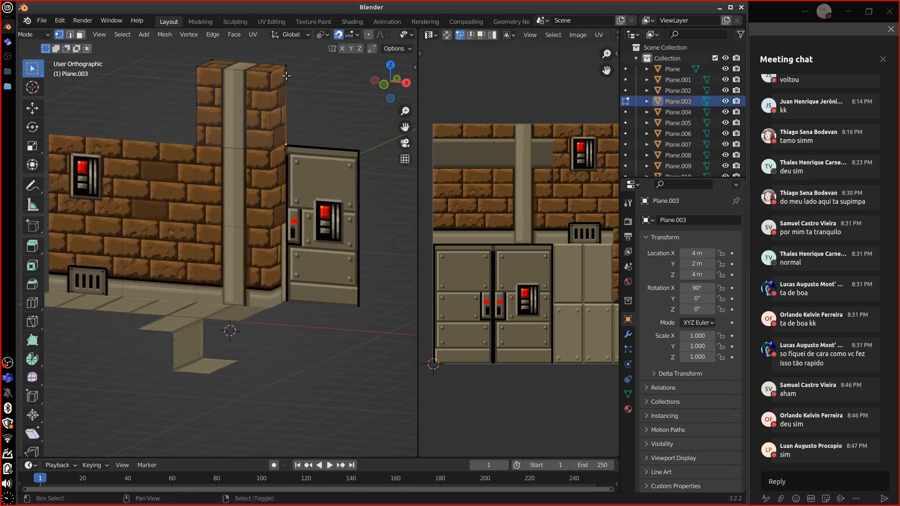
{"action": "key", "text": "Tab"}
{"action": "middle_click_drag", "start_coordinate": [327, 211], "coordinate": [357, 204]}
{"action": "key", "text": "KP_1"}
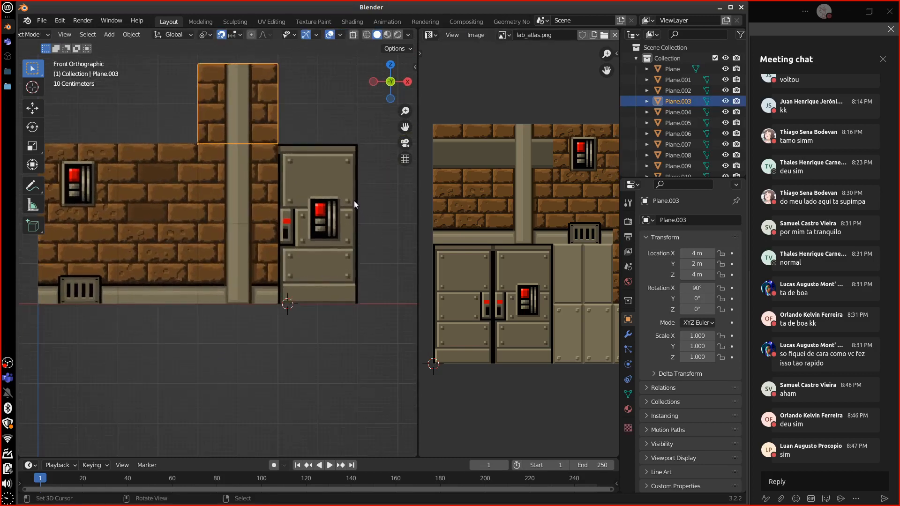
{"action": "middle_click_drag", "start_coordinate": [313, 139], "coordinate": [291, 193], "text": "shift"}
{"action": "key", "text": "shift+d"}
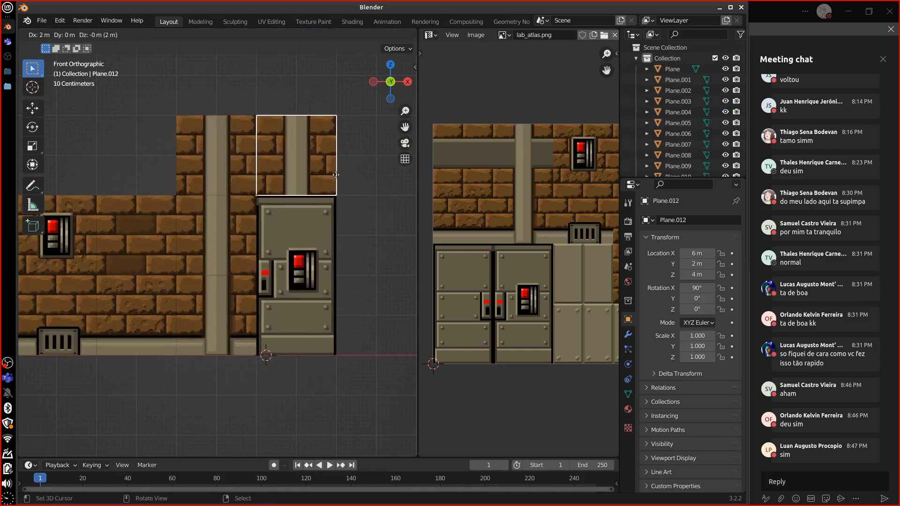
{"action": "left_click", "coordinate": [334, 175]}
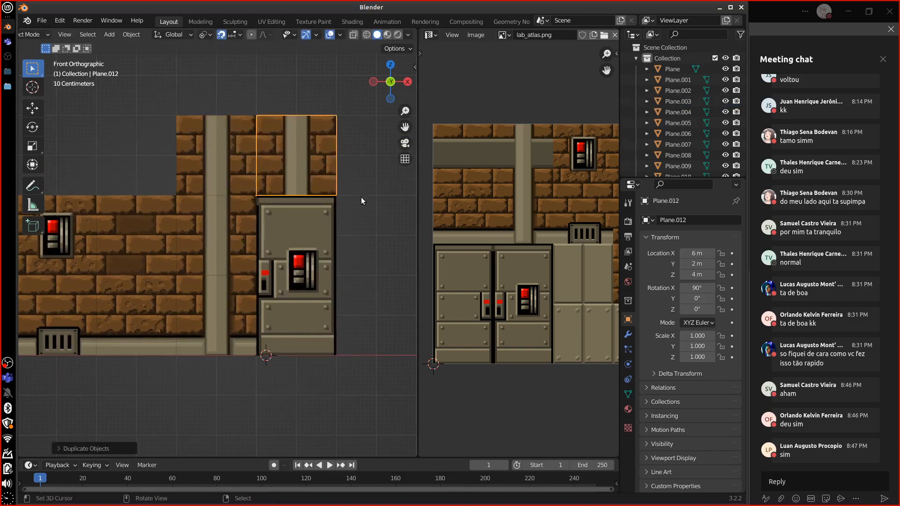
Step: Shift the UVs of the copied block's front face down 0.5 onto the plain brick area of the atlas
{"action": "middle_click_drag", "start_coordinate": [361, 197], "coordinate": [302, 198]}
{"action": "key", "text": "Tab"}
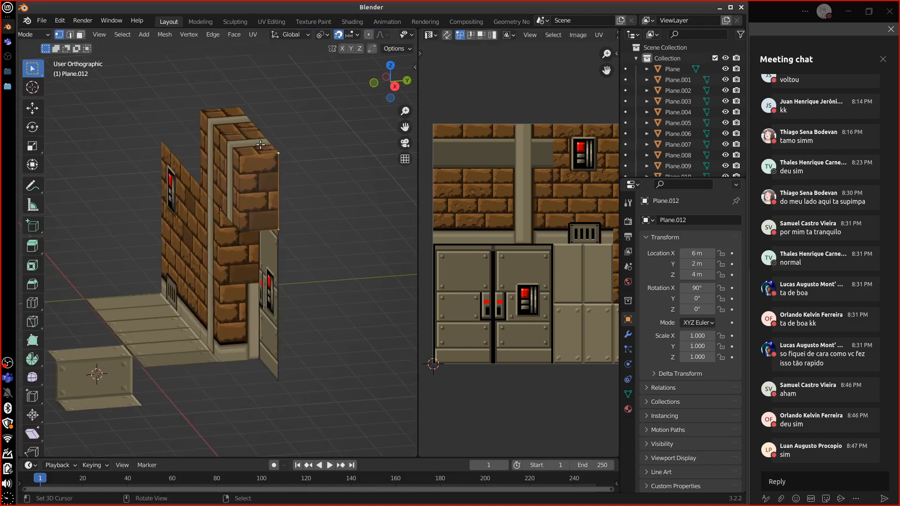
{"action": "middle_click_drag", "start_coordinate": [281, 163], "coordinate": [334, 202]}
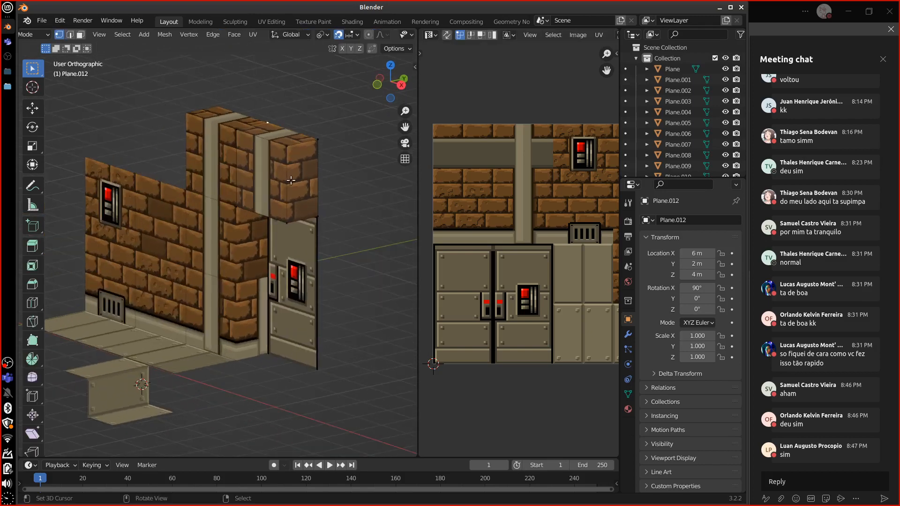
{"action": "left_click", "coordinate": [81, 35]}
{"action": "left_click", "coordinate": [282, 196]}
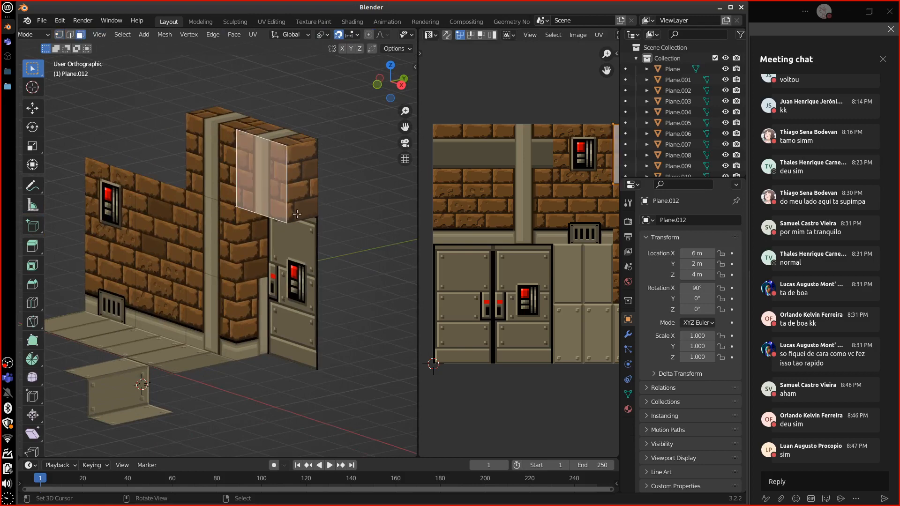
{"action": "middle_click_drag", "start_coordinate": [581, 253], "coordinate": [510, 269]}
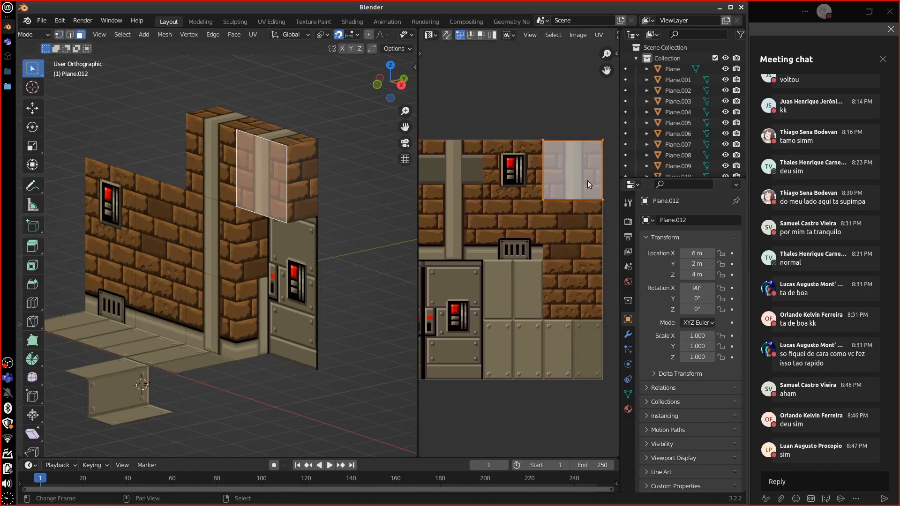
{"action": "key", "text": "g"}
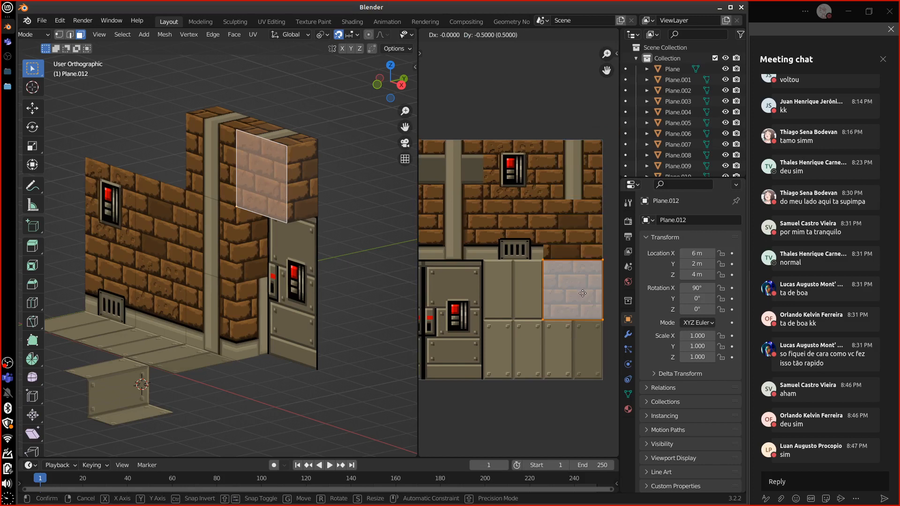
{"action": "left_click", "coordinate": [582, 292]}
Step: Shift the UVs of the block's top face down 0.375 onto the plain brick area
{"action": "left_click", "coordinate": [284, 132]}
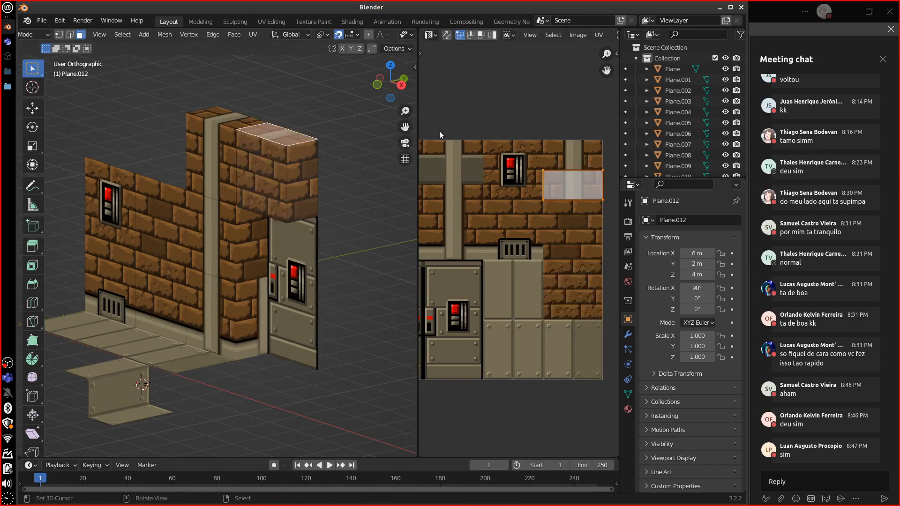
{"action": "key", "text": "g"}
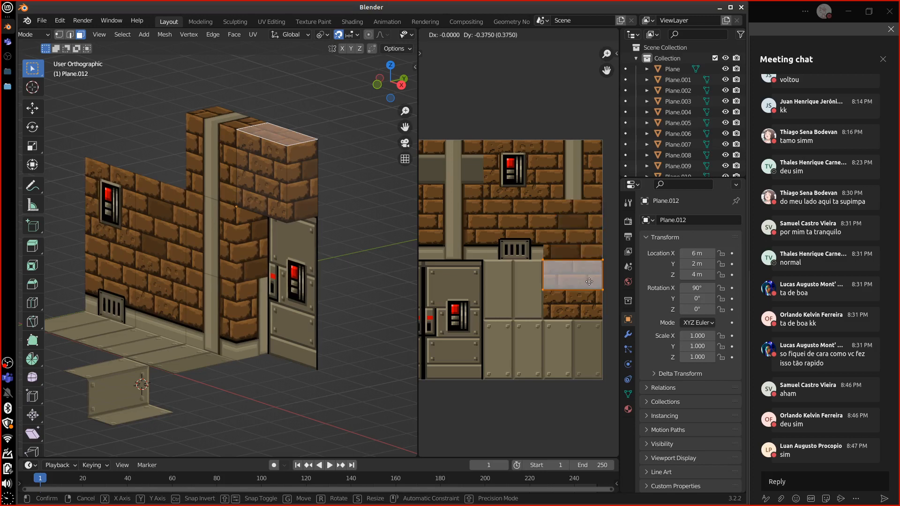
{"action": "left_click", "coordinate": [589, 293]}
Step: Delete the outer side face of the brick block above the door
{"action": "left_click", "coordinate": [302, 173]}
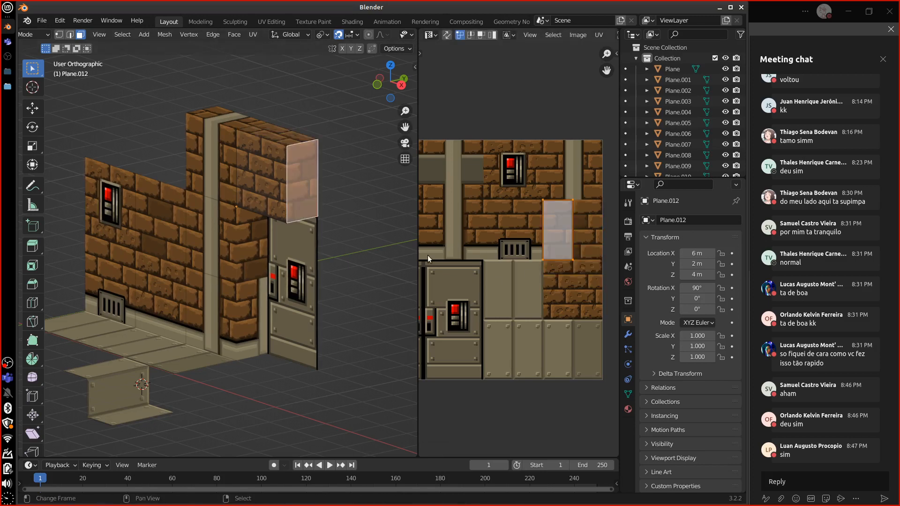
{"action": "right_click", "coordinate": [315, 197]}
{"action": "left_click", "coordinate": [315, 215]}
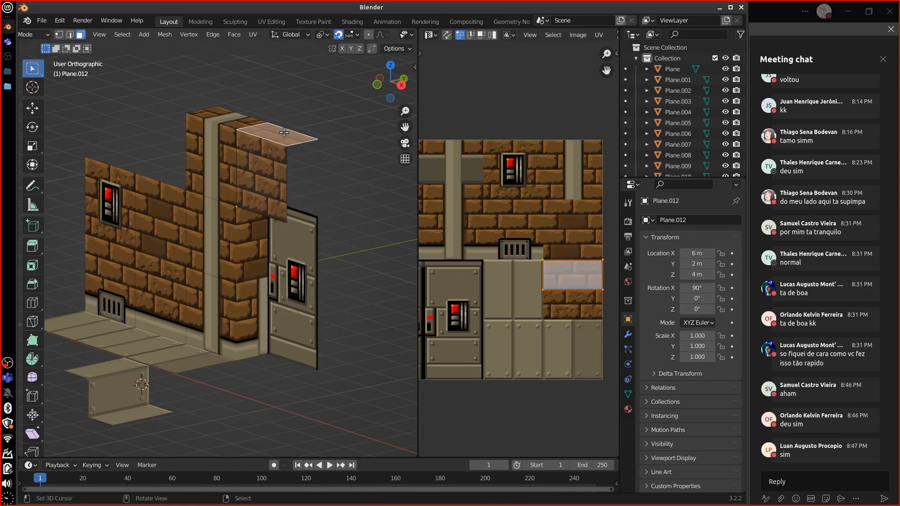
Step: Duplicate the block's top face 2 m down along Z to form its underside
{"action": "middle_click_drag", "start_coordinate": [357, 185], "coordinate": [351, 179]}
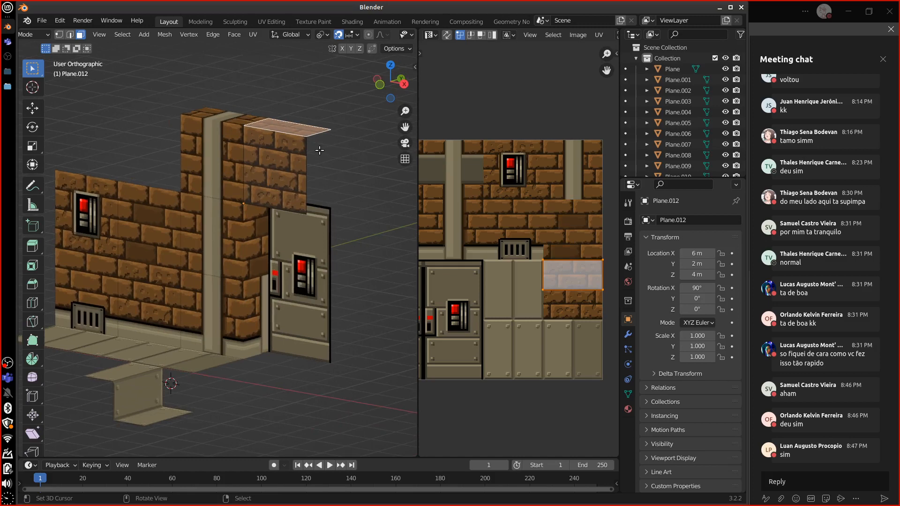
{"action": "key", "text": "g"}
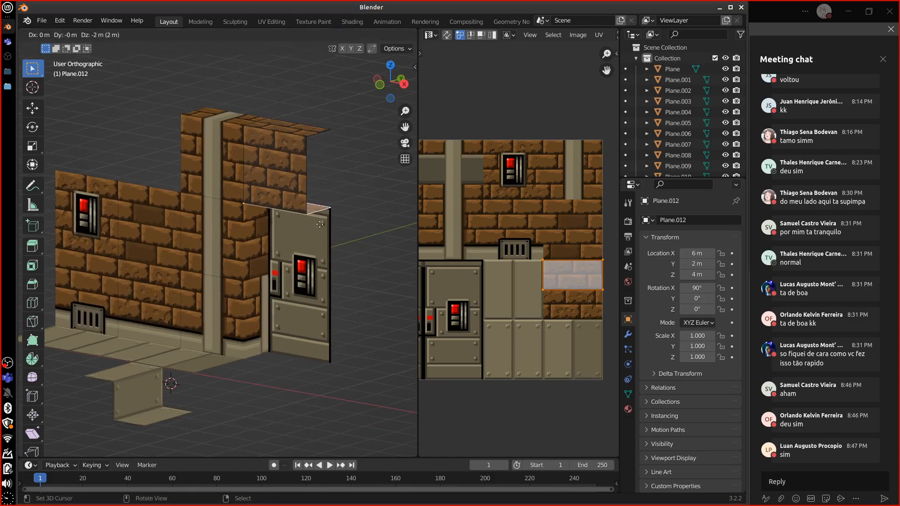
{"action": "left_click", "coordinate": [320, 225]}
{"action": "middle_click_drag", "start_coordinate": [357, 232], "coordinate": [257, 212]}
Step: Merge the overlapping vertices of the whole block mesh and return to Object Mode
{"action": "key", "text": "a"}
{"action": "key", "text": "m"}
{"action": "left_click", "coordinate": [321, 235]}
{"action": "left_click", "coordinate": [231, 170]}
{"action": "key", "text": "Tab"}
{"action": "left_click", "coordinate": [230, 169]}
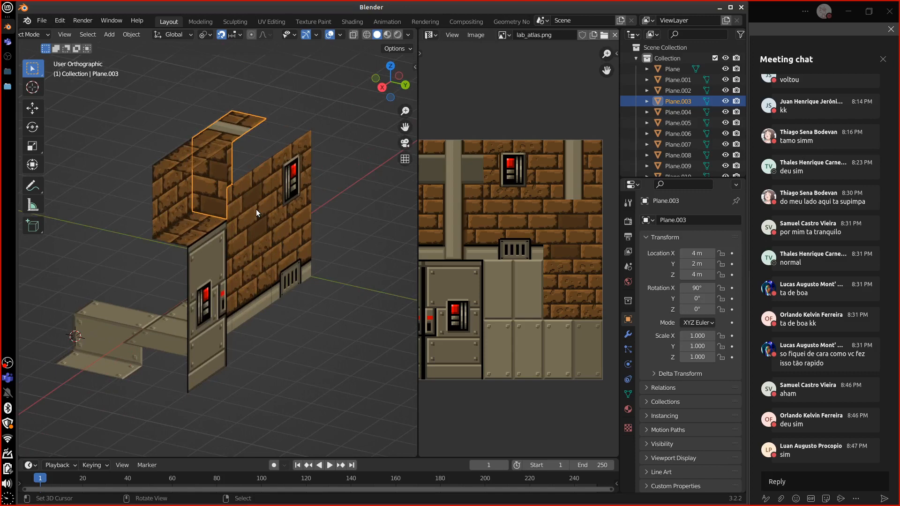
{"action": "mouse_move", "coordinate": [257, 209]}
{"action": "middle_mouse_down"}
{"action": "mouse_move", "coordinate": [407, 201]}
{"action": "mouse_move", "coordinate": [302, 204]}
{"action": "mouse_move", "coordinate": [230, 173]}
{"action": "mouse_move", "coordinate": [214, 181]}
{"action": "mouse_move", "coordinate": [250, 223]}
{"action": "middle_mouse_up"}
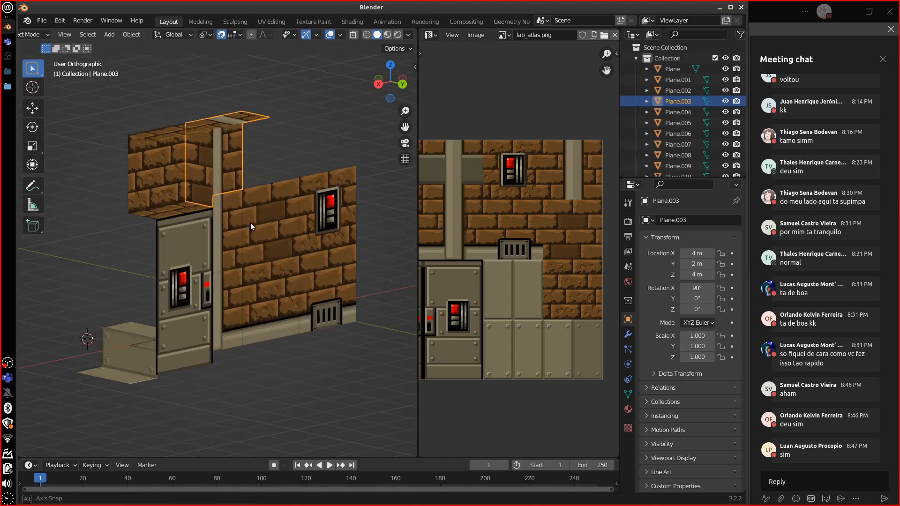
{"action": "middle_click_drag", "start_coordinate": [219, 184], "coordinate": [232, 198]}
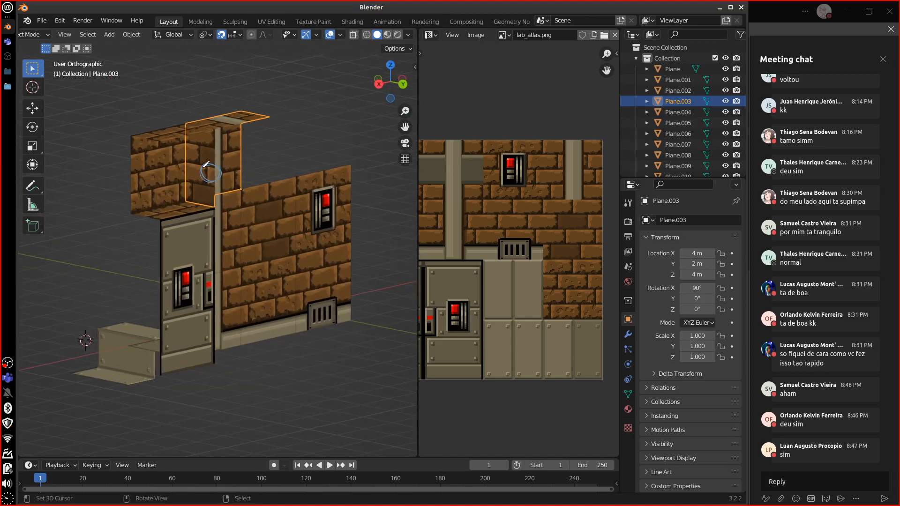
{"action": "middle_click_drag", "start_coordinate": [229, 225], "coordinate": [182, 272]}
{"action": "key", "text": "Tab"}
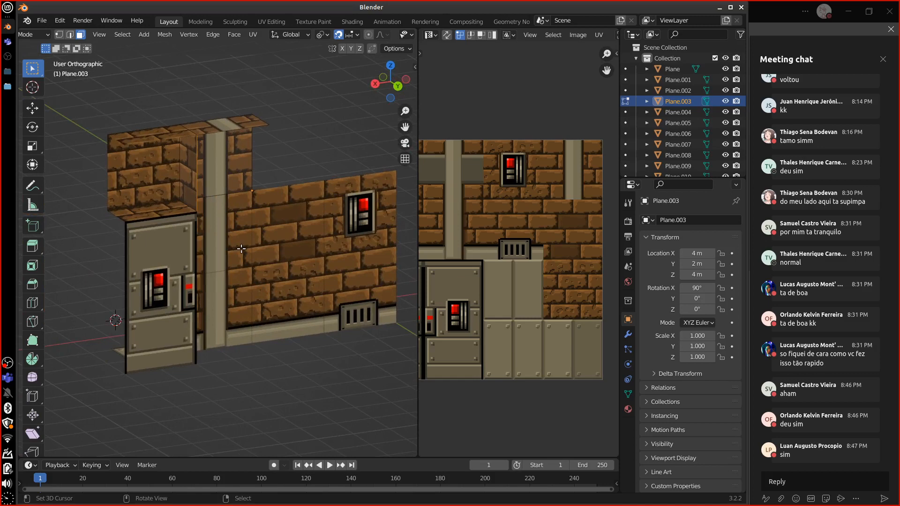
{"action": "middle_click_drag", "start_coordinate": [288, 237], "coordinate": [416, 251]}
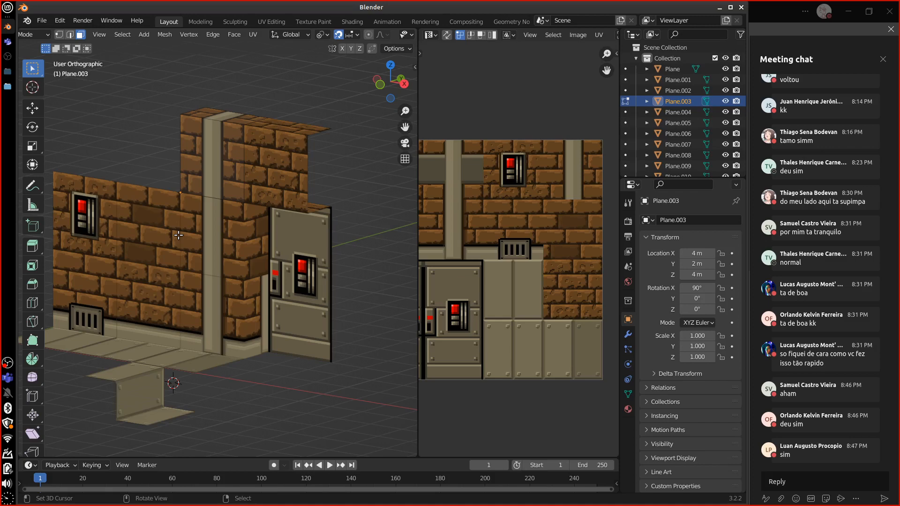
{"action": "key", "text": "Tab"}
Step: In the brick block above the door, duplicate the front face and place the copy 2 m along X
{"action": "left_click", "coordinate": [300, 175]}
{"action": "middle_click_drag", "start_coordinate": [302, 173], "coordinate": [327, 188]}
{"action": "key", "text": "Tab"}
{"action": "left_click", "coordinate": [279, 183]}
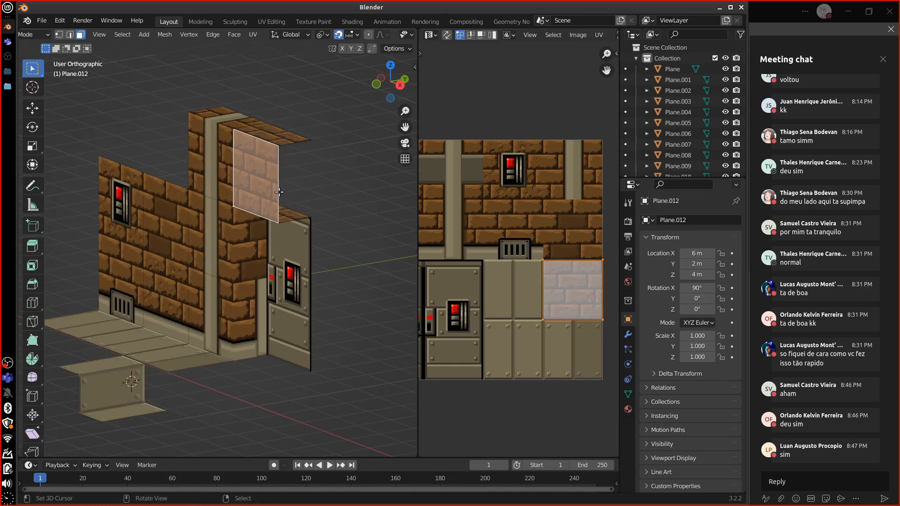
{"action": "key", "text": "KP_7"}
{"action": "key", "text": "g"}
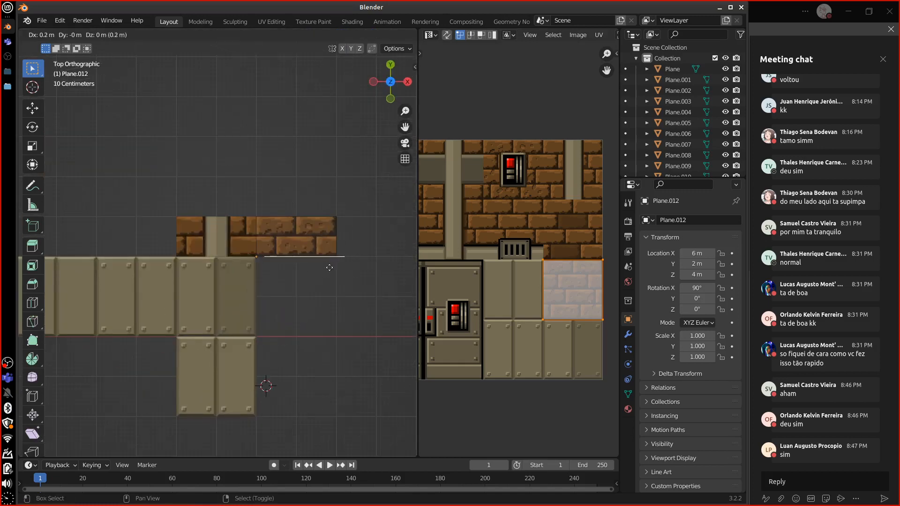
{"action": "left_click", "coordinate": [396, 263]}
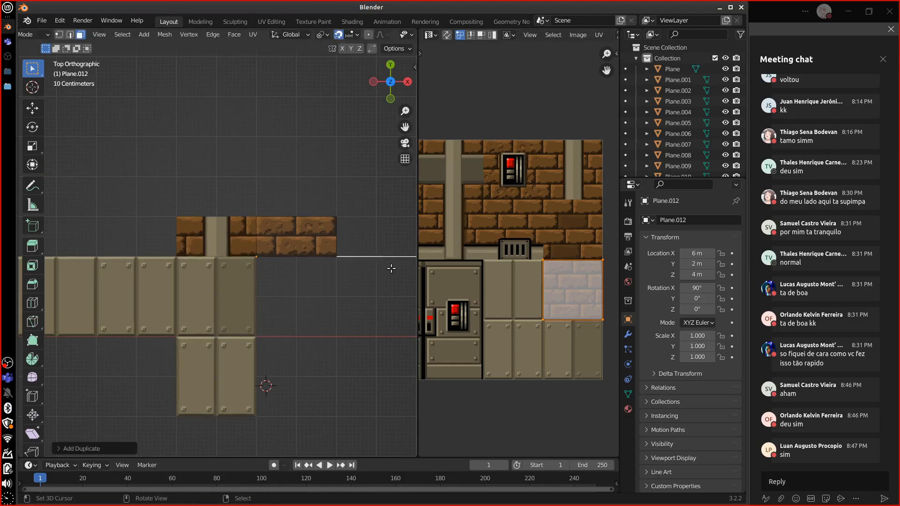
Step: Rotate the duplicated face 90° in top view and move it against the block's outer end, aligned with the front corner
{"action": "key", "text": "r"}
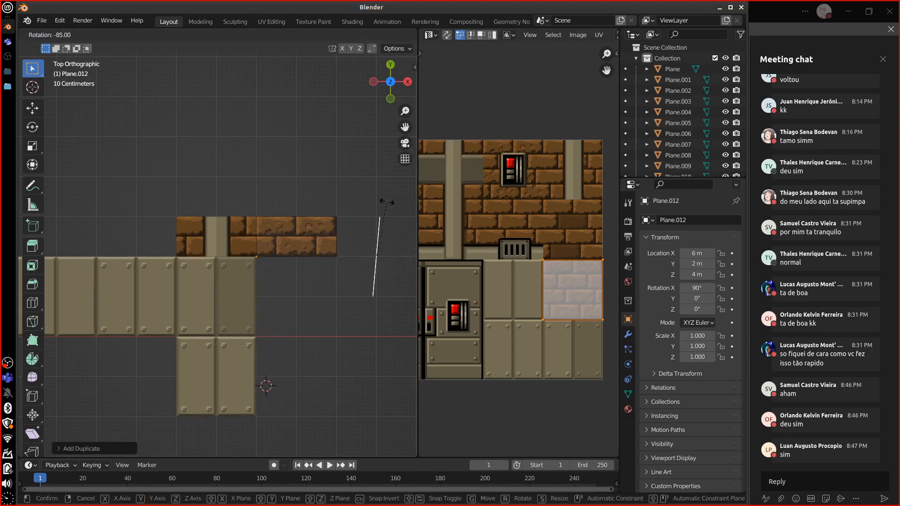
{"action": "left_click", "coordinate": [396, 297]}
{"action": "key", "text": "g"}
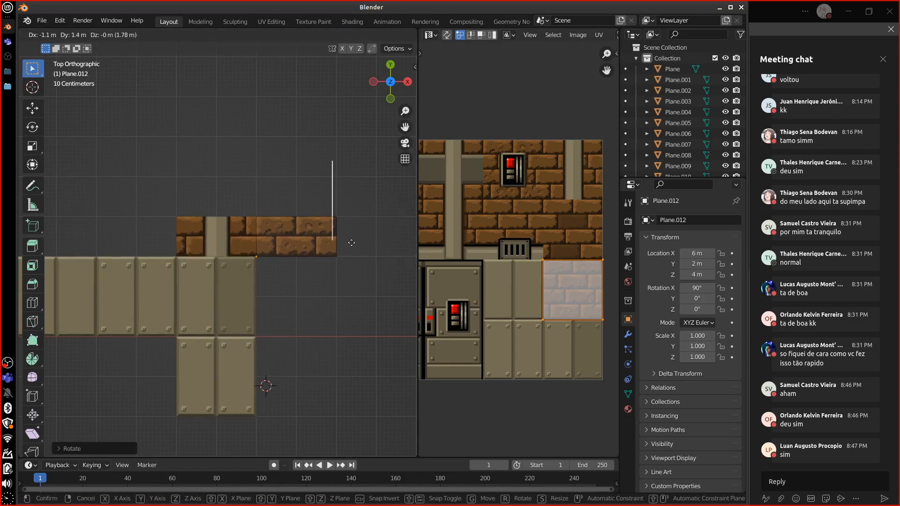
{"action": "left_click", "coordinate": [361, 255]}
Step: Add a centred vertical loop cut to the rotated face and delete the half that extends beyond the block's depth
{"action": "middle_click_drag", "start_coordinate": [366, 248], "coordinate": [290, 196]}
{"action": "key", "text": "ctrl+r"}
{"action": "left_click", "coordinate": [287, 185]}
{"action": "left_click", "coordinate": [287, 182]}
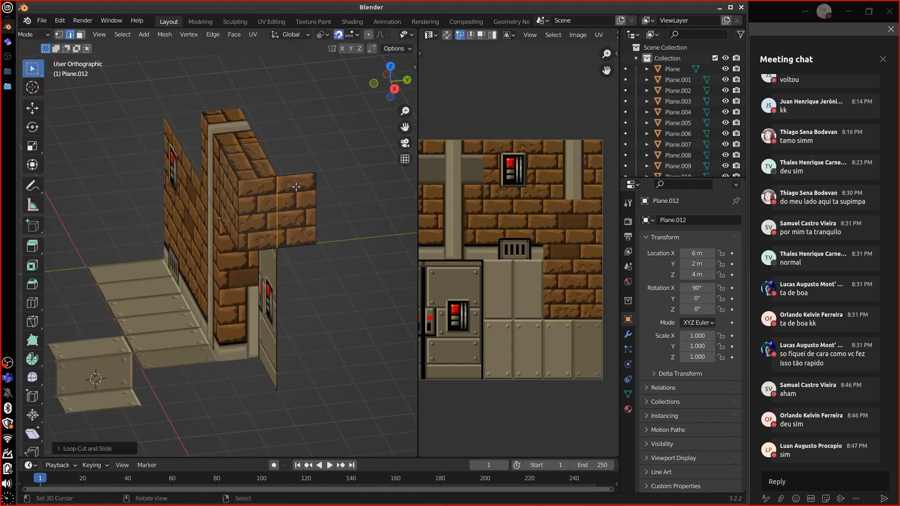
{"action": "left_click", "coordinate": [80, 34]}
{"action": "left_click", "coordinate": [302, 216]}
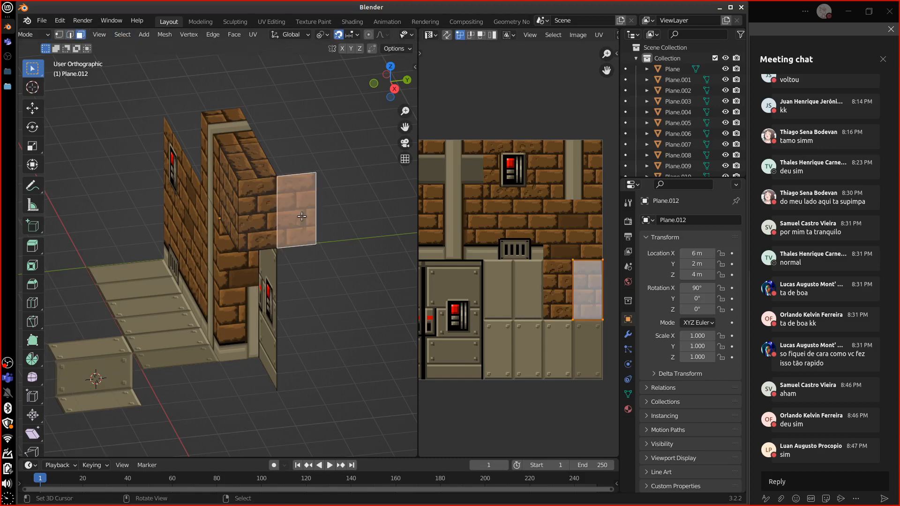
{"action": "right_click", "coordinate": [302, 223]}
{"action": "left_click", "coordinate": [301, 226]}
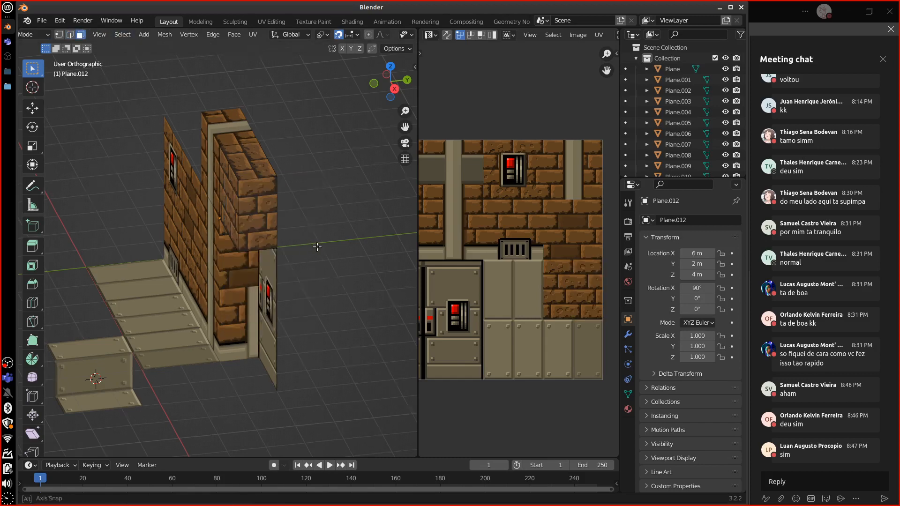
Step: Duplicate the block's half-width side face and move the copy -2 m along X to close the opposite end
{"action": "middle_click_drag", "start_coordinate": [301, 226], "coordinate": [143, 206]}
{"action": "left_click", "coordinate": [144, 206]}
{"action": "key", "text": "g"}
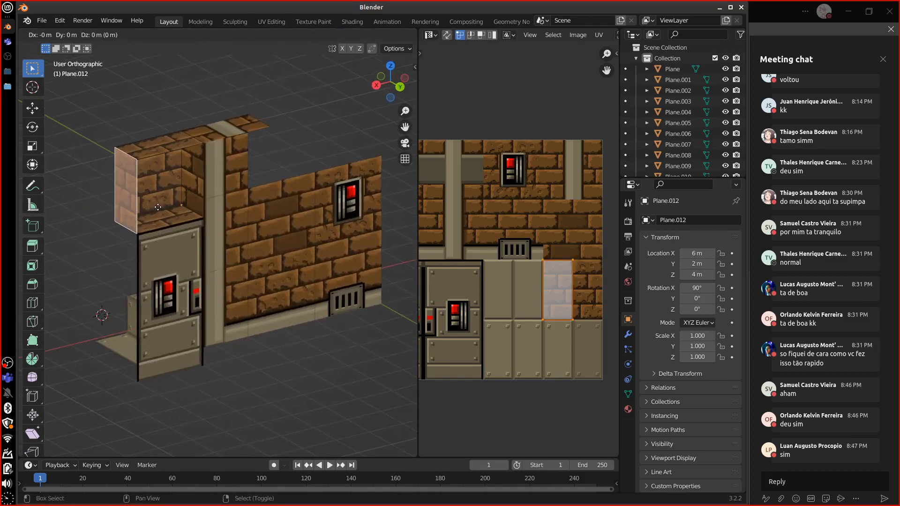
{"action": "key", "text": "x"}
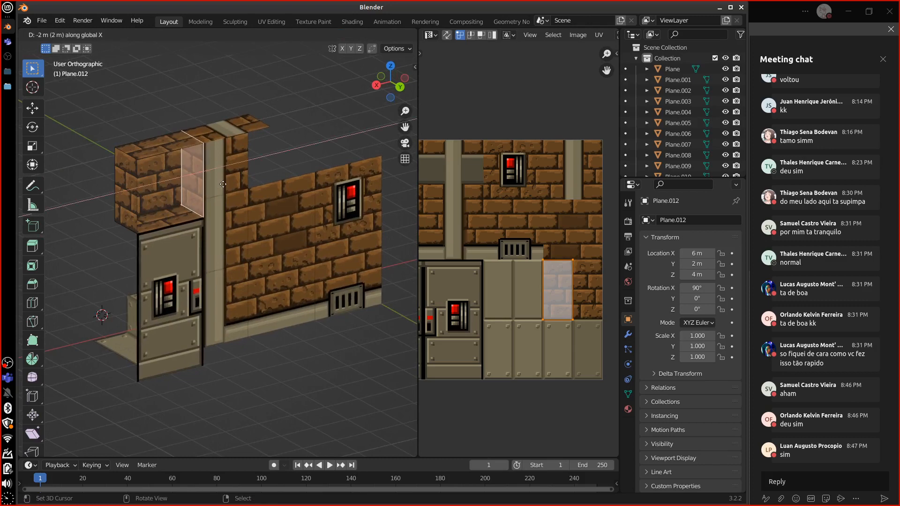
{"action": "left_click", "coordinate": [225, 184]}
Step: Merge all vertices of the closed brick block by distance
{"action": "middle_click_drag", "start_coordinate": [252, 218], "coordinate": [238, 188]}
{"action": "key", "text": "m"}
{"action": "left_click", "coordinate": [358, 203]}
{"action": "right_click", "coordinate": [241, 192], "text": "shift"}
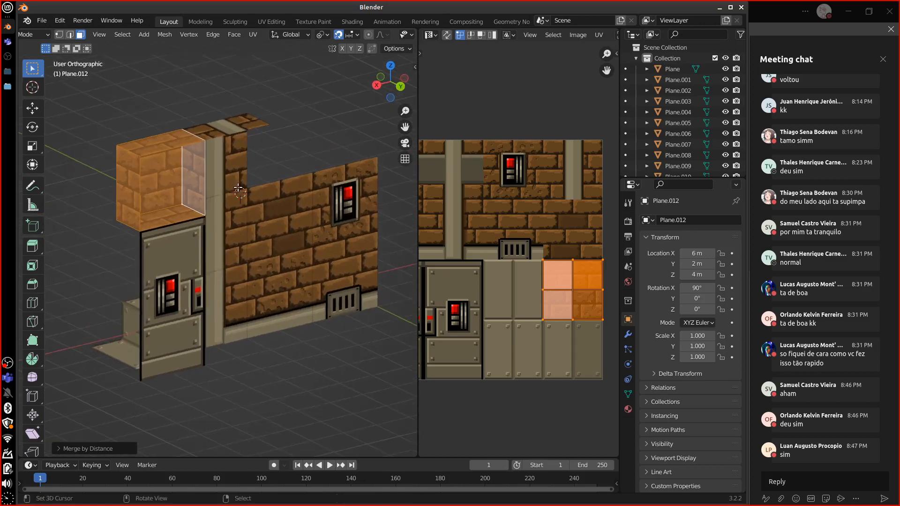
Step: Leave the brick block's mesh editing and examine the surrounding wall and corner tiles from several angles
{"action": "left_click_drag", "start_coordinate": [233, 180], "coordinate": [258, 164]}
{"action": "mouse_move", "coordinate": [273, 210]}
{"action": "middle_mouse_down"}
{"action": "mouse_move", "coordinate": [287, 201]}
{"action": "mouse_move", "coordinate": [295, 210]}
{"action": "mouse_move", "coordinate": [287, 213]}
{"action": "mouse_move", "coordinate": [298, 213]}
{"action": "mouse_move", "coordinate": [280, 215]}
{"action": "middle_mouse_up"}
{"action": "key", "text": "Tab"}
{"action": "left_click_drag", "start_coordinate": [280, 216], "coordinate": [290, 219]}
{"action": "middle_click_drag", "start_coordinate": [290, 219], "coordinate": [220, 184]}
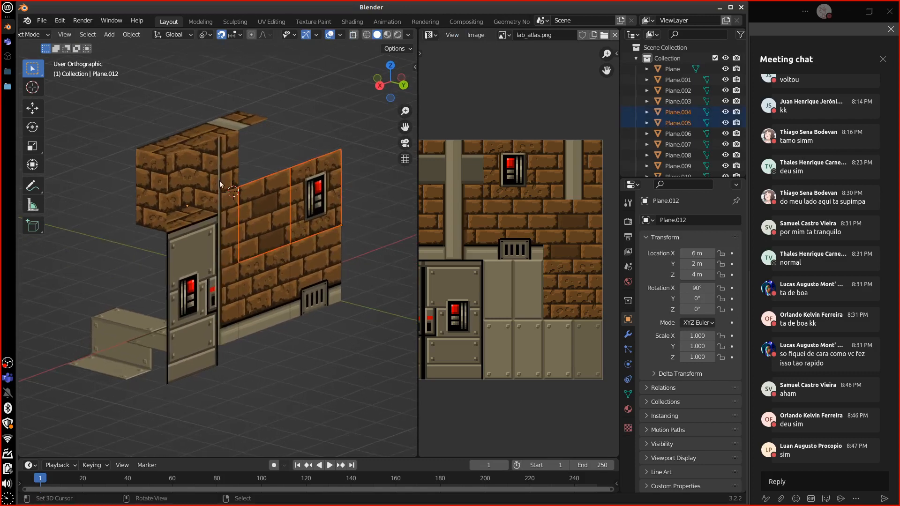
{"action": "middle_click_drag", "start_coordinate": [243, 231], "coordinate": [262, 262]}
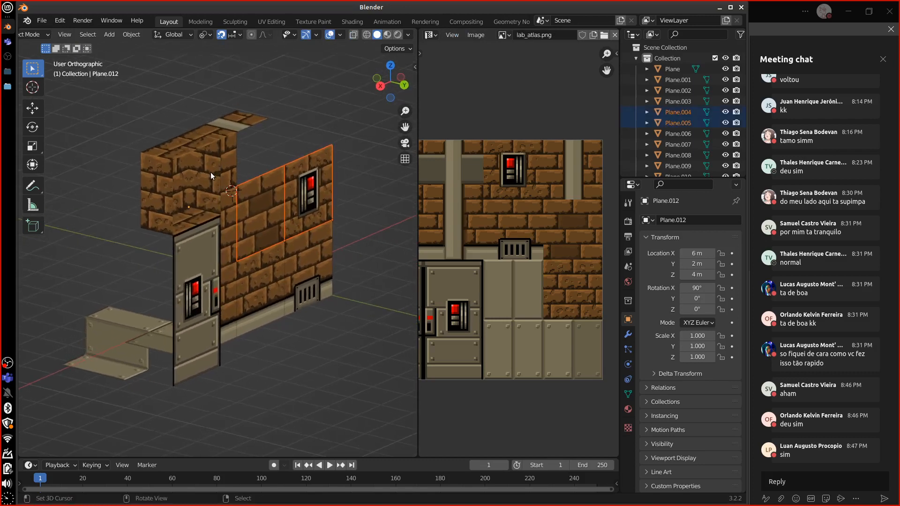
{"action": "left_click", "coordinate": [210, 172]}
{"action": "middle_click_drag", "start_coordinate": [210, 173], "coordinate": [291, 299]}
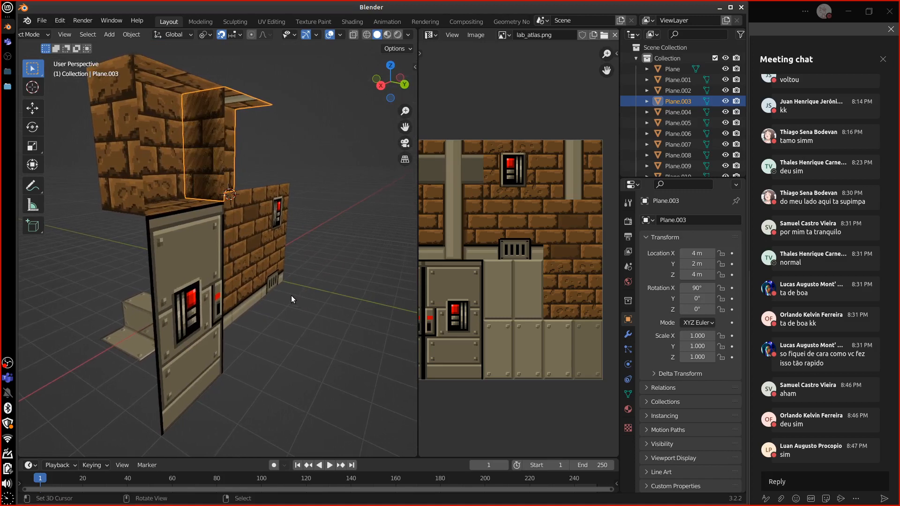
{"action": "middle_click_drag", "start_coordinate": [266, 353], "coordinate": [285, 276]}
{"action": "left_click", "coordinate": [182, 237]}
{"action": "middle_click_drag", "start_coordinate": [181, 237], "coordinate": [270, 386]}
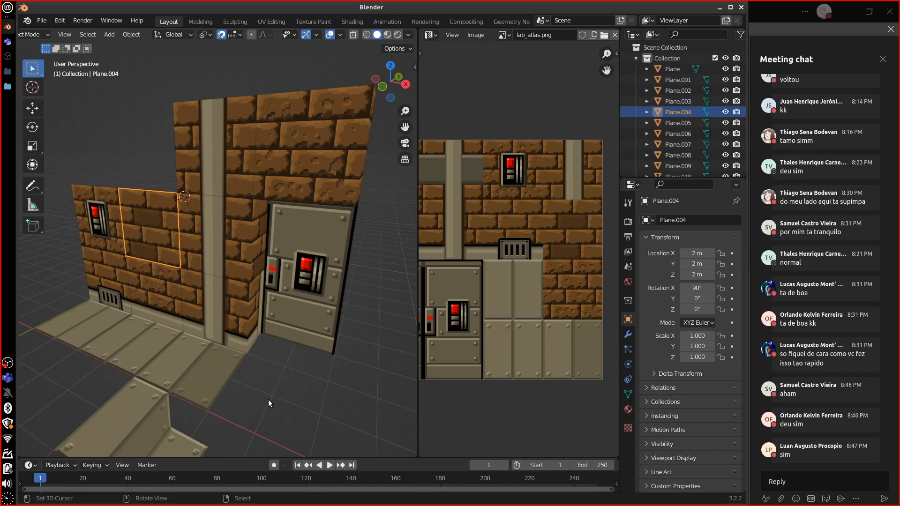
{"action": "key", "text": "shift+d"}
Step: Duplicate the side face of the middle corner tile beside the door to its opposite end and merge the tile's vertices by distance
{"action": "left_click", "coordinate": [243, 243]}
{"action": "middle_click_drag", "start_coordinate": [352, 310], "coordinate": [261, 279]}
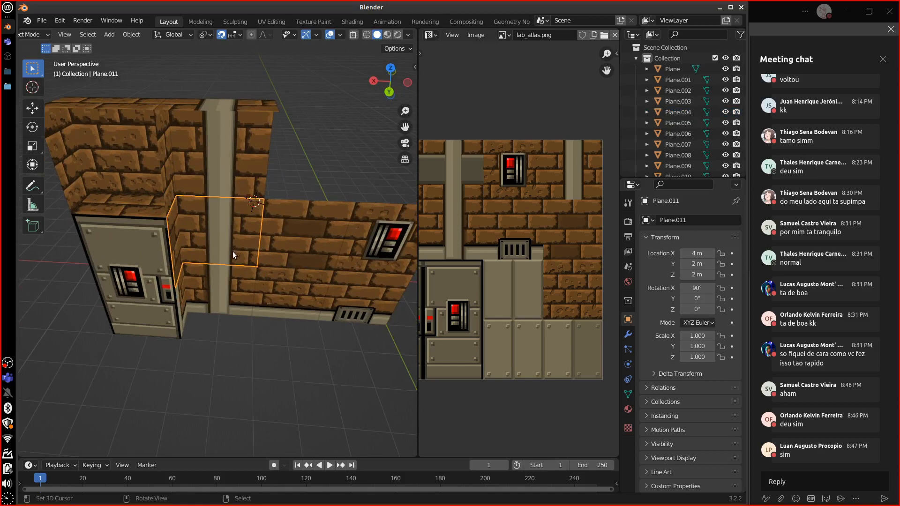
{"action": "key", "text": "Tab"}
{"action": "left_click", "coordinate": [189, 247]}
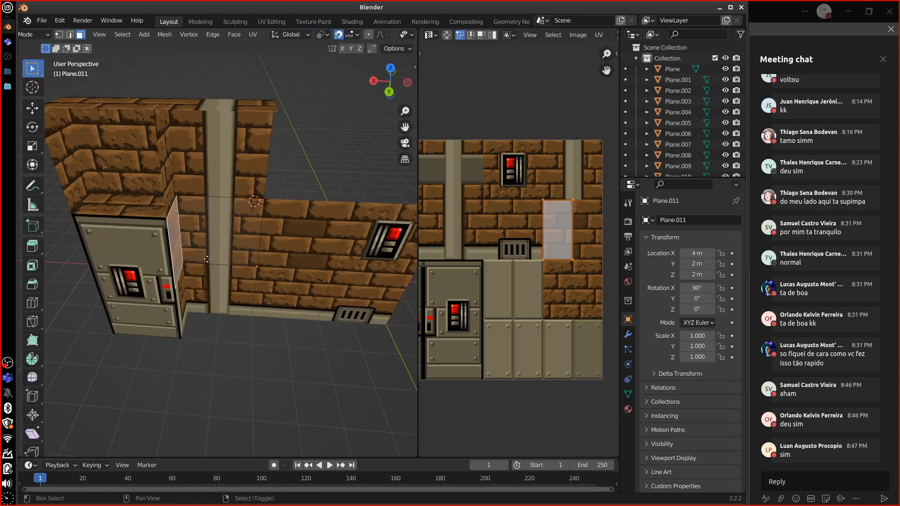
{"action": "key", "text": "shift+d"}
{"action": "left_click", "coordinate": [289, 255]}
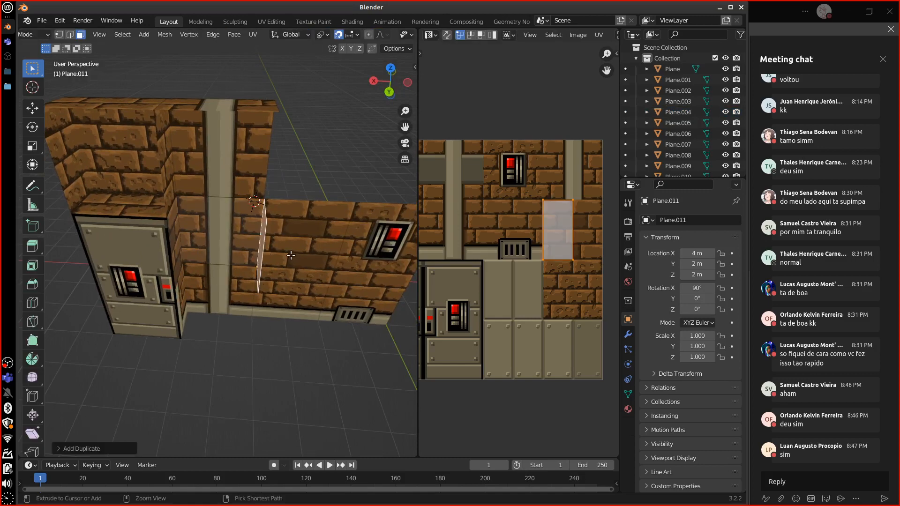
{"action": "key", "text": "a"}
{"action": "key", "text": "m"}
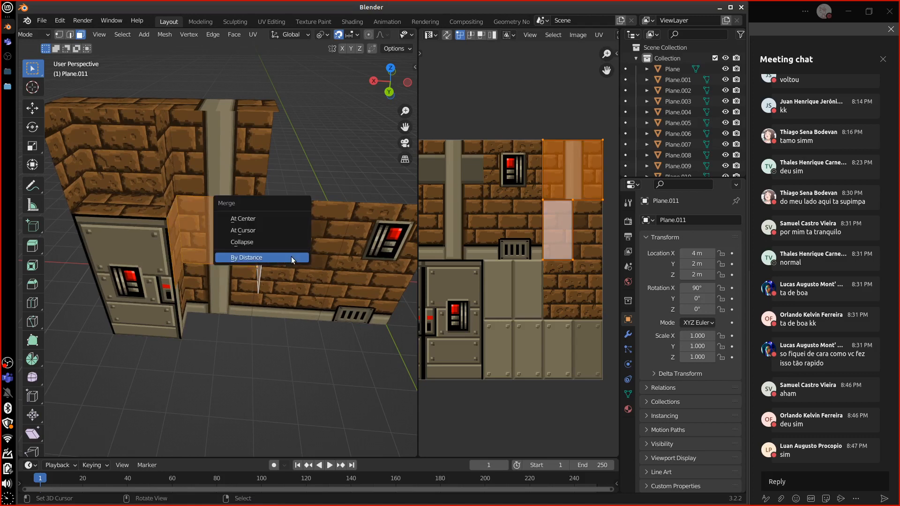
{"action": "left_click", "coordinate": [292, 258]}
{"action": "middle_click_drag", "start_coordinate": [291, 257], "coordinate": [244, 255]}
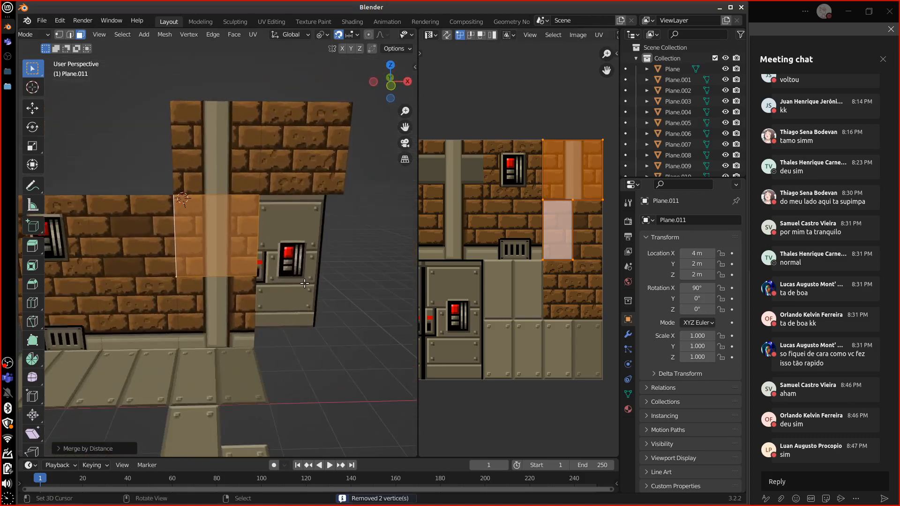
{"action": "key", "text": "Tab"}
Step: Duplicate the middle corner tile and place the copy 4 m along X, beyond the door
{"action": "key", "text": "shift+d"}
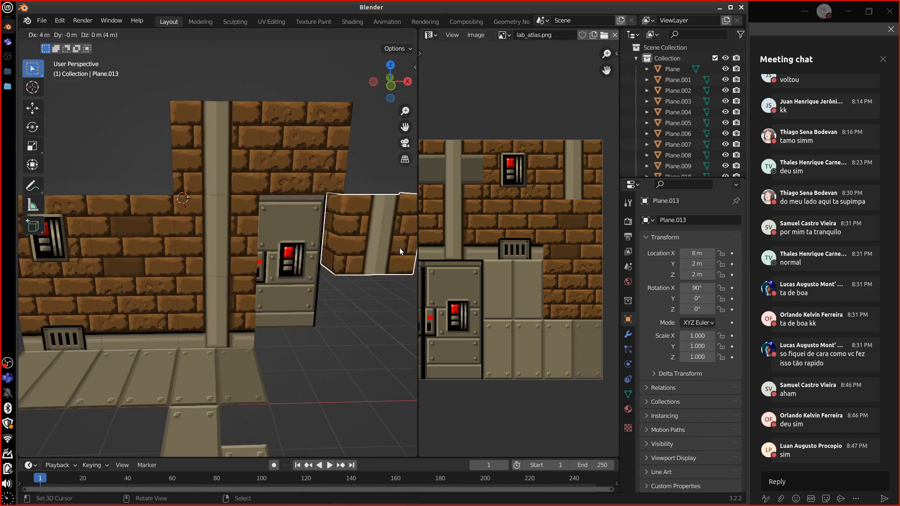
{"action": "left_click", "coordinate": [399, 248]}
{"action": "middle_click_drag", "start_coordinate": [399, 248], "coordinate": [348, 249]}
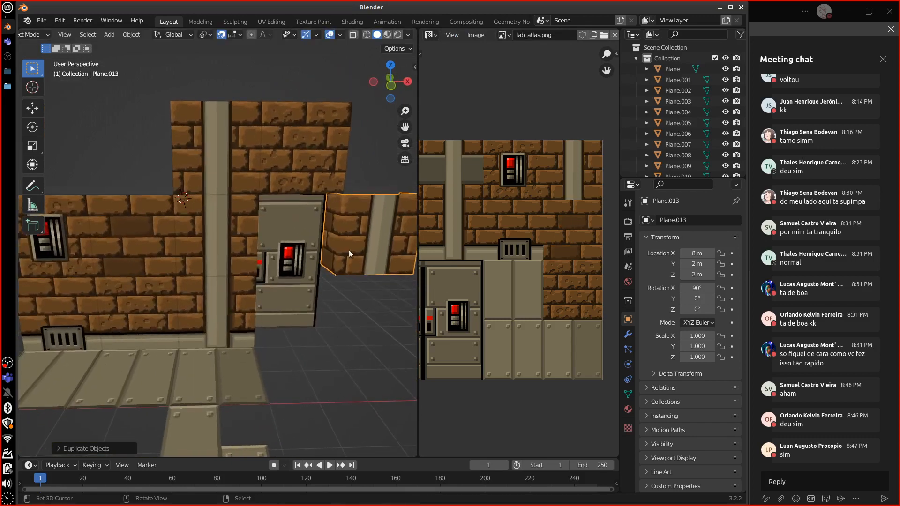
Step: Duplicate the upper corner tile and place the copy 4 m along X, on the far side of the block above the door
{"action": "left_click", "coordinate": [223, 148]}
{"action": "middle_click_drag", "start_coordinate": [223, 148], "coordinate": [255, 191]}
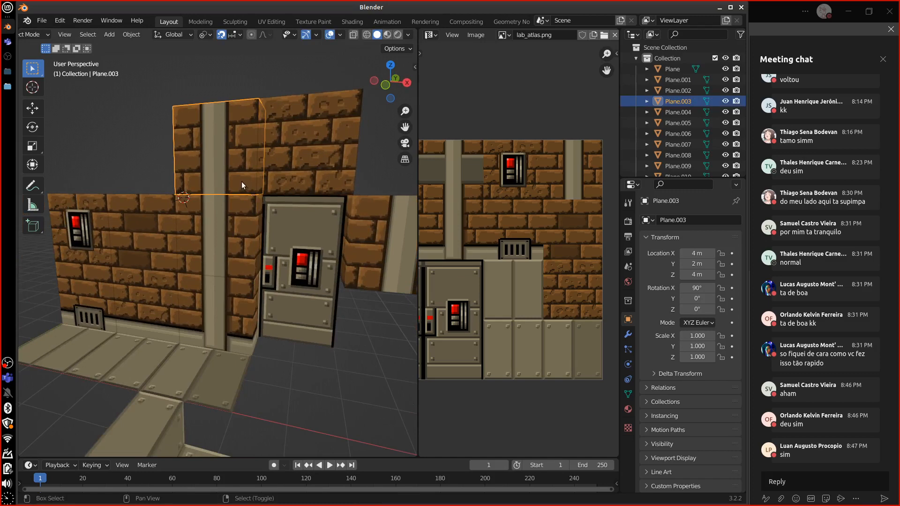
{"action": "key", "text": "shift+d"}
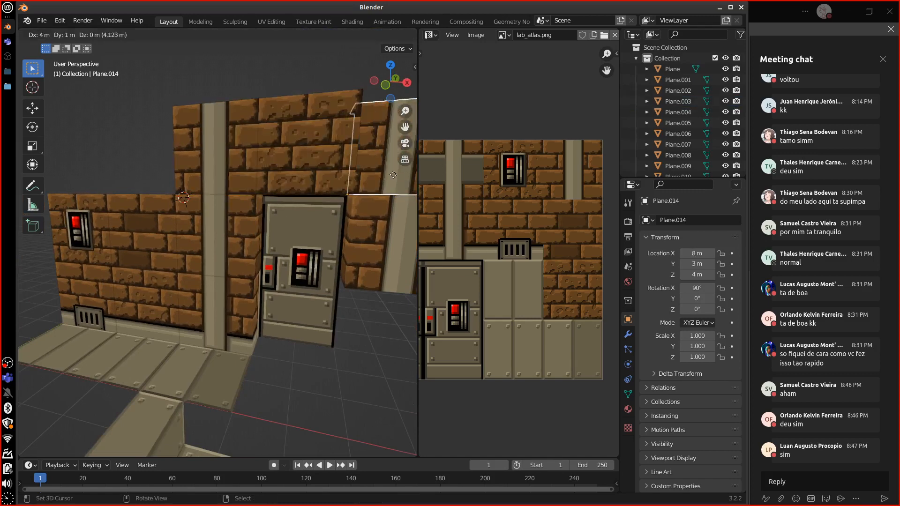
{"action": "key", "text": "x"}
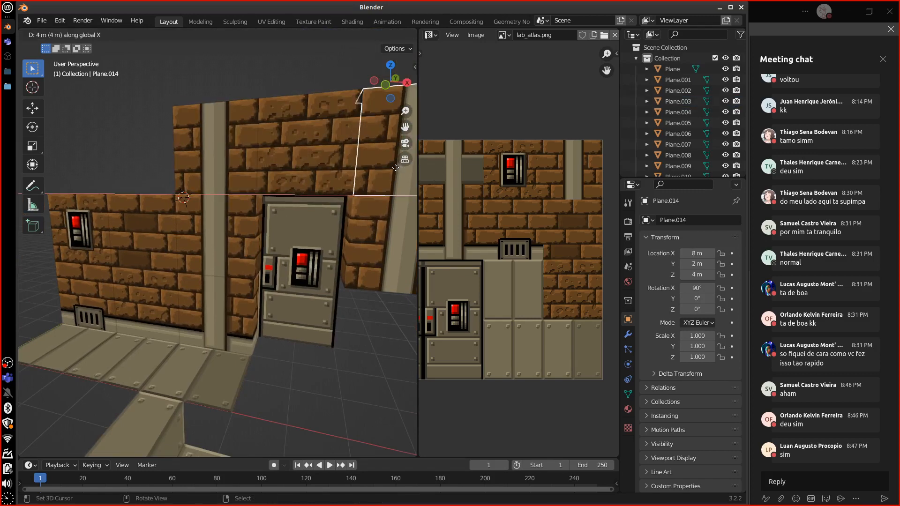
{"action": "left_click", "coordinate": [395, 212]}
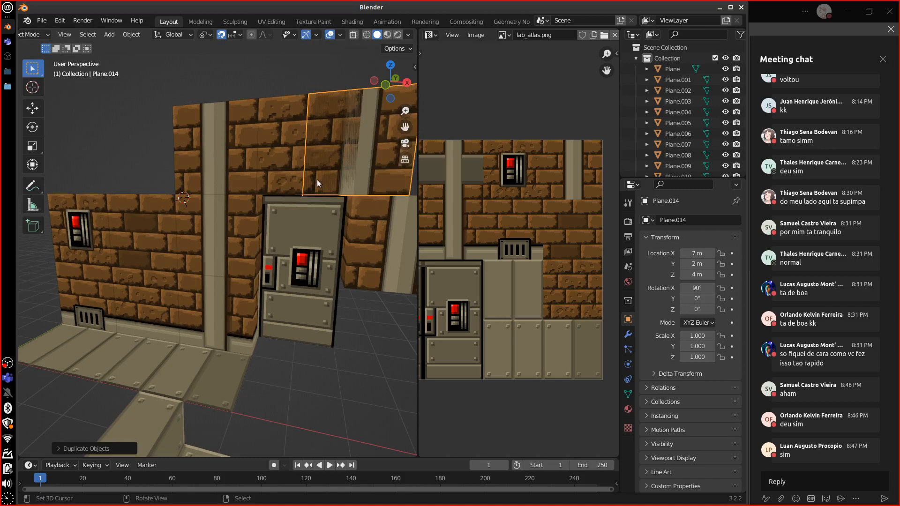
{"action": "key", "text": "g"}
{"action": "left_click", "coordinate": [380, 192]}
{"action": "middle_click_drag", "start_coordinate": [380, 192], "coordinate": [344, 246]}
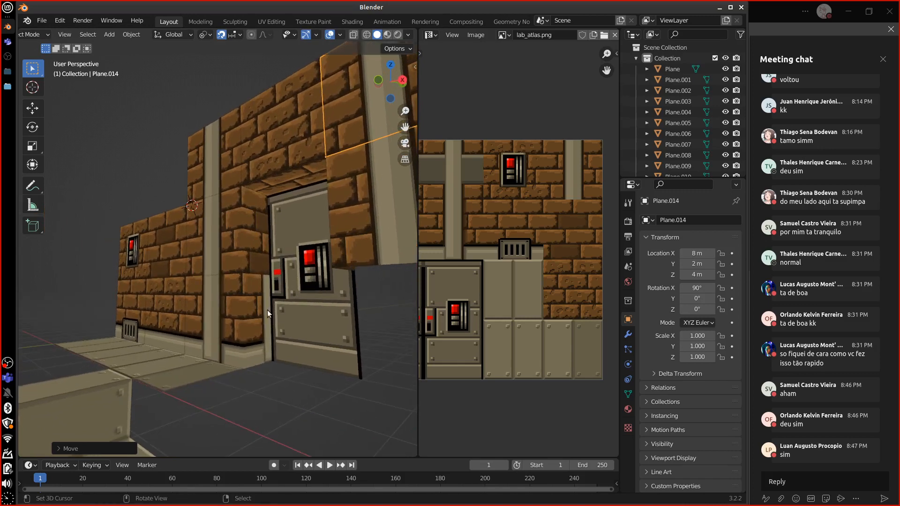
Step: Shift the UVs of the lower corner tile's side face by -0.25 horizontally to the brick area at the atlas edge
{"action": "left_click", "coordinate": [265, 324]}
{"action": "key", "text": "Tab"}
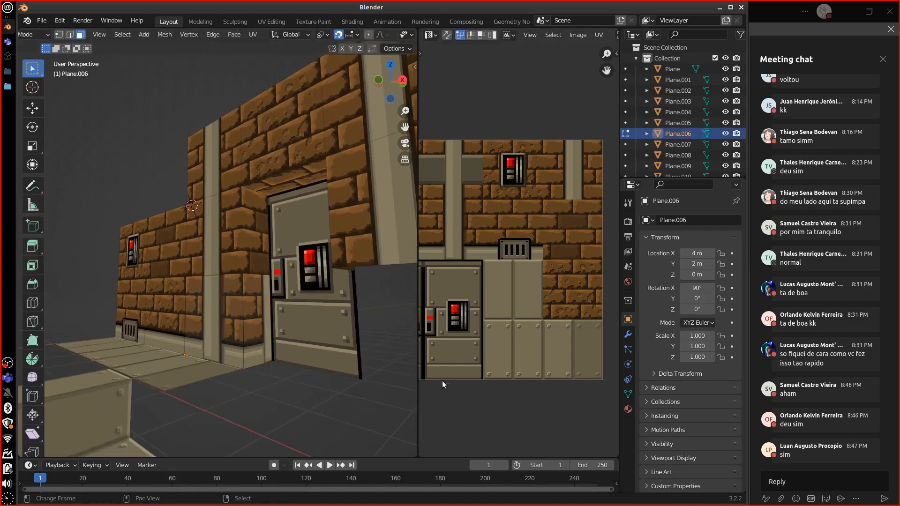
{"action": "left_click", "coordinate": [256, 318]}
{"action": "middle_click_drag", "start_coordinate": [447, 240], "coordinate": [515, 240]}
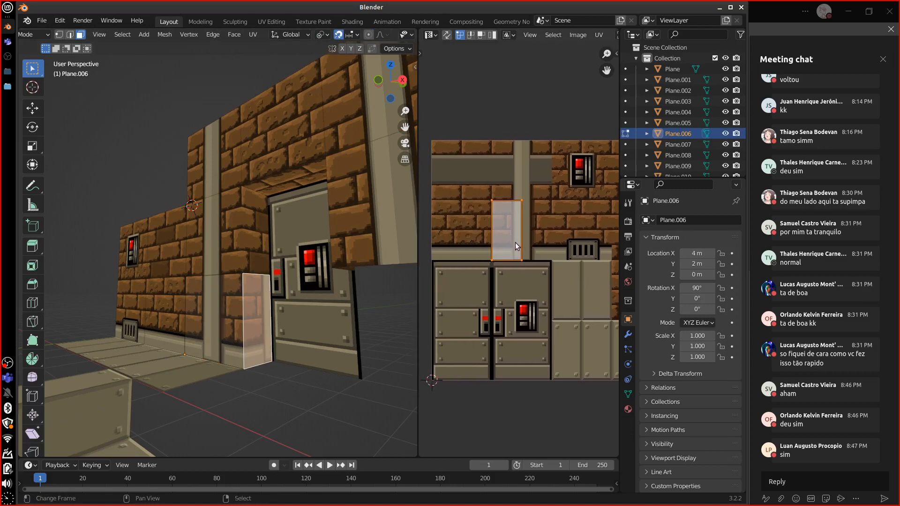
{"action": "key", "text": "g"}
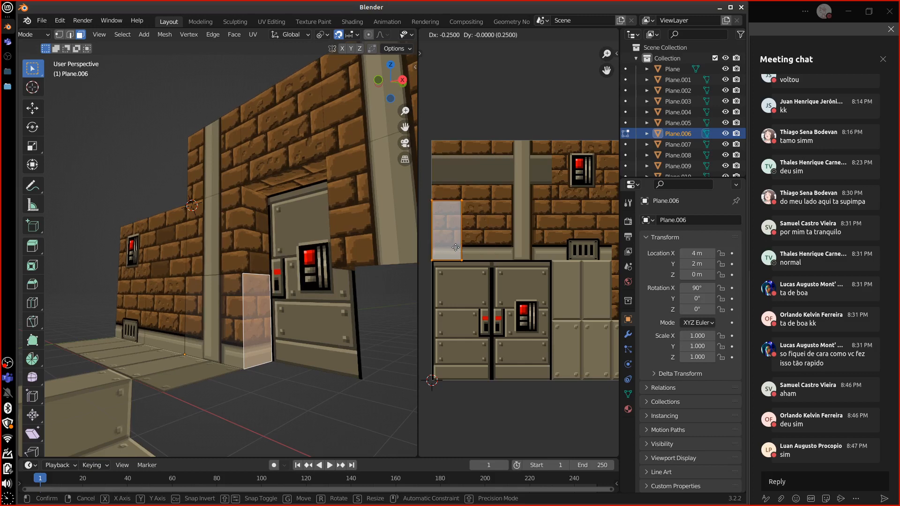
{"action": "left_click", "coordinate": [455, 247]}
{"action": "key", "text": "Tab"}
{"action": "middle_click_drag", "start_coordinate": [324, 370], "coordinate": [367, 372]}
{"action": "middle_click_drag", "start_coordinate": [395, 344], "coordinate": [375, 339]}
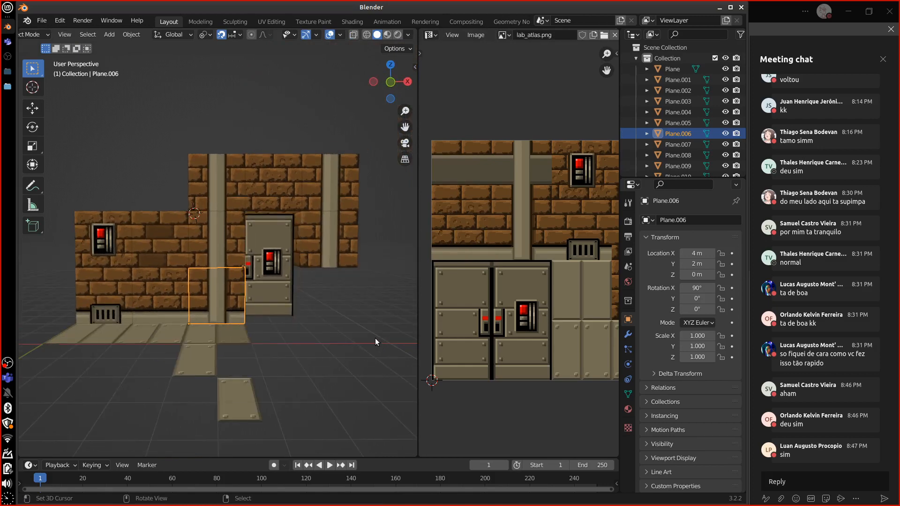
{"action": "key", "text": "Tab"}
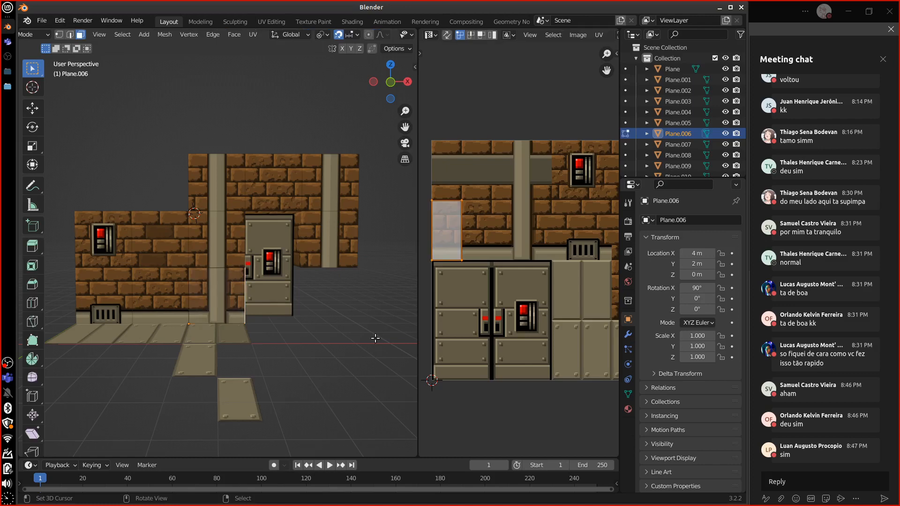
{"action": "key", "text": "Tab"}
Step: Rename the metal door object to PortaBotao
{"action": "left_click", "coordinate": [275, 240]}
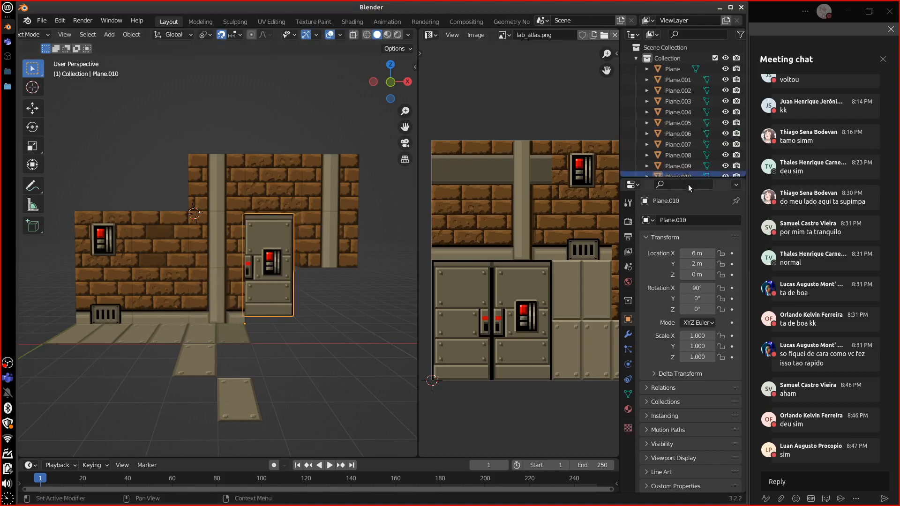
{"action": "left_click_drag", "start_coordinate": [688, 178], "coordinate": [688, 241]}
{"action": "double_click", "coordinate": [679, 177]}
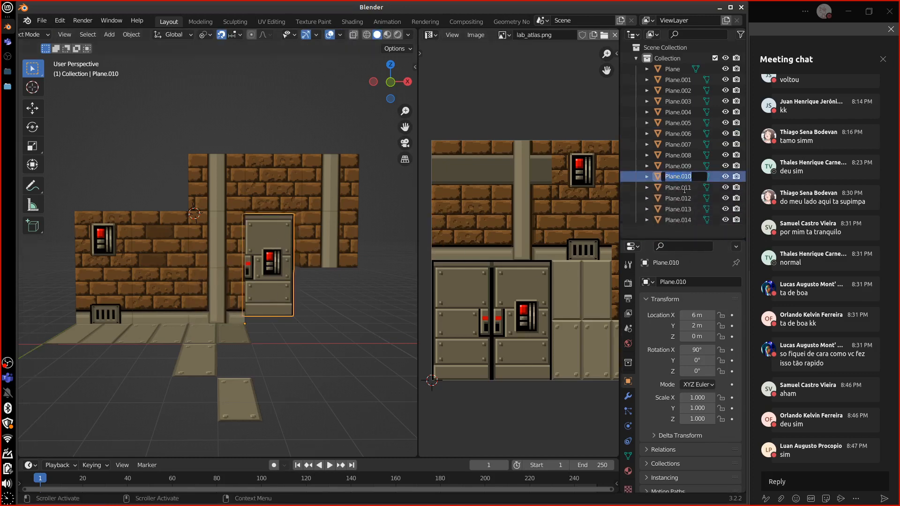
{"action": "type", "text": "Porta"}
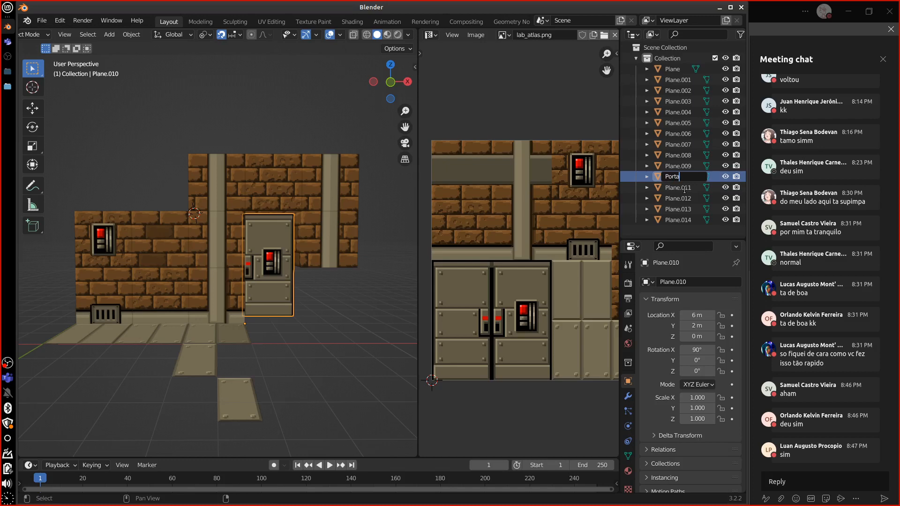
{"action": "type", "text": "Botao"}
{"action": "key", "text": "Return"}
Step: Rename the door's mesh data to PortaBotao to match its object name
{"action": "left_click", "coordinate": [646, 220]}
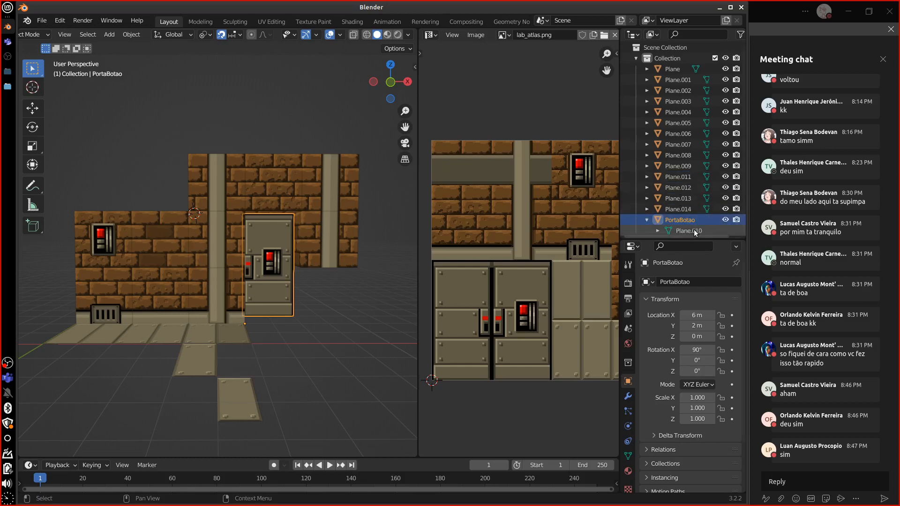
{"action": "double_click", "coordinate": [694, 230]}
{"action": "type", "text": "Por"}
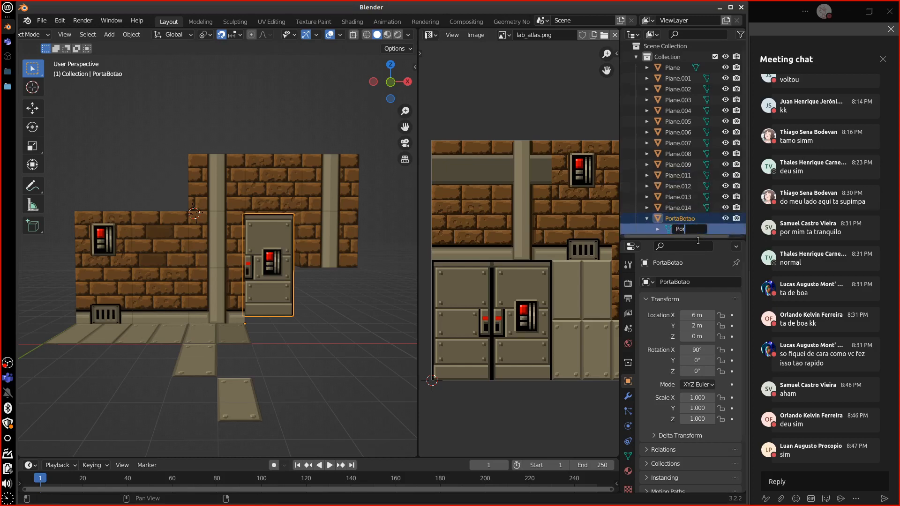
{"action": "type", "text": "taBotao"}
{"action": "key", "text": "Return"}
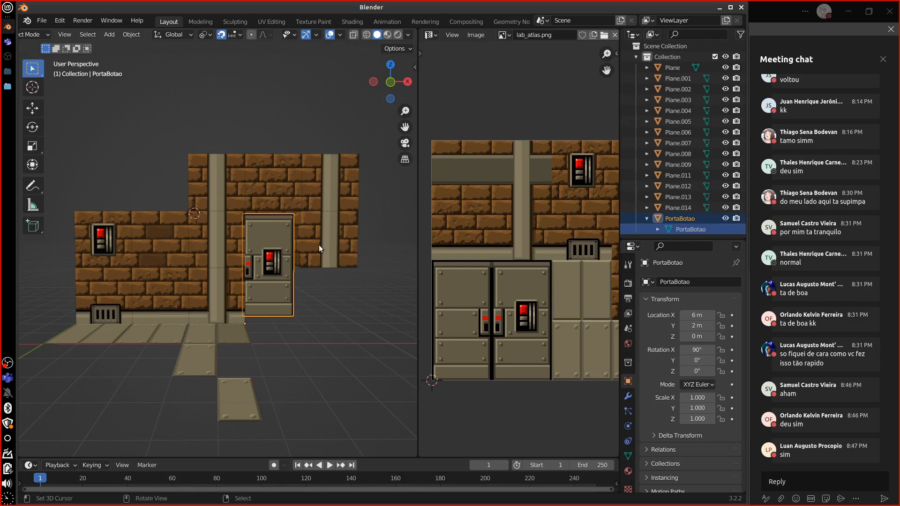
{"action": "left_click", "coordinate": [647, 219]}
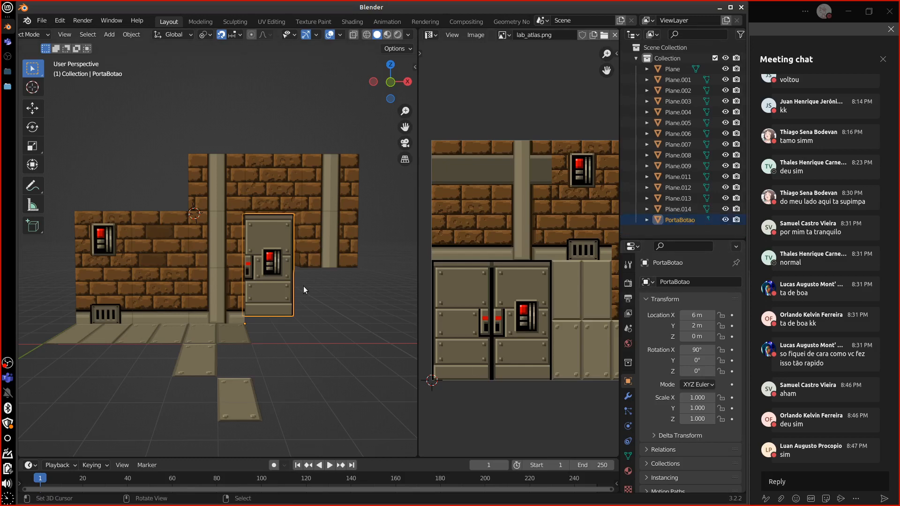
Step: Hide the PortaBotao door and unhide it again
{"action": "key", "text": "h"}
{"action": "key", "text": "alt+h"}
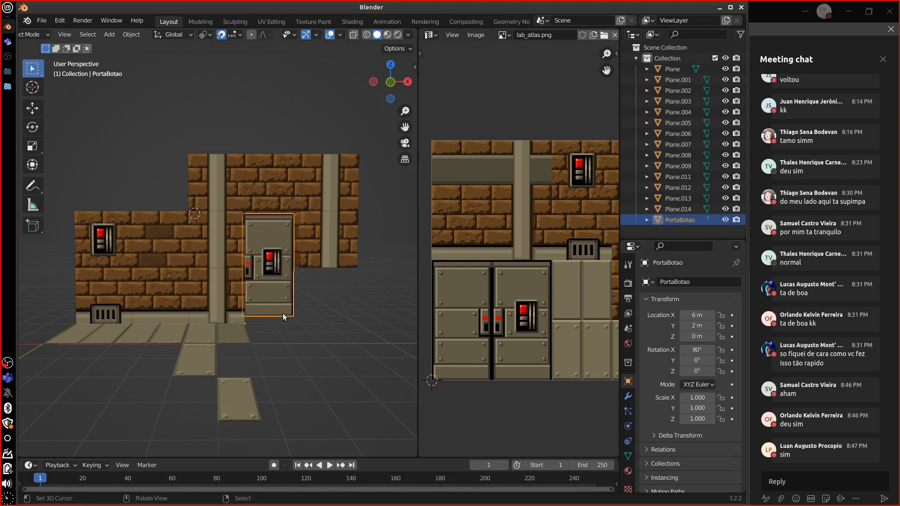
{"action": "middle_click_drag", "start_coordinate": [300, 296], "coordinate": [349, 321]}
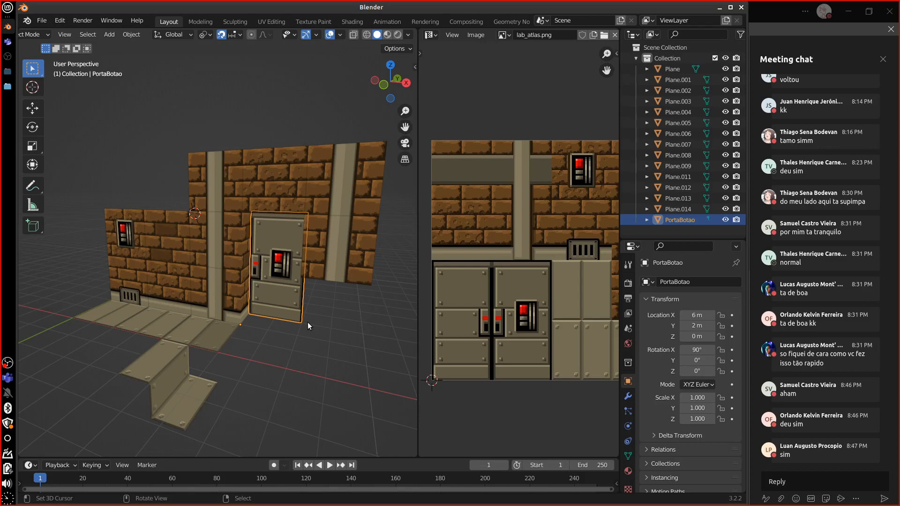
Step: Delete the duplicated middle corner tile on the far side of the door
{"action": "left_click", "coordinate": [224, 252]}
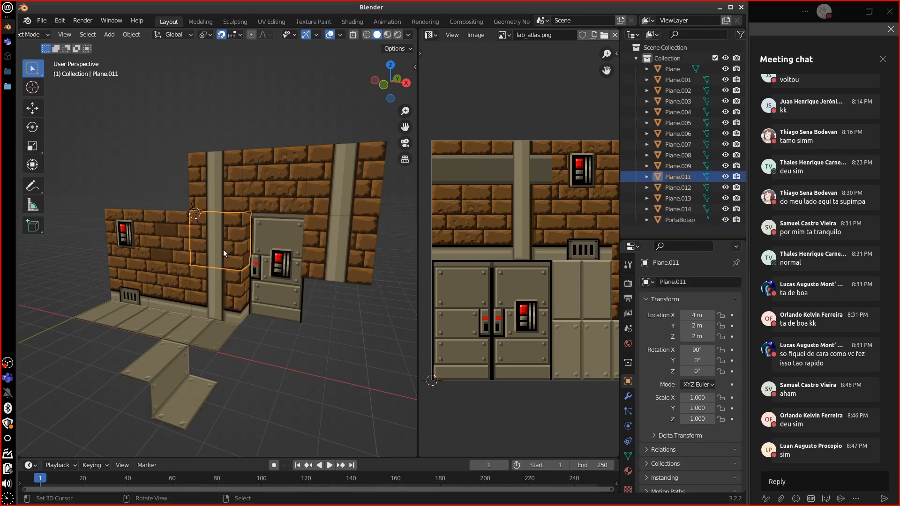
{"action": "left_click", "coordinate": [347, 249]}
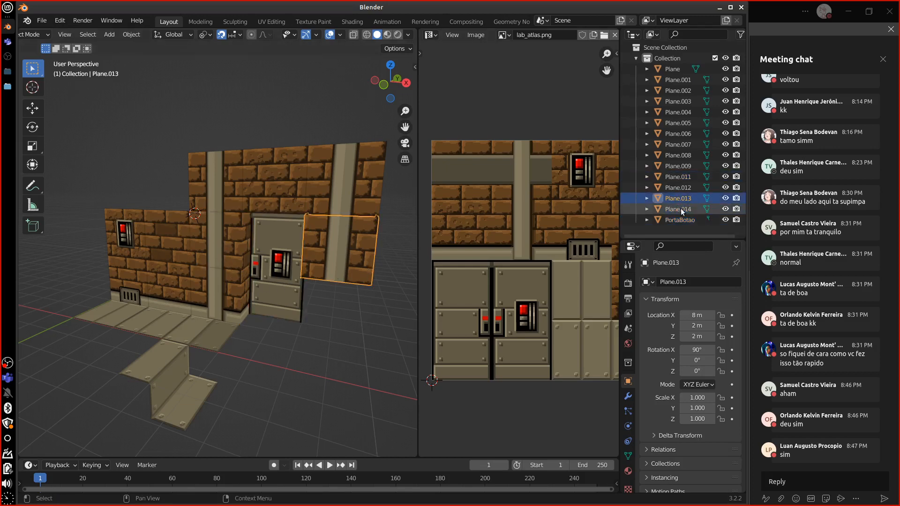
{"action": "key", "text": "Delete"}
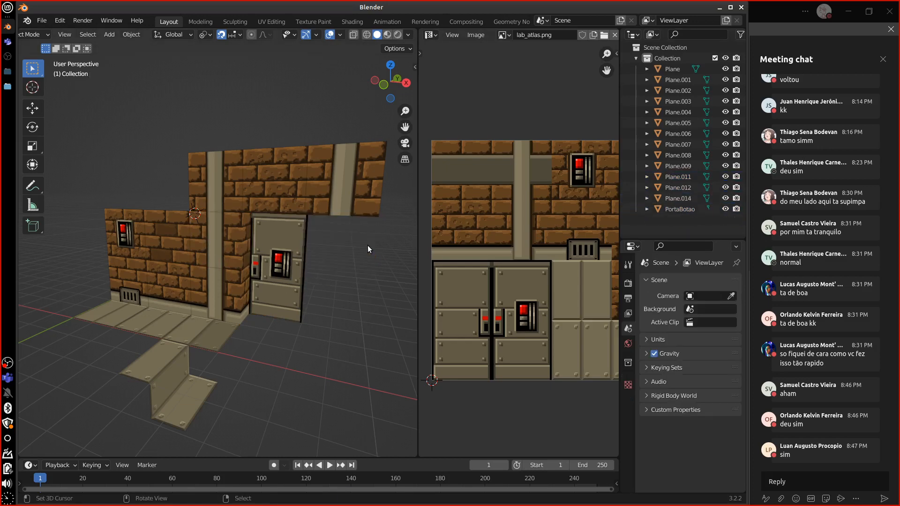
Step: Duplicate the lower face of the PortaBotao door in its mesh and move the copy -1 m along Y
{"action": "left_click", "coordinate": [230, 243]}
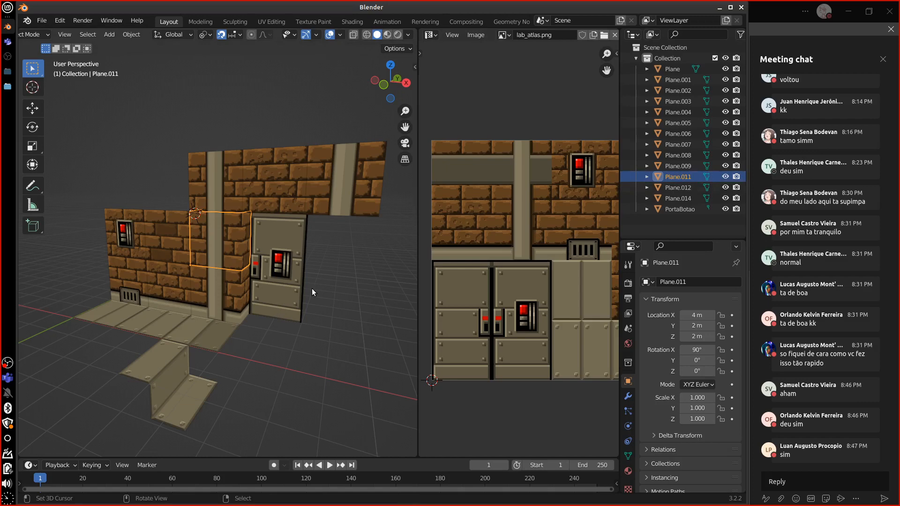
{"action": "left_click", "coordinate": [276, 308]}
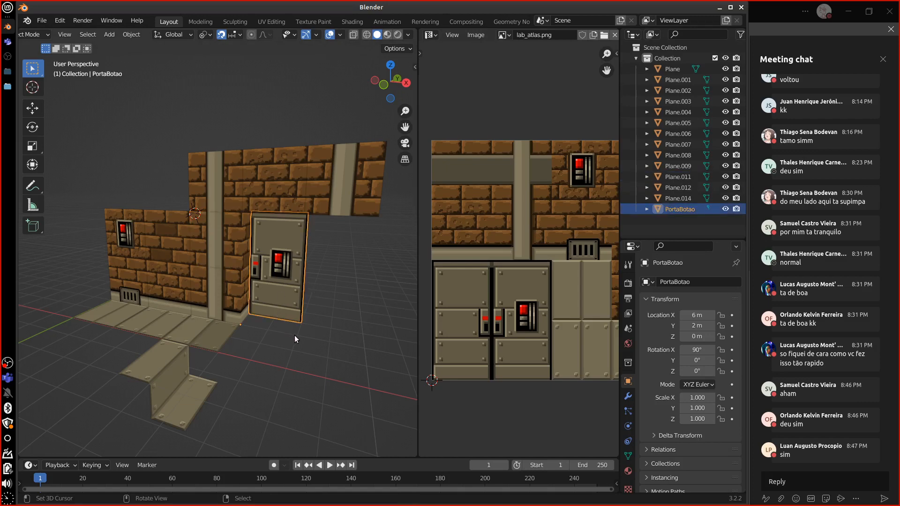
{"action": "key", "text": "Tab"}
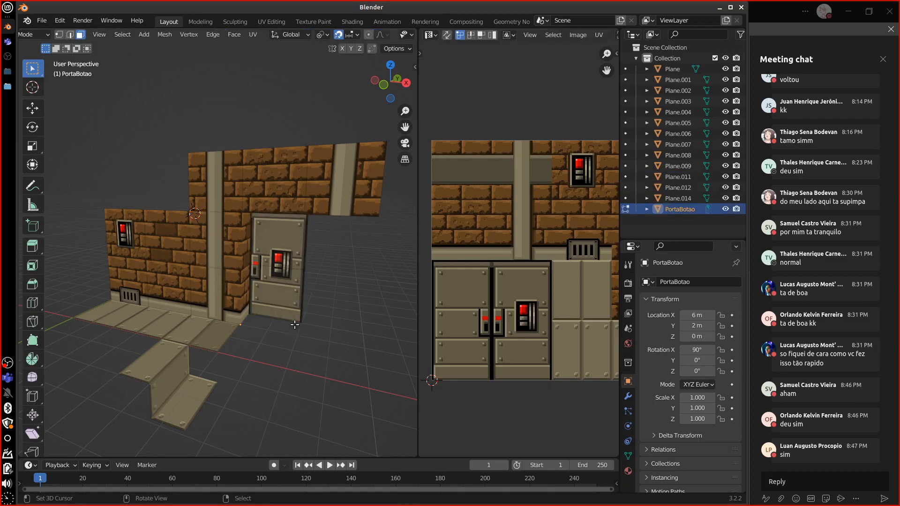
{"action": "middle_click_drag", "start_coordinate": [323, 311], "coordinate": [293, 295]}
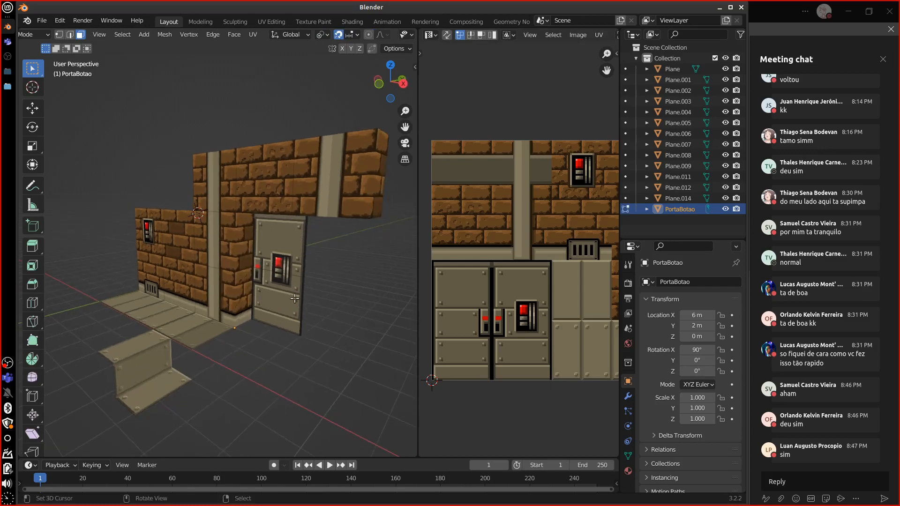
{"action": "left_click", "coordinate": [290, 296]}
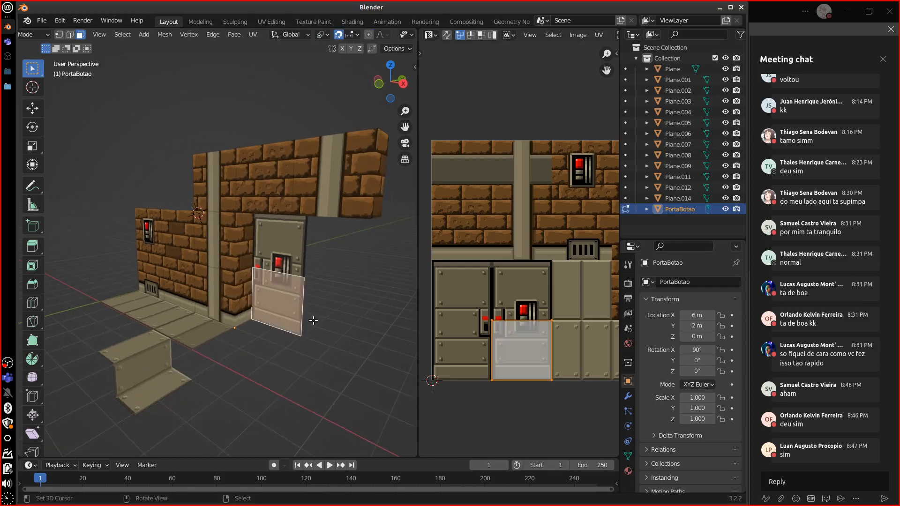
{"action": "key", "text": "KP_3"}
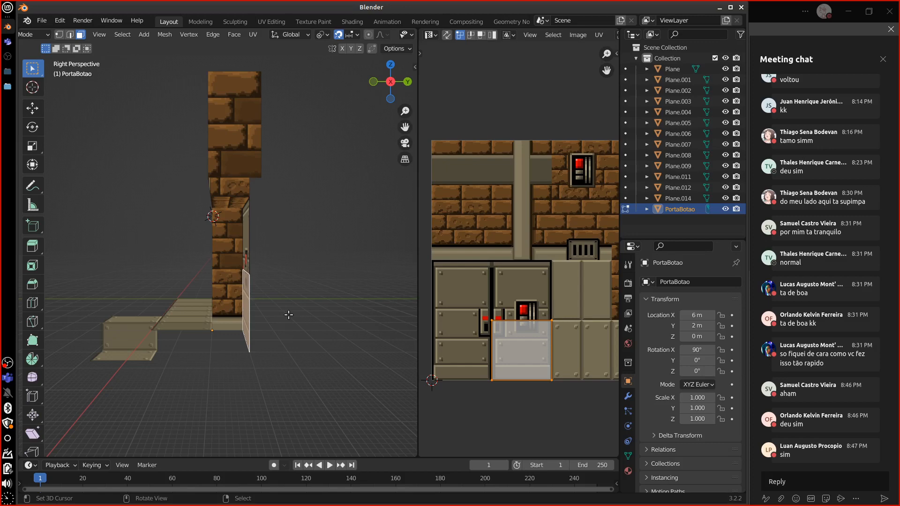
{"action": "key", "text": "KP_5"}
{"action": "key", "text": "g"}
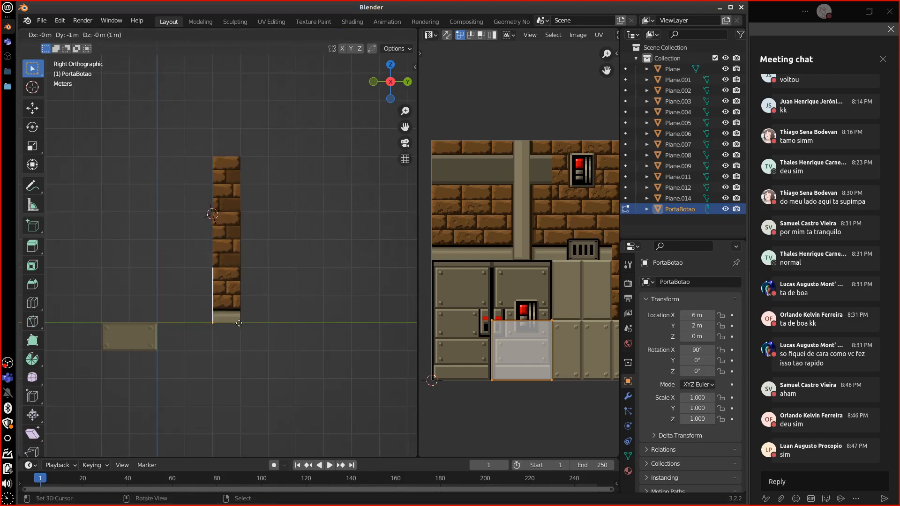
{"action": "left_click", "coordinate": [239, 324]}
Step: Rotate the duplicated face 90° so it lies flat and place it at the base of the door as a floor piece
{"action": "key", "text": "r"}
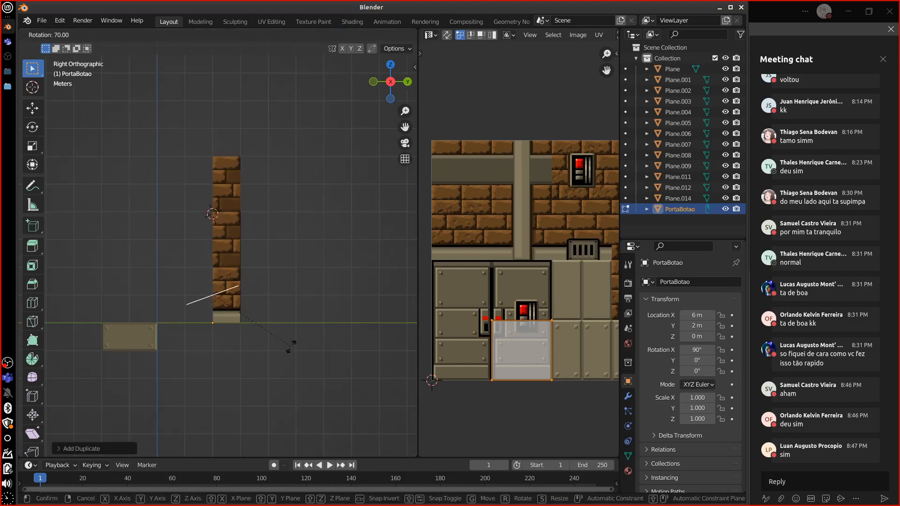
{"action": "left_click", "coordinate": [253, 352]}
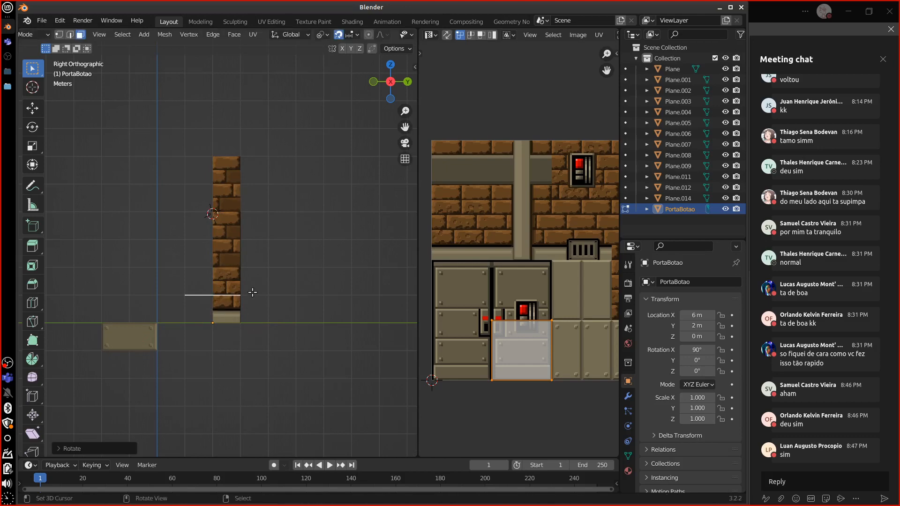
{"action": "key", "text": "g"}
{"action": "left_click", "coordinate": [253, 323]}
{"action": "middle_click_drag", "start_coordinate": [253, 323], "coordinate": [361, 380]}
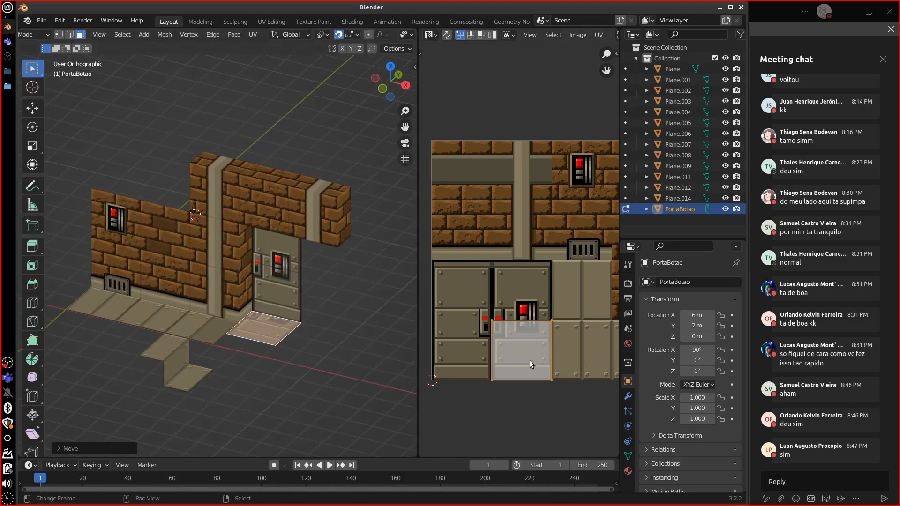
Step: Move the floor face's UVs onto the riveted metal floor plates beside the doors and rotate them a quarter turn to align with the tile
{"action": "key", "text": "g"}
{"action": "left_click", "coordinate": [576, 358]}
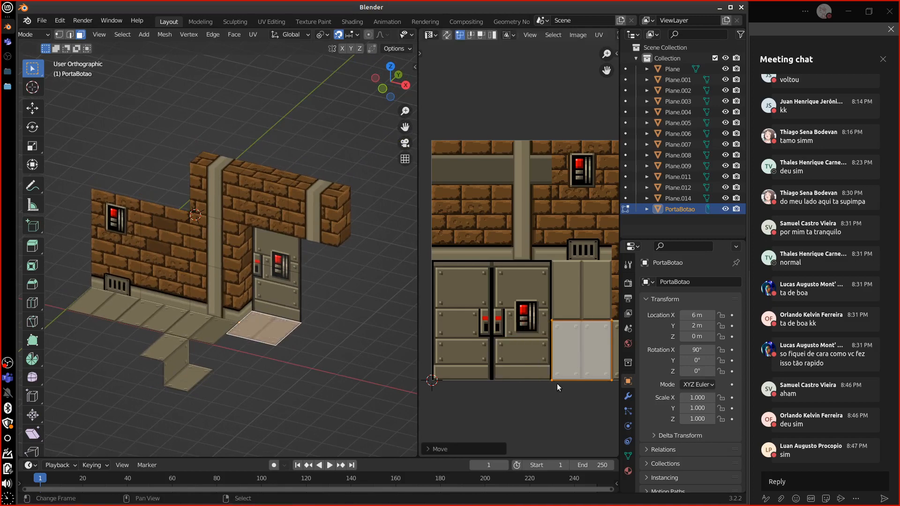
{"action": "key", "text": "r"}
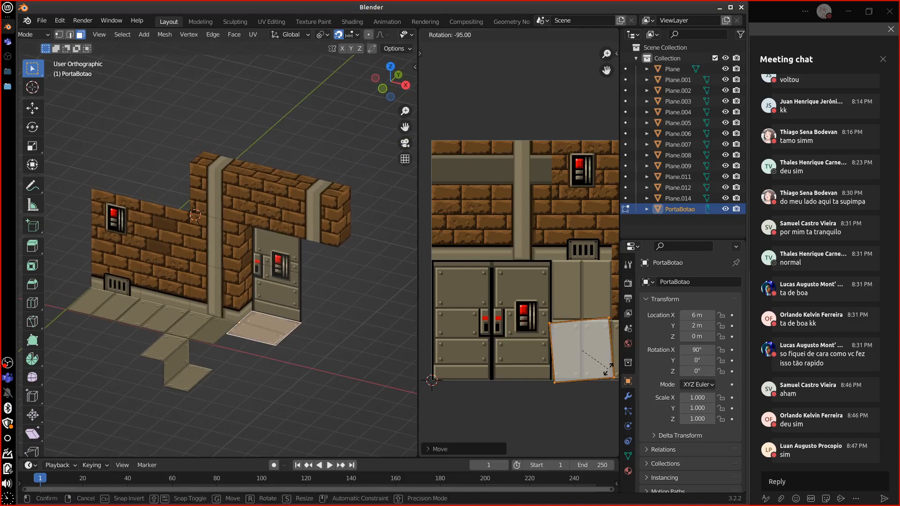
{"action": "left_click", "coordinate": [607, 373]}
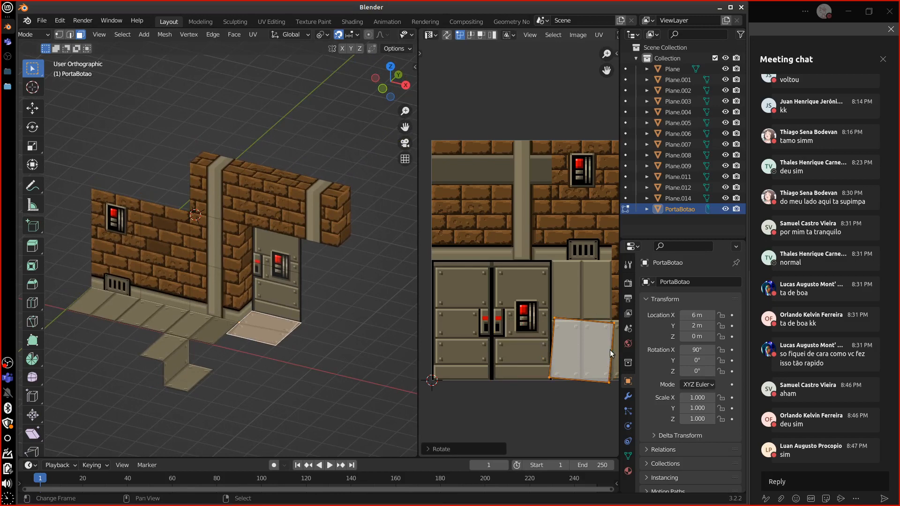
{"action": "key", "text": "r"}
{"action": "left_click", "coordinate": [610, 347]}
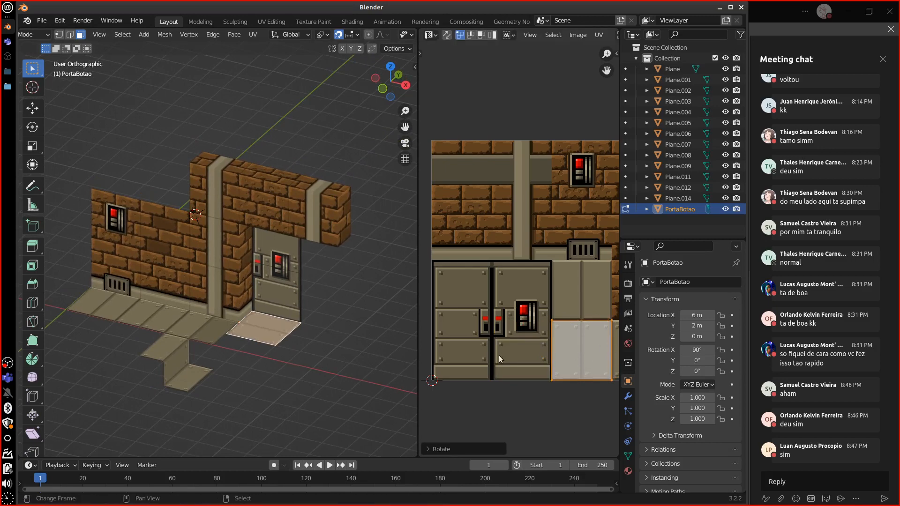
Step: Split the floor face in half with a centred loop cut parallel to the door and delete the half farther from the door
{"action": "key", "text": "ctrl+r"}
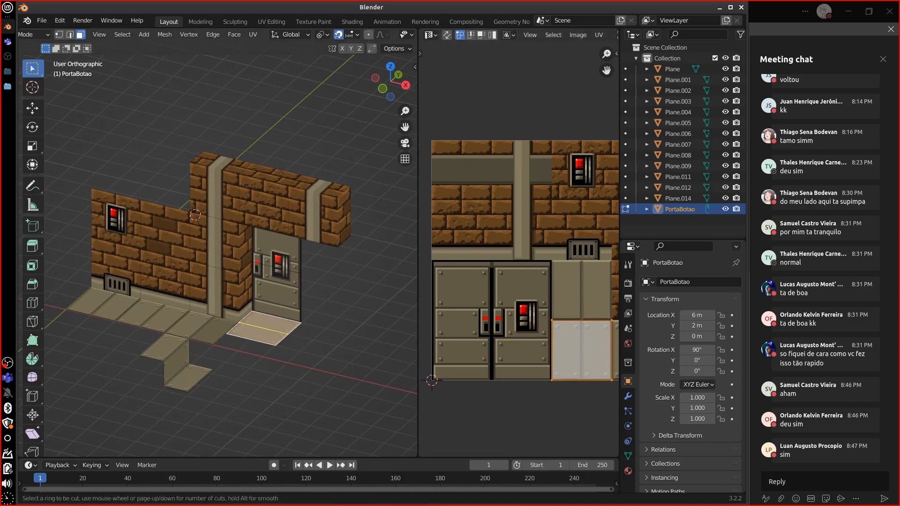
{"action": "left_click", "coordinate": [263, 328]}
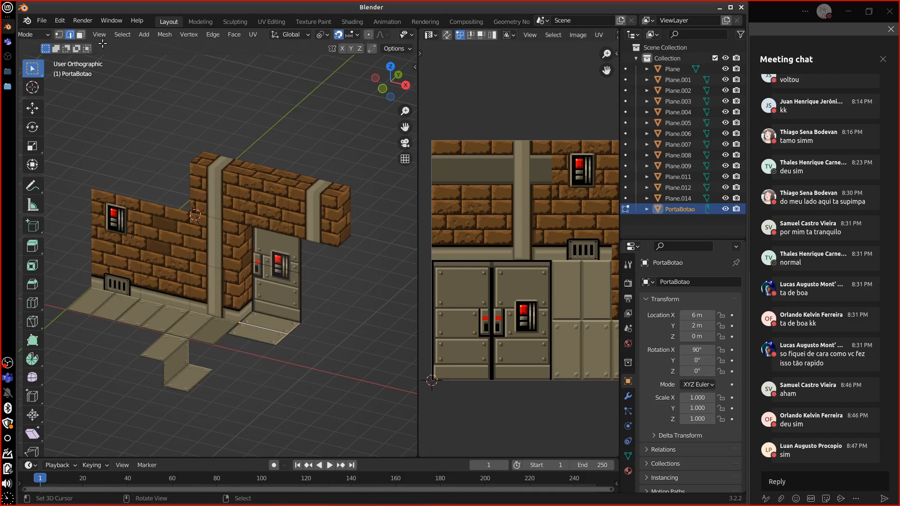
{"action": "left_click", "coordinate": [80, 34]}
{"action": "left_click", "coordinate": [268, 338]}
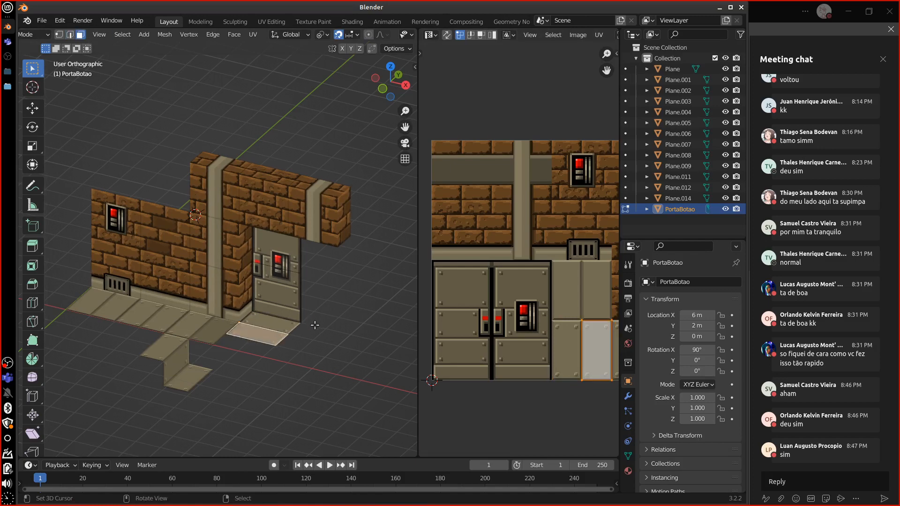
{"action": "key", "text": "x"}
{"action": "left_click", "coordinate": [311, 325]}
Step: Map the remaining floor strip's UVs to the last riveted plate at the atlas's lower right corner and return to Object Mode
{"action": "middle_click_drag", "start_coordinate": [311, 328], "coordinate": [399, 337]}
{"action": "middle_click_drag", "start_coordinate": [557, 393], "coordinate": [472, 416]}
{"action": "left_click", "coordinate": [265, 329]}
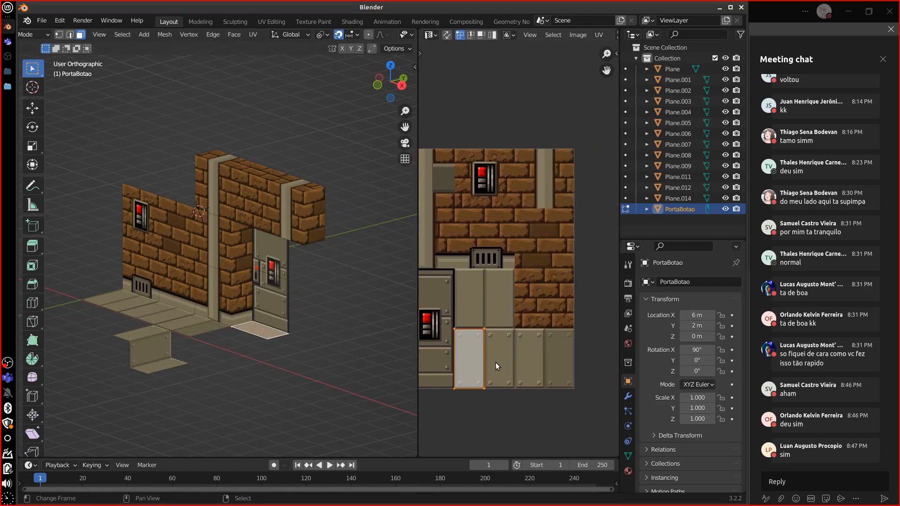
{"action": "key", "text": "g"}
{"action": "left_click", "coordinate": [577, 364]}
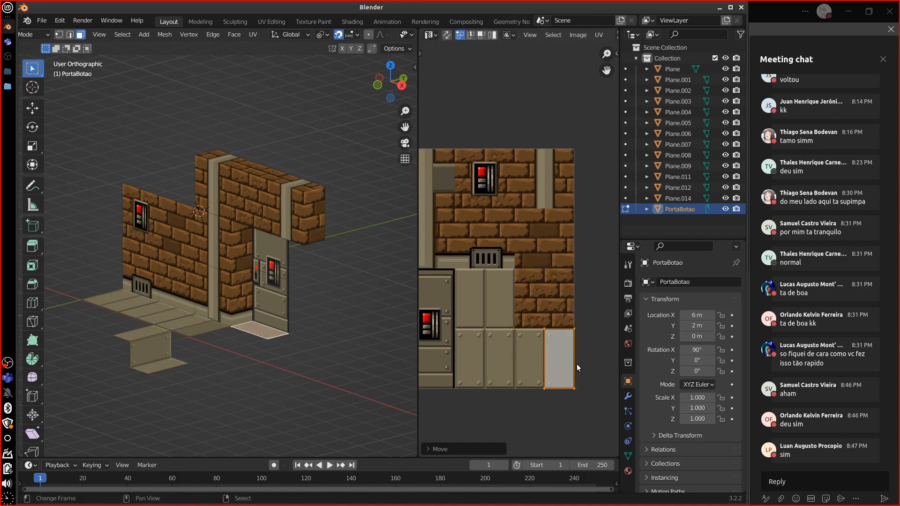
{"action": "middle_click_drag", "start_coordinate": [278, 374], "coordinate": [366, 376]}
{"action": "key", "text": "Tab"}
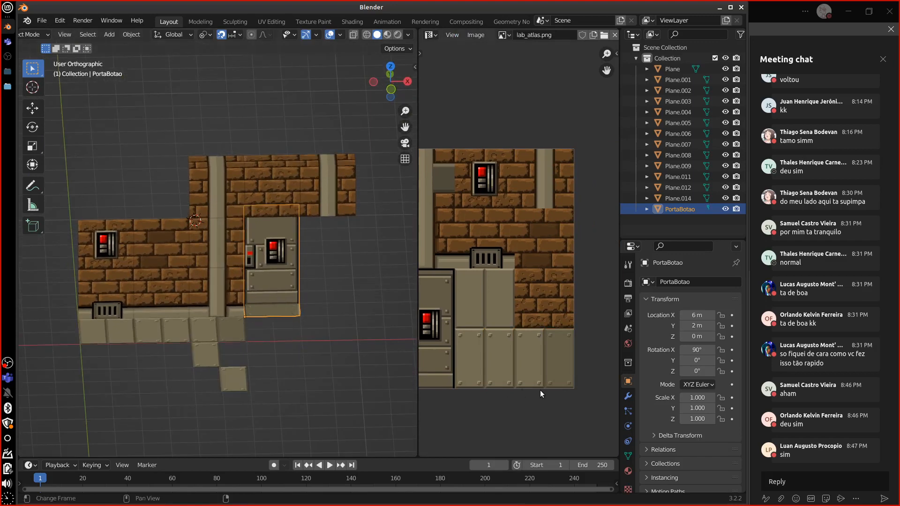
{"action": "middle_click_drag", "start_coordinate": [358, 323], "coordinate": [331, 299]}
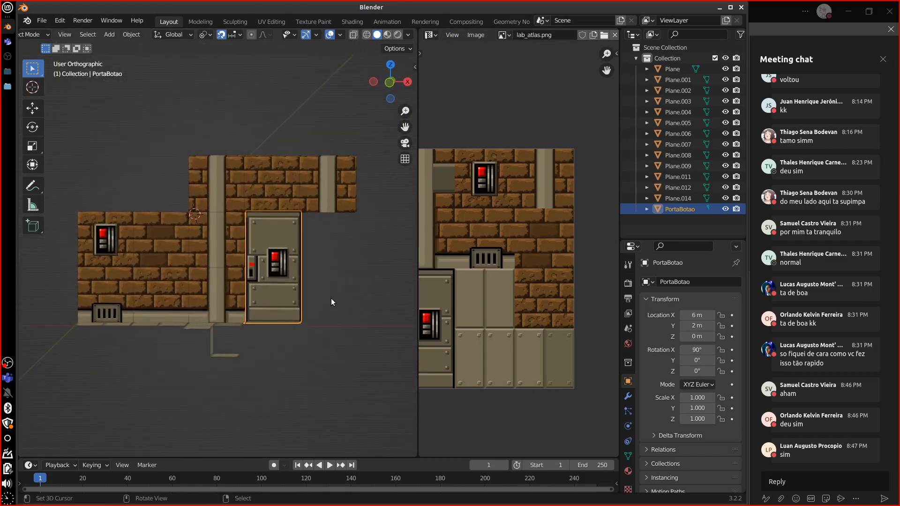
Step: Duplicate the PortaBotao door and place the copy beside it at X 8 m
{"action": "key", "text": "KP_1"}
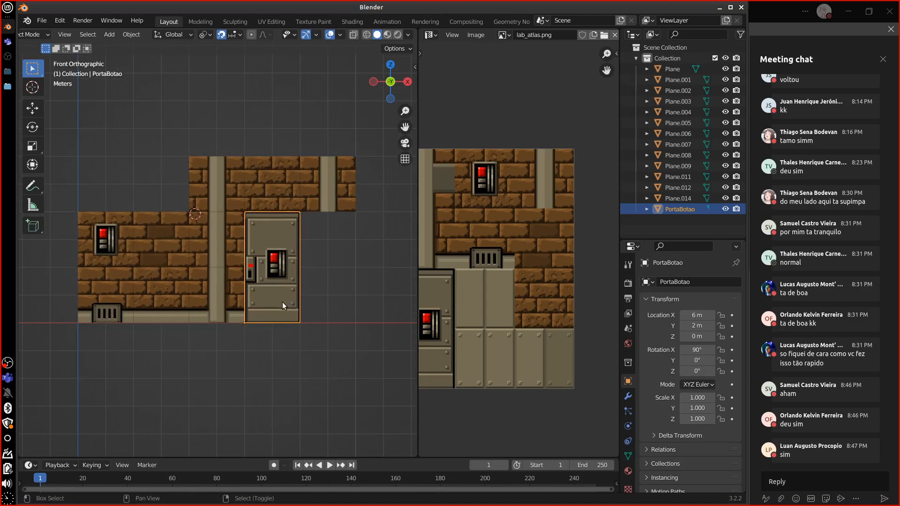
{"action": "key", "text": "shift+d"}
{"action": "left_click", "coordinate": [361, 346]}
{"action": "middle_click_drag", "start_coordinate": [361, 345], "coordinate": [352, 342]}
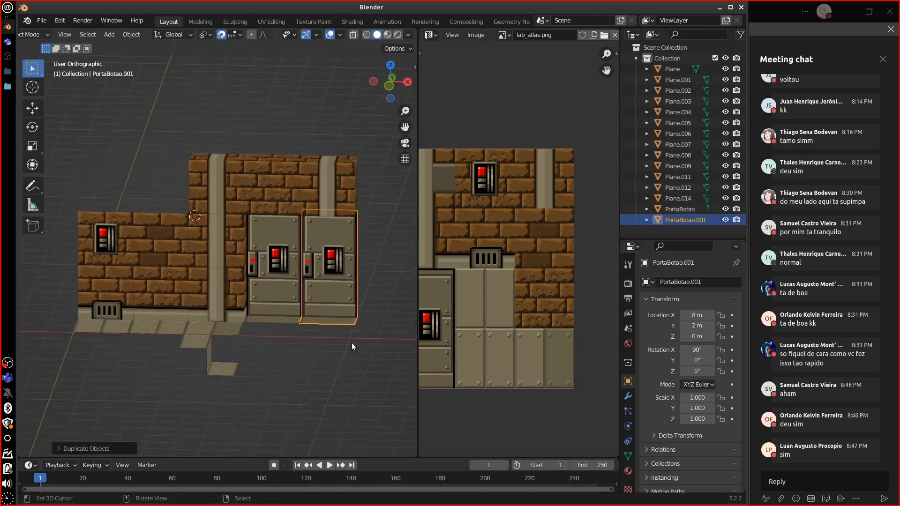
Step: Shift the UVs of the copied door's two upright faces onto the atlas door without the button panel
{"action": "key", "text": "Tab"}
{"action": "left_click", "coordinate": [339, 299]}
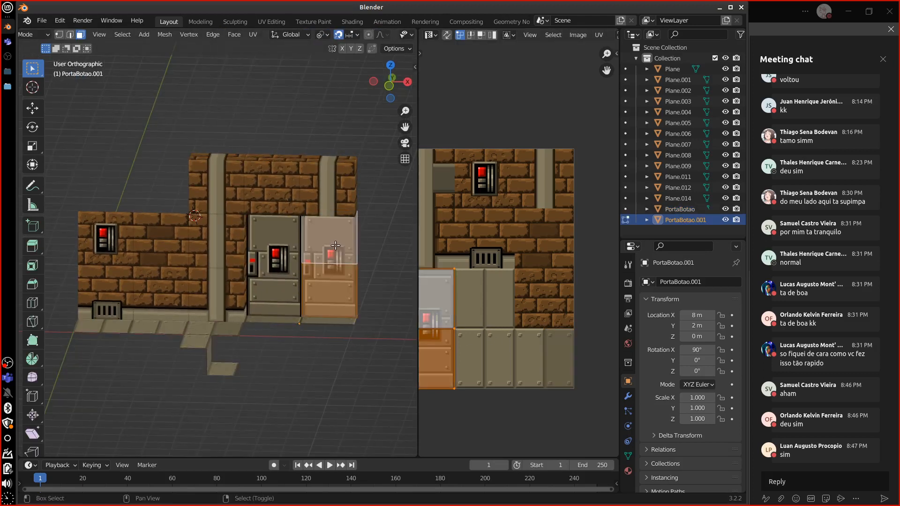
{"action": "middle_click_drag", "start_coordinate": [433, 339], "coordinate": [553, 335]}
{"action": "key", "text": "g"}
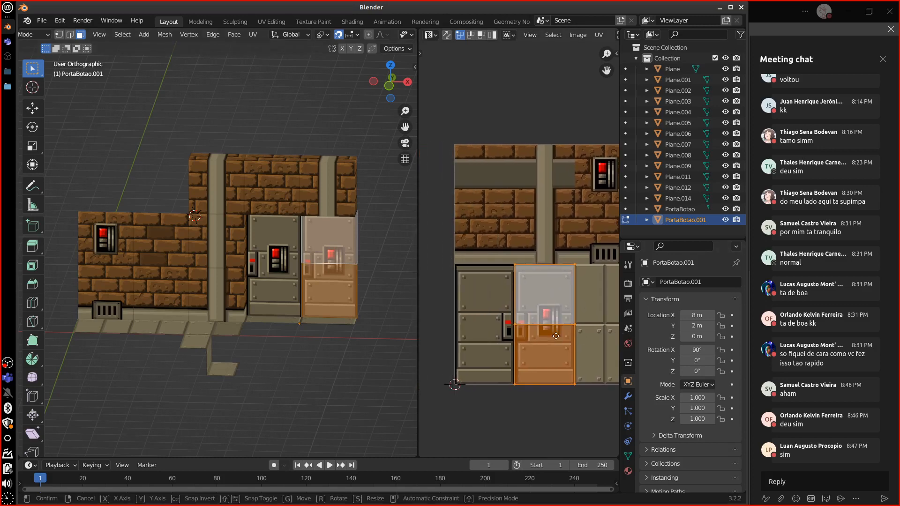
{"action": "left_click", "coordinate": [499, 332]}
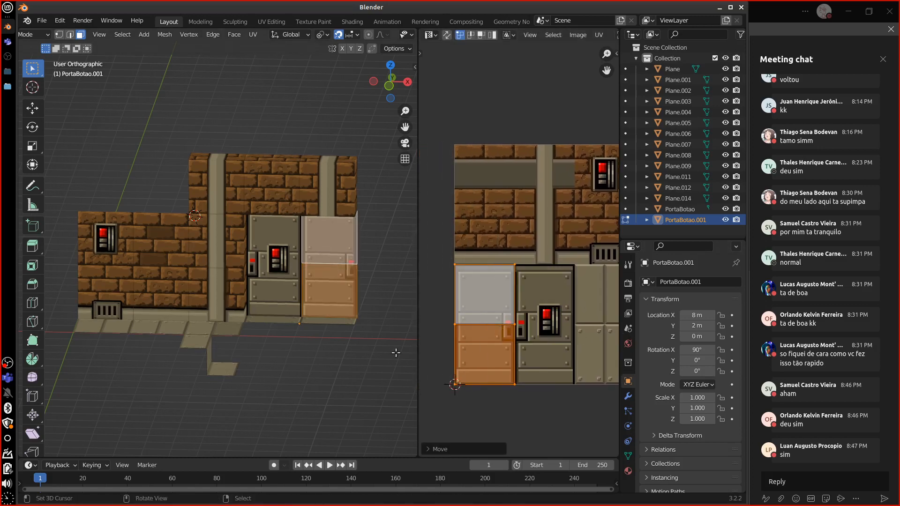
{"action": "key", "text": "Tab"}
{"action": "mouse_move", "coordinate": [367, 343]}
{"action": "middle_mouse_down"}
{"action": "mouse_move", "coordinate": [387, 339]}
{"action": "mouse_move", "coordinate": [373, 347]}
{"action": "middle_mouse_up"}
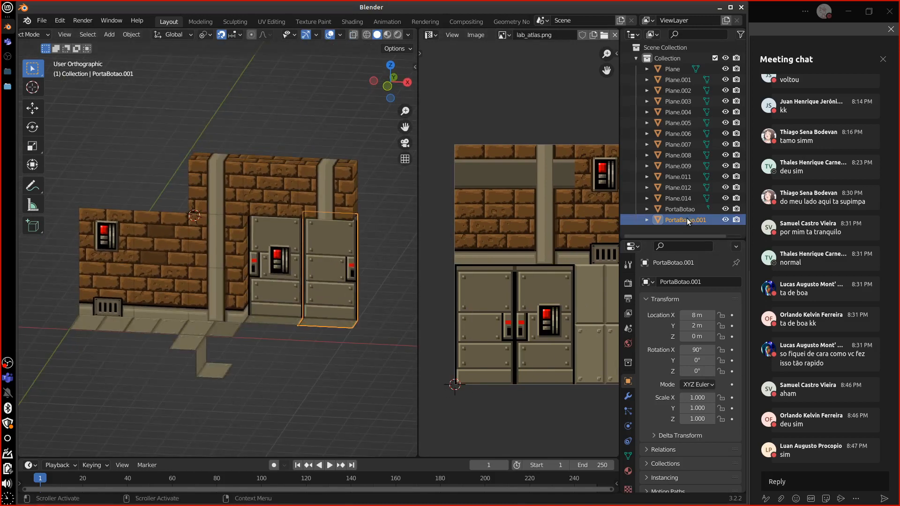
Step: Rename the copied door object to PortaNeutra
{"action": "double_click", "coordinate": [703, 219]}
{"action": "left_click_drag", "start_coordinate": [704, 219], "coordinate": [676, 226]}
{"action": "type", "text": "Neutr"}
{"action": "key", "text": "Return"}
Step: Expand the PortaNeutra object and rename its mesh data to PortaNeutra as well
{"action": "left_click", "coordinate": [646, 221]}
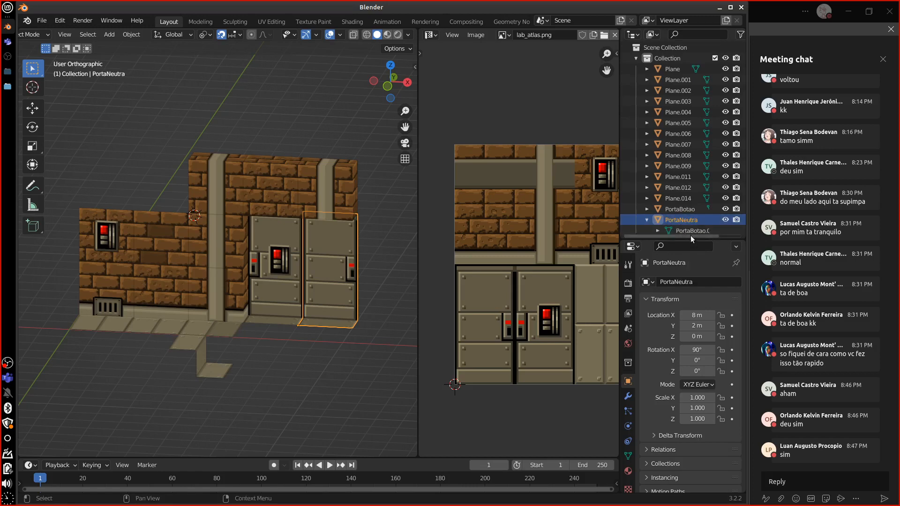
{"action": "left_click_drag", "start_coordinate": [690, 238], "coordinate": [692, 265]}
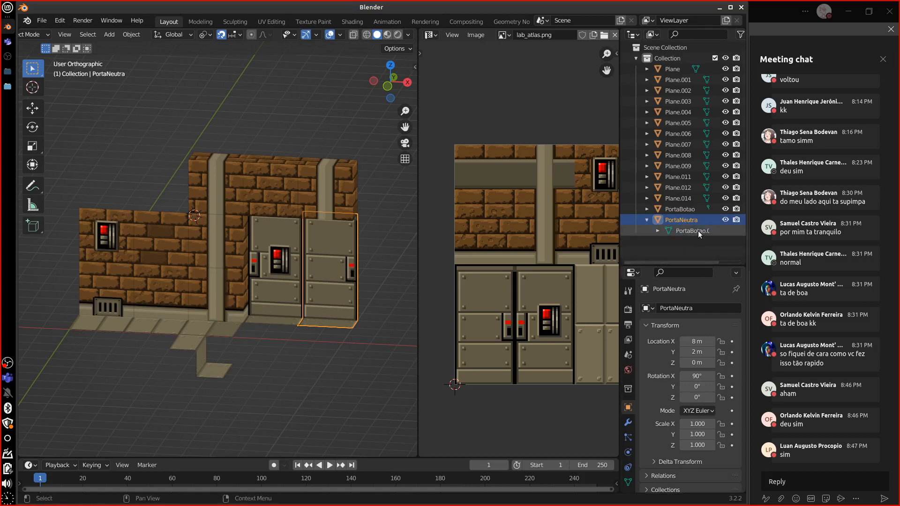
{"action": "double_click", "coordinate": [698, 231]}
{"action": "key", "text": "End"}
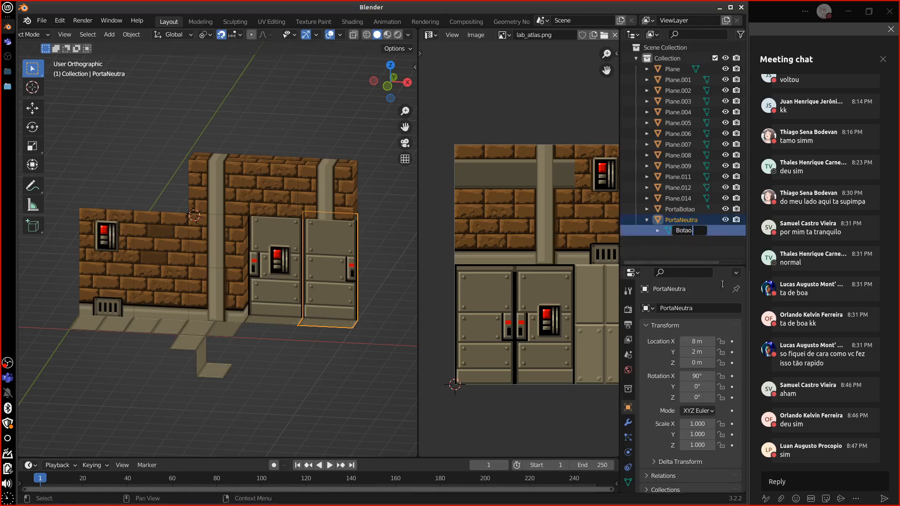
{"action": "key", "text": "BackSpace"}
{"action": "key", "text": "BackSpace"}
{"action": "key", "text": "BackSpace"}
{"action": "type", "text": "Neutra"}
{"action": "key", "text": "Return"}
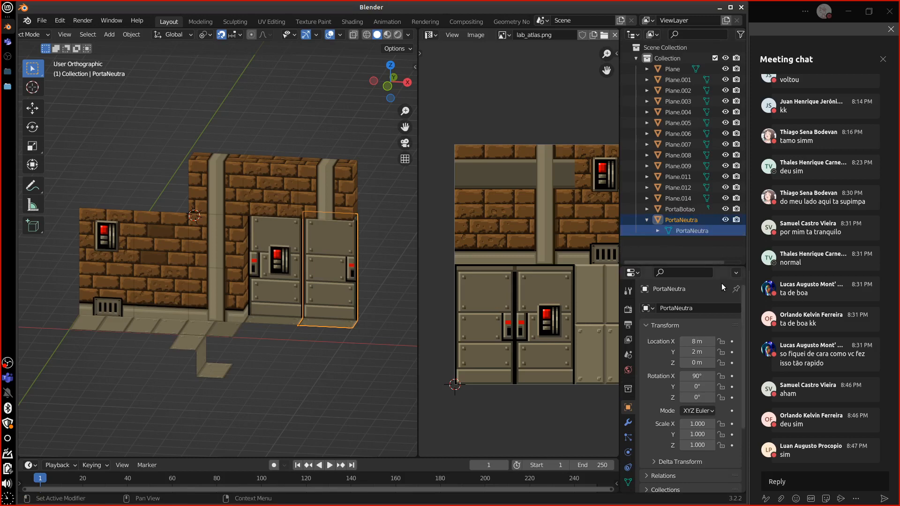
Step: Move the PortaBotao door 4 m along X to the other side of the PortaNeutra door
{"action": "middle_click_drag", "start_coordinate": [305, 370], "coordinate": [339, 342]}
{"action": "key", "text": "KP_1"}
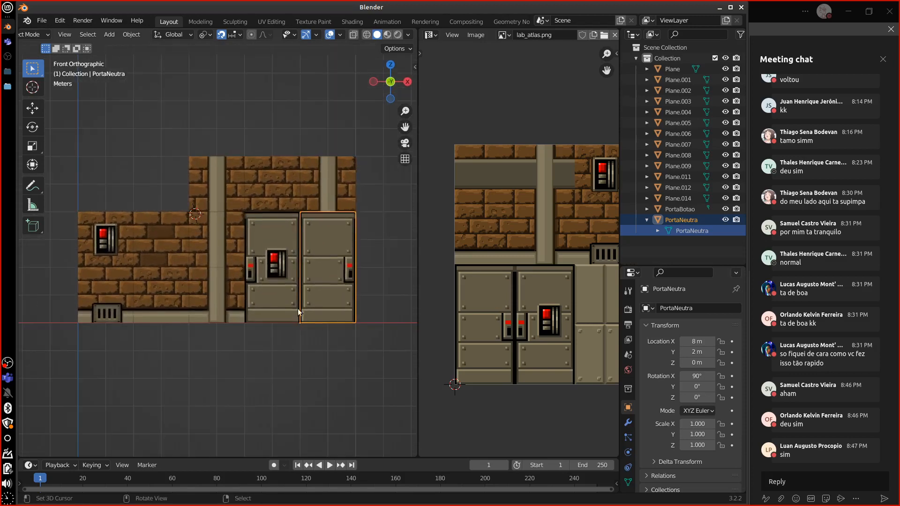
{"action": "left_click", "coordinate": [294, 301]}
{"action": "key", "text": "g"}
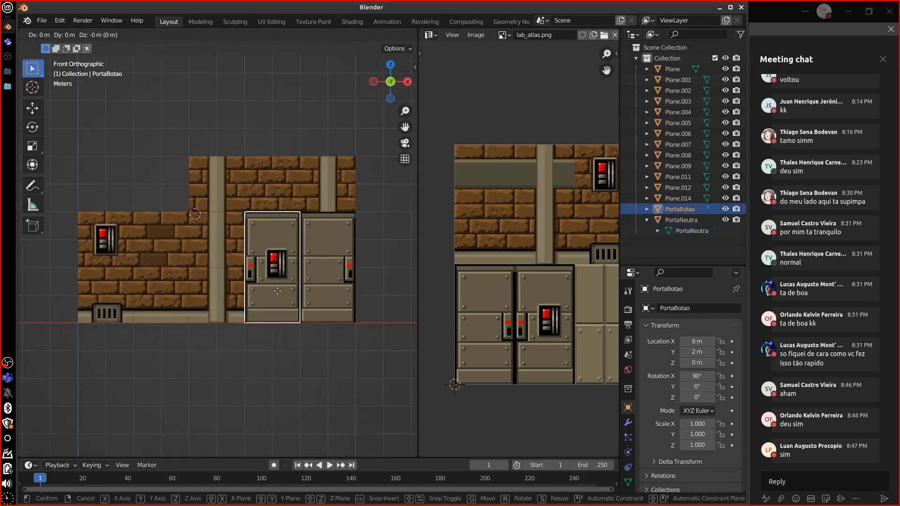
{"action": "key", "text": "x"}
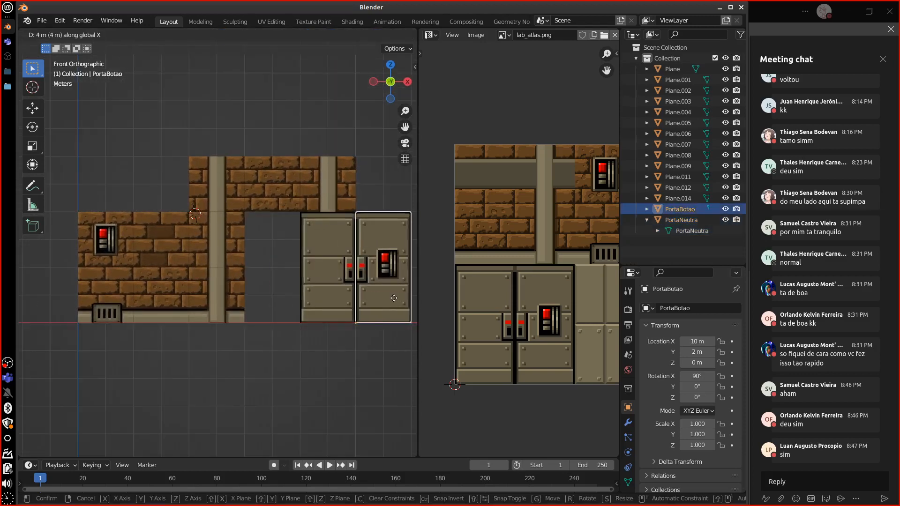
{"action": "left_click", "coordinate": [393, 304]}
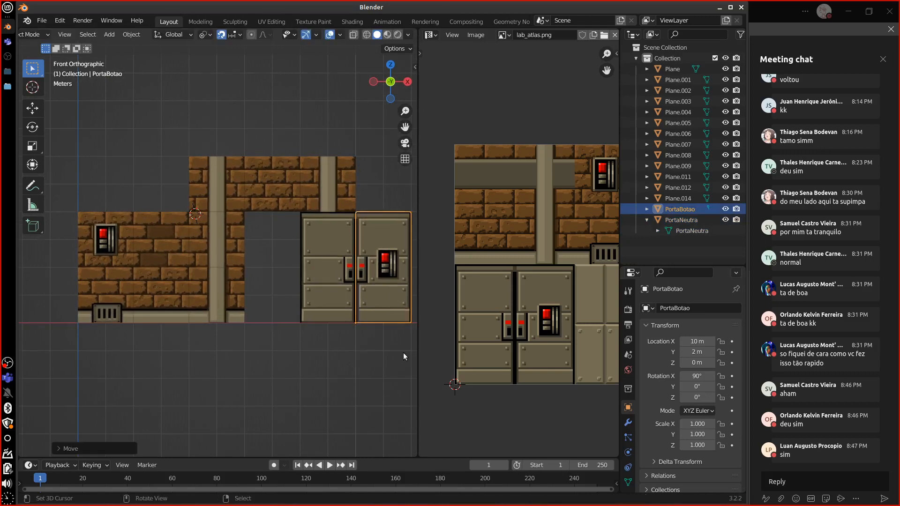
Step: Try placing a linked duplicate of the metal step piece 1 m along X, and undo it
{"action": "middle_click_drag", "start_coordinate": [403, 352], "coordinate": [269, 301]}
{"action": "left_click", "coordinate": [339, 192]}
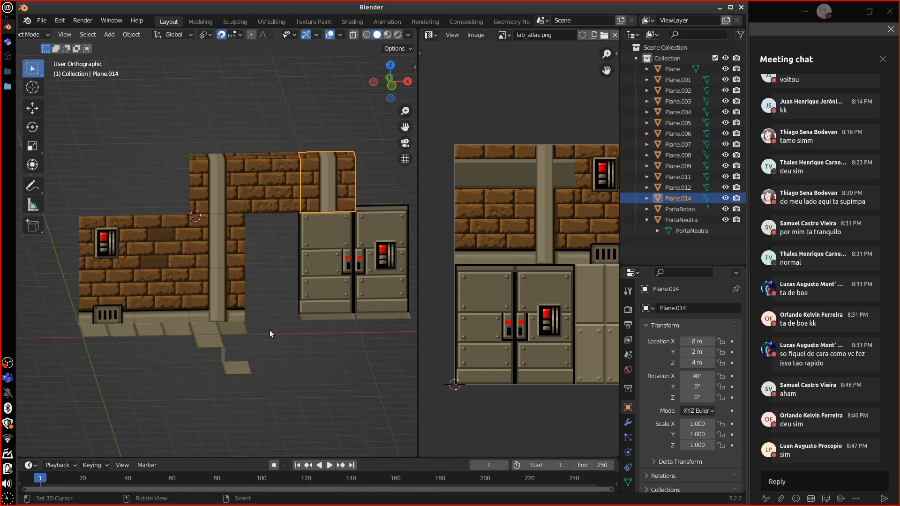
{"action": "left_click", "coordinate": [250, 367]}
{"action": "middle_click_drag", "start_coordinate": [261, 370], "coordinate": [238, 340]}
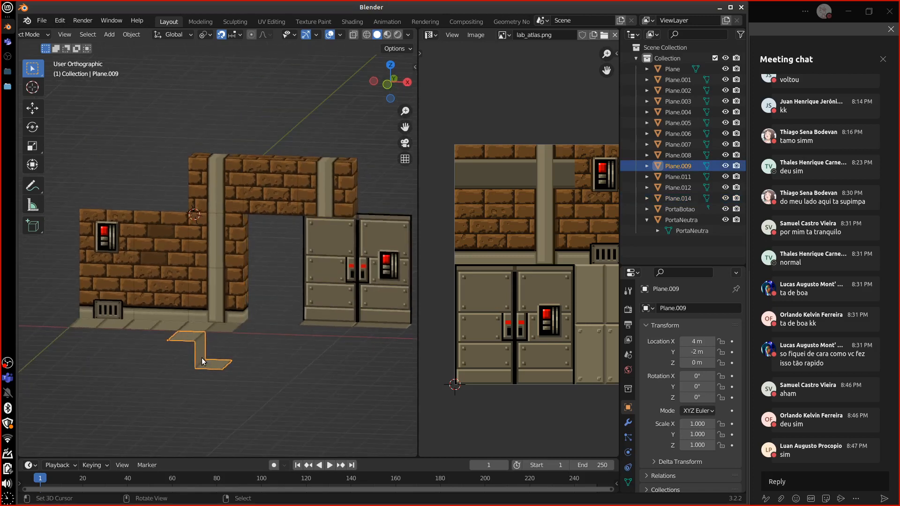
{"action": "key", "text": "alt"}
{"action": "key", "text": "alt+d"}
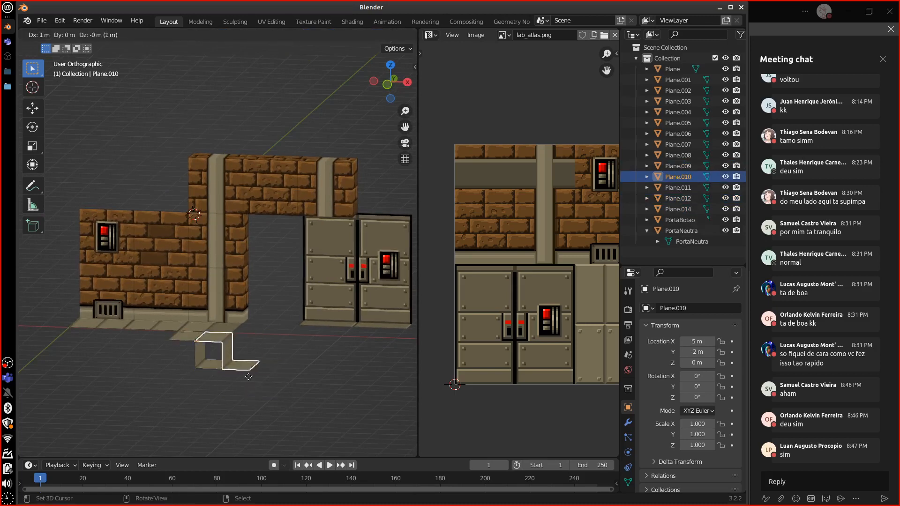
{"action": "left_click", "coordinate": [248, 381]}
{"action": "middle_click_drag", "start_coordinate": [249, 381], "coordinate": [325, 373]}
{"action": "key", "text": "ctrl+z"}
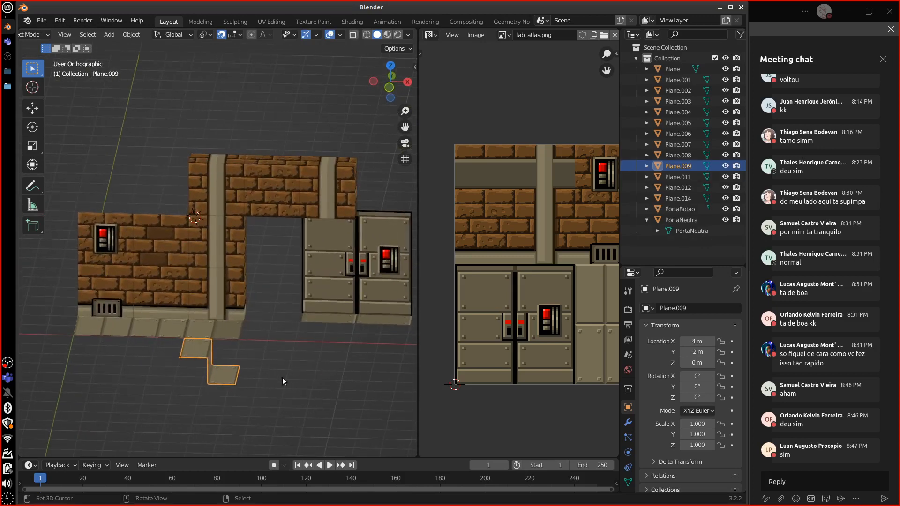
Step: Delete the lower horizontal face of the metal step piece, keeping its top and riser faces
{"action": "key", "text": "Tab"}
{"action": "left_click", "coordinate": [229, 377]}
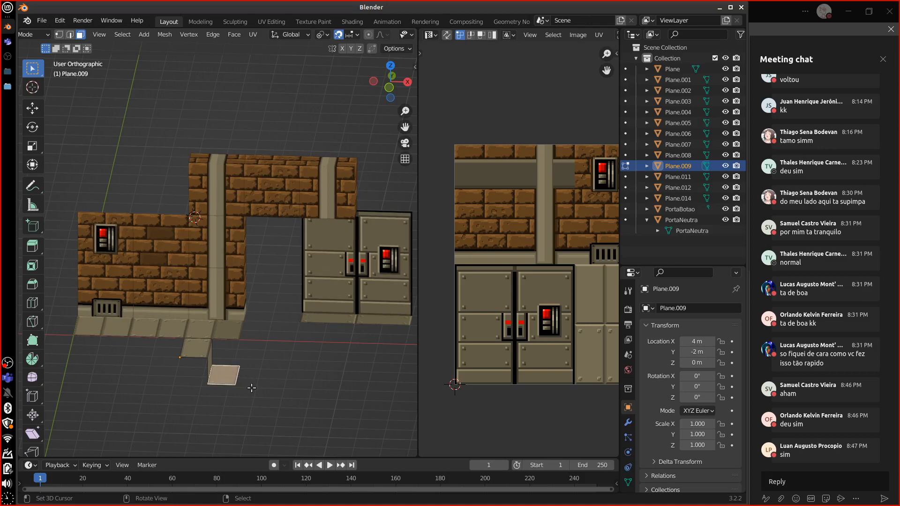
{"action": "key", "text": "x"}
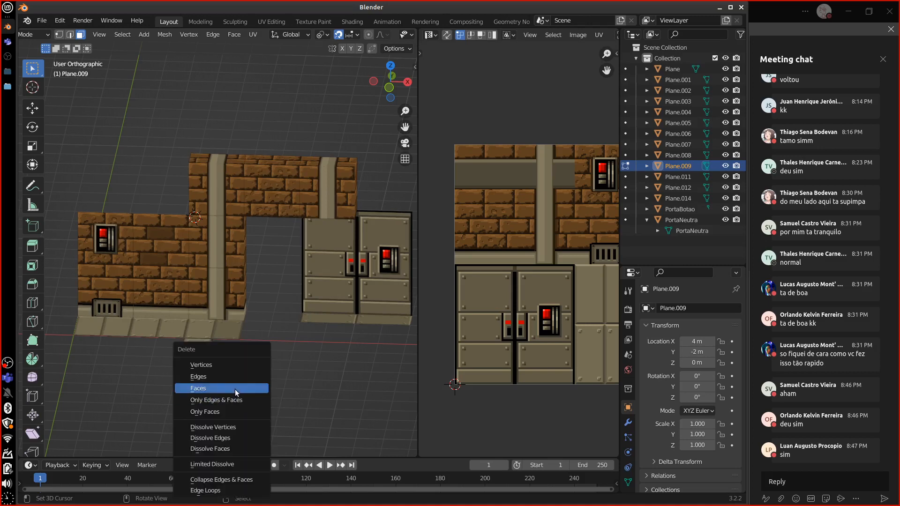
{"action": "left_click", "coordinate": [231, 389]}
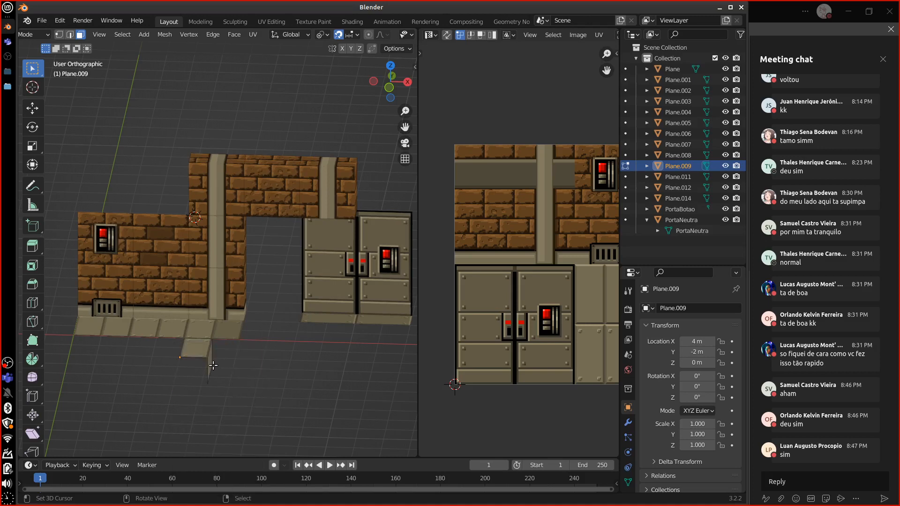
{"action": "key", "text": "Tab"}
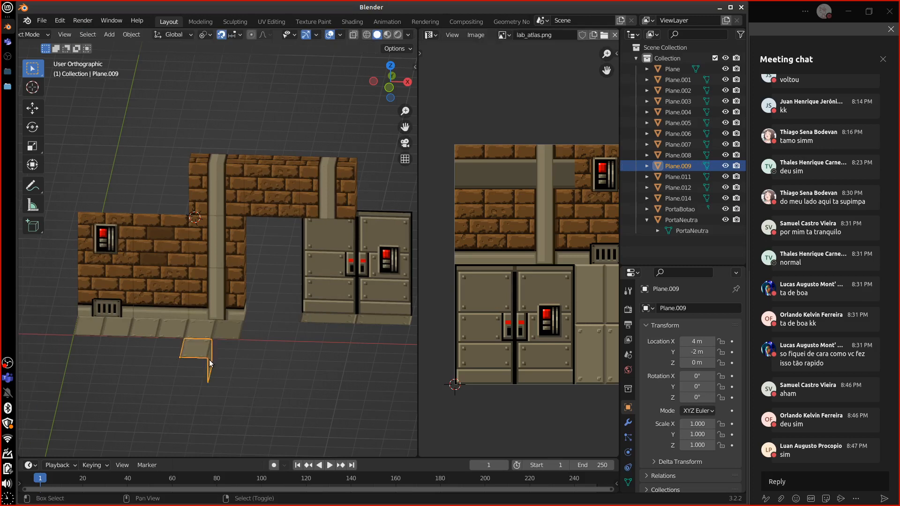
{"action": "key", "text": "shift+d"}
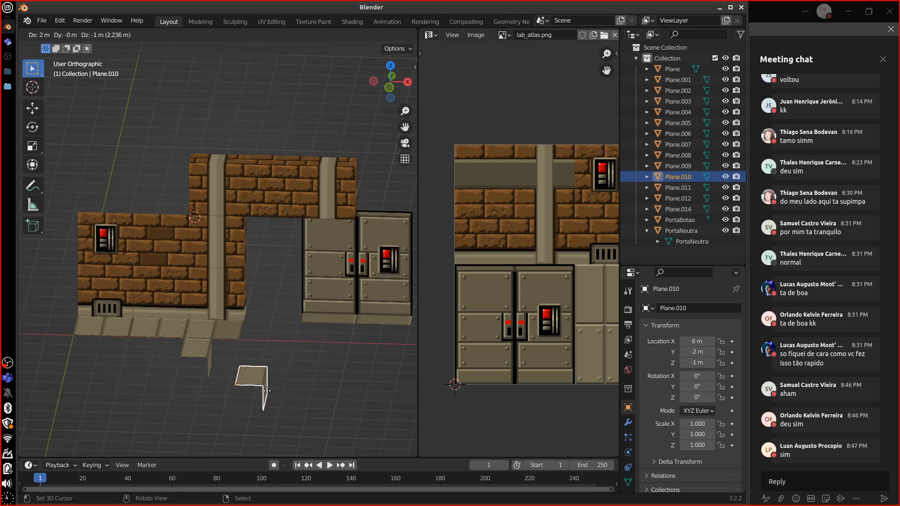
{"action": "key", "text": "Escape"}
{"action": "key", "text": "ctrl+z"}
{"action": "middle_click_drag", "start_coordinate": [277, 372], "coordinate": [315, 360]}
{"action": "scroll", "coordinate": [315, 358], "scroll_direction": "up", "scroll_amount": 3}
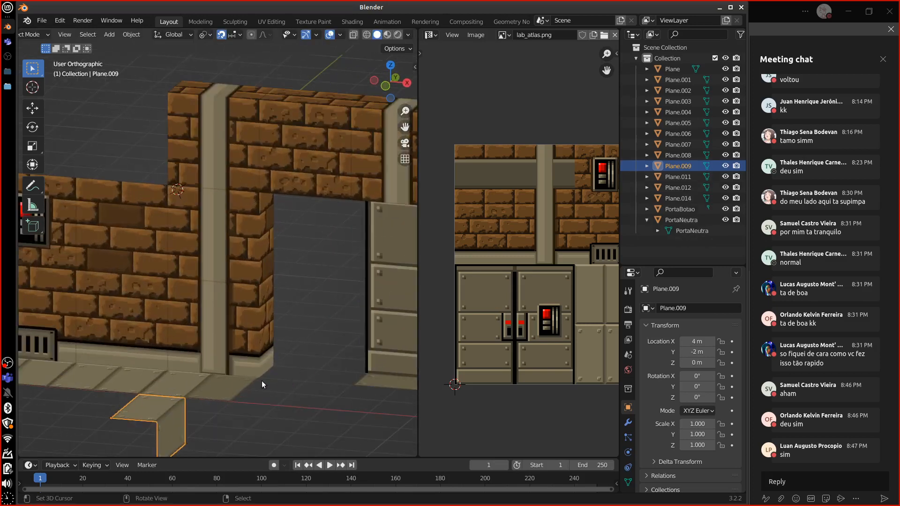
Step: Examine the step piece's riser face and its alignment with the floor tiles from several angles
{"action": "middle_click_drag", "start_coordinate": [256, 362], "coordinate": [384, 217], "text": "shift"}
{"action": "middle_click_drag", "start_coordinate": [353, 297], "coordinate": [282, 318]}
{"action": "key", "text": "Tab"}
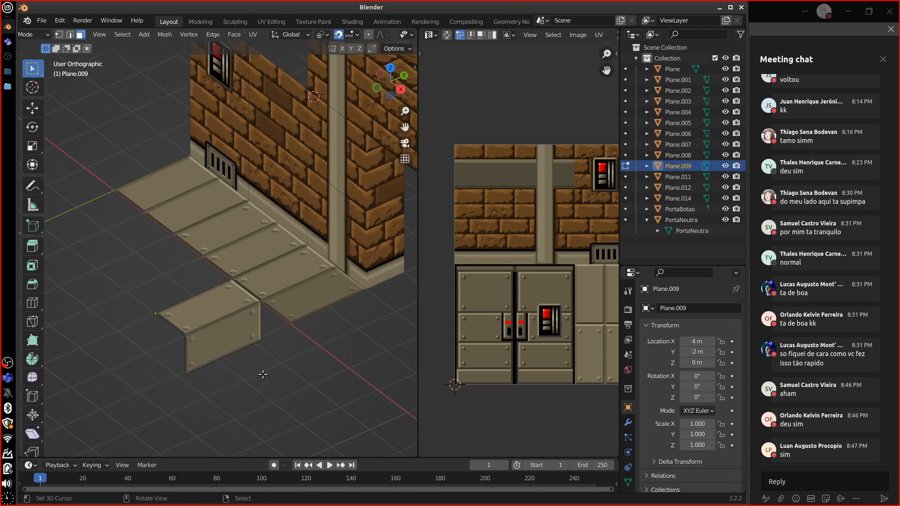
{"action": "middle_click_drag", "start_coordinate": [239, 350], "coordinate": [291, 400]}
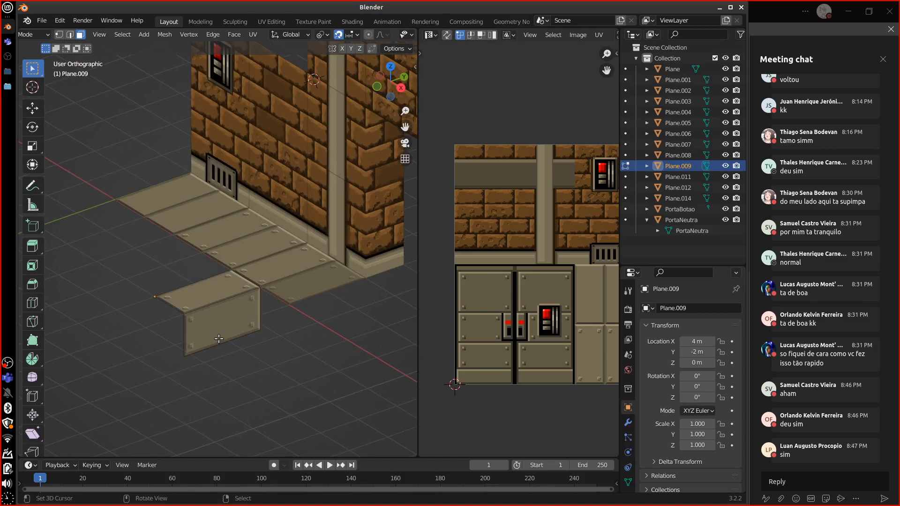
{"action": "middle_click_drag", "start_coordinate": [219, 339], "coordinate": [245, 340]}
{"action": "left_click", "coordinate": [247, 340]}
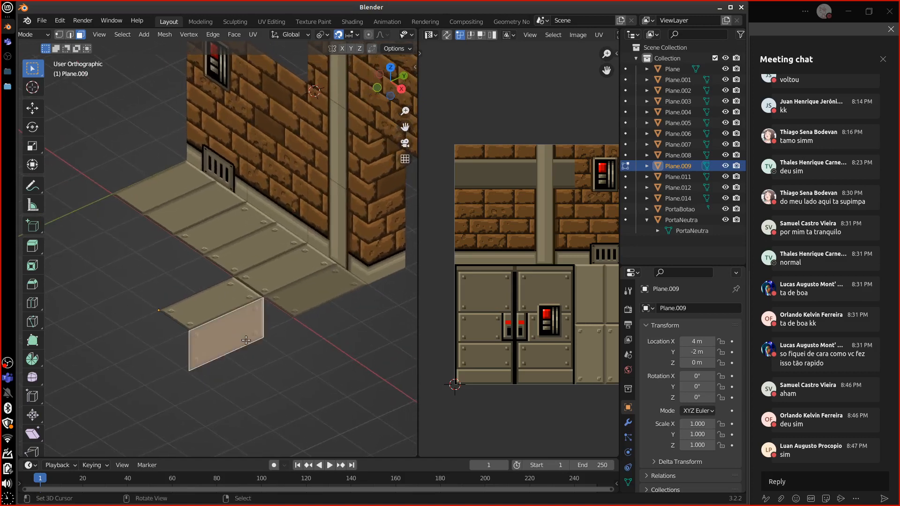
{"action": "key", "text": "Tab"}
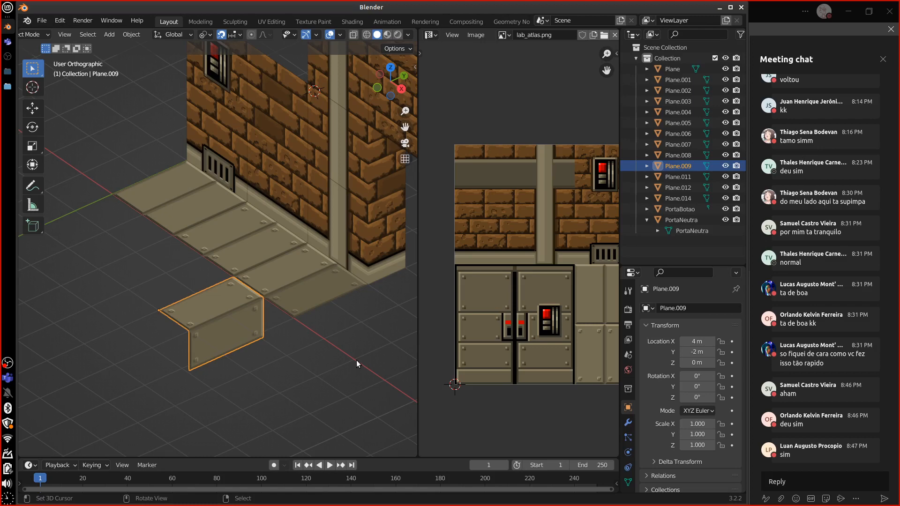
{"action": "middle_click_drag", "start_coordinate": [331, 323], "coordinate": [343, 341]}
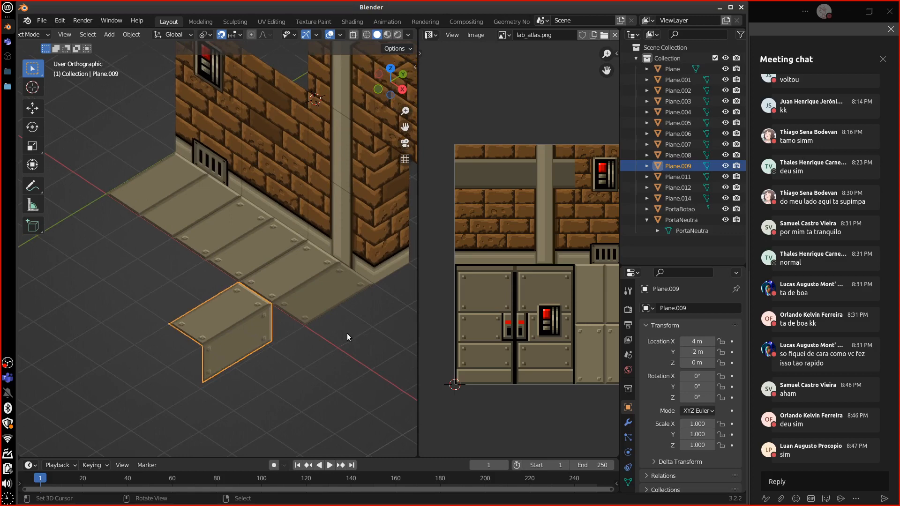
{"action": "scroll", "coordinate": [328, 350], "scroll_direction": "down", "scroll_amount": 3}
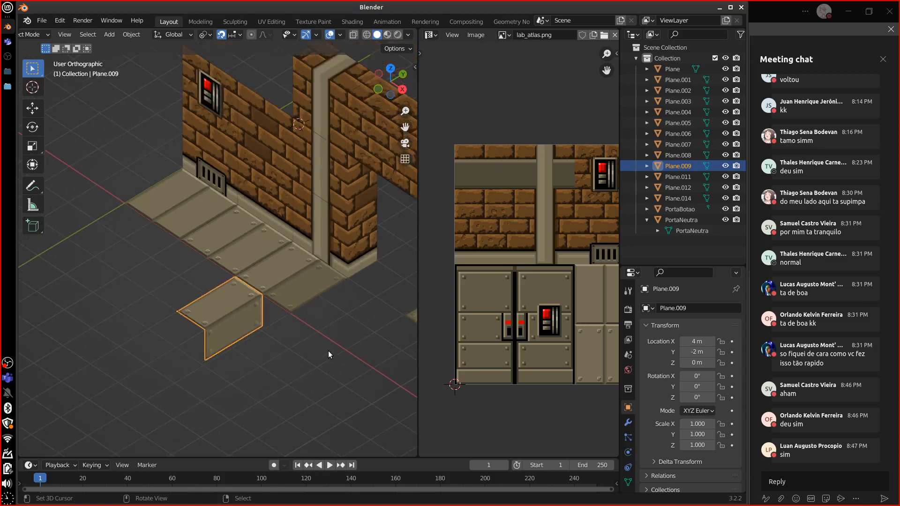
{"action": "mouse_move", "coordinate": [328, 351]}
{"action": "middle_mouse_down"}
{"action": "mouse_move", "coordinate": [271, 327]}
{"action": "mouse_move", "coordinate": [294, 356]}
{"action": "mouse_move", "coordinate": [321, 361]}
{"action": "middle_mouse_up"}
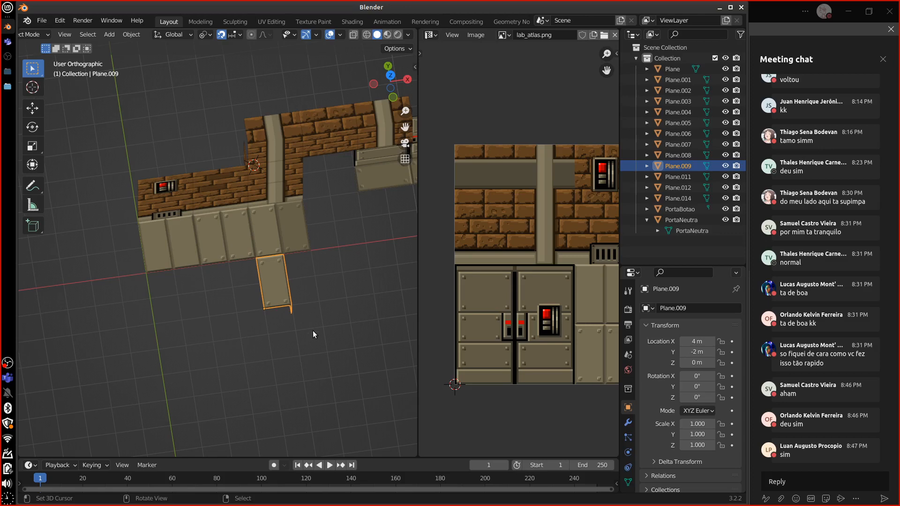
{"action": "scroll", "coordinate": [321, 335], "scroll_direction": "up", "scroll_amount": 2}
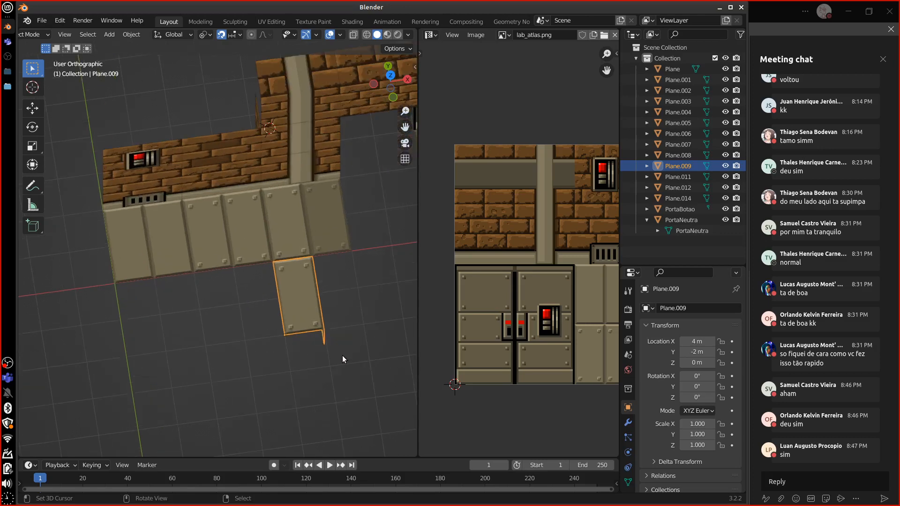
Step: Move the vertices at the riser's outer end 0.2 m along negative Y
{"action": "key", "text": "KP_7"}
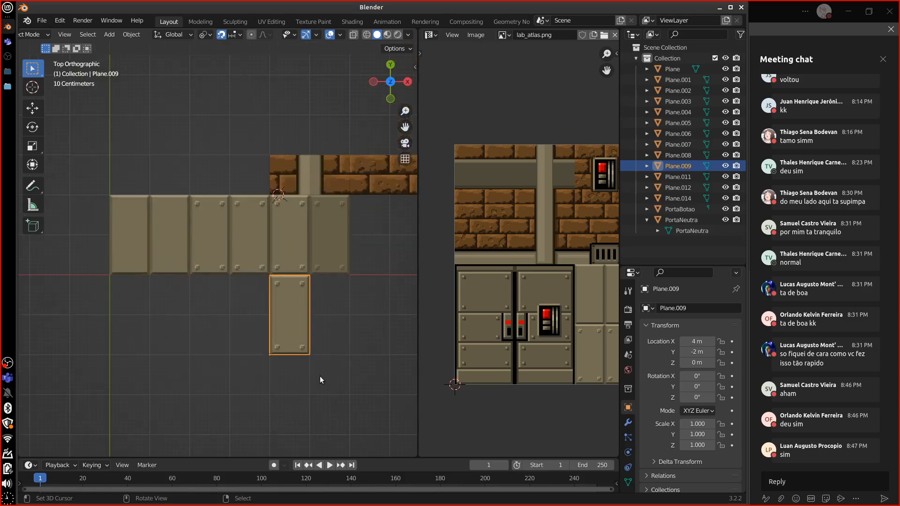
{"action": "key", "text": "Tab"}
{"action": "middle_click_drag", "start_coordinate": [350, 368], "coordinate": [286, 245]}
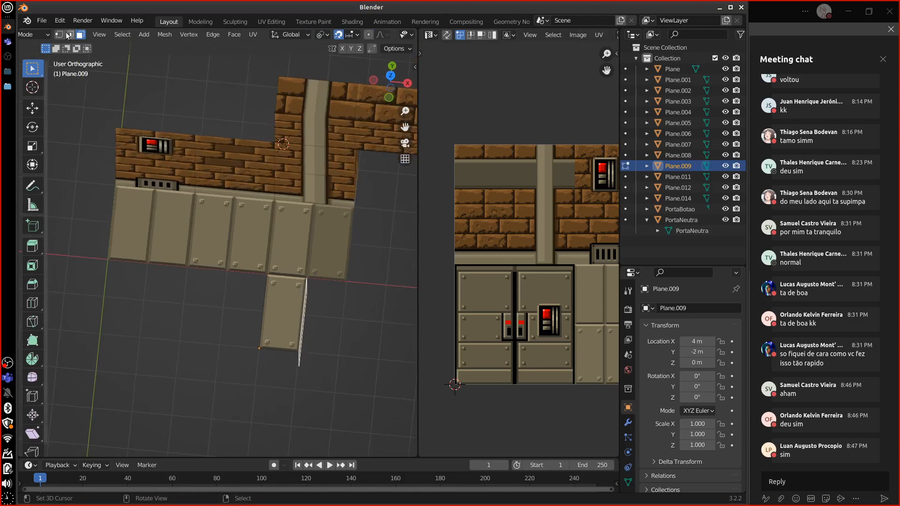
{"action": "key", "text": "1"}
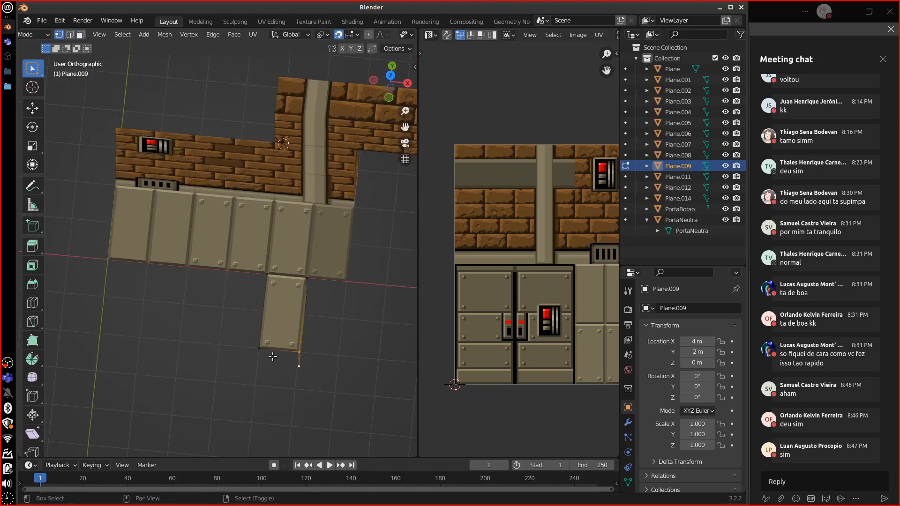
{"action": "key", "text": "KP_7"}
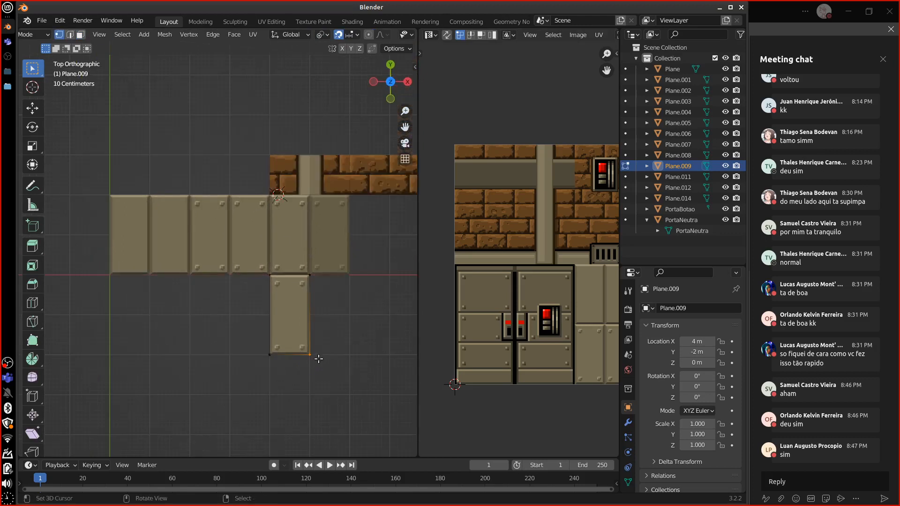
{"action": "key", "text": "g"}
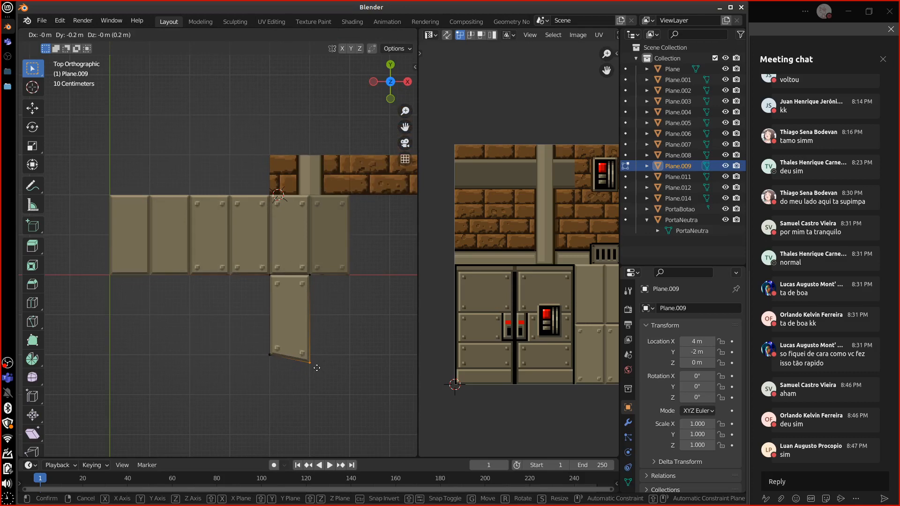
{"action": "left_click", "coordinate": [316, 363]}
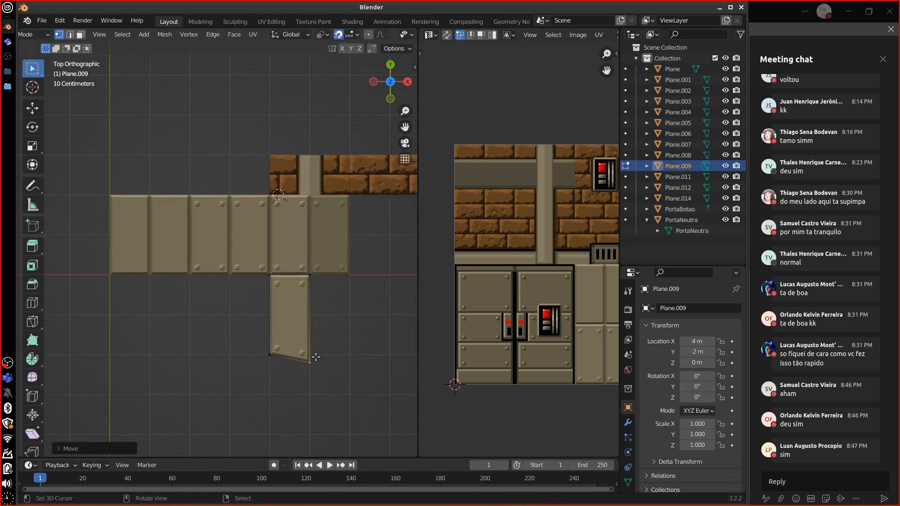
Step: Move the step piece's entire linked mesh about 1 m along negative Y, away from the floor tiles
{"action": "key", "text": "ctrl+l"}
{"action": "key", "text": "g"}
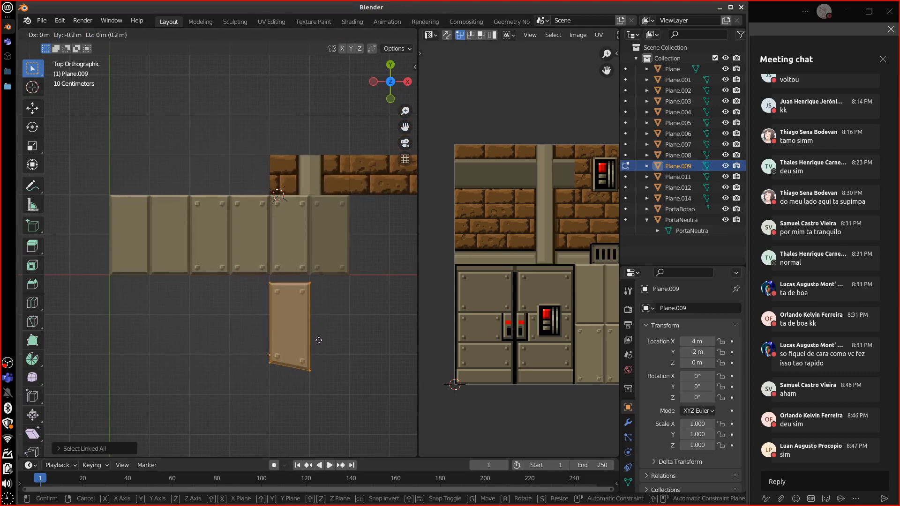
{"action": "left_click", "coordinate": [319, 368]}
Step: Turn on X-ray display to make the step piece's hidden vertices selectable
{"action": "left_click", "coordinate": [314, 315]}
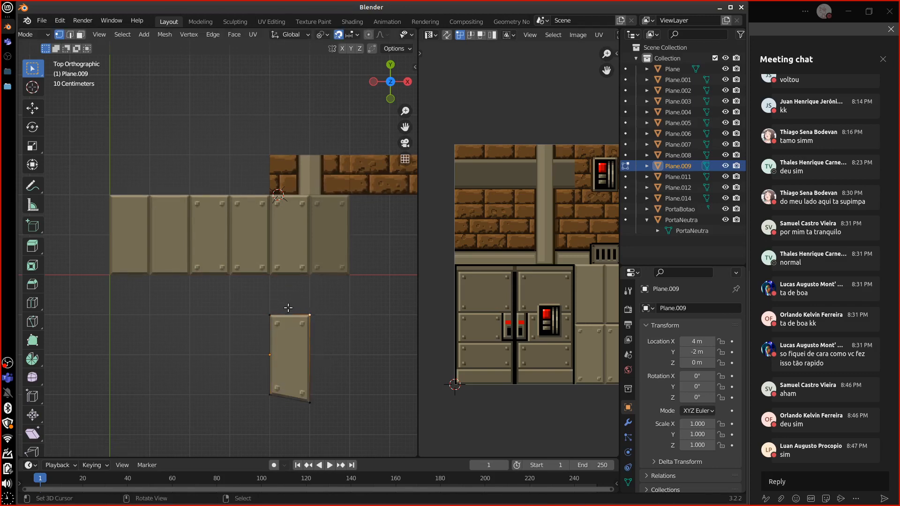
{"action": "key", "text": "b"}
{"action": "key", "text": "Escape"}
{"action": "scroll", "coordinate": [398, 34], "scroll_direction": "down", "scroll_amount": 4}
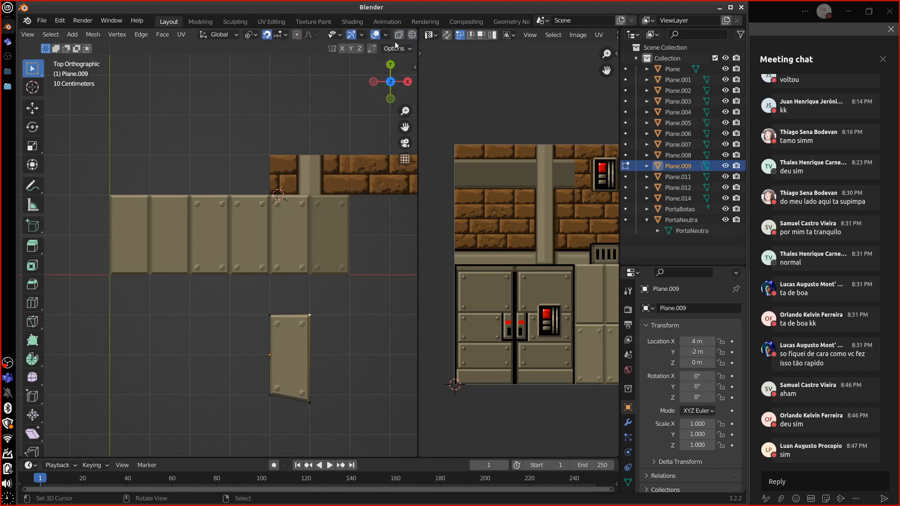
{"action": "left_click", "coordinate": [399, 34]}
Step: Move the upper and lower vertices at the riser's floor-side end about 0.1 m along positive Y
{"action": "middle_click_drag", "start_coordinate": [340, 371], "coordinate": [242, 292]}
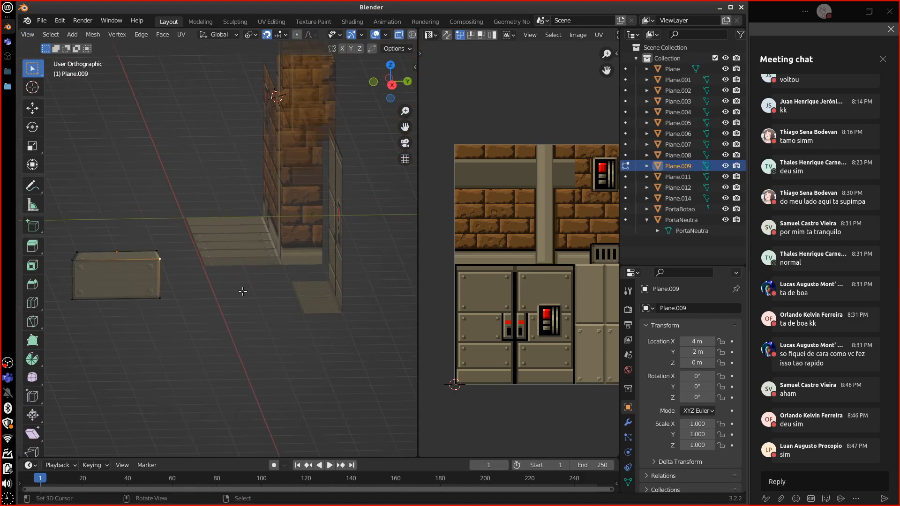
{"action": "right_click", "coordinate": [161, 300]}
{"action": "right_click", "coordinate": [161, 259], "text": "shift"}
{"action": "key", "text": "KP_7"}
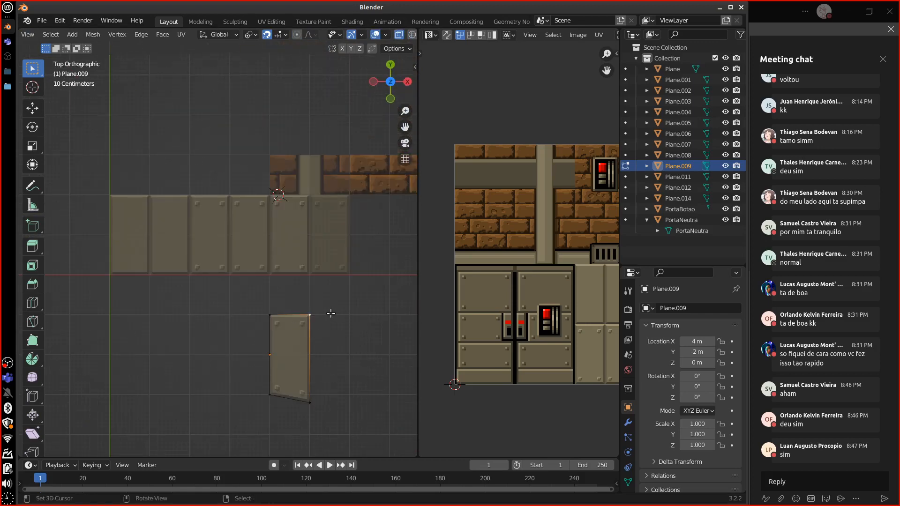
{"action": "key", "text": "g"}
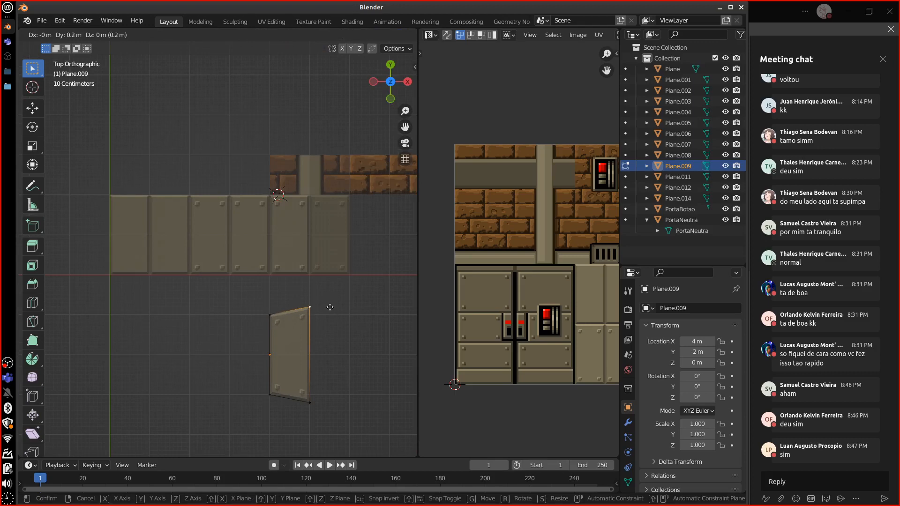
{"action": "left_click", "coordinate": [330, 308]}
Step: Move the vertices at the riser's outer end 0.1 m along positive Y
{"action": "right_click", "coordinate": [311, 404]}
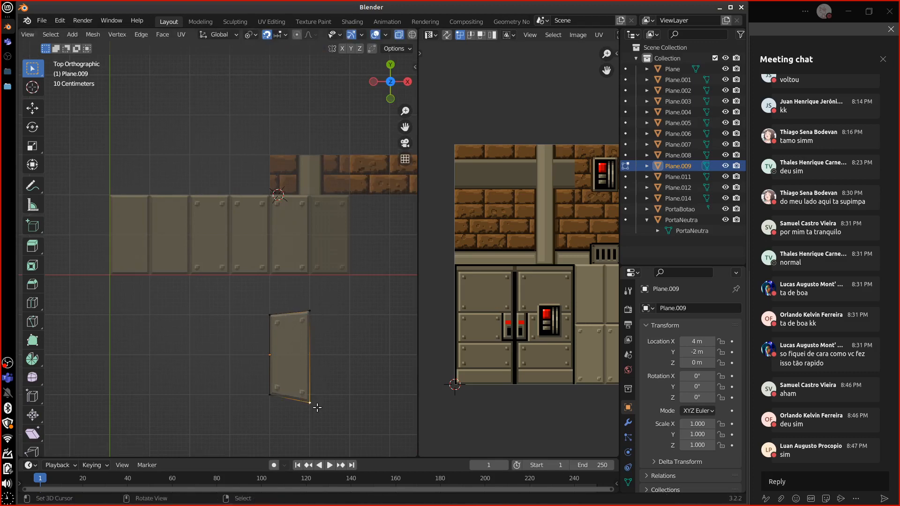
{"action": "key", "text": "Tab"}
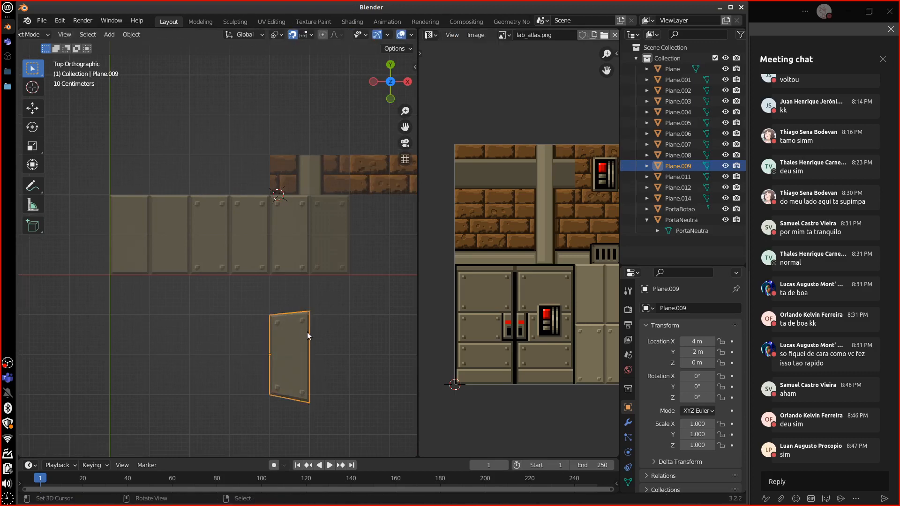
{"action": "key", "text": "Tab"}
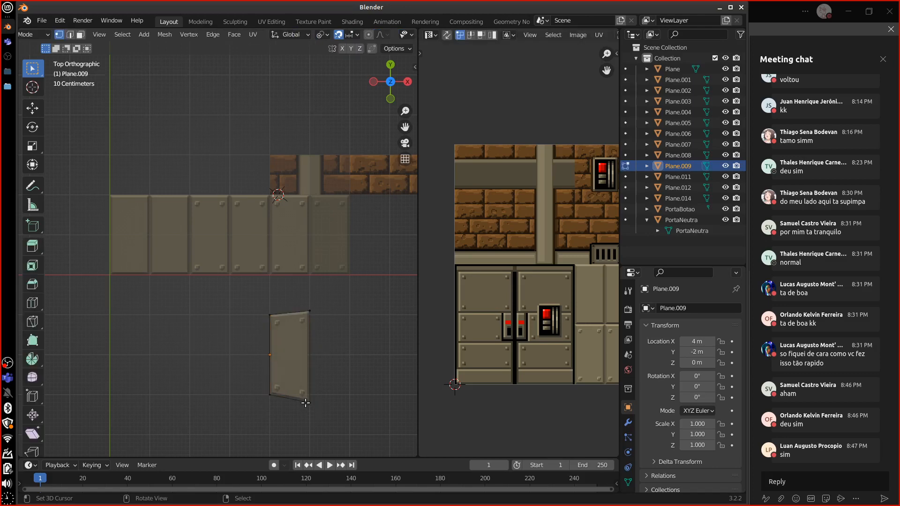
{"action": "key", "text": "v"}
{"action": "key", "text": "b"}
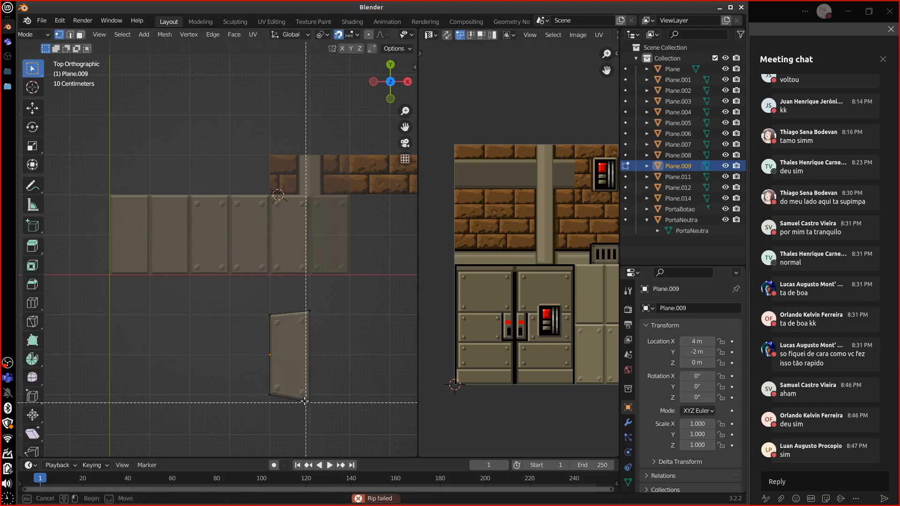
{"action": "left_click_drag", "start_coordinate": [305, 402], "coordinate": [317, 412]}
{"action": "key", "text": "g"}
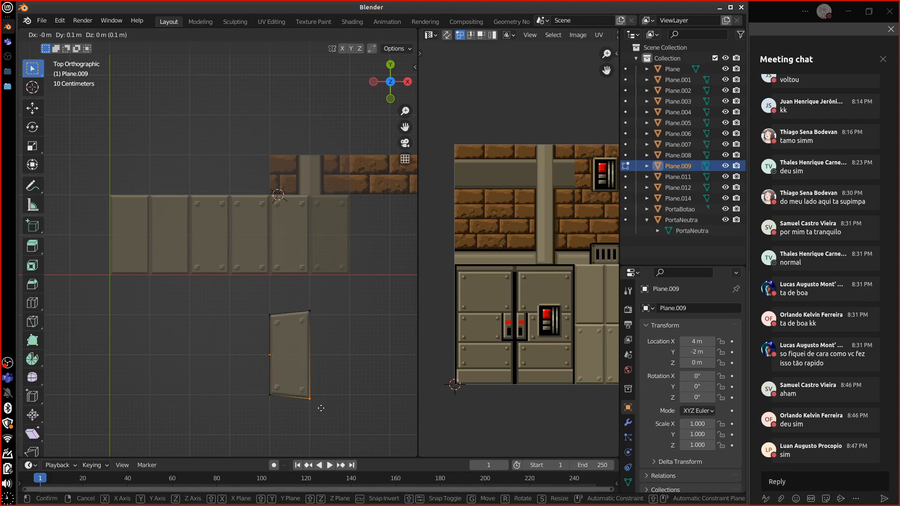
{"action": "left_click", "coordinate": [321, 409]}
{"action": "key", "text": "Tab"}
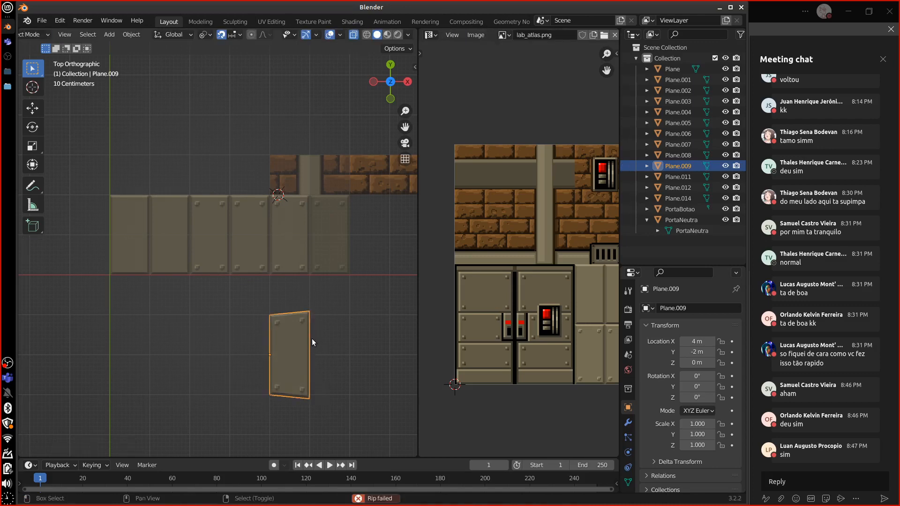
Step: Duplicate the step piece, rotate the copy to -15° about Z, and place it against the original's outer end
{"action": "key", "text": "shift+d"}
{"action": "left_click", "coordinate": [310, 430]}
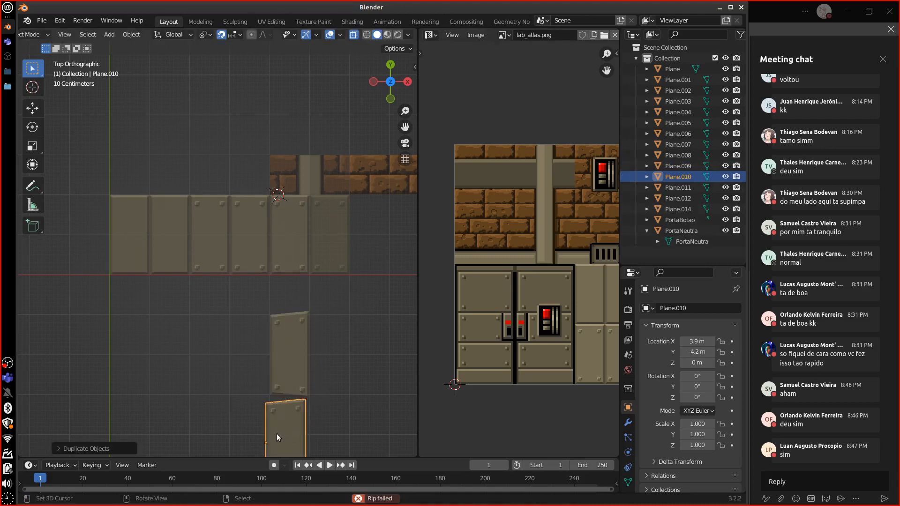
{"action": "key", "text": "r"}
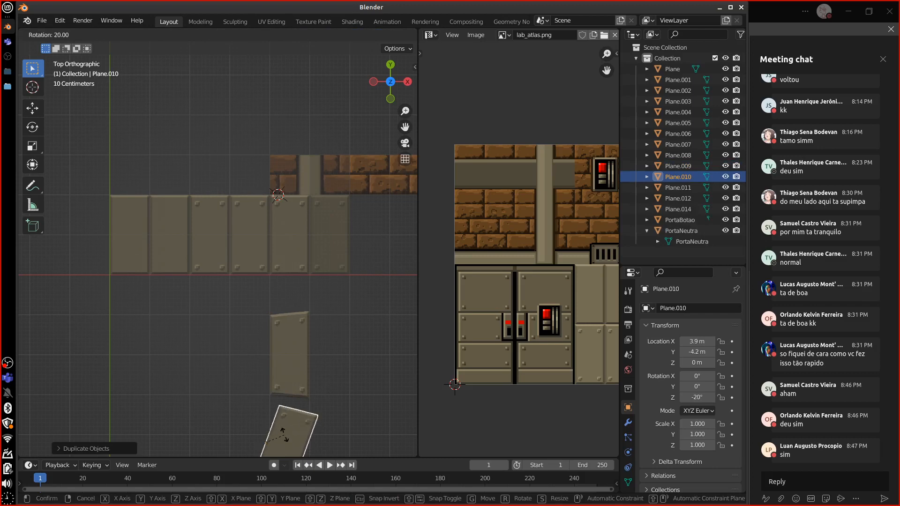
{"action": "left_click", "coordinate": [284, 432]}
{"action": "key", "text": "g"}
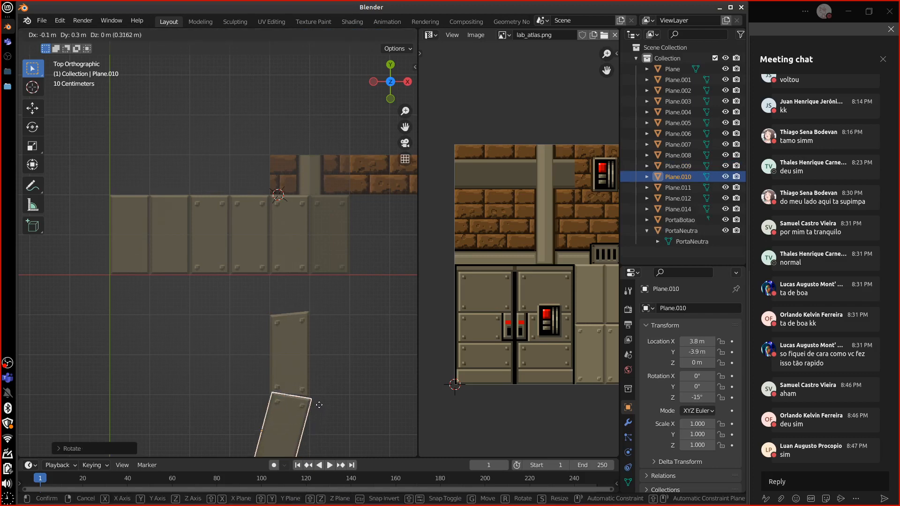
{"action": "left_click", "coordinate": [318, 407]}
Step: Reduce the copied step piece's Z rotation to -10° and move it 0.1 m along negative Y to meet the original
{"action": "key", "text": "r"}
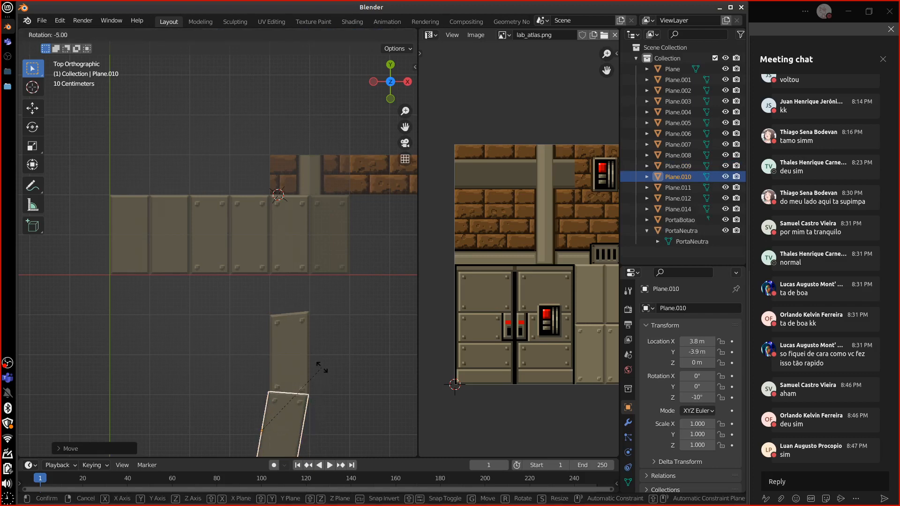
{"action": "left_click", "coordinate": [318, 381]}
{"action": "key", "text": "g"}
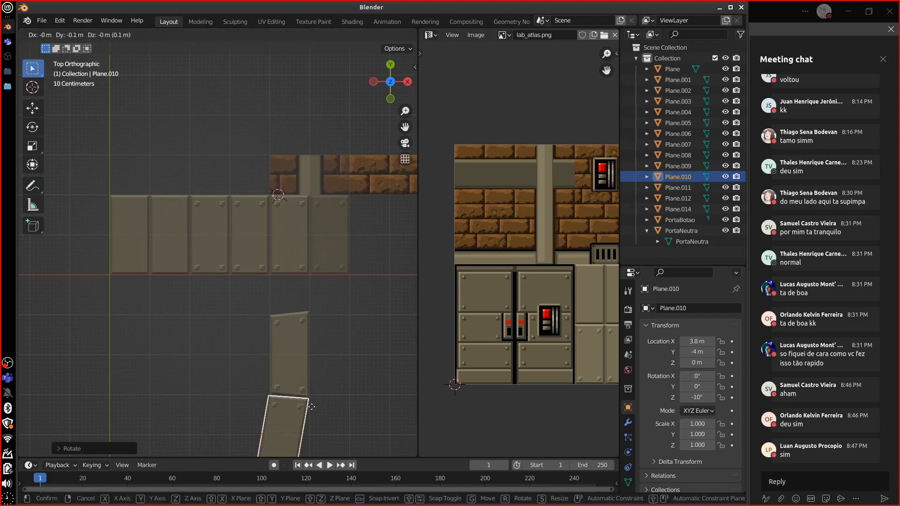
{"action": "left_click", "coordinate": [313, 406]}
{"action": "middle_click_drag", "start_coordinate": [331, 401], "coordinate": [302, 263], "text": "shift"}
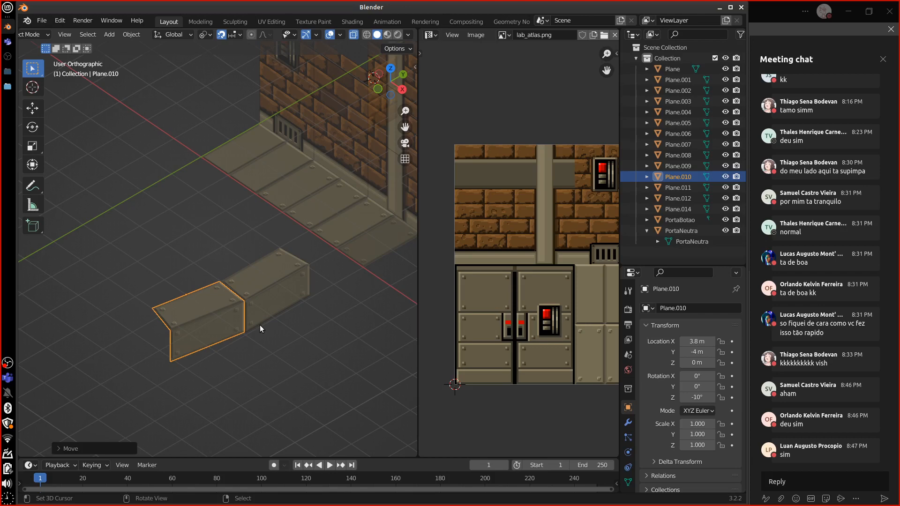
Step: Undo the moves, rotations and duplication of the copied step piece
{"action": "key", "text": "ctrl+z"}
{"action": "key", "text": "ctrl+z"}
{"action": "key", "text": "ctrl+z"}
{"action": "key", "text": "ctrl+z"}
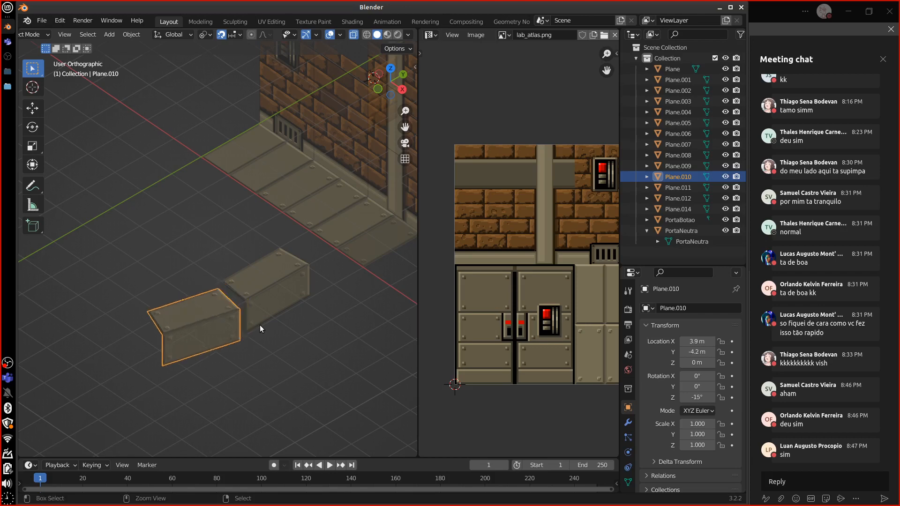
{"action": "key", "text": "Tab"}
{"action": "key", "text": "ctrl+z"}
{"action": "key", "text": "ctrl+z"}
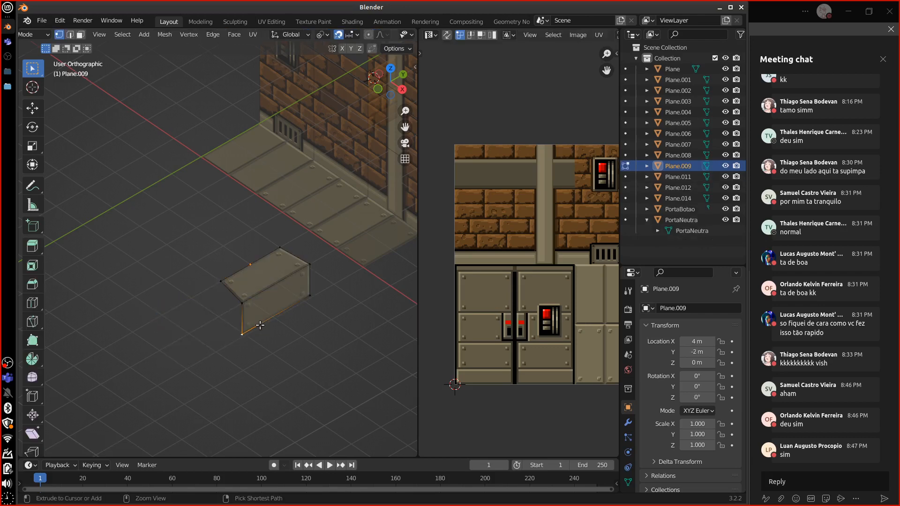
Step: Undo the original step piece's vertex edits and its shift, back to its straight shape beside the floor tiles
{"action": "key", "text": "ctrl+z"}
{"action": "key", "text": "ctrl+z"}
{"action": "key", "text": "ctrl+z"}
{"action": "key", "text": "ctrl+z"}
{"action": "key", "text": "ctrl+z"}
{"action": "key", "text": "ctrl+z"}
{"action": "key", "text": "ctrl+z"}
{"action": "key", "text": "ctrl+z"}
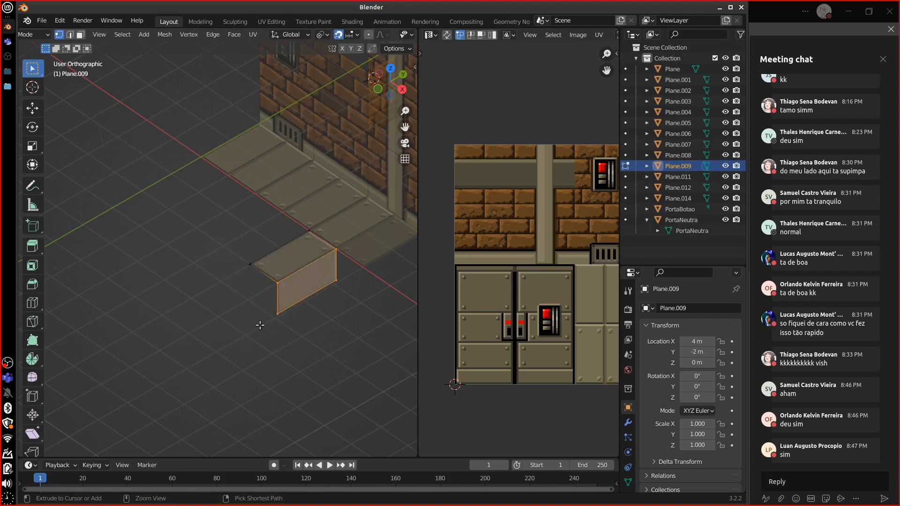
{"action": "key", "text": "ctrl+z"}
{"action": "key", "text": "ctrl+z"}
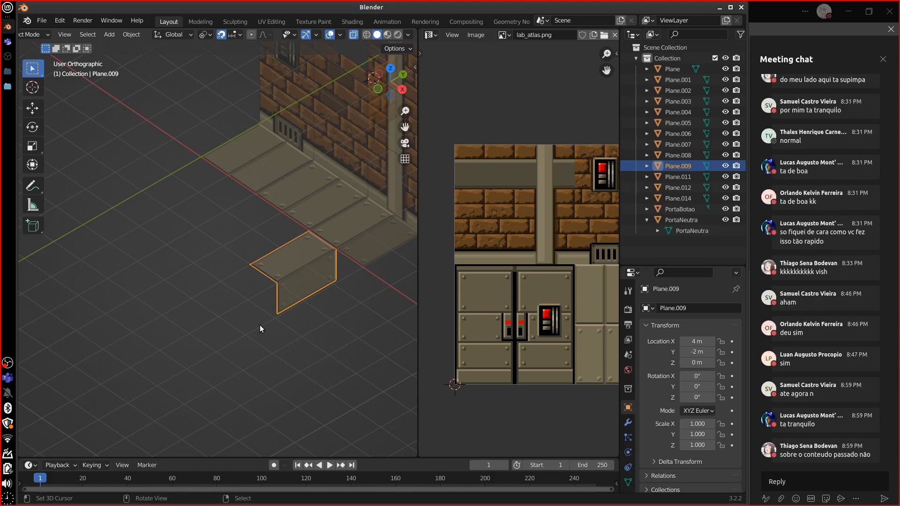
Step: Switch to the Microsoft Teams meeting, check the latest posts from the activity feed, and reopen the meeting chat
{"action": "left_click", "coordinate": [756, 7]}
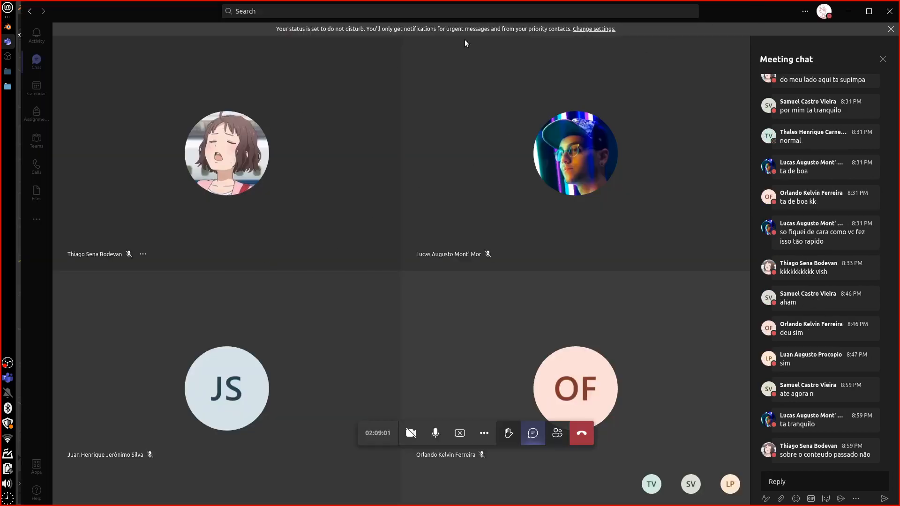
{"action": "left_click", "coordinate": [868, 11]}
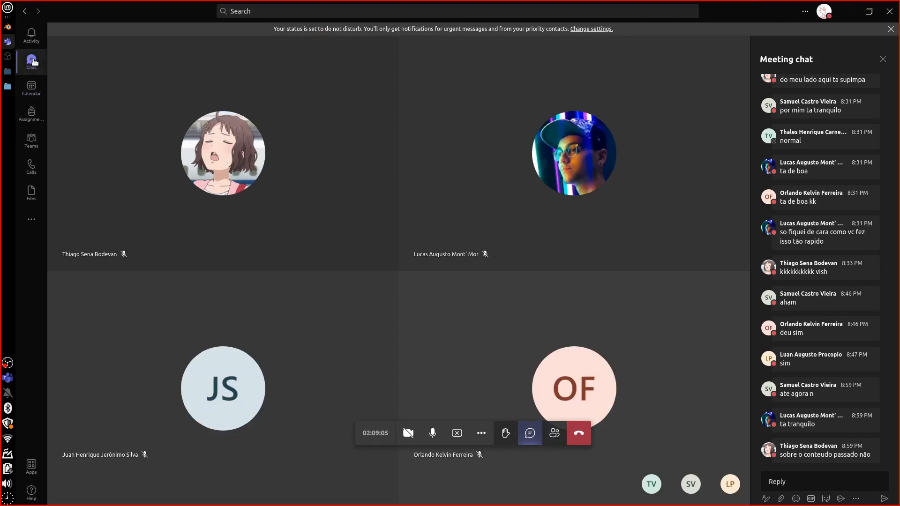
{"action": "left_click", "coordinate": [31, 36]}
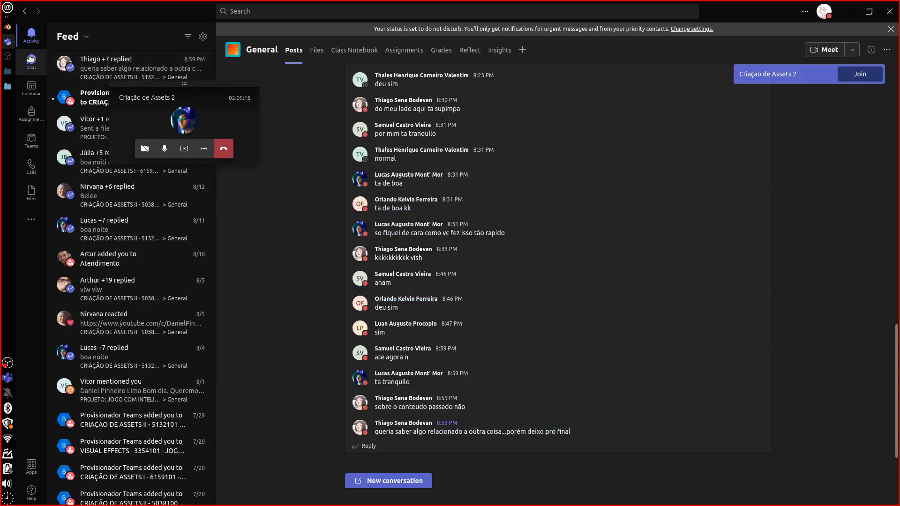
{"action": "left_click", "coordinate": [217, 120]}
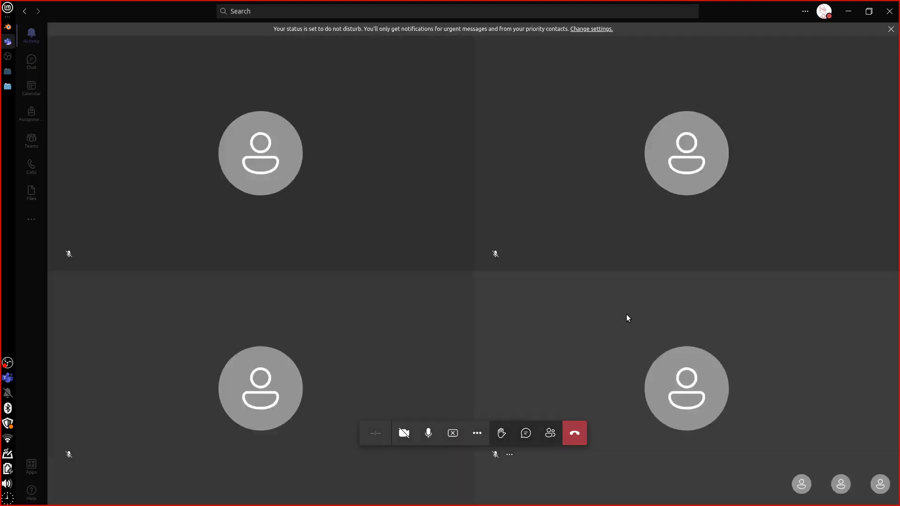
{"action": "left_click", "coordinate": [531, 432]}
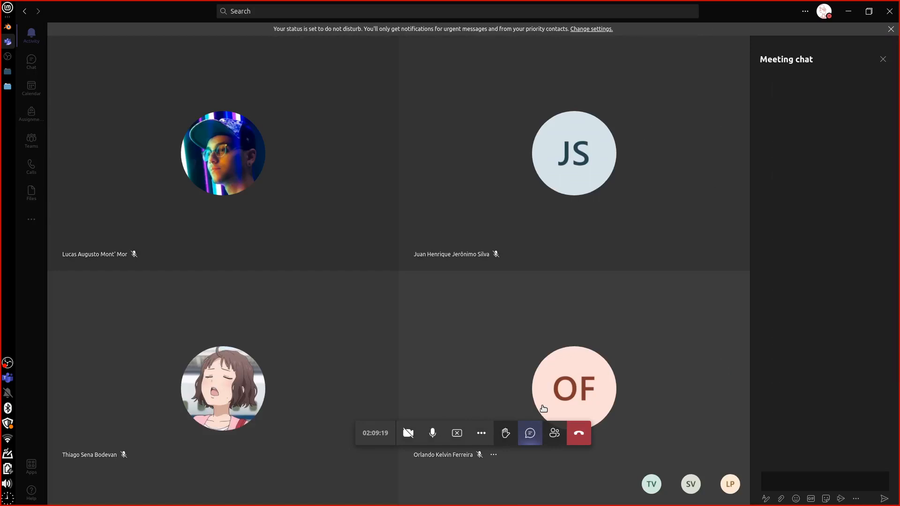